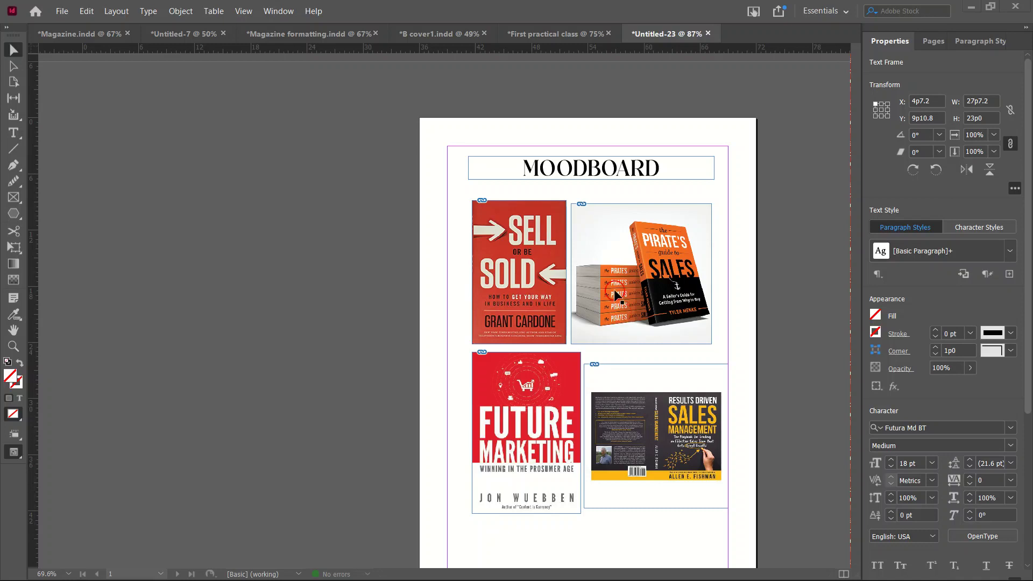
- Review the moodboard's four reference covers and read the client's design brief on page 2
scroll(530, 182, down, 3)
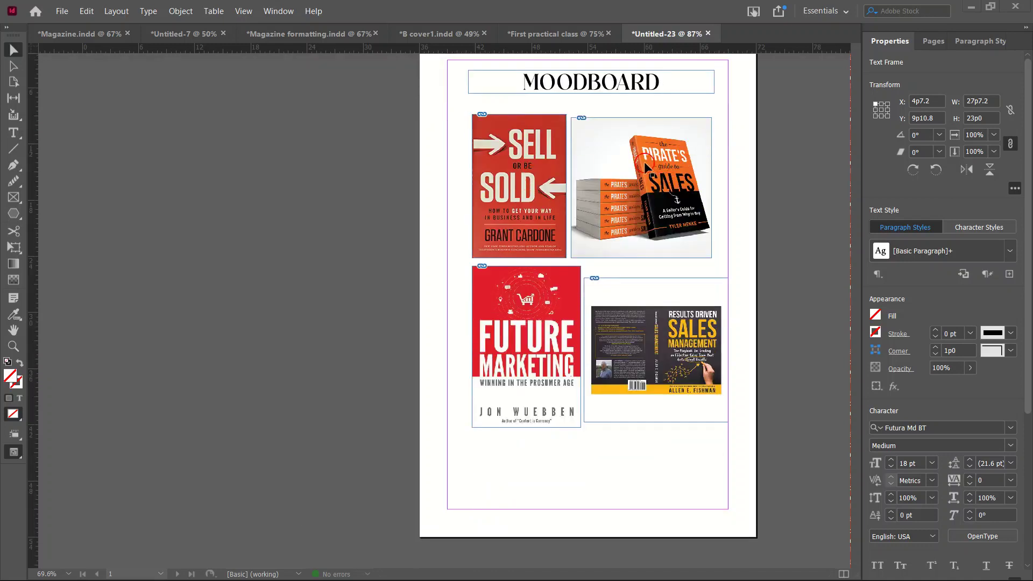
scroll(644, 161, up, 3)
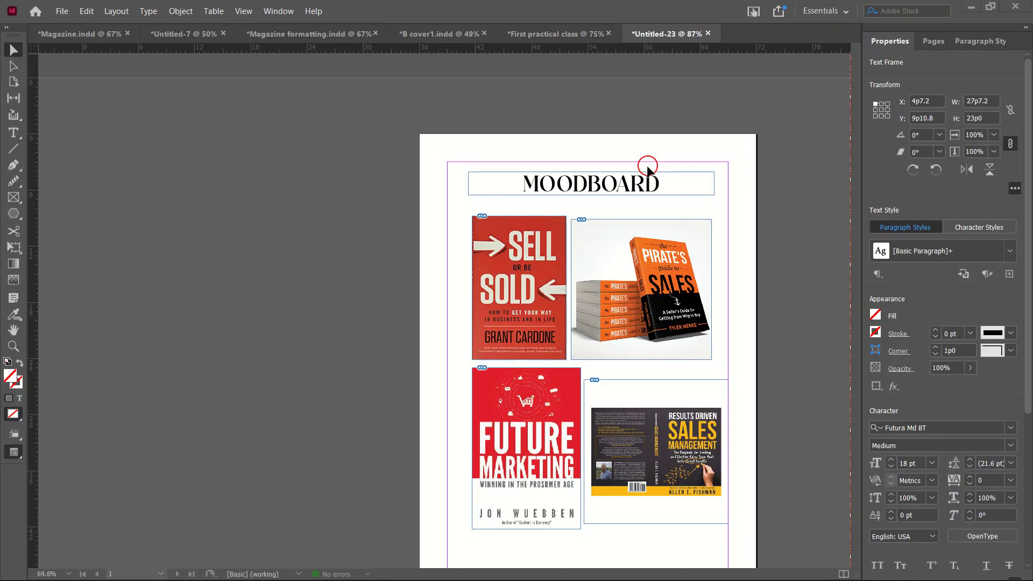
scroll(647, 169, down, 3)
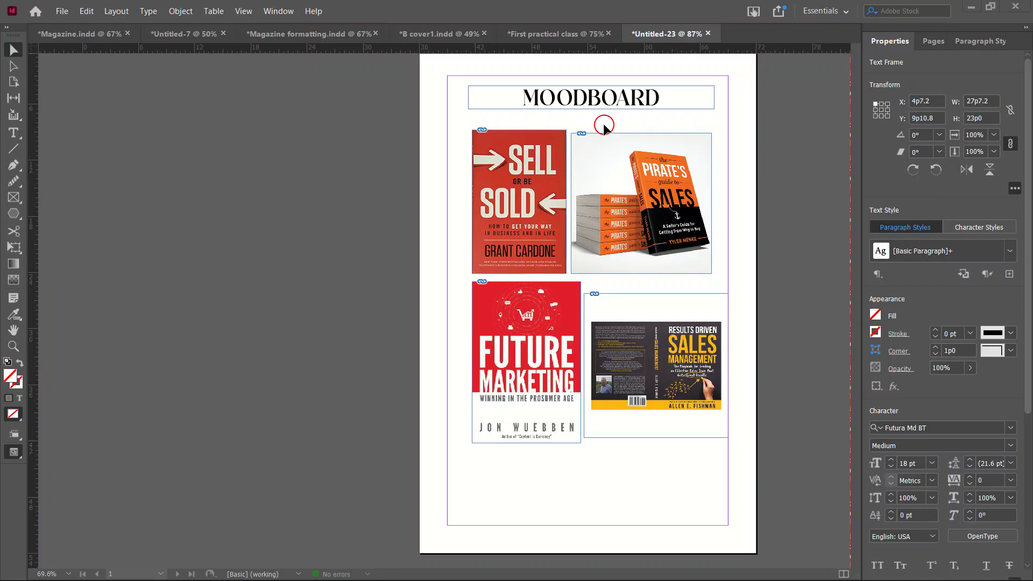
scroll(171, 361, down, 5)
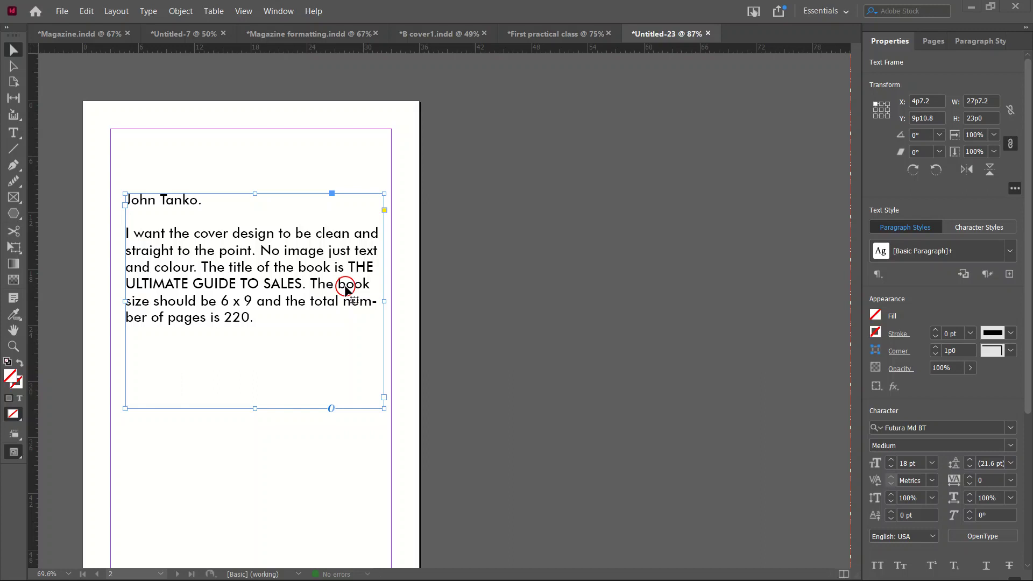
scroll(260, 223, up, 3)
scroll(259, 224, down, 4)
scroll(263, 222, up, 2)
scroll(267, 221, down, 3)
scroll(267, 204, up, 2)
scroll(266, 218, down, 1)
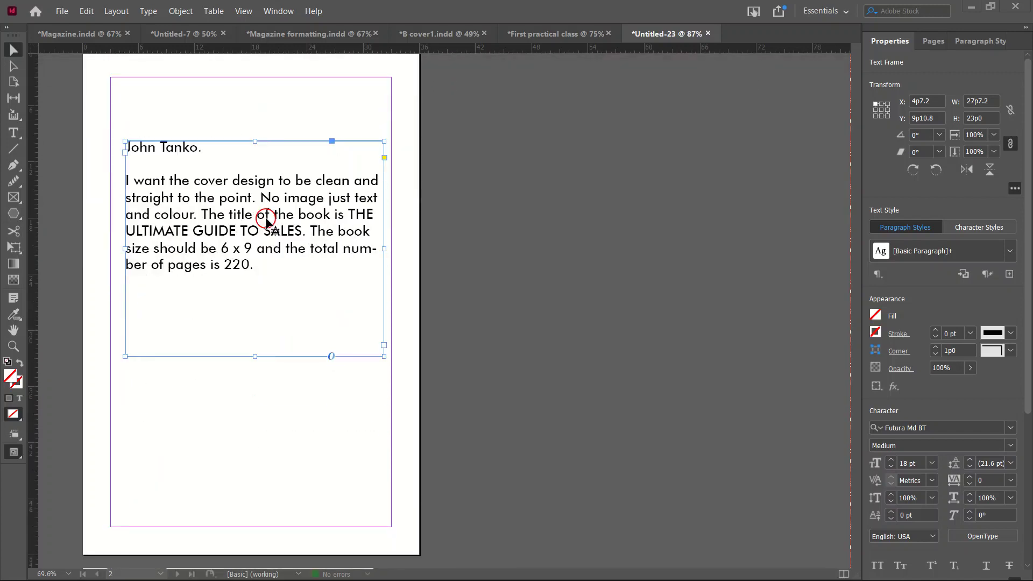
scroll(260, 218, up, 1)
scroll(267, 224, down, 1)
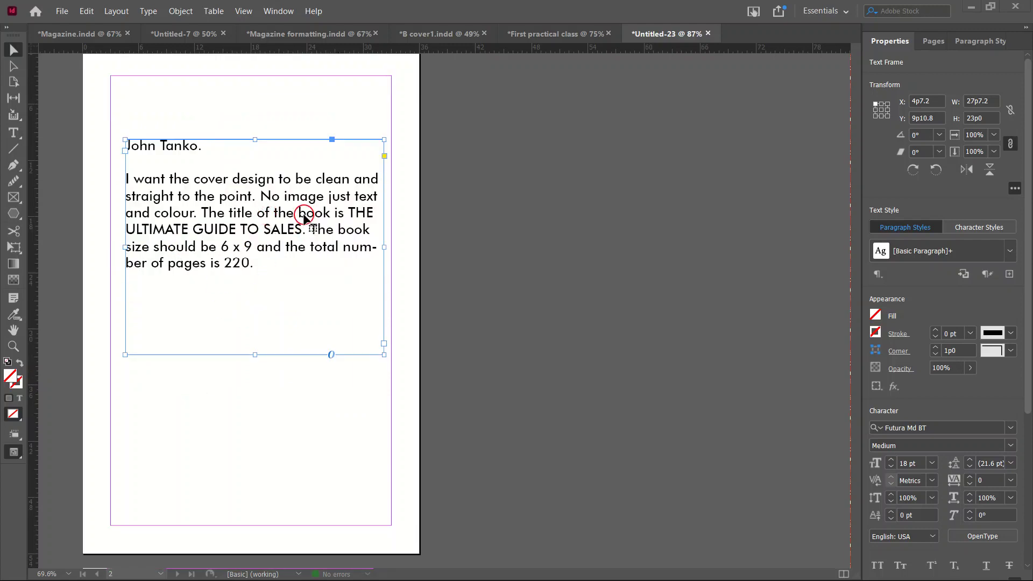
drag(304, 216, 299, 214)
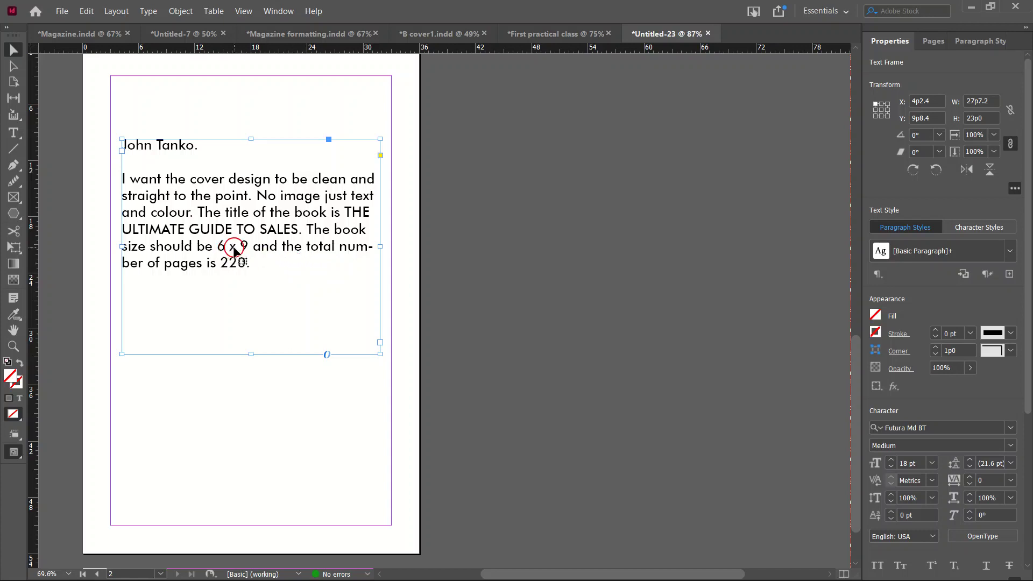
drag(234, 247, 234, 247)
- Compare the title and colour treatment of the moodboard covers on page 1 with the client's brief
scroll(574, 301, up, 10)
scroll(574, 270, up, 3)
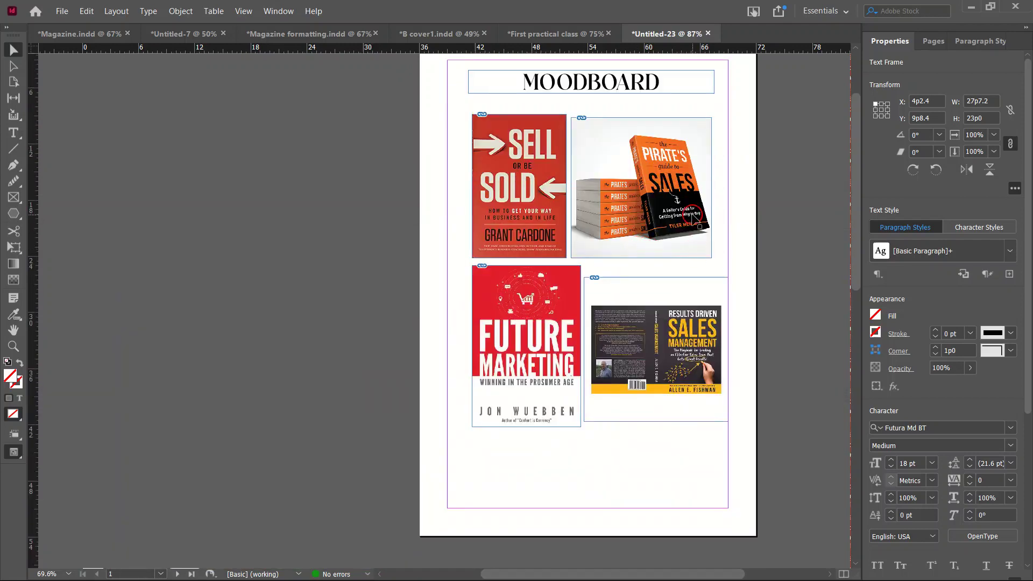
scroll(701, 183, up, 2)
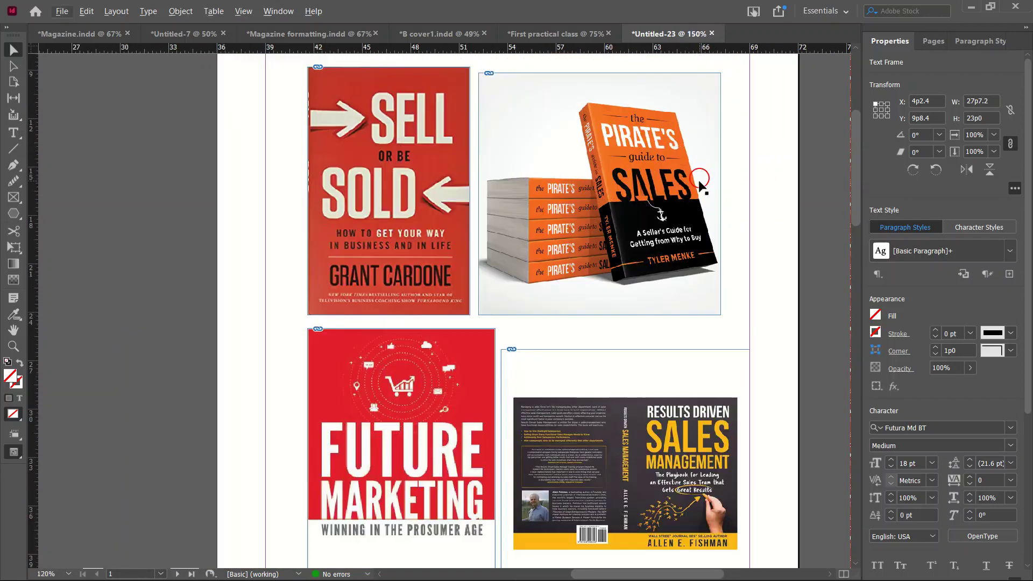
scroll(701, 184, down, 3)
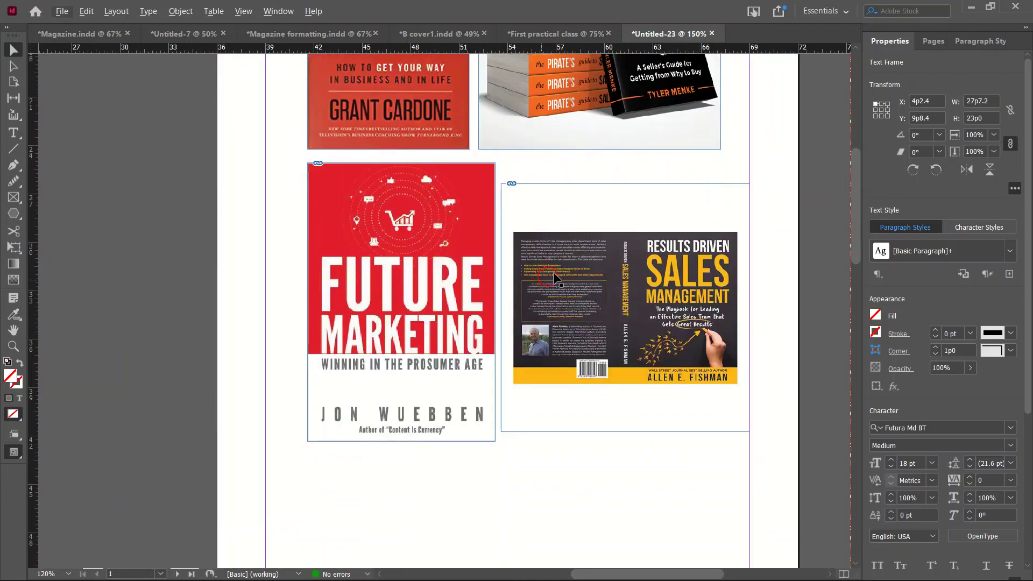
scroll(591, 268, up, 3)
scroll(591, 260, down, 1)
scroll(591, 259, down, 1)
scroll(377, 386, down, 5)
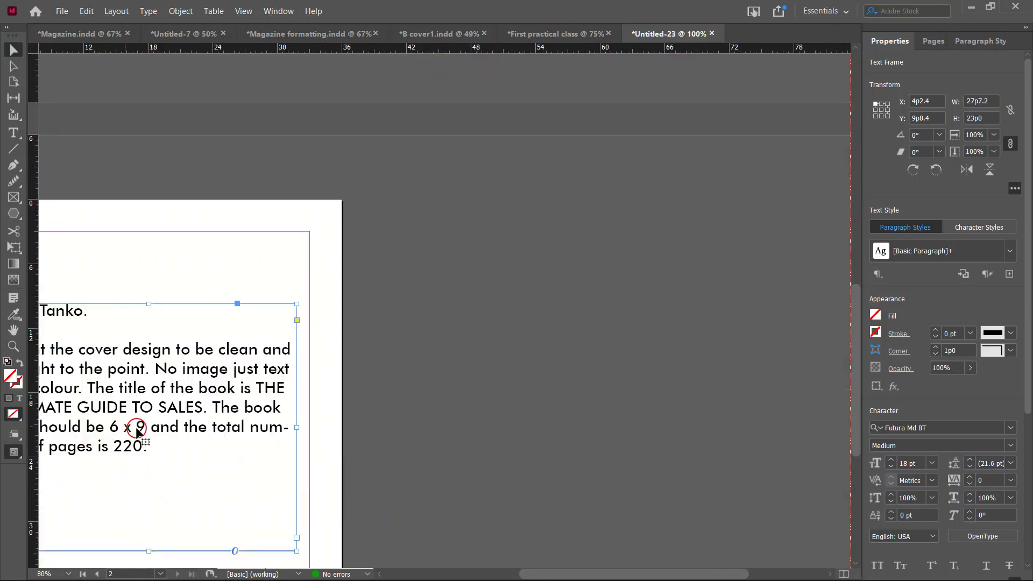
scroll(135, 431, up, 5)
scroll(680, 240, up, 3)
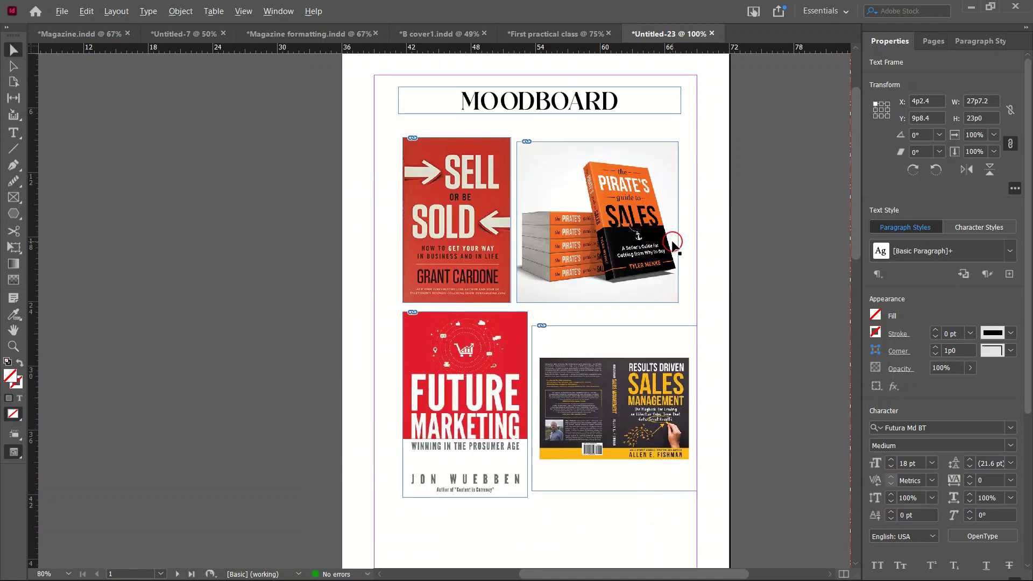
- Examine the front, spine and back layouts of the Results Driven Sales Management and Pirate's Guide to Sales covers up close
scroll(672, 242, up, 2)
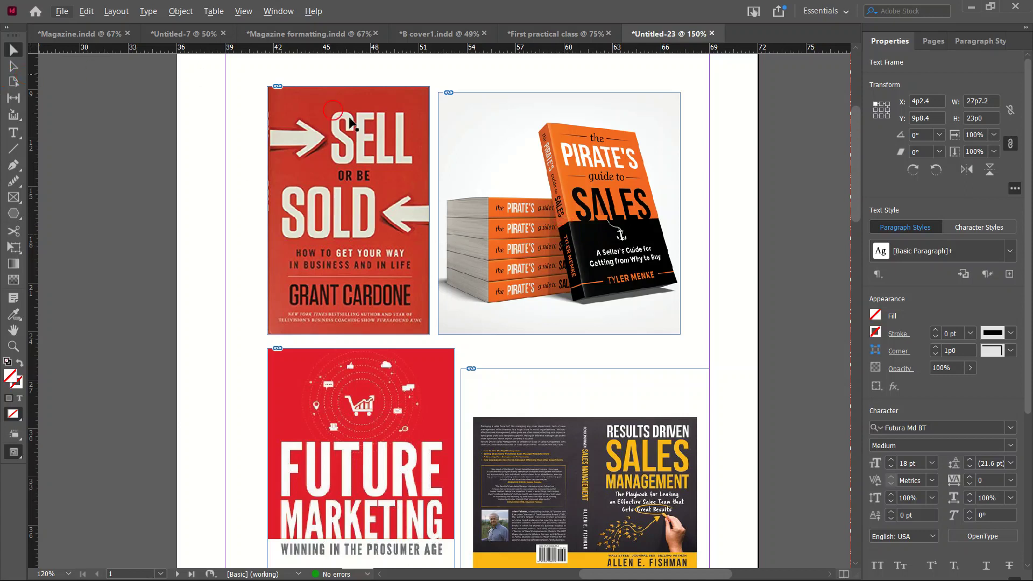
scroll(833, 538, down, 5)
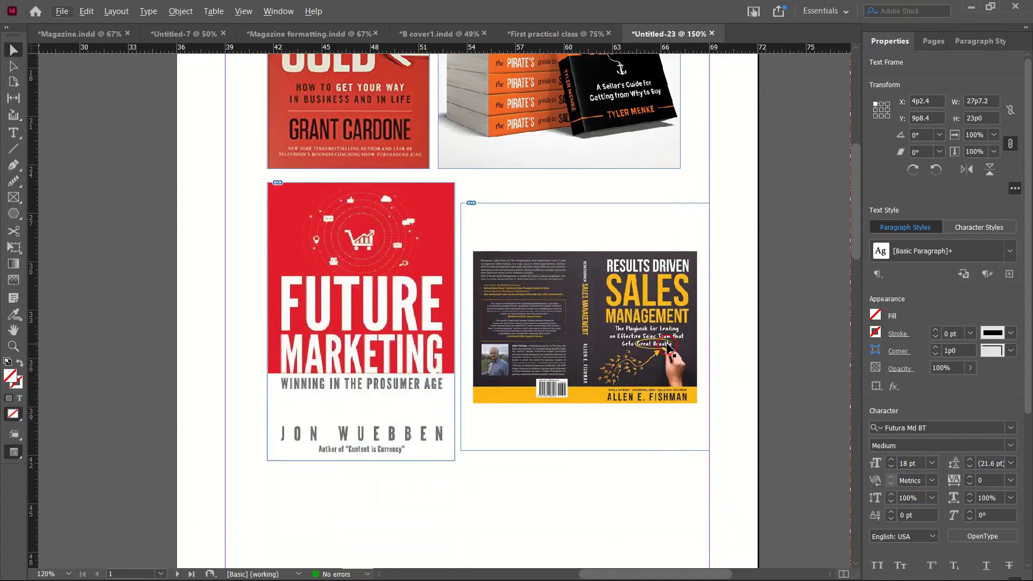
scroll(631, 245, up, 5)
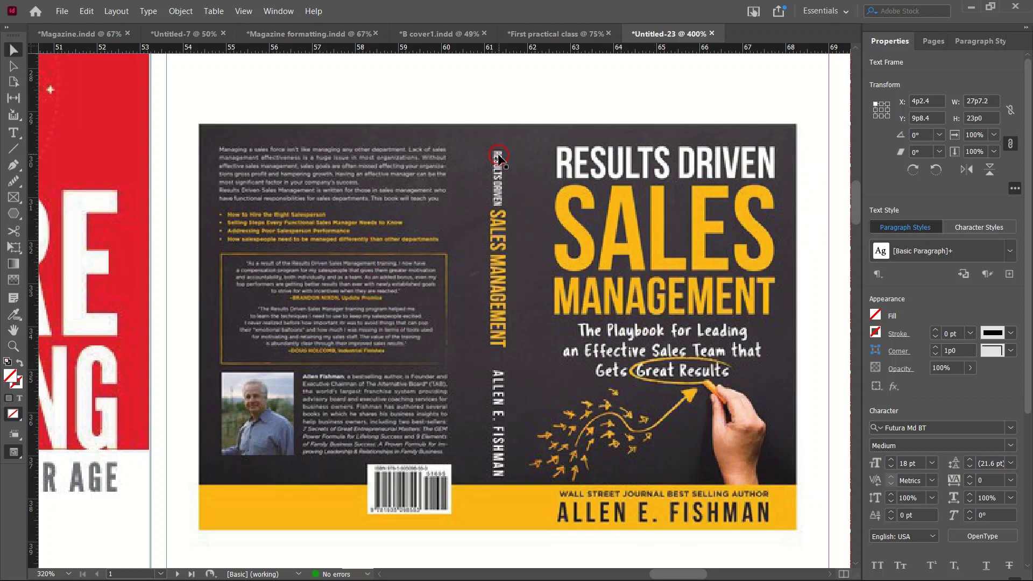
scroll(497, 167, down, 1)
scroll(500, 252, up, 15)
scroll(537, 219, up, 5)
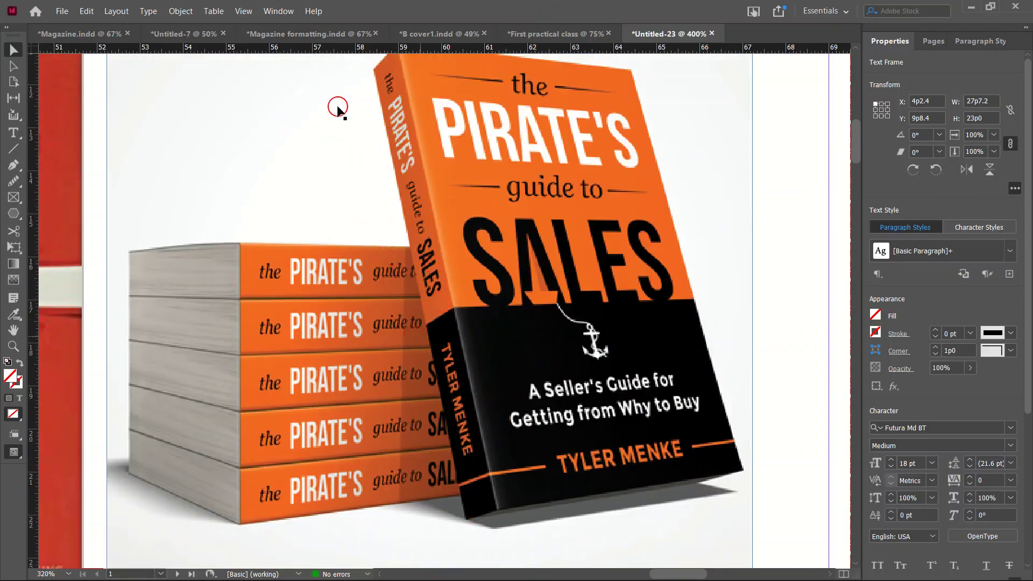
scroll(591, 514, down, 4)
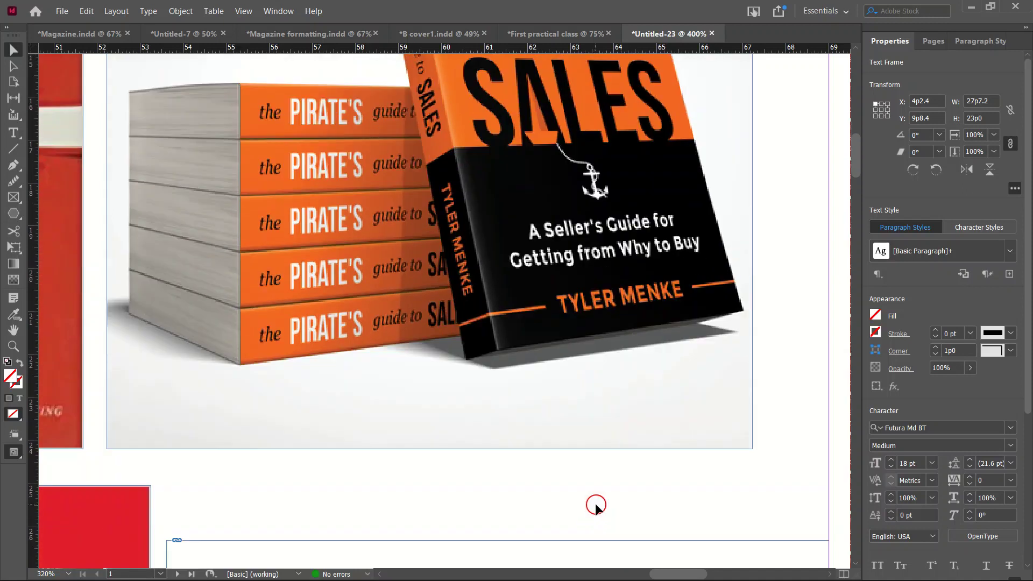
scroll(467, 320, up, 4)
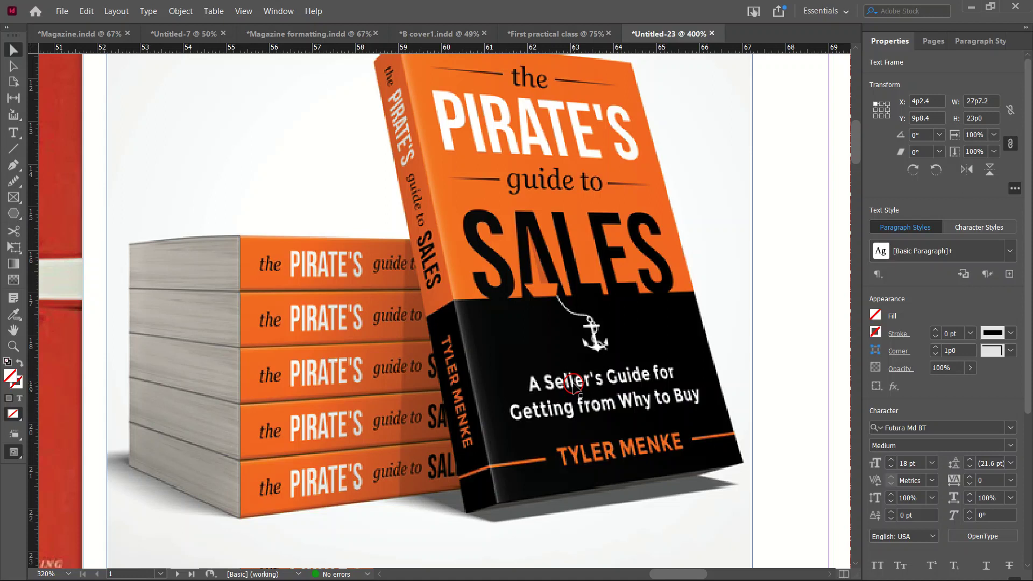
scroll(405, 406, down, 10)
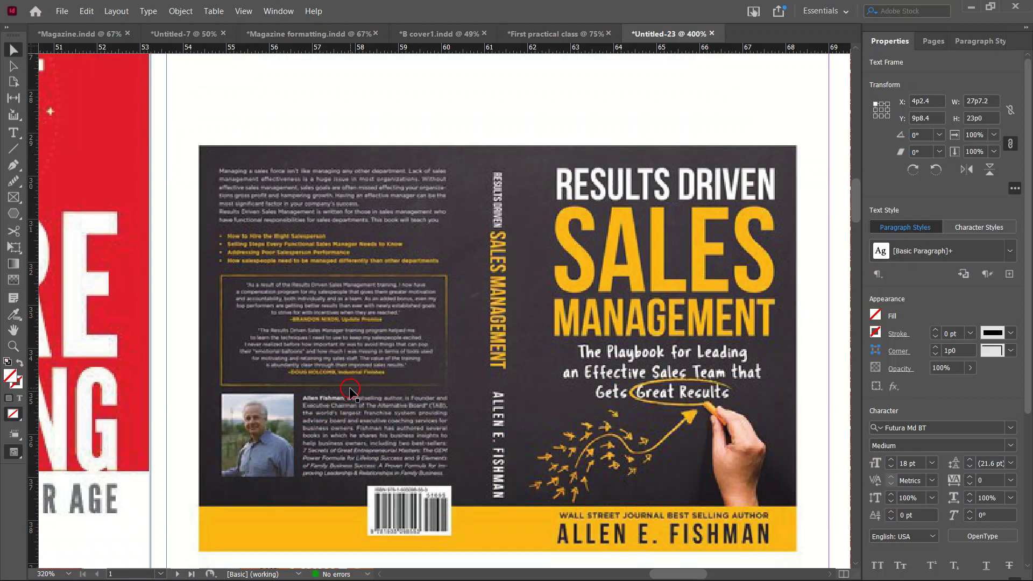
- Deselect the text frame and check the book size and page count in the brief on page 2
key(ctrl+0)
key(ctrl+shift+a)
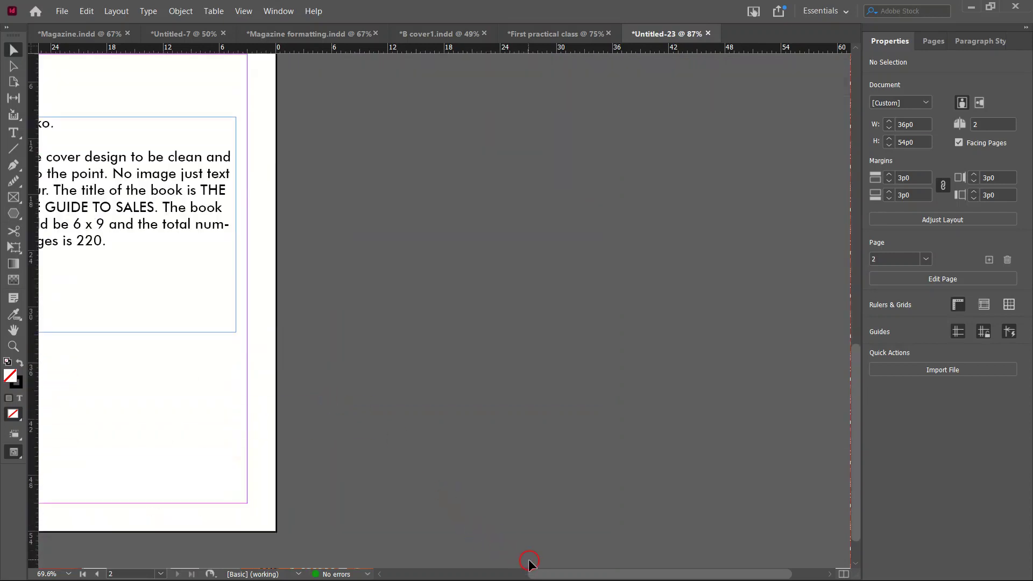
drag(542, 574, 425, 575)
scroll(454, 474, up, 4)
scroll(455, 473, down, 3)
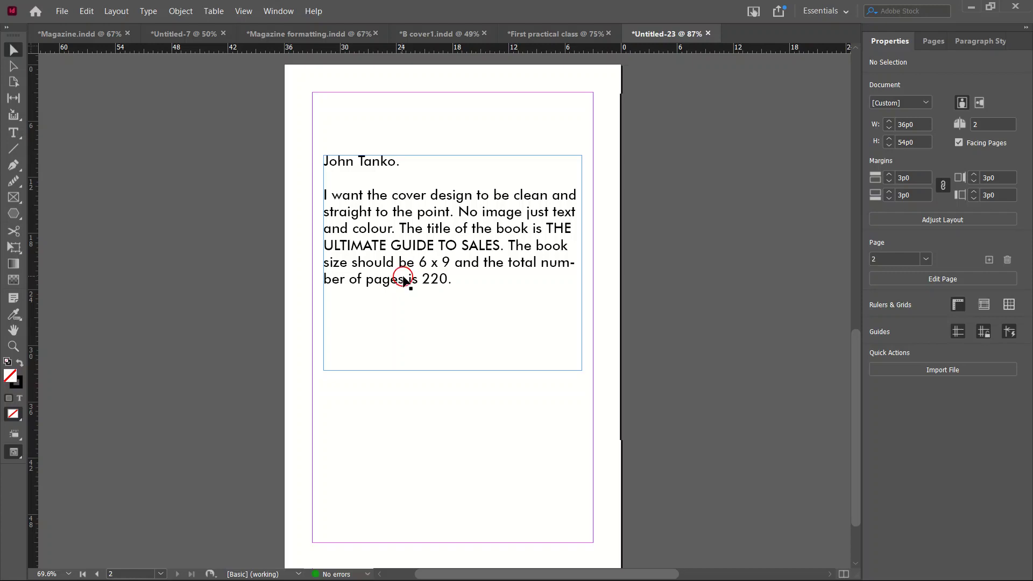
- Inspect the Sell or Be Sold and Pirate's Guide to Sales covers closely, and revisit the full moodboard and brief
scroll(422, 289, up, 10)
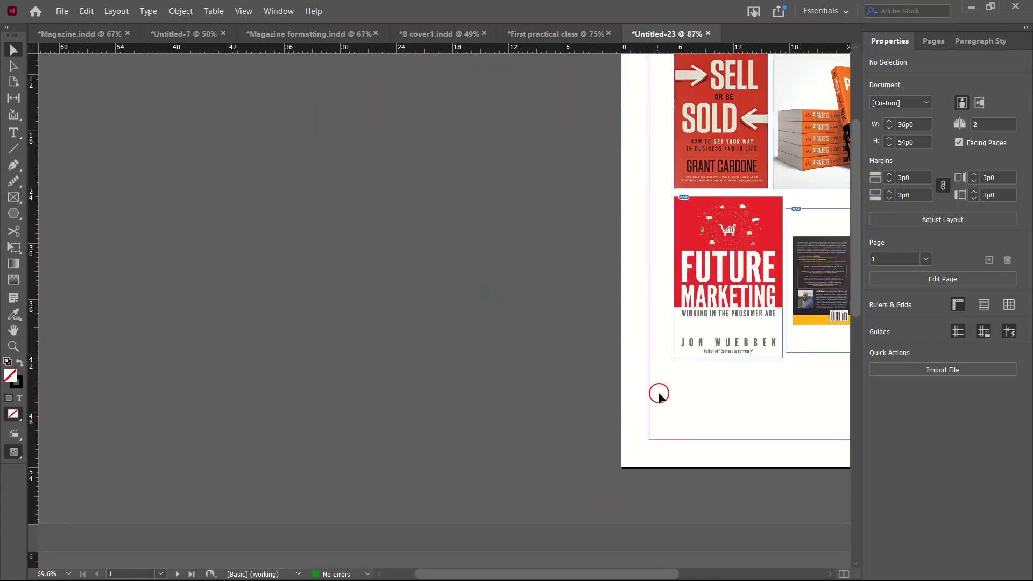
drag(508, 574, 554, 573)
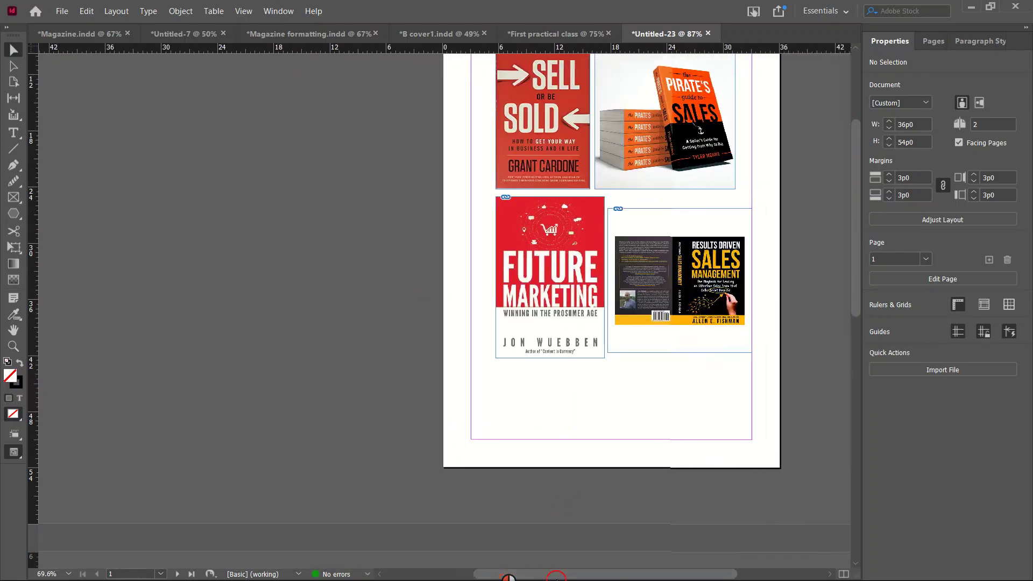
scroll(688, 196, up, 3)
scroll(688, 194, up, 2)
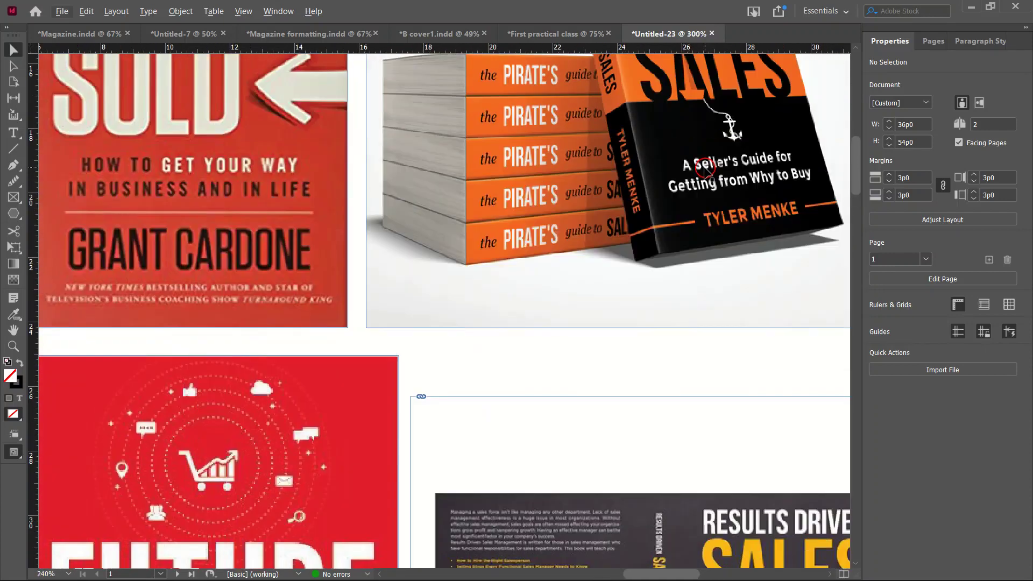
scroll(608, 216, up, 3)
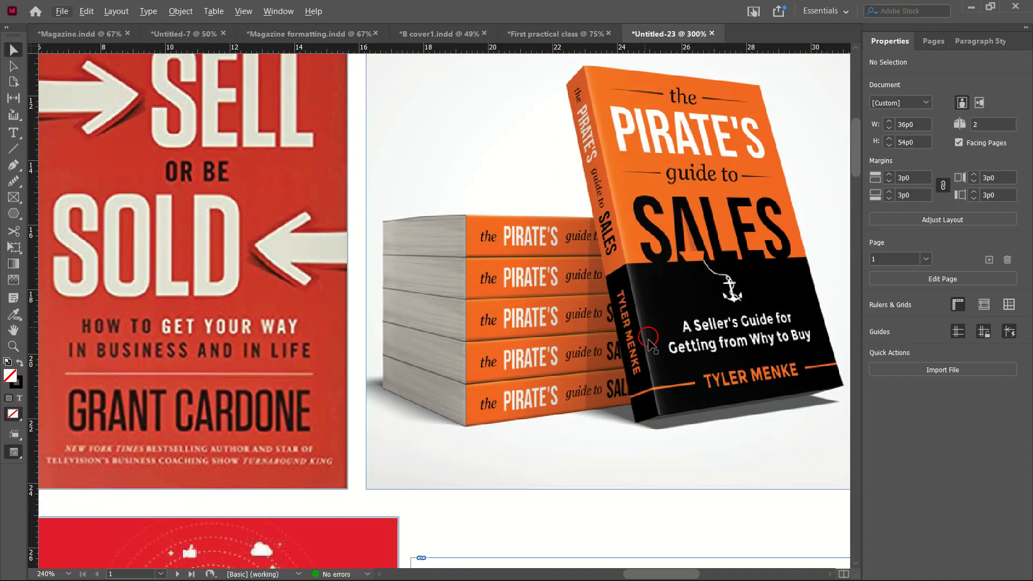
scroll(682, 333, down, 2)
scroll(682, 334, up, 3)
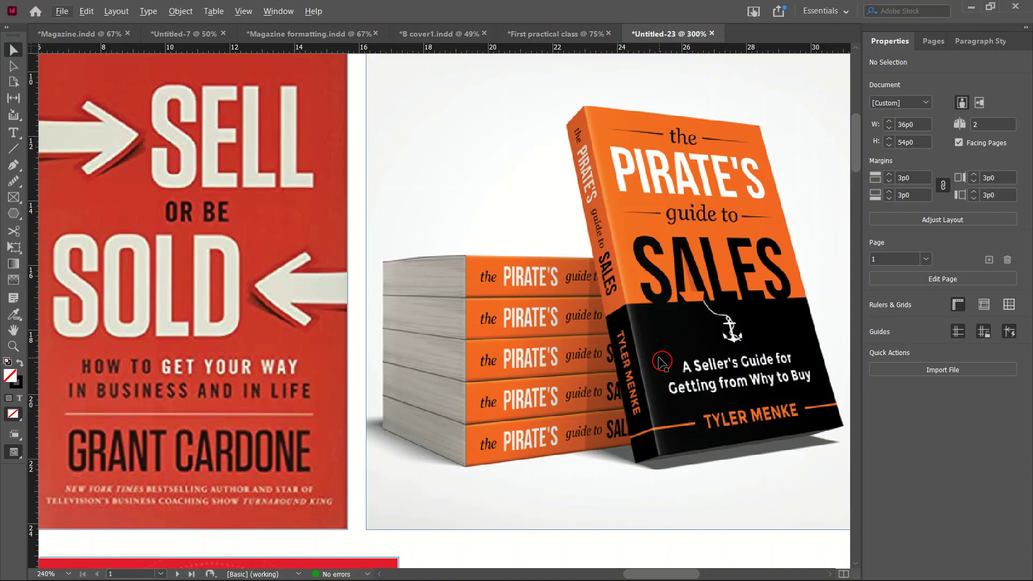
key(ctrl+0)
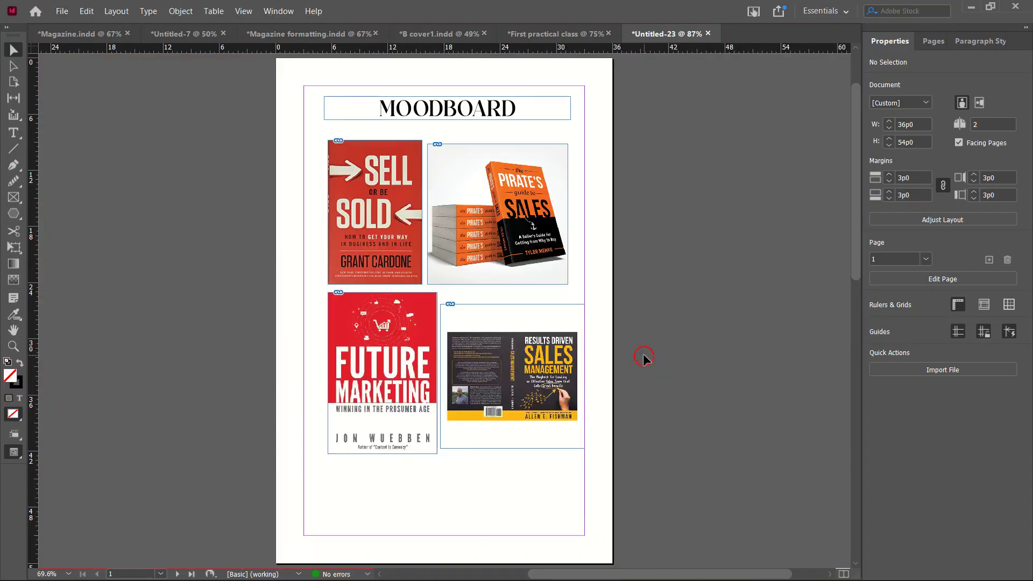
scroll(263, 447, down, 10)
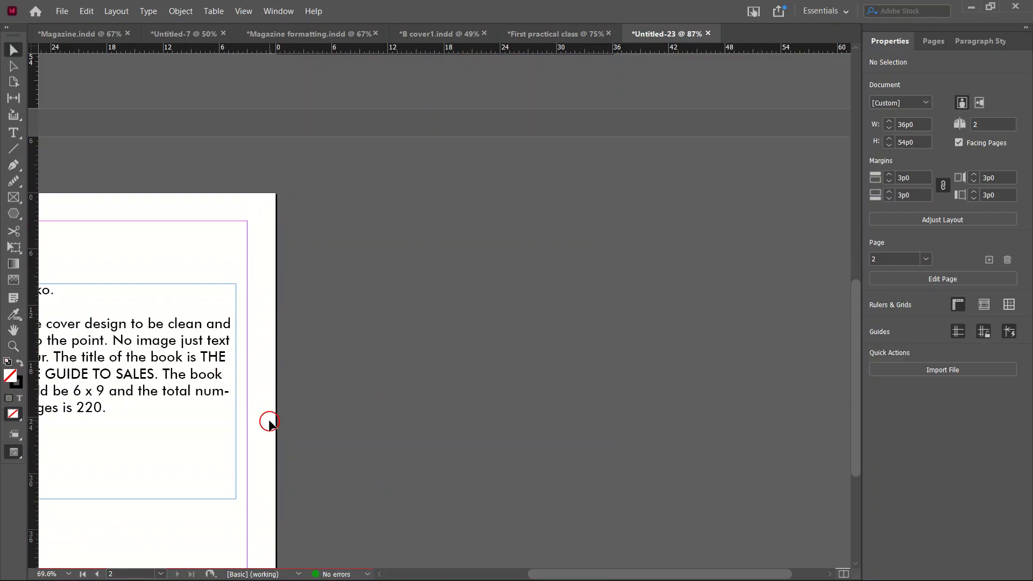
scroll(269, 422, up, 10)
scroll(321, 394, down, 10)
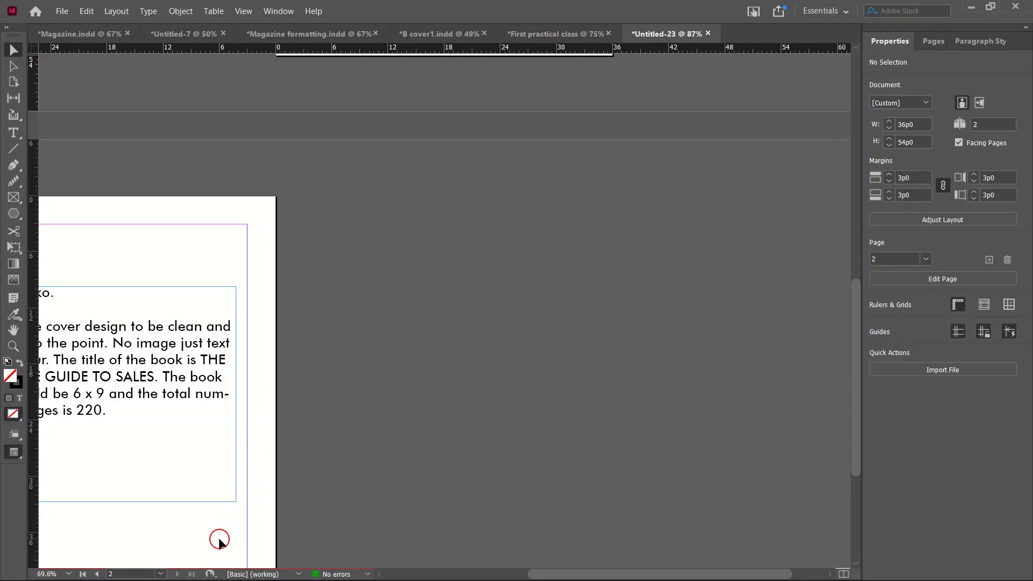
- Switch to Chrome and search the web for "amozon cover calculator" in a new tab
key(super)
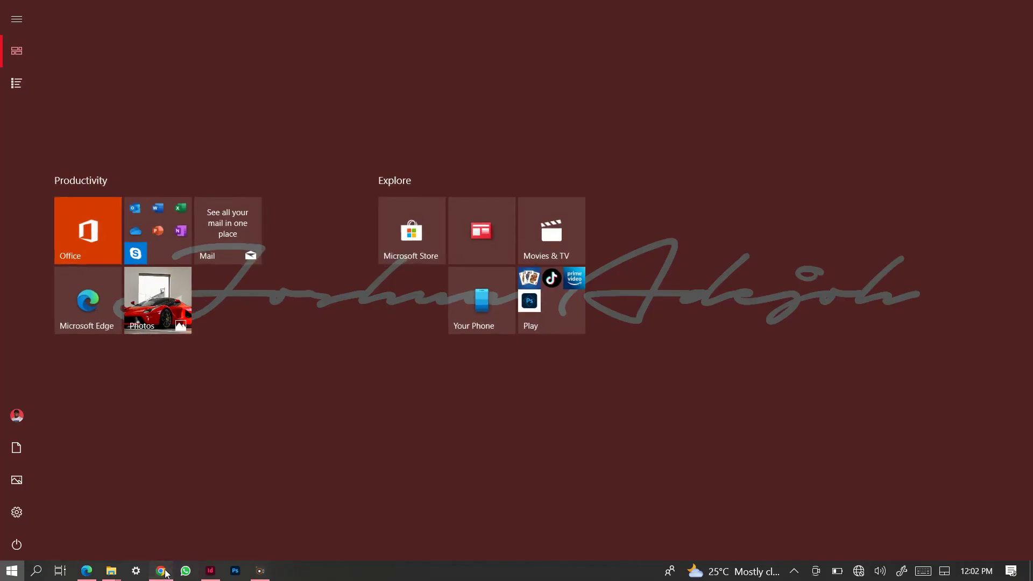
click(160, 570)
click(371, 84)
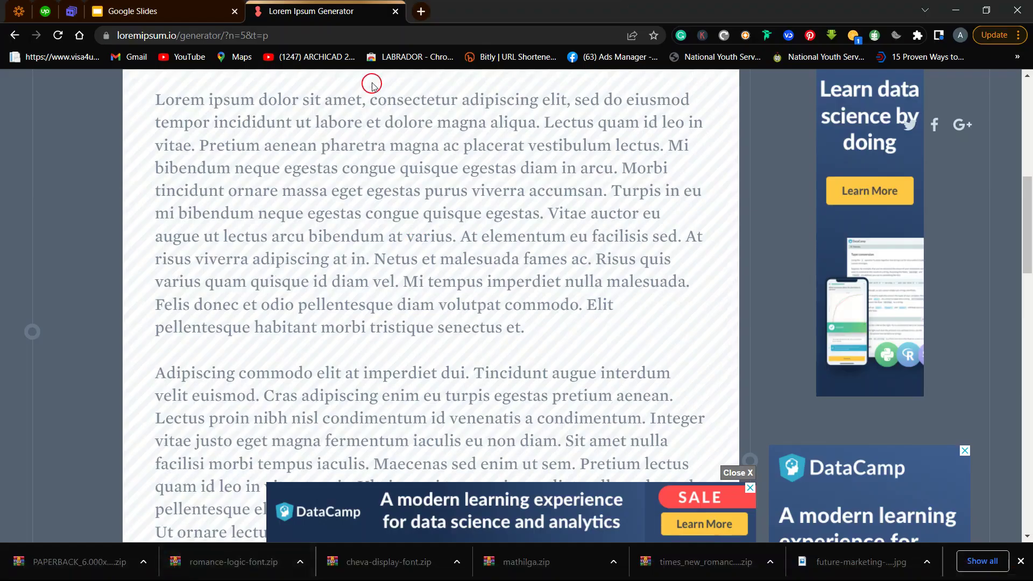
click(425, 12)
click(395, 42)
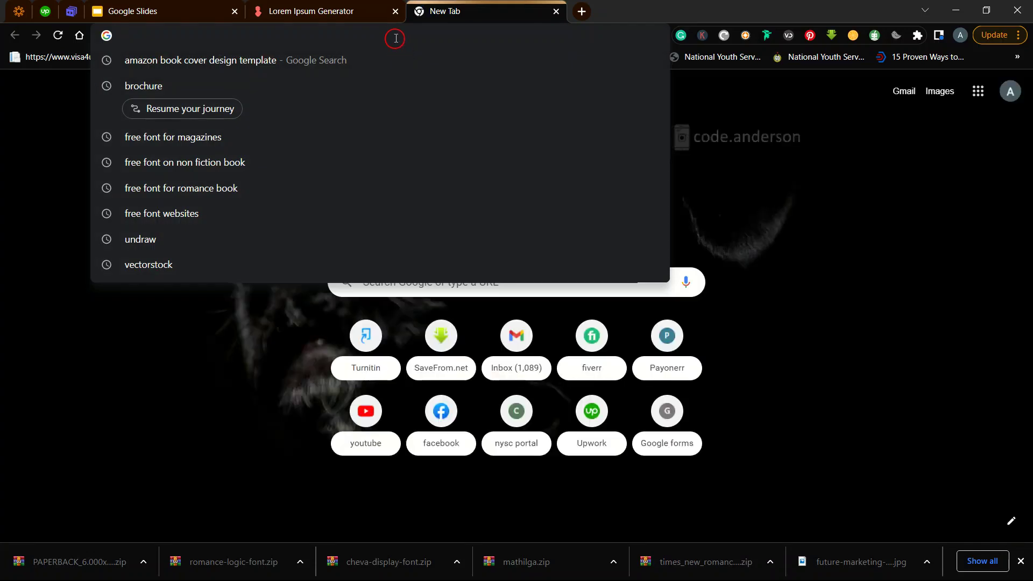
text(amoz)
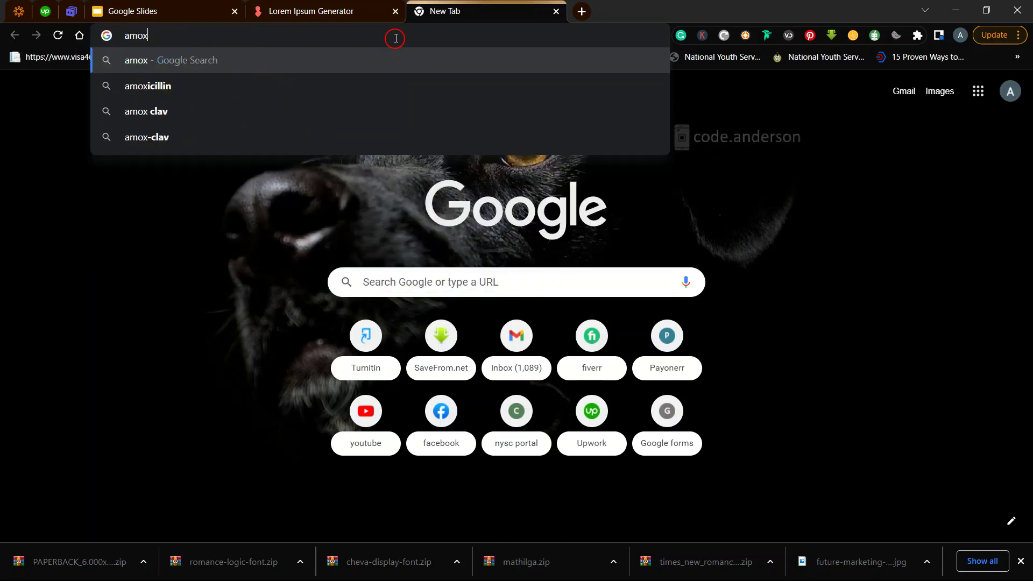
text(on co)
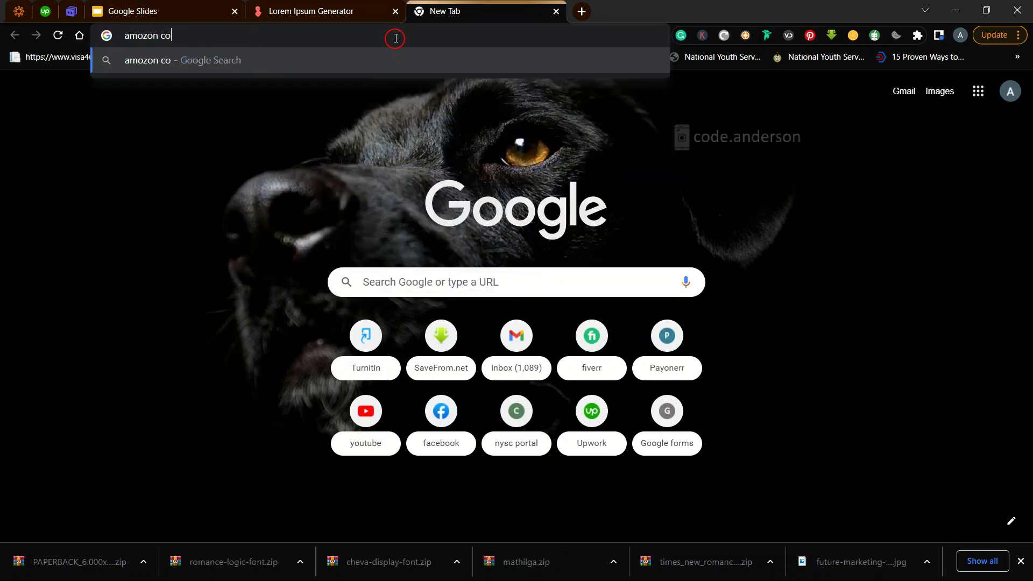
text(ver ca)
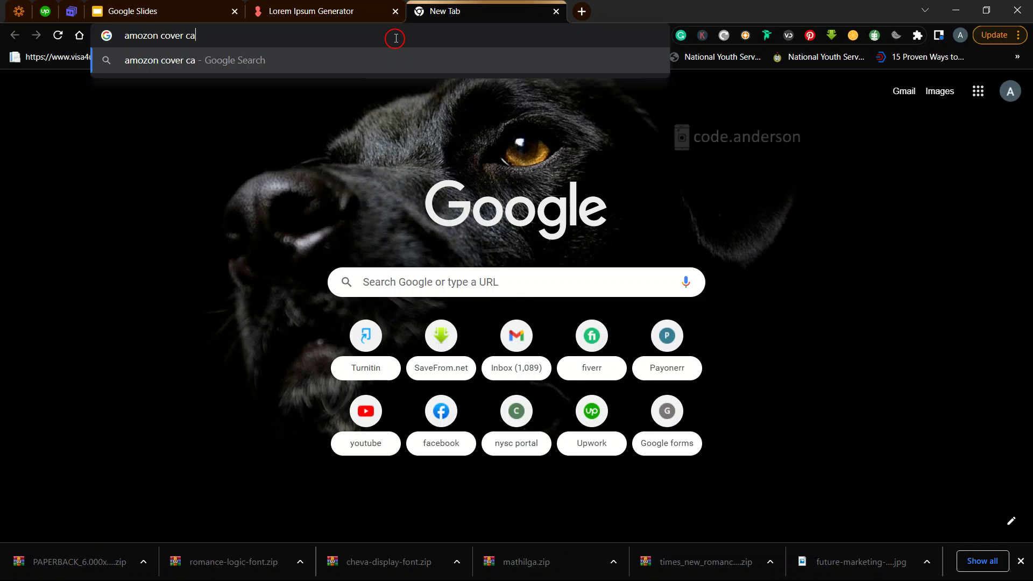
text(lculator)
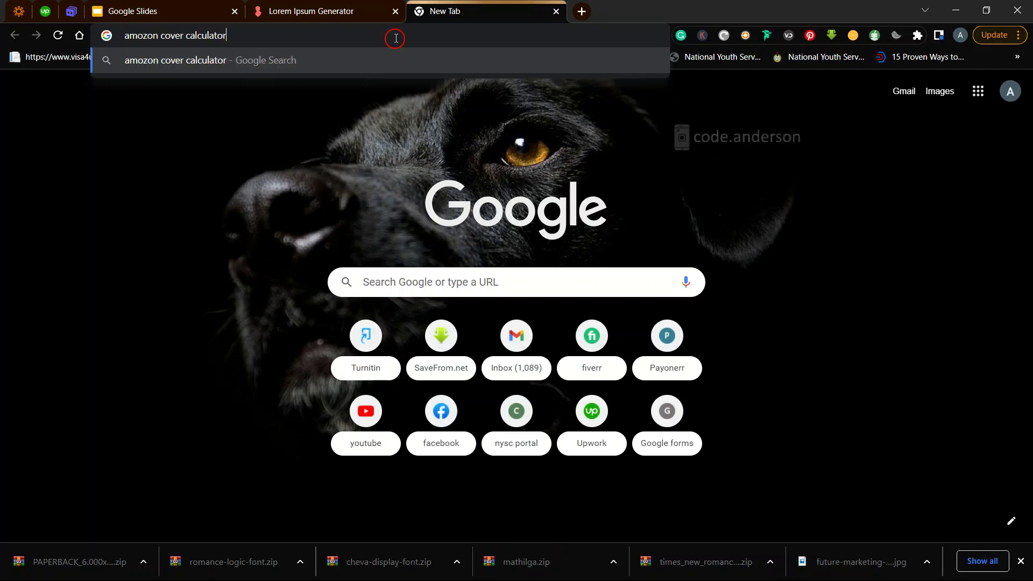
key(Return)
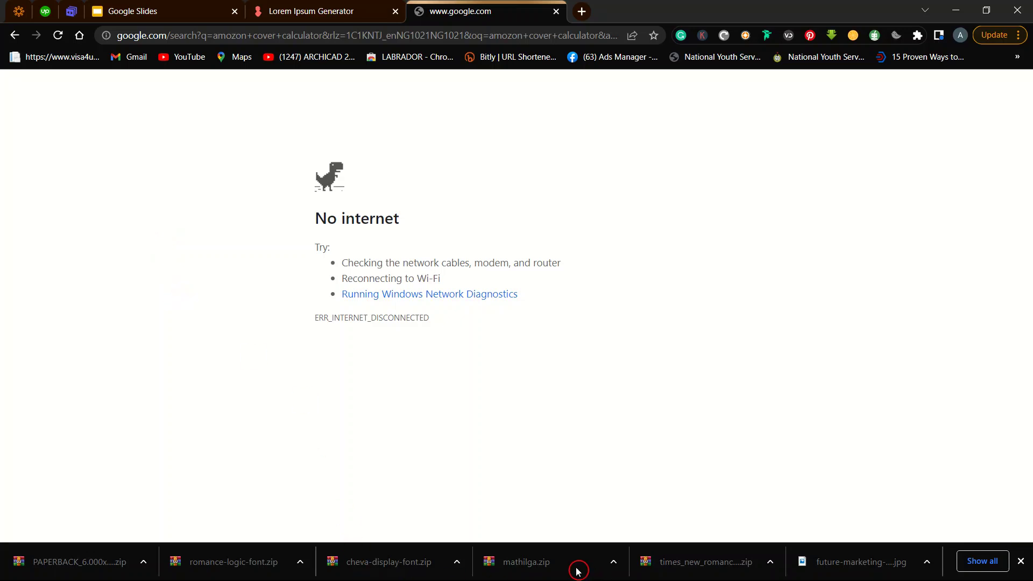
- Turn Wi-Fi off and on again and connect to the secured network listed above TECNO SPARK 4
key(super)
key(super)
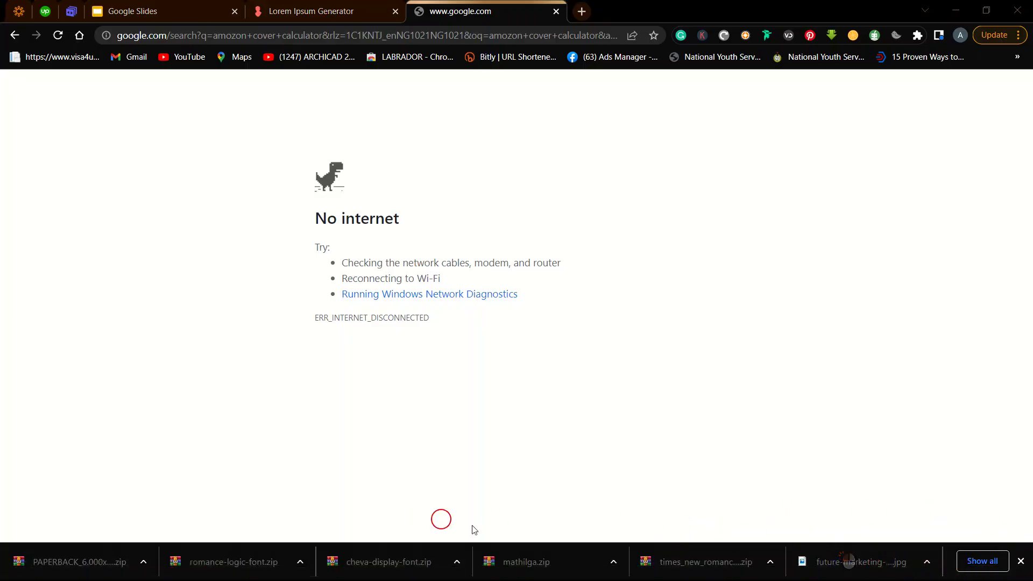
click(1021, 561)
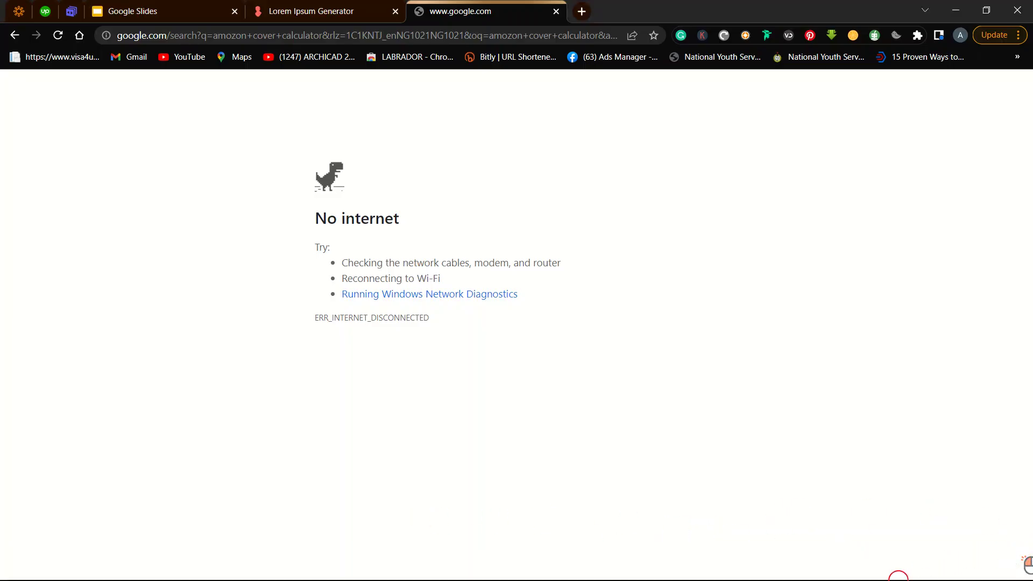
key(super)
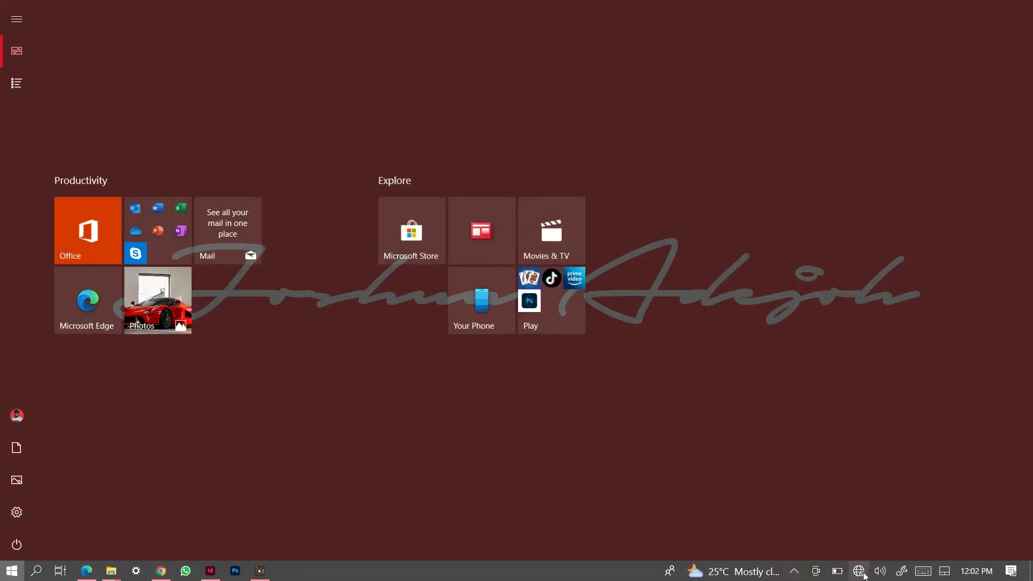
click(860, 571)
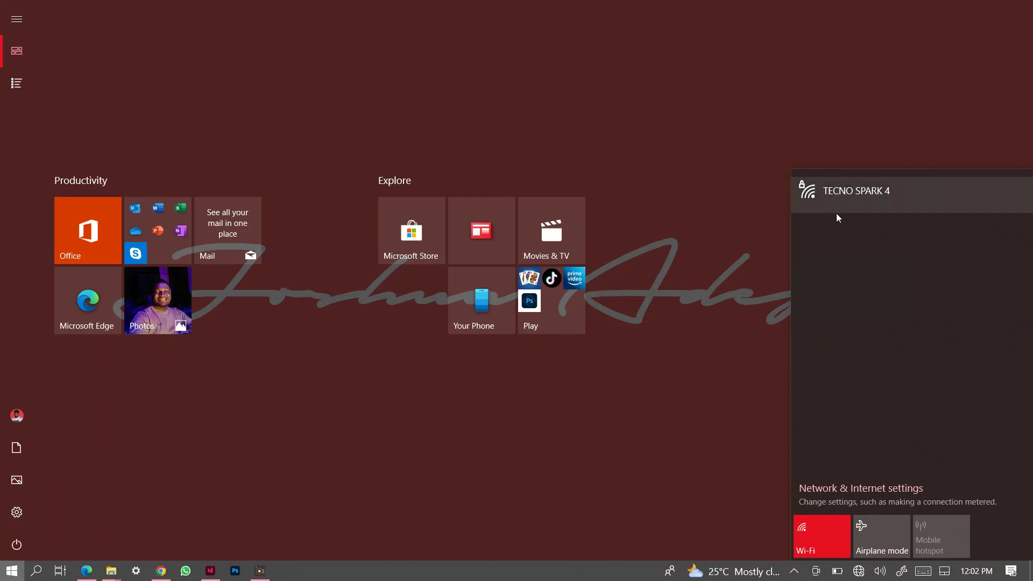
click(814, 527)
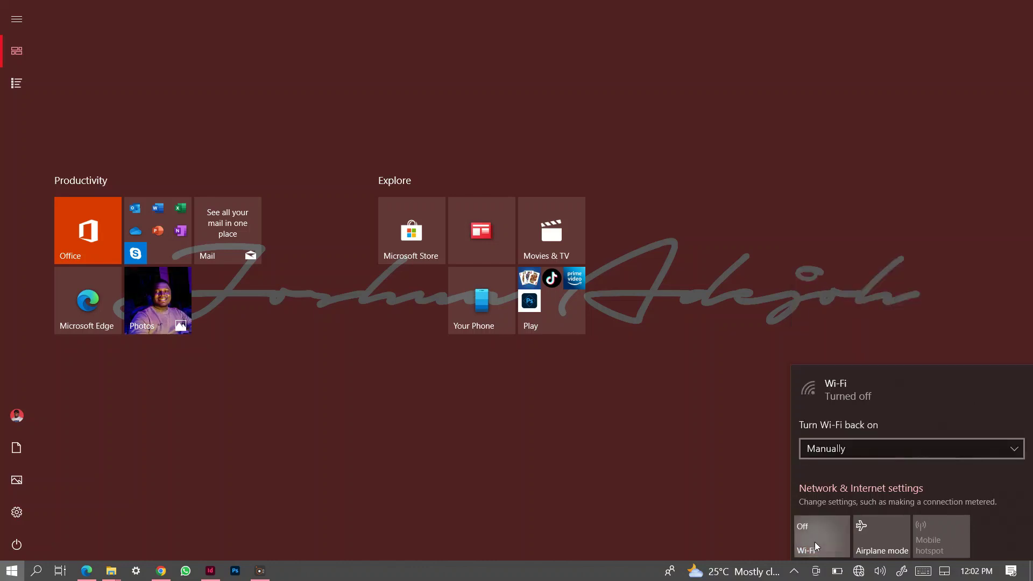
click(815, 542)
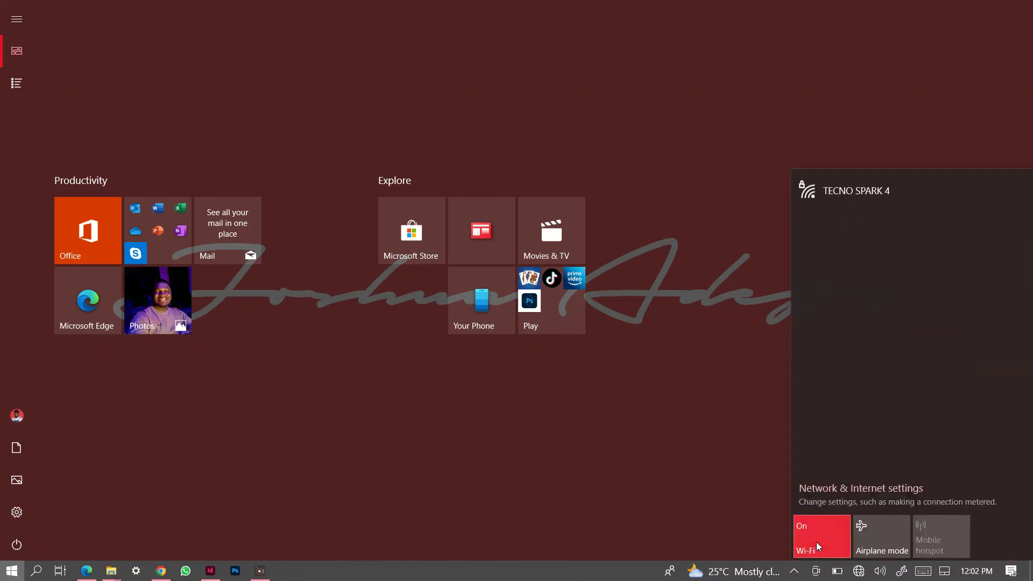
click(816, 541)
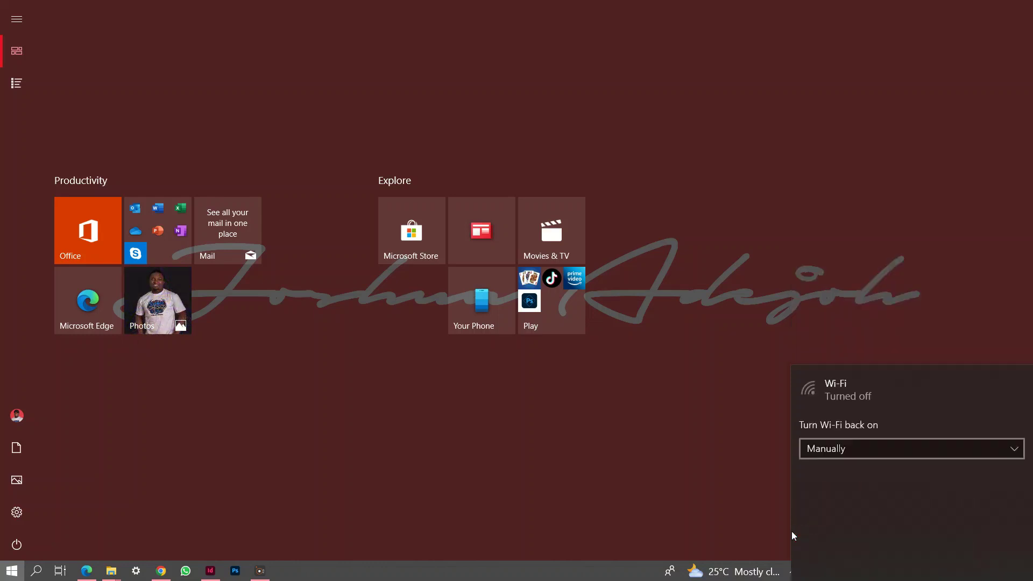
click(818, 540)
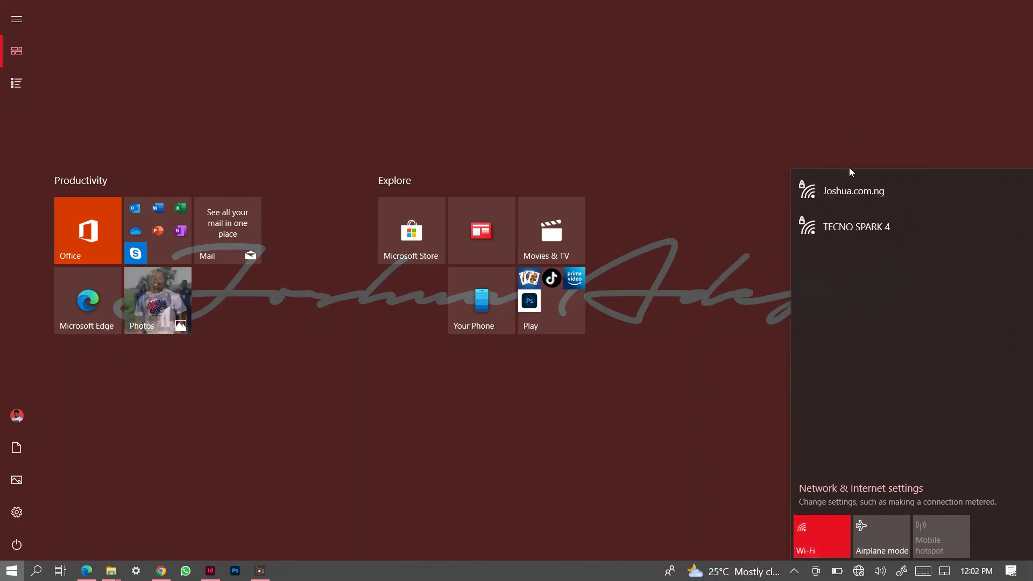
click(845, 191)
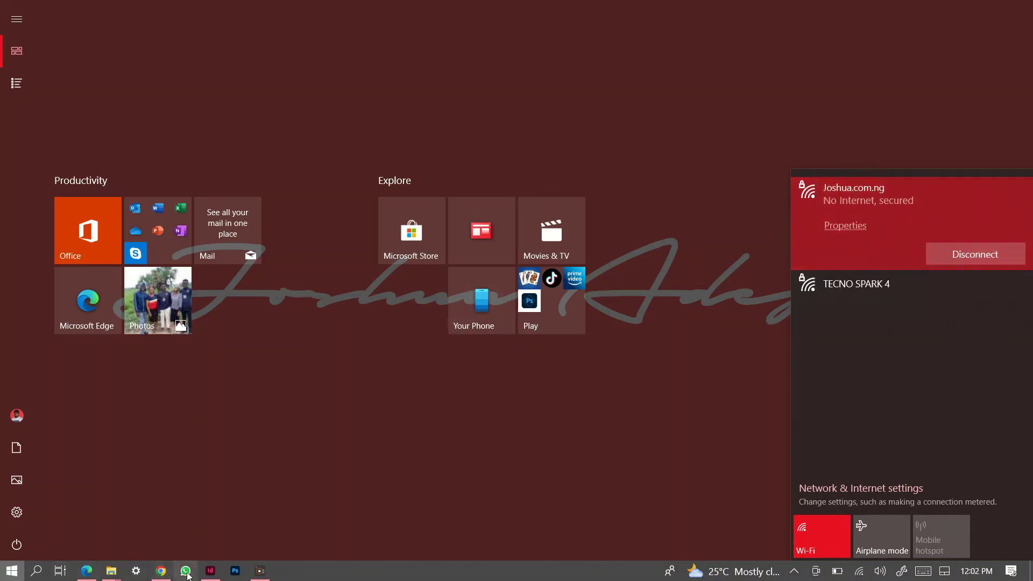
- Return to Chrome, reload the search and open the KDP Cover Calculator page from Amazon Kindle Direct Publishing
click(160, 570)
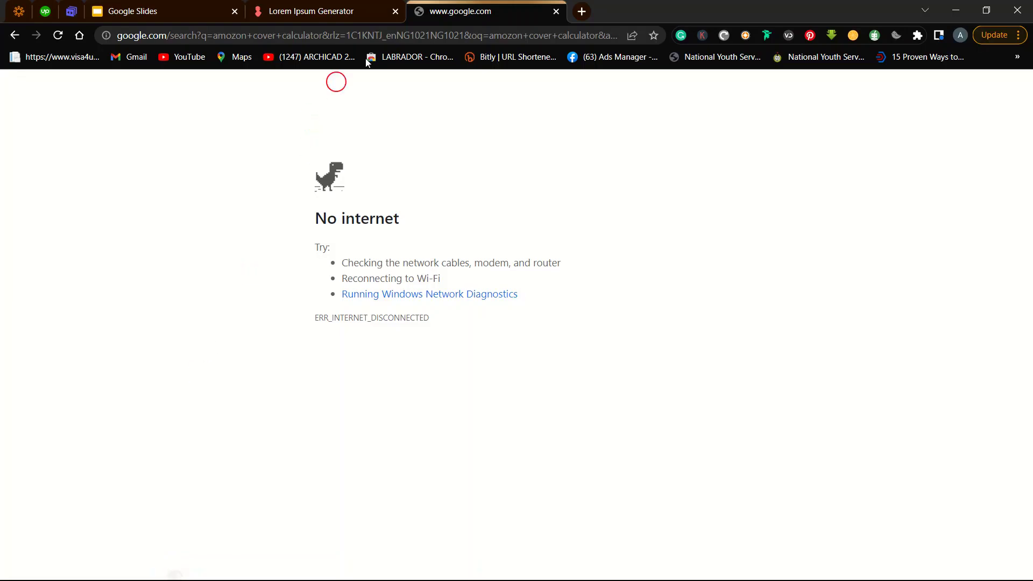
click(57, 38)
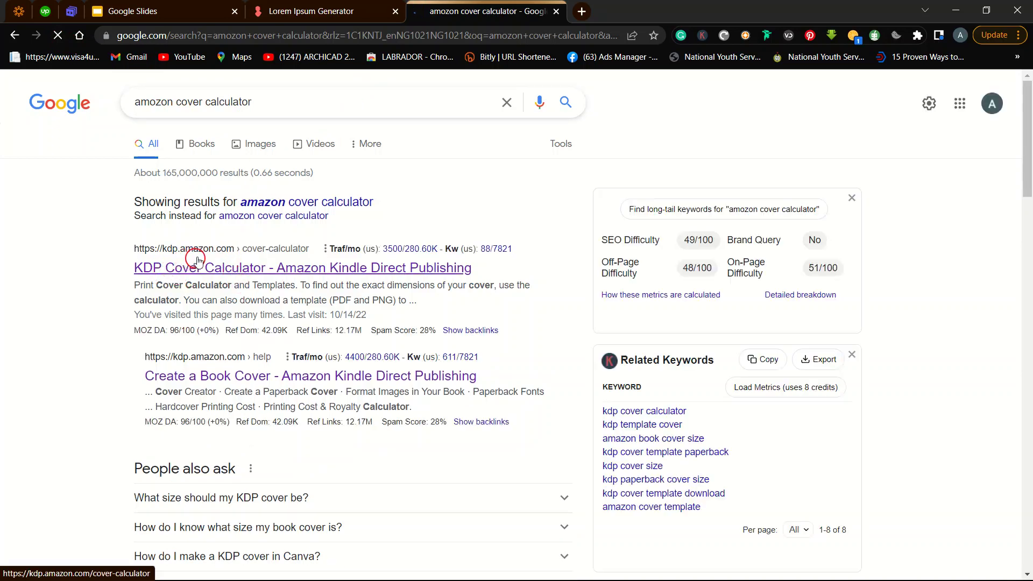
click(222, 269)
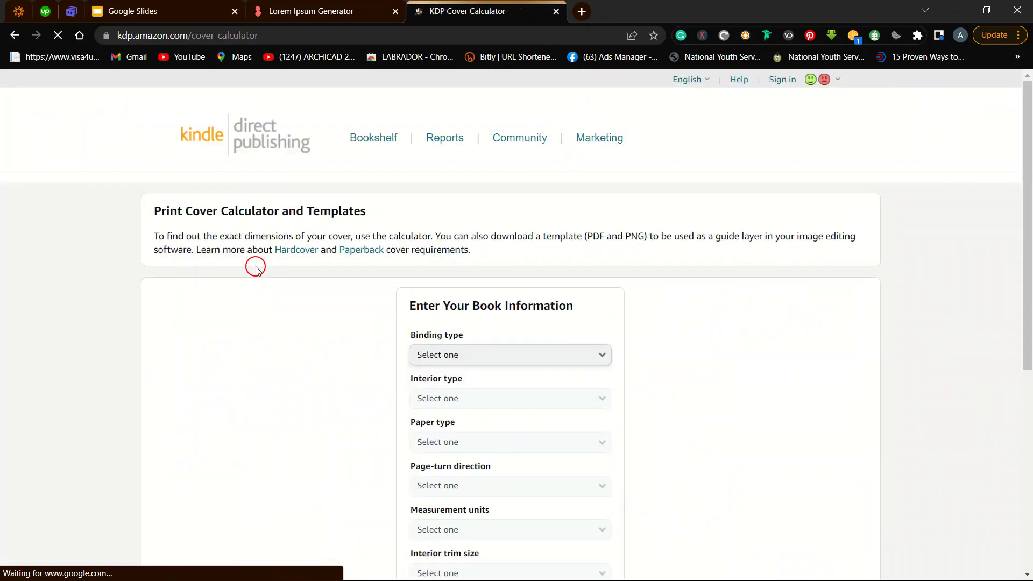
- Review the book information form and set the binding type to Paperback
scroll(396, 256, down, 6)
scroll(412, 285, up, 2)
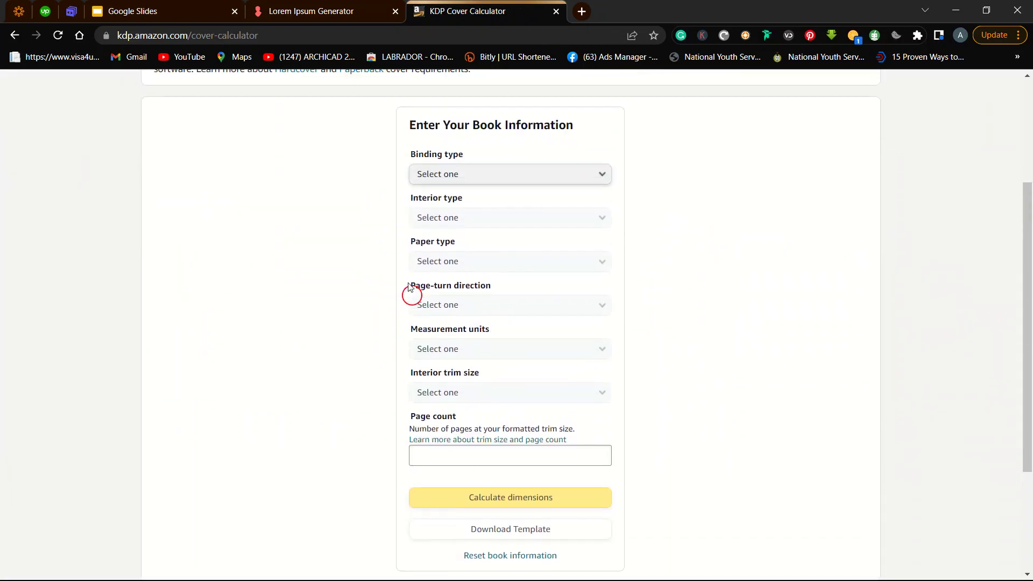
scroll(463, 153, up, 1)
scroll(466, 168, down, 3)
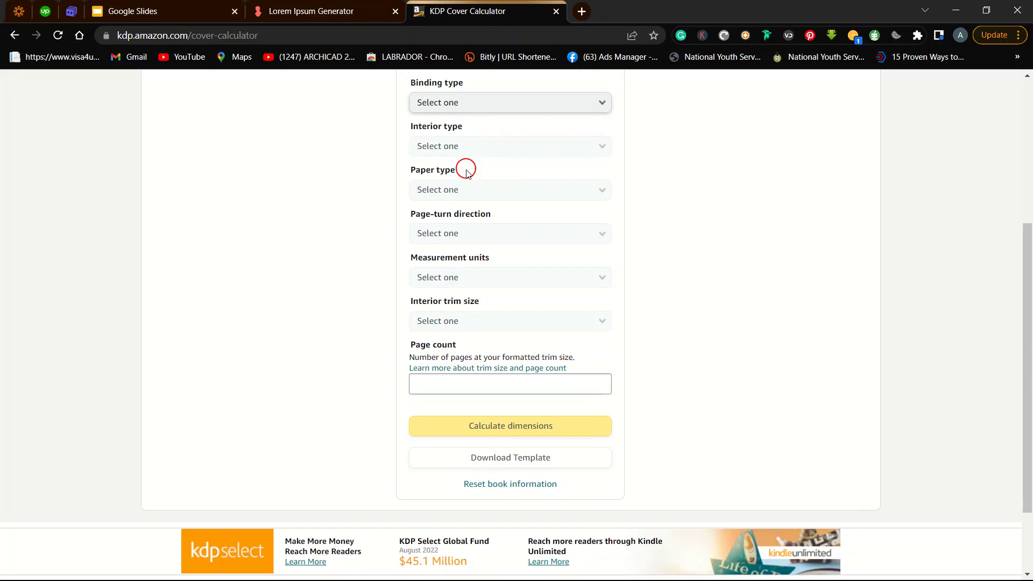
scroll(466, 171, down, 2)
scroll(495, 306, up, 2)
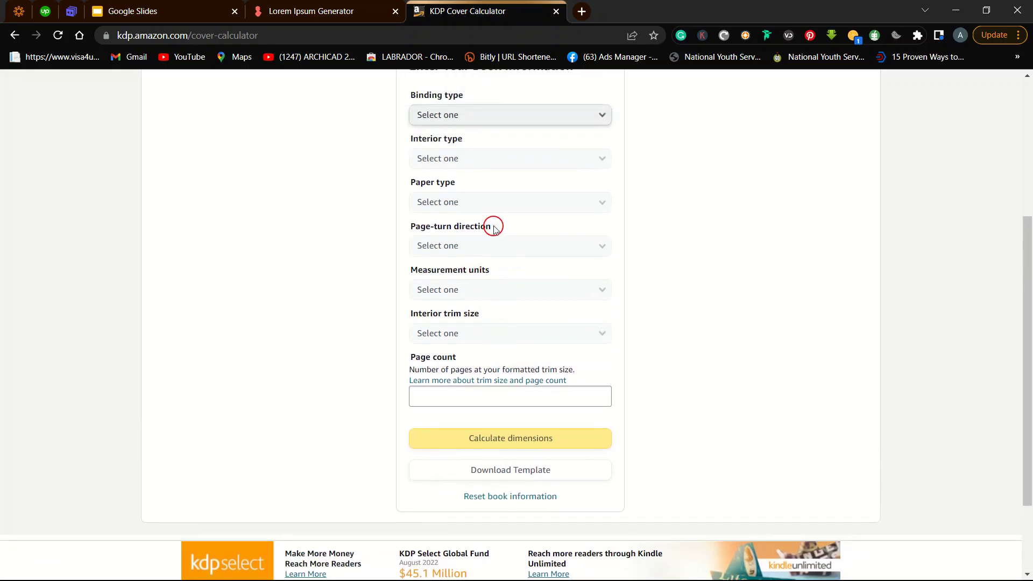
click(525, 115)
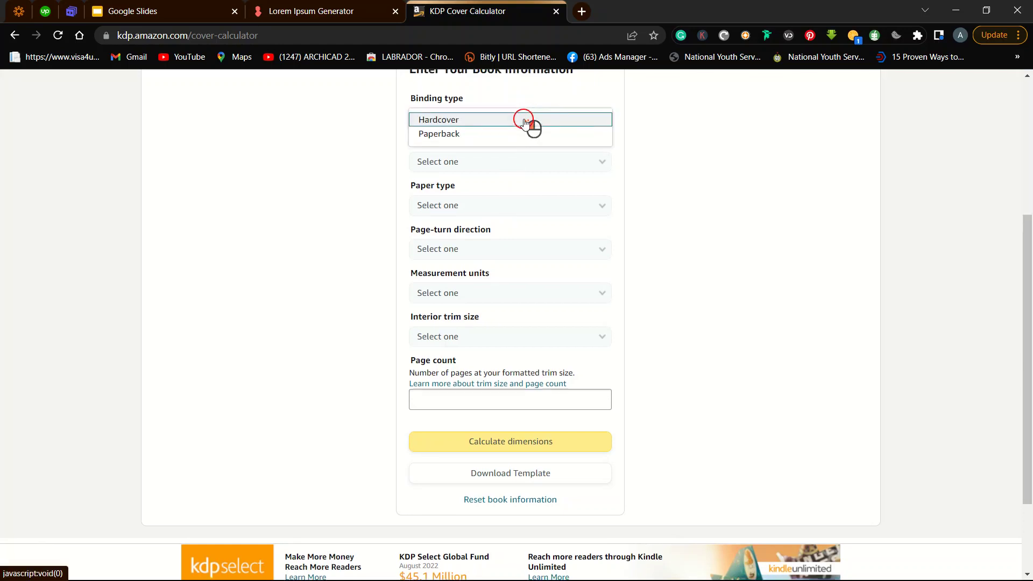
scroll(525, 122, up, 2)
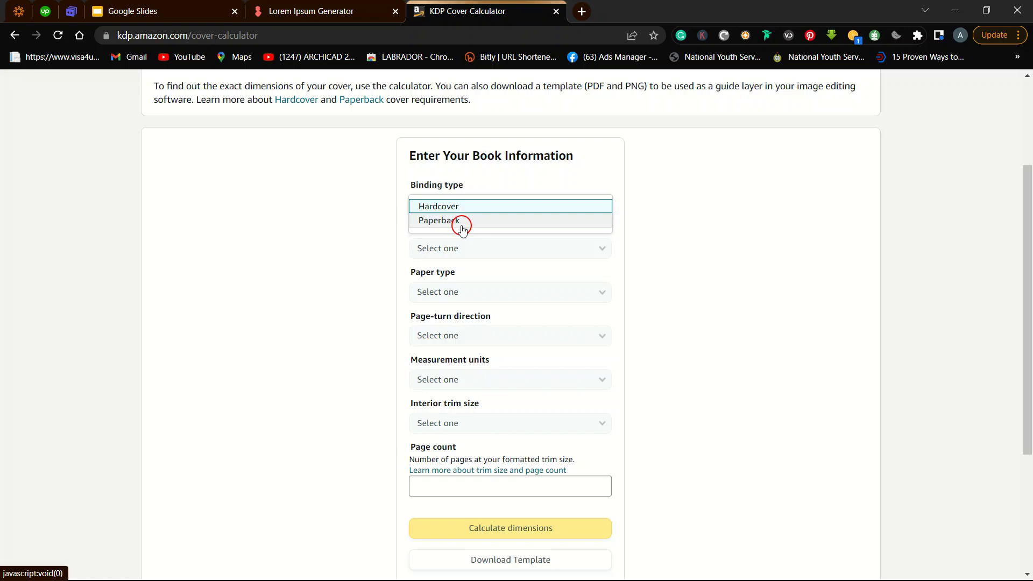
click(462, 223)
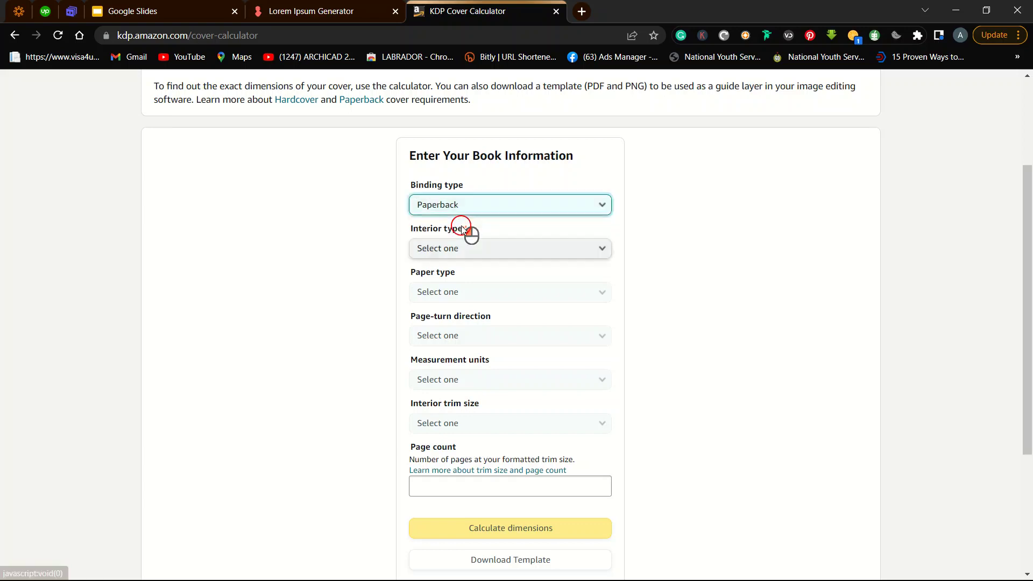
- Set the interior type to Black & white and open the paper type choices
click(502, 261)
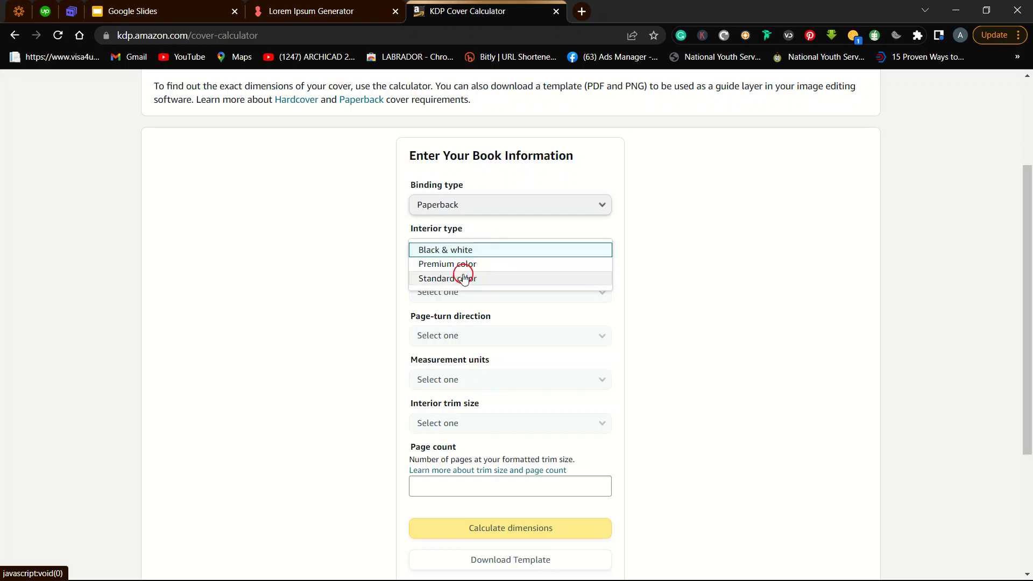
click(499, 252)
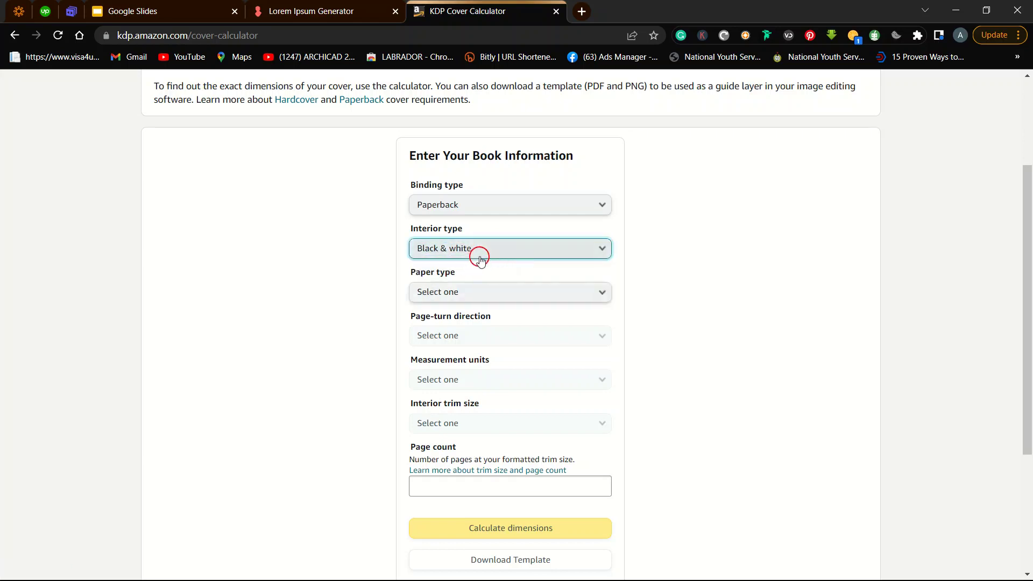
click(479, 254)
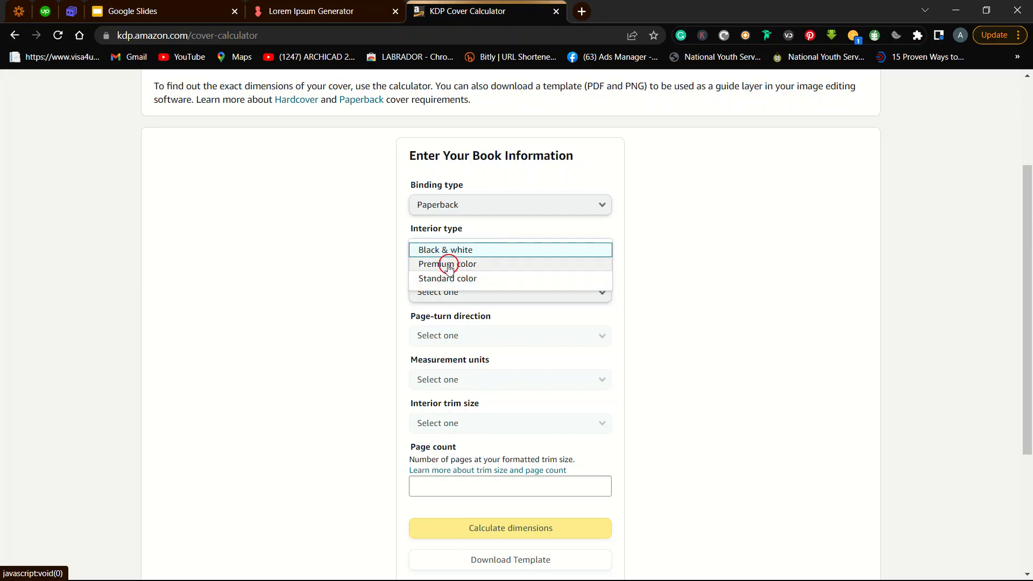
click(492, 249)
scroll(475, 264, down, 1)
click(478, 253)
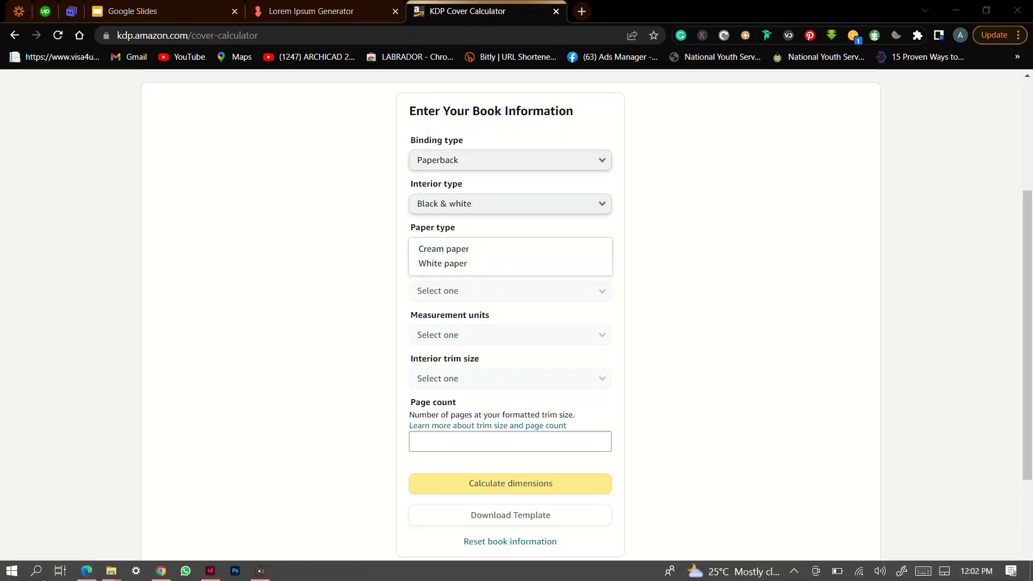
- Search the web for "cream paper colour" in a new browser tab
click(15, 571)
click(161, 571)
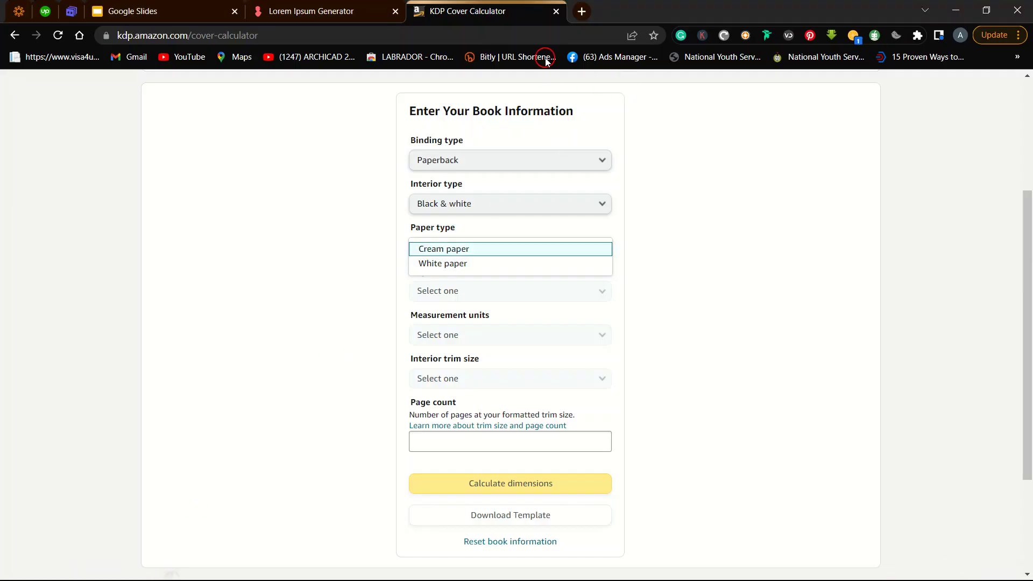
click(586, 13)
click(494, 34)
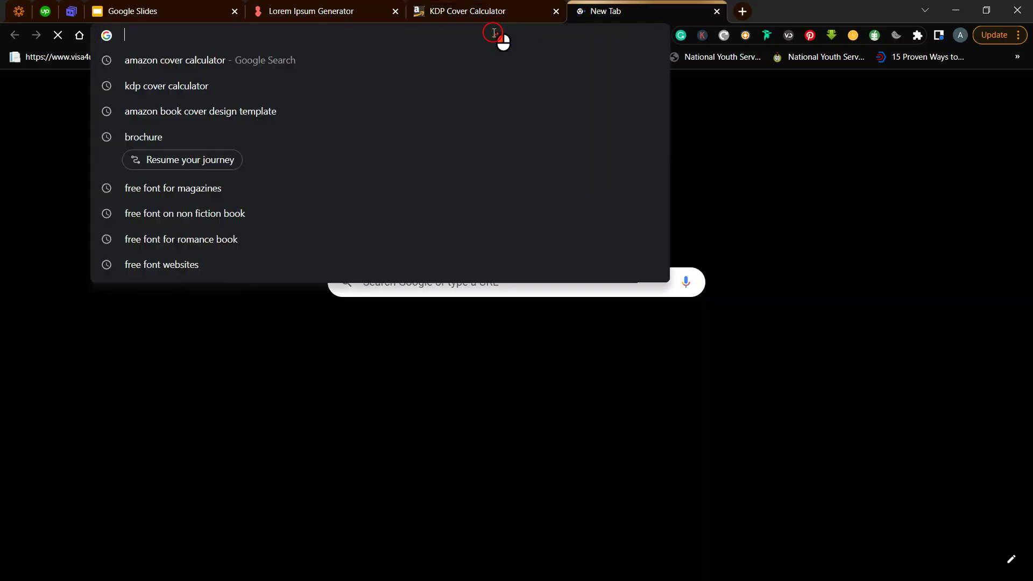
text(cream )
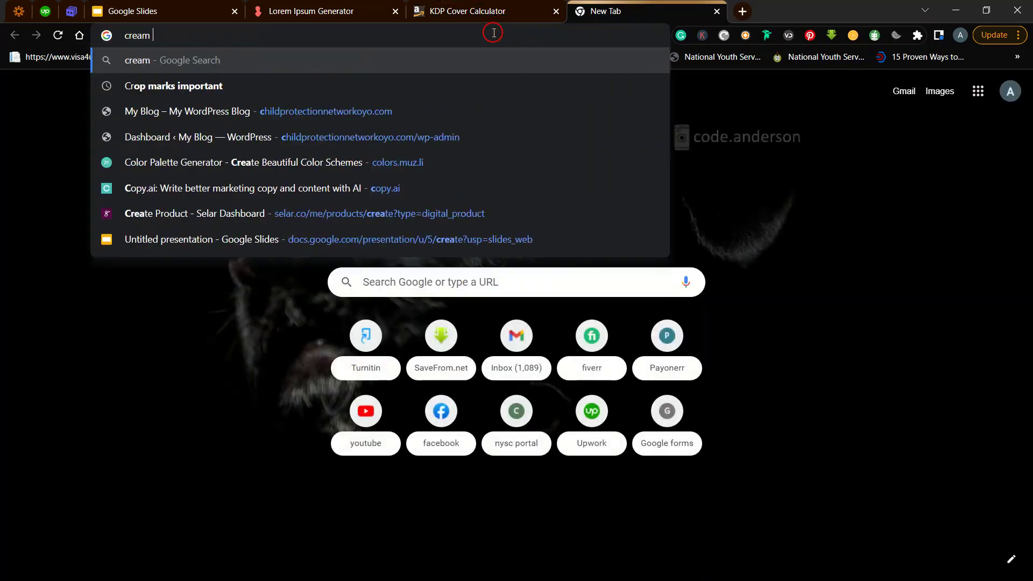
text(paper colour)
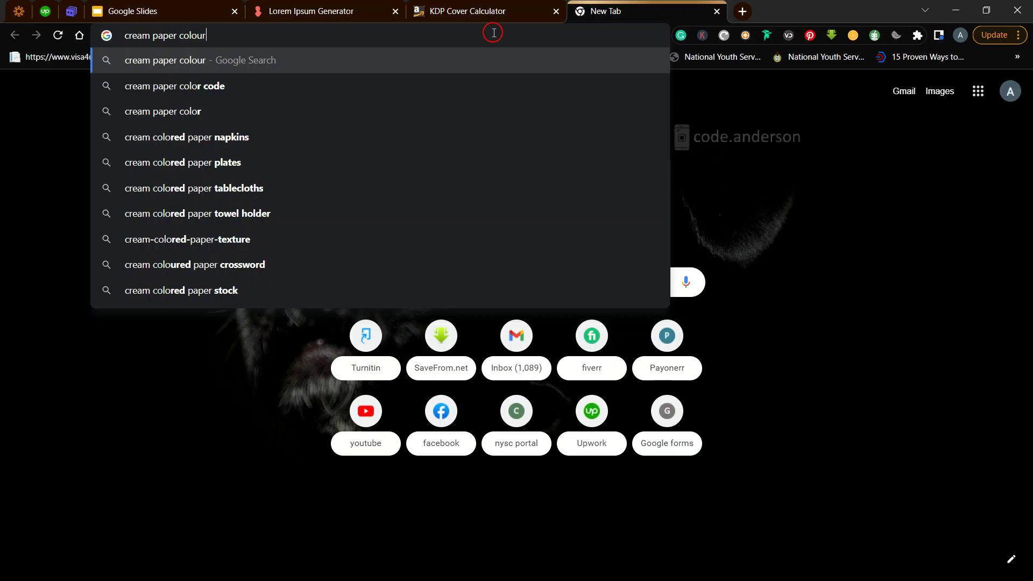
key(Return)
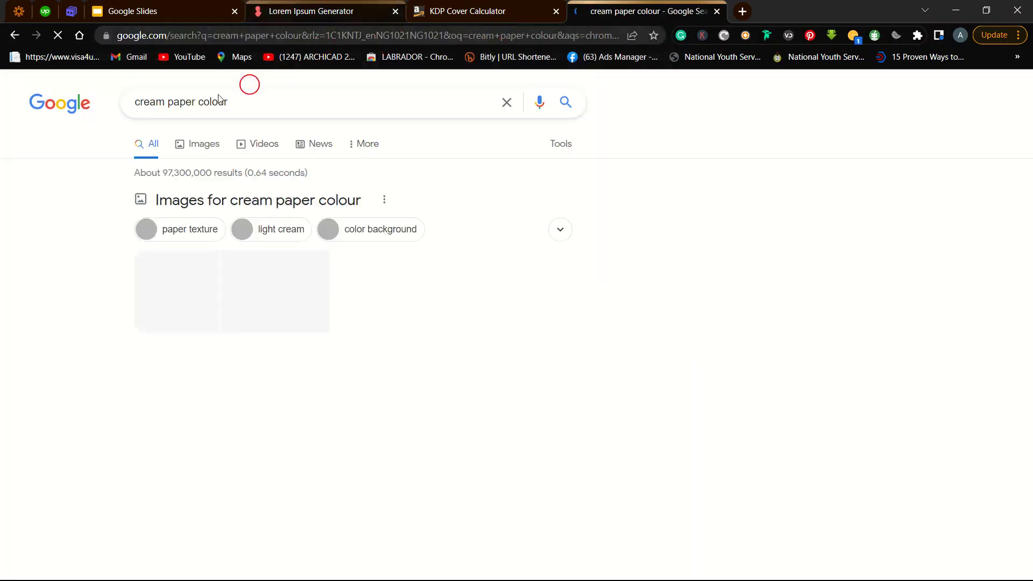
- Browse image results for cream paper colour and refine the image search to "cream paper colour book"
click(196, 144)
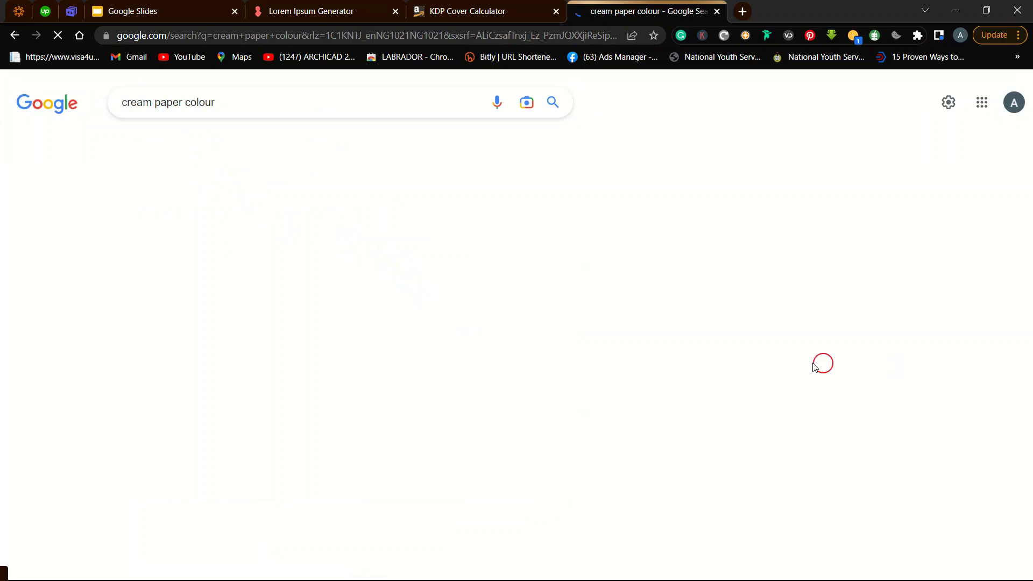
scroll(526, 325, down, 8)
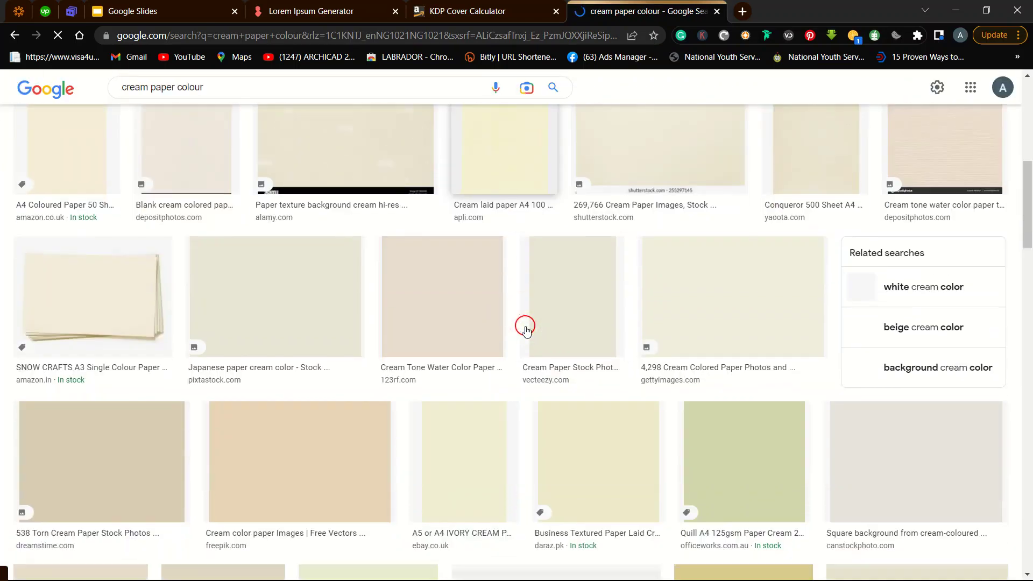
scroll(526, 325, up, 5)
click(196, 87)
click(185, 88)
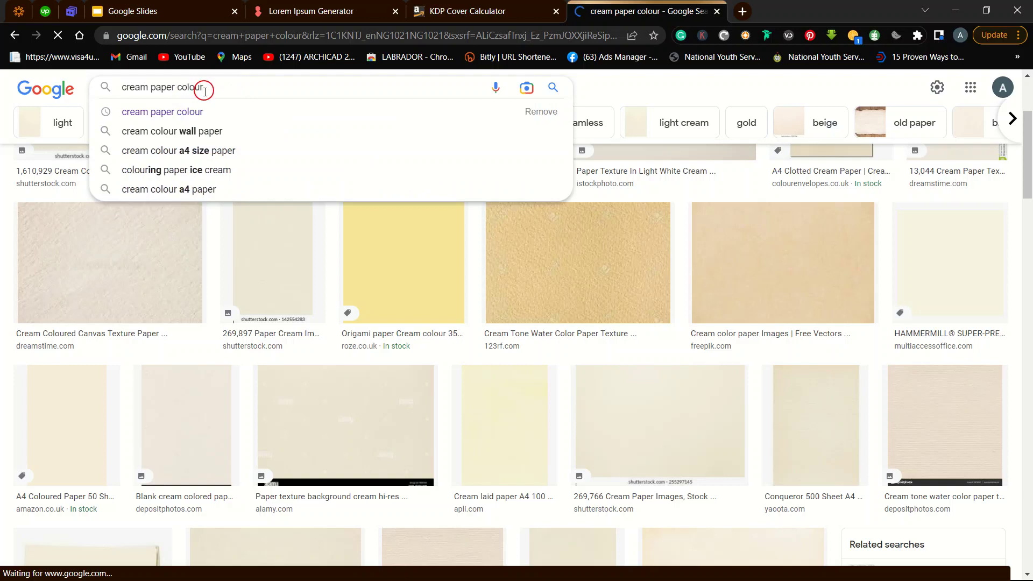
text(book)
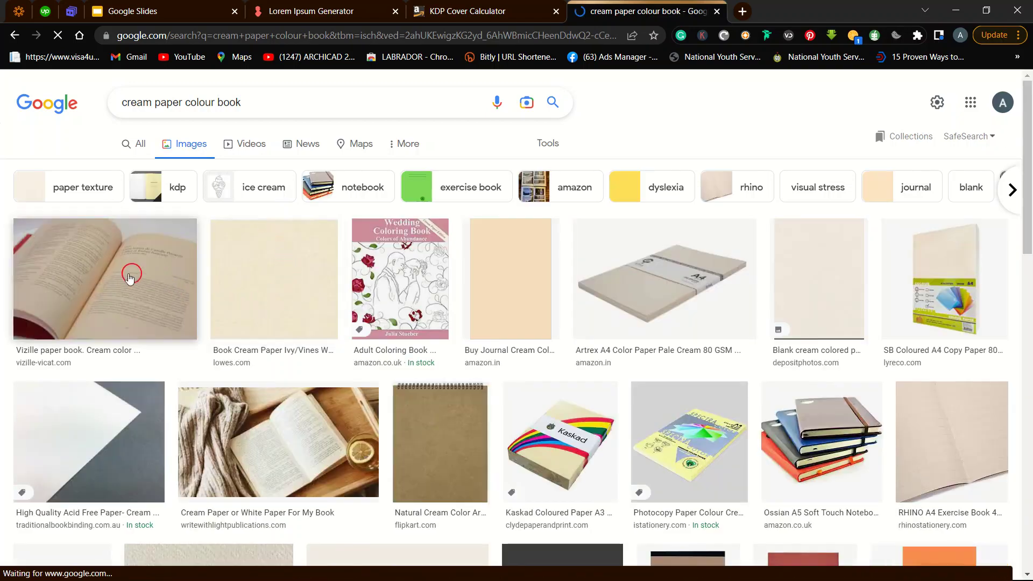
- Preview images of open books to compare cream paper with white paper
click(127, 278)
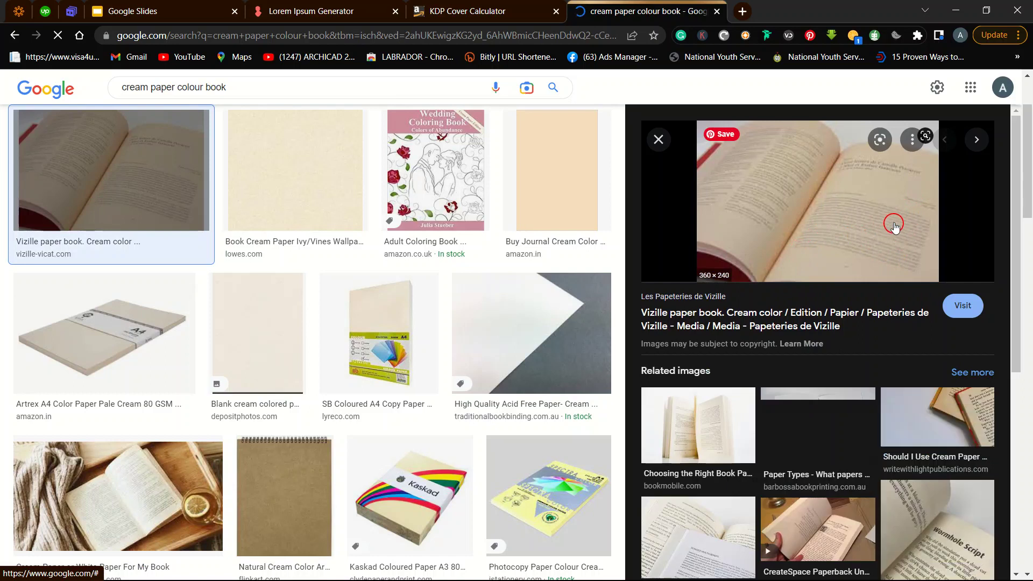
click(827, 524)
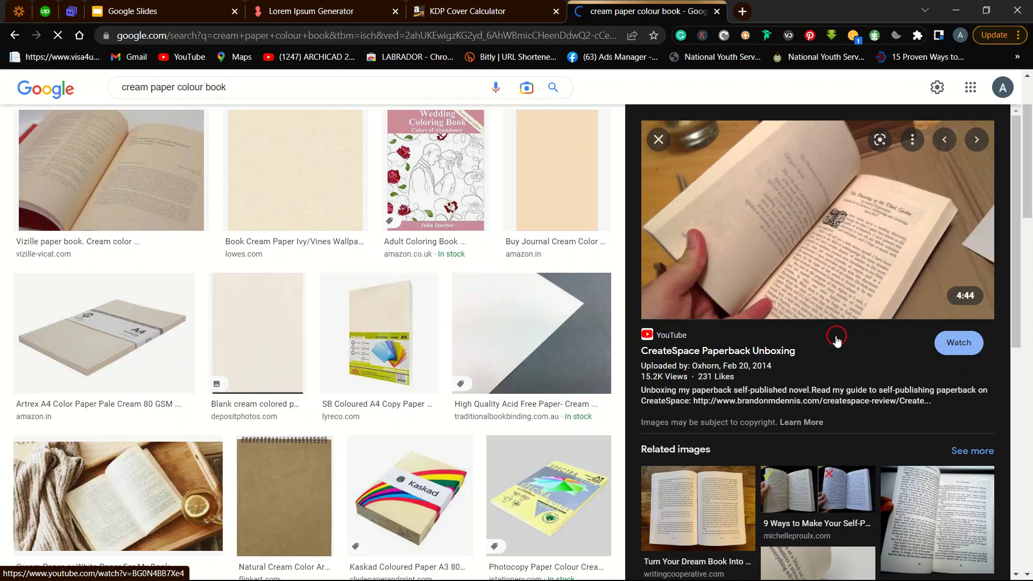
click(832, 482)
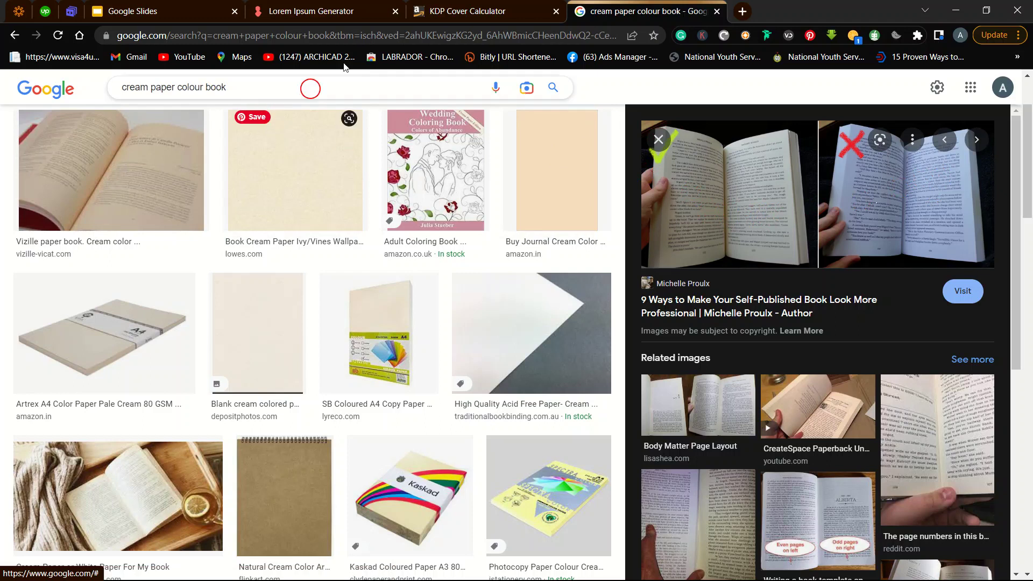
- Return to the KDP Cover Calculator and set the paper type to White paper and the page-turn direction to Right to Left
click(503, 11)
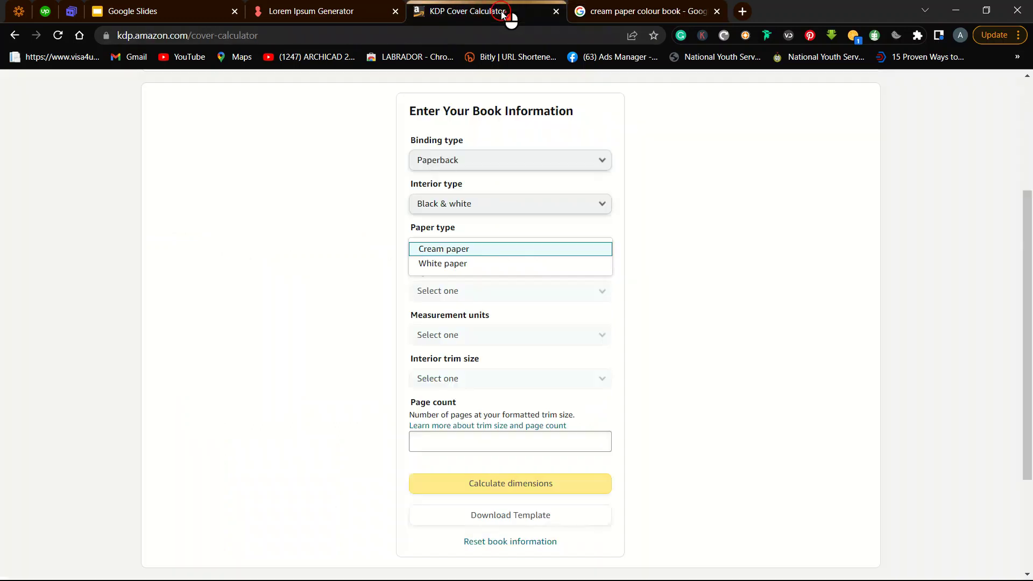
click(488, 264)
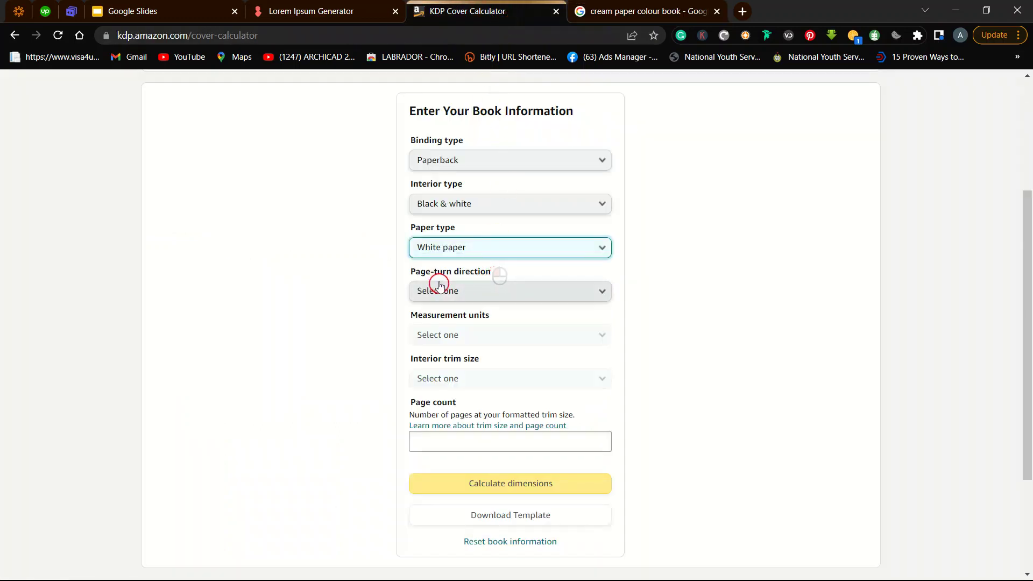
click(486, 291)
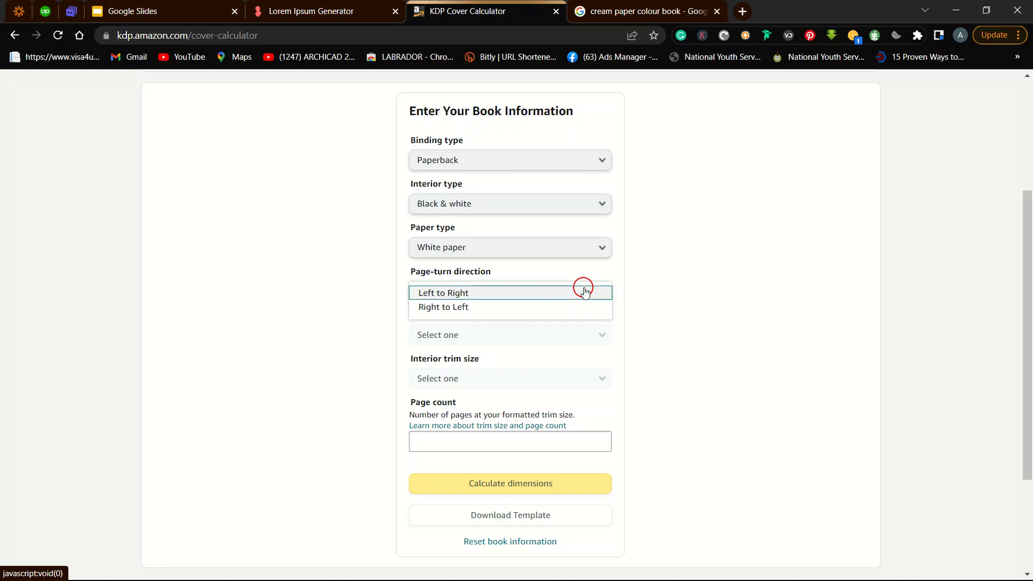
click(527, 314)
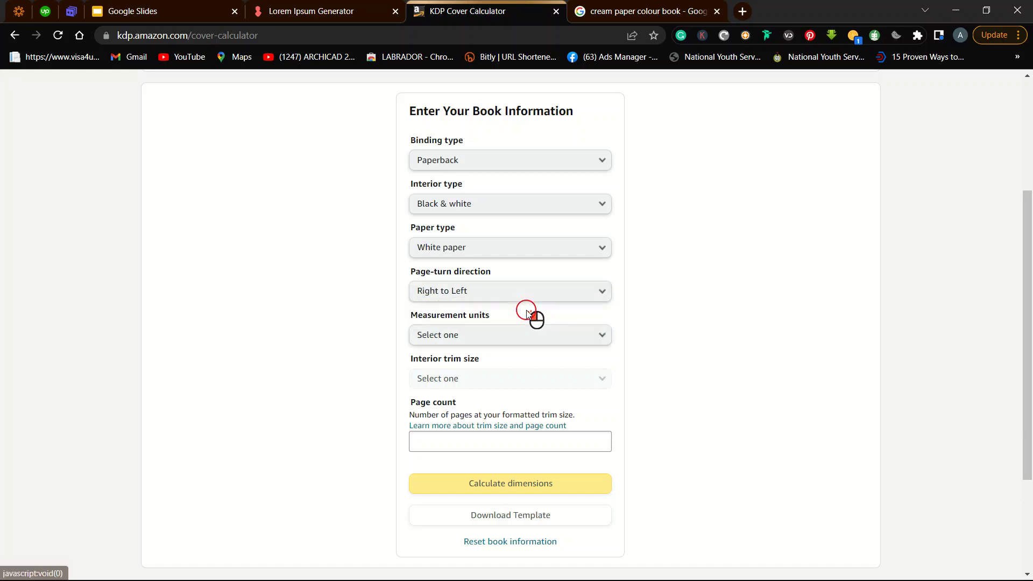
- Set the measurement units to Inches and the interior trim size to 6 x 9 in
click(506, 335)
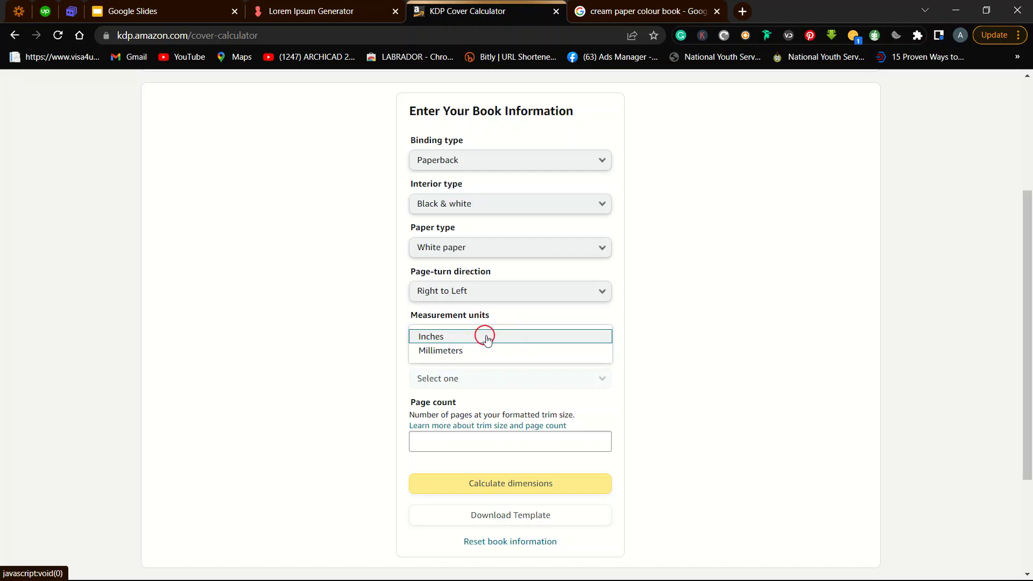
click(502, 338)
scroll(505, 339, down, 2)
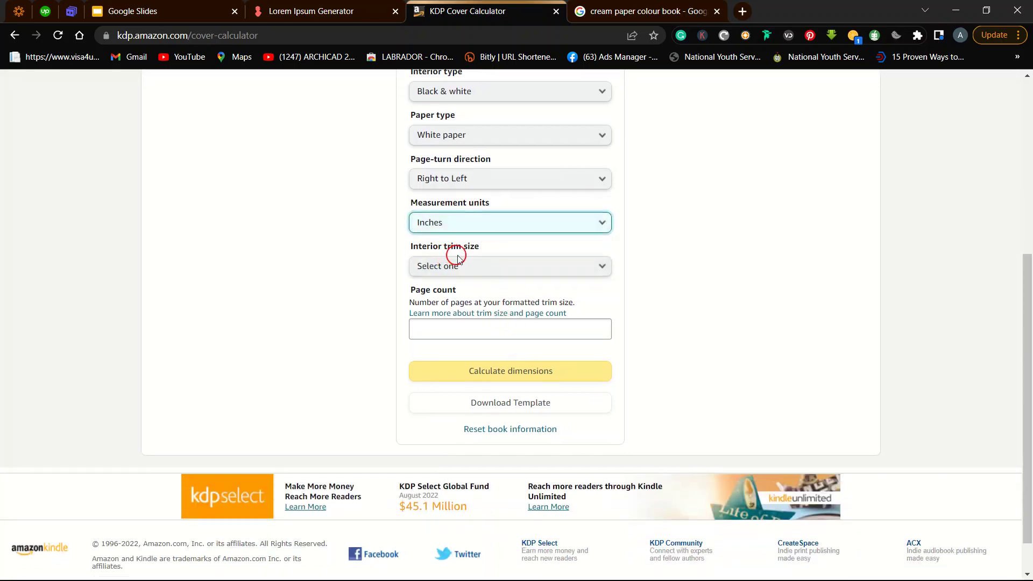
click(479, 267)
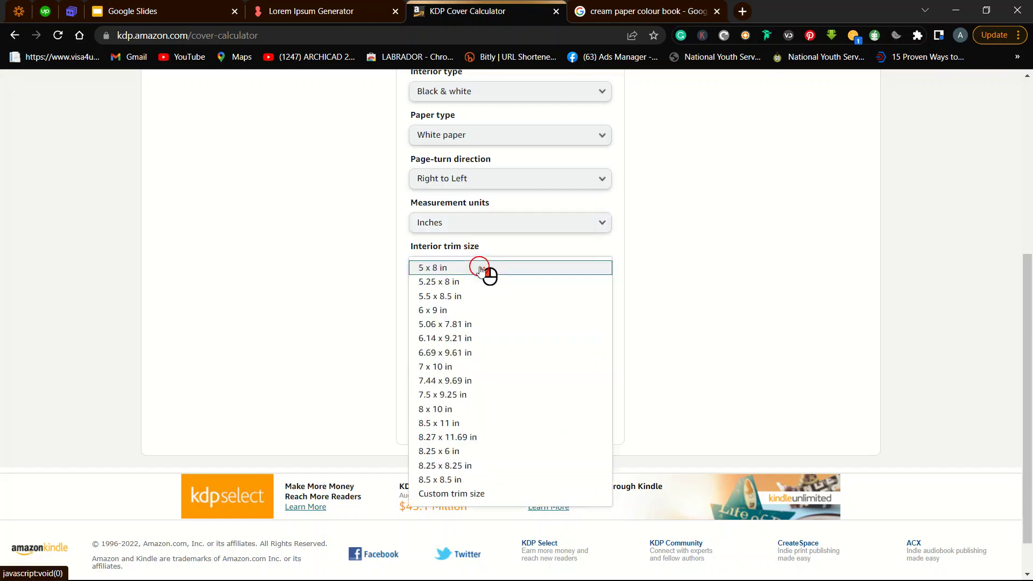
click(438, 309)
- Enter a page count of 220, calculate the cover dimensions and review the resulting table
click(461, 330)
text(220)
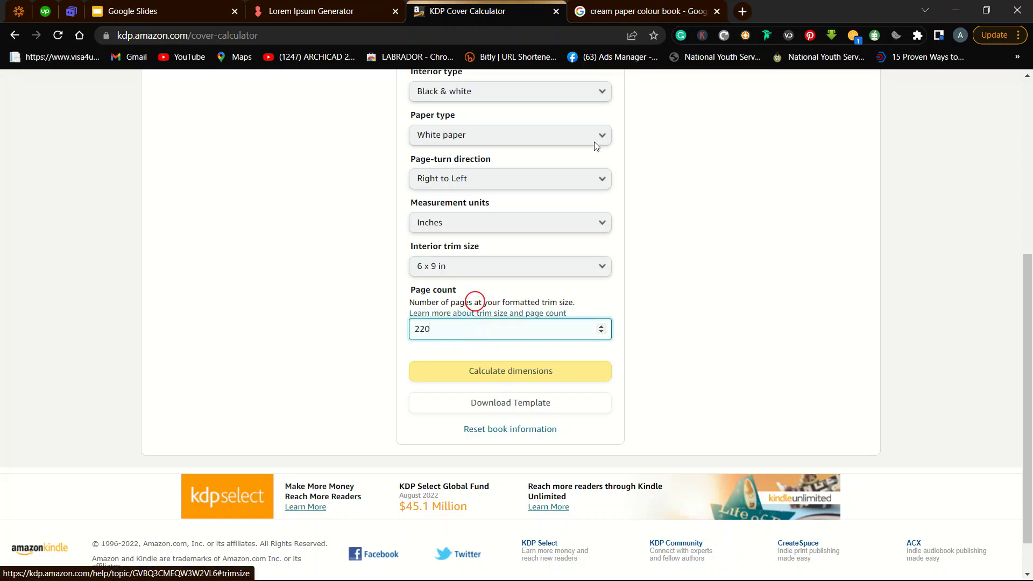
click(536, 373)
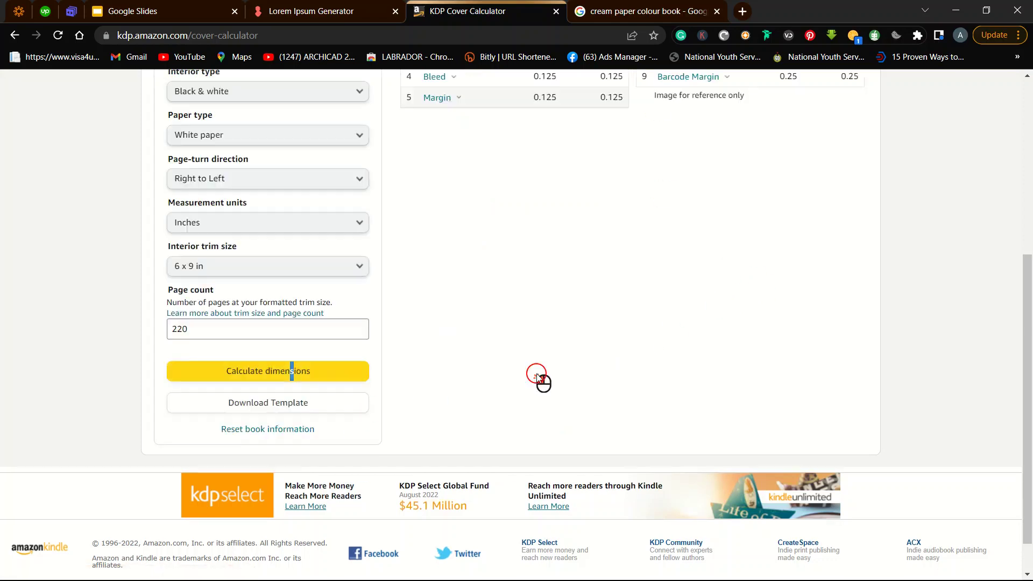
scroll(721, 211, up, 4)
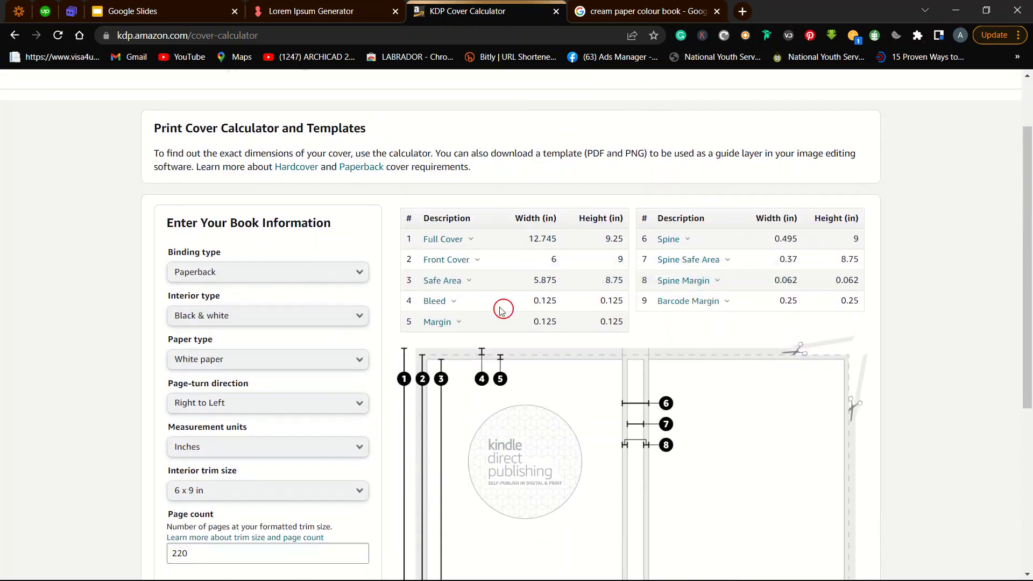
mouse_move(472, 244)
- Download the cover template zip file and save it in the Book design masterclass moodboard folder
scroll(295, 452, down, 5)
click(254, 401)
click(257, 379)
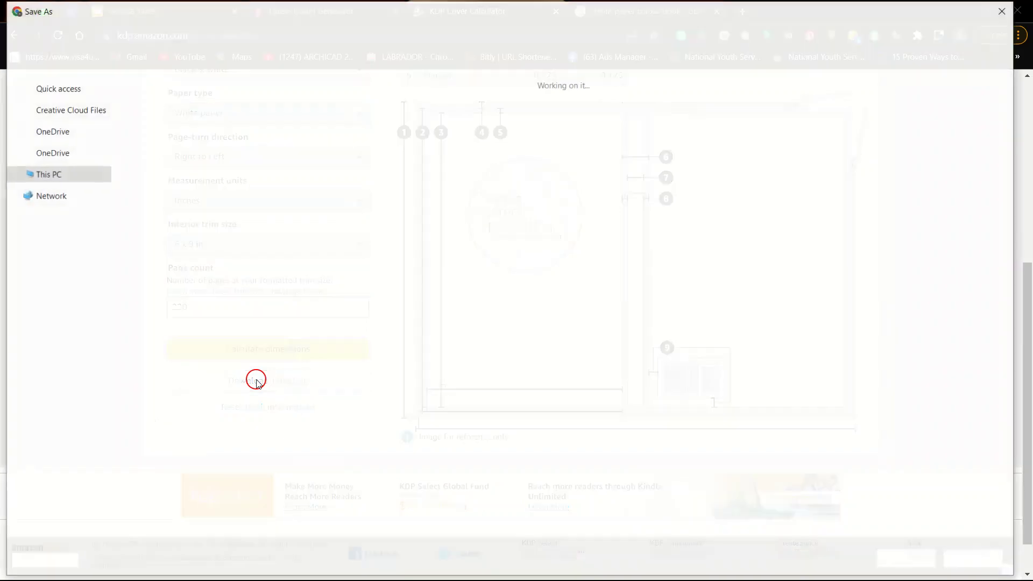
click(923, 562)
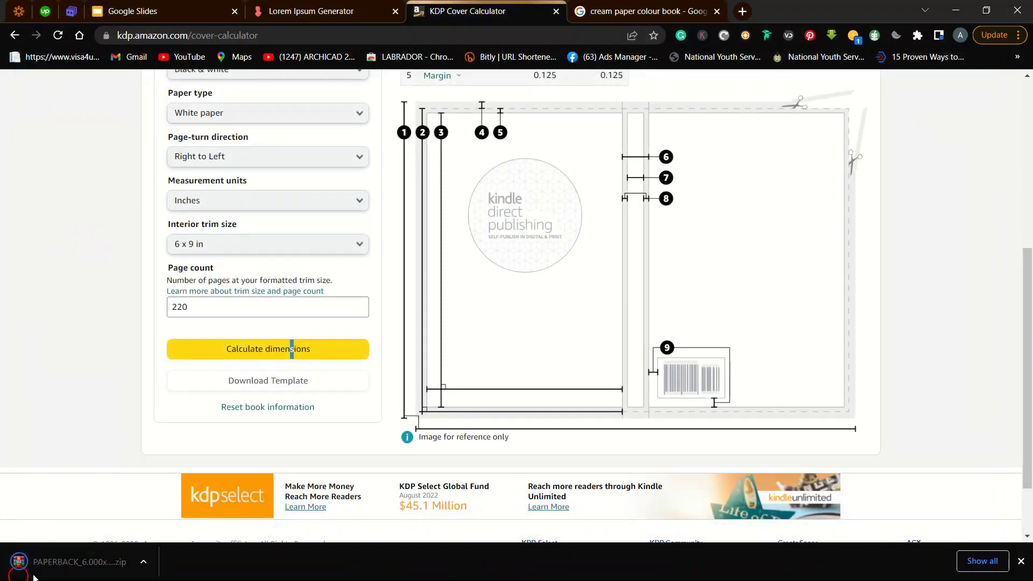
- Show the downloaded template archive in its folder and extract its files with WinRAR
click(144, 563)
click(176, 515)
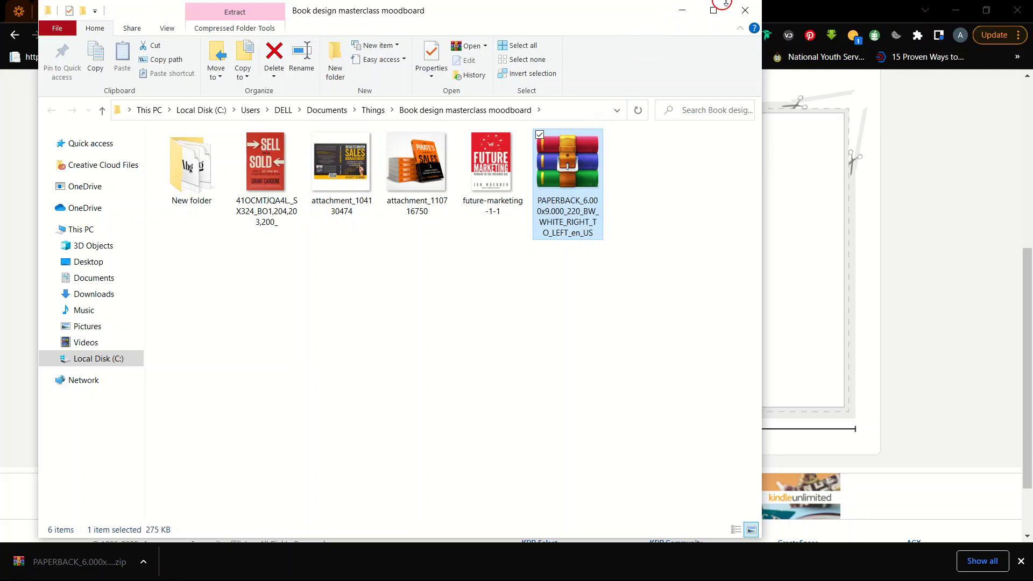
right_click(579, 159)
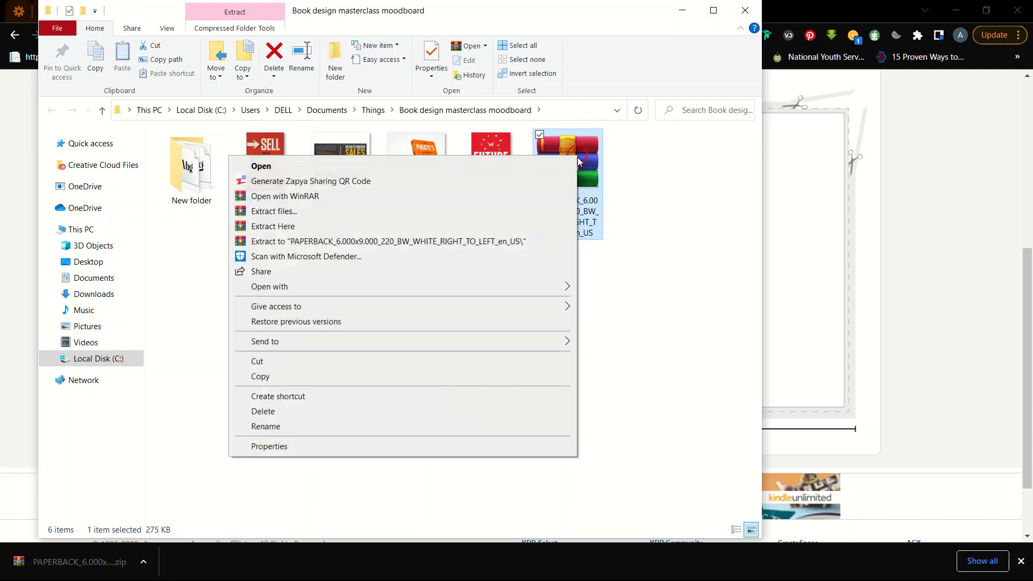
click(326, 211)
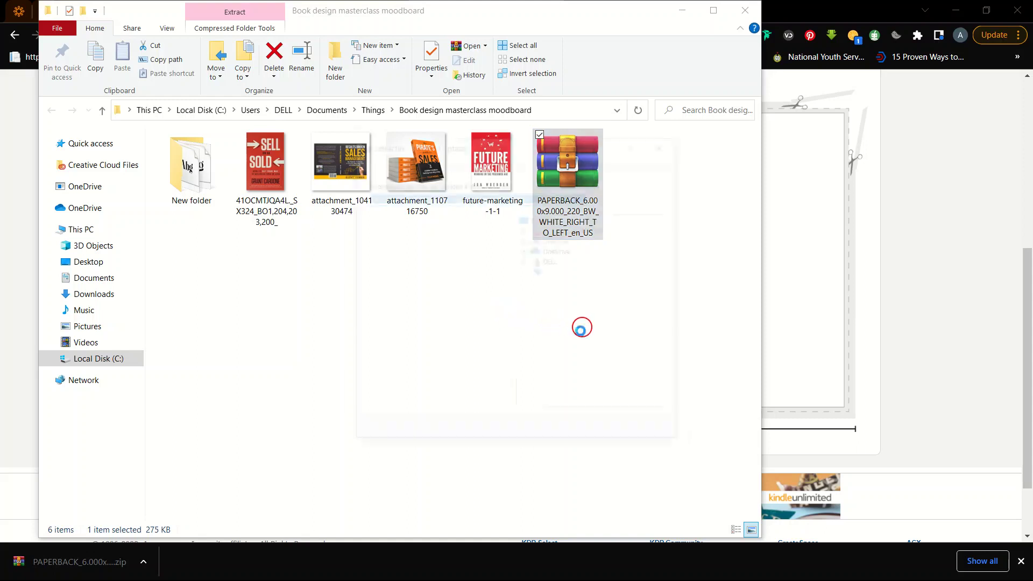
click(546, 431)
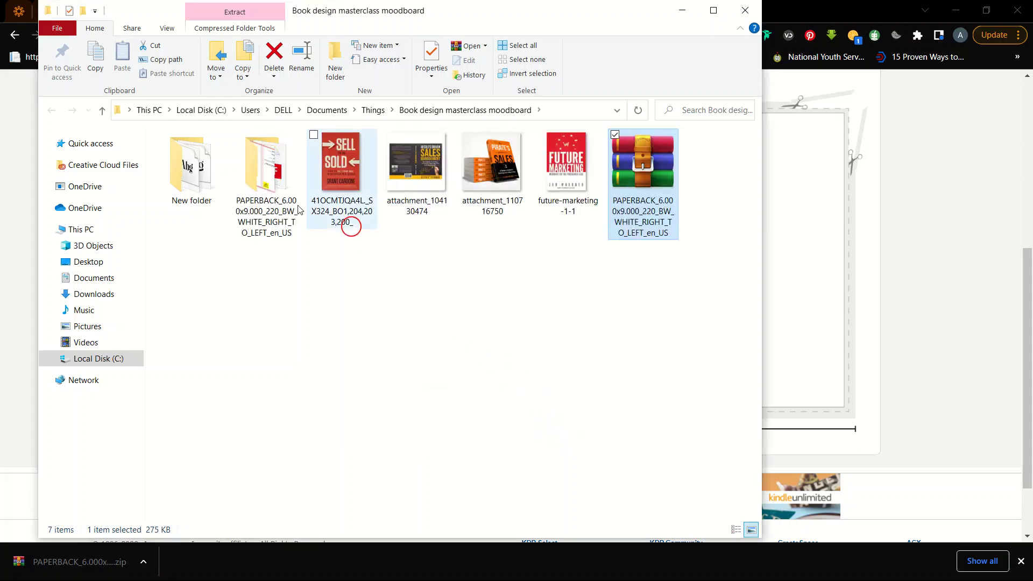
- Open the extracted paperback template folder, view the PNG cover template and close it
click(257, 175)
double_click(257, 175)
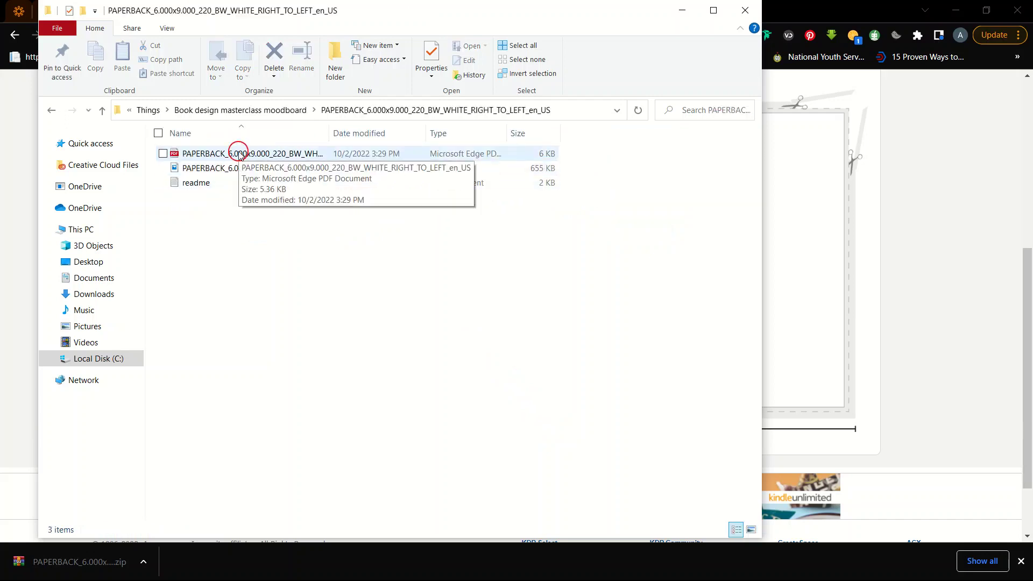
double_click(209, 168)
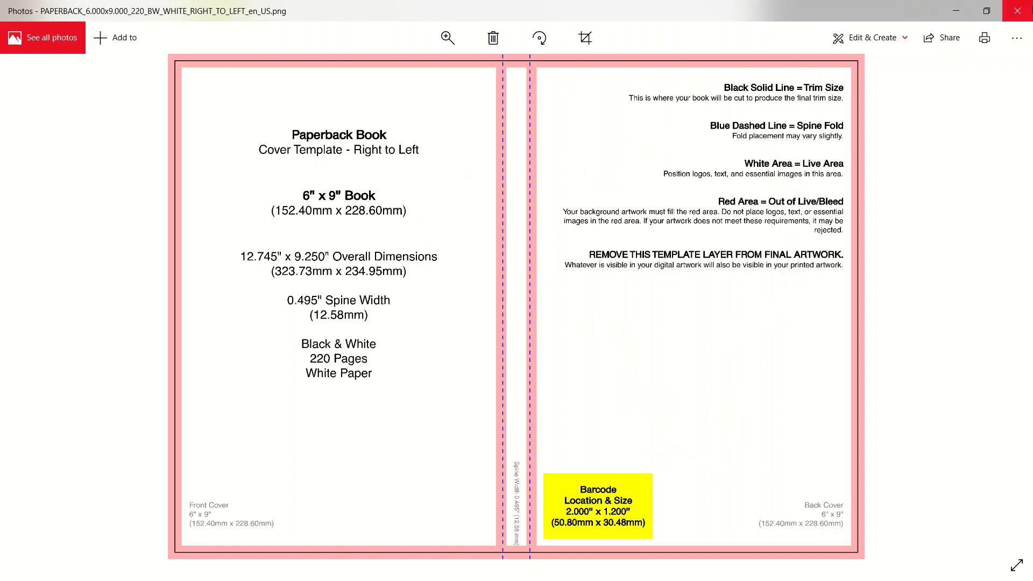
click(1016, 11)
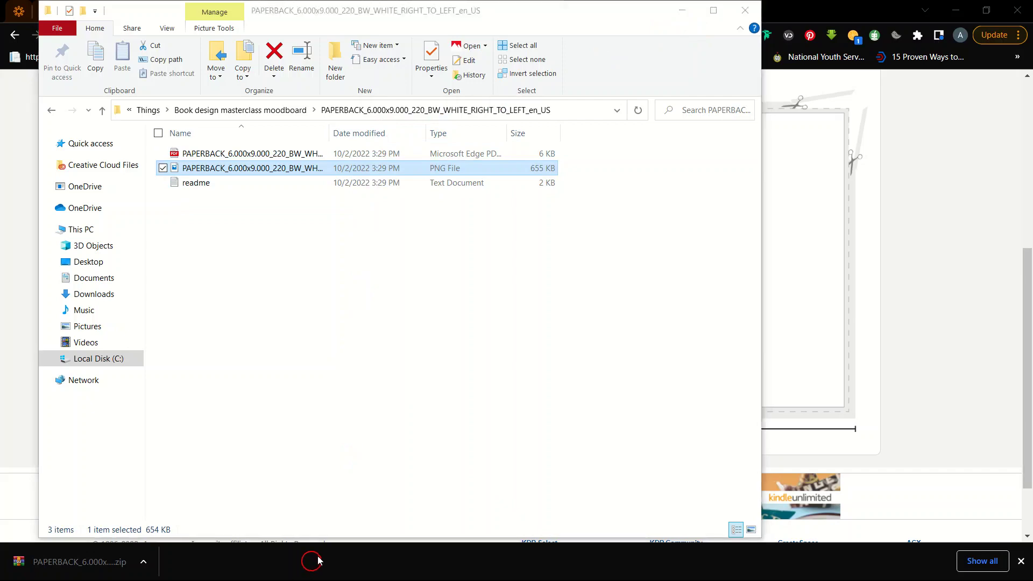
- Return to the KDP Cover Calculator page and review the full cover, bleed, margin and spine dimensions
key(super)
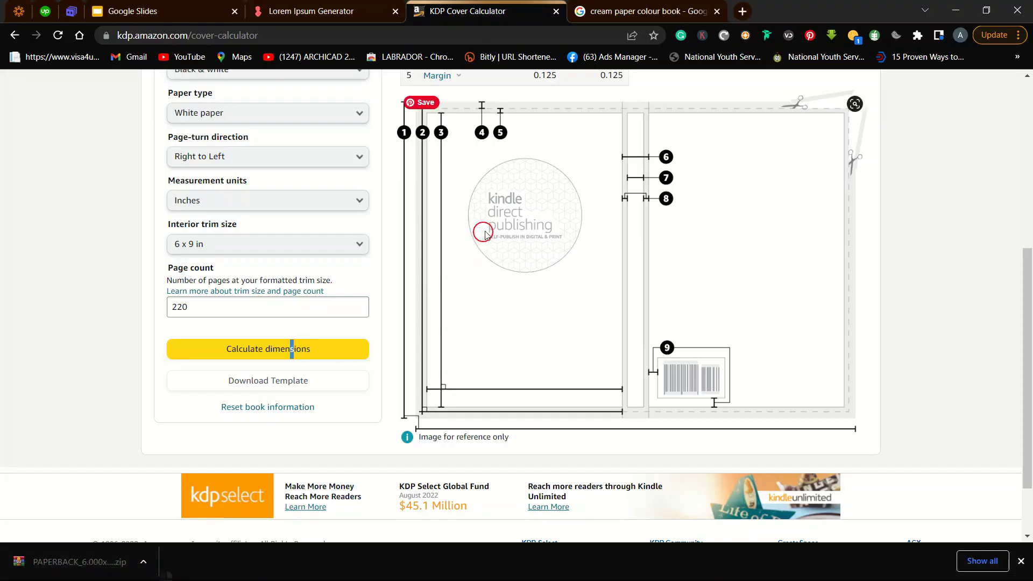
scroll(505, 184, up, 2)
scroll(505, 184, up, 2)
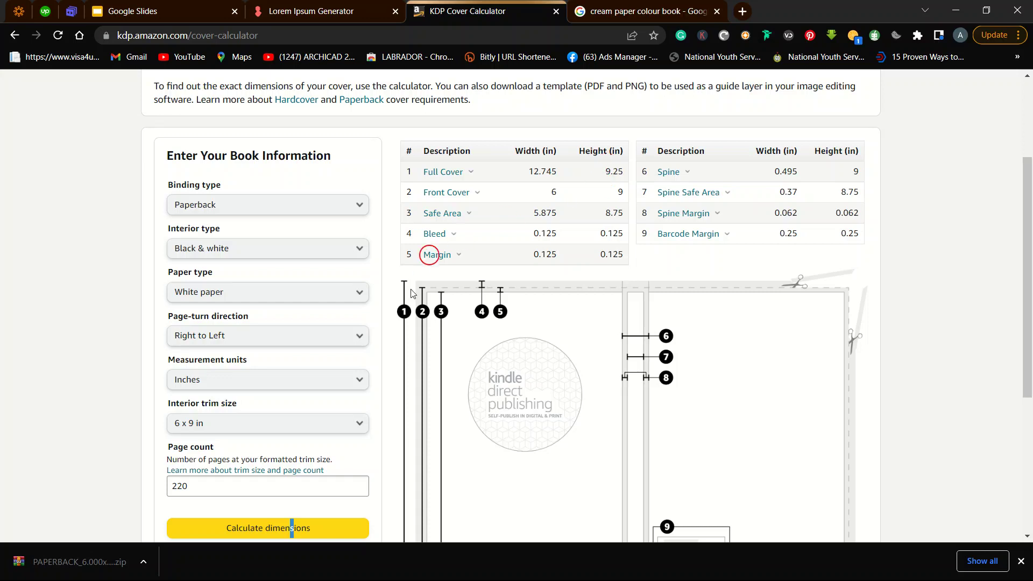
- Switch to InDesign, open the setup for a new document and set its units to Inches
key(super)
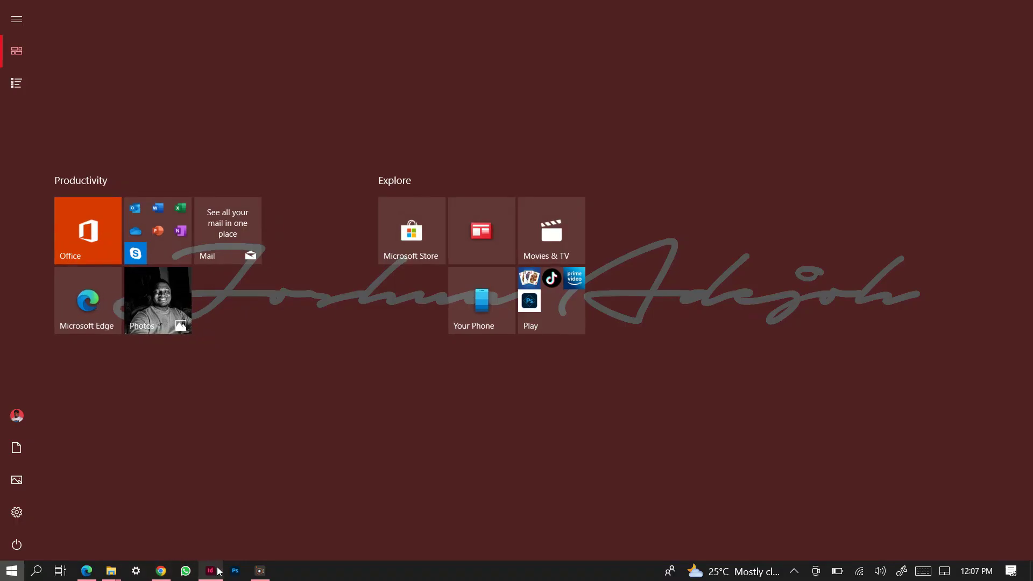
click(210, 570)
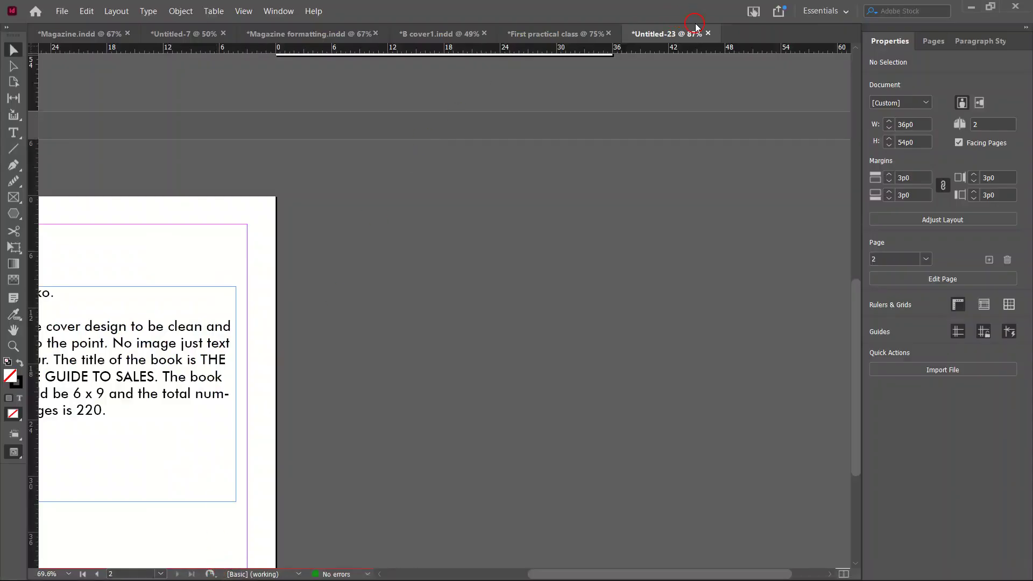
click(49, 15)
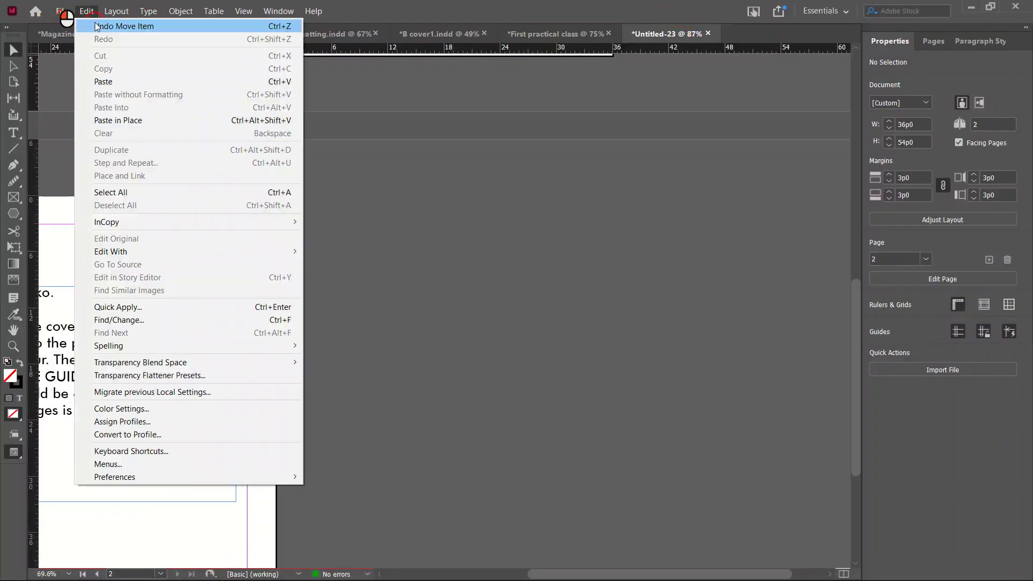
click(77, 15)
mouse_move(62, 10)
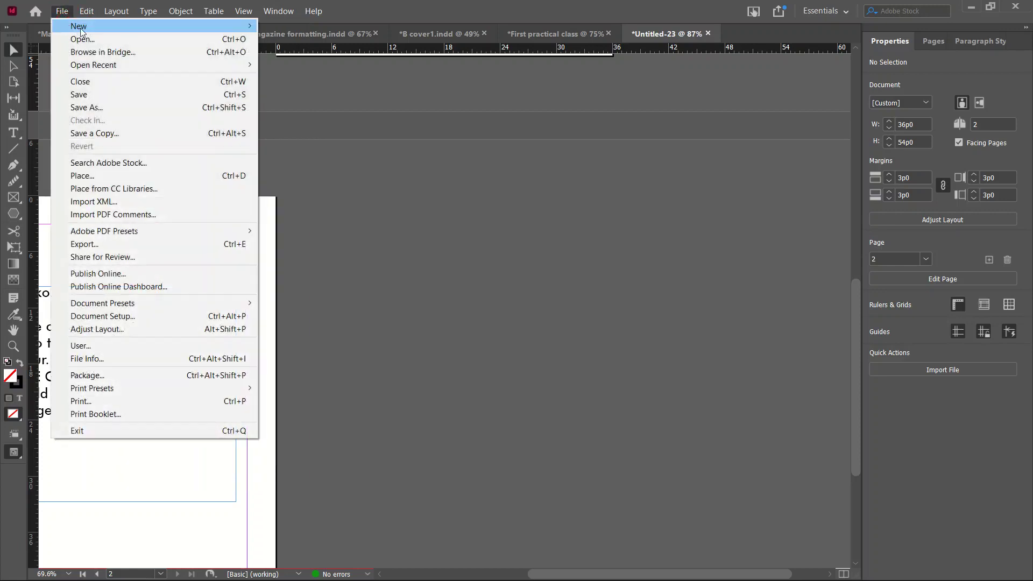
mouse_move(222, 27)
click(307, 34)
click(702, 230)
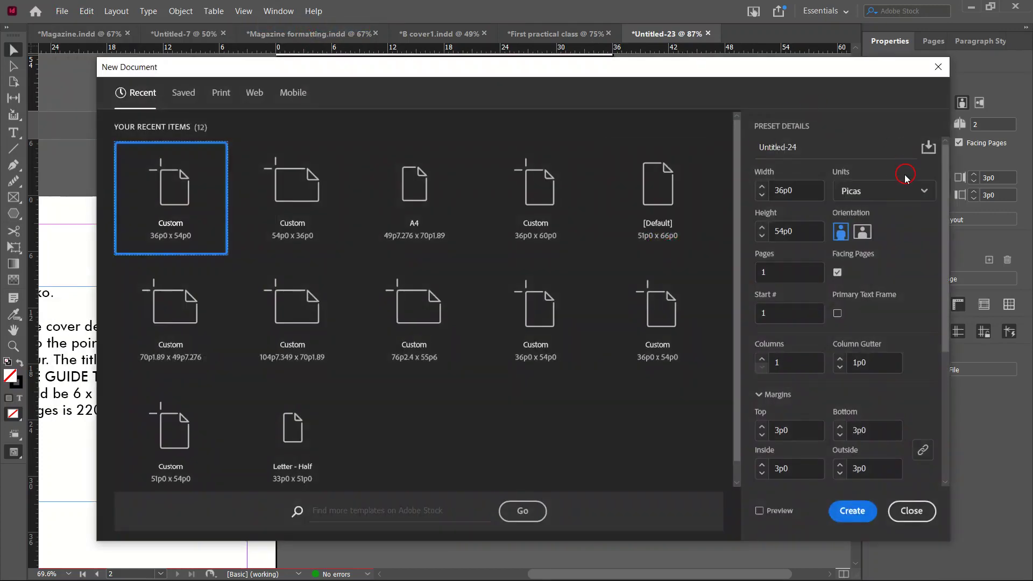
click(909, 187)
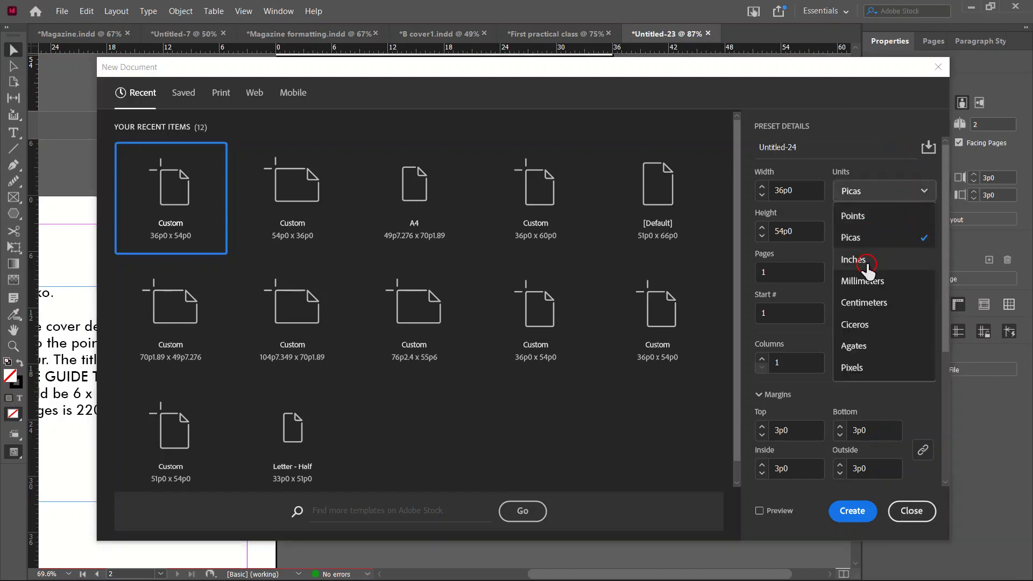
click(869, 263)
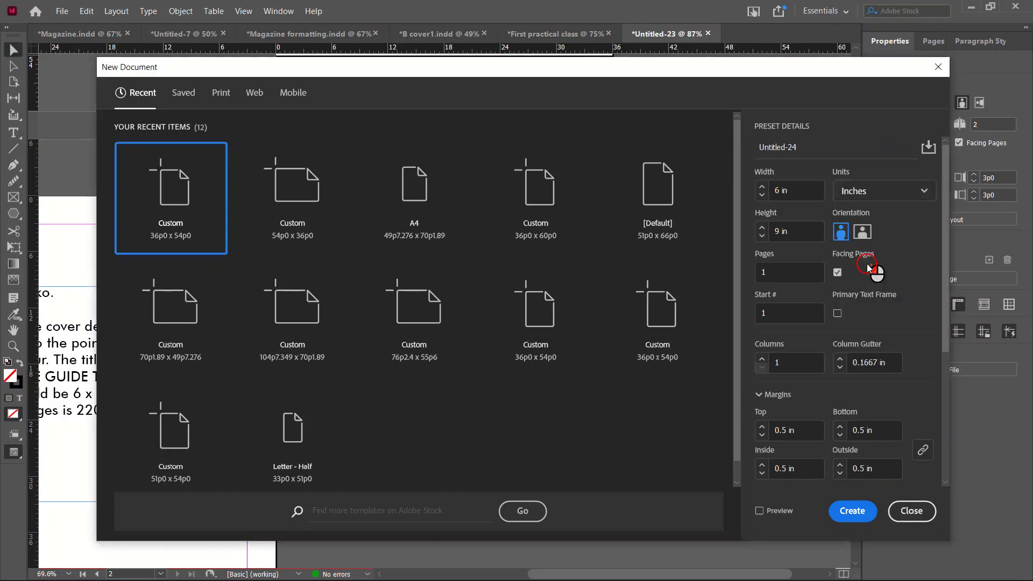
- Set the new document to 12.745 in wide and 9.25 in high and create it
click(817, 193)
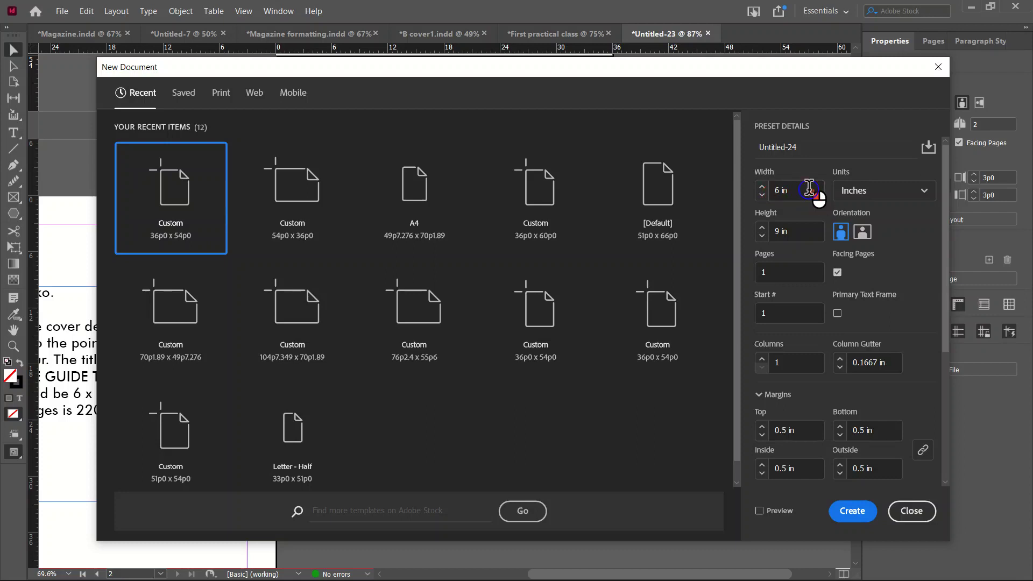
key(BackSpace)
key(BackSpace)
key(BackSpace)
key(BackSpace)
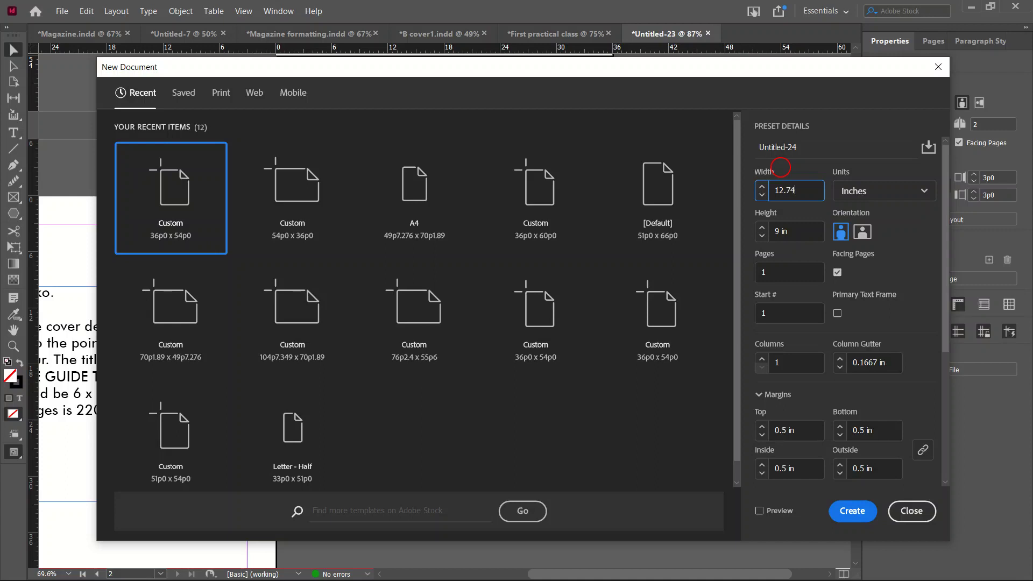
click(797, 232)
key(BackSpace)
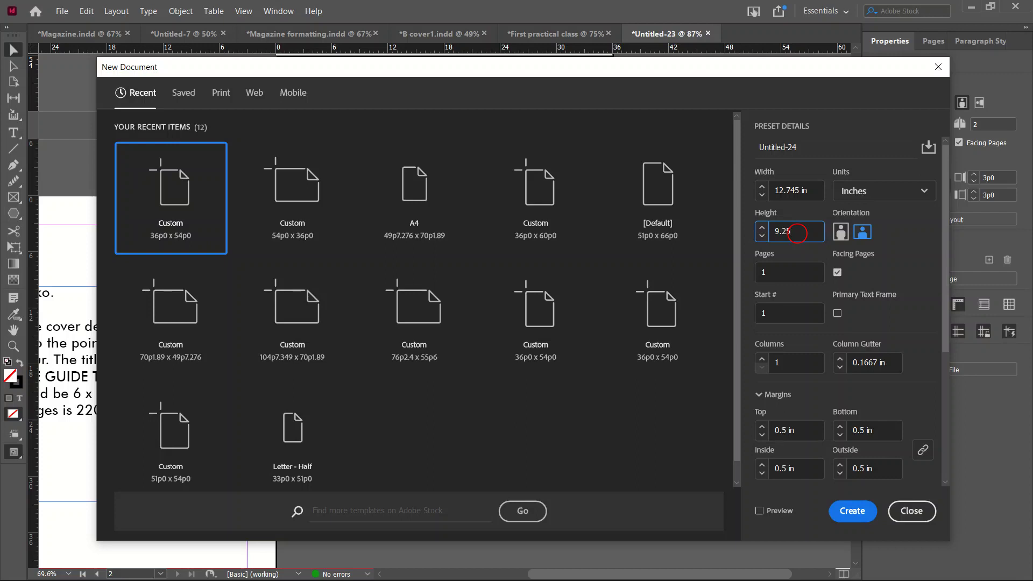
key(Escape)
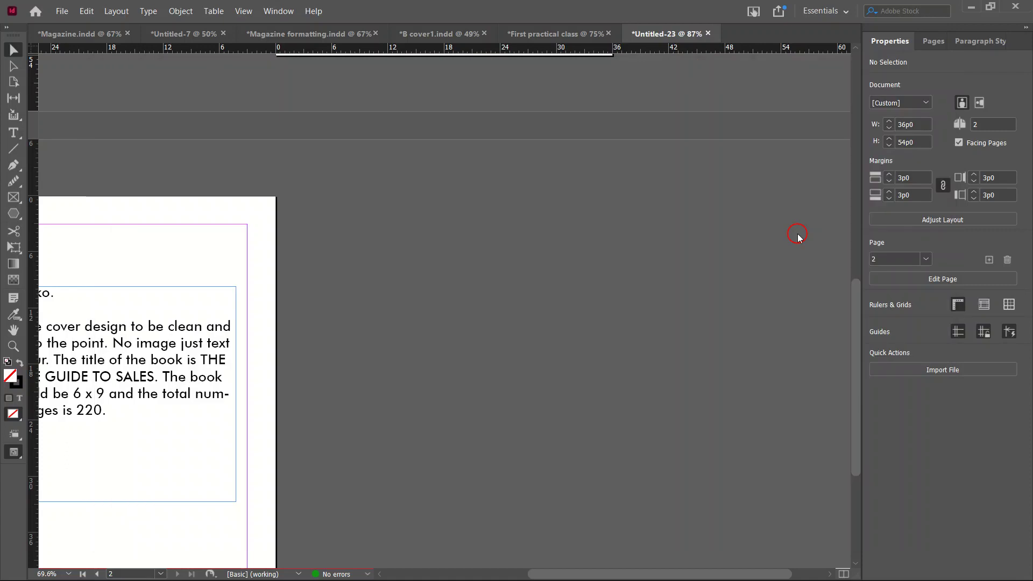
scroll(396, 342, down, 3)
scroll(395, 342, up, 3)
scroll(395, 339, down, 2)
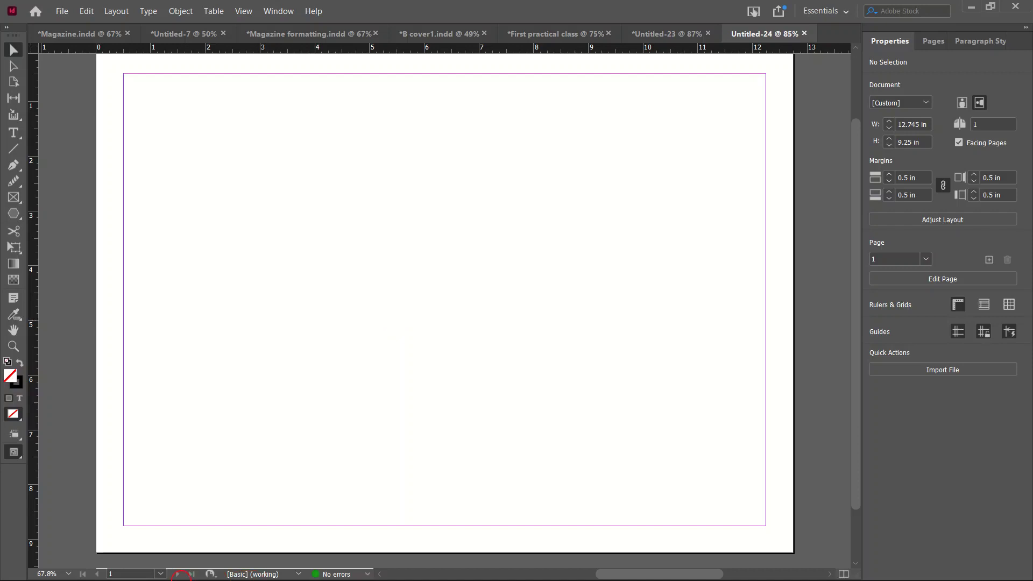
- Switch to File Explorer and open the extracted paperback template folder inside Book design masterclass moodboard
key(super)
mouse_move(110, 570)
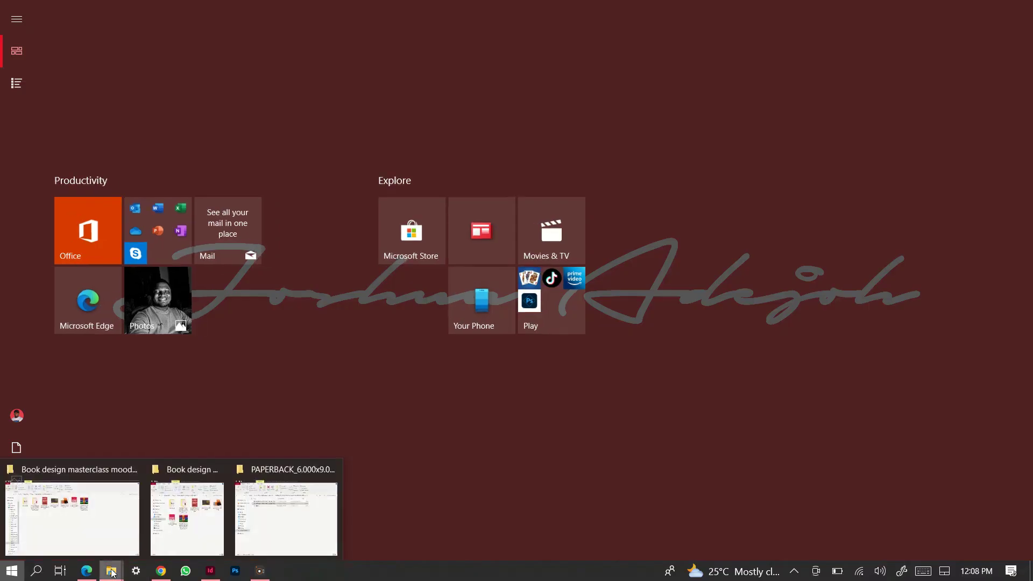
mouse_move(192, 530)
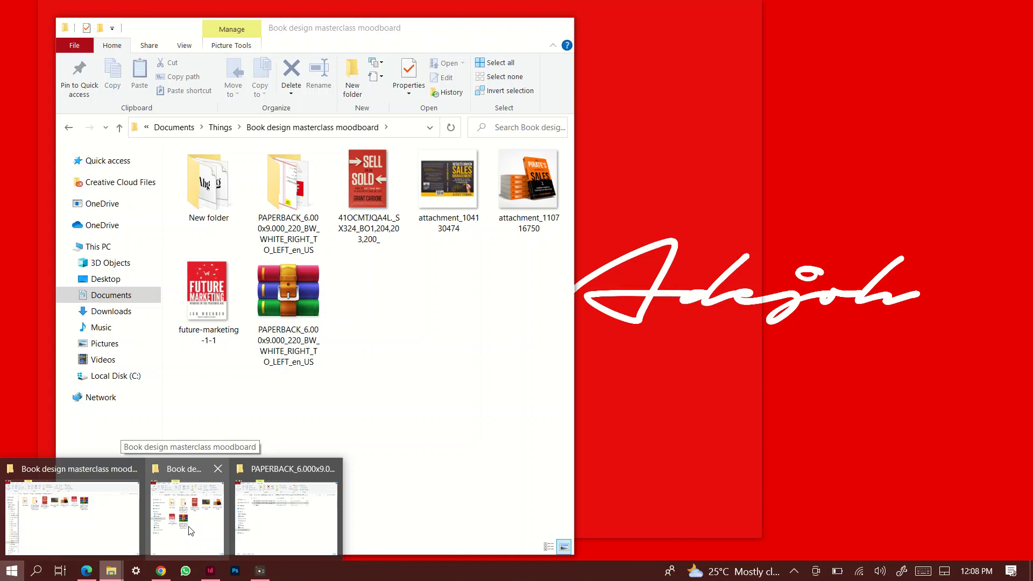
click(190, 531)
click(243, 168)
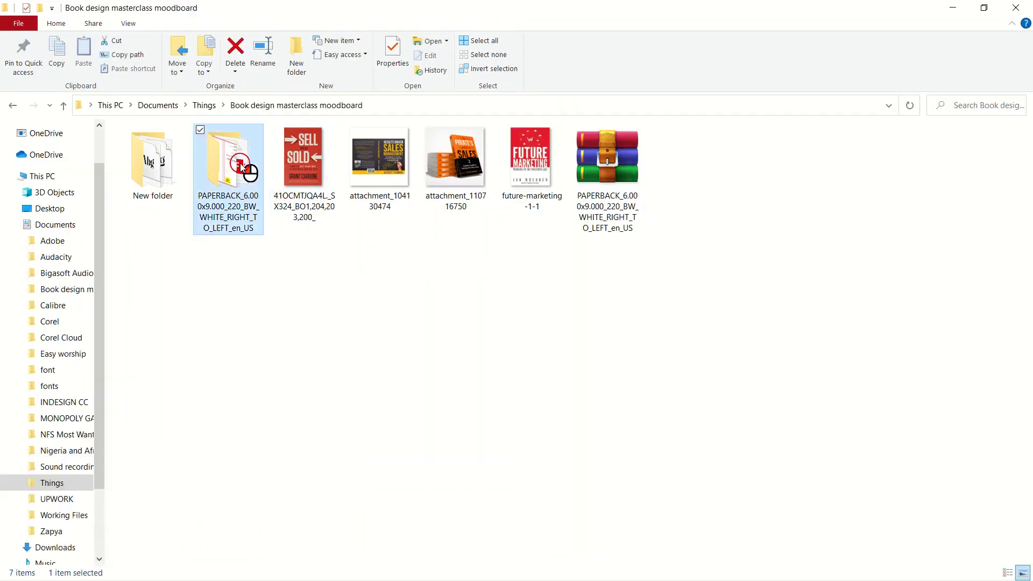
double_click(243, 168)
click(984, 8)
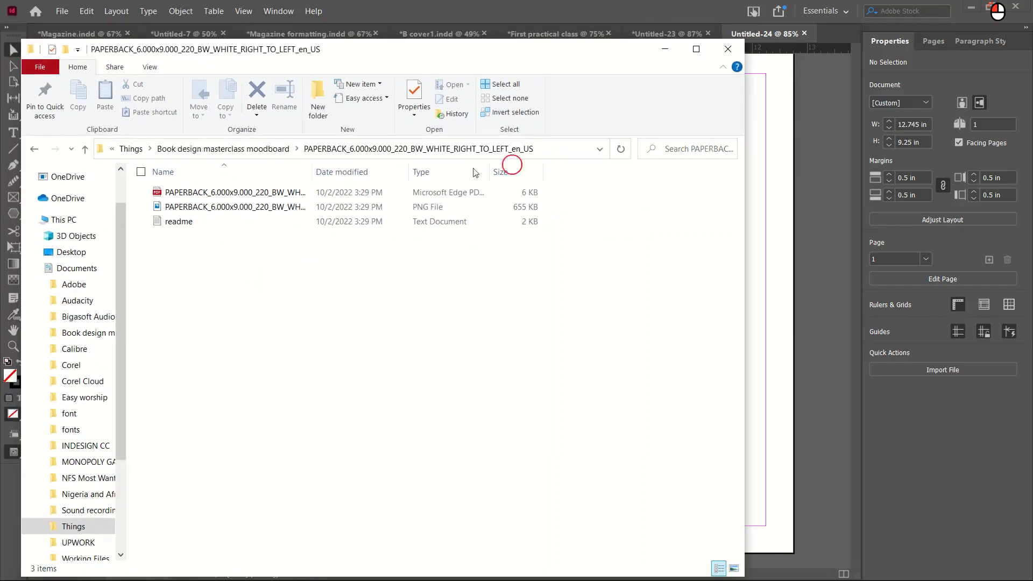
- Place the PDF cover template from the folder into the new InDesign document and align it to the page at X 0, Y 0
drag(191, 192, 823, 404)
click(665, 49)
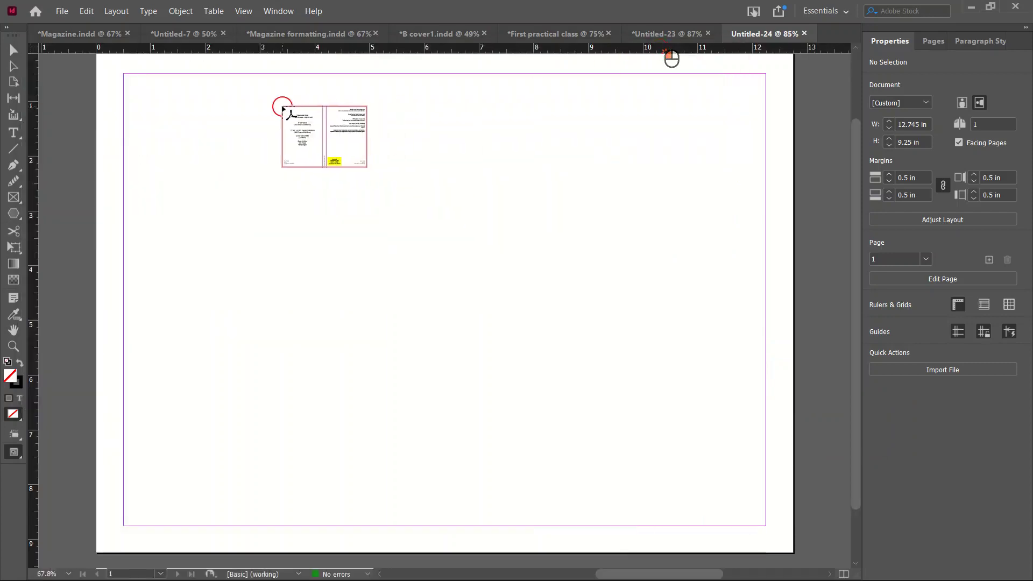
click(285, 108)
scroll(341, 184, up, 3)
drag(341, 207, 146, 140)
scroll(146, 140, down, 3)
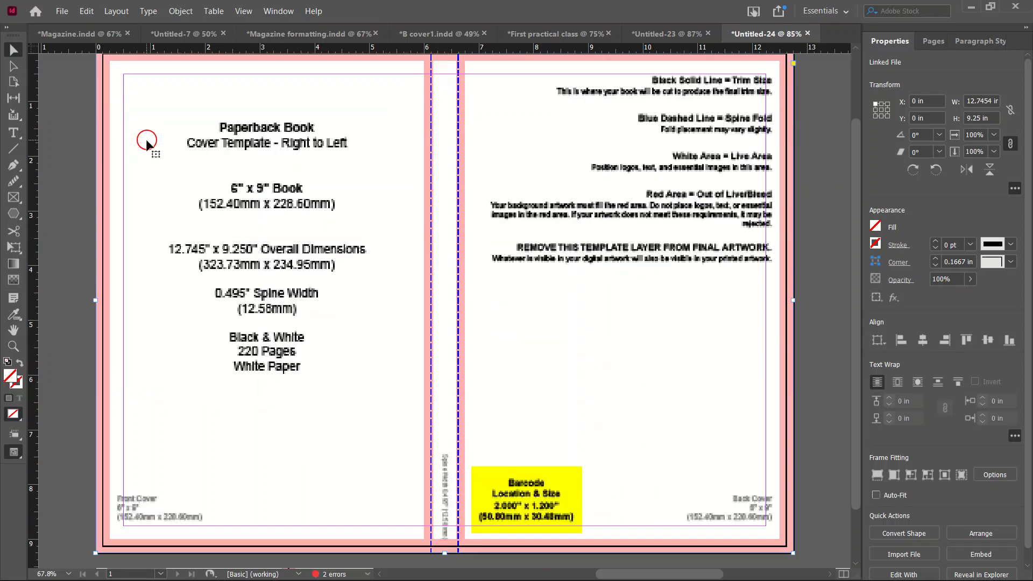
scroll(172, 142, up, 2)
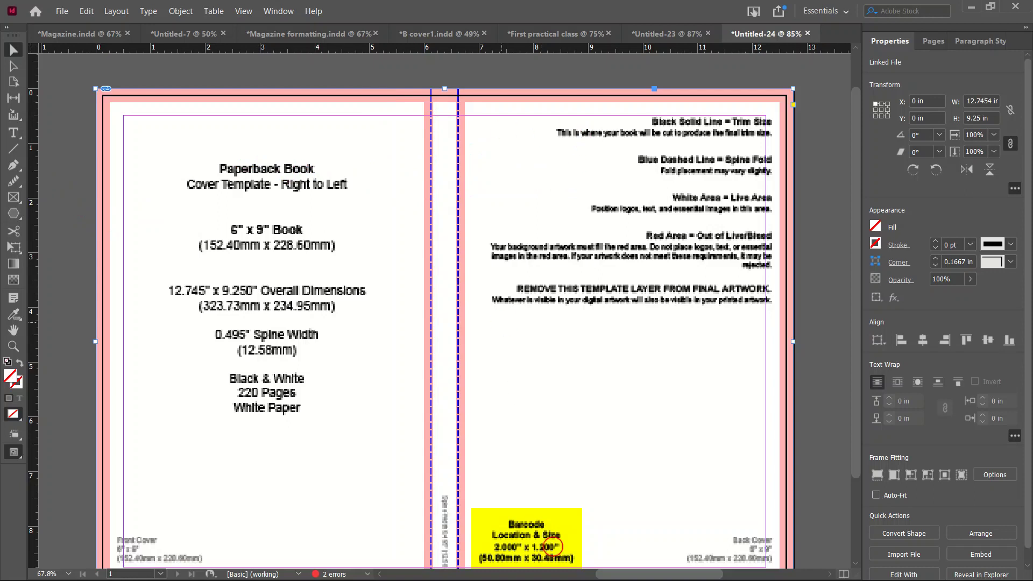
- Draw a rectangle about 6.145 x 9.25 in over the back cover from the spine fold to the page edge, filled with Registration
drag(6, 216, 52, 233)
click(58, 232)
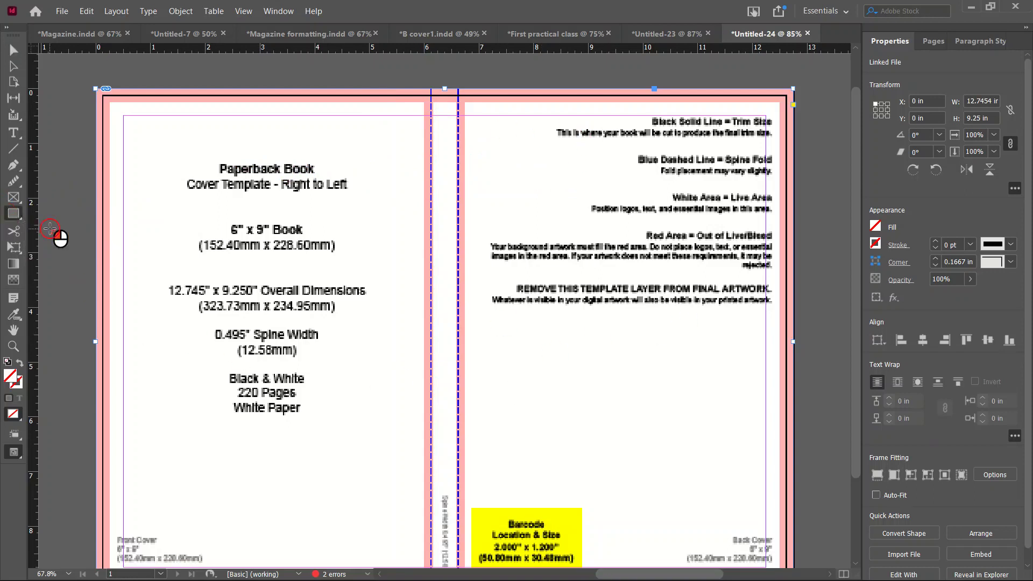
scroll(216, 225, down, 2)
scroll(459, 148, up, 2)
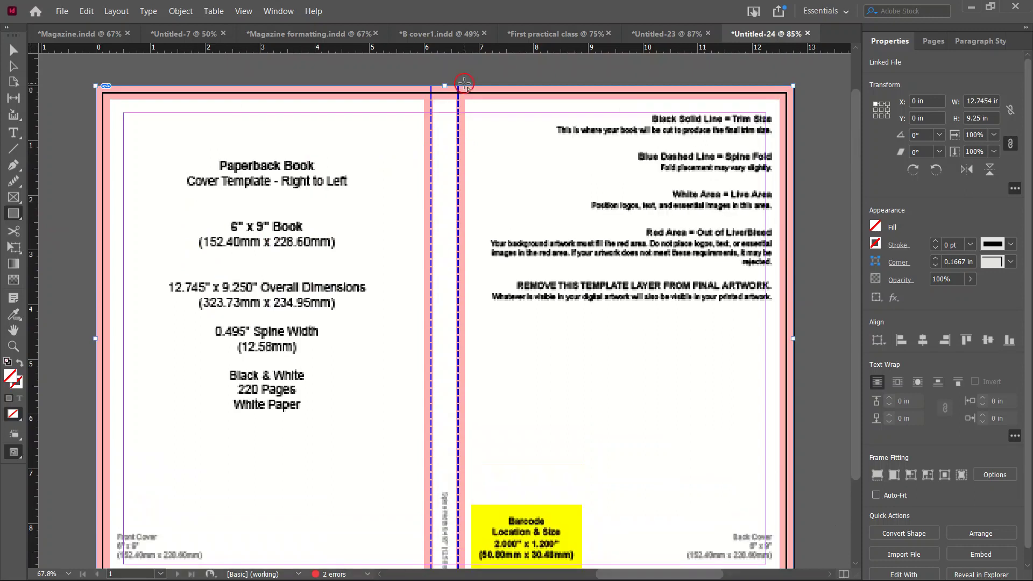
drag(456, 83, 793, 515)
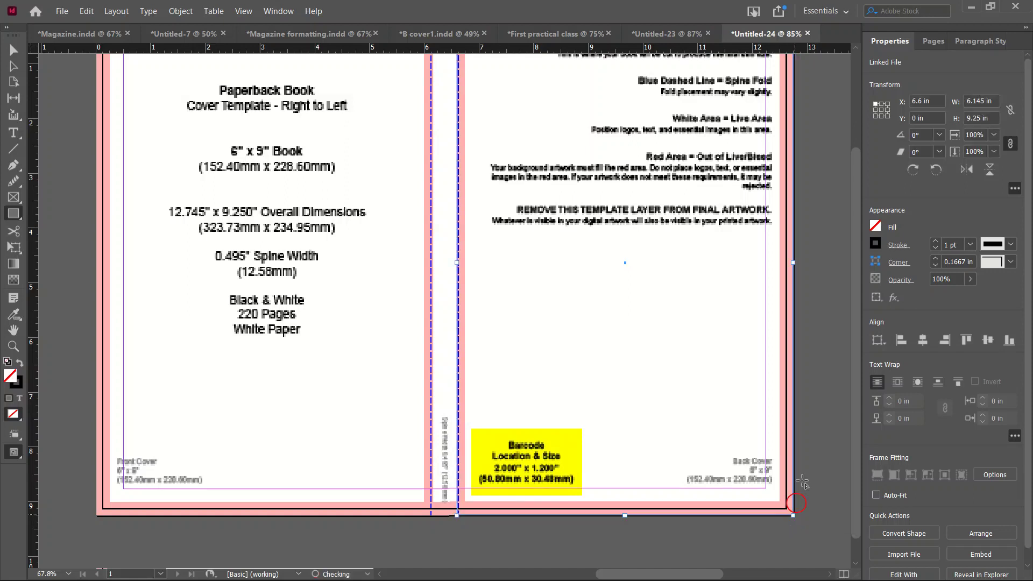
click(874, 227)
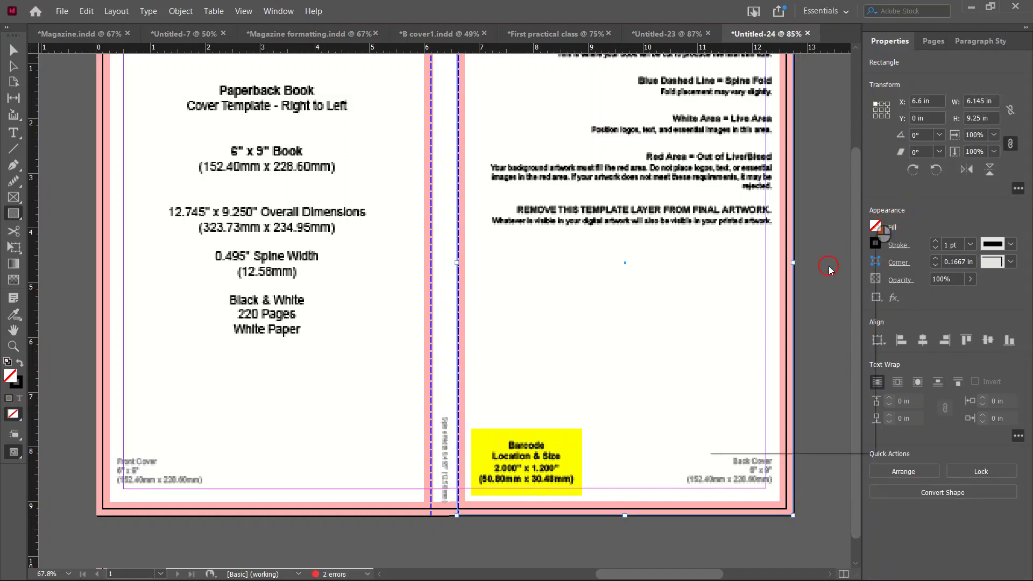
click(760, 329)
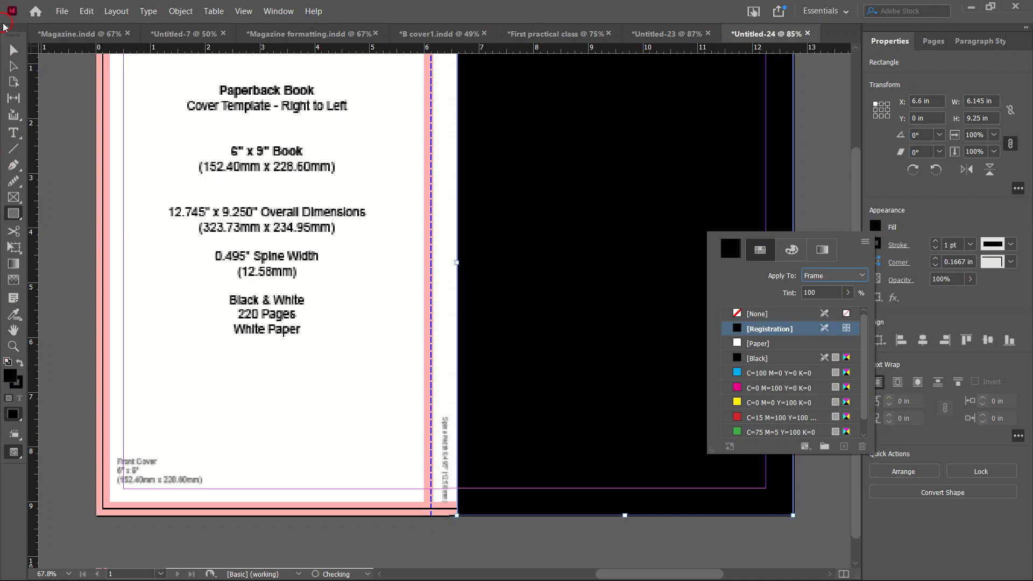
- Duplicate the black rectangle onto the front cover, aligned to the page's left edge at X 0, Y 0
click(14, 51)
scroll(553, 237, up, 3)
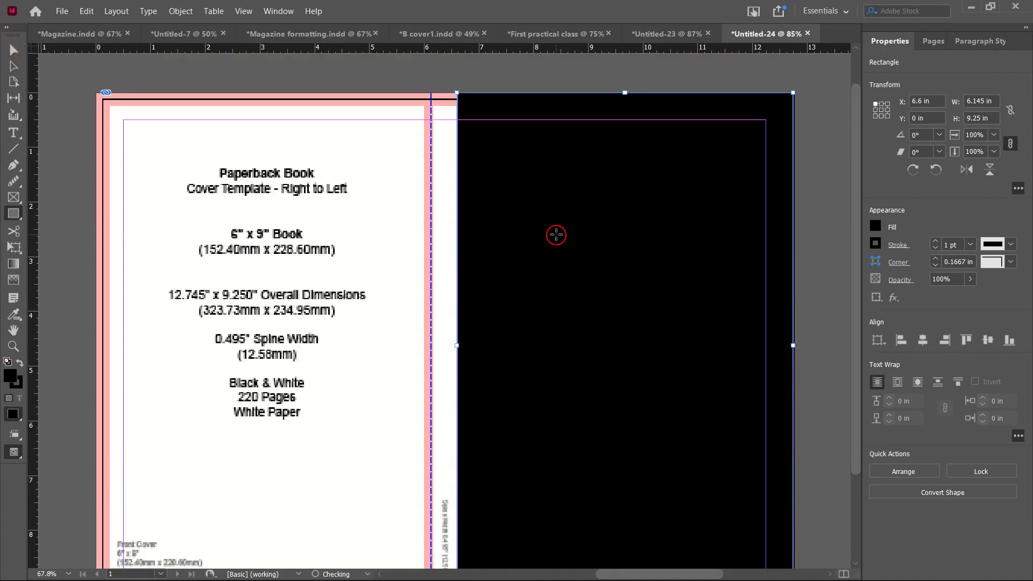
click(14, 49)
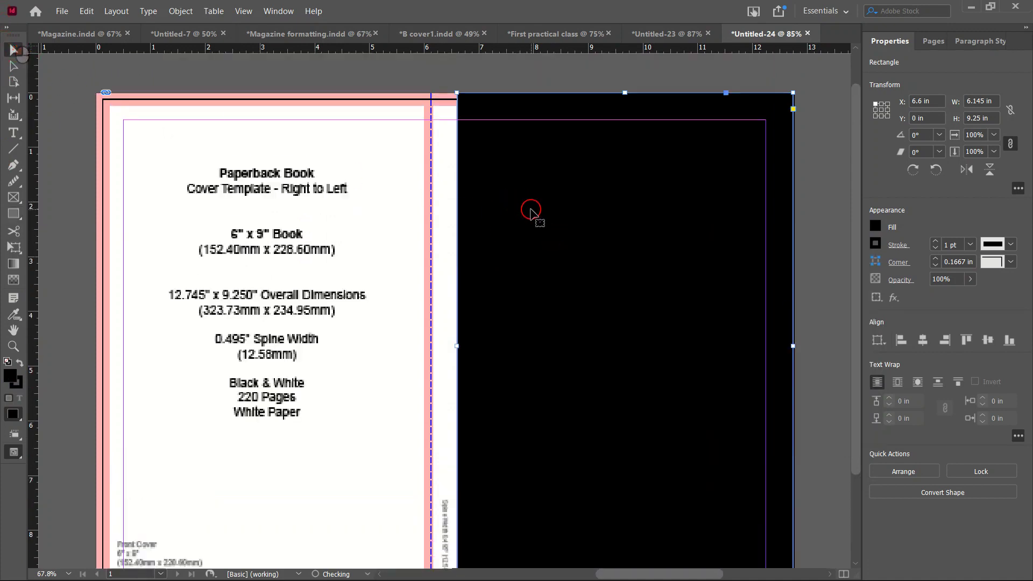
drag(555, 211, 196, 199)
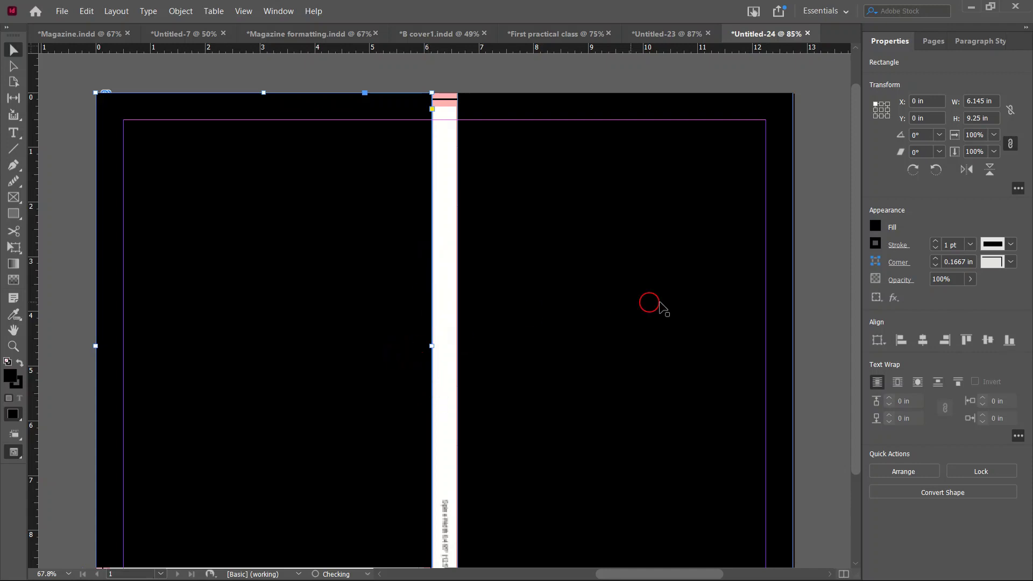
- Delete the black rectangles from the front and back covers
click(829, 326)
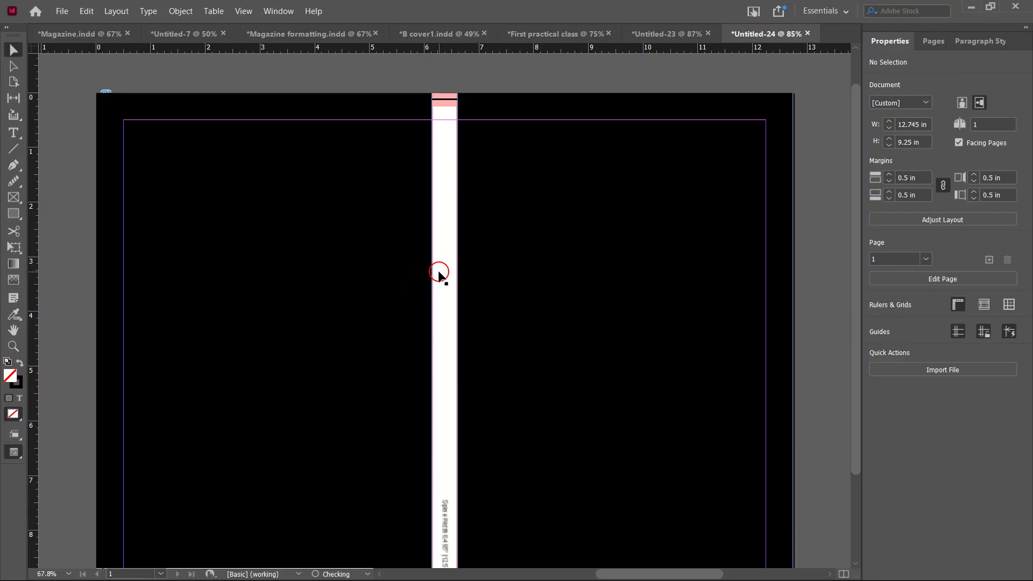
click(430, 275)
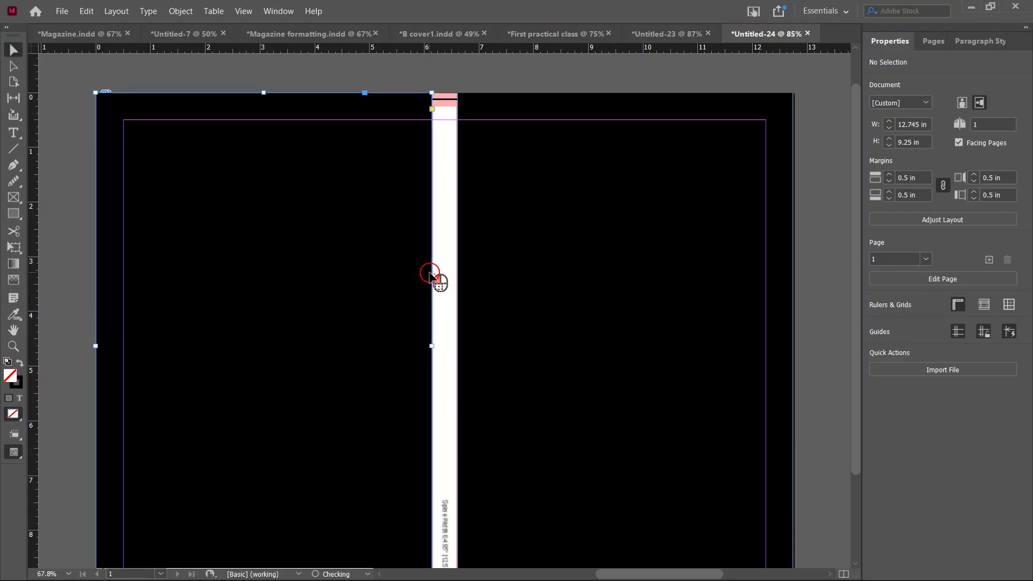
key(Delete)
click(764, 233)
key(Delete)
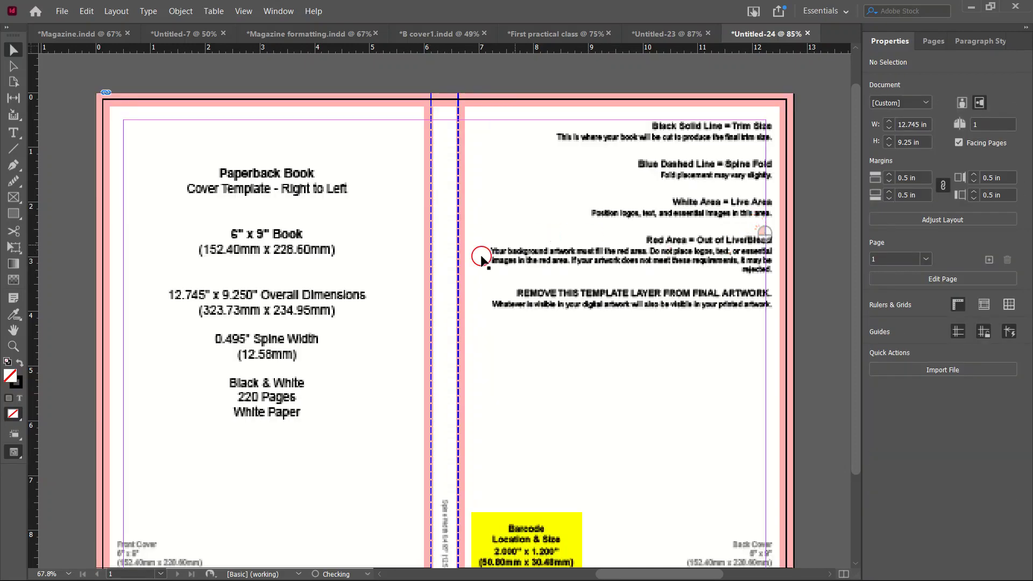
- Open the PNG cover template from the paperback template folder and examine its trim, bleed, spine and live areas
scroll(331, 344, down, 1)
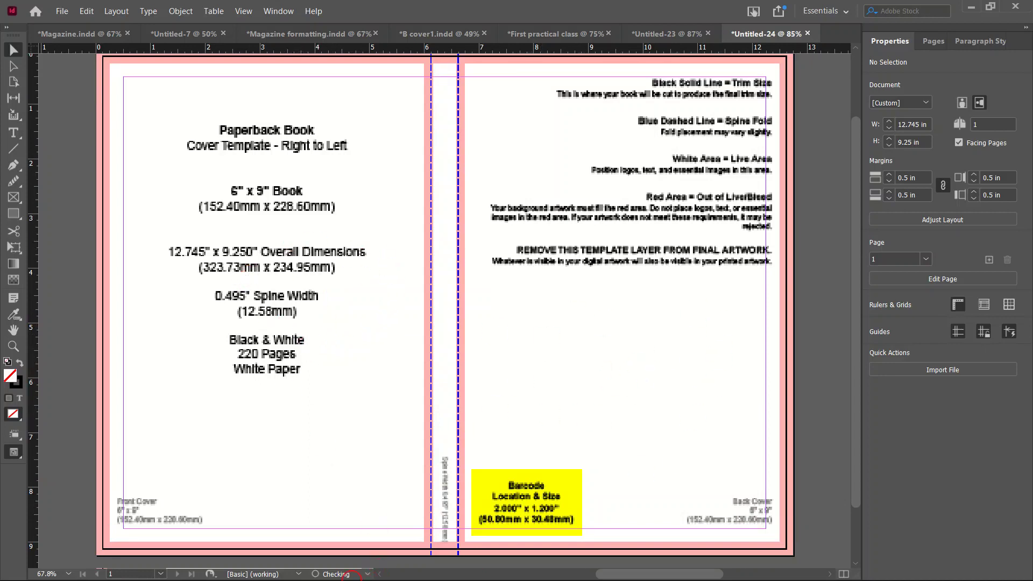
key(super)
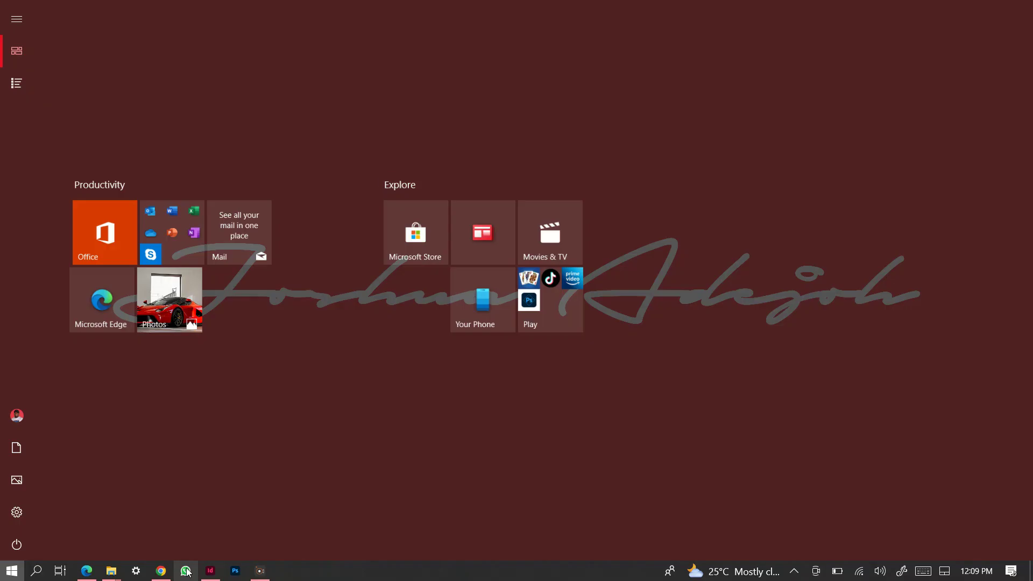
click(96, 571)
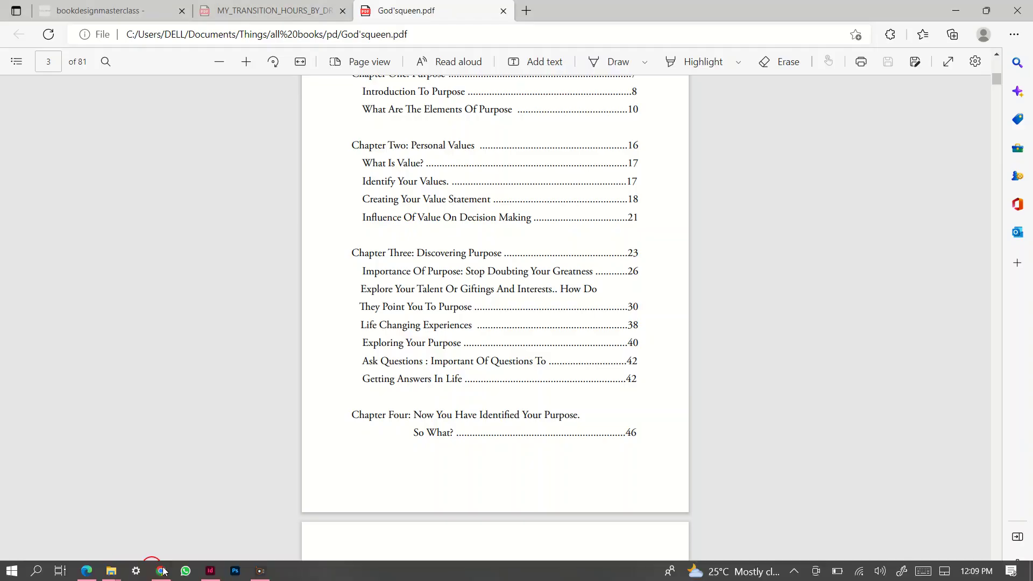
key(super)
mouse_move(116, 573)
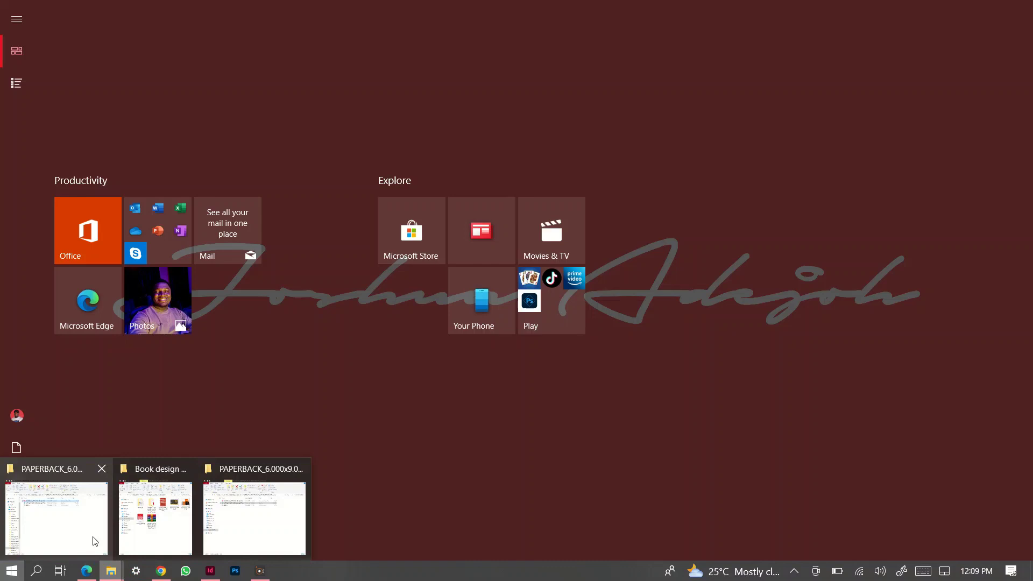
click(95, 541)
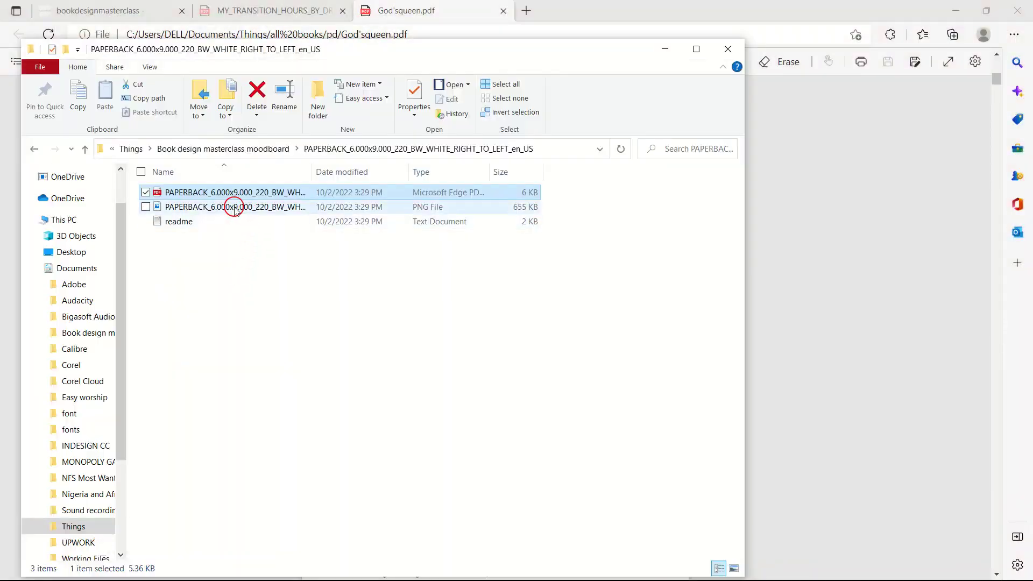
double_click(241, 209)
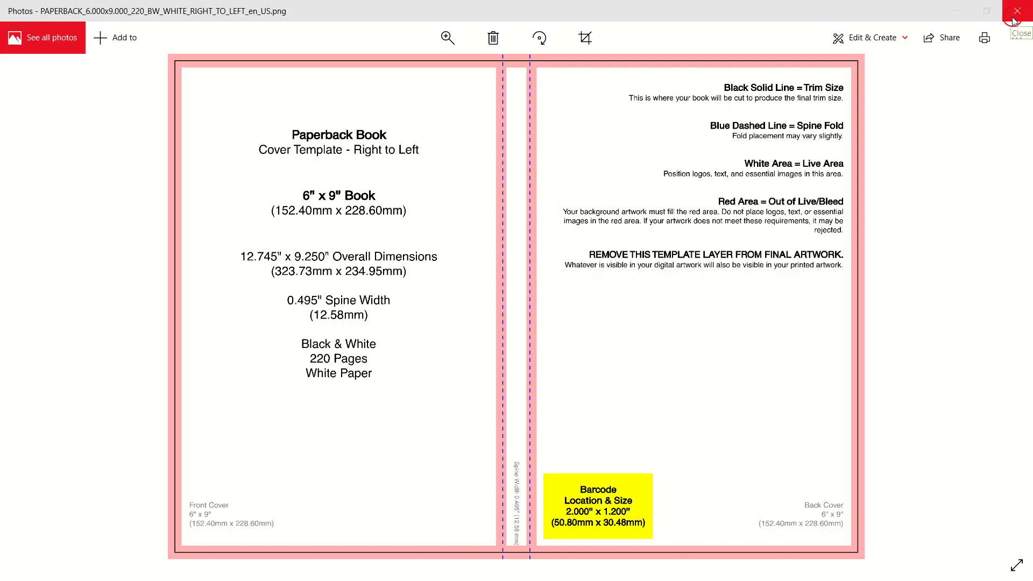
- Switch back to the InDesign cover document, restore the deleted back-cover rectangle and select it
key(super)
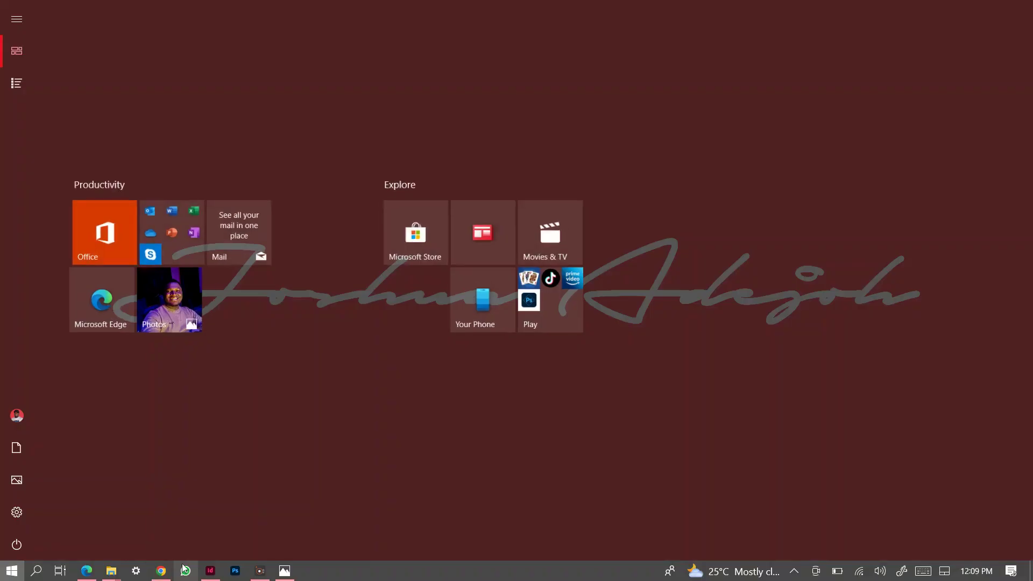
click(211, 570)
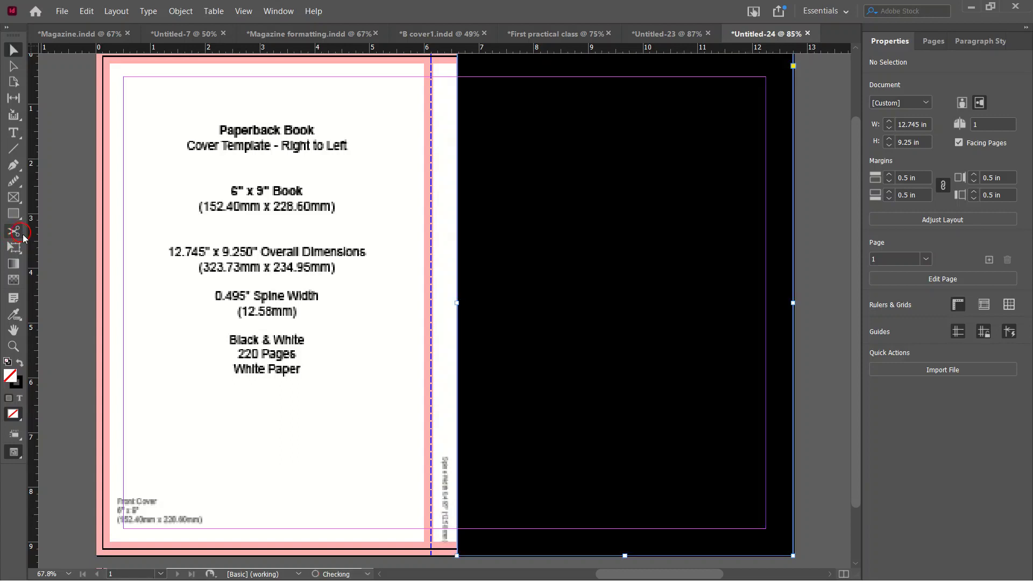
click(463, 210)
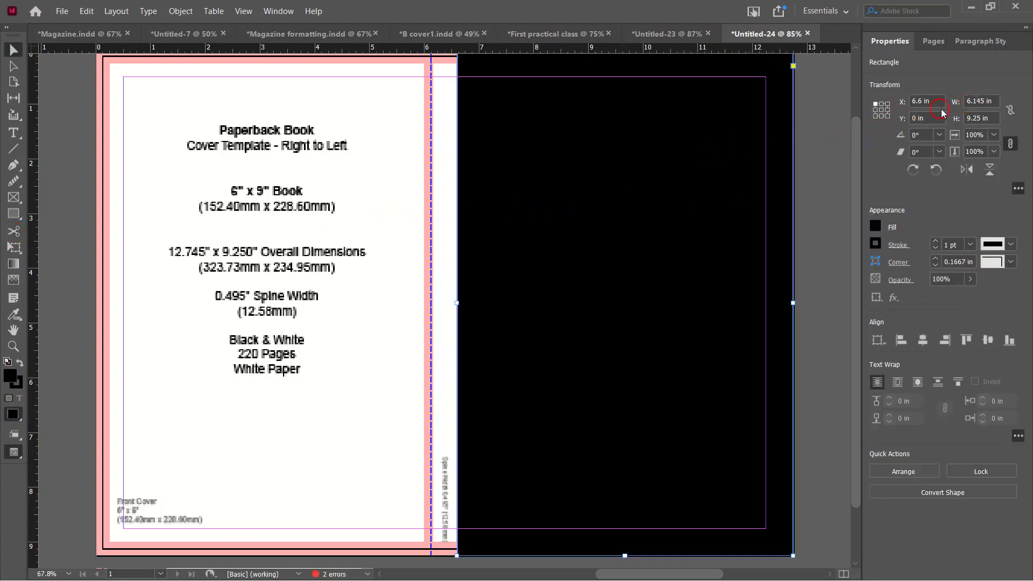
- Resize the black rectangle to 6 x 9 in and move it onto the front cover's trim area at about X 0.1 in, Y 0.125 in
drag(996, 100, 942, 100)
text(6)
key(Tab)
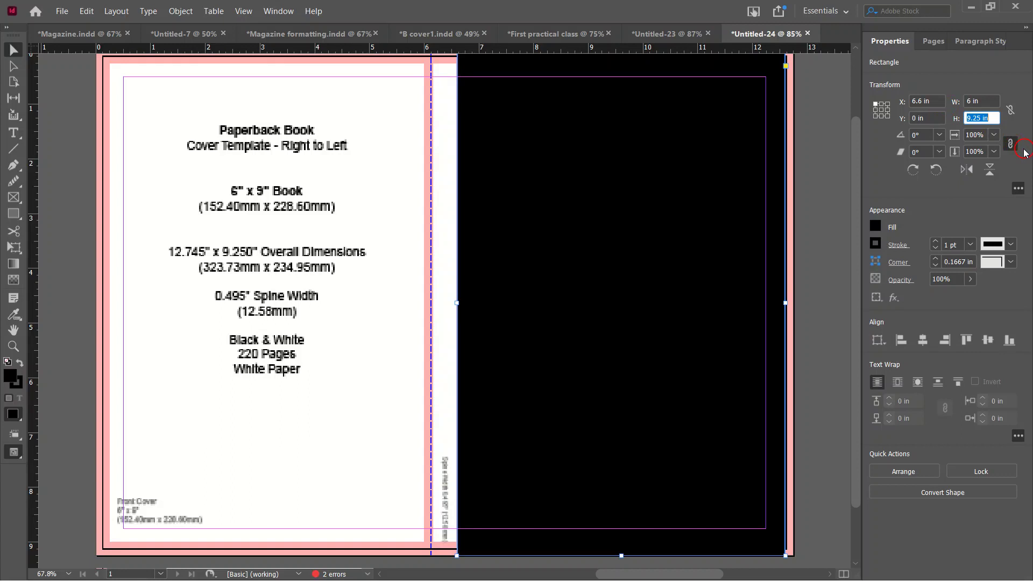
text(9)
key(Return)
scroll(753, 322, up, 1)
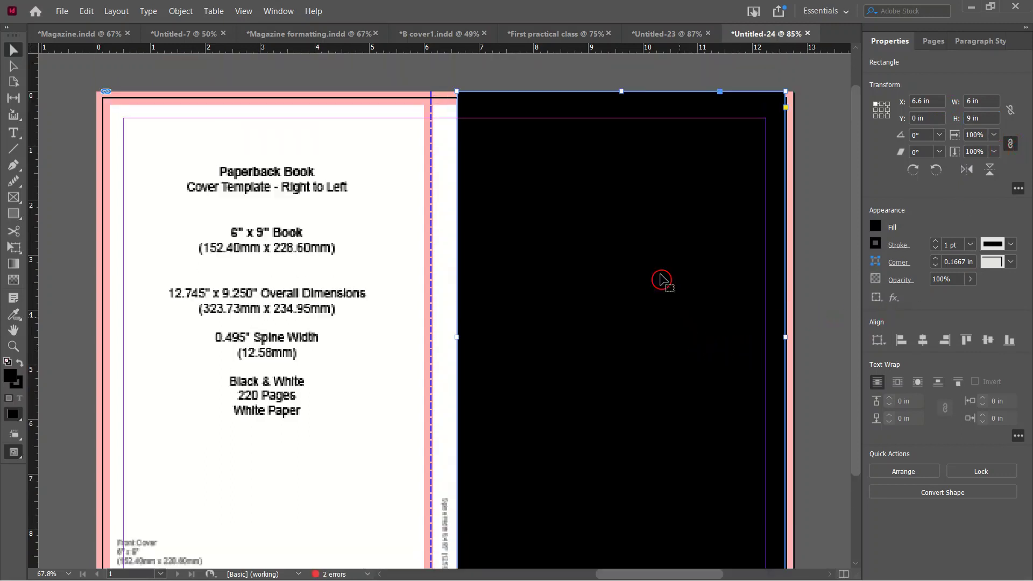
drag(663, 207, 265, 261)
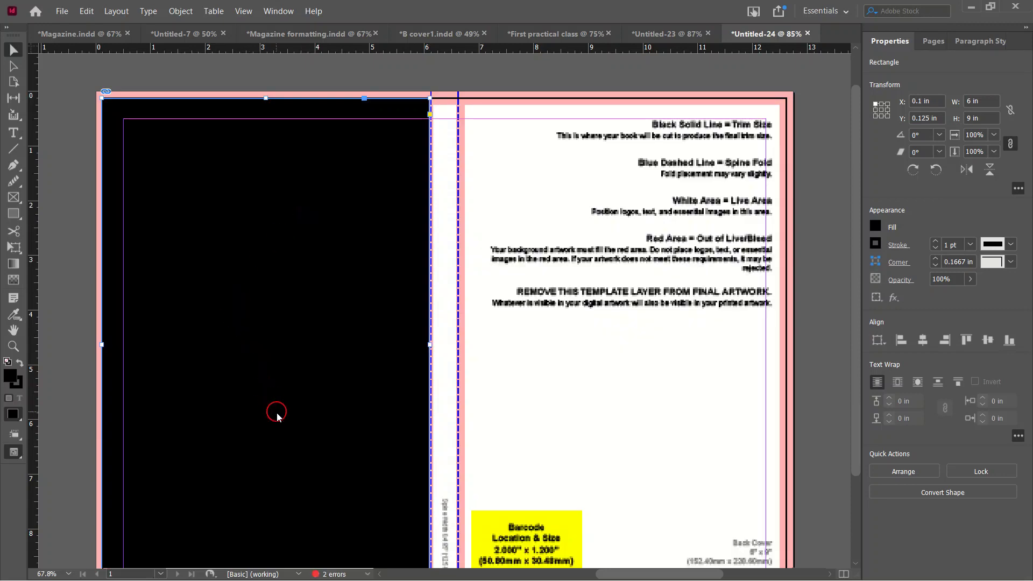
- Move the black rectangle from the front cover onto the back cover's trim area at X 6.625 in, Y 0.125 in
key(ctrl+d)
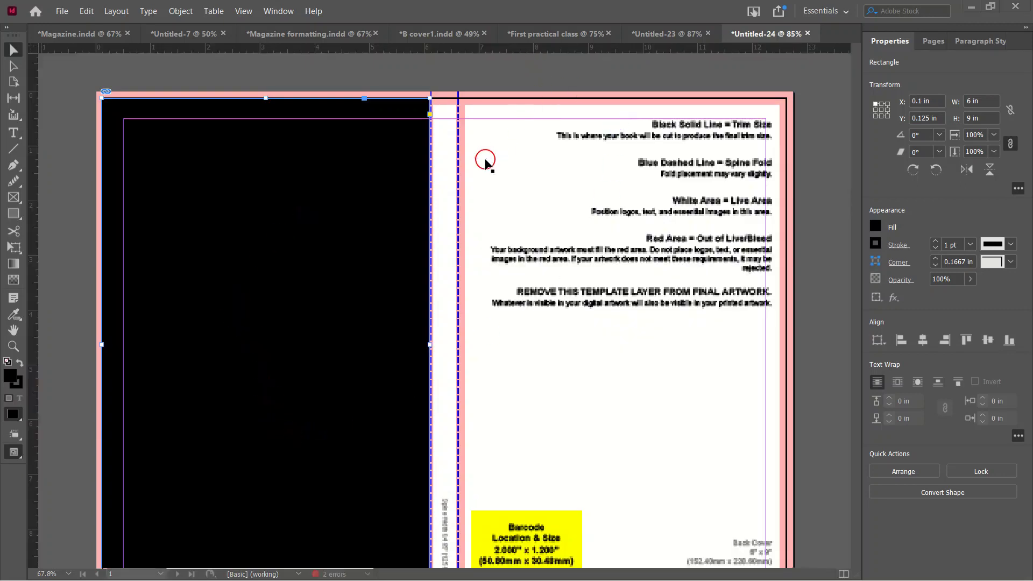
scroll(474, 167, down, 1)
drag(297, 261, 340, 277)
scroll(430, 237, up, 2)
drag(404, 289, 705, 277)
scroll(424, 288, down, 1)
scroll(705, 275, down, 3)
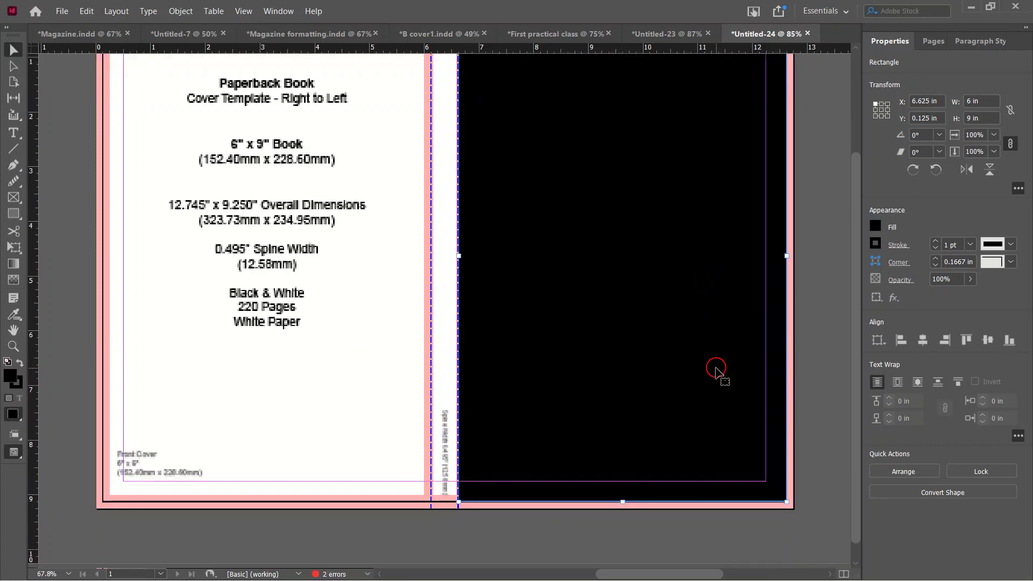
scroll(717, 369, up, 4)
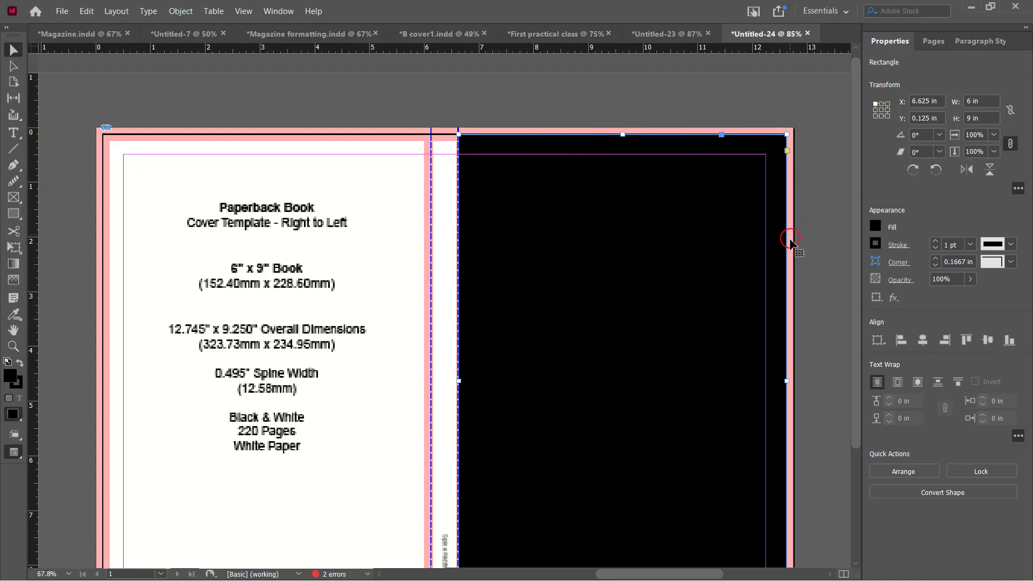
scroll(792, 293, down, 4)
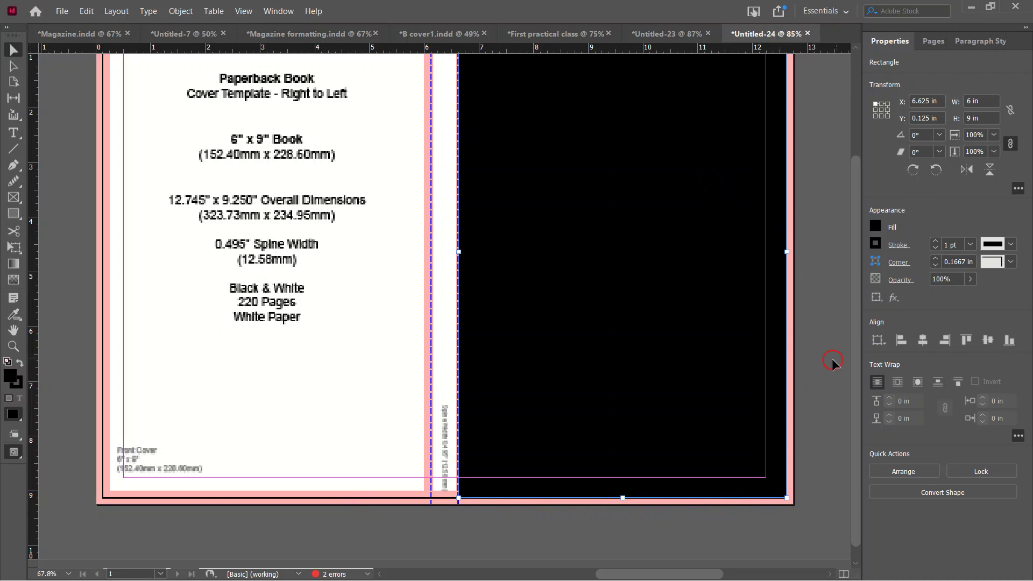
scroll(856, 262, up, 3)
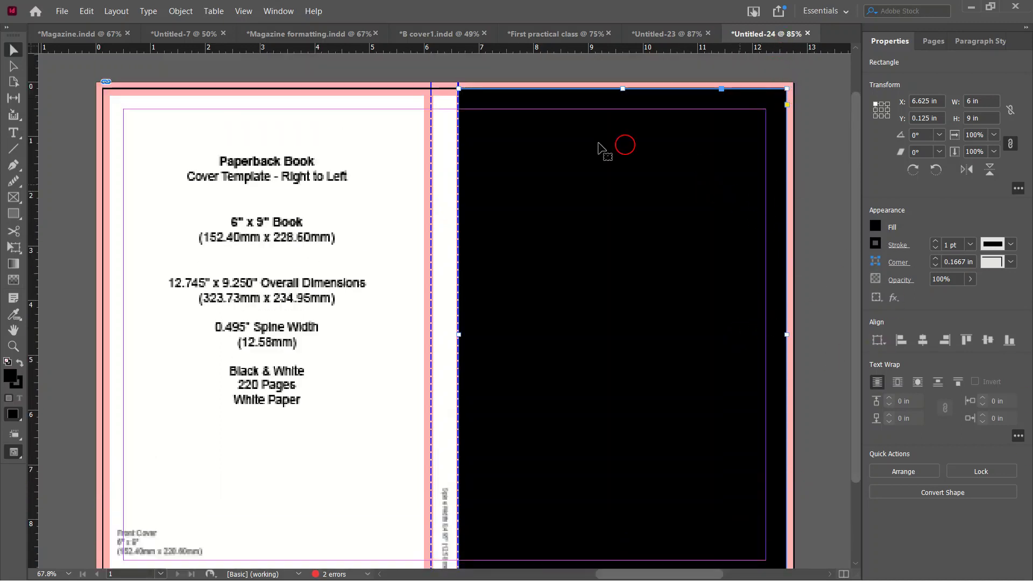
- Move the black rectangle over the front cover and back onto the back cover at X 6.64 in, Y 0.125 in
drag(685, 254, 305, 274)
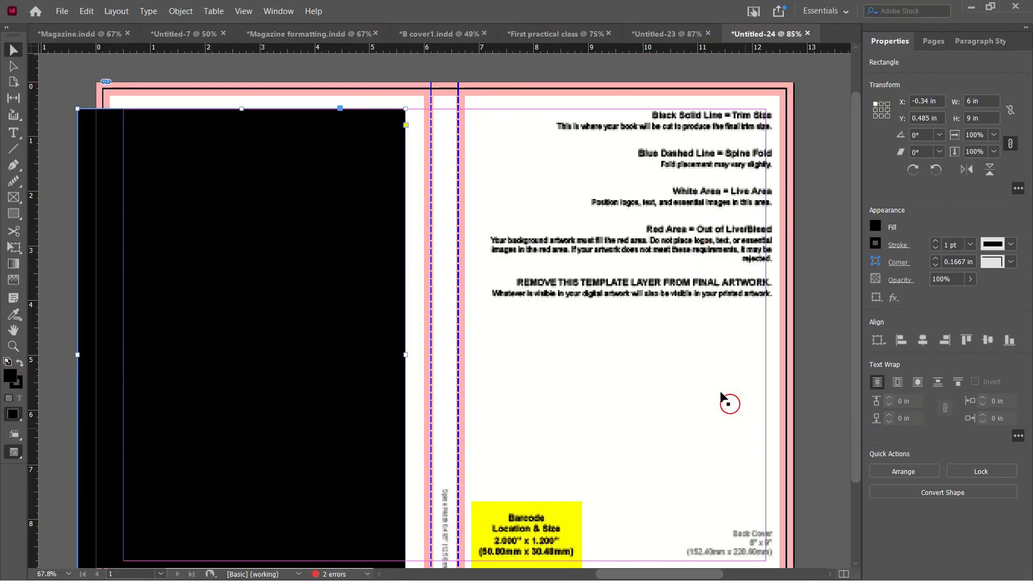
drag(369, 247, 740, 216)
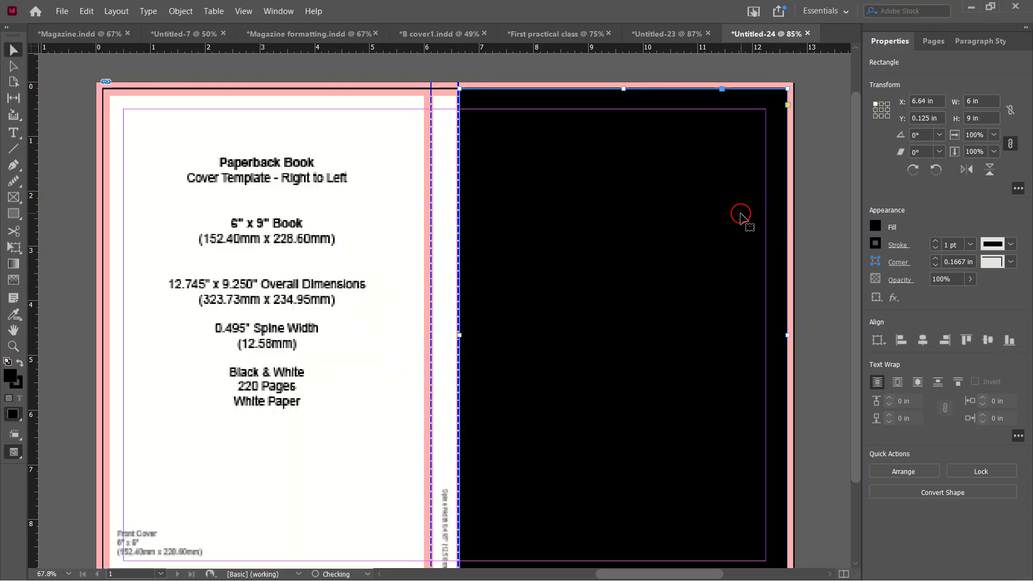
scroll(803, 537, down, 3)
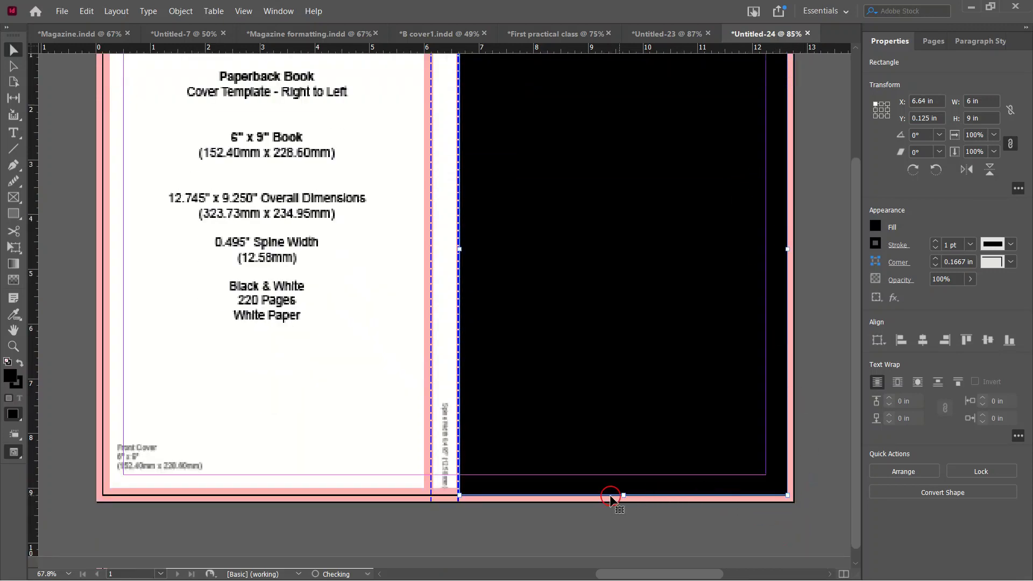
scroll(610, 498, up, 3)
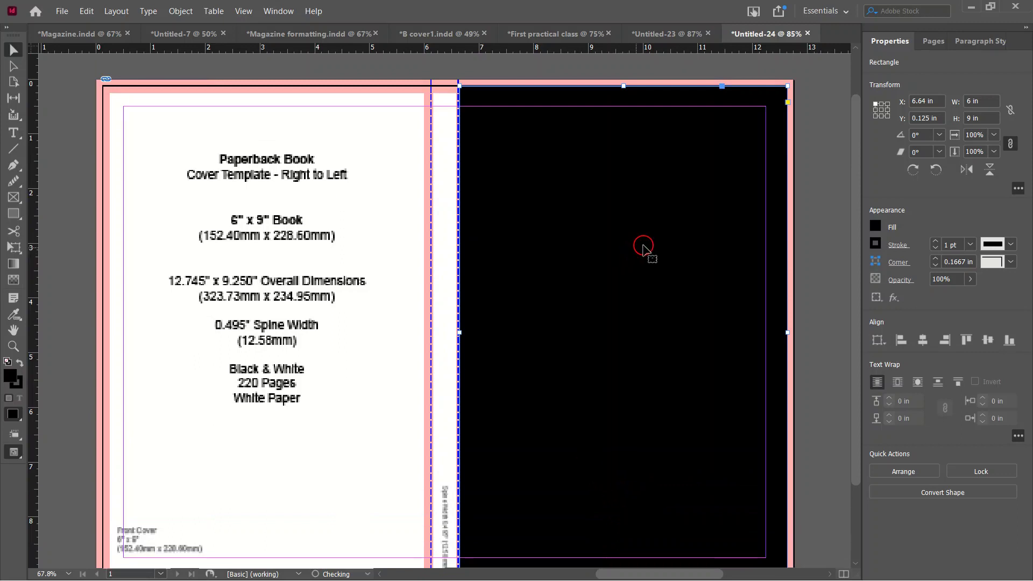
scroll(733, 86, up, 2)
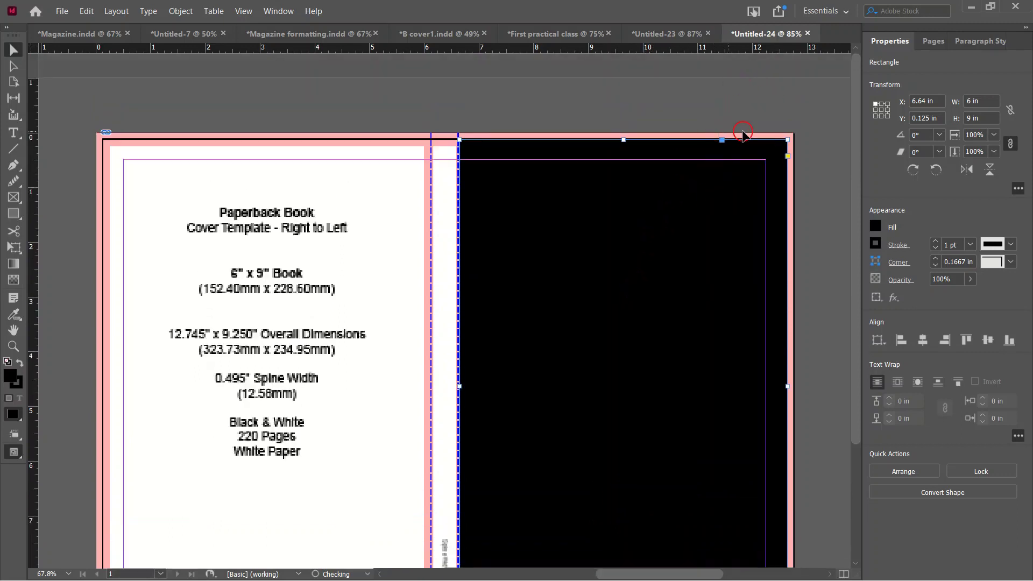
scroll(780, 392, down, 5)
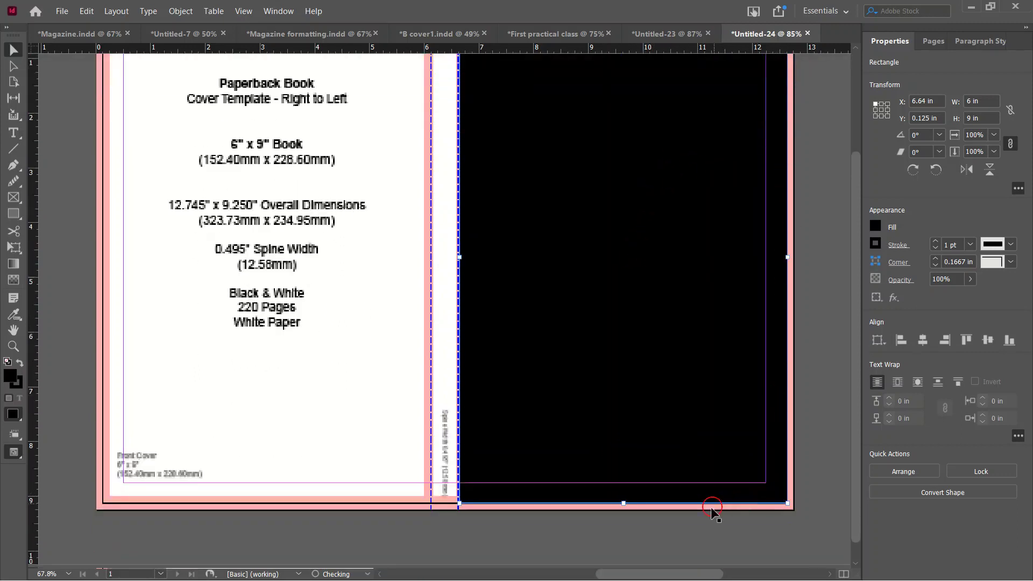
- Switch to the KDP Cover Calculator in the browser, review the cover dimensions, and return to the InDesign cover document
click(12, 570)
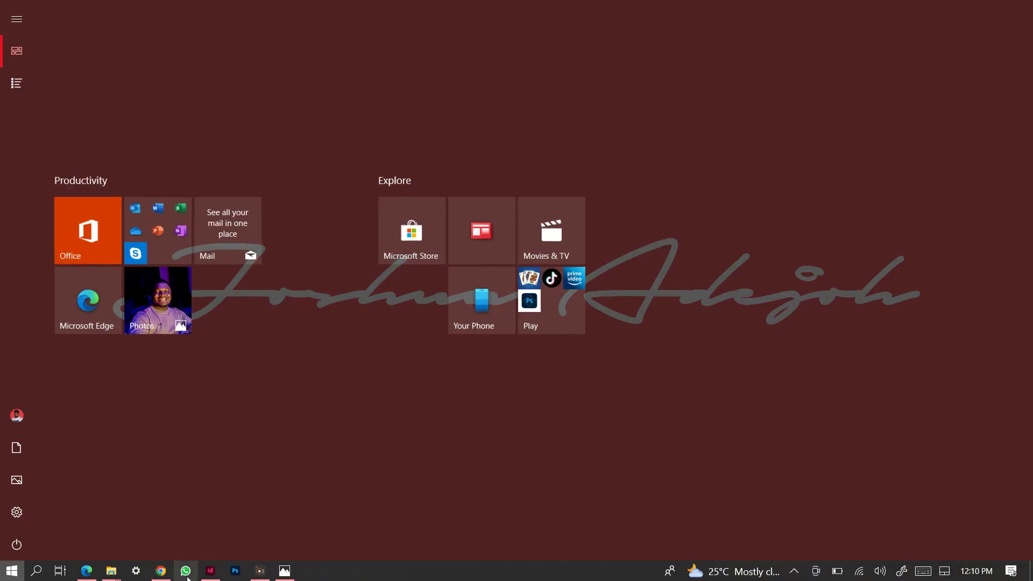
click(173, 574)
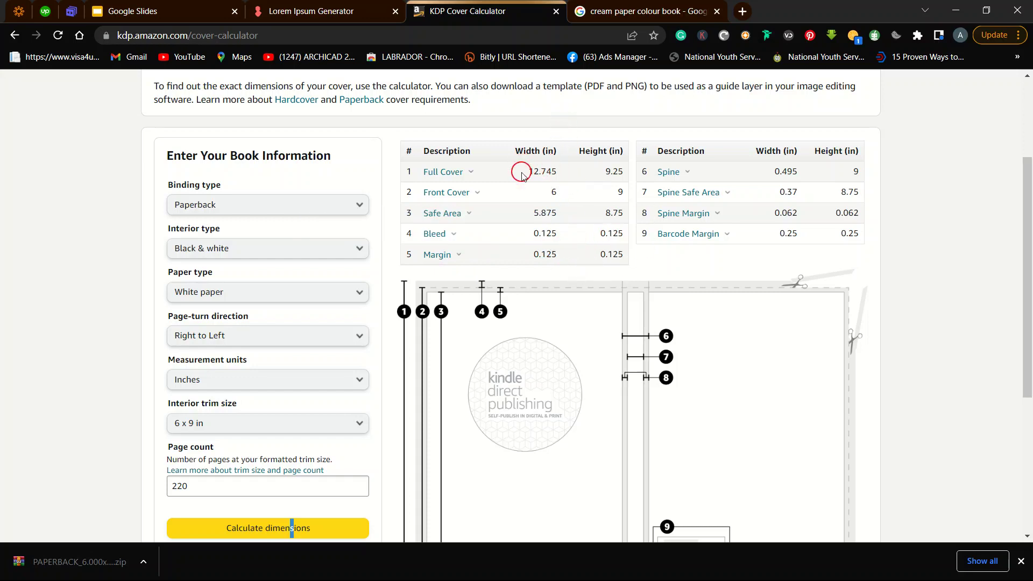
mouse_move(169, 571)
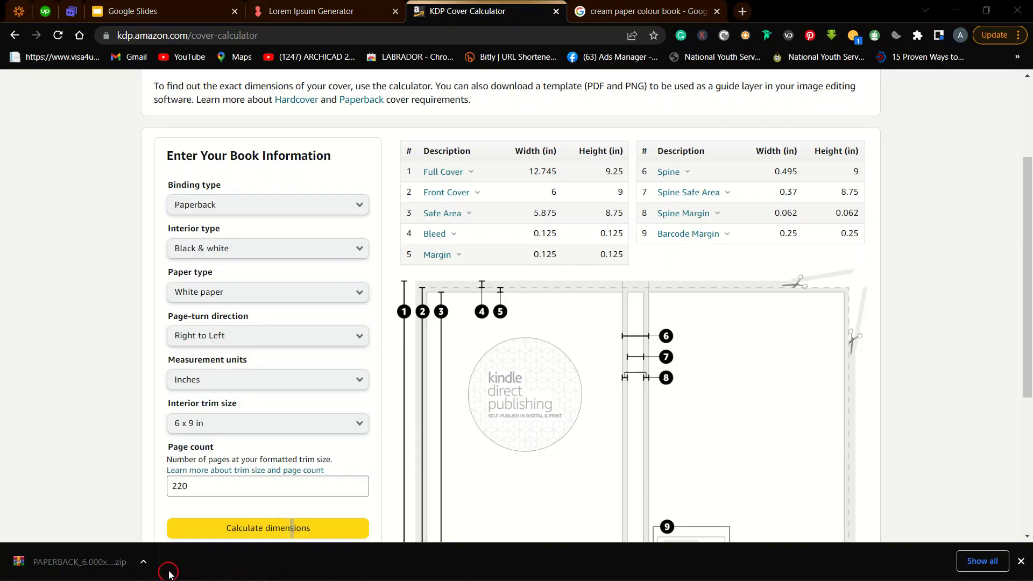
key(super)
click(211, 571)
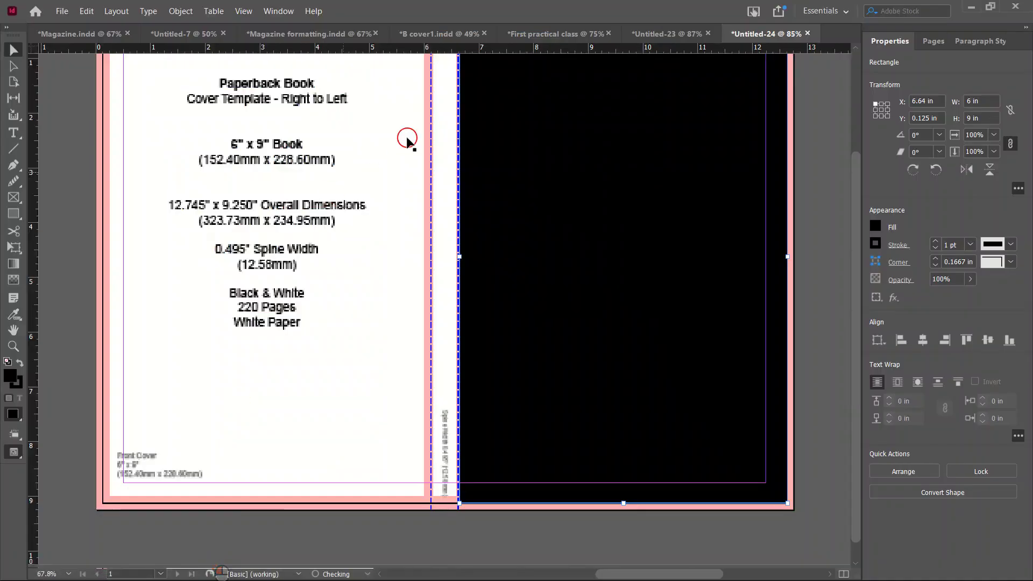
scroll(572, 150, up, 3)
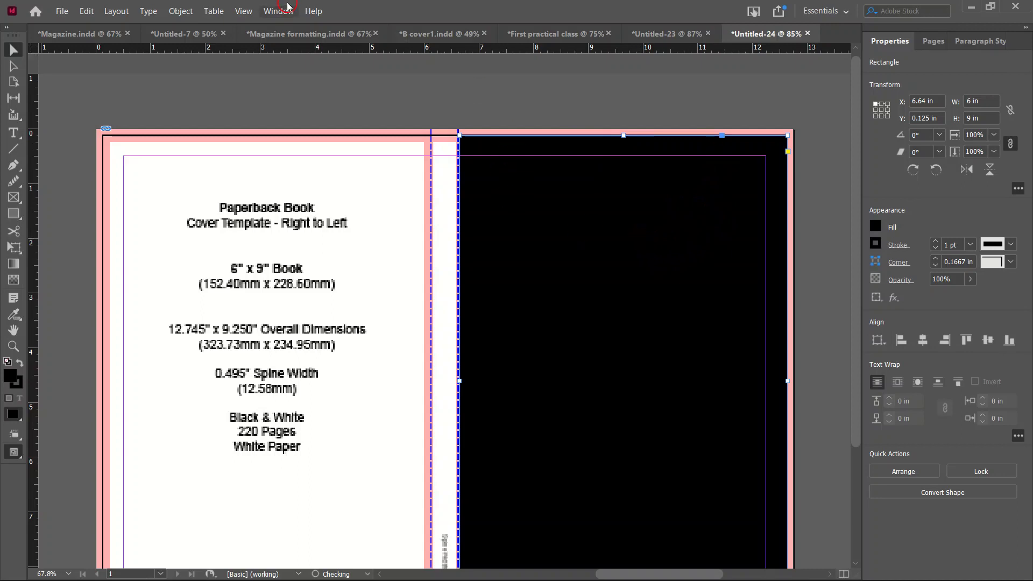
click(56, 11)
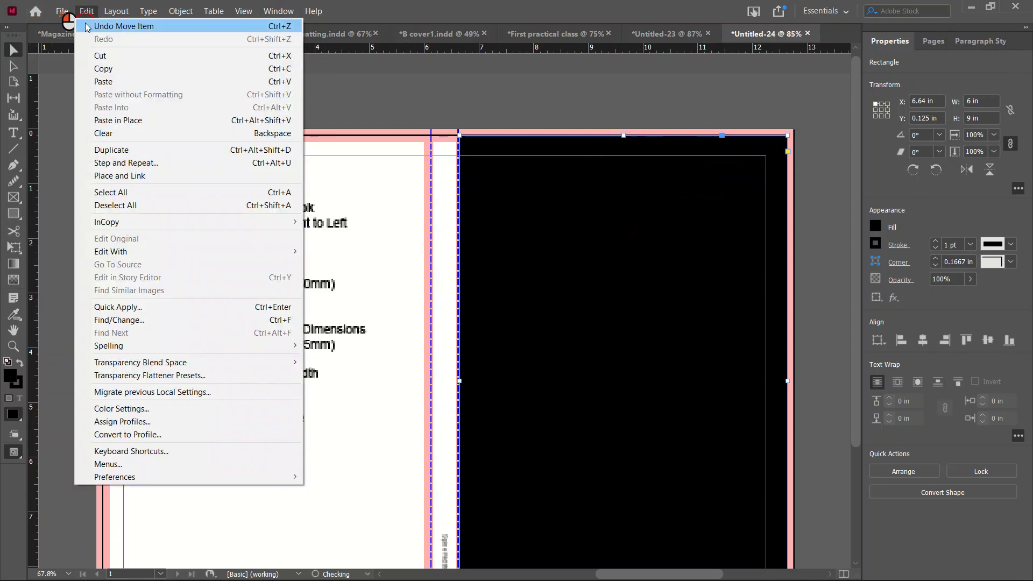
mouse_move(99, 27)
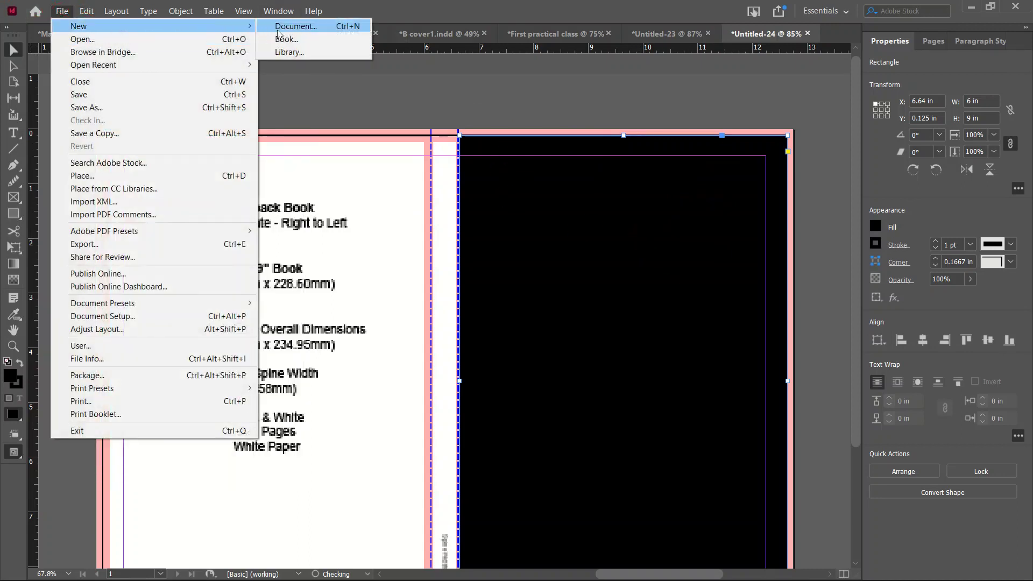
click(296, 28)
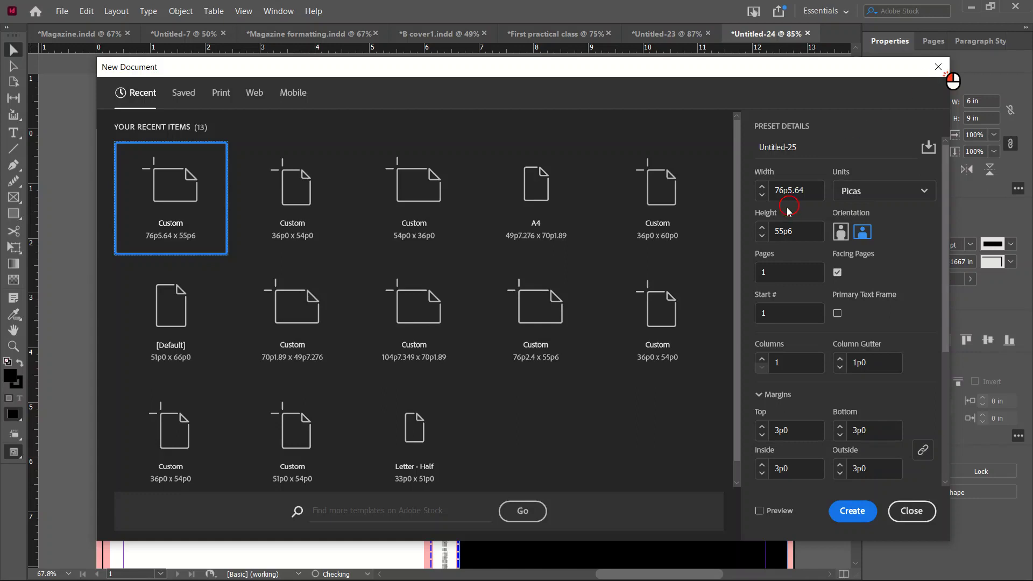
click(938, 68)
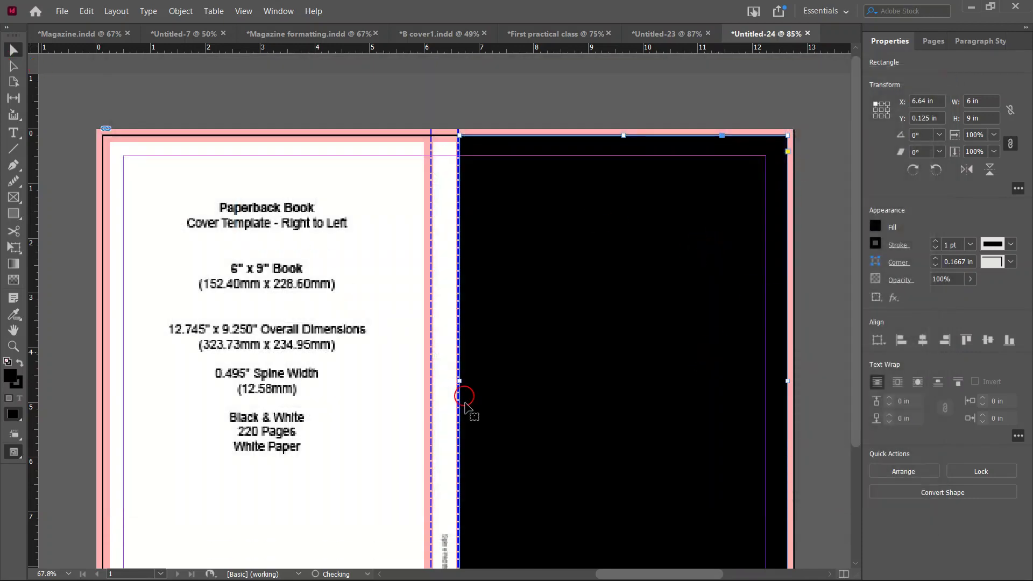
- Extend the black rectangle through the bleed to every page edge, making it 12.745 x 9.25 in at X 0 in, Y 0 in
scroll(524, 411, down, 1)
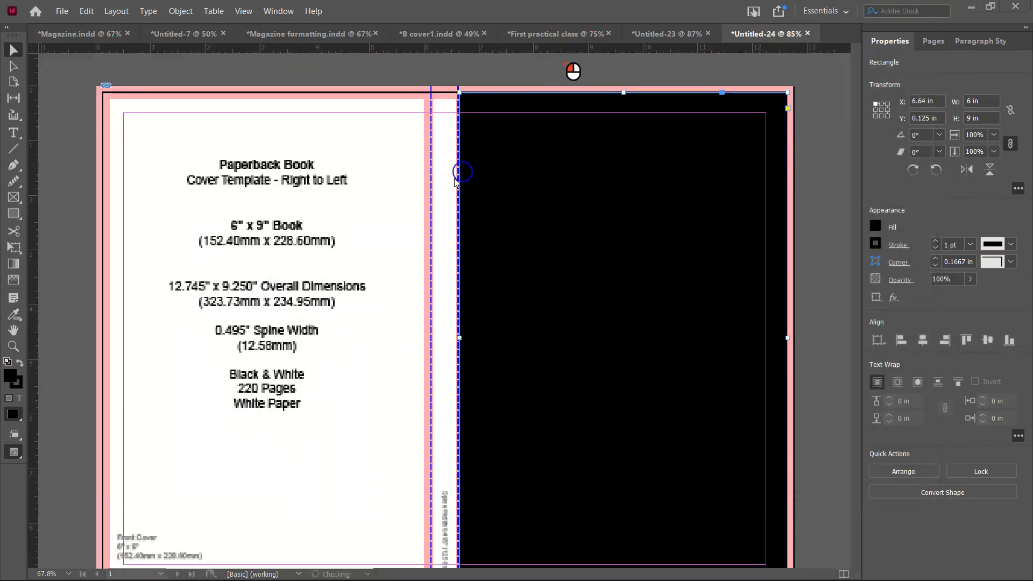
scroll(412, 397, down, 2)
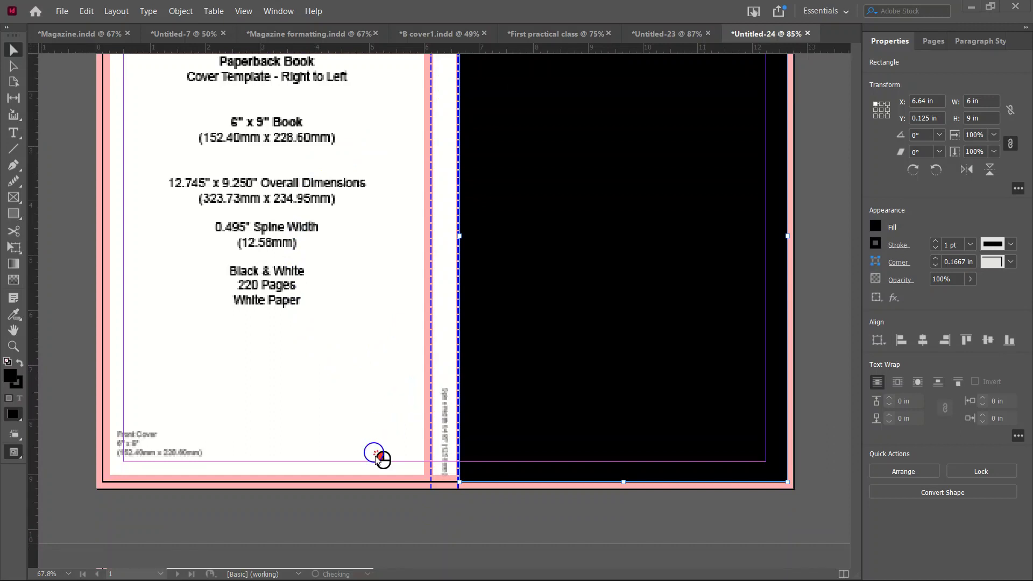
scroll(391, 517, up, 3)
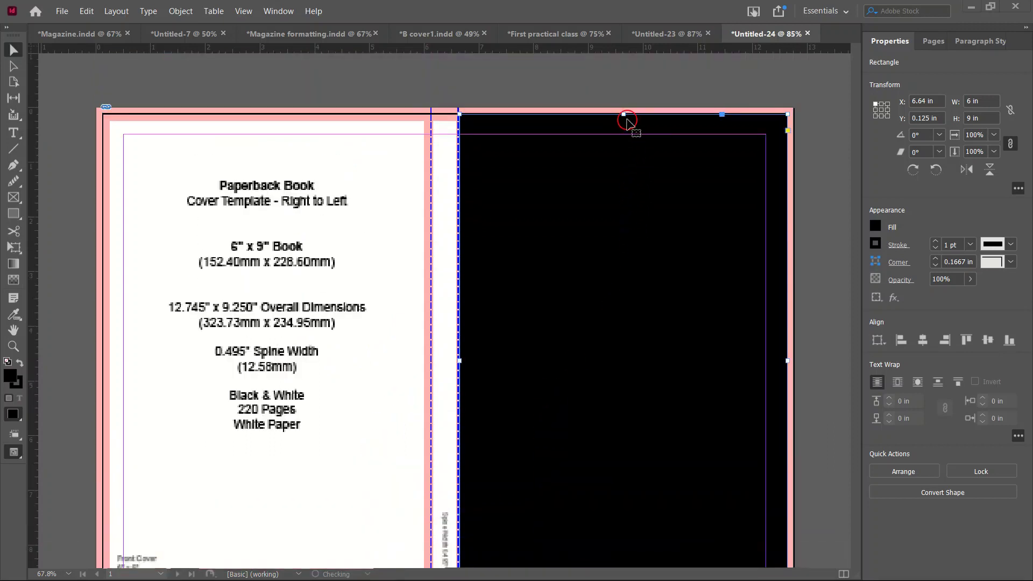
drag(625, 114, 625, 108)
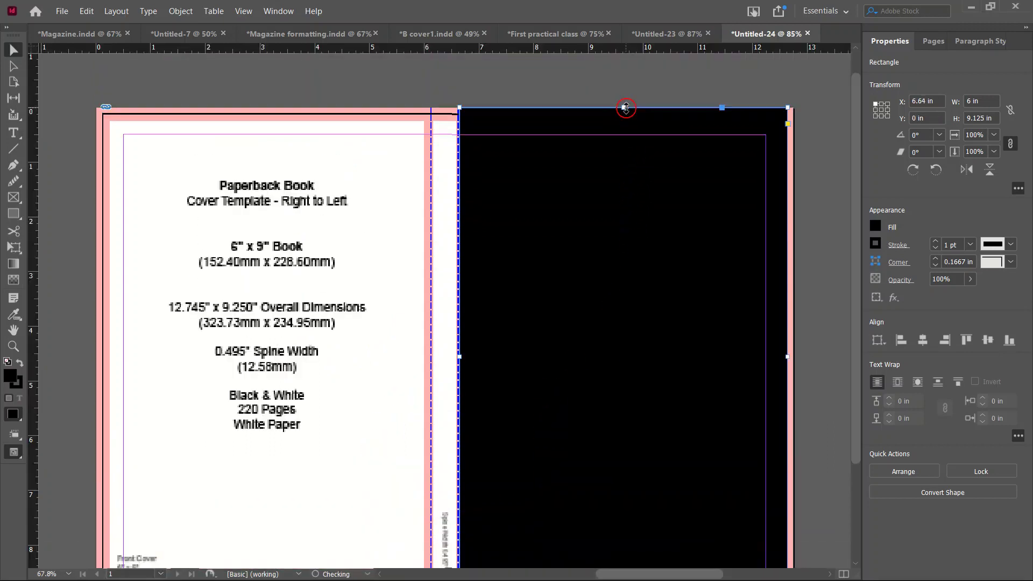
scroll(661, 180, down, 2)
drag(789, 272, 792, 271)
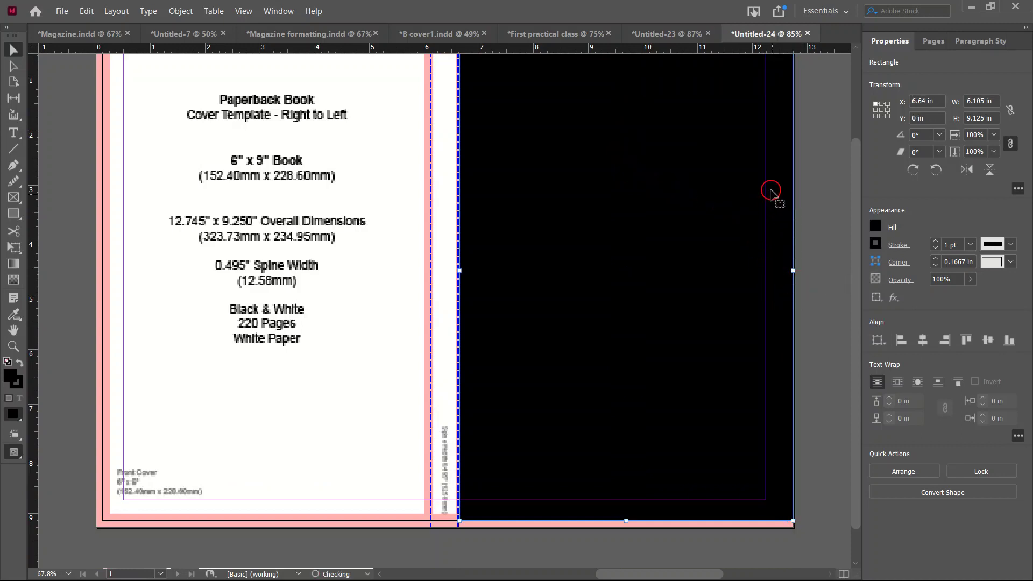
drag(792, 273, 793, 273)
scroll(794, 274, down, 1)
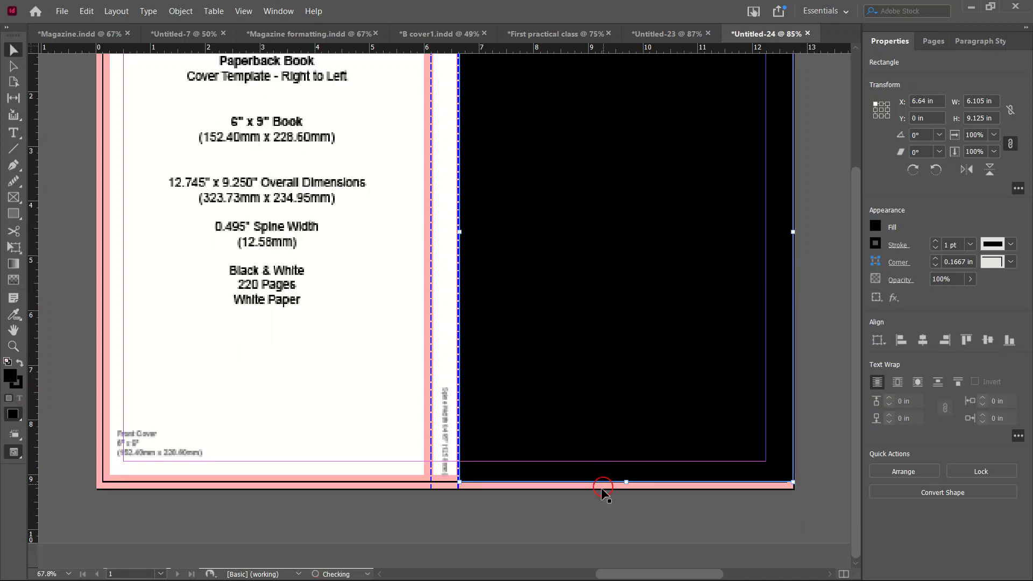
drag(628, 482, 626, 488)
scroll(439, 366, up, 2)
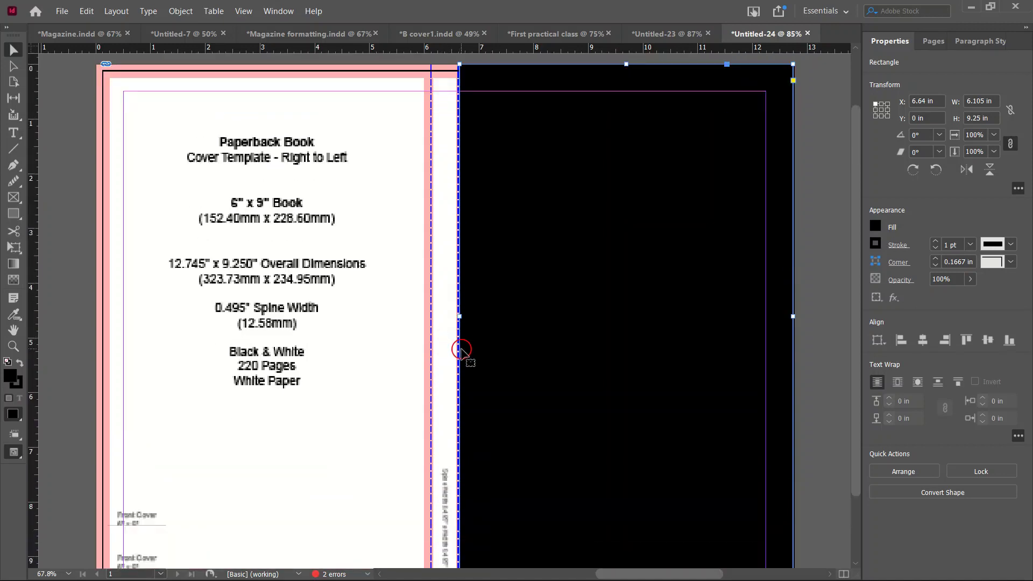
drag(461, 316, 186, 328)
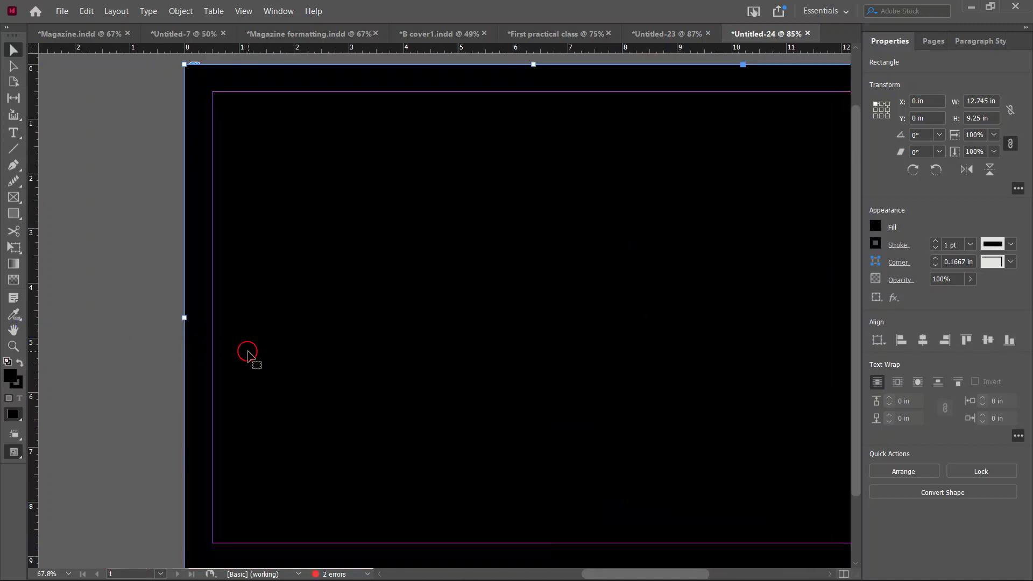
- Delete the black rectangle and the template image from the page, and close the document without saving
key(Delete)
click(355, 338)
key(Delete)
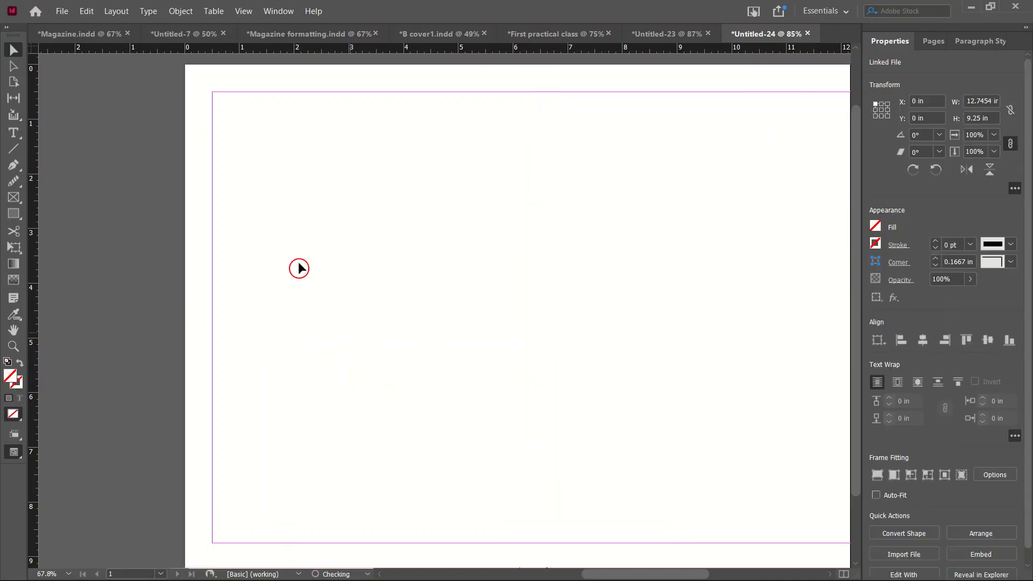
click(809, 36)
click(586, 314)
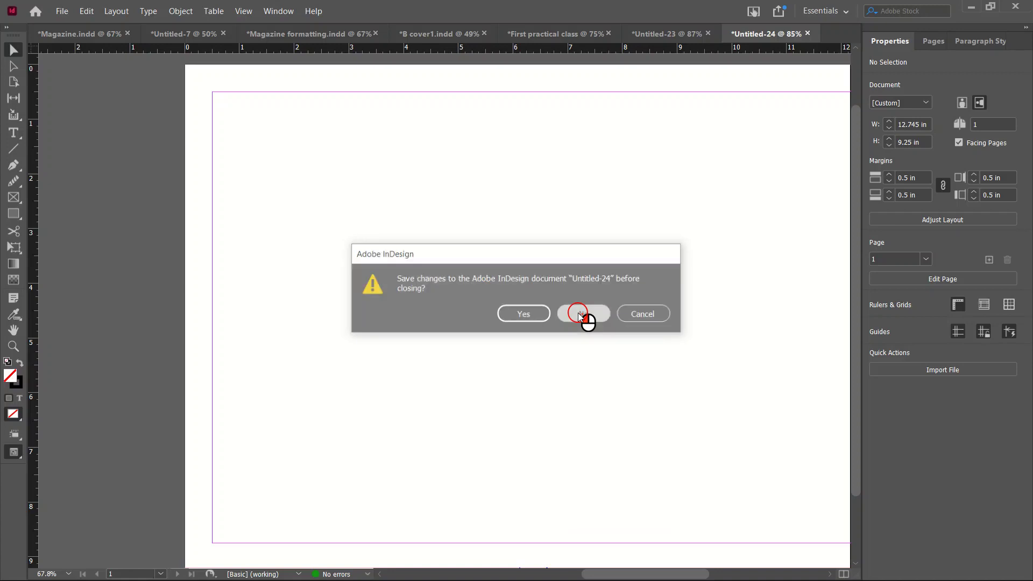
- Start a new document setup from the recent custom cover size and set its units to inches
click(62, 12)
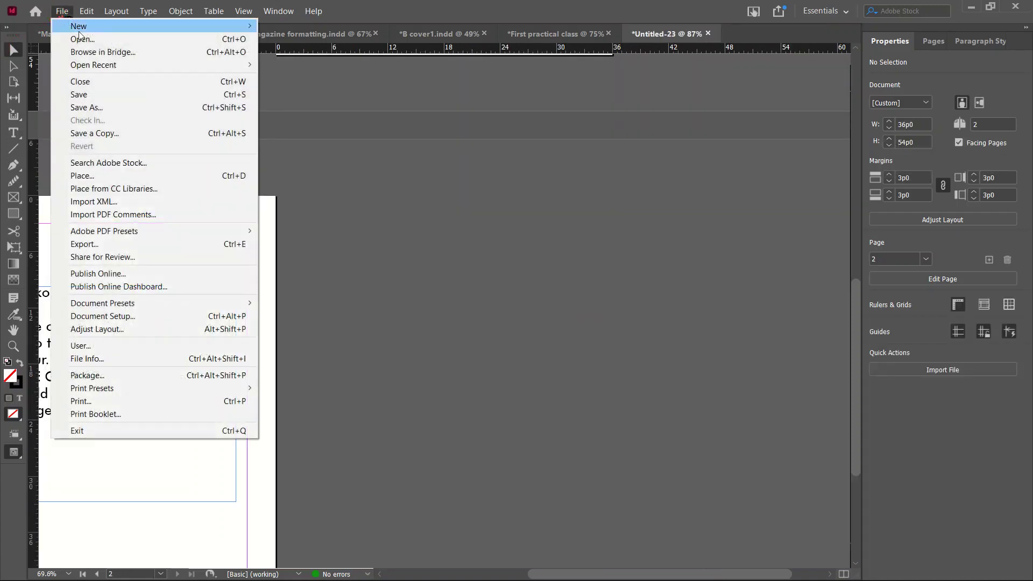
mouse_move(206, 33)
click(294, 28)
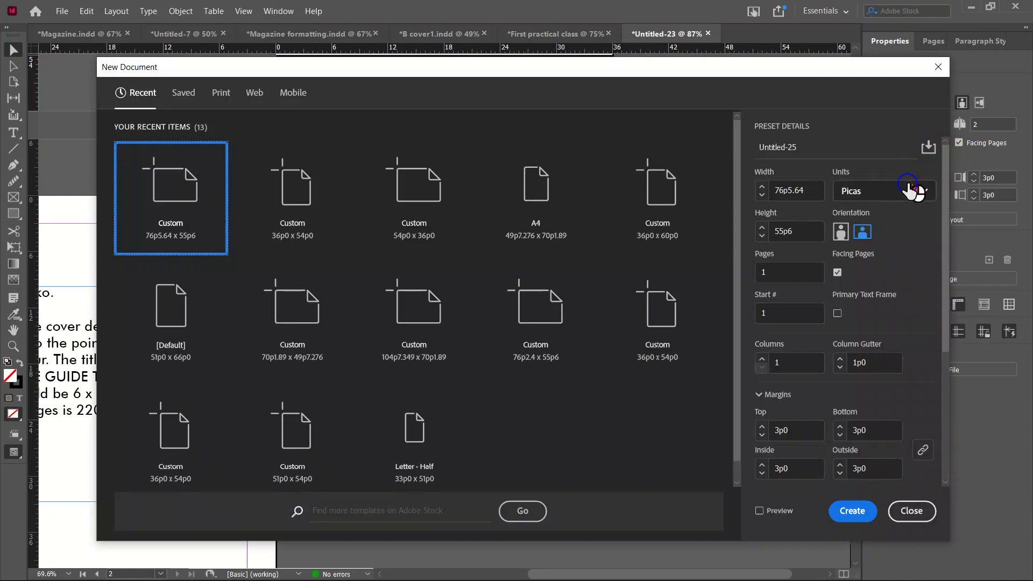
click(908, 190)
click(843, 257)
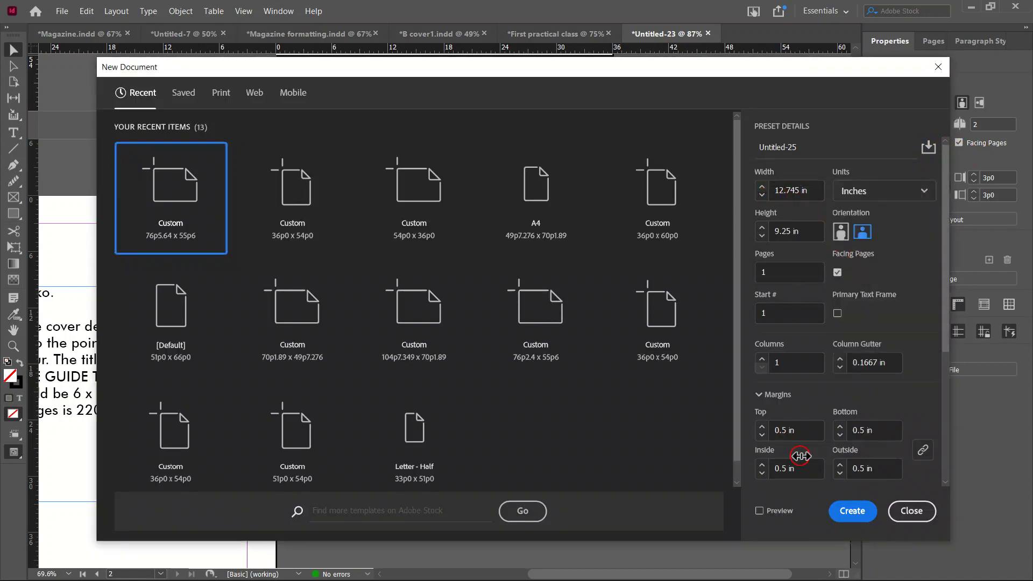
- Switch to the KDP Cover Calculator in the browser and examine the bleed explanation and the full cover width and height
key(super)
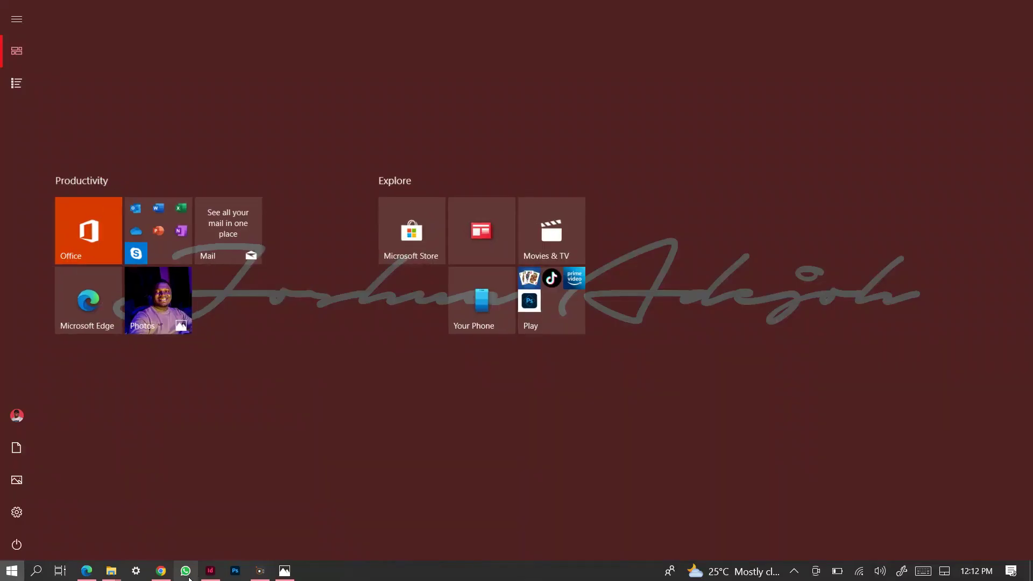
click(160, 571)
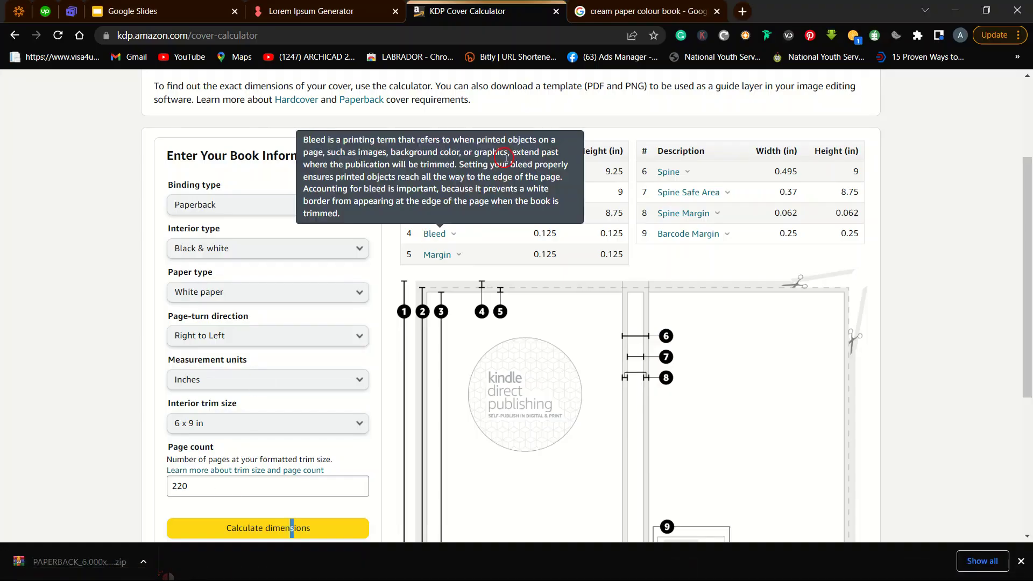
click(533, 216)
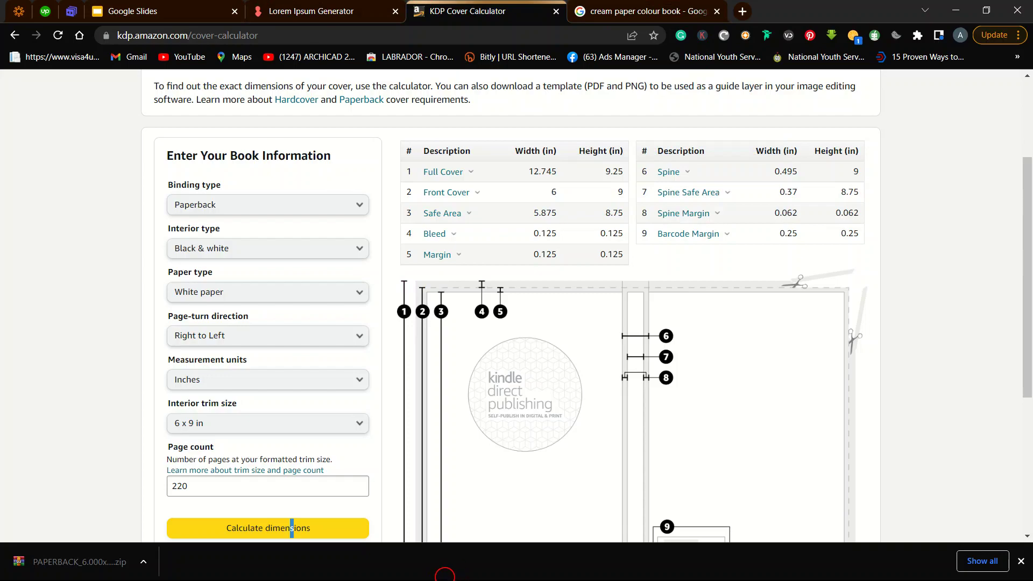
key(super)
mouse_move(217, 578)
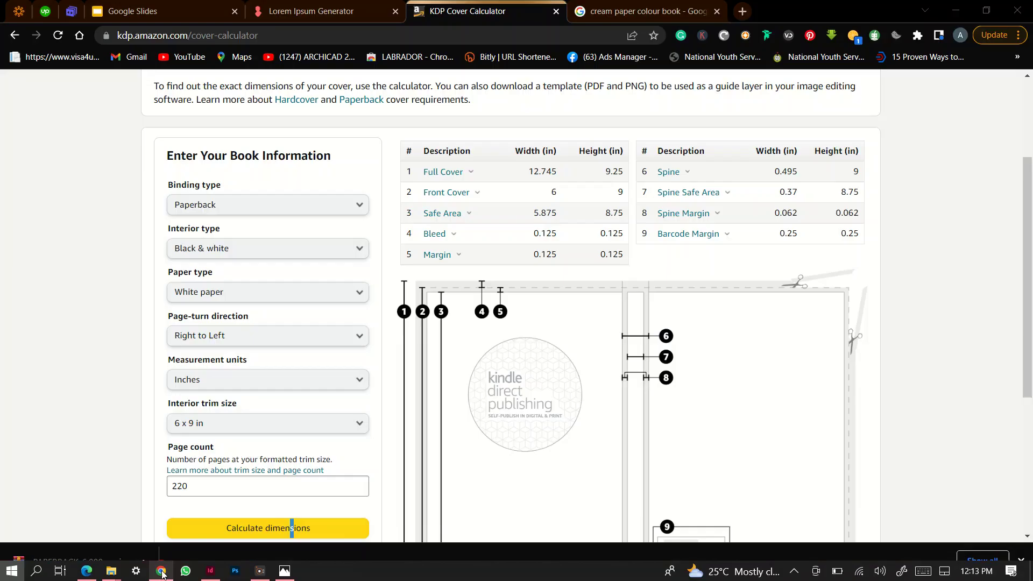
click(161, 570)
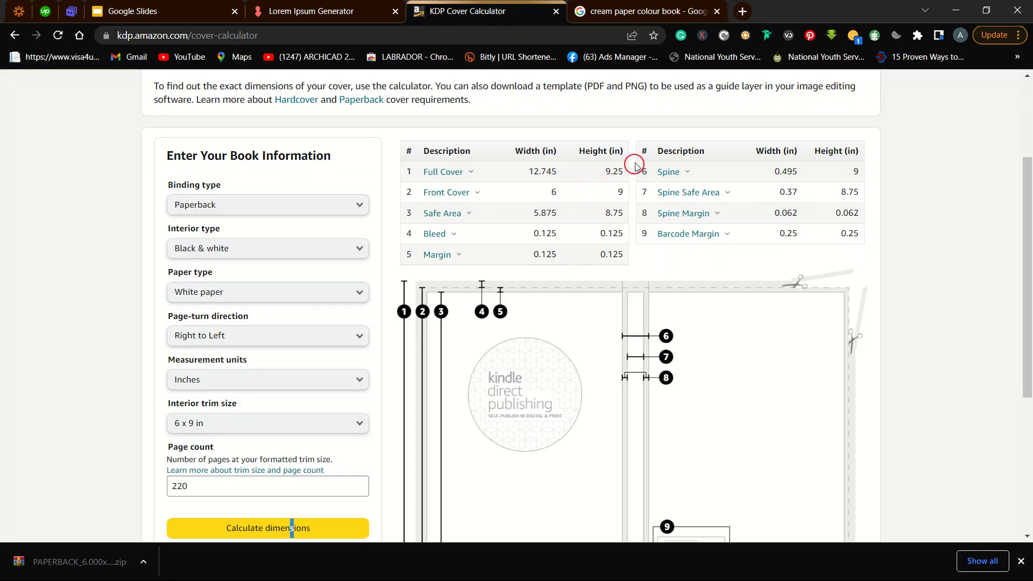
drag(629, 171, 522, 173)
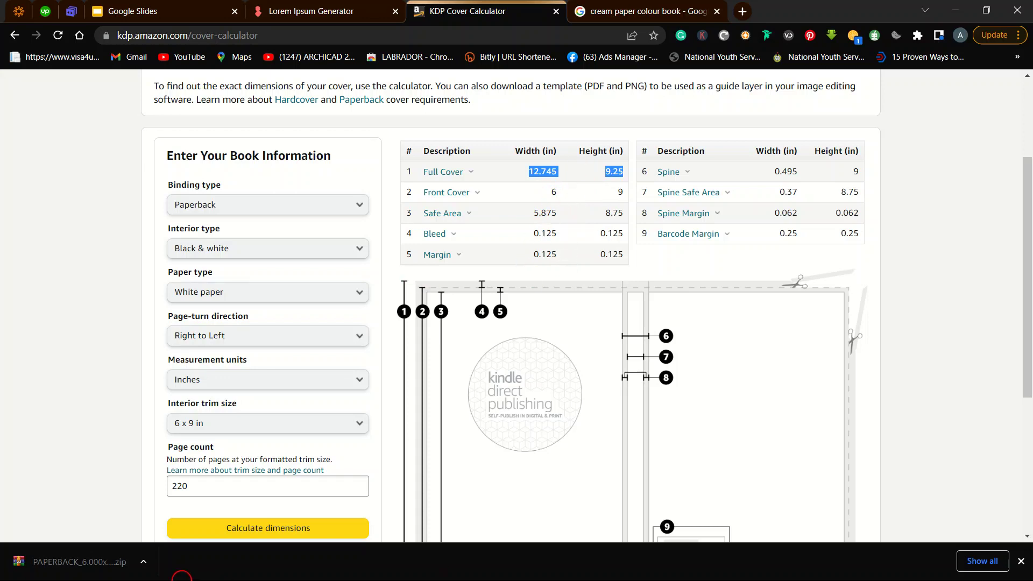
- Return to InDesign and create the 12.745 x 9.25 in cover document with 0.5 in margins
key(super)
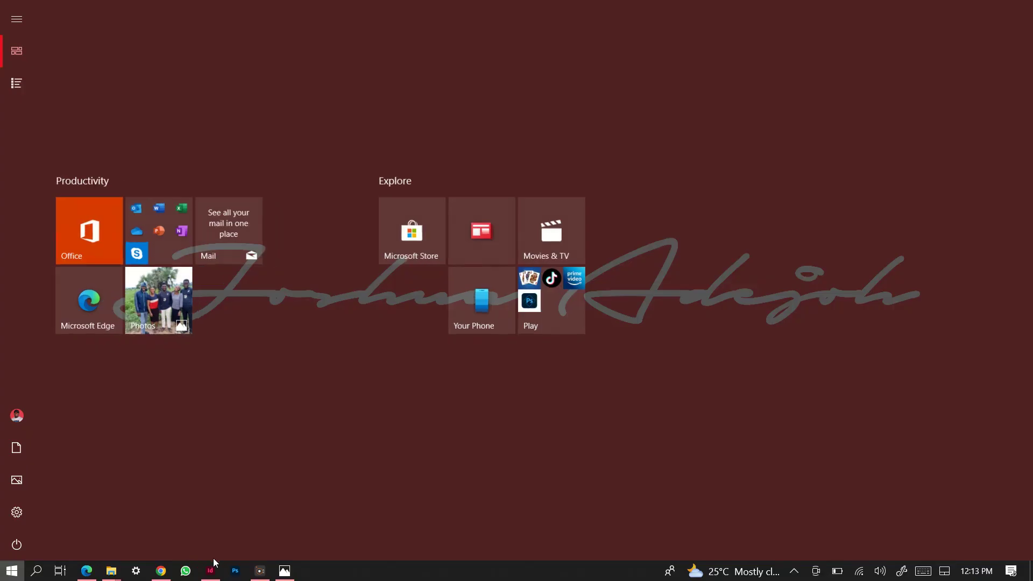
click(215, 566)
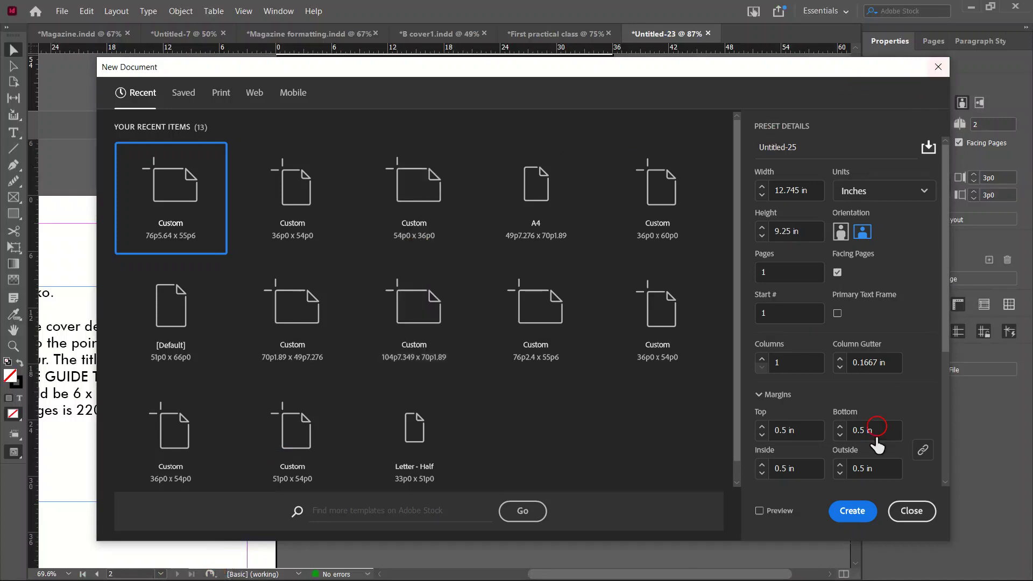
click(866, 517)
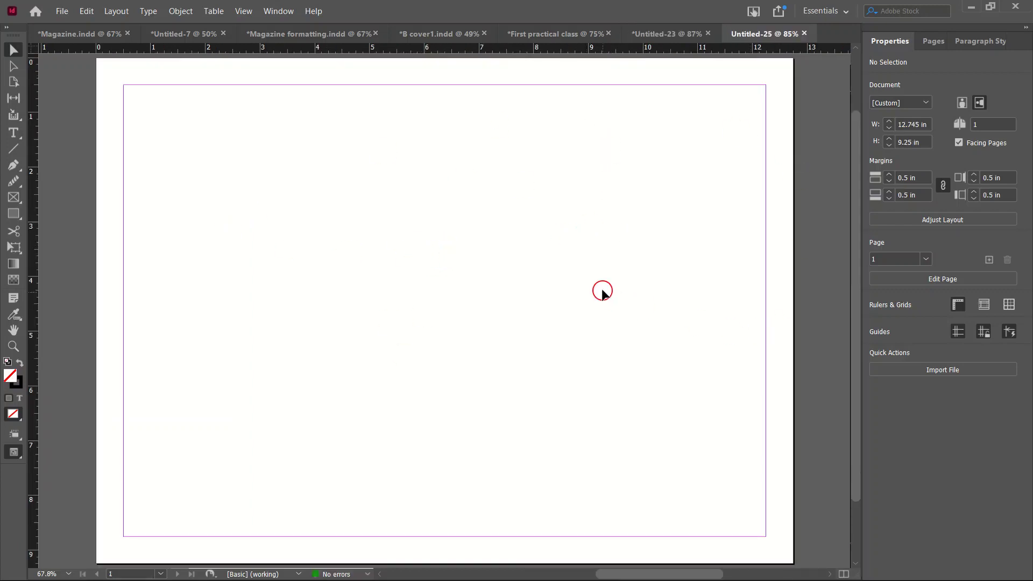
- Try to place the KDP template PNG from its folder on the new cover page, and remove the placed image
key(super)
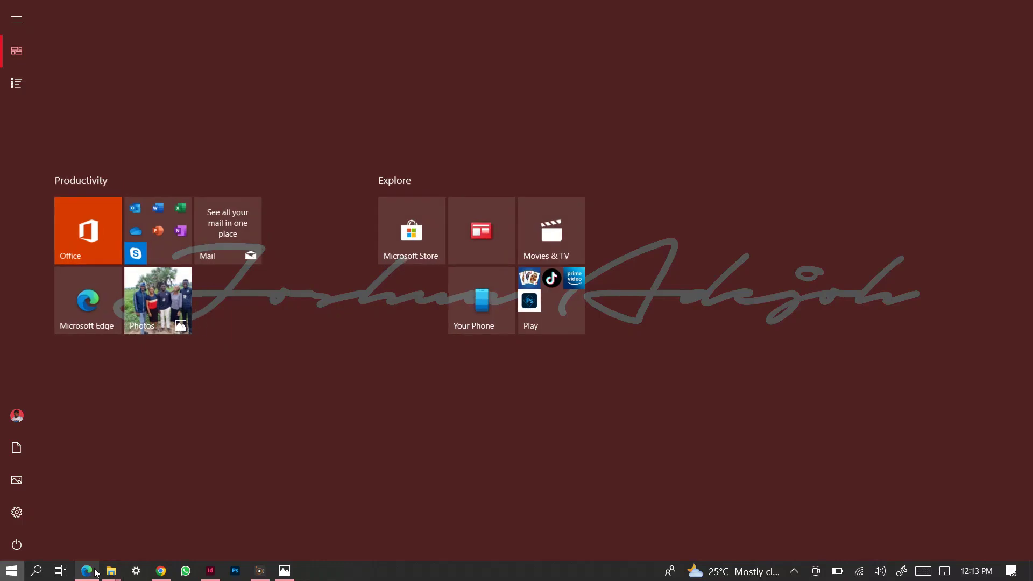
mouse_move(108, 574)
click(69, 525)
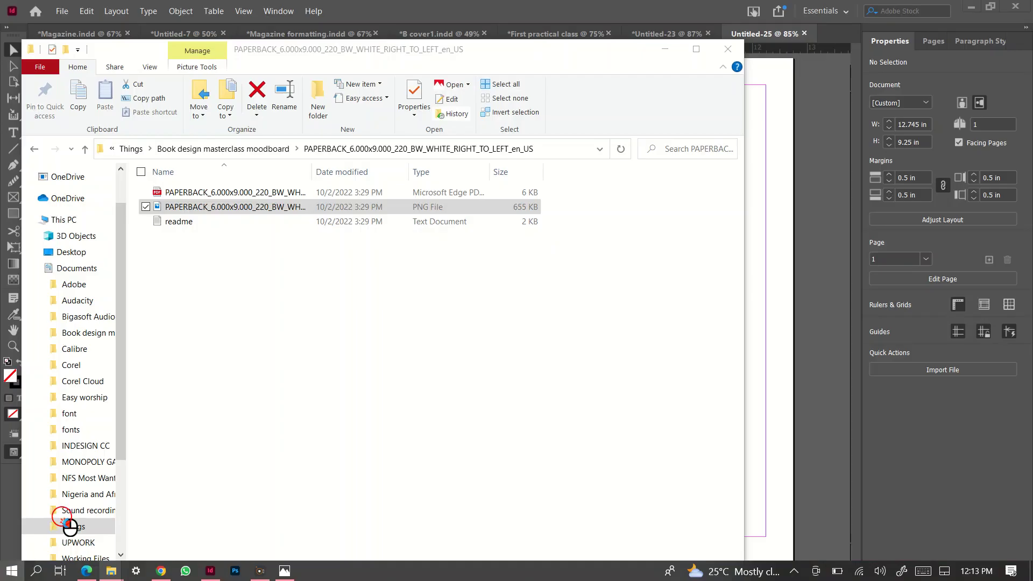
click(292, 193)
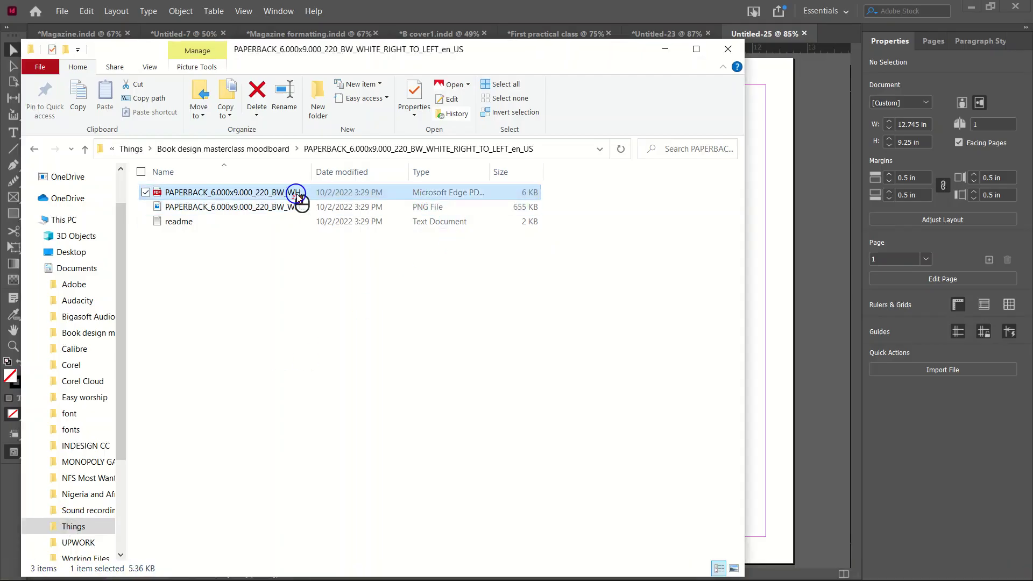
click(271, 211)
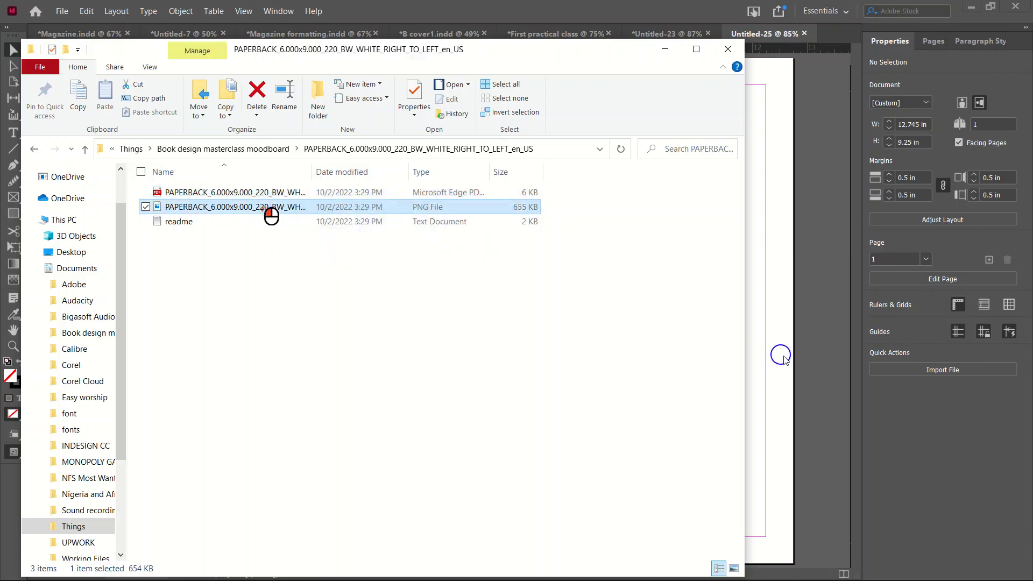
drag(271, 212, 787, 357)
click(664, 53)
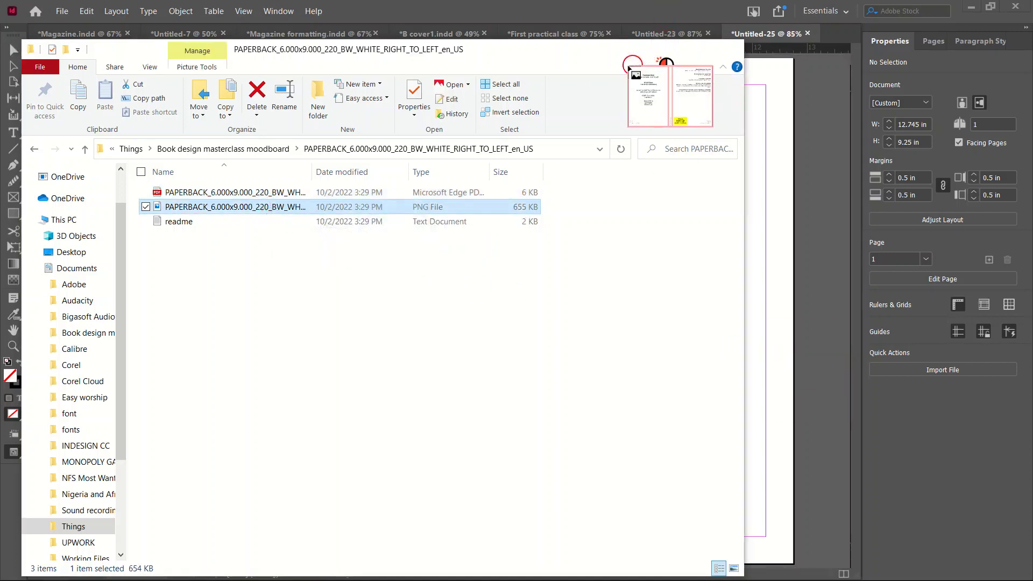
click(299, 123)
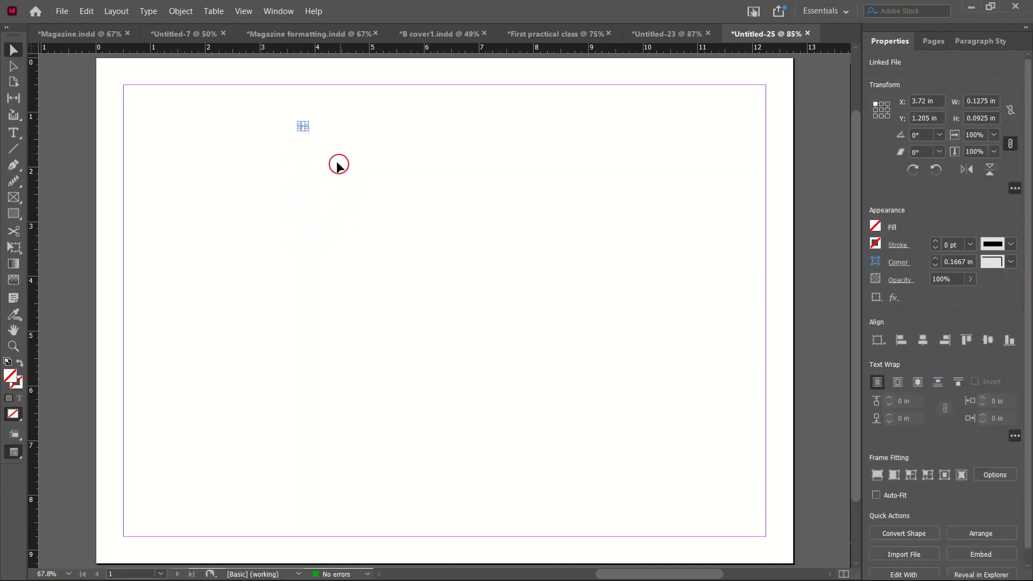
drag(250, 105, 377, 175)
click(9, 50)
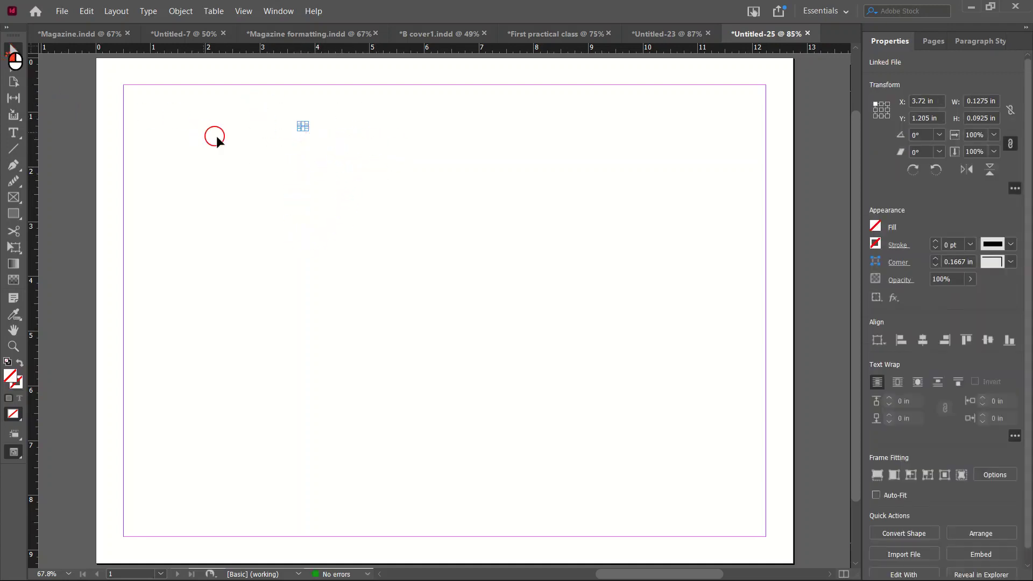
click(301, 126)
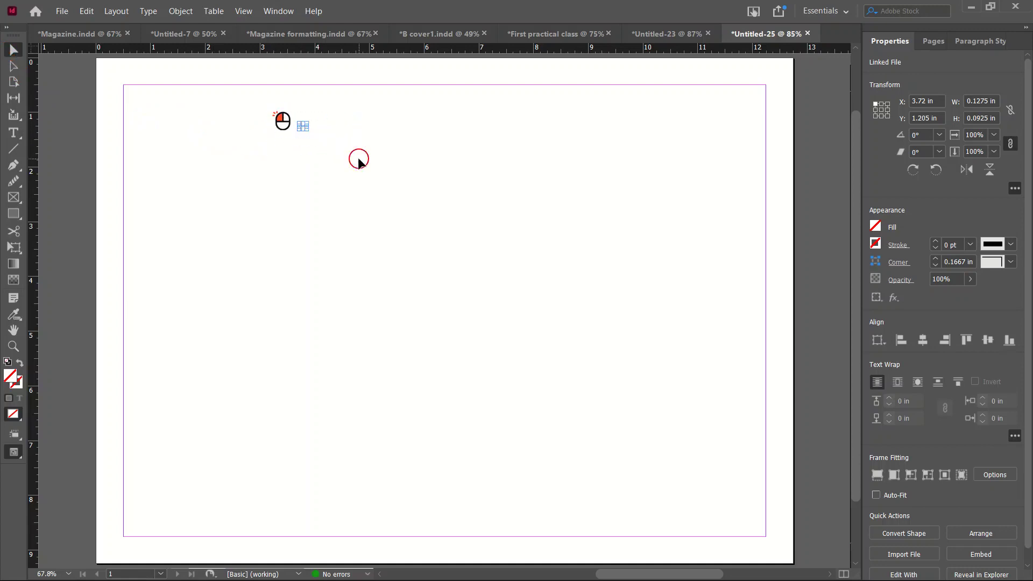
click(296, 171)
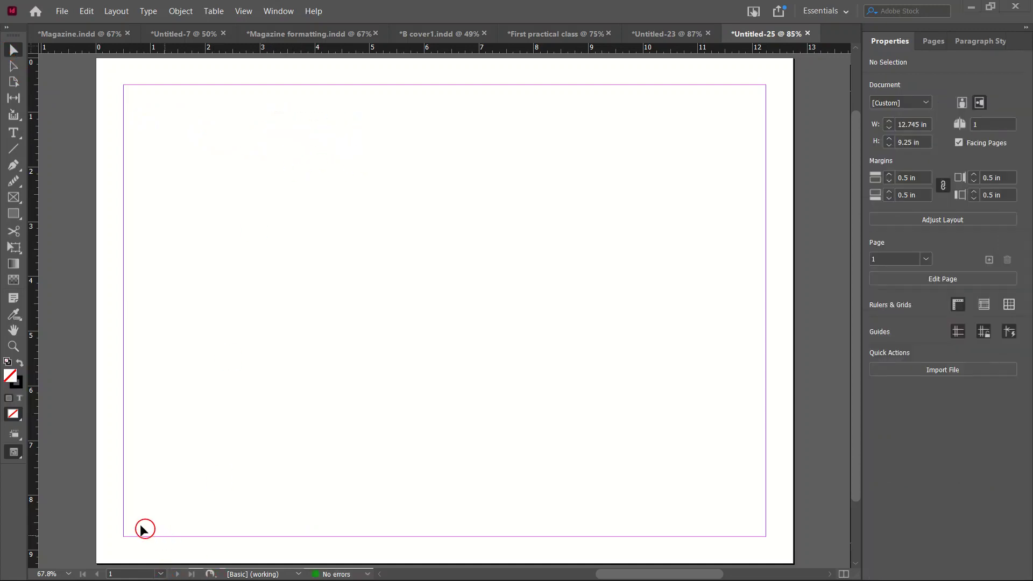
- Place the KDP template PDF from the PAPERBACK_6.000x9.000 folder on the page, aligned to the page corner at X 0 in, Y 0 in
key(super)
click(151, 542)
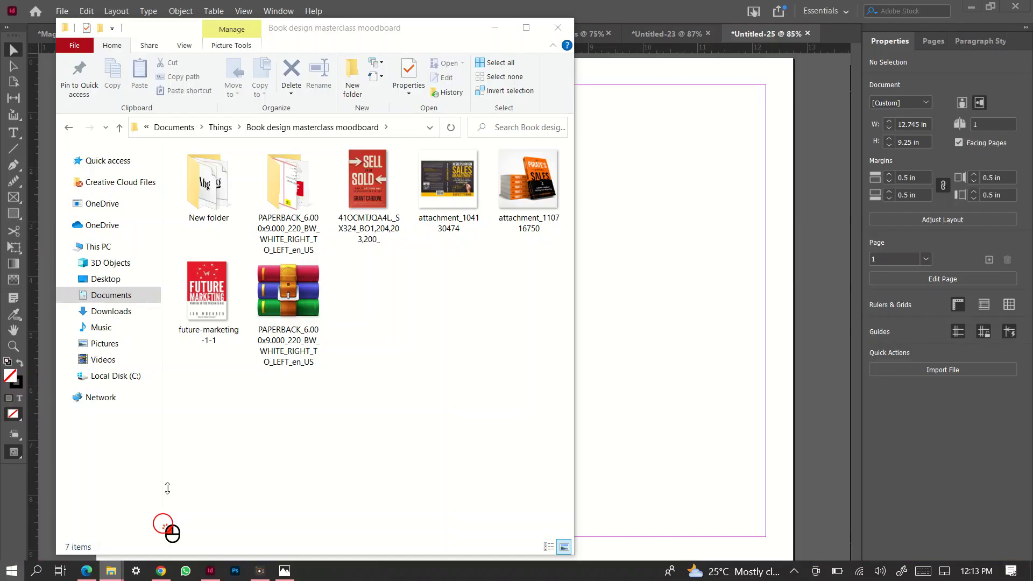
click(295, 201)
double_click(294, 201)
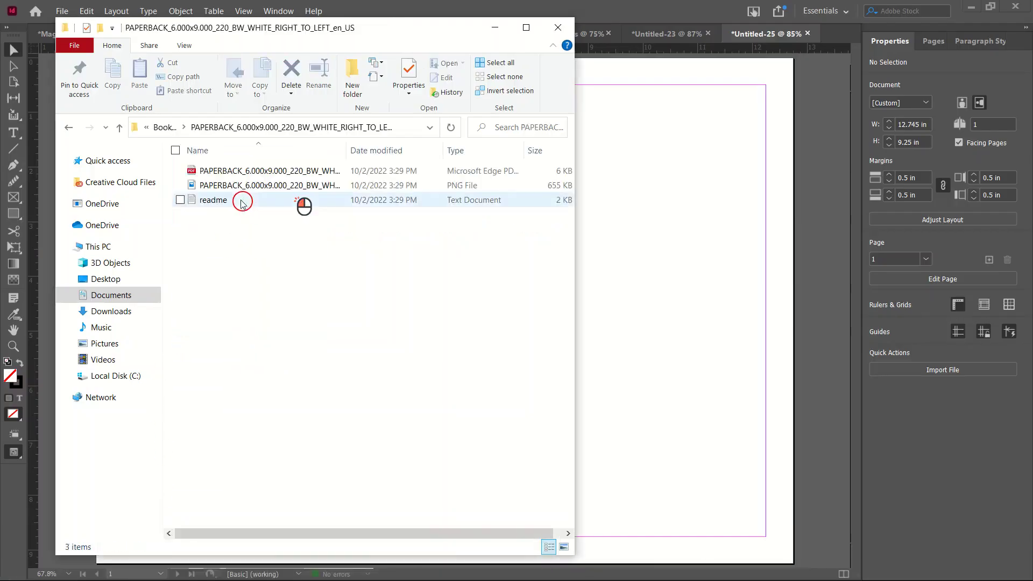
drag(233, 170, 773, 342)
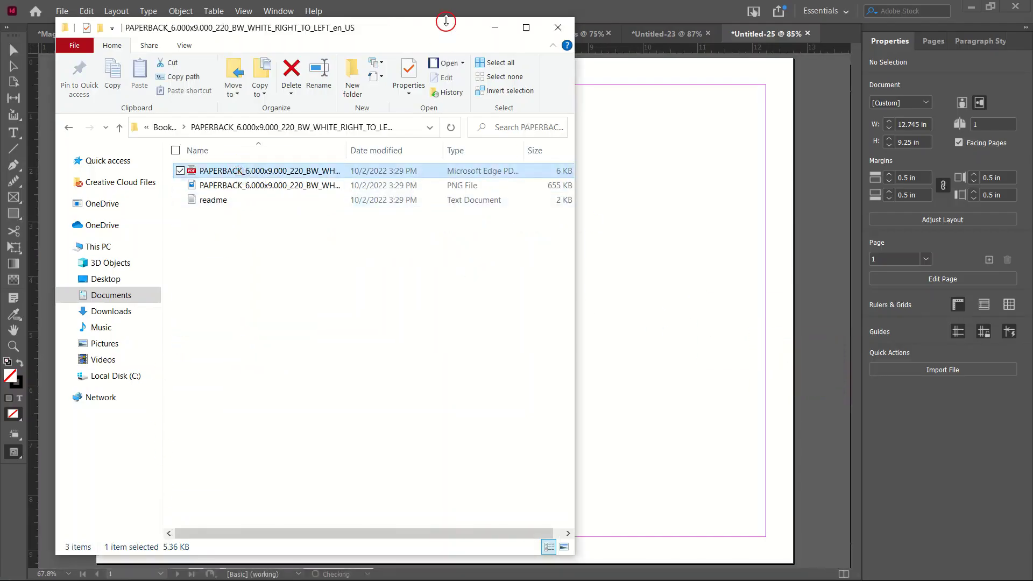
click(492, 27)
click(327, 164)
drag(393, 170, 163, 65)
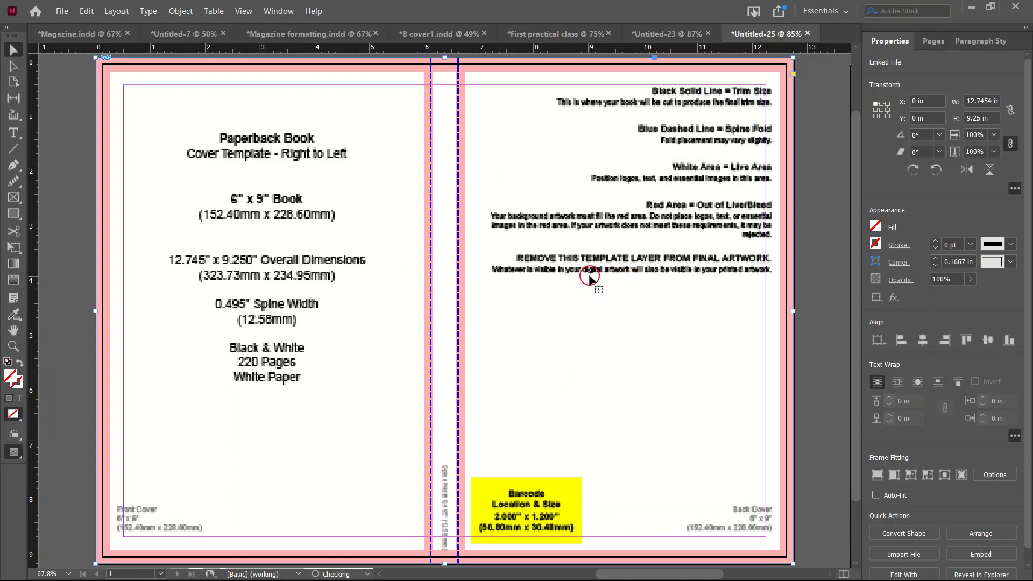
- Switch to the KDP Cover Calculator in the browser and examine the bleed, margin and barcode margin entries
key(super)
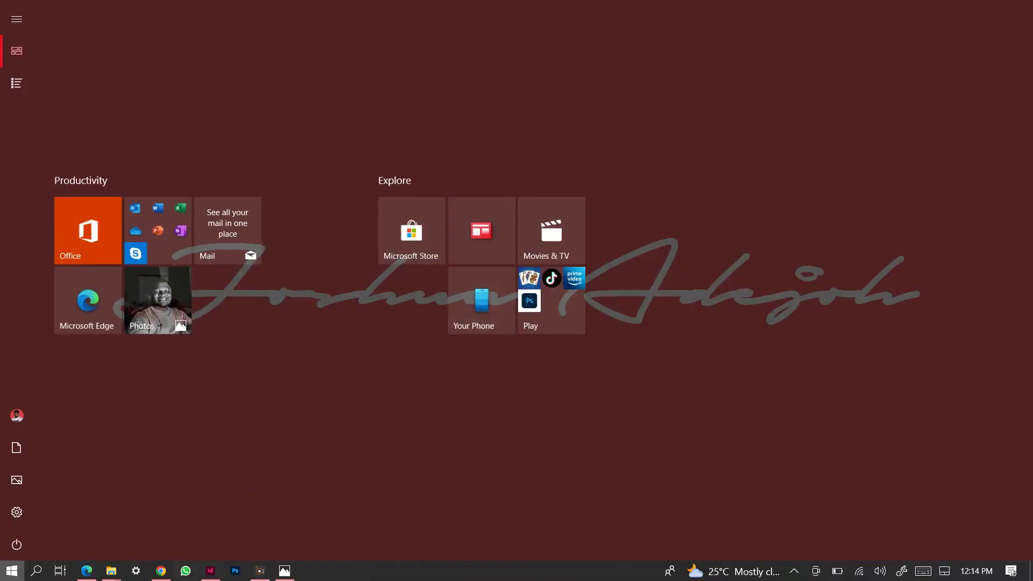
click(161, 571)
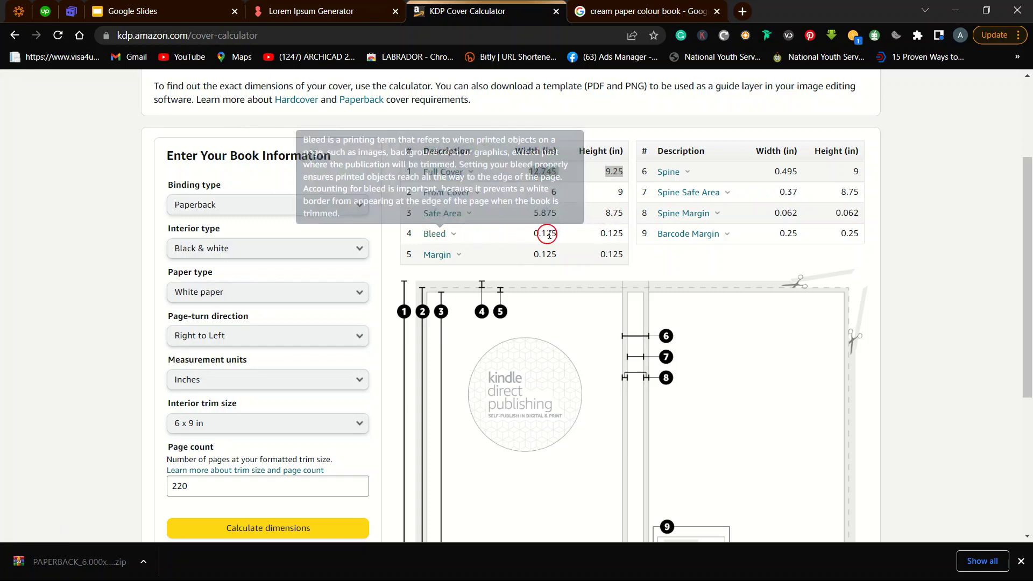
mouse_move(458, 262)
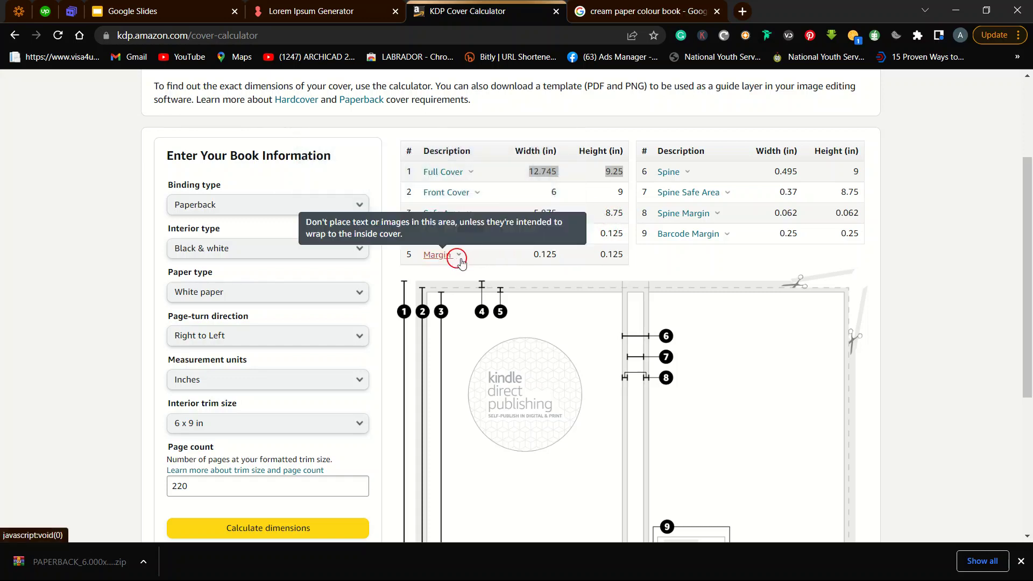
mouse_move(689, 241)
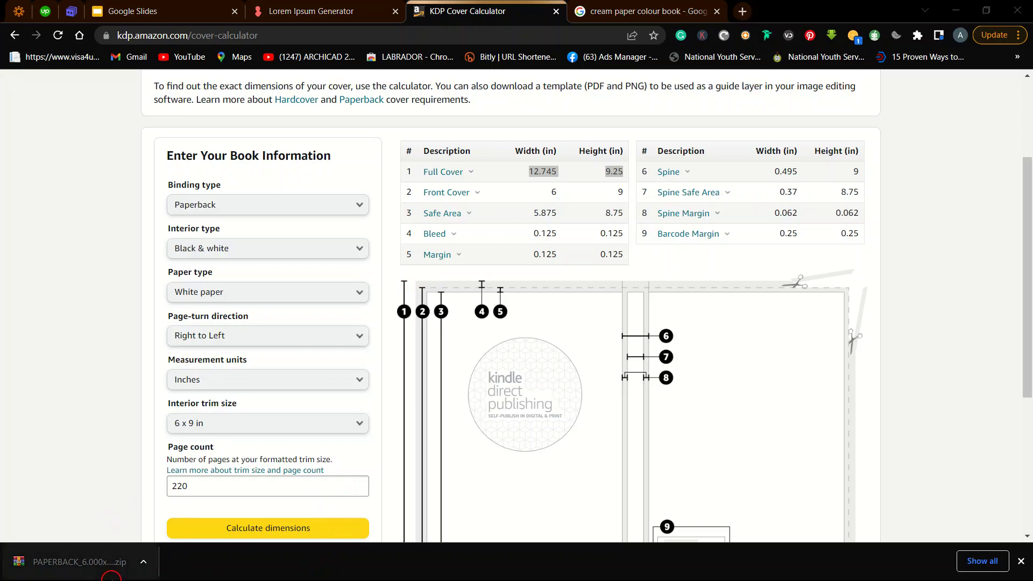
- Return to InDesign and start another new document setup in inches, with width 6 in and height 9 in
key(super)
click(209, 568)
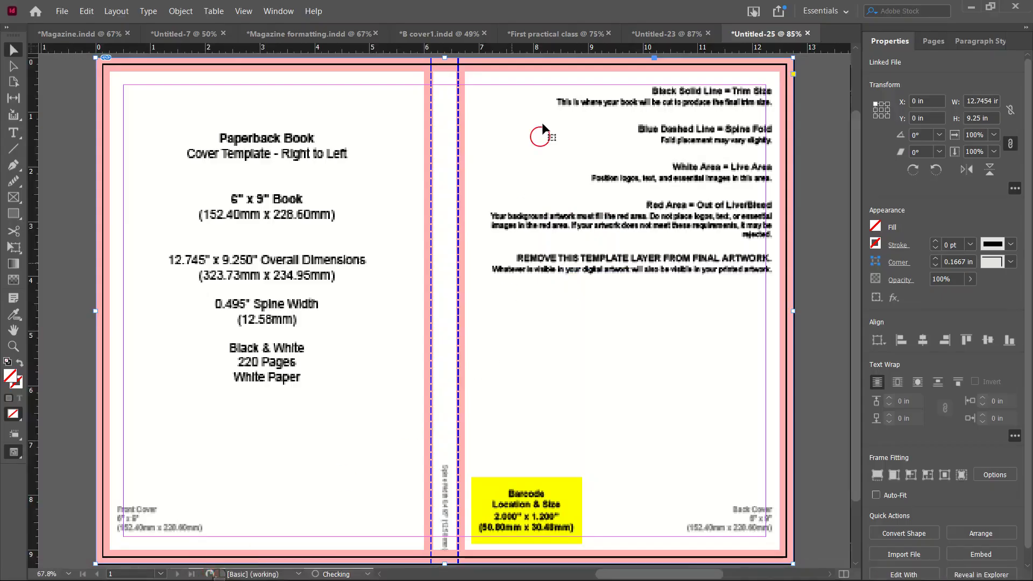
click(62, 11)
mouse_move(199, 27)
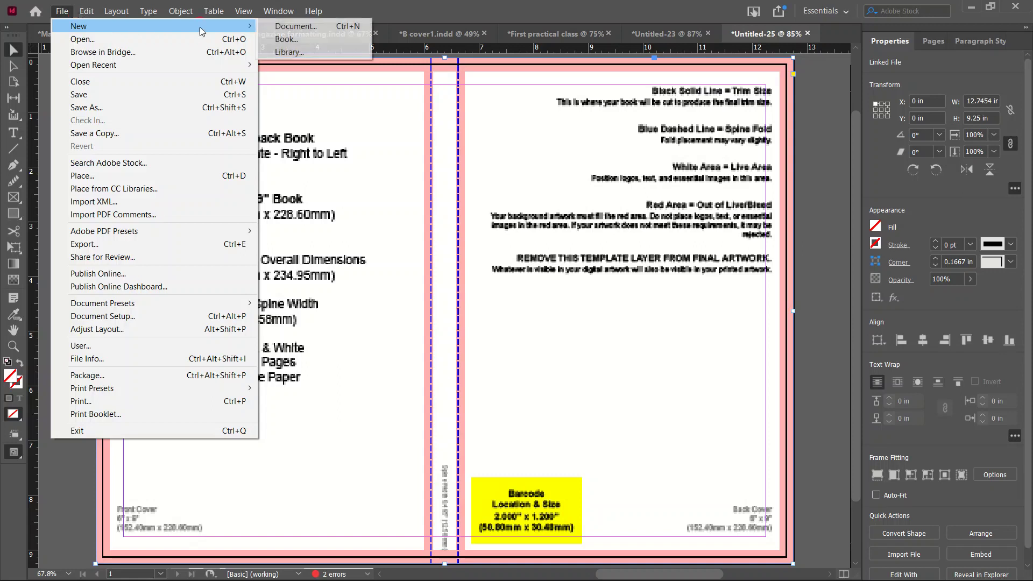
click(292, 25)
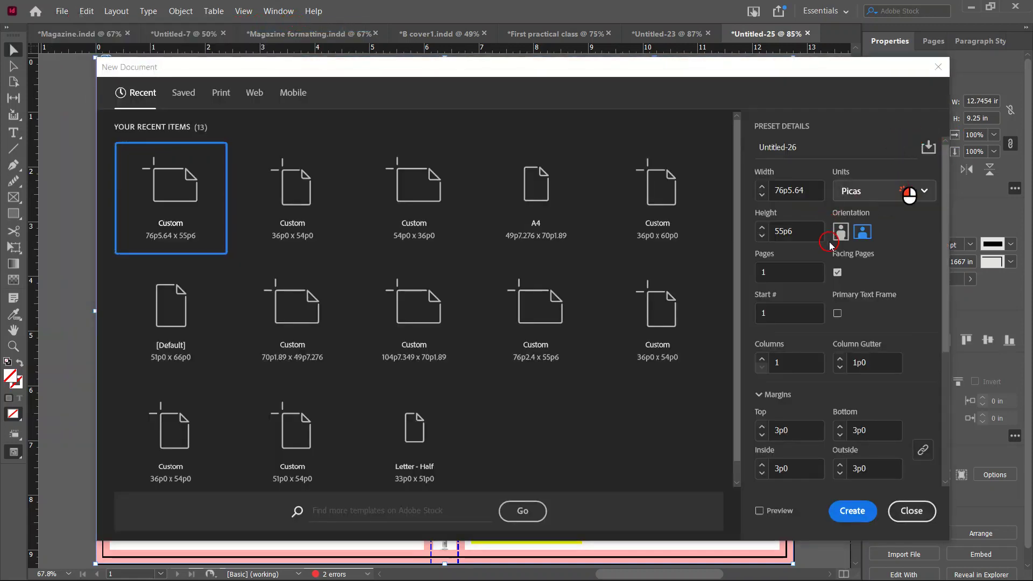
click(855, 271)
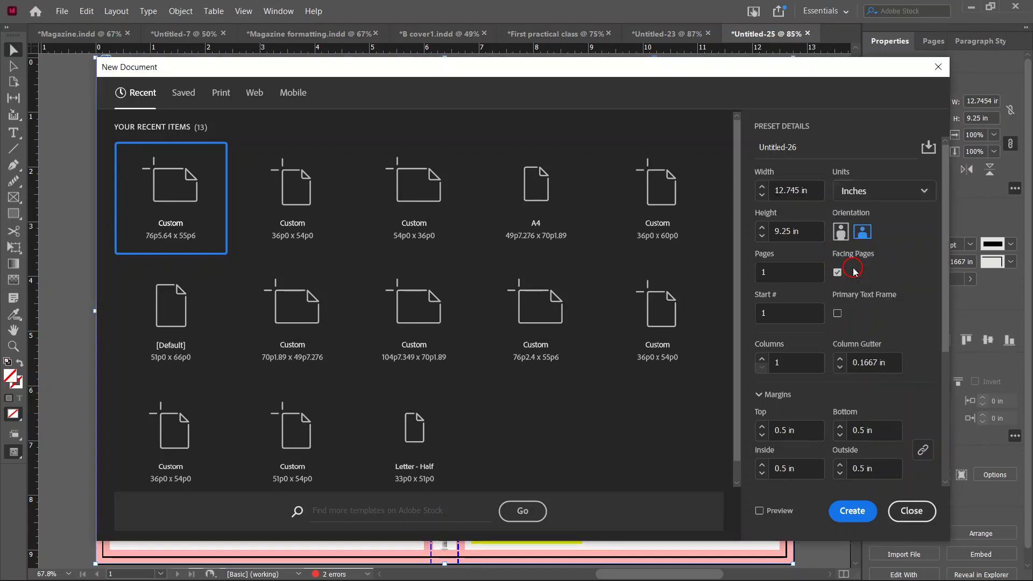
click(804, 191)
text(6)
click(790, 231)
text(9)
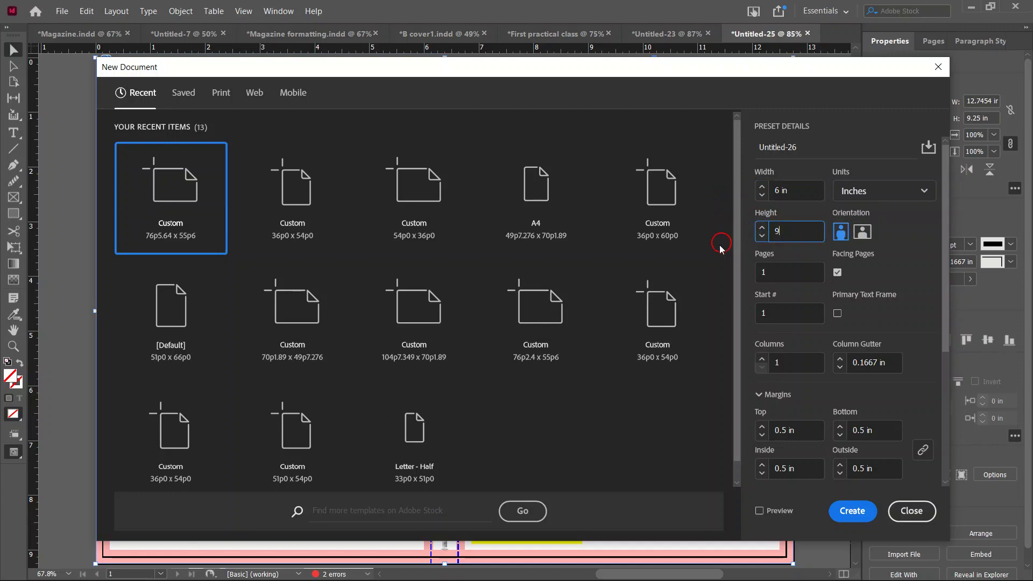
- Switch back to the KDP Cover Calculator in the browser to compare the front cover and full cover dimensions
key(super)
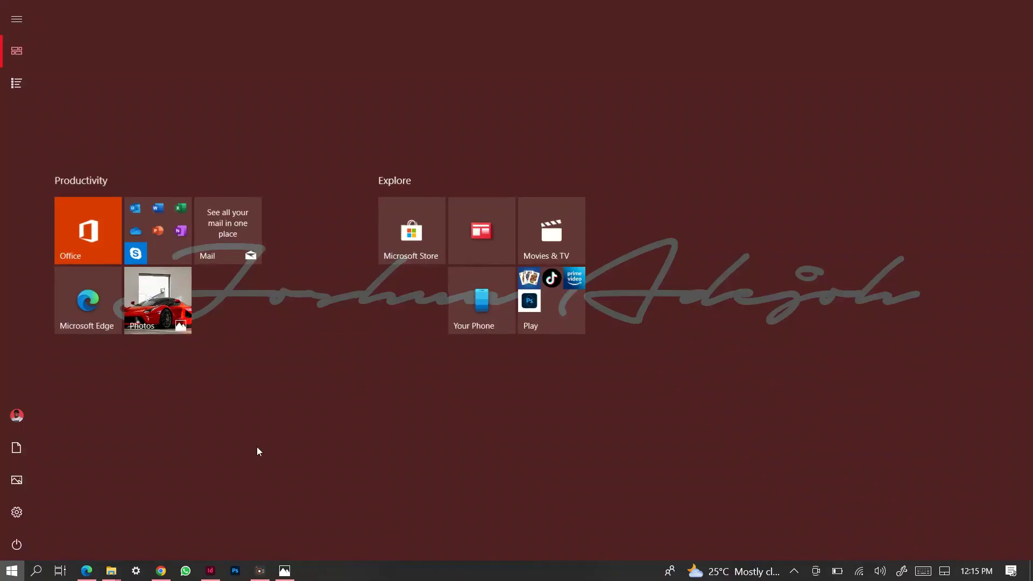
click(210, 570)
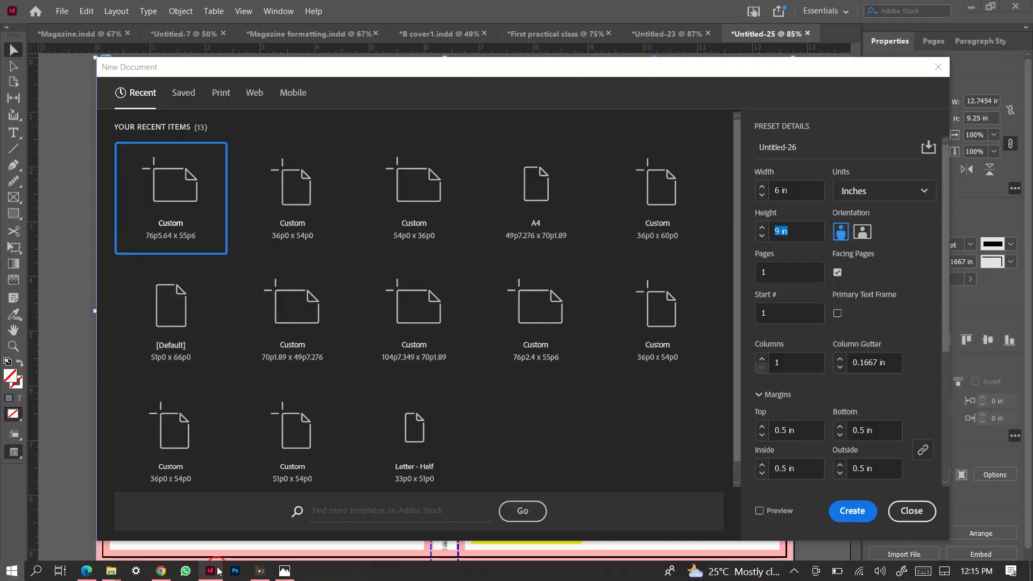
key(super)
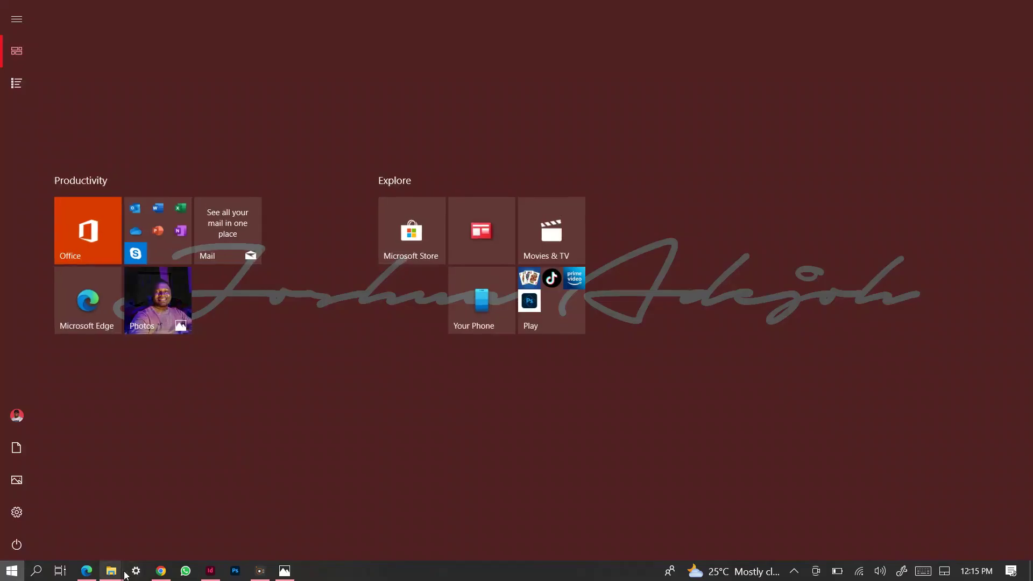
click(167, 572)
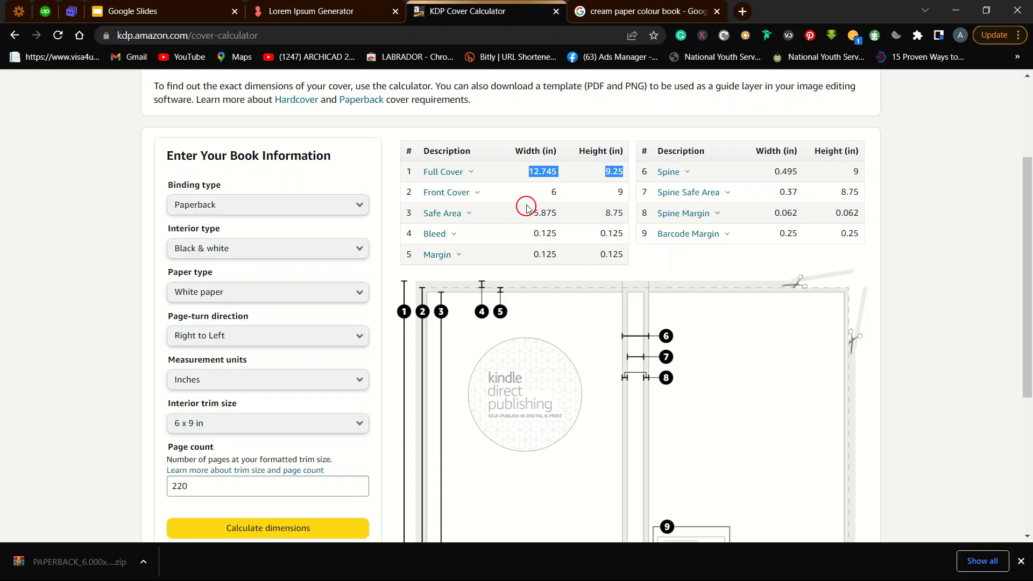
- Return to InDesign and set the new document's top, bottom, inside and outside margins to 125 in
key(super)
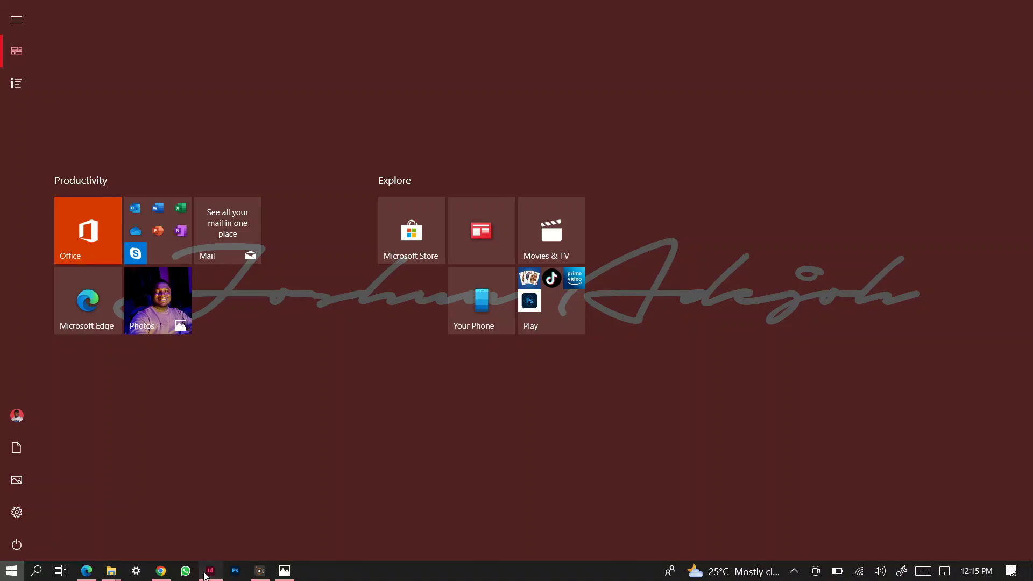
click(205, 576)
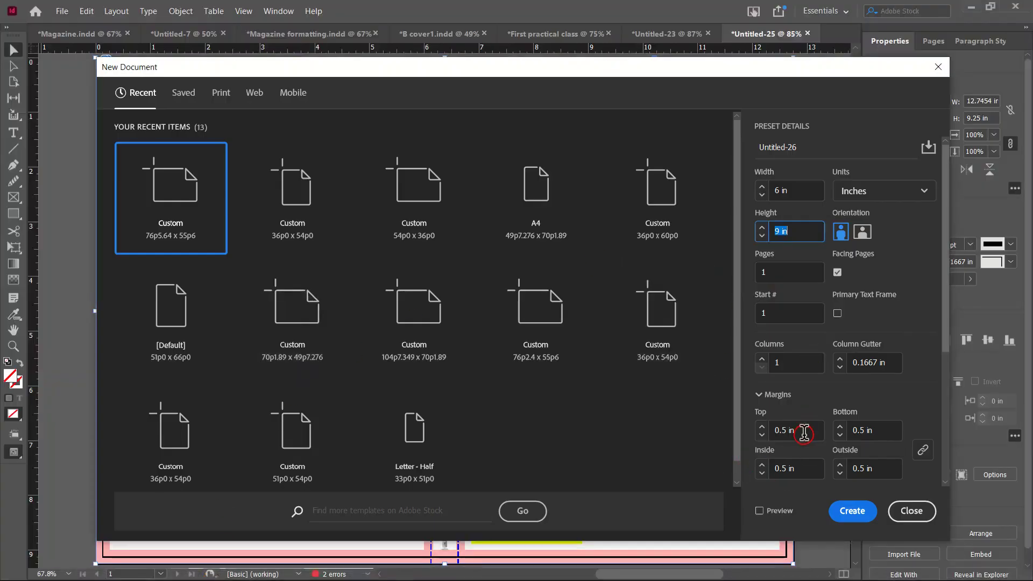
scroll(804, 433, down, 1)
click(810, 397)
text(0.)
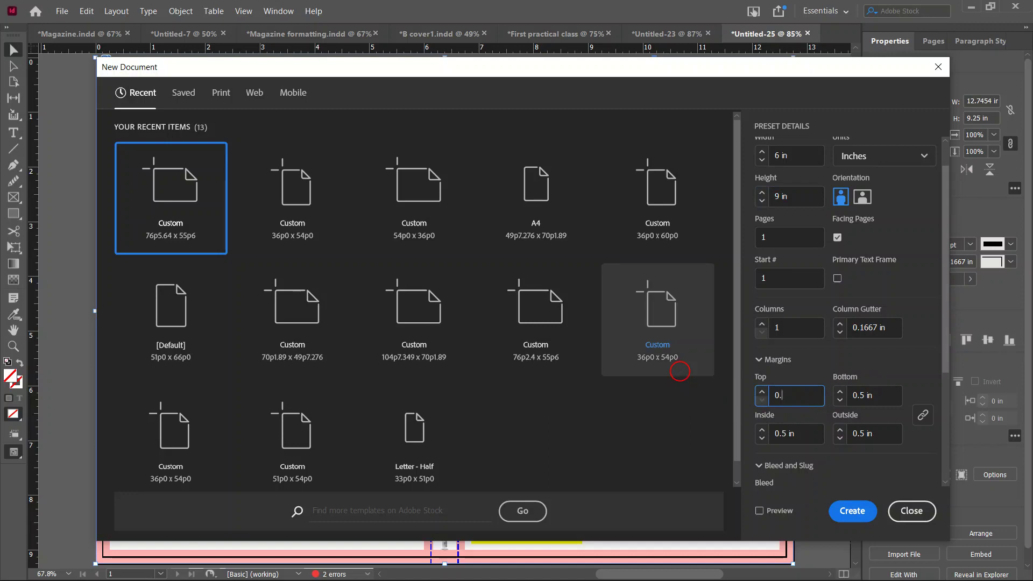
key(BackSpace)
key(BackSpace)
text(12)
key(Tab)
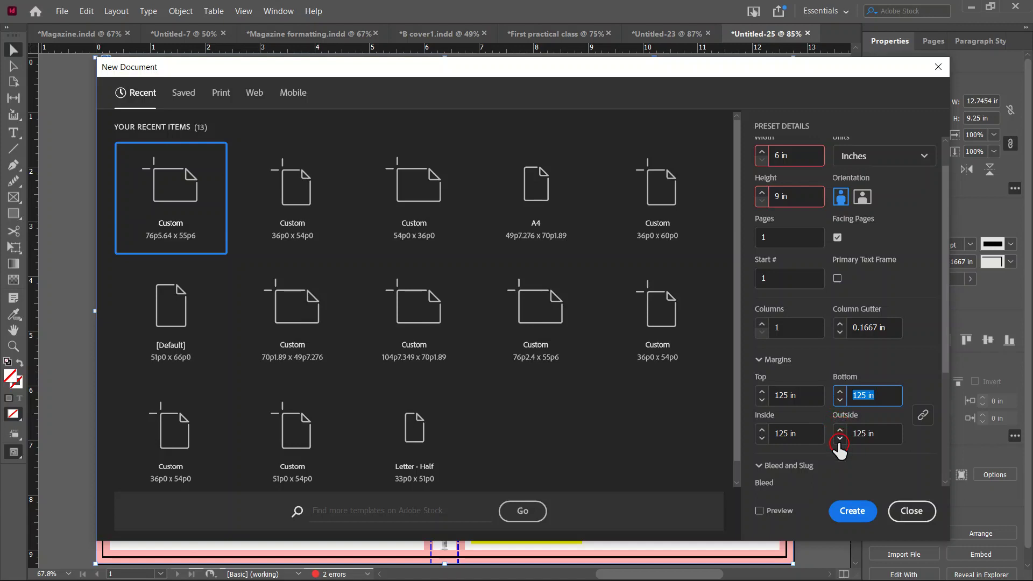
- Set the bleed to 0.125 in on all sides and create the 6 x 9 in document
scroll(826, 429, down, 1)
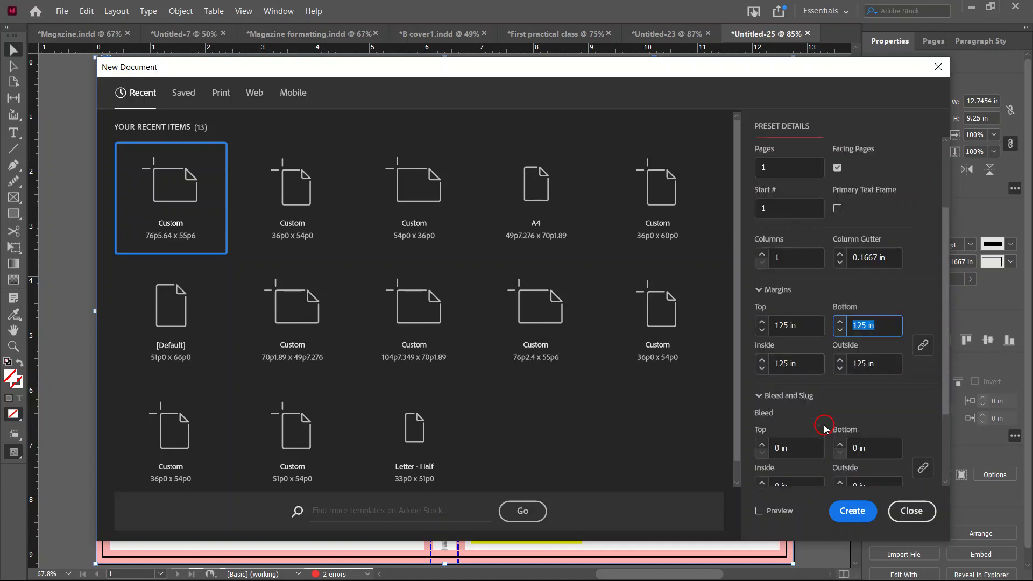
click(786, 448)
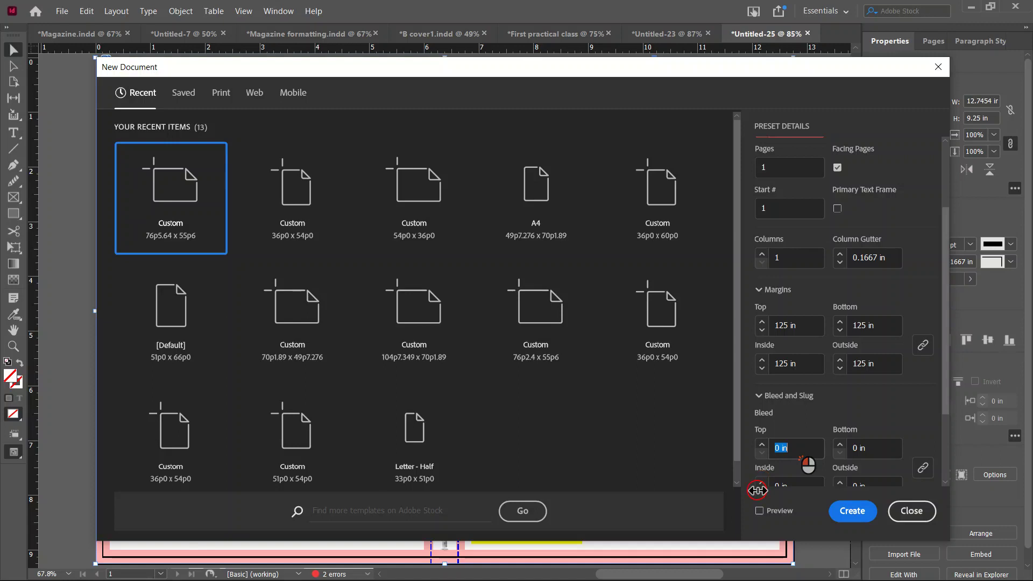
text(0.125)
key(Tab)
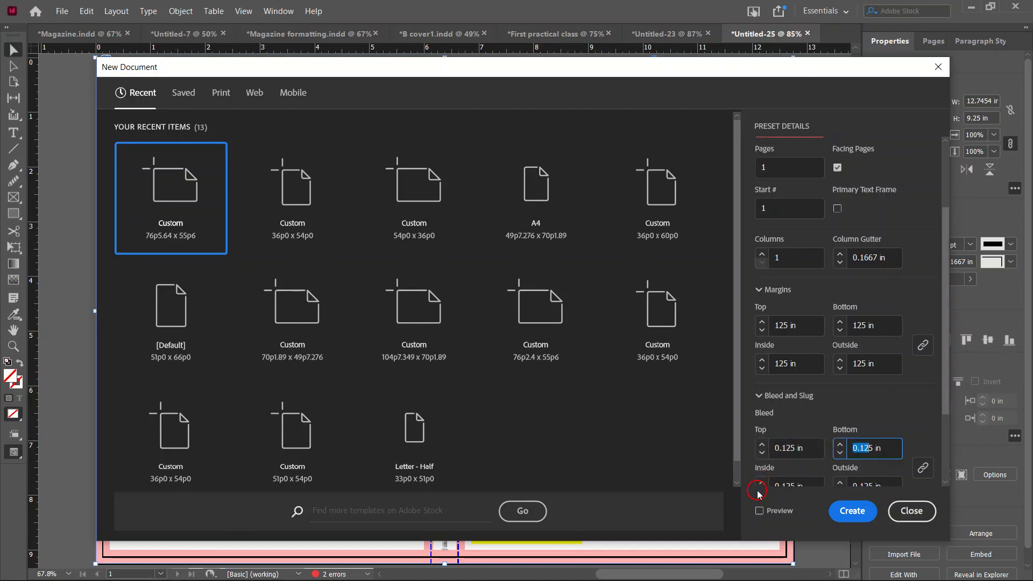
scroll(886, 413, down, 2)
scroll(887, 413, up, 6)
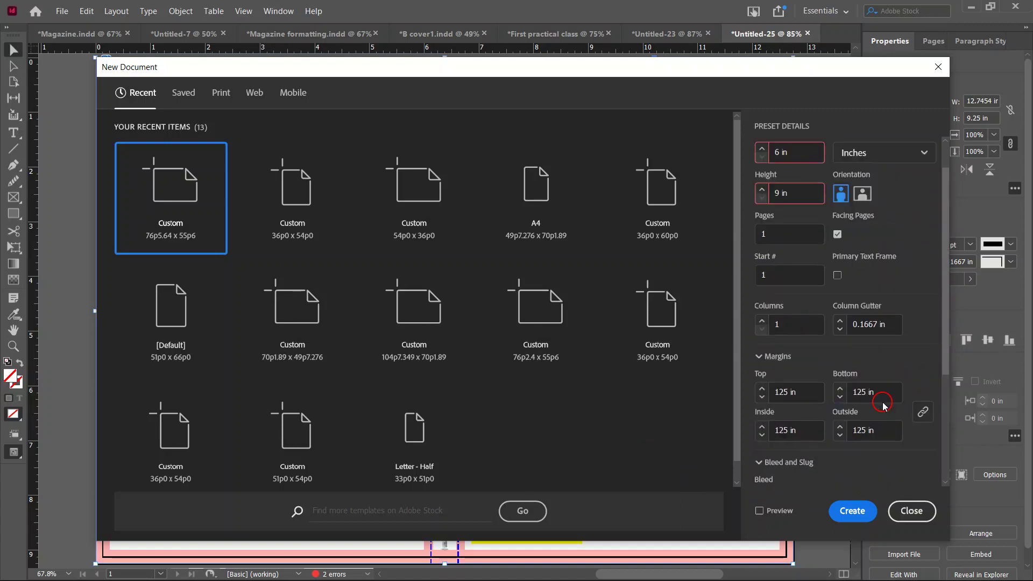
click(861, 511)
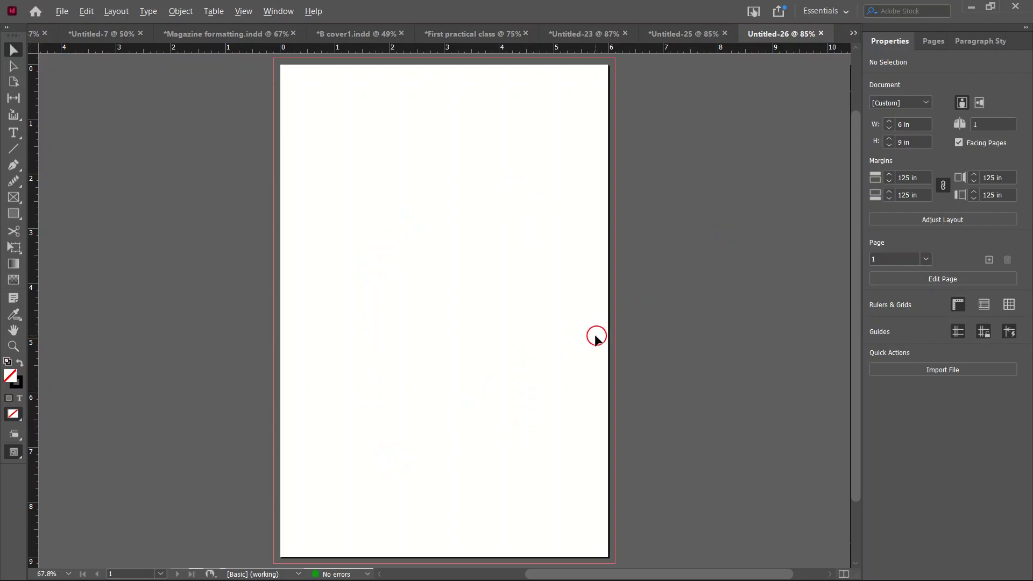
- Inspect the page and bleed edges of the new 6 x 9 in document, and close that document
scroll(595, 336, up, 4)
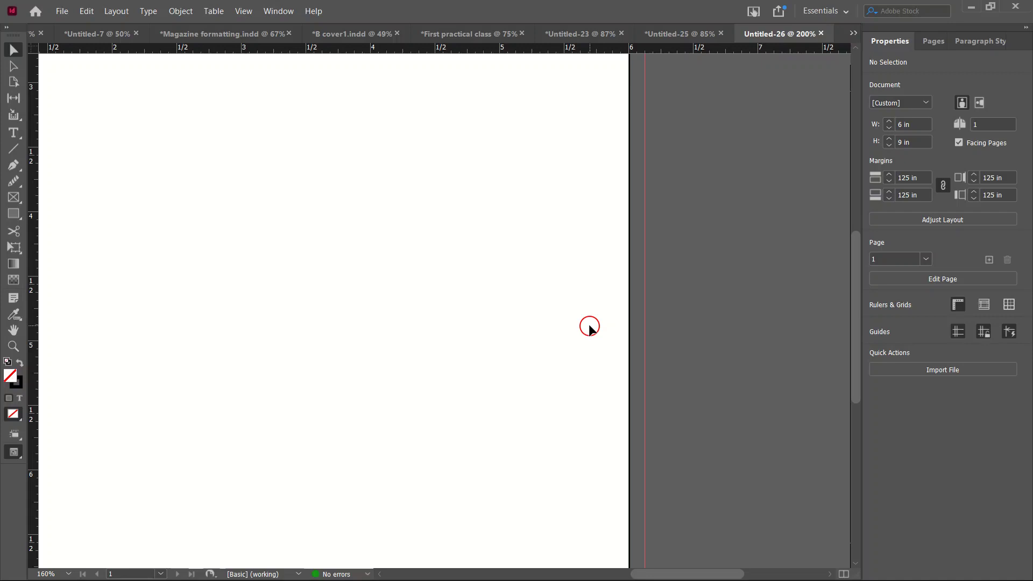
scroll(590, 327, down, 2)
scroll(510, 247, down, 3)
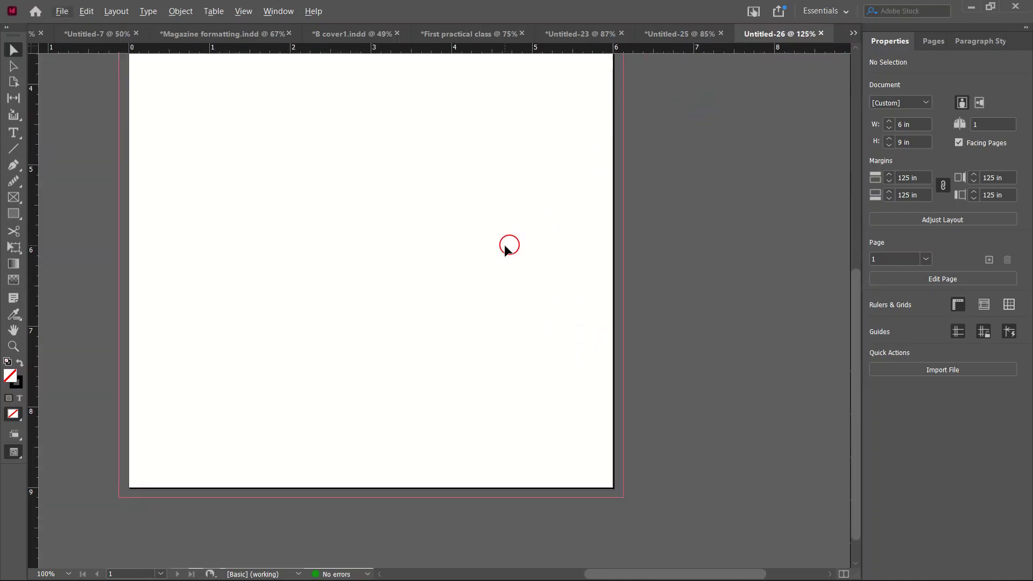
scroll(381, 328, down, 1)
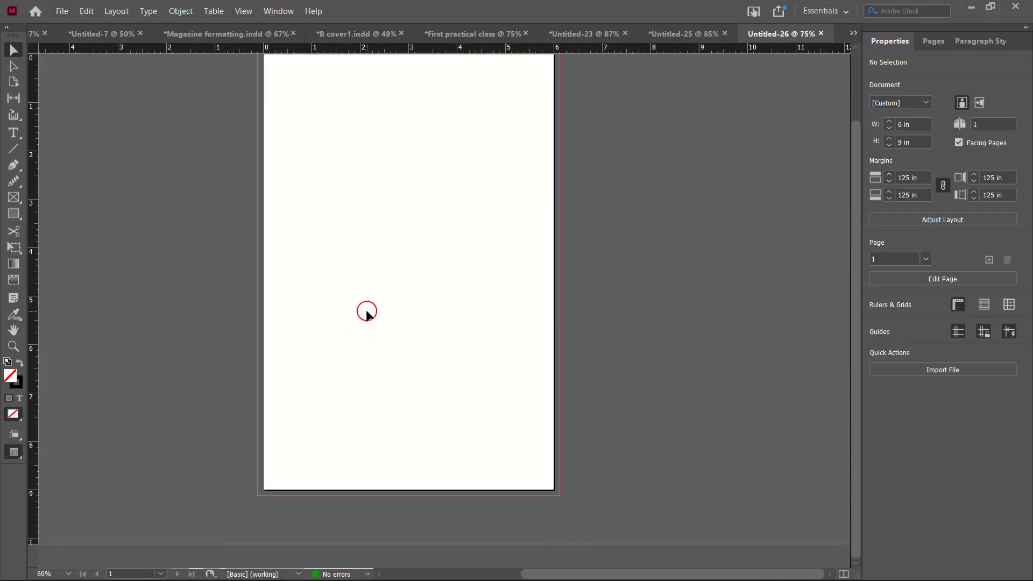
scroll(371, 304, up, 3)
scroll(509, 272, down, 3)
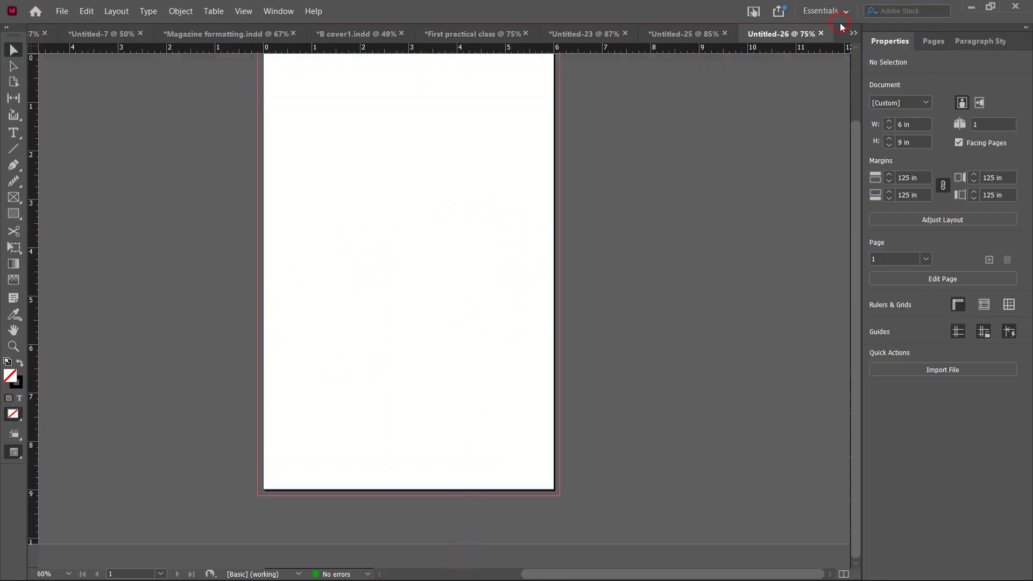
click(822, 33)
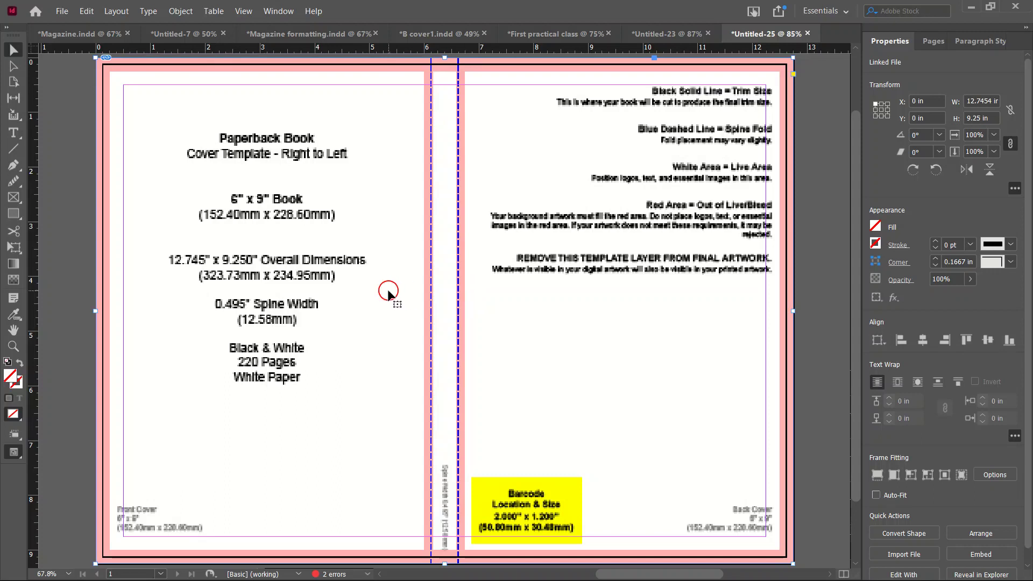
- Draw a rectangle about 6.125 x 9.25 in over the template's back cover and fill it with the cyan C=100 M=0 Y=0 K=0 swatch
click(10, 214)
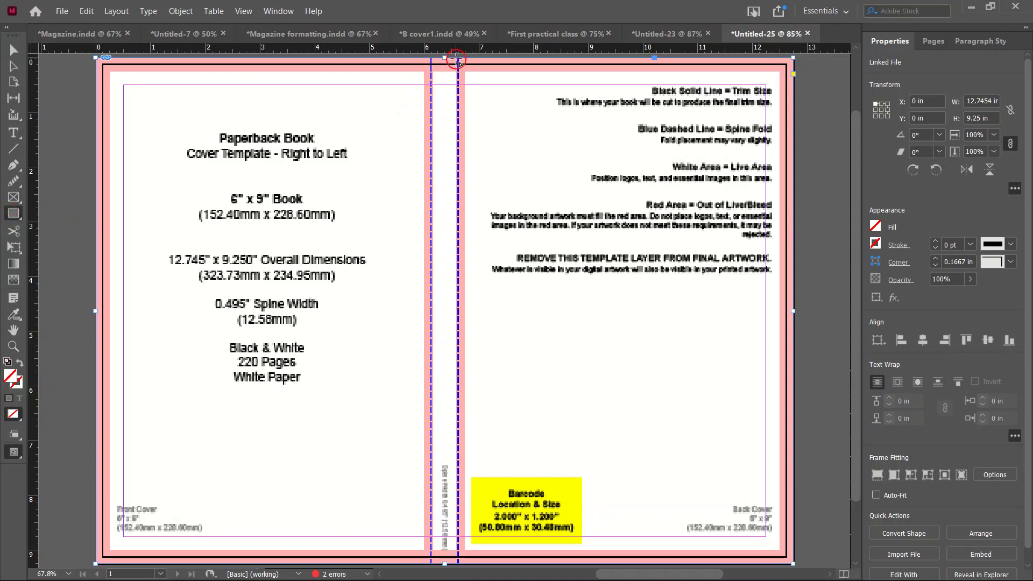
scroll(458, 60, up, 2)
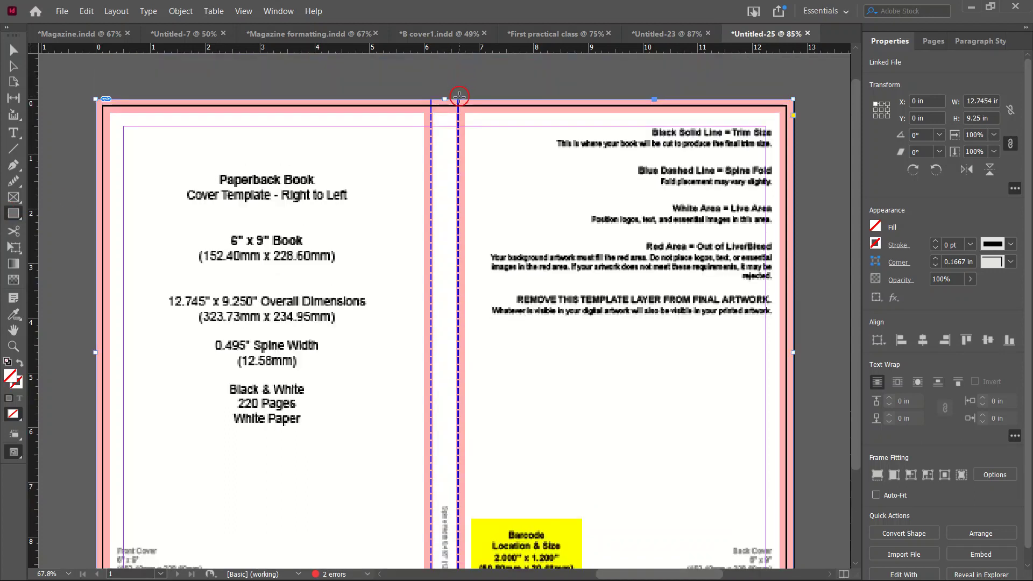
drag(459, 98, 793, 529)
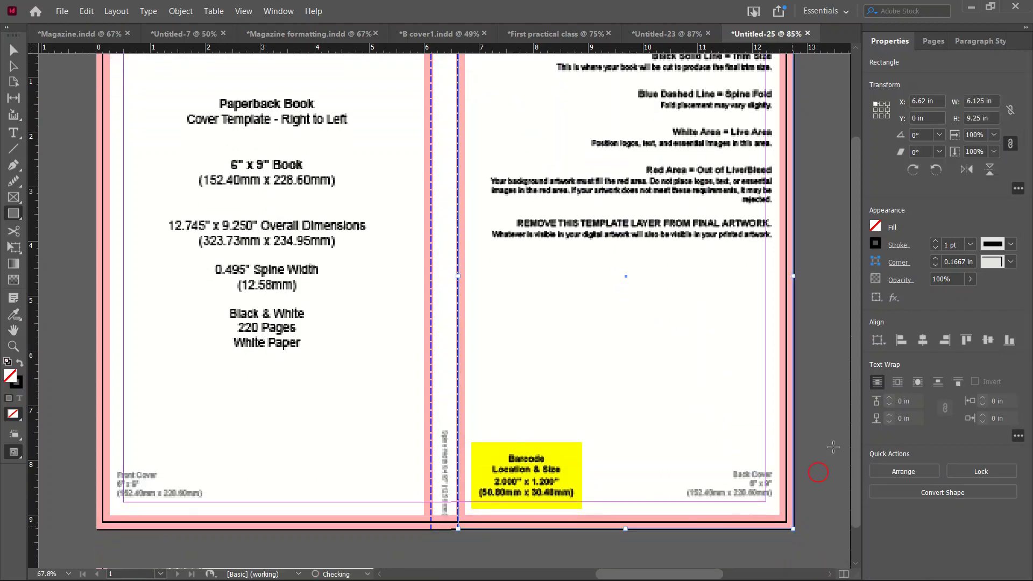
click(876, 226)
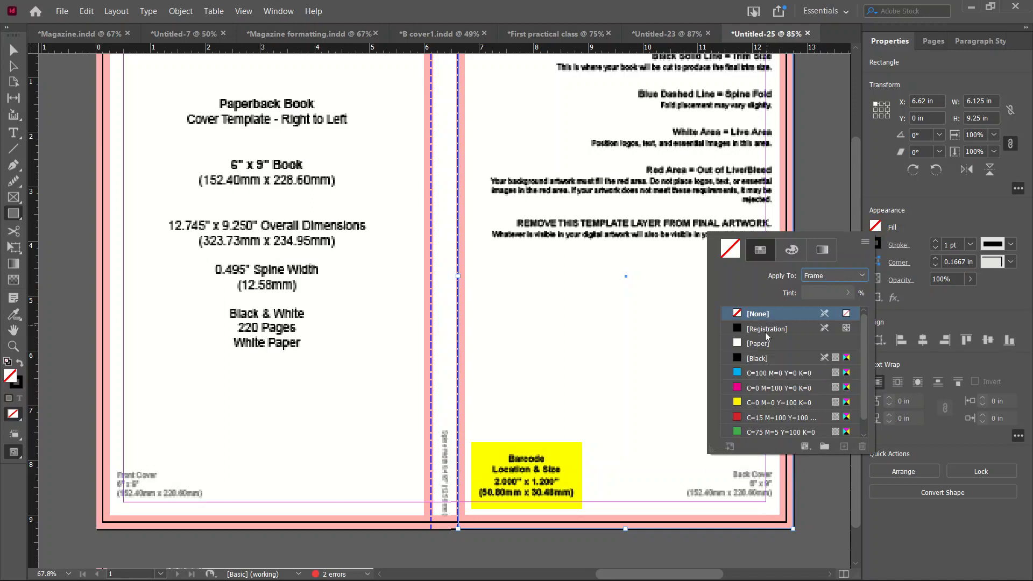
click(750, 372)
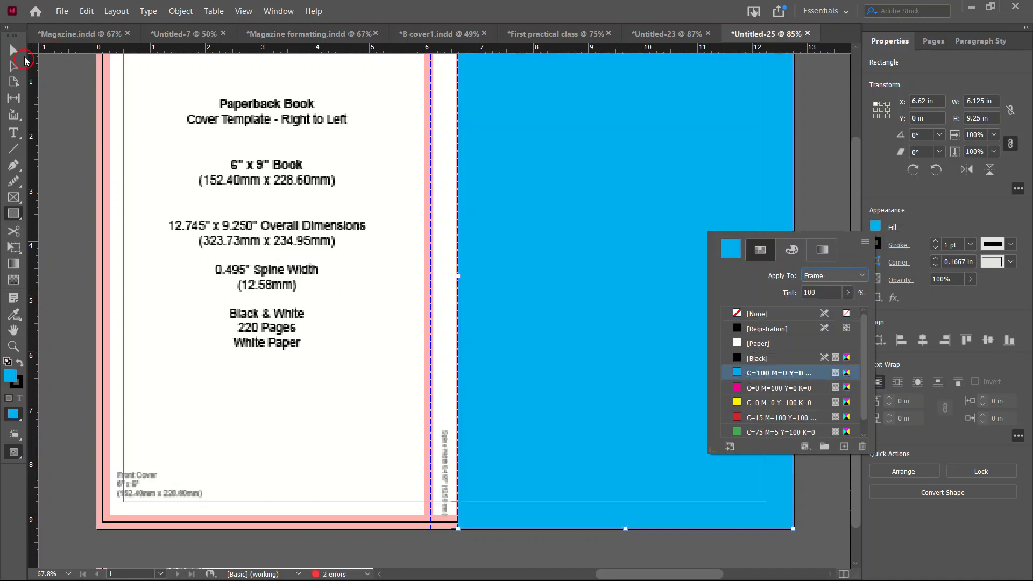
click(14, 50)
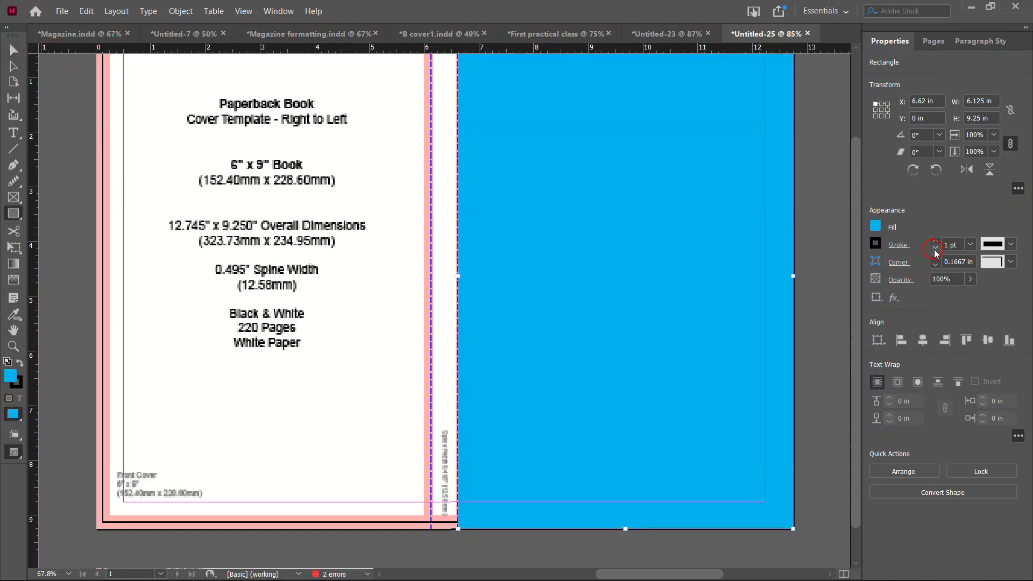
- Set the cyan rectangle's stroke weight to 0 pt and deselect it
click(971, 245)
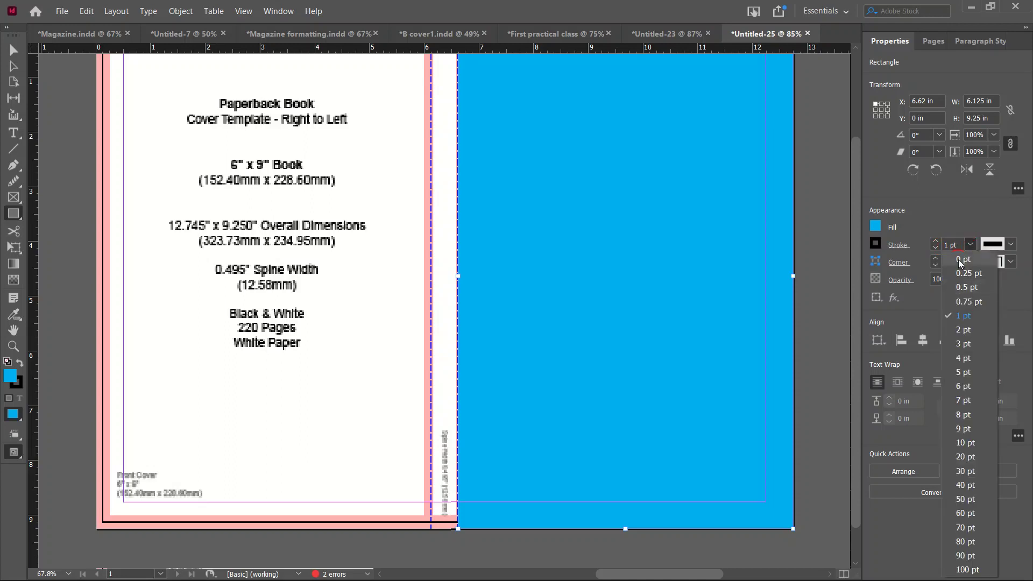
click(946, 259)
click(14, 50)
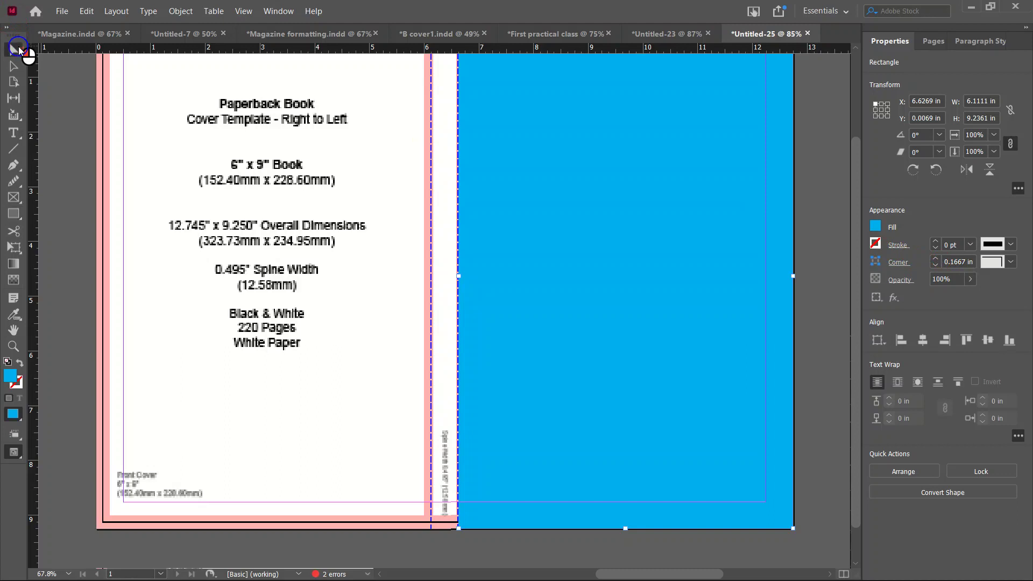
click(12, 52)
click(51, 86)
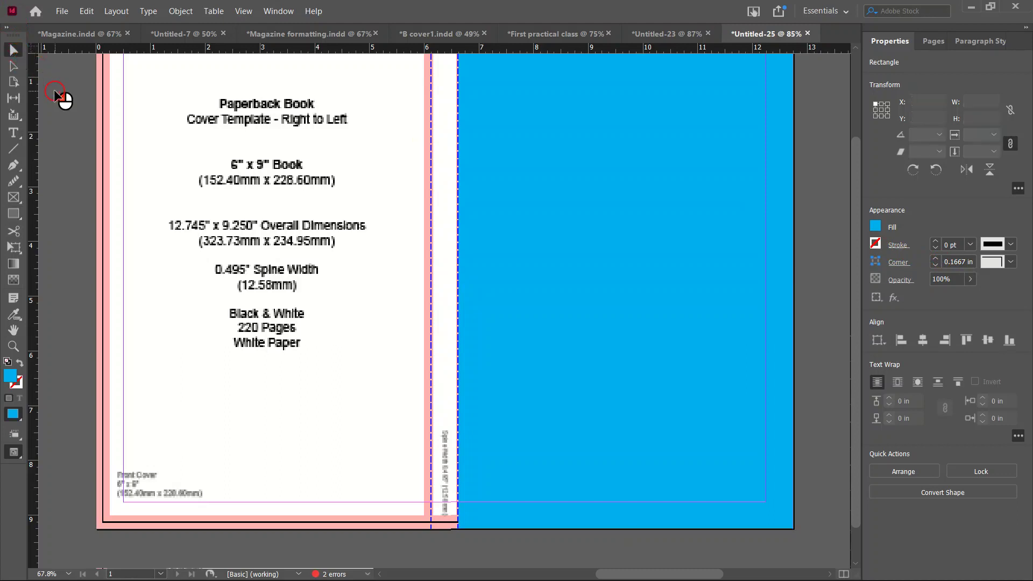
click(995, 246)
- Reselect the cyan rectangle and extend its bottom edge to the page edge, for a height of about 9.243 in
click(769, 221)
scroll(751, 246, down, 1)
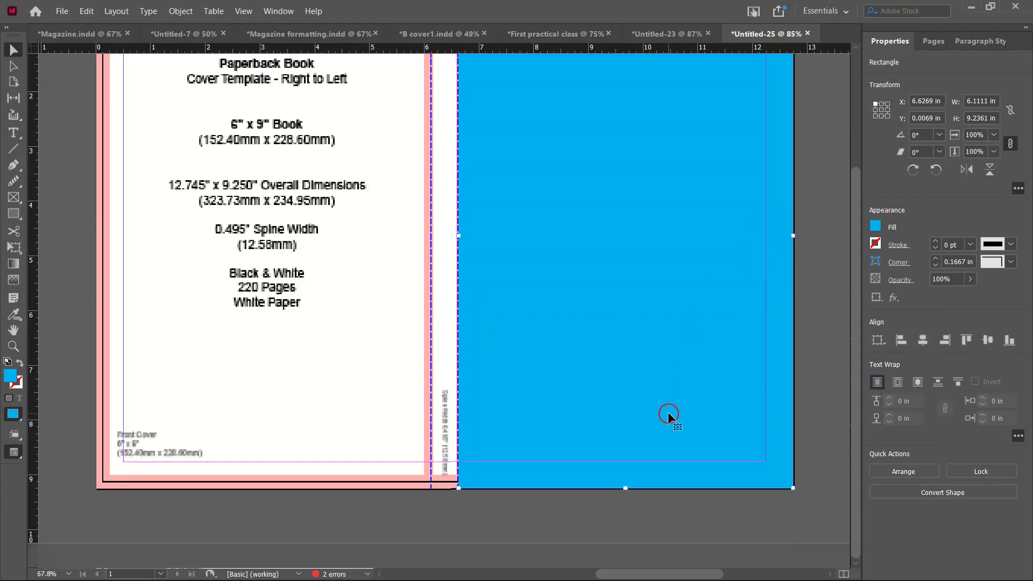
alt+scroll(624, 525, up, 8)
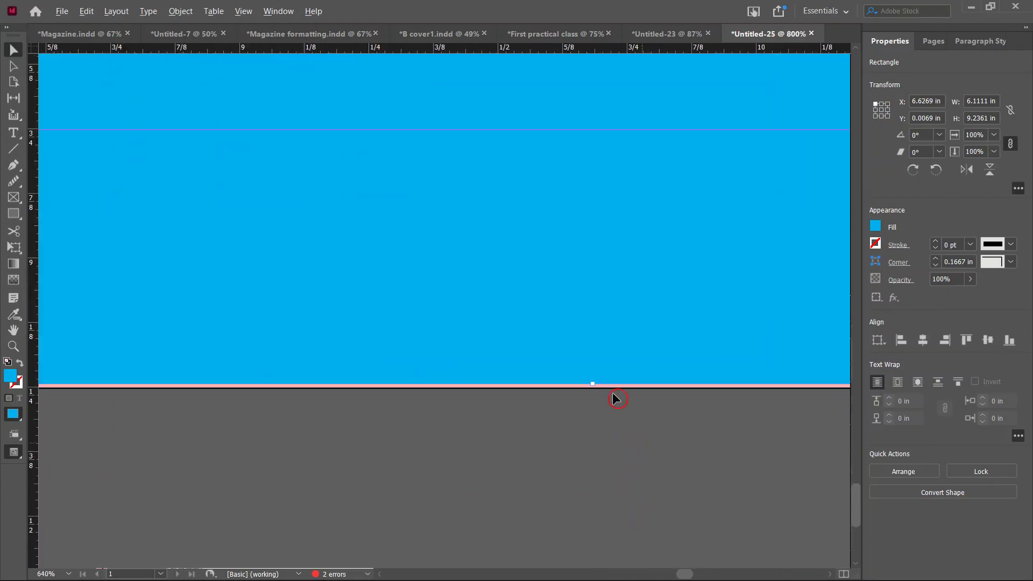
scroll(607, 388, up, 5)
drag(546, 362, 549, 380)
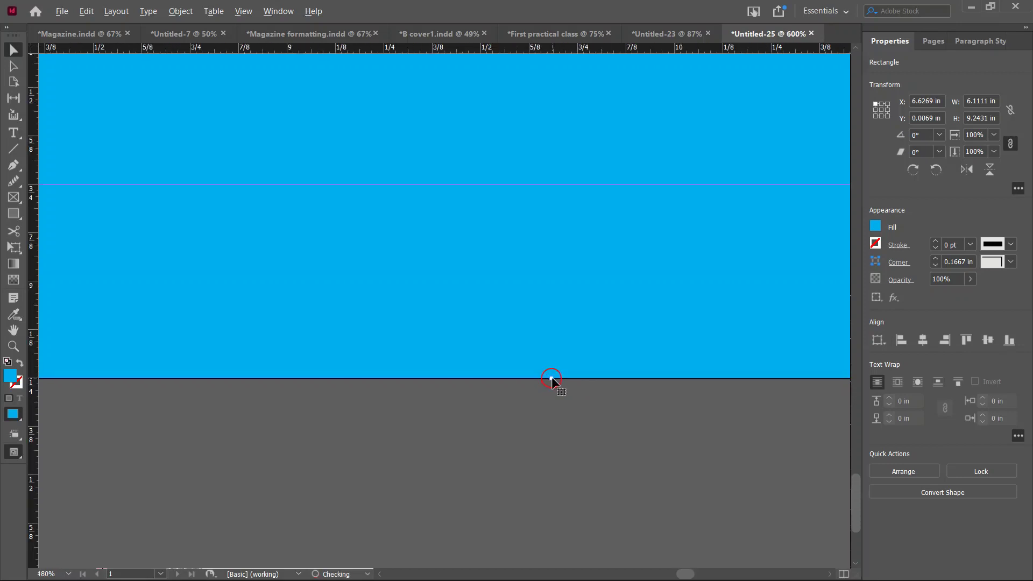
- Extend the cyan rectangle's right edge to the page edge, for a width of about 6.118 in
key(ctrl+1)
scroll(841, 146, up, 3)
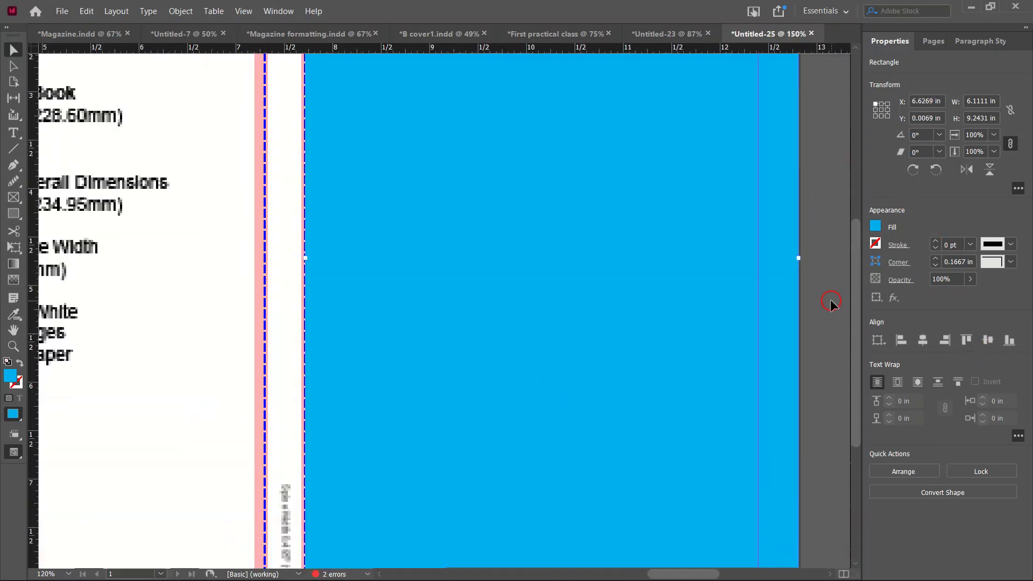
scroll(831, 303, up, 8)
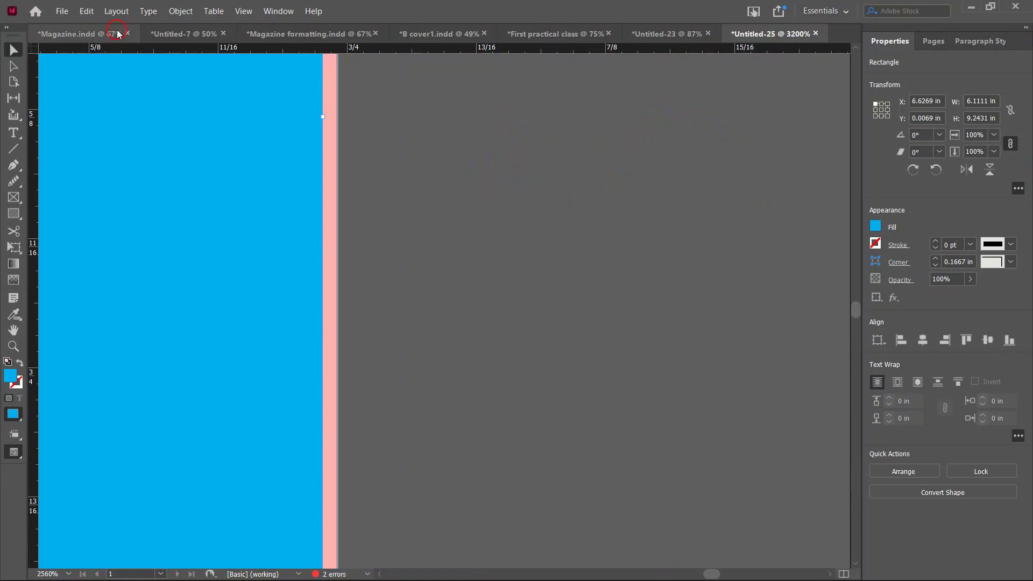
drag(323, 116, 337, 127)
scroll(113, 210, down, 8)
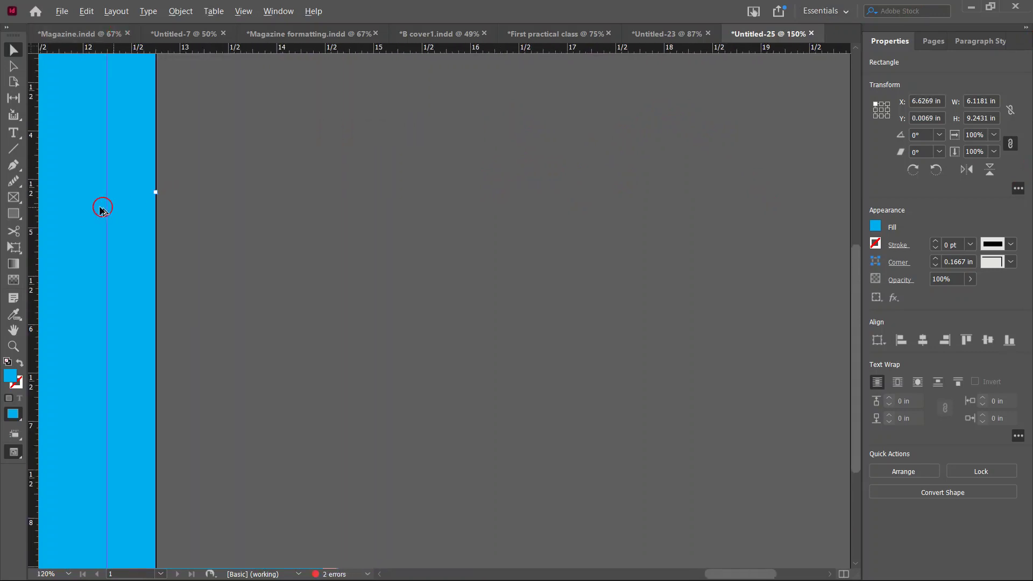
- Extend the cyan rectangle's top edge to the page edge at Y 0 in, giving a height of 9.25 in
scroll(92, 208, down, 3)
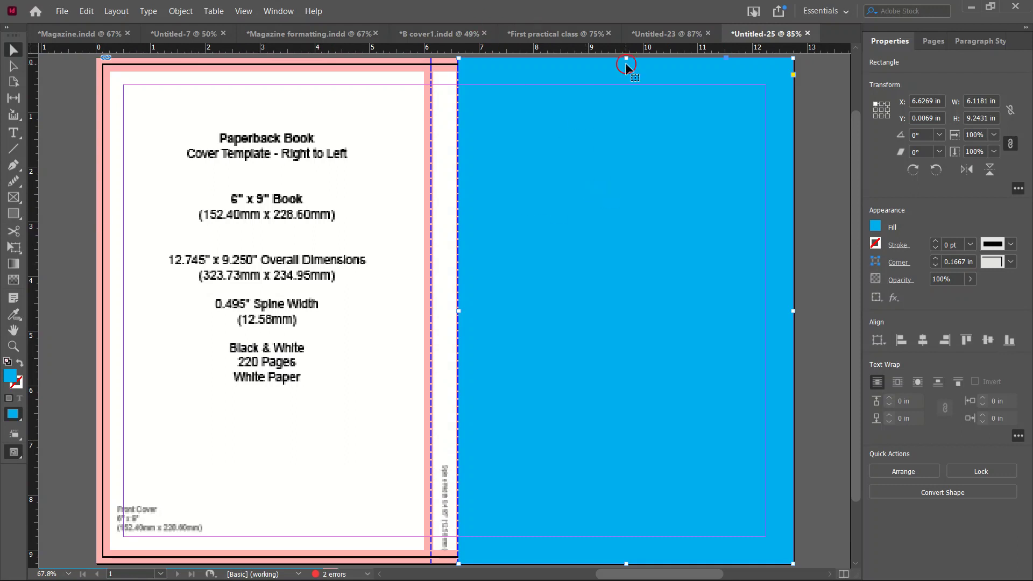
scroll(626, 64, up, 8)
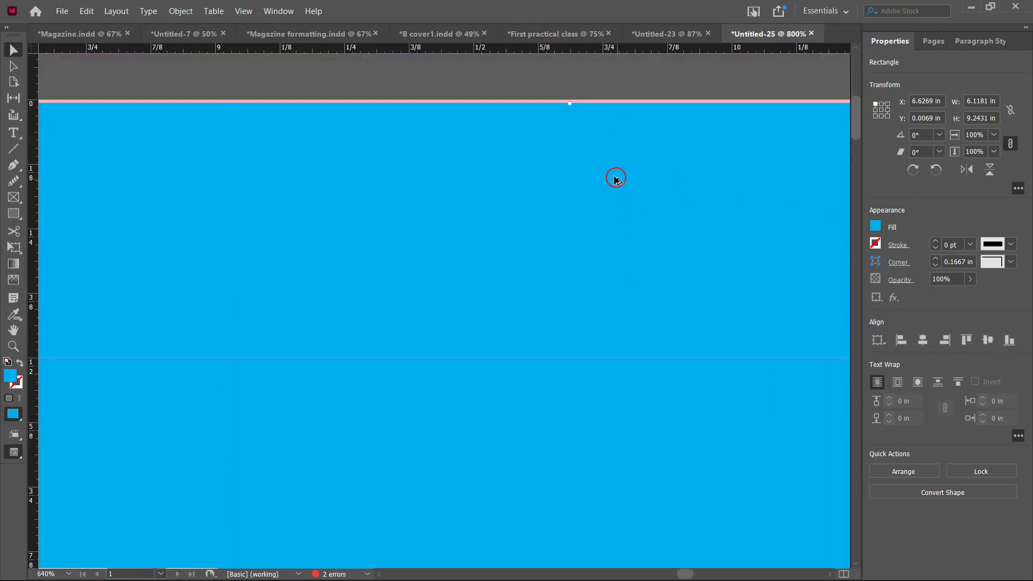
scroll(557, 102, up, 2)
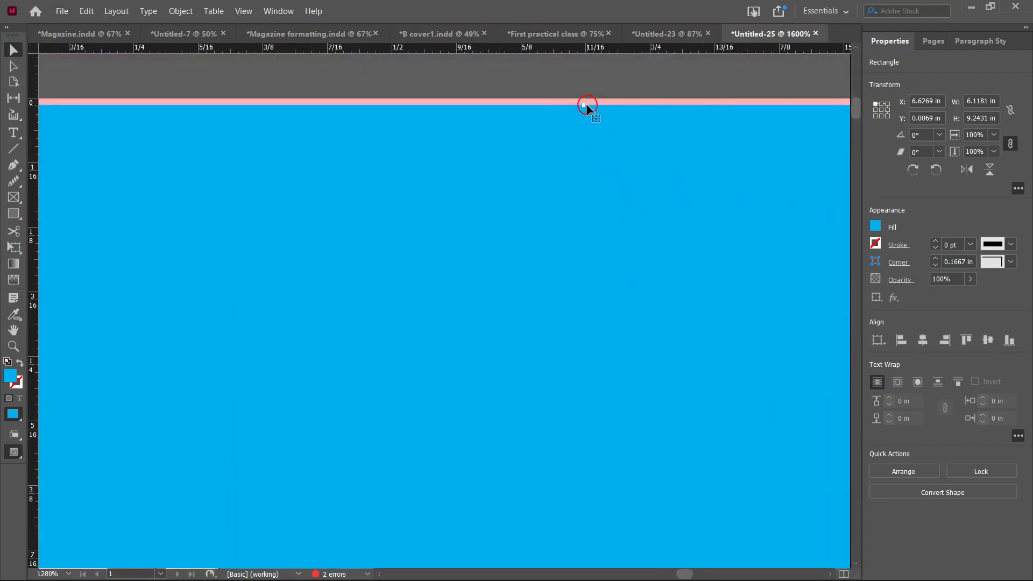
drag(584, 105, 591, 106)
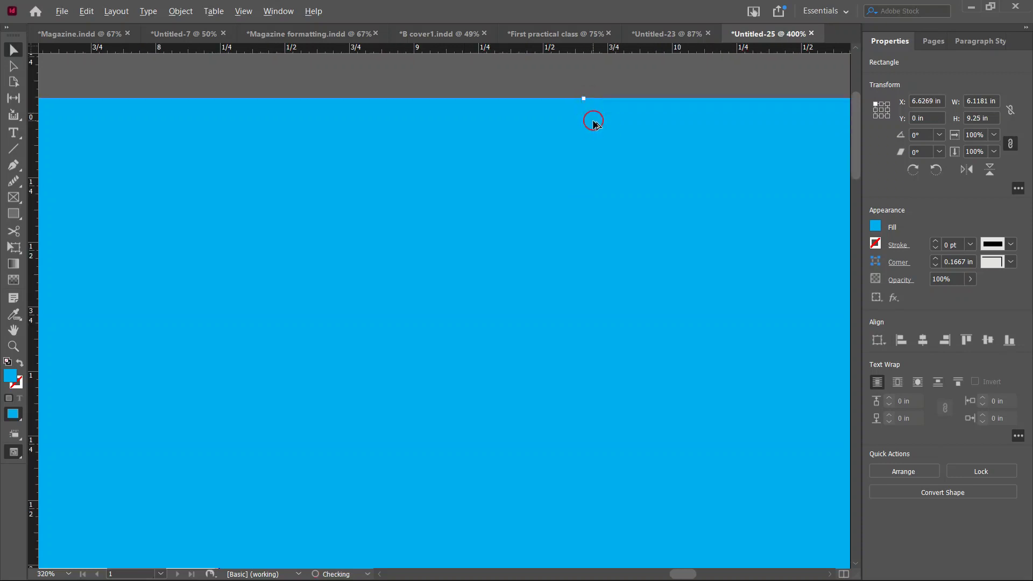
key(ctrl+1)
scroll(435, 307, down, 3)
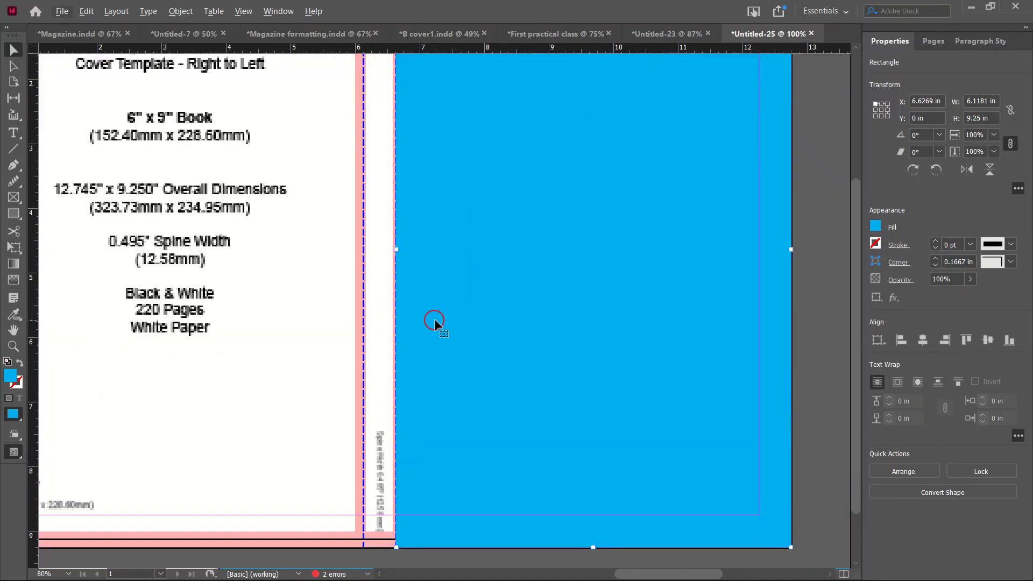
key(ctrl+0)
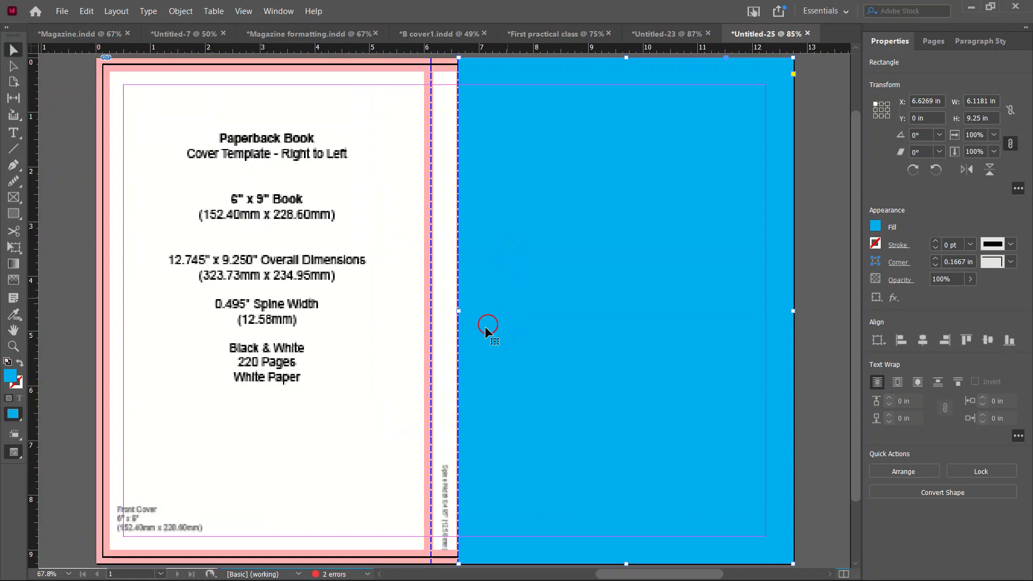
- Extend the cyan rectangle's left edge into the spine strip, for a width of about 6.155 in
key(ctrl+2)
mouse_move(505, 243)
mouse_down()
mouse_move(532, 248)
mouse_move(500, 244)
mouse_up()
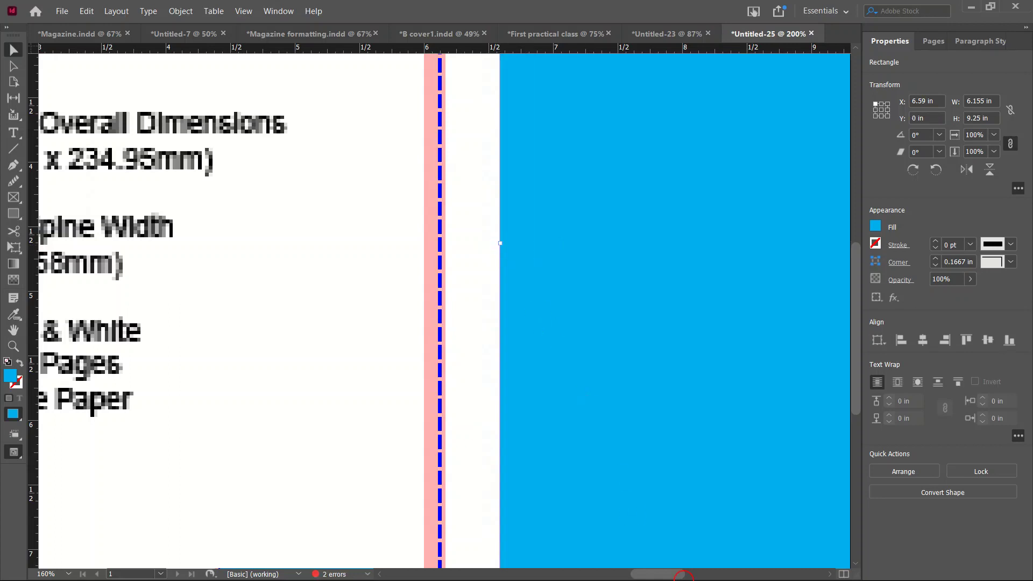
scroll(629, 364, down, 3)
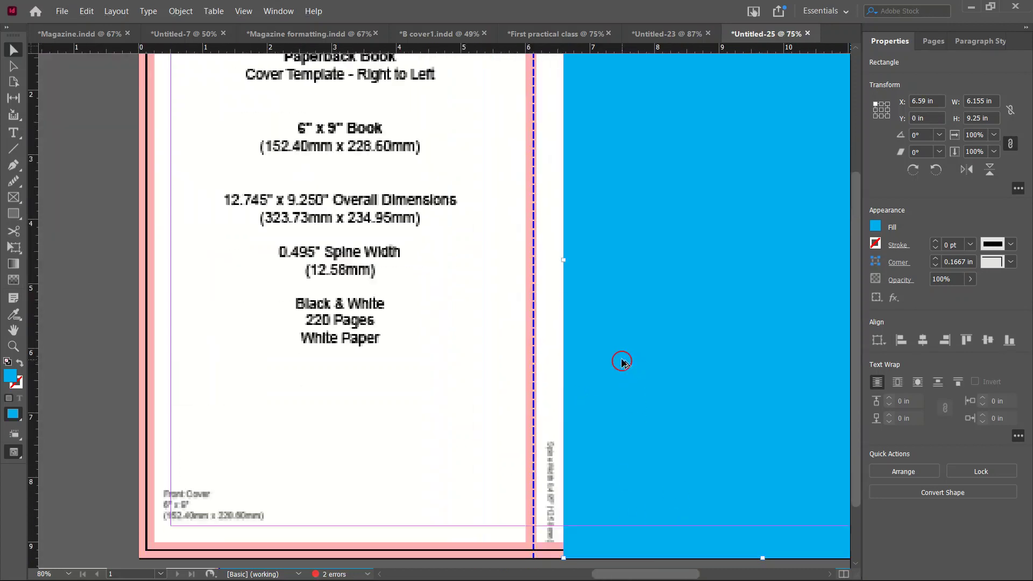
click(14, 48)
key(ctrl+0)
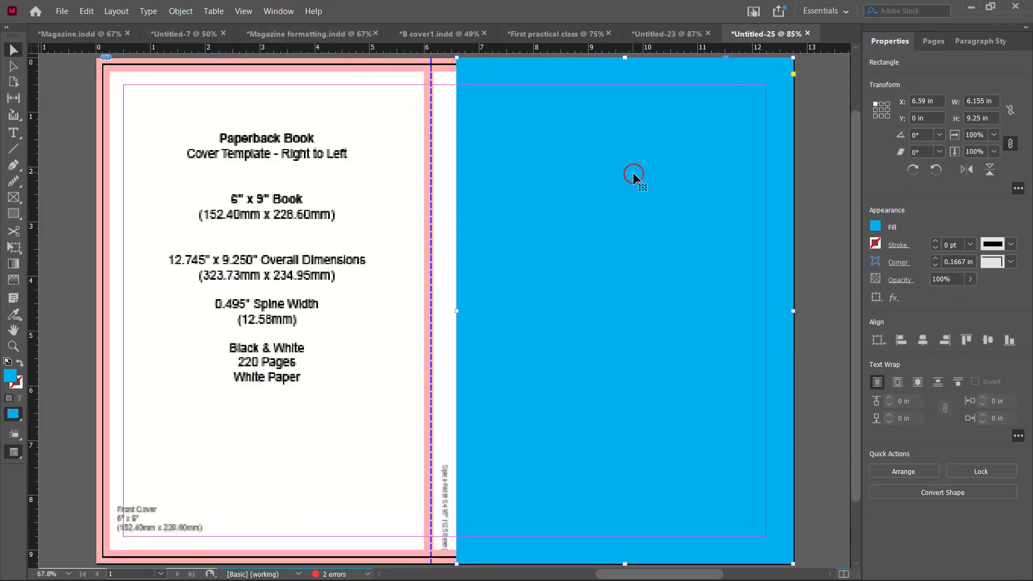
- Align the cyan rectangle's left edge with the outer edge of the spine's pink band, for a width of about 6.005 in
scroll(456, 336, up, 4)
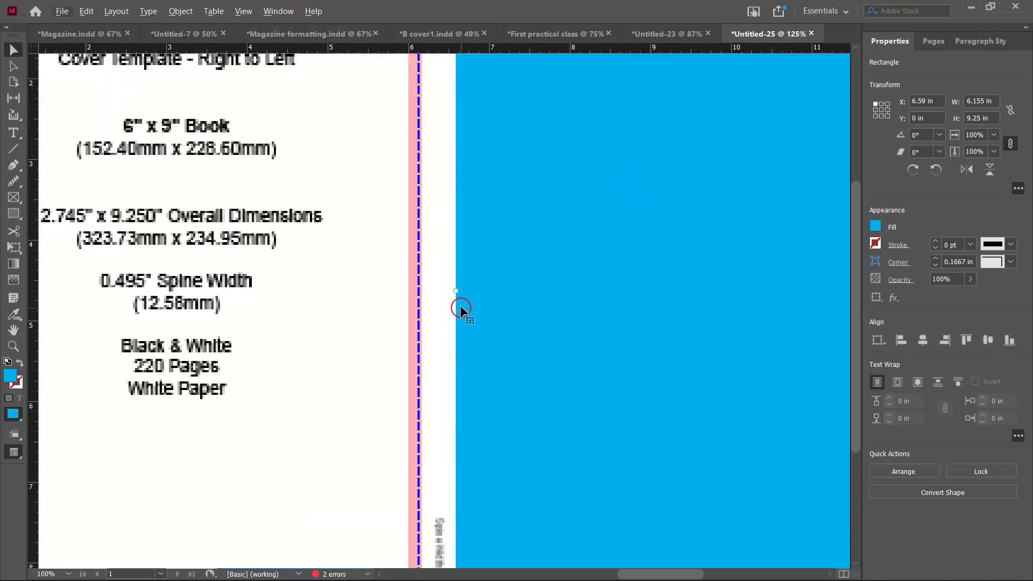
mouse_move(455, 294)
mouse_down()
mouse_move(495, 298)
mouse_move(473, 287)
mouse_up()
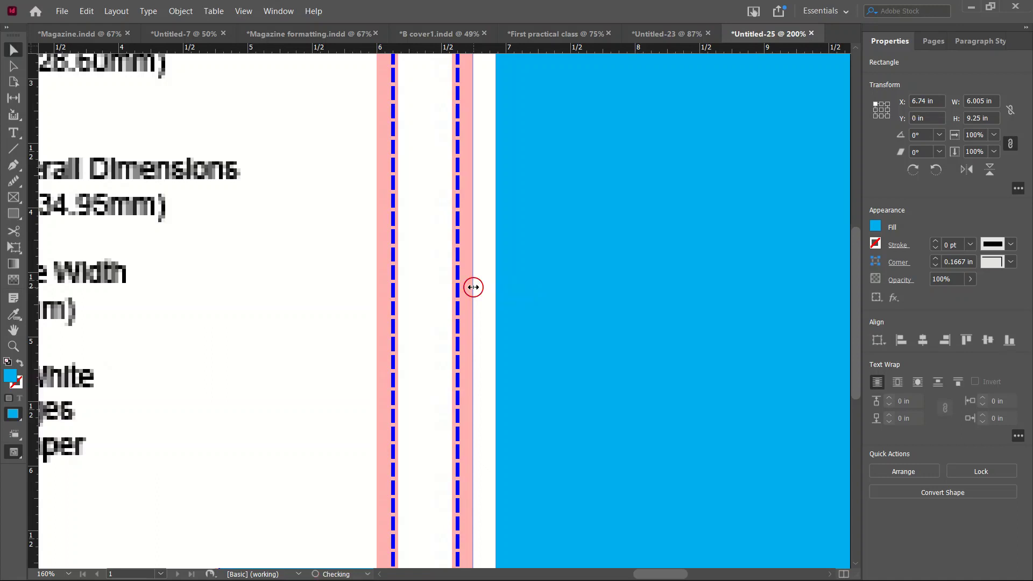
scroll(473, 287, down, 3)
scroll(475, 290, down, 3)
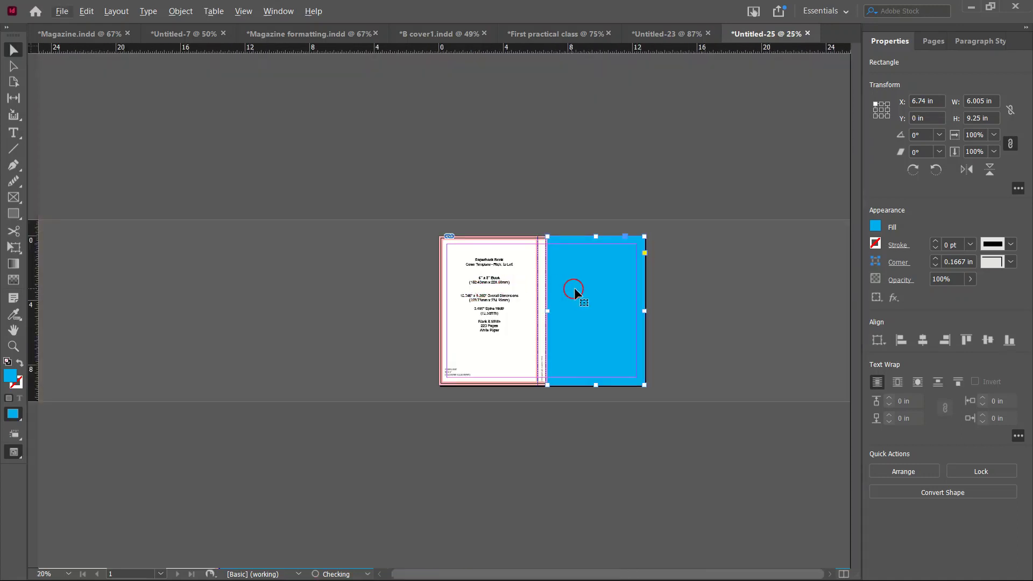
- Duplicate the cyan rectangle onto the template's Front Cover half and align its left edge with the page edge at X 0 in
scroll(569, 290, up, 3)
drag(754, 289, 431, 300)
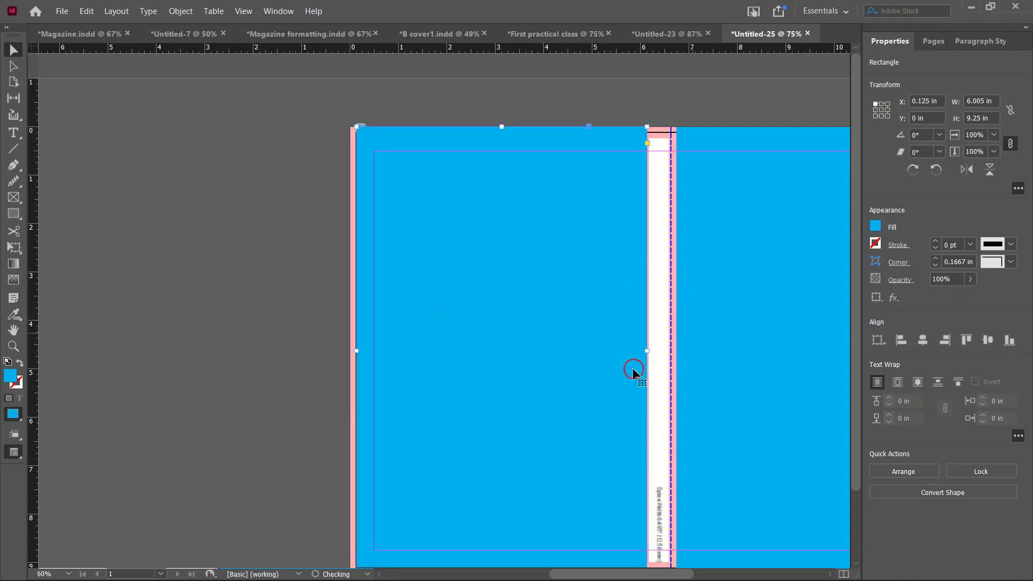
click(454, 360)
drag(454, 361, 455, 360)
click(256, 305)
click(512, 284)
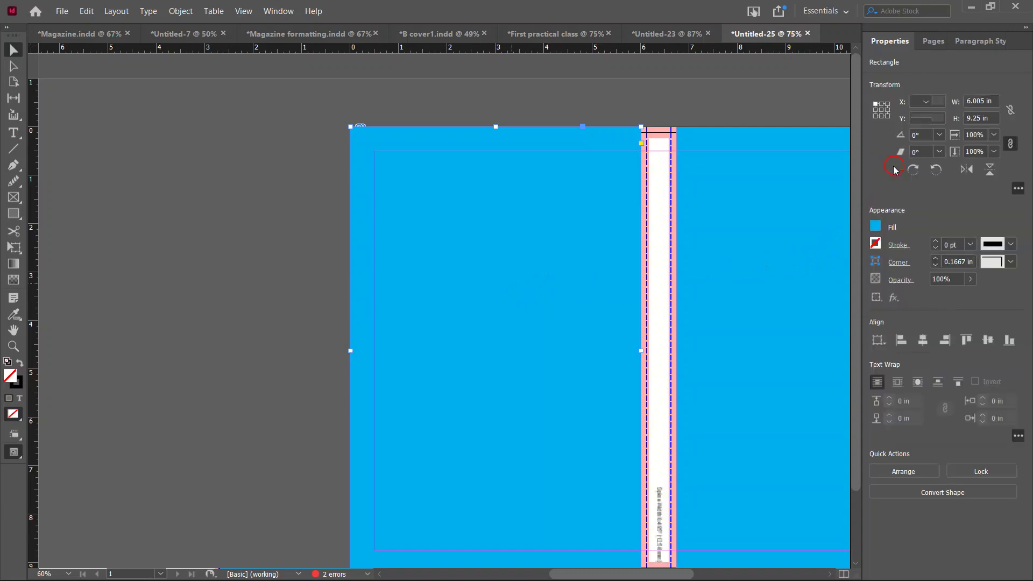
- Fill the duplicated cyan rectangle with the [Registration] swatch
click(869, 239)
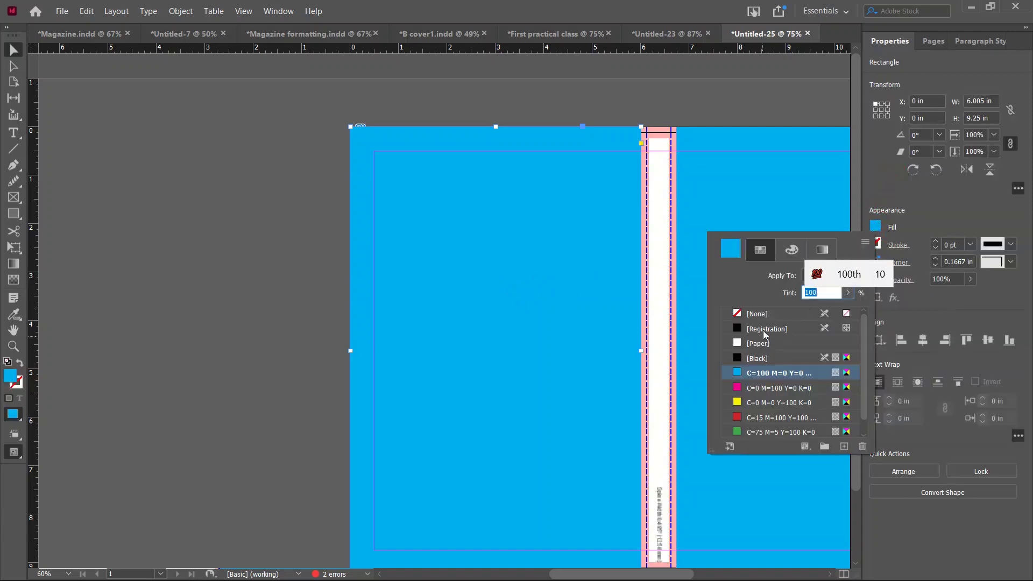
click(764, 329)
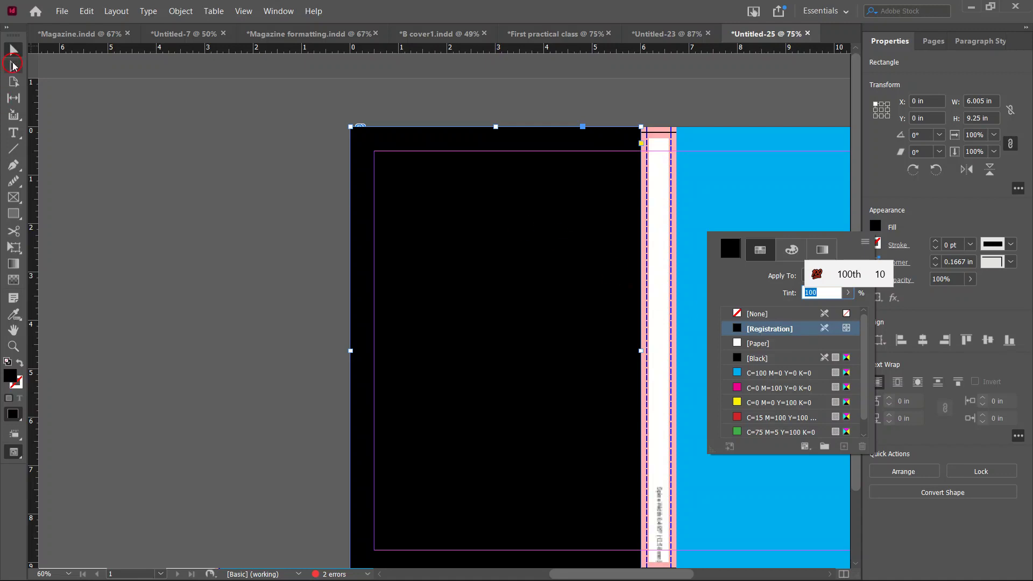
click(13, 59)
click(14, 50)
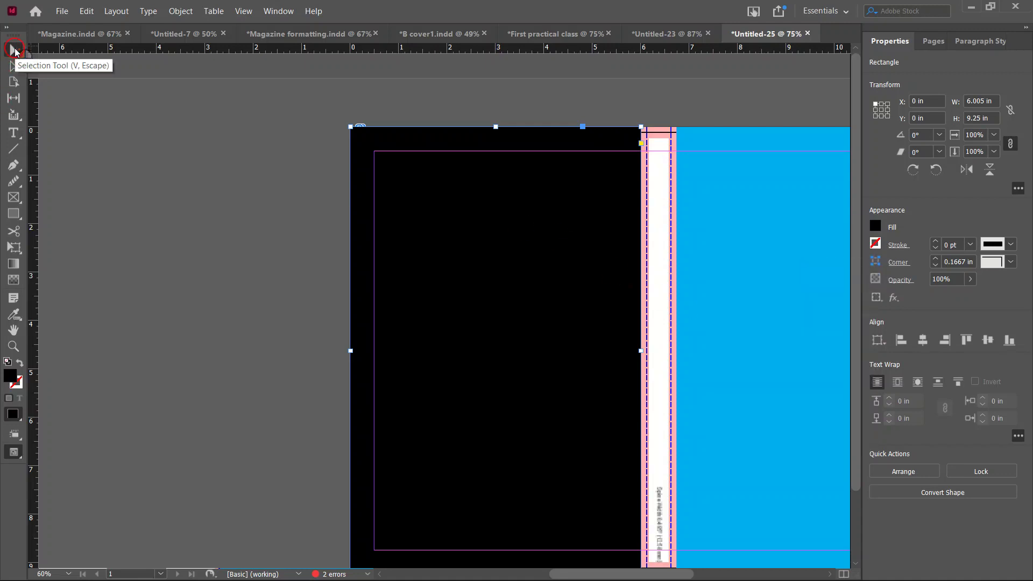
- Try to draw a rectangle about 0.8 in wide and 9.105 in high over the template's spine strip
key(ctrl+0)
scroll(402, 145, up, 1)
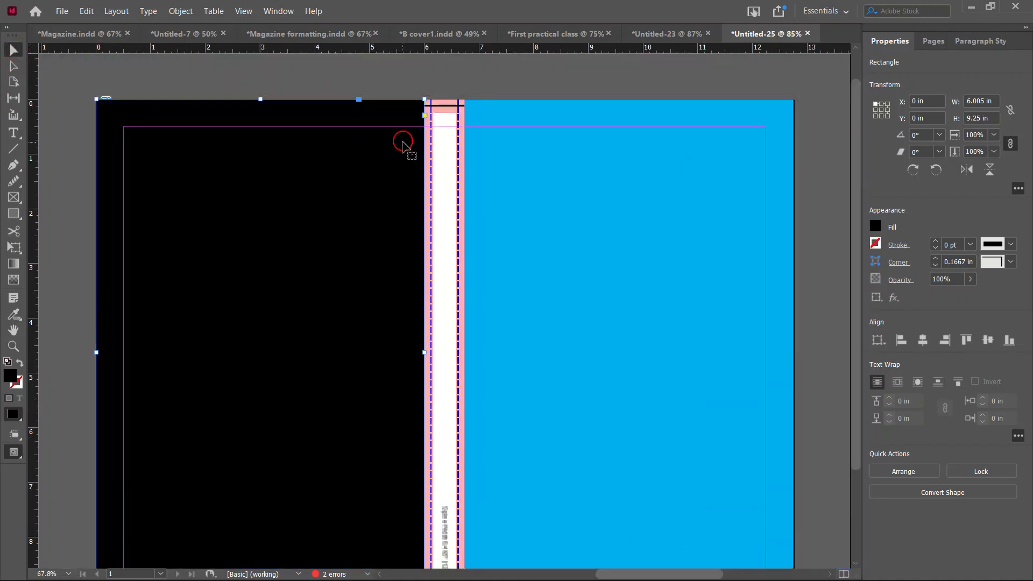
click(14, 213)
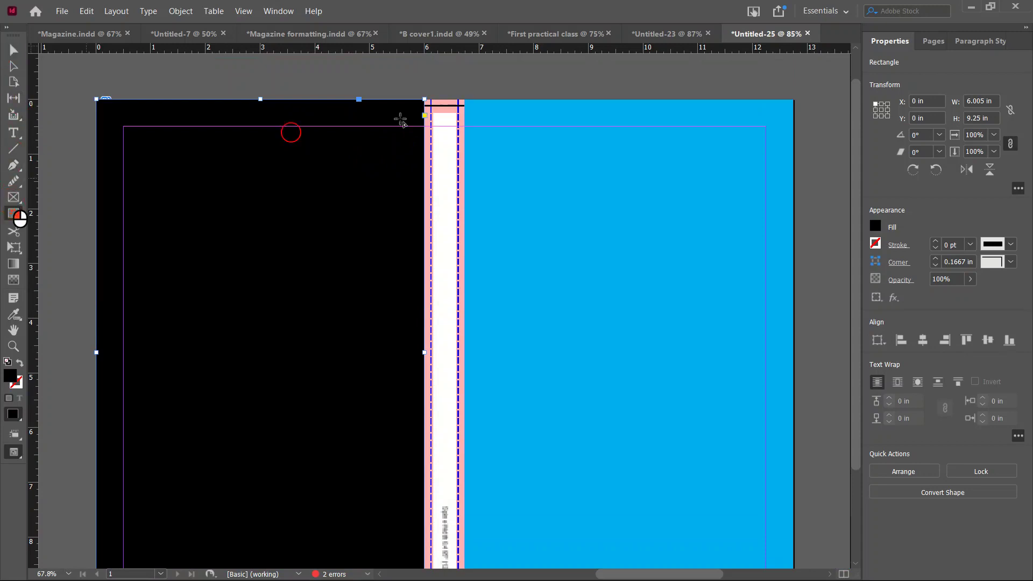
mouse_move(425, 100)
mouse_down()
mouse_move(466, 288)
mouse_move(463, 569)
mouse_move(467, 517)
mouse_up()
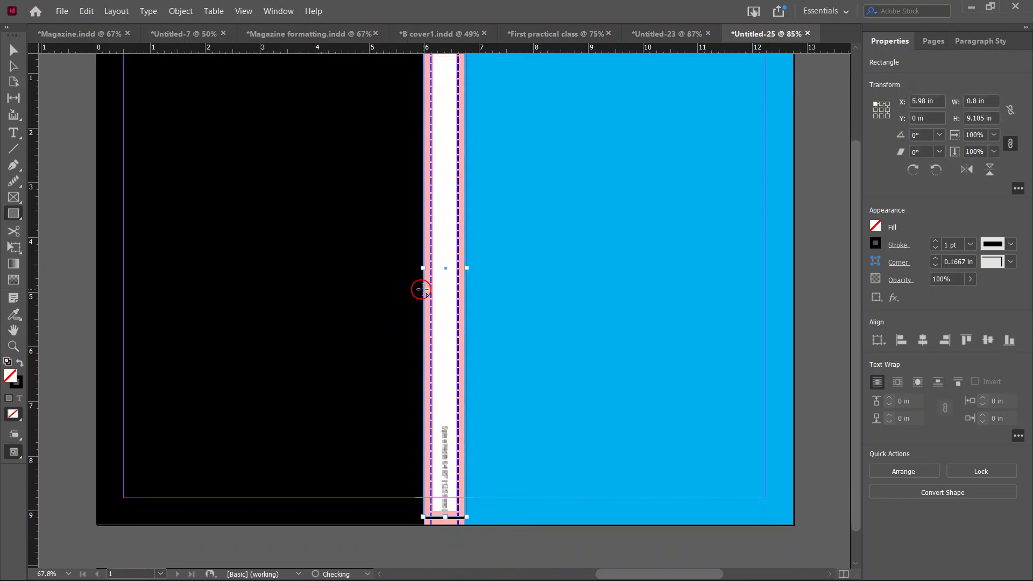
key(ctrl+shift+a)
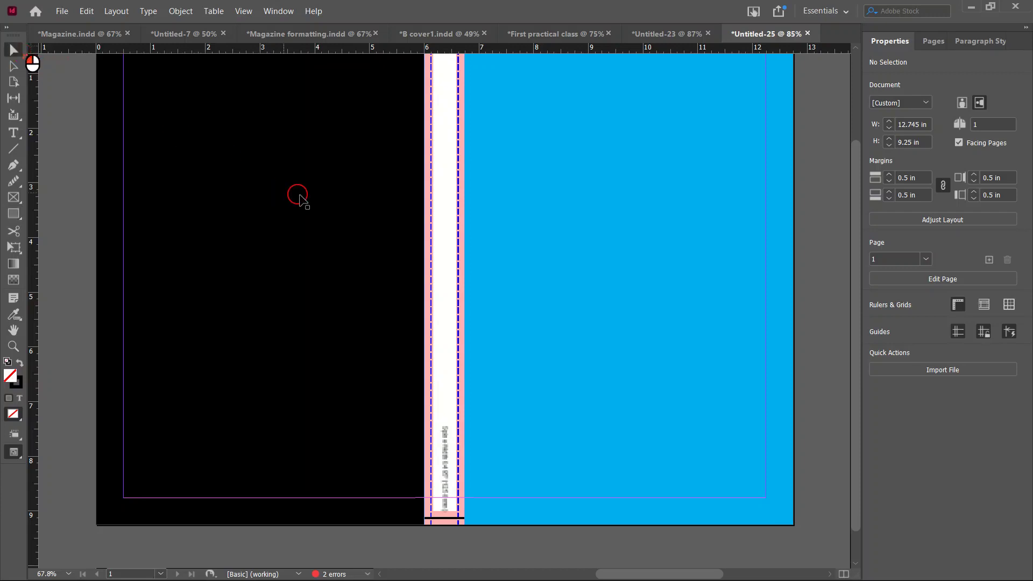
- Duplicate the black rectangle against the cyan panel and trim the copy to the spine strip, about 0.735 in wide
scroll(307, 189, up, 3)
click(285, 213)
mouse_move(341, 235)
mouse_down()
mouse_move(355, 234)
mouse_move(308, 234)
mouse_move(321, 235)
mouse_up()
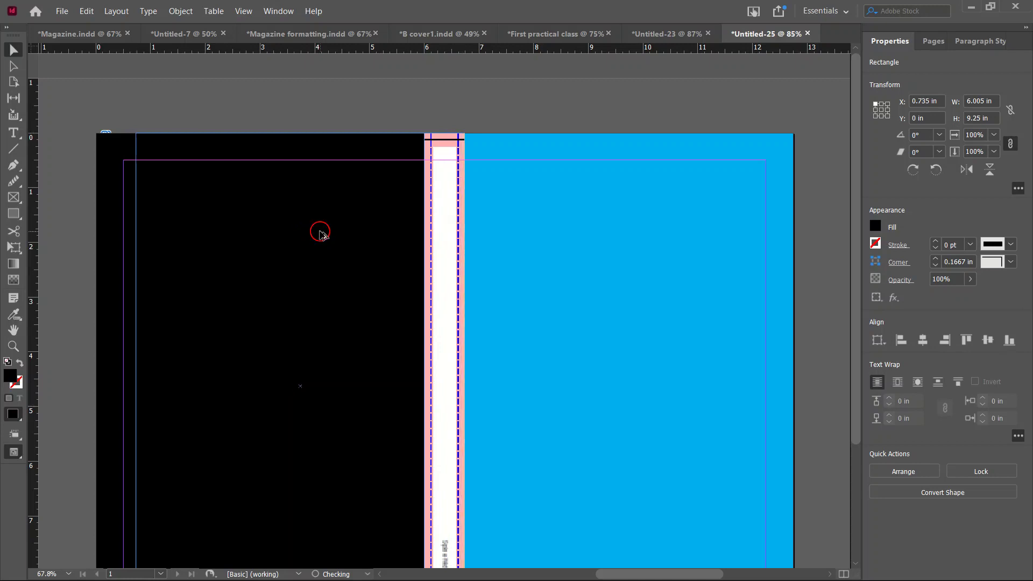
drag(137, 387, 426, 404)
scroll(426, 404, up, 3)
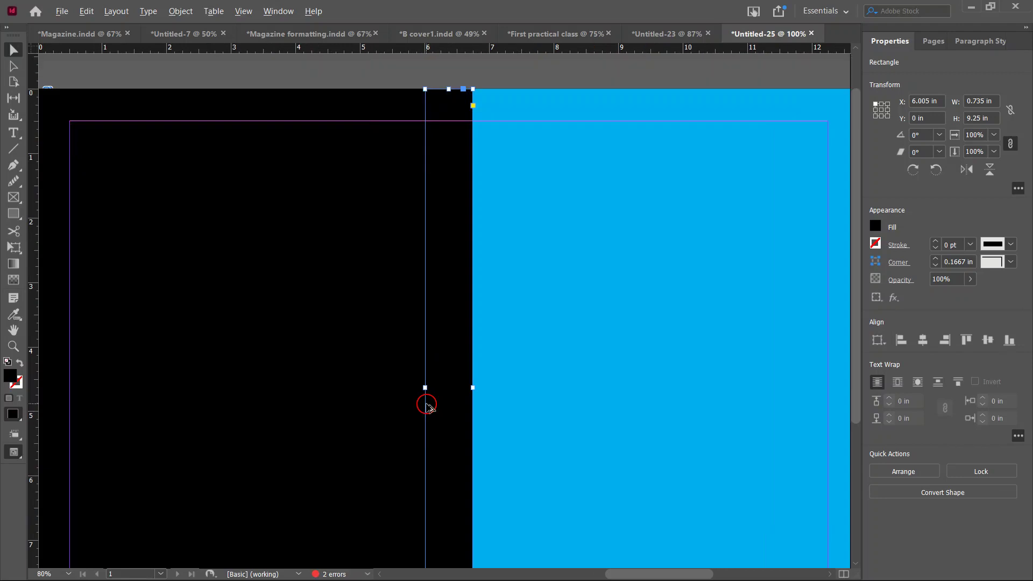
- Fill the spine rectangle with the C=0 M=100 Y=0 K=0 swatch and deselect it
click(882, 227)
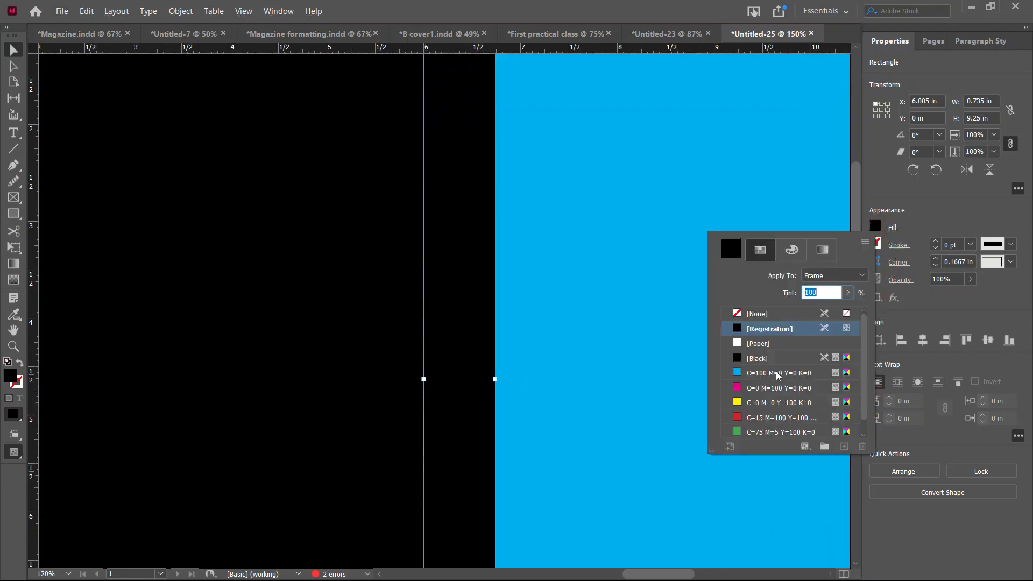
click(751, 384)
scroll(519, 359, down, 1)
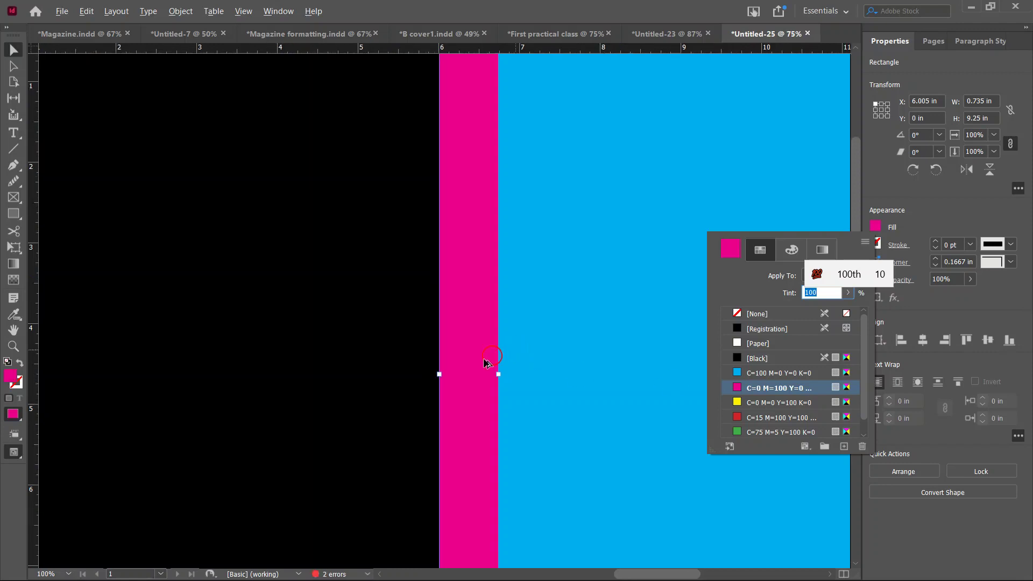
scroll(484, 363, down, 2)
click(477, 357)
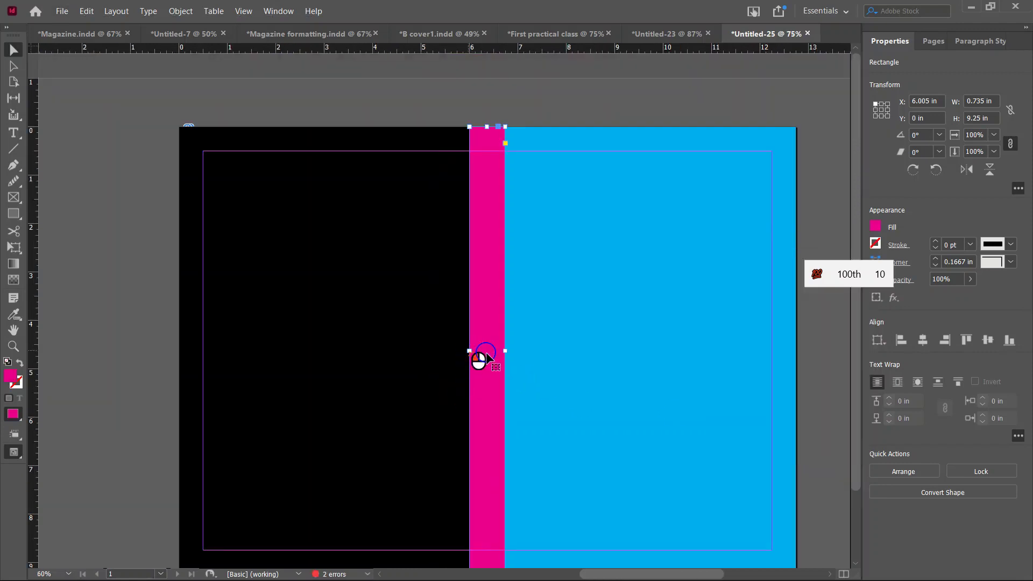
scroll(472, 357, up, 1)
scroll(468, 357, up, 1)
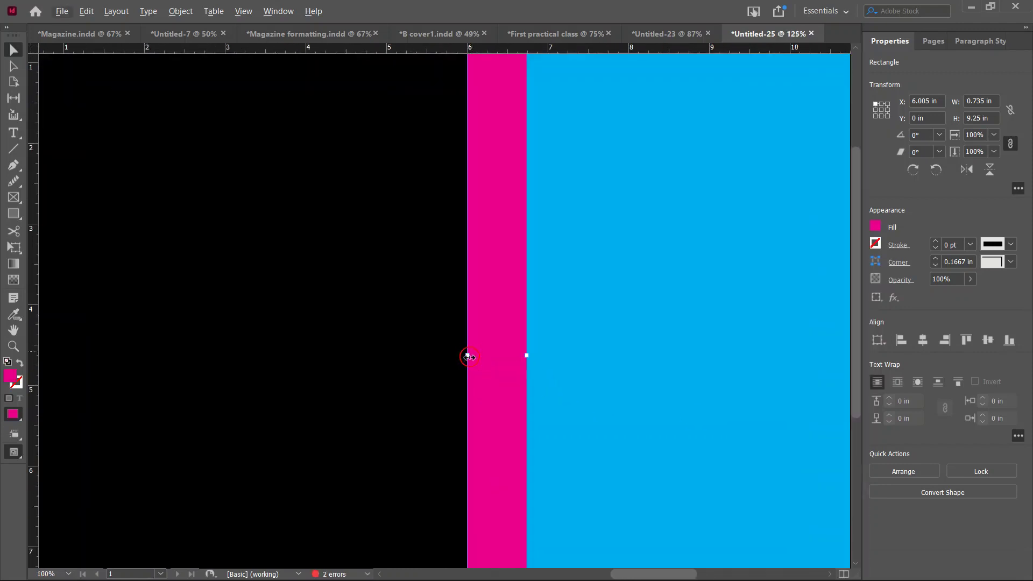
mouse_move(468, 356)
mouse_down()
mouse_move(496, 356)
mouse_move(469, 357)
mouse_up()
key(ctrl+0)
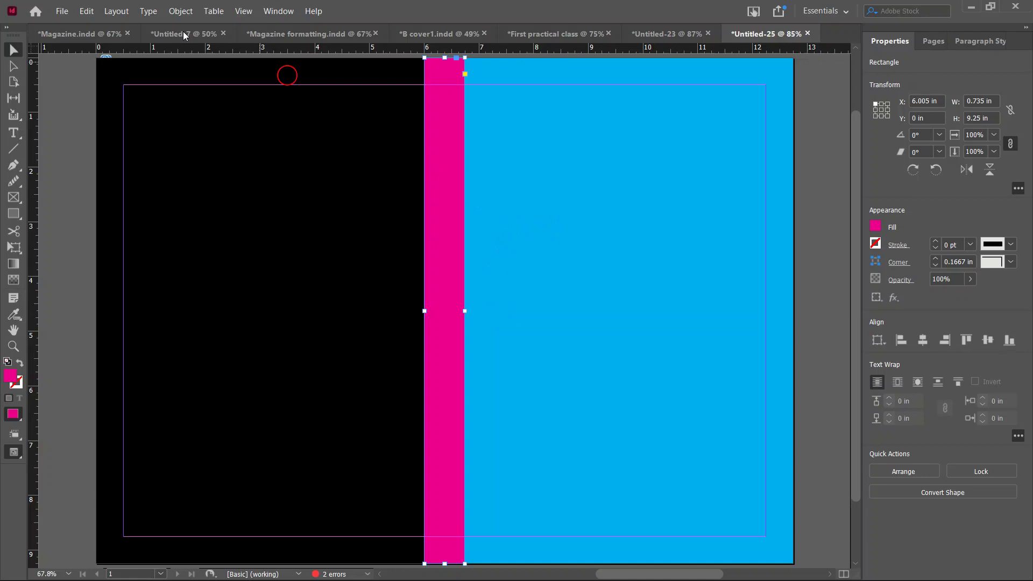
click(84, 93)
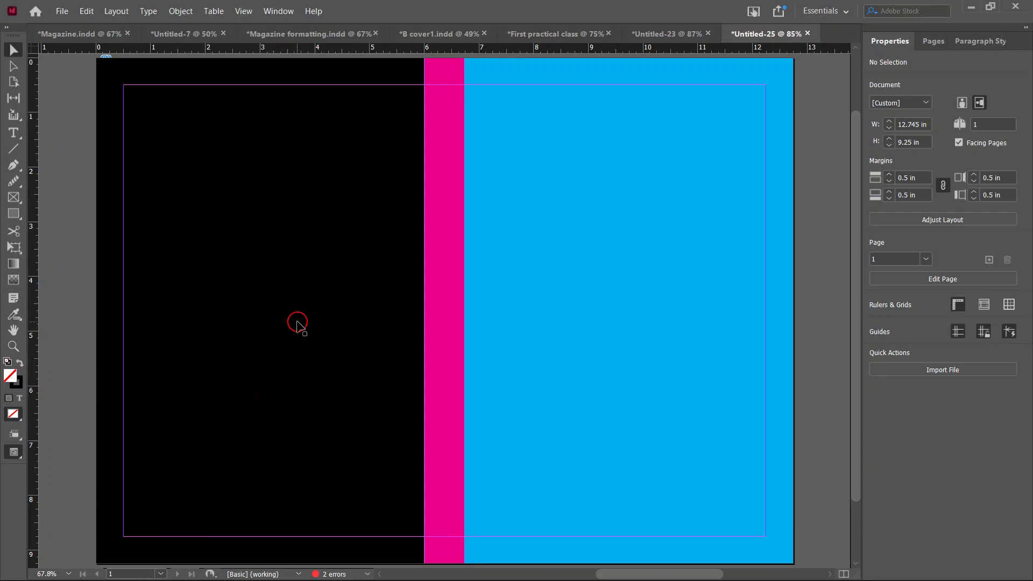
- Switch to the Untitled-23 document and read the client's cover brief on page 2
scroll(357, 277, up, 3)
click(665, 34)
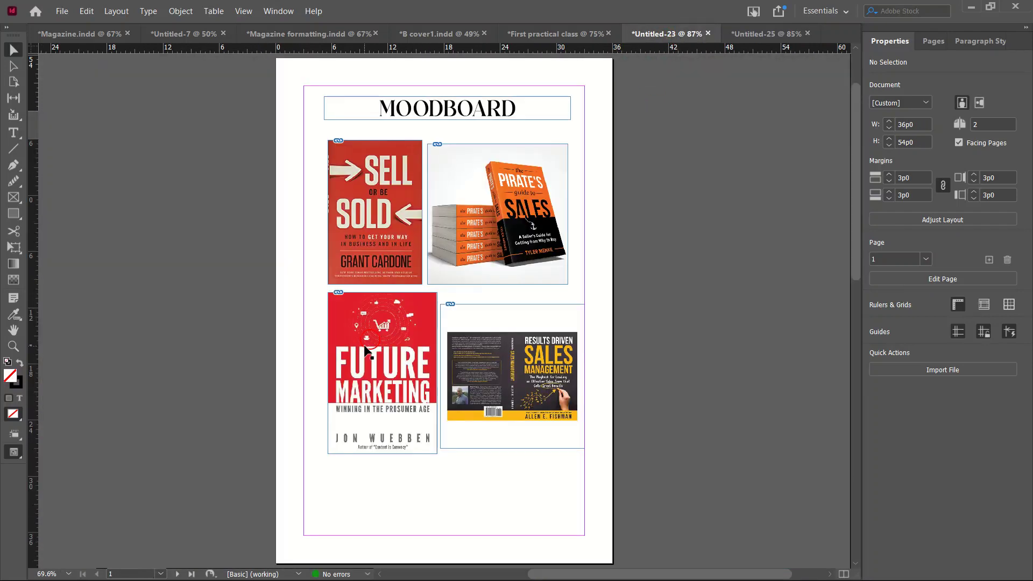
scroll(365, 353, down, 10)
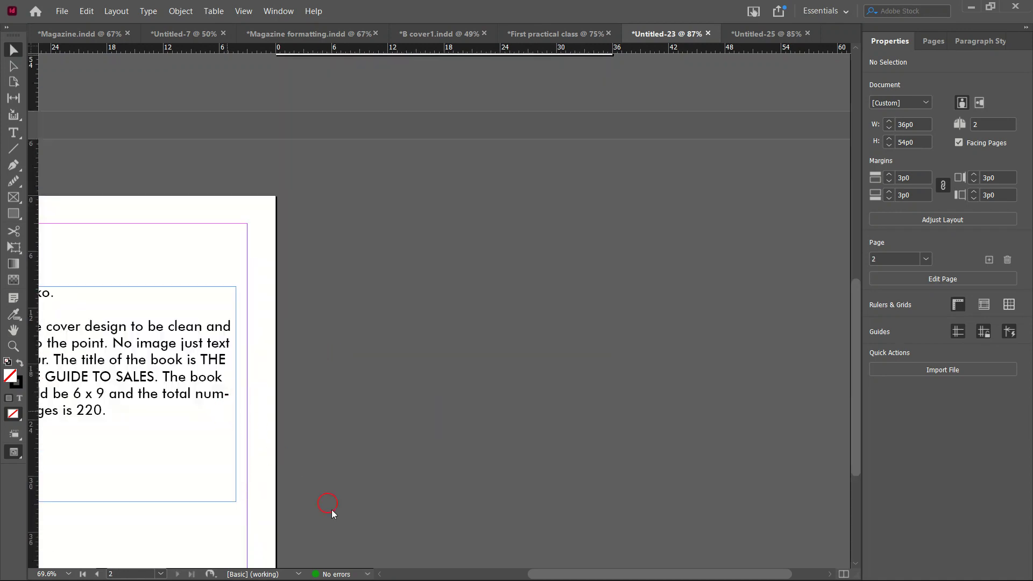
drag(556, 573, 502, 572)
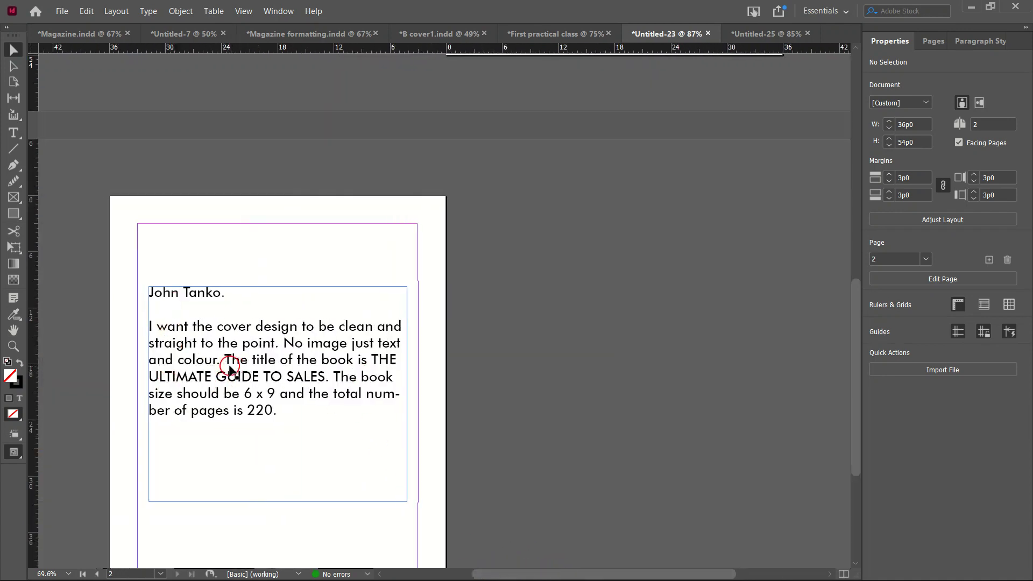
- Examine the colours and layouts of the four reference book covers on the Moodboard page
scroll(450, 367, up, 10)
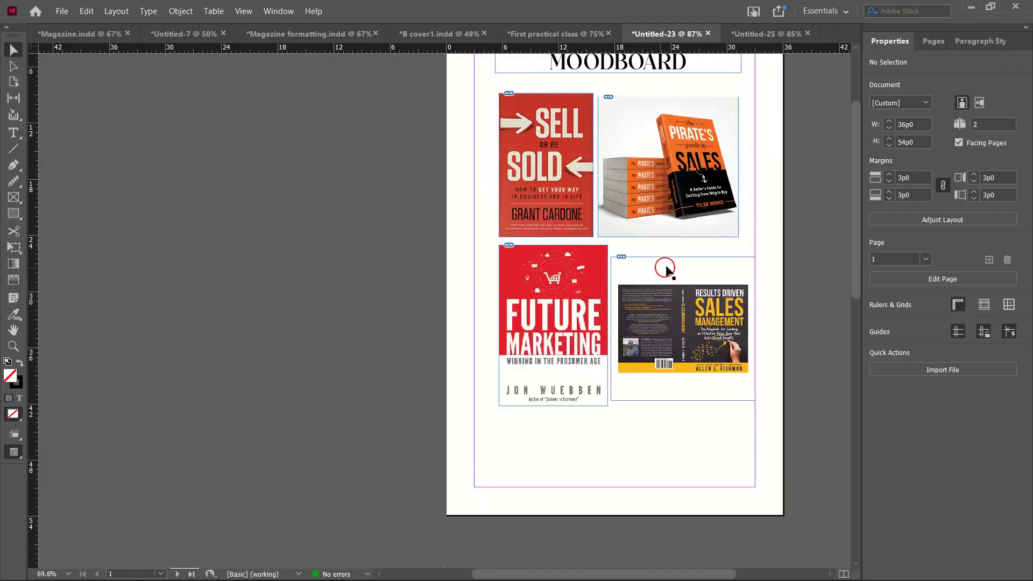
scroll(733, 225, up, 1)
scroll(735, 222, up, 2)
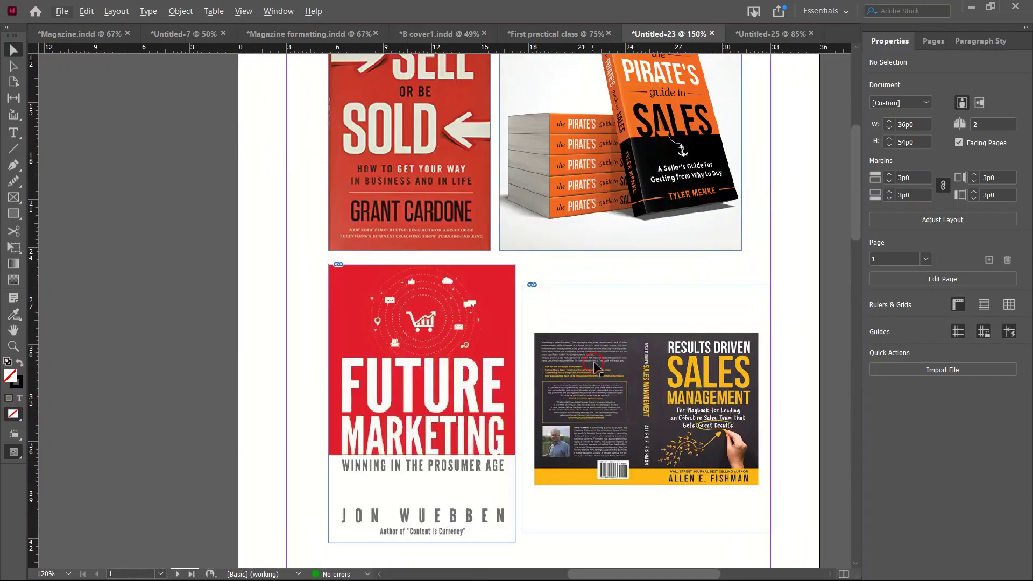
scroll(596, 368, down, 1)
scroll(597, 367, down, 1)
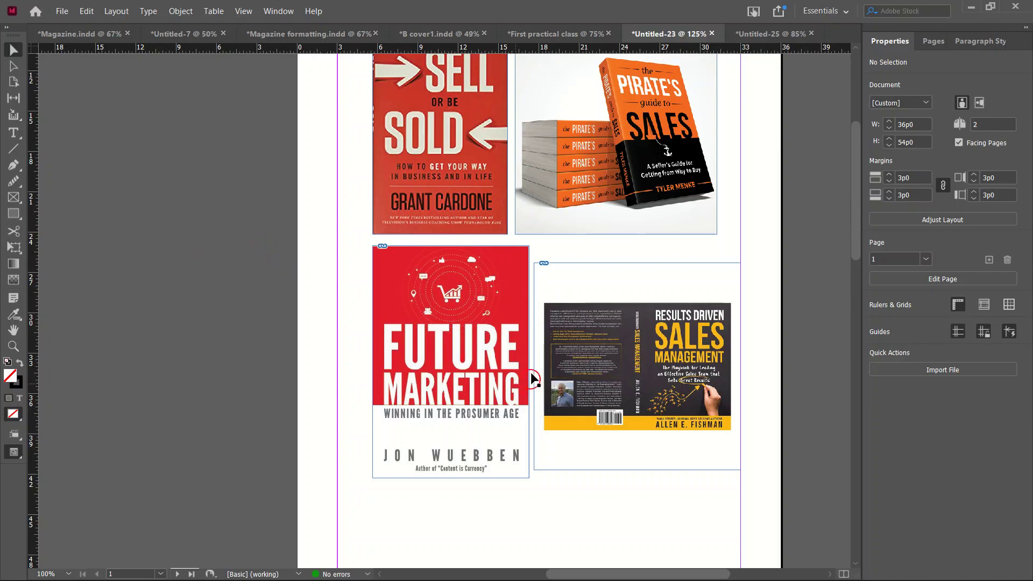
scroll(531, 269, up, 3)
scroll(547, 318, down, 2)
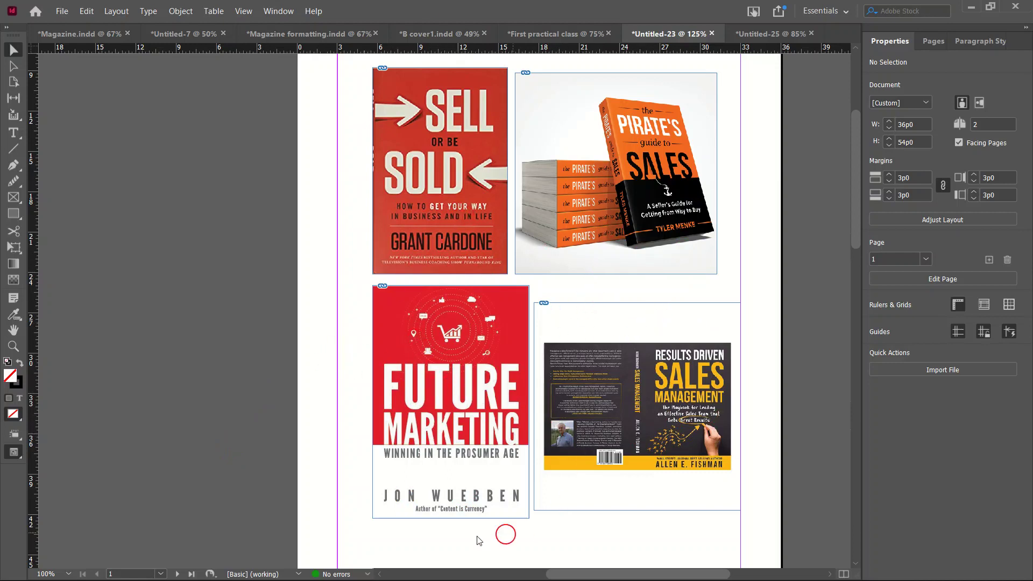
scroll(515, 425, down, 3)
scroll(517, 422, up, 4)
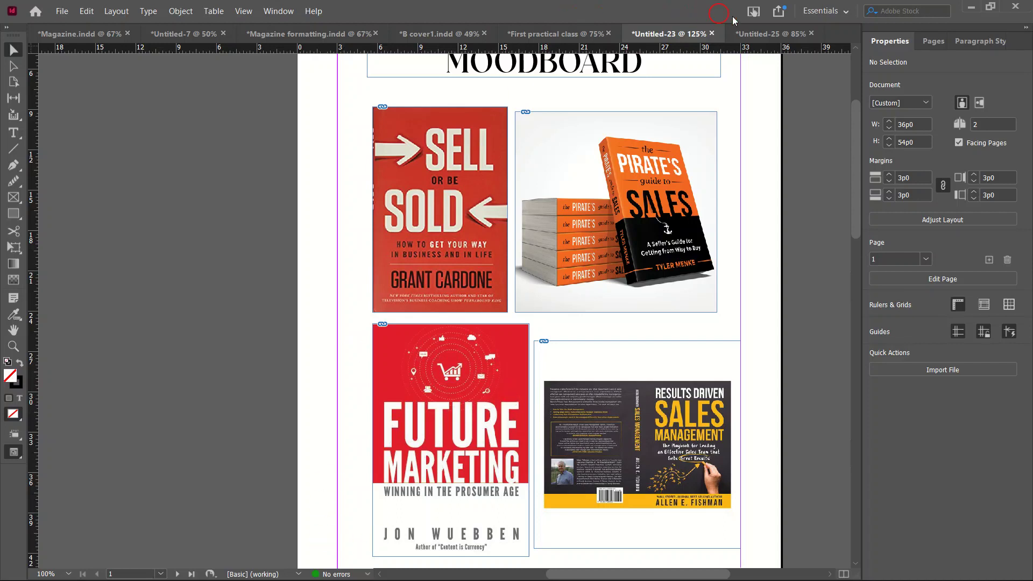
- Return to the Untitled-25 cover document and fill the cyan panel with the [Paper] swatch
click(760, 34)
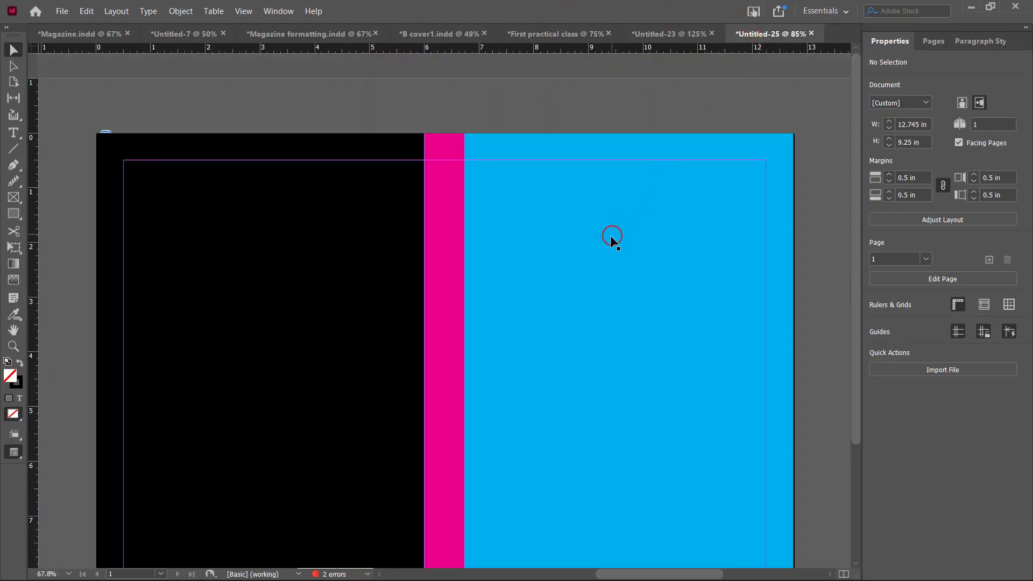
click(602, 138)
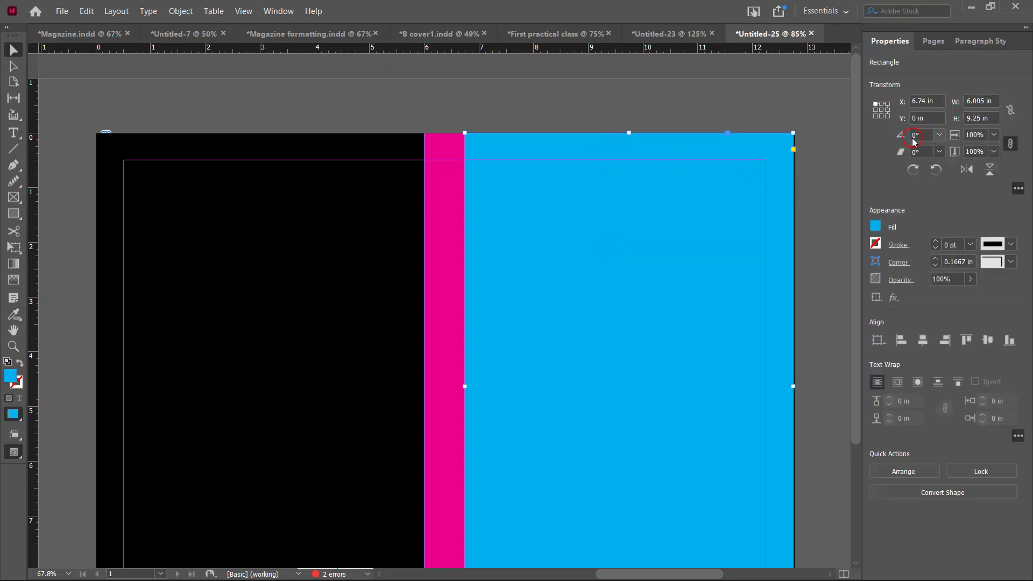
click(875, 226)
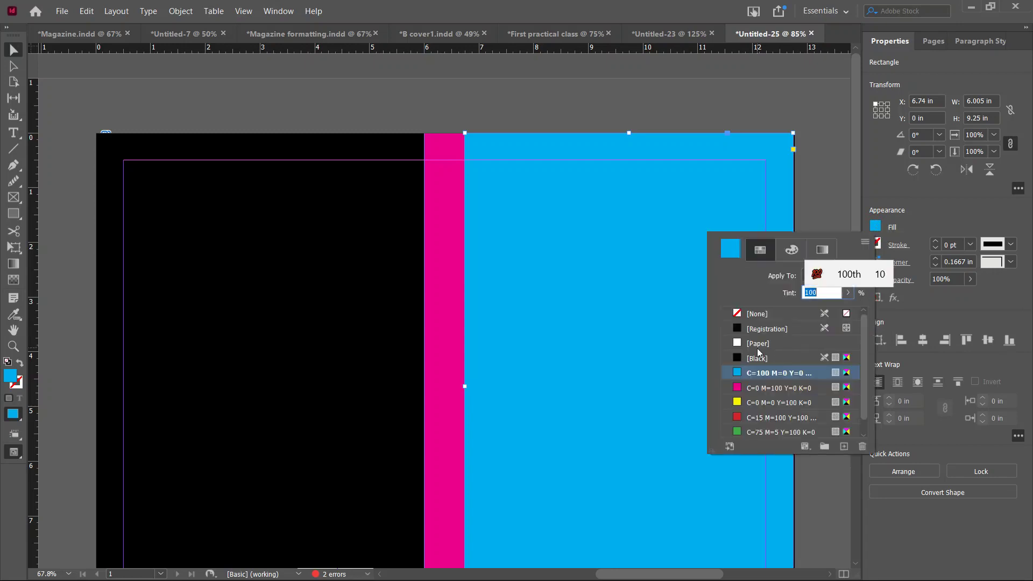
click(759, 344)
scroll(607, 274, down, 3)
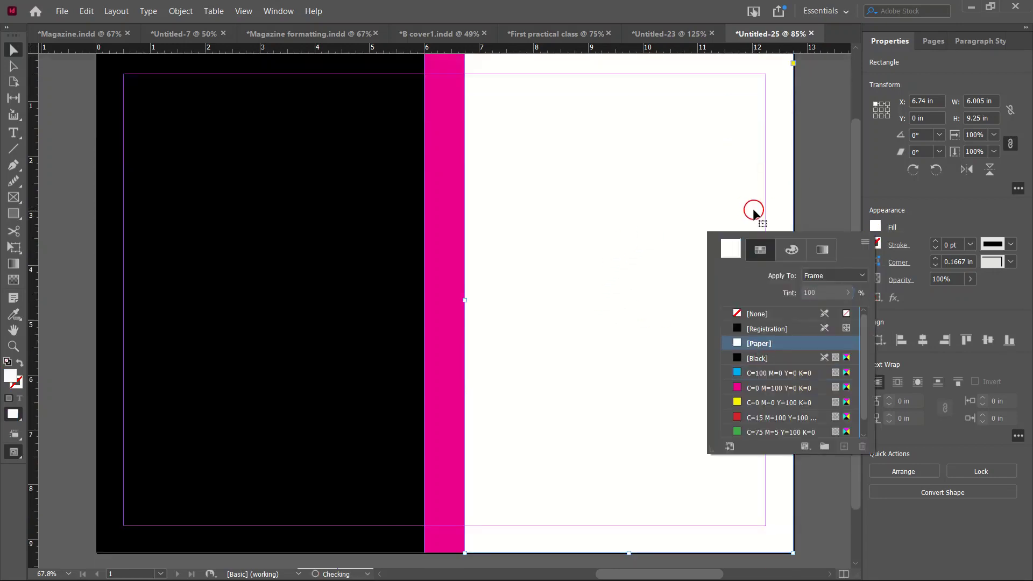
click(714, 193)
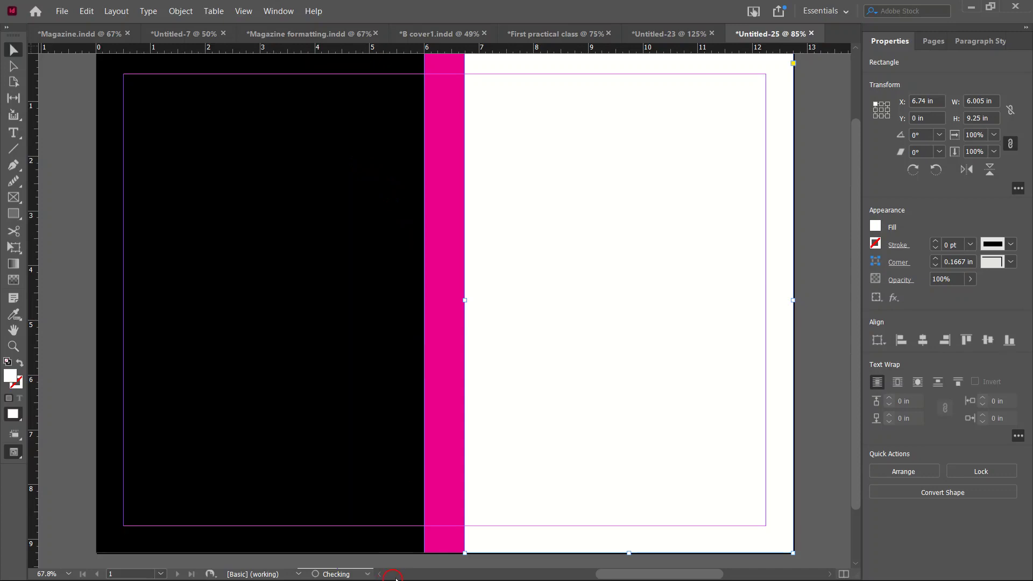
key(super)
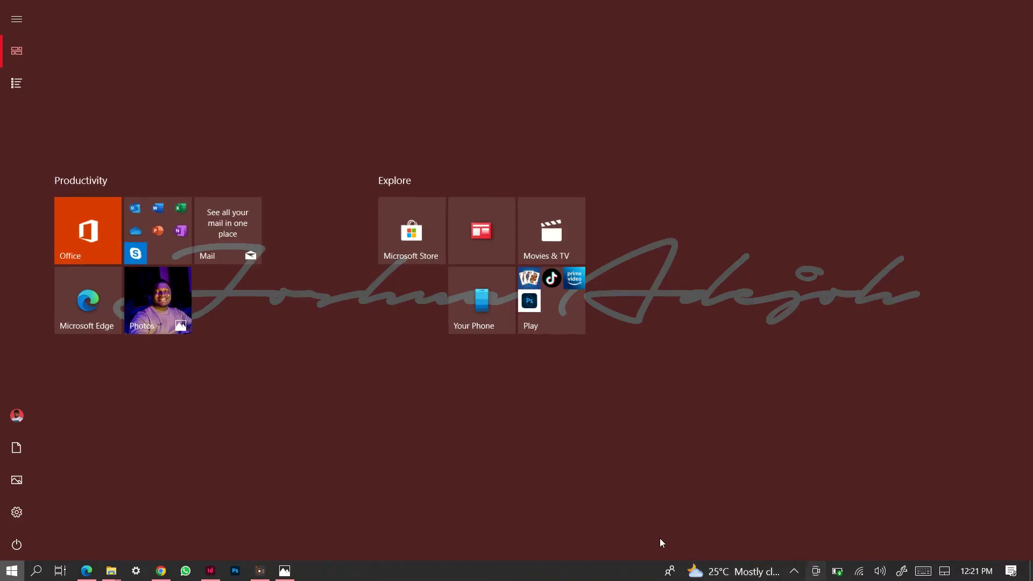
key(super)
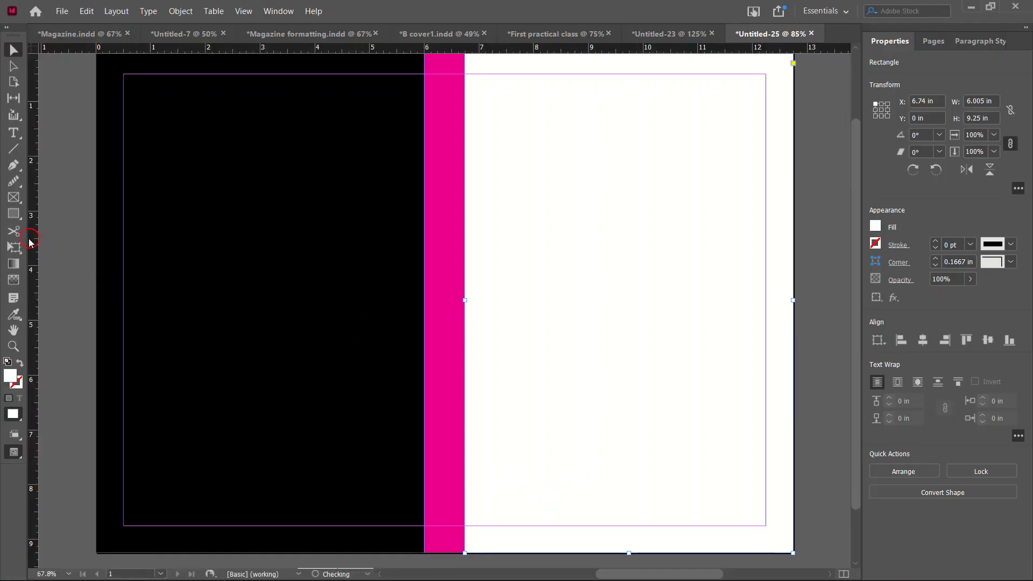
- Draw a text frame about 3.8 in wide and 1.68 in high near the front cover's upper edge and enter "the"
click(14, 132)
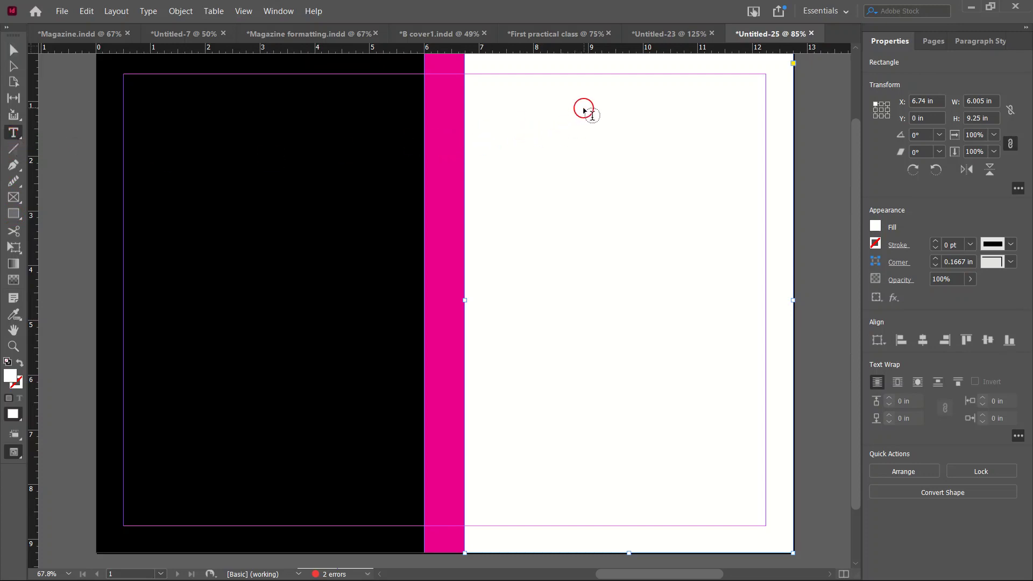
drag(508, 95, 717, 186)
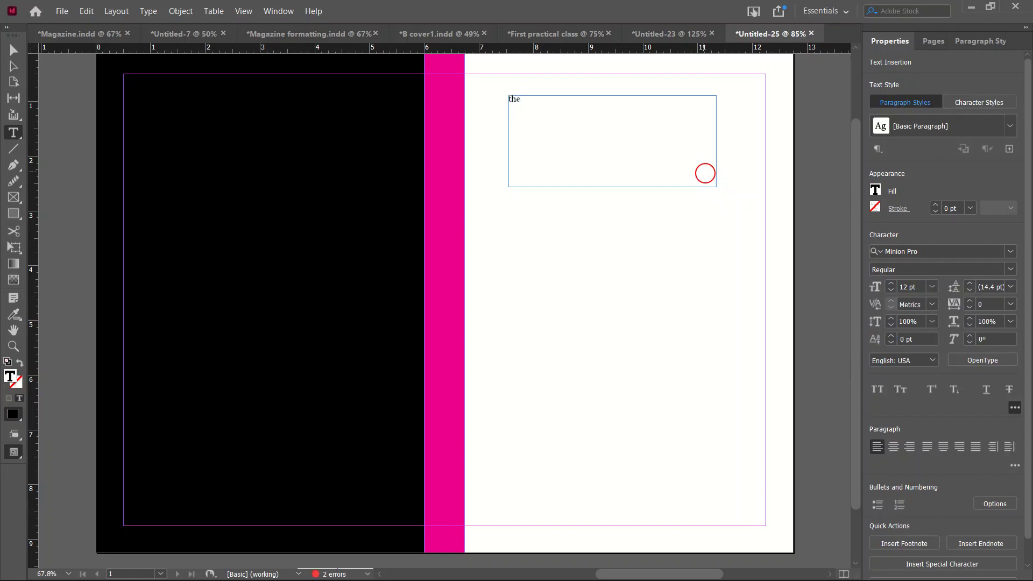
click(13, 50)
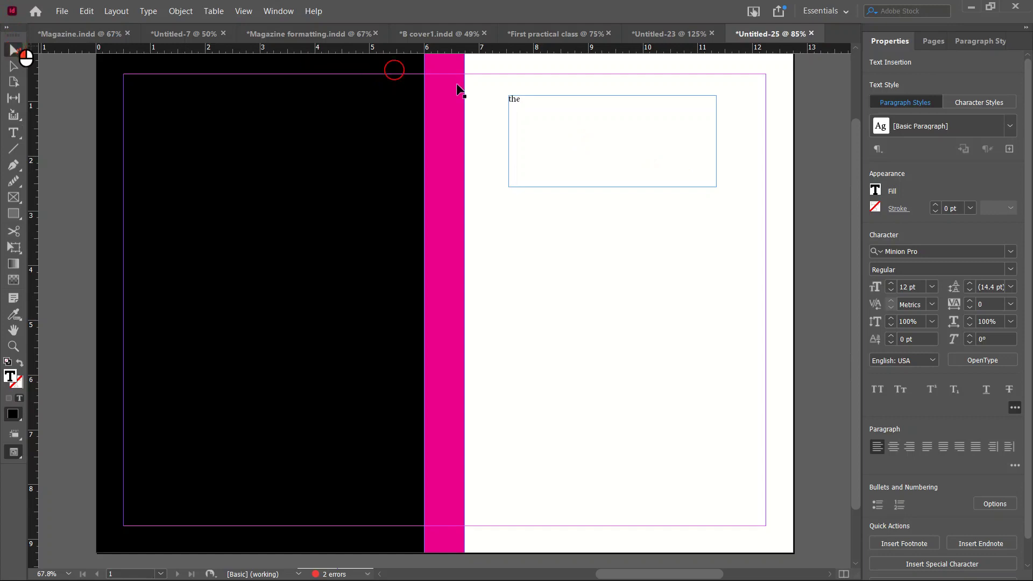
- Select the word "the" in its text frame and set its font size to 72 pt
click(625, 160)
double_click(594, 163)
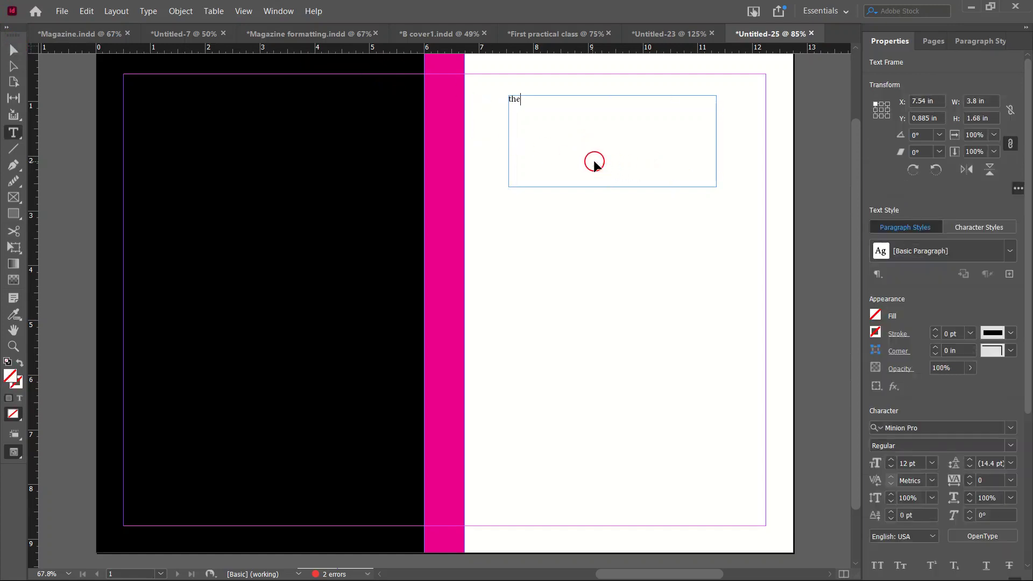
double_click(626, 142)
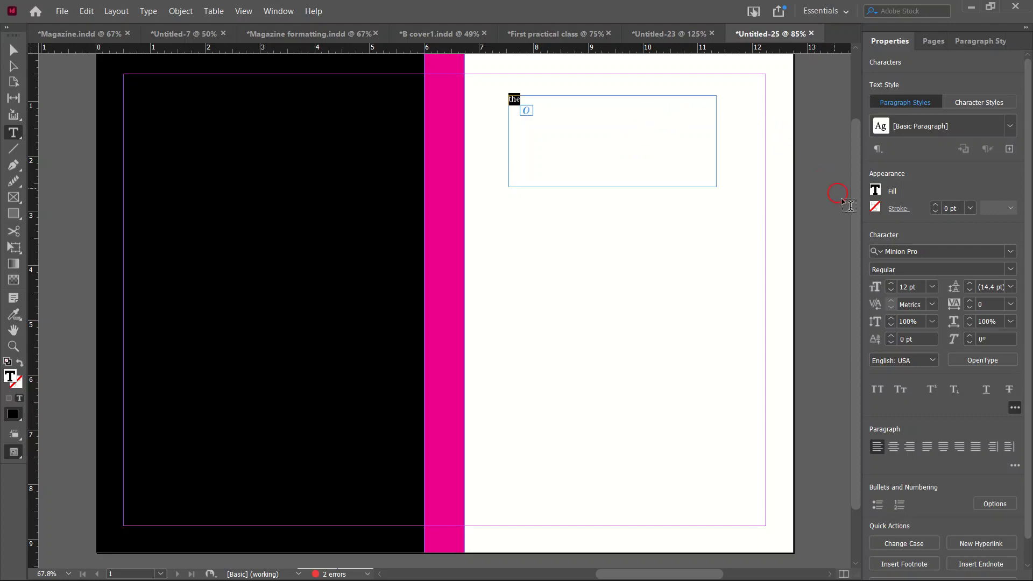
drag(918, 288, 858, 289)
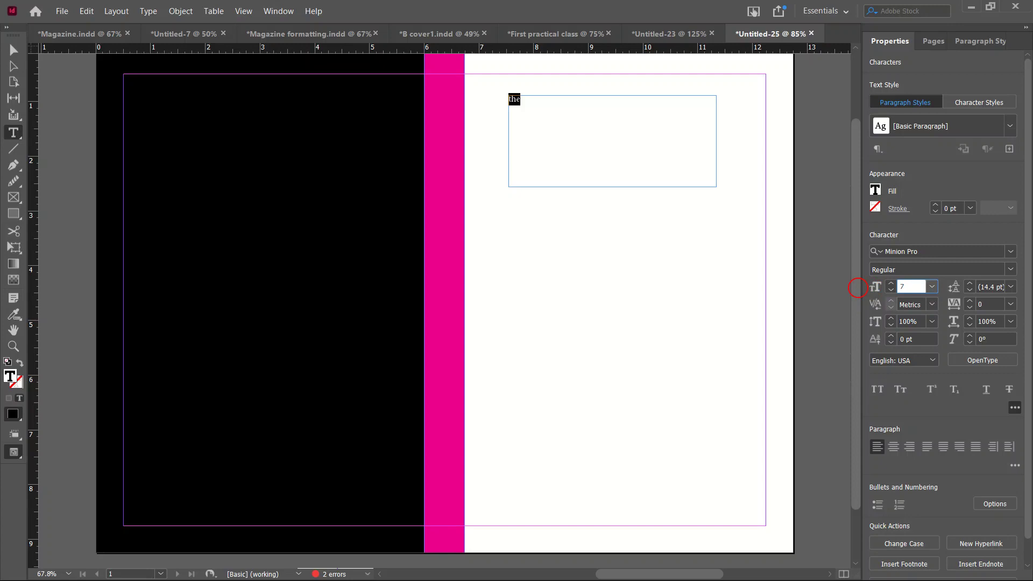
click(916, 287)
click(929, 287)
click(932, 288)
- Set the word "the" in Garamond Italic and centre-align it within the text frame
click(968, 249)
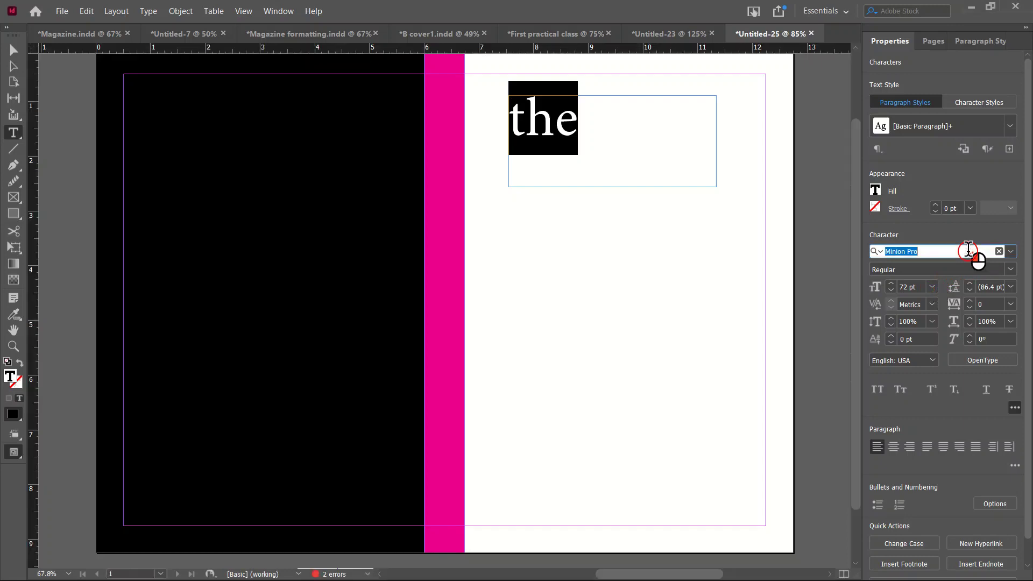
text(gara)
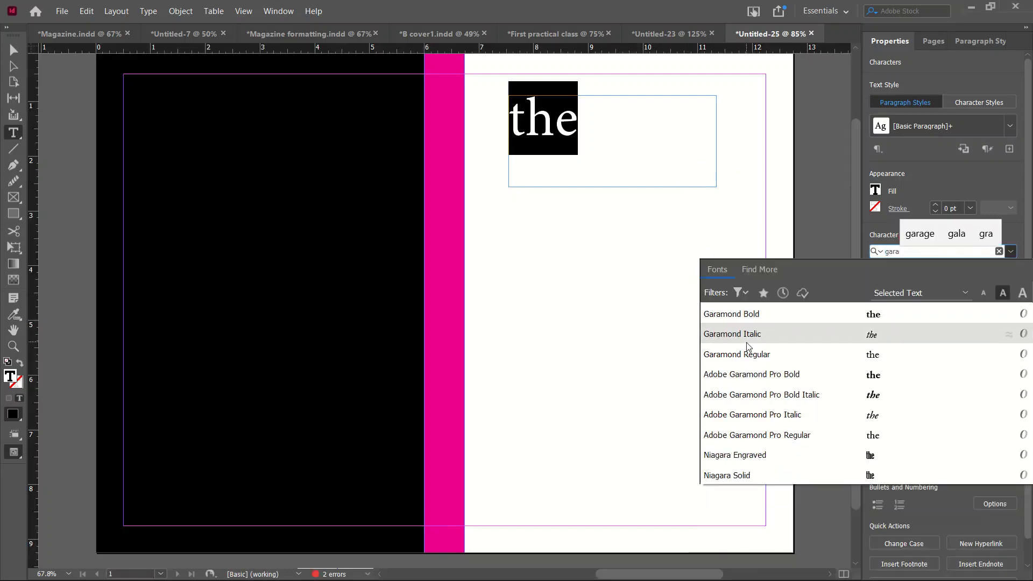
click(746, 342)
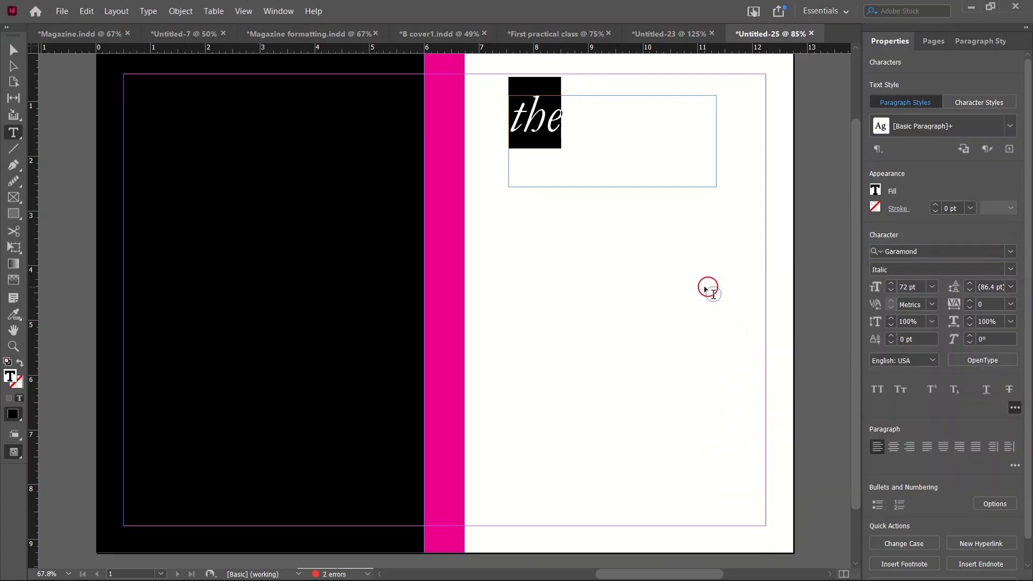
click(901, 448)
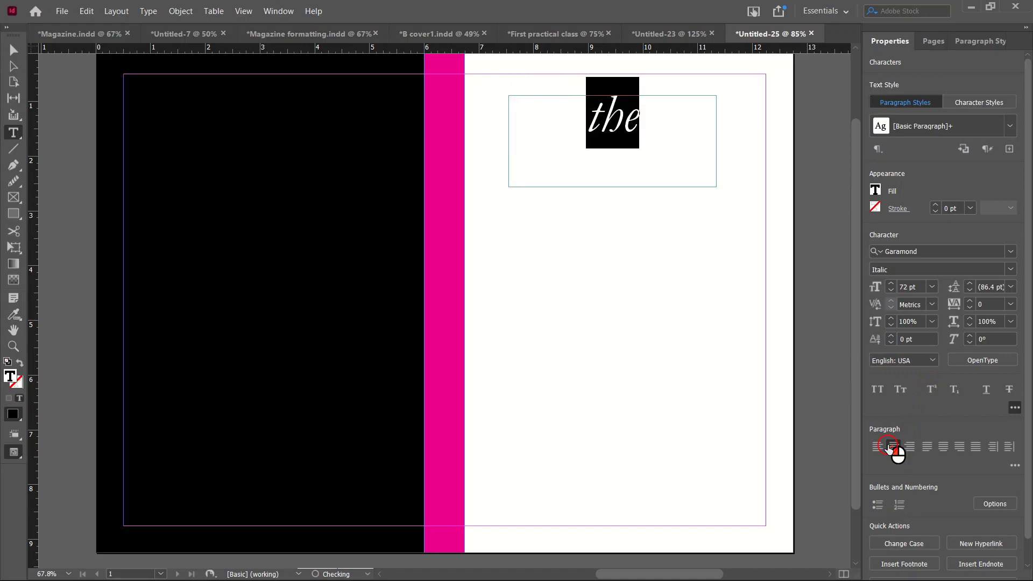
- Shrink the "the" text frame to about 1.605 by 0.74 in and position it at about X 8.94 in, Y 0.785 in
click(13, 50)
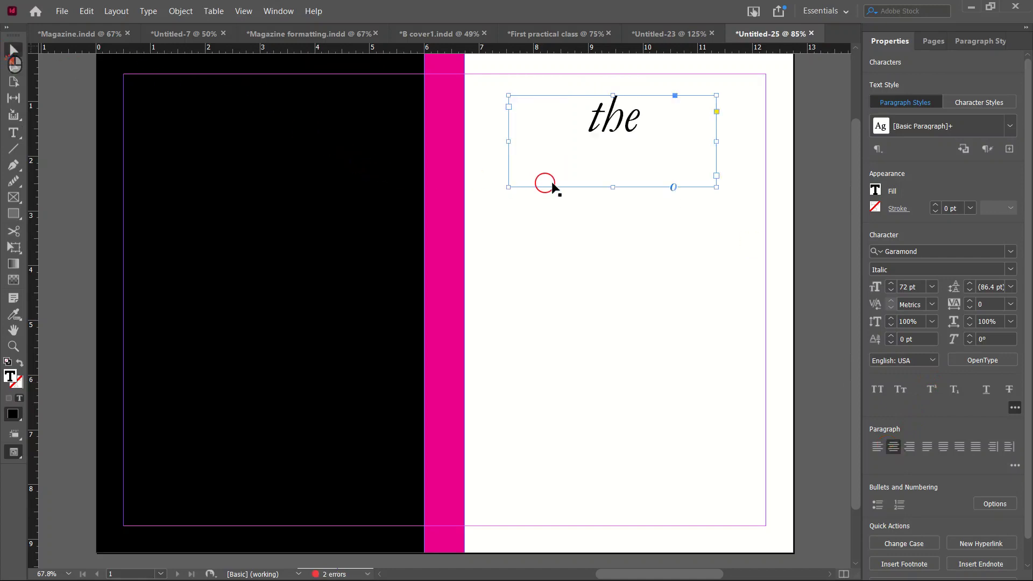
drag(613, 187, 618, 135)
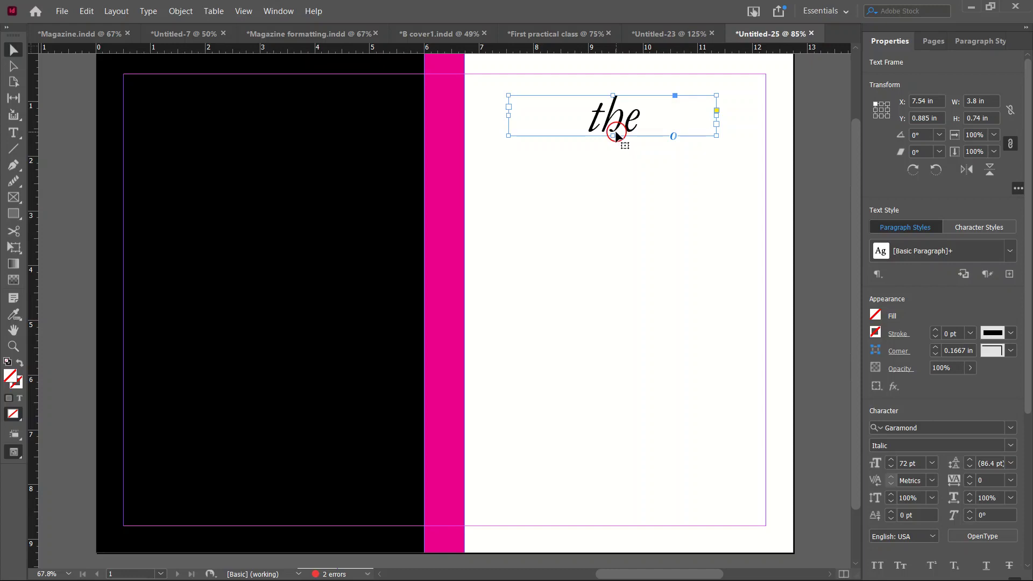
drag(612, 110, 625, 110)
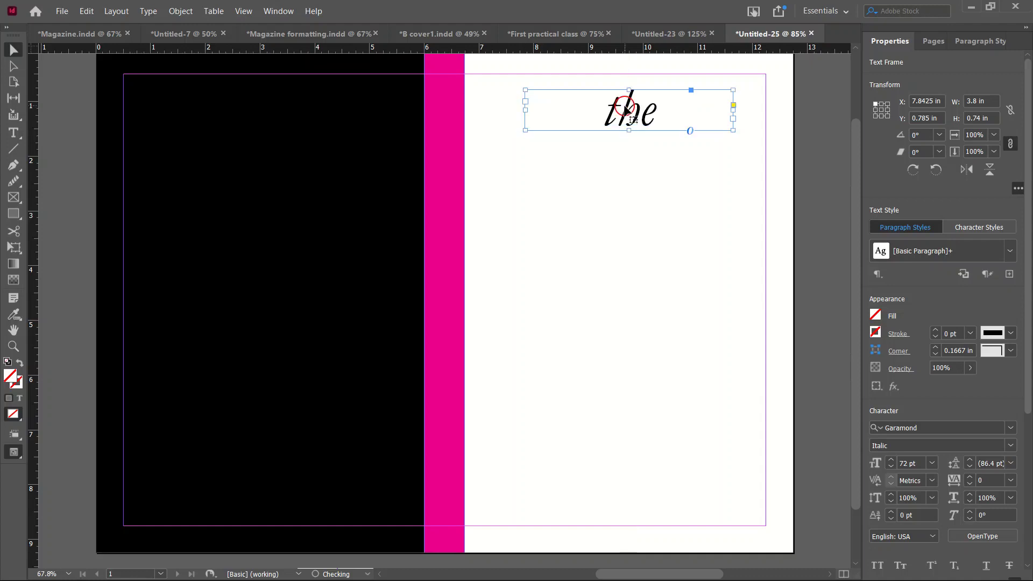
drag(528, 116, 584, 111)
- Draw a horizontal line about 1.605 in long to the left of the word "the", level with its middle
click(14, 149)
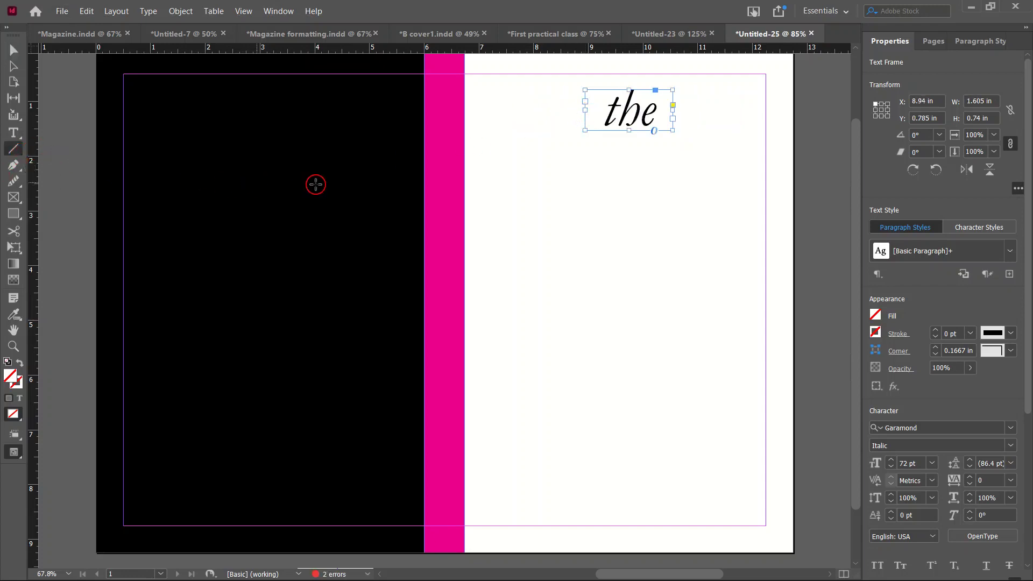
drag(481, 109, 570, 110)
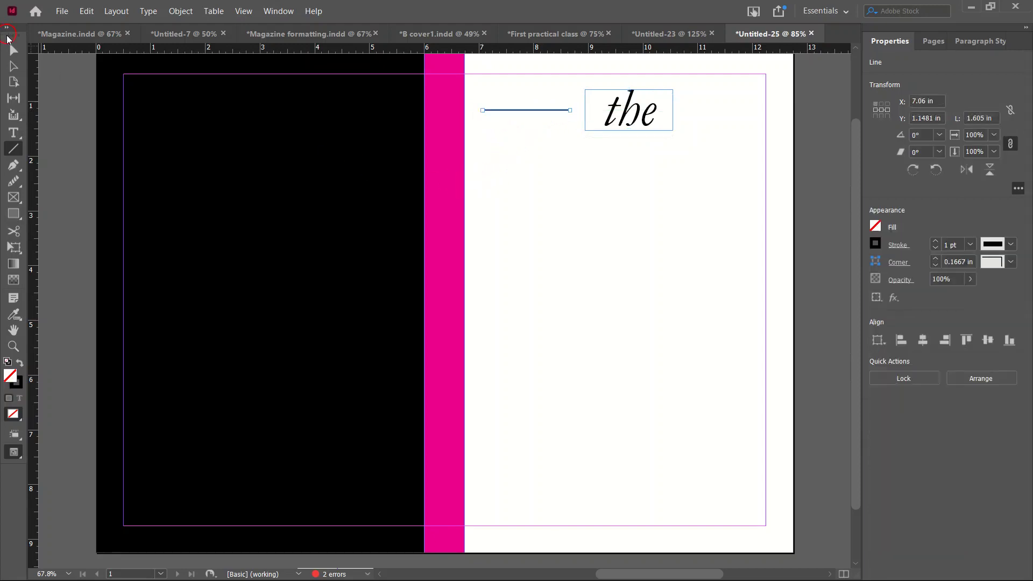
click(13, 50)
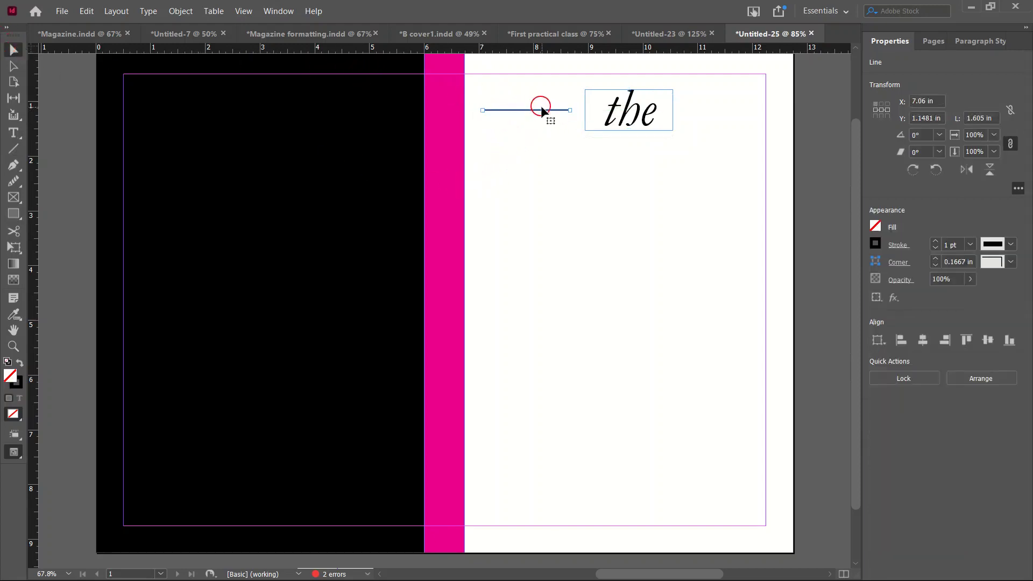
- Duplicate the horizontal line to the right of the word "the" and preview the cover without guides and frame edges
drag(537, 111, 726, 113)
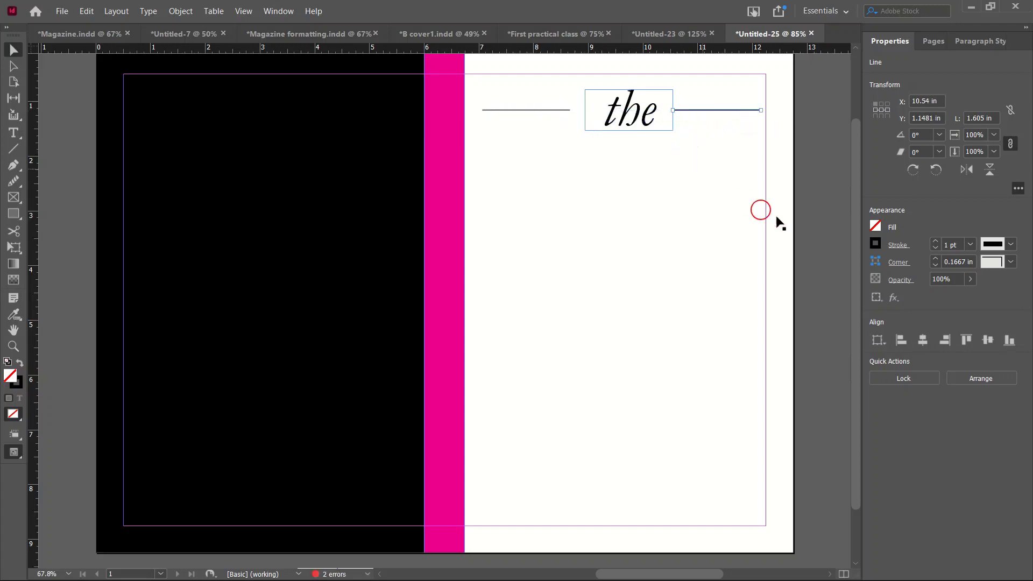
click(810, 222)
key(w)
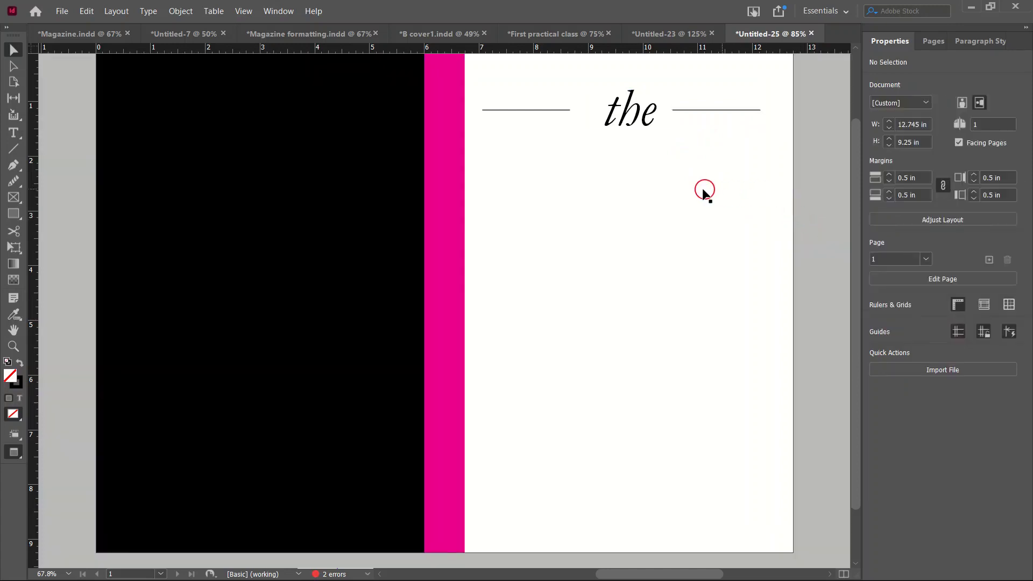
key(w)
click(592, 209)
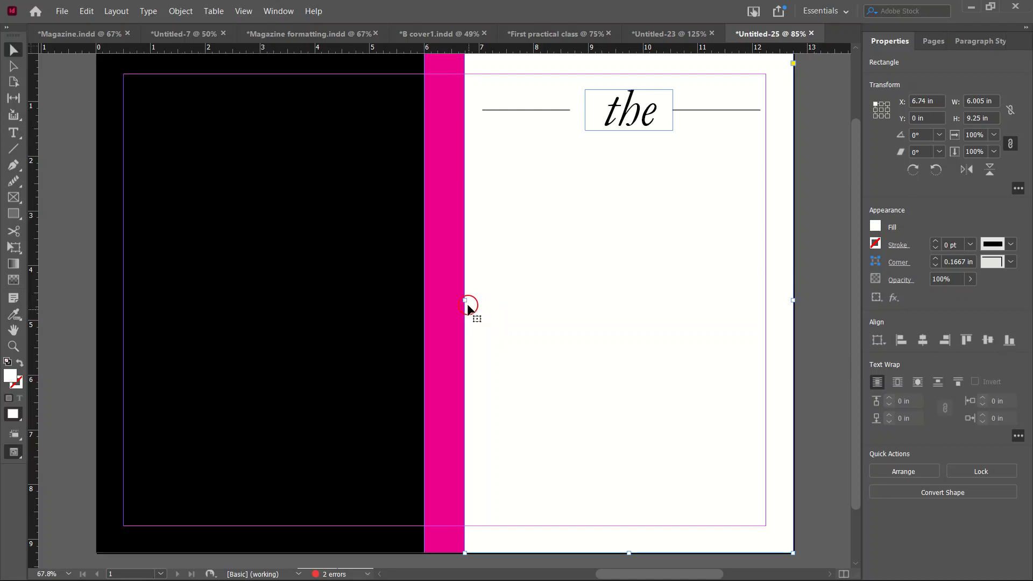
drag(465, 301, 591, 308)
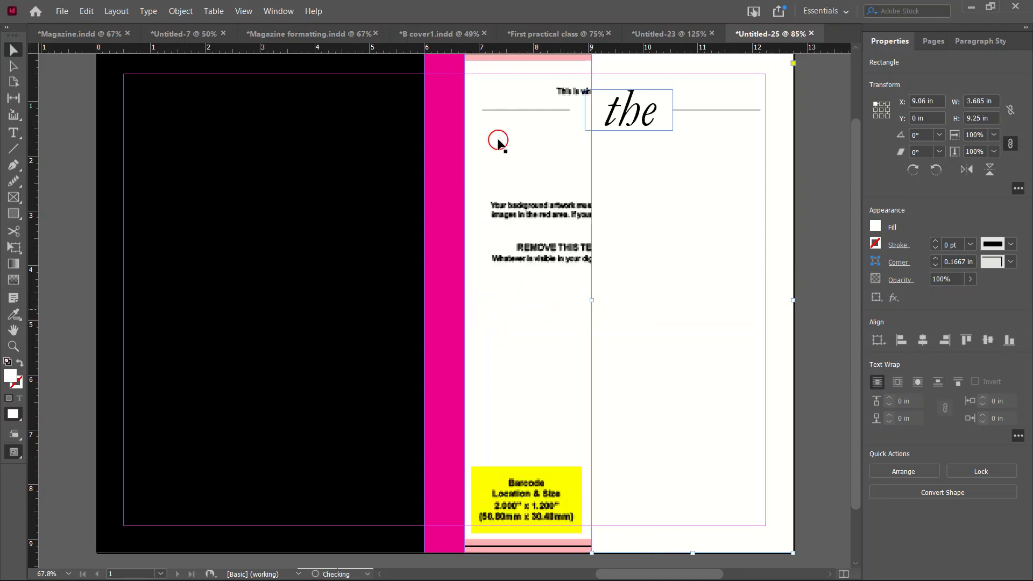
key(ctrl+z)
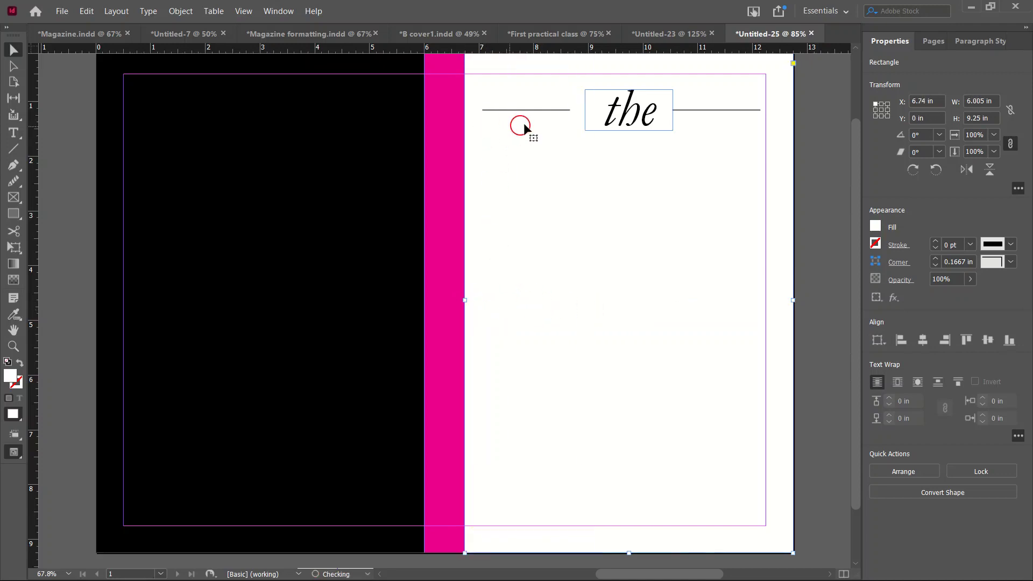
- Centre the text frame containing "the" horizontally on the white front cover, at X 8.94 in
click(630, 113)
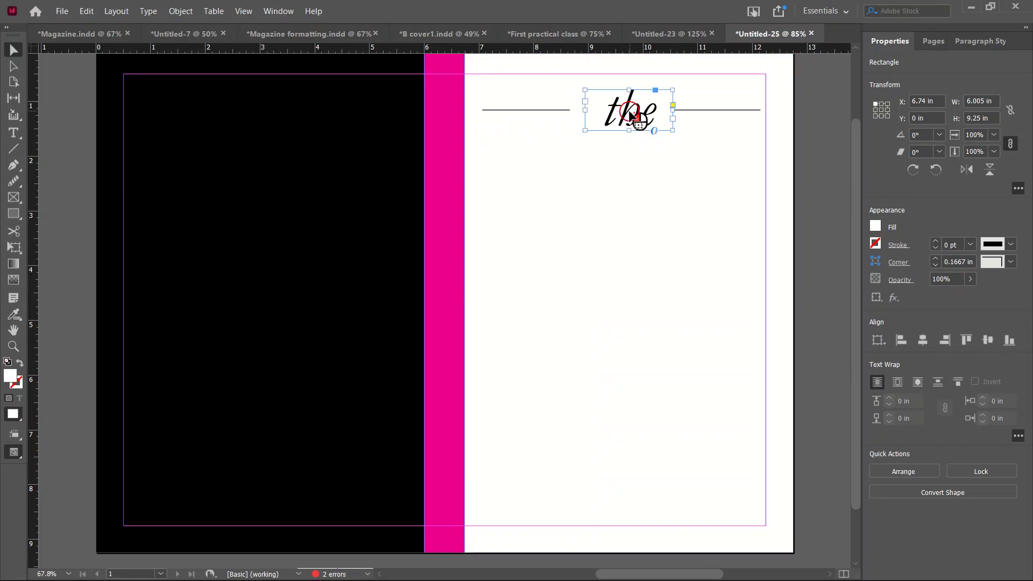
mouse_move(630, 114)
mouse_down()
mouse_move(606, 115)
mouse_move(621, 113)
mouse_up()
click(701, 178)
scroll(687, 123, up, 2)
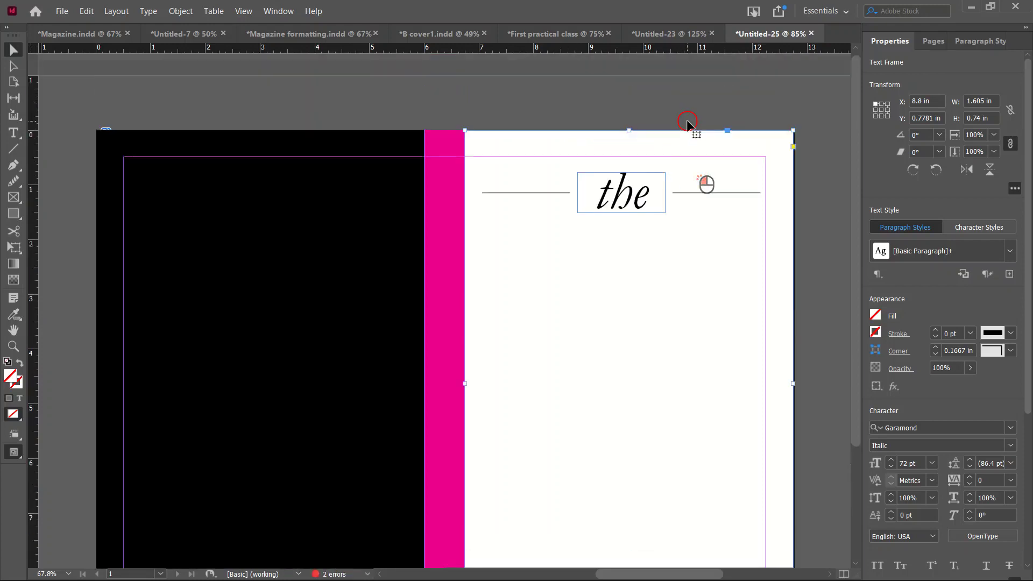
click(688, 122)
scroll(643, 138, up, 2)
mouse_move(619, 210)
mouse_down()
mouse_move(605, 209)
mouse_move(630, 209)
mouse_up()
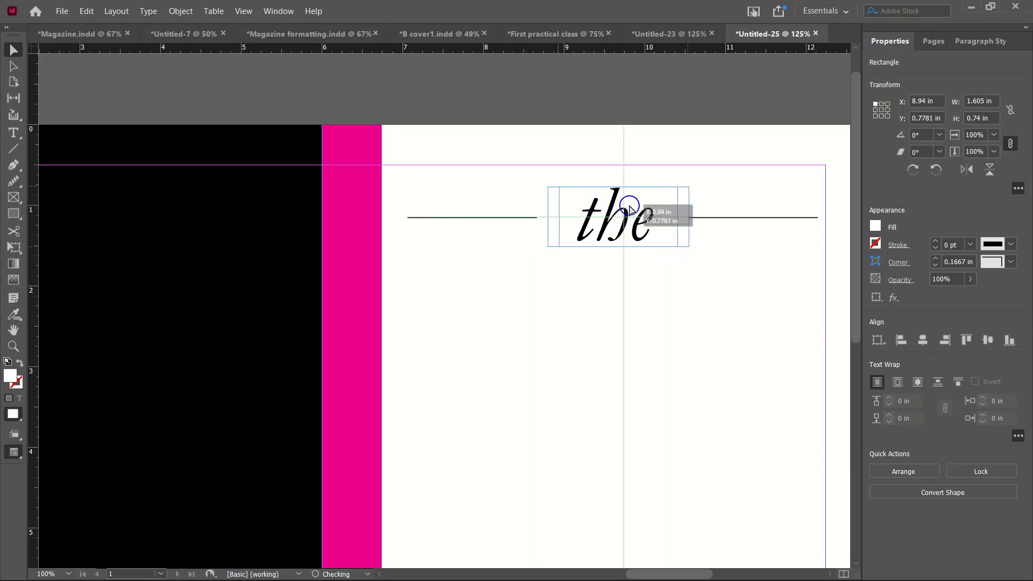
drag(630, 210, 630, 210)
- Shift the horizontal line on the left side of "the" slightly right to X 7.1 in
scroll(629, 208, down, 2)
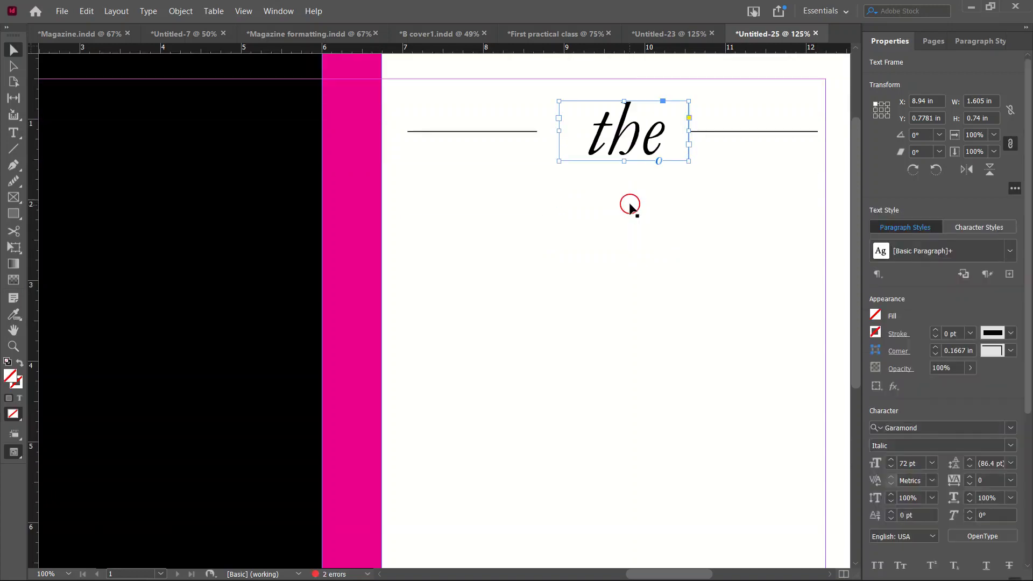
click(478, 132)
drag(478, 133, 484, 135)
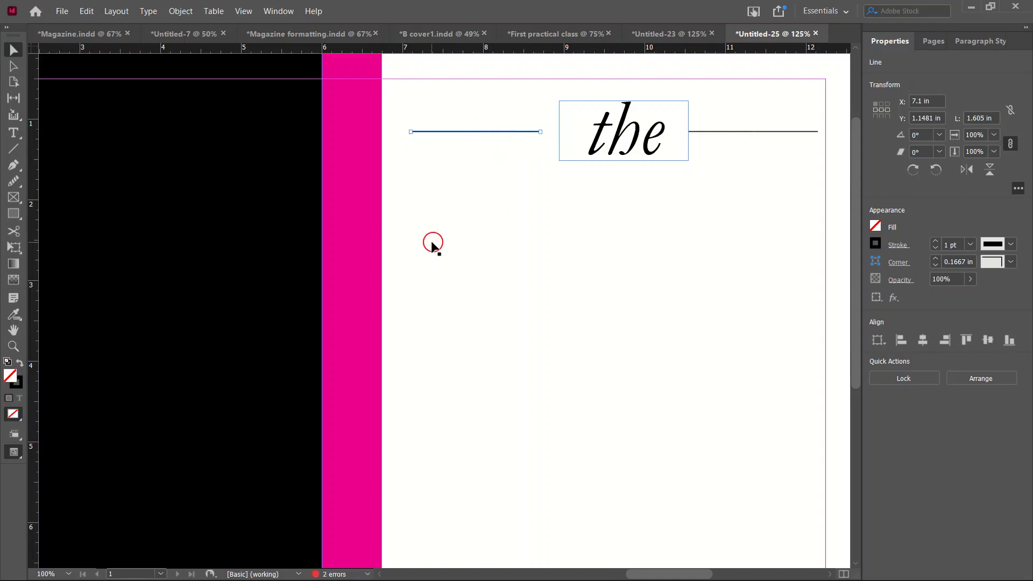
- Draw a text frame about 4.96 in wide below "the" on the front cover and enter ULTIMATE in it
key(ctrl+0)
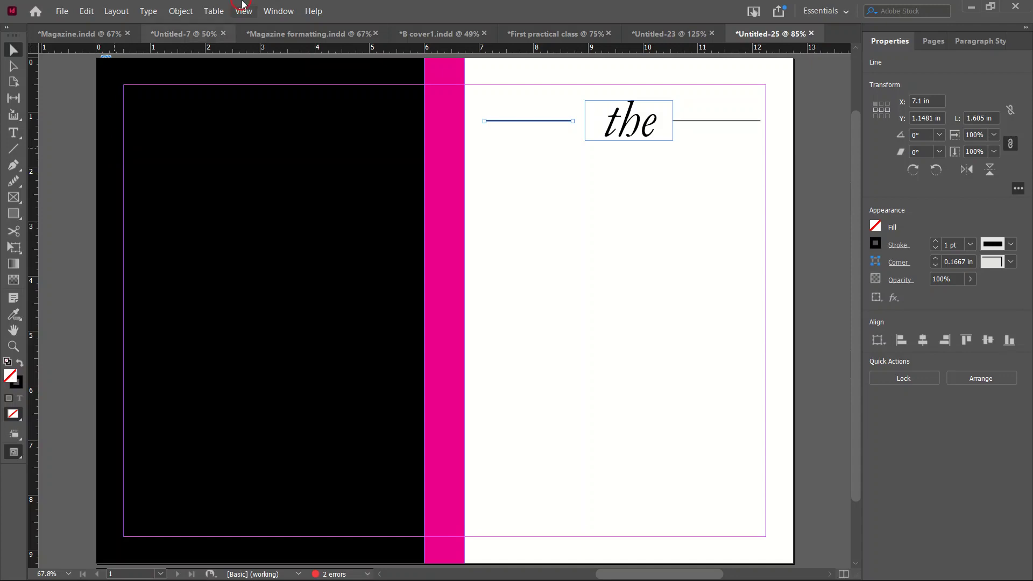
click(13, 132)
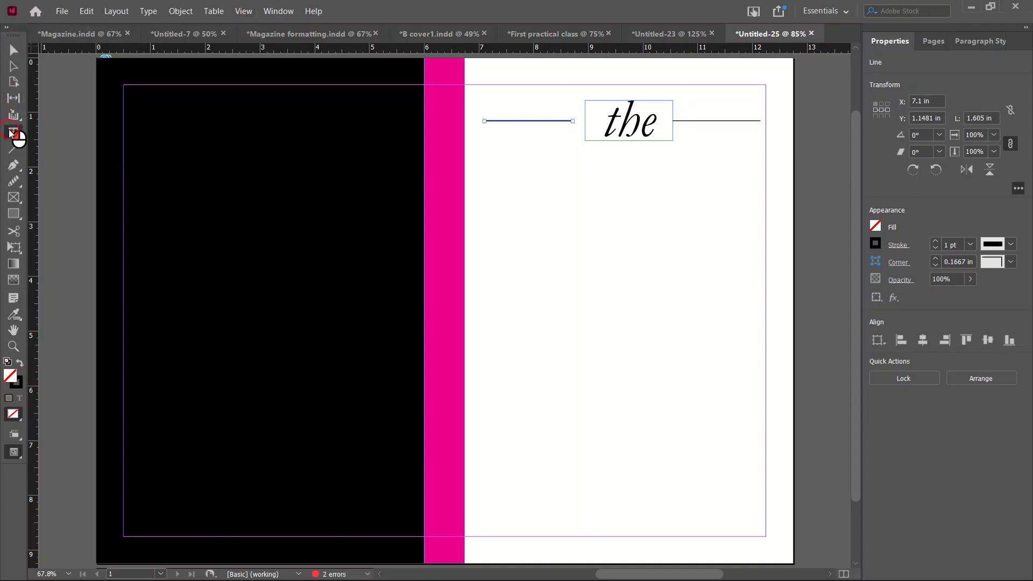
drag(484, 161, 755, 252)
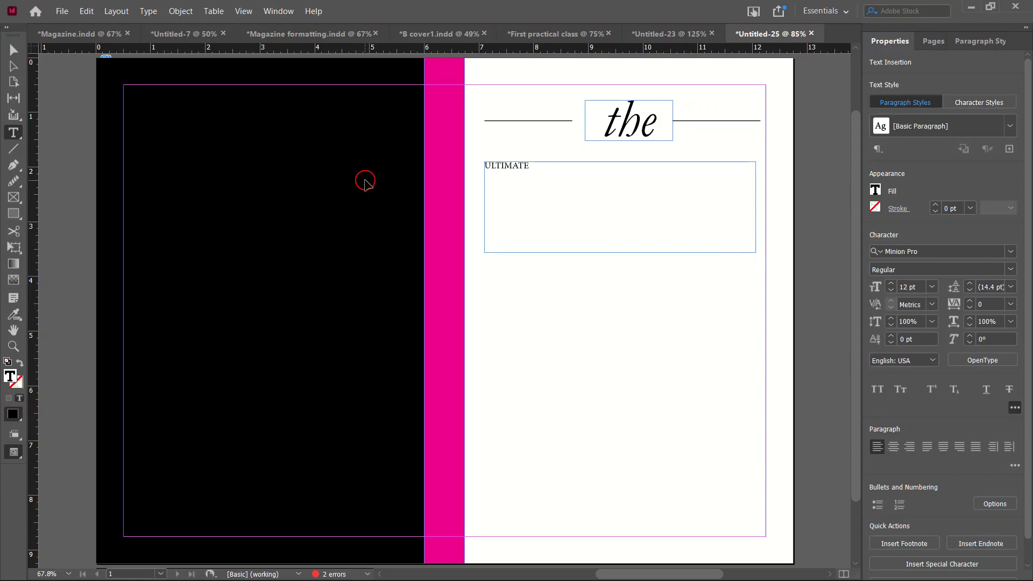
- Set the font of the whole ULTIMATE text to Bebas Neue
key(ctrl+a)
click(938, 250)
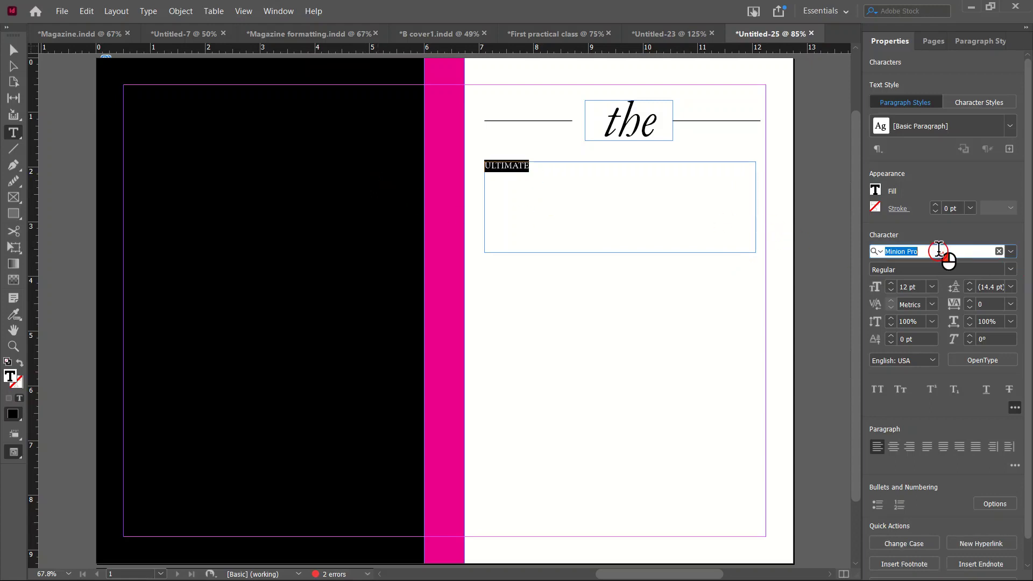
text(BEBA)
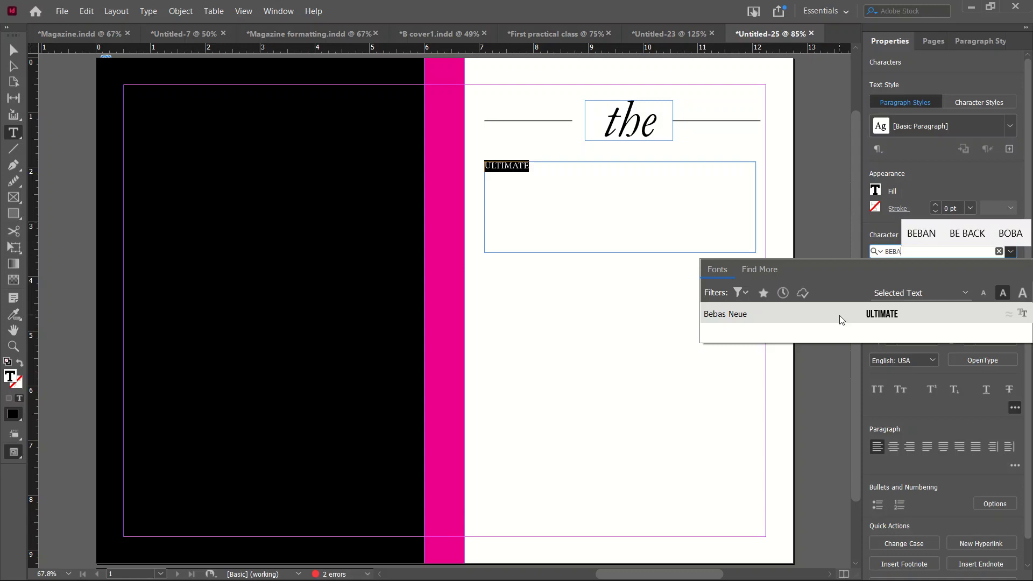
click(841, 317)
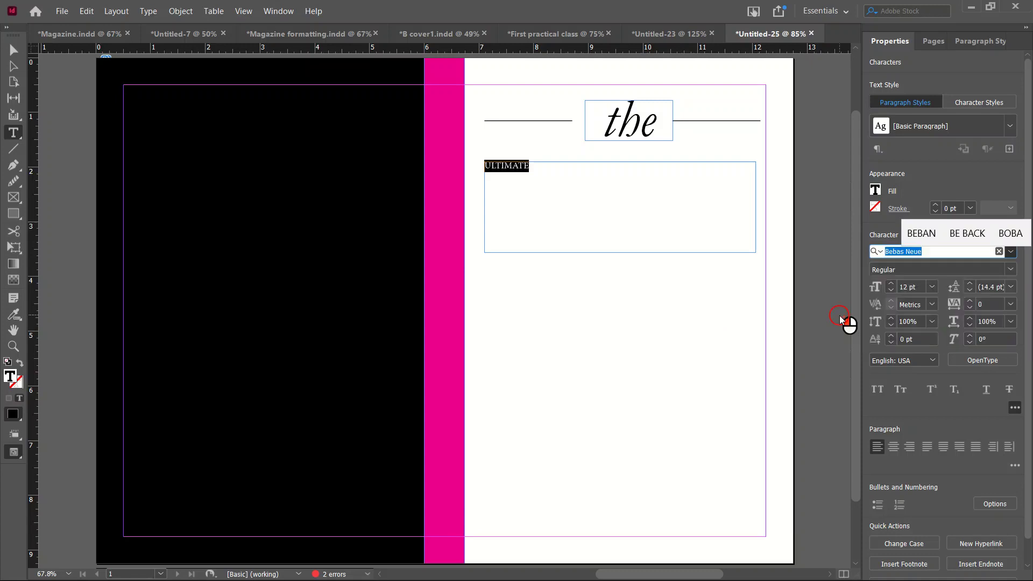
- Enlarge the ULTIMATE text to 115 pt and align it to the centre of its frame
click(932, 287)
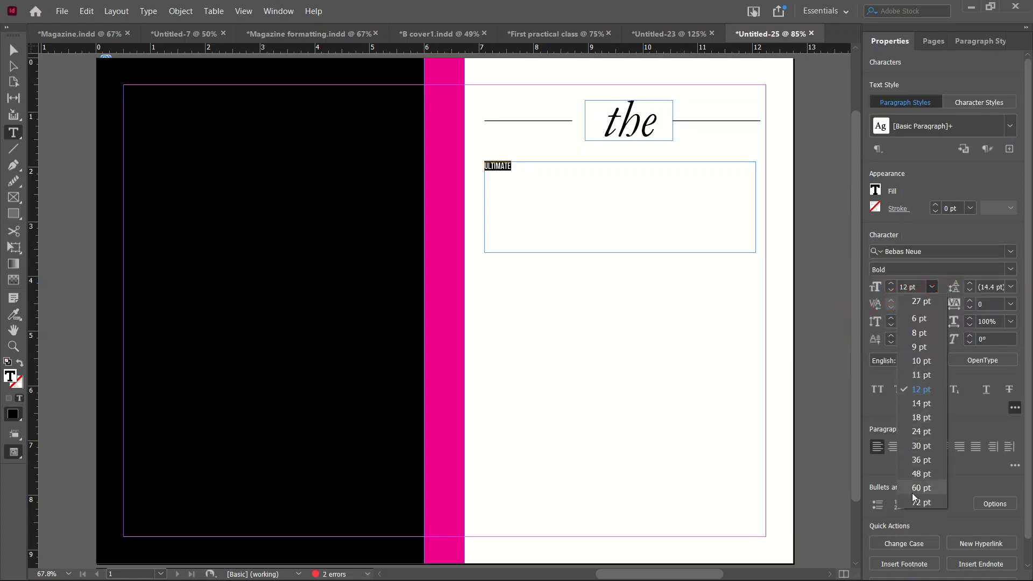
click(920, 501)
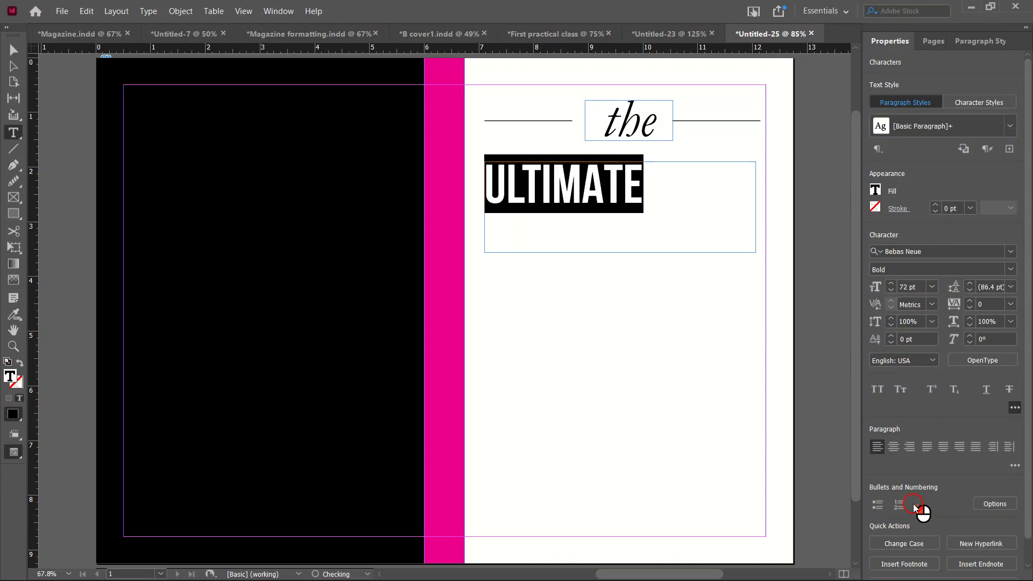
double_click(914, 286)
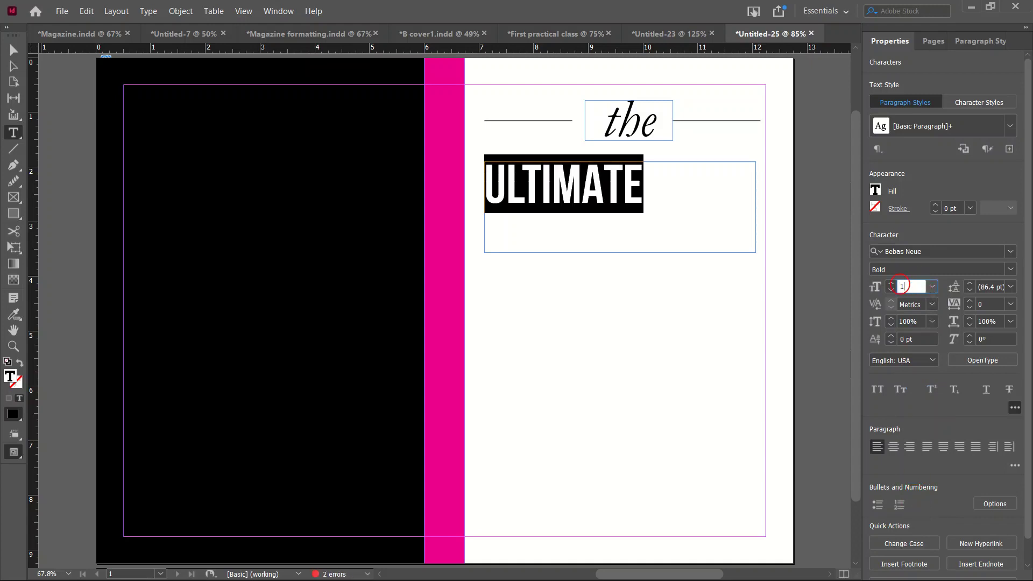
key(Return)
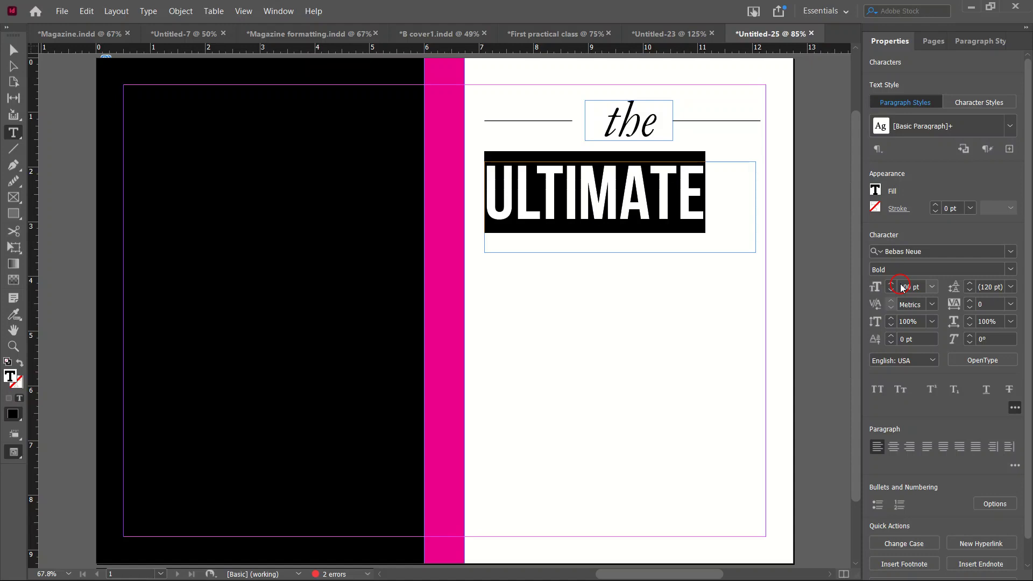
double_click(906, 287)
double_click(907, 281)
key(Return)
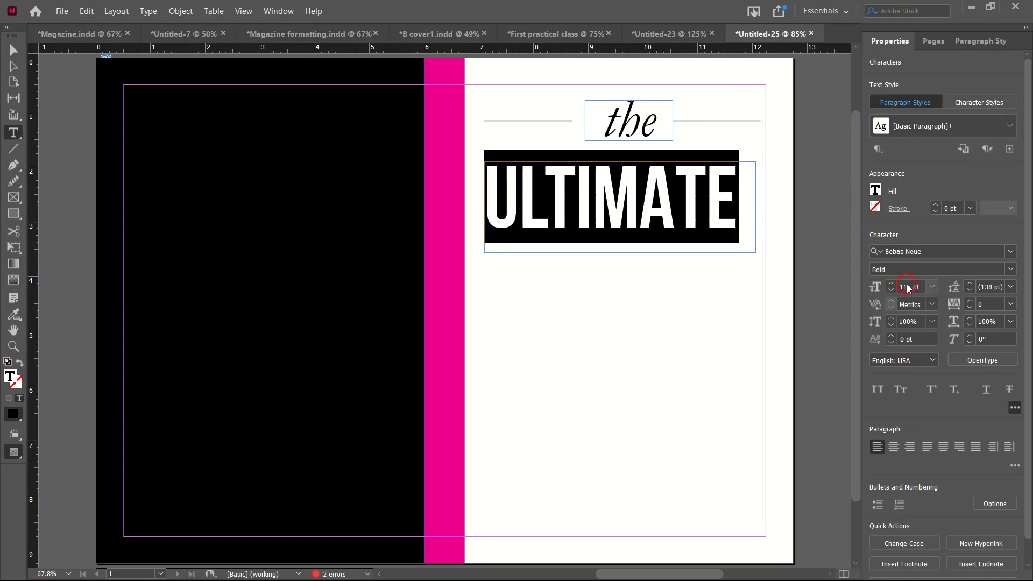
click(893, 444)
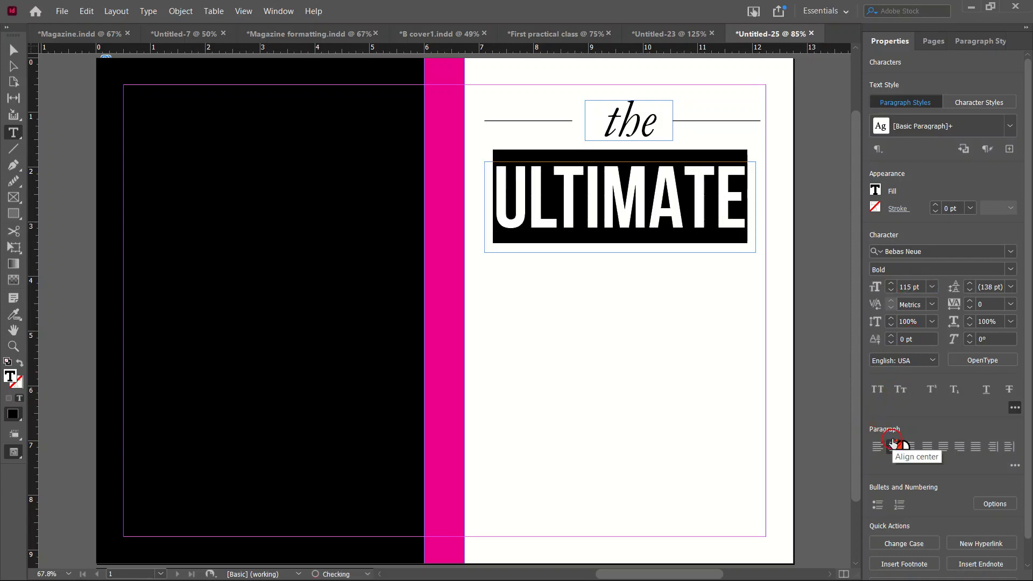
- Shorten the ULTIMATE text frame to 1.26 in high and move it up to Y 1.585 in, directly beneath "the"
click(16, 50)
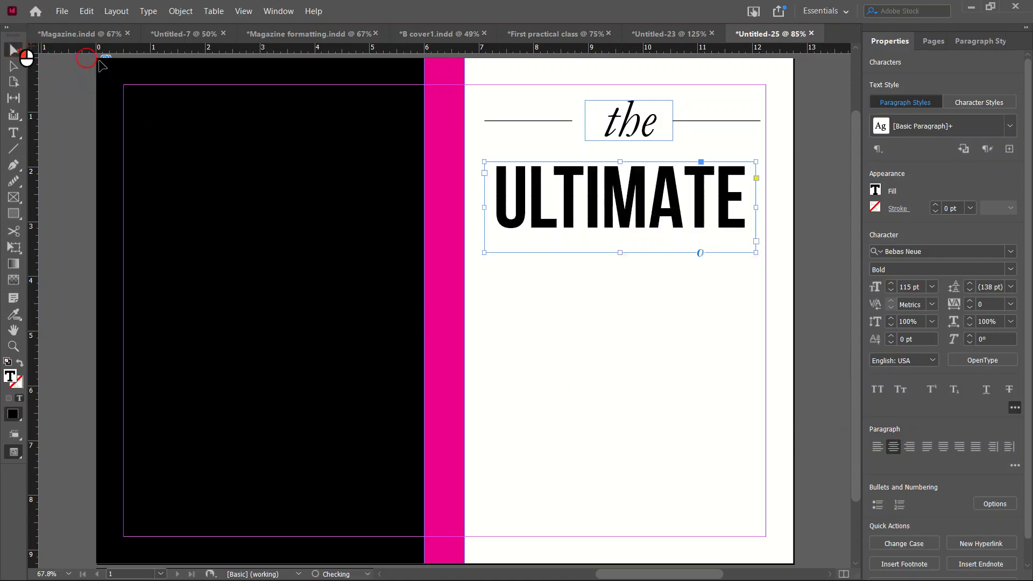
click(617, 253)
drag(619, 253, 629, 202)
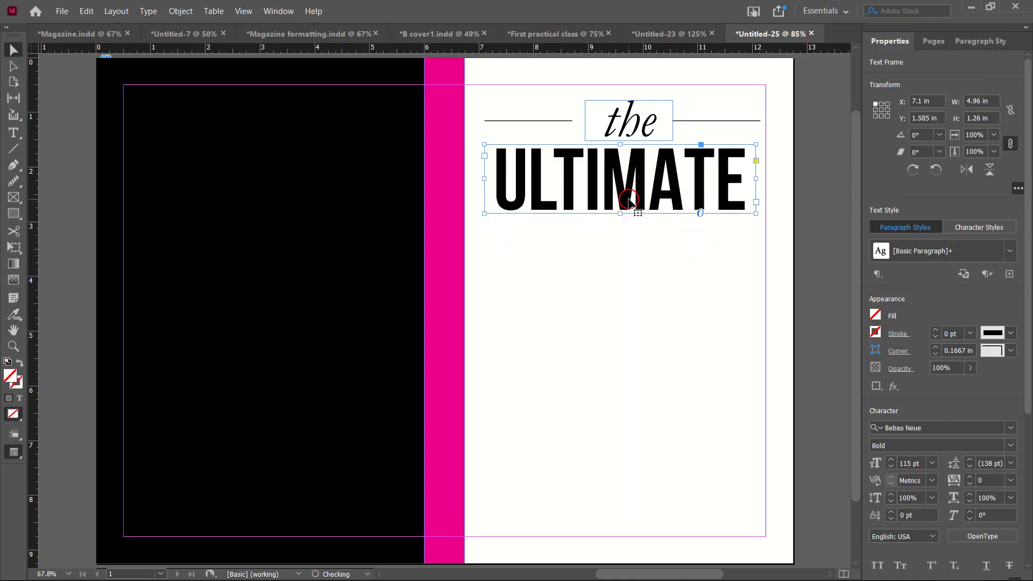
click(796, 297)
key(w)
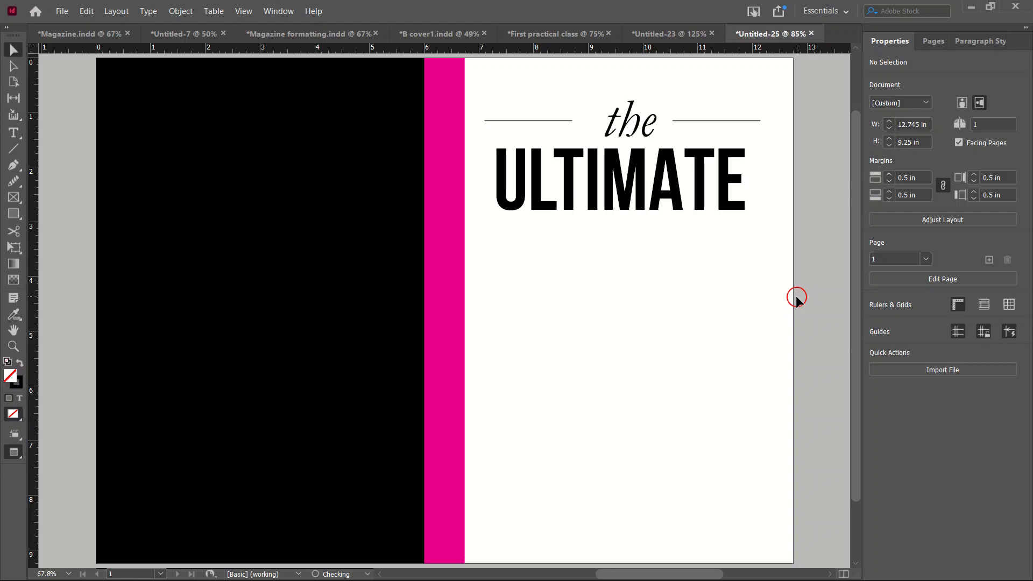
key(w)
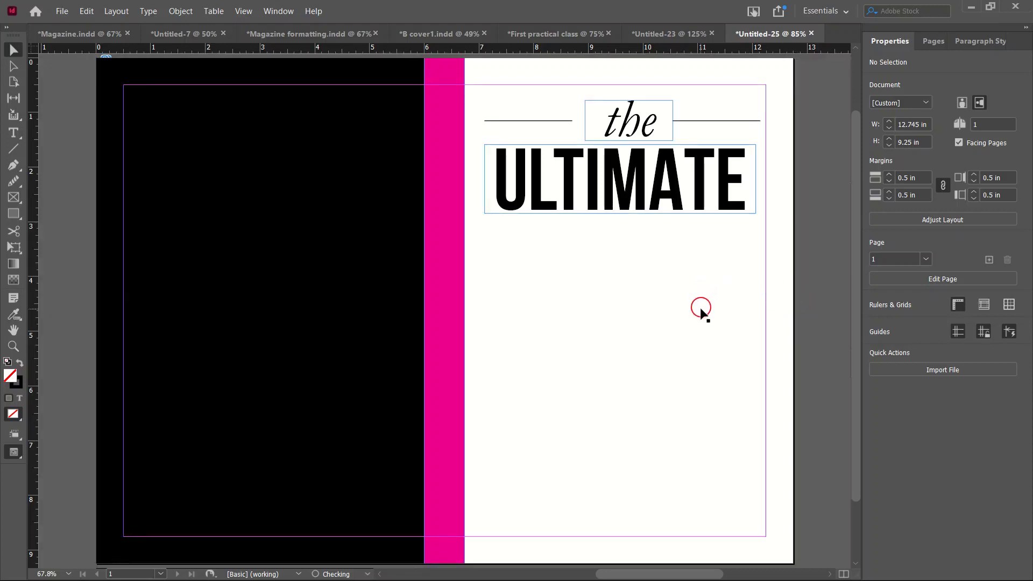
- Duplicate the "the" text frame below ULTIMATE and enter "Aguide to" in the copy
click(630, 122)
drag(631, 122, 614, 242)
double_click(635, 247)
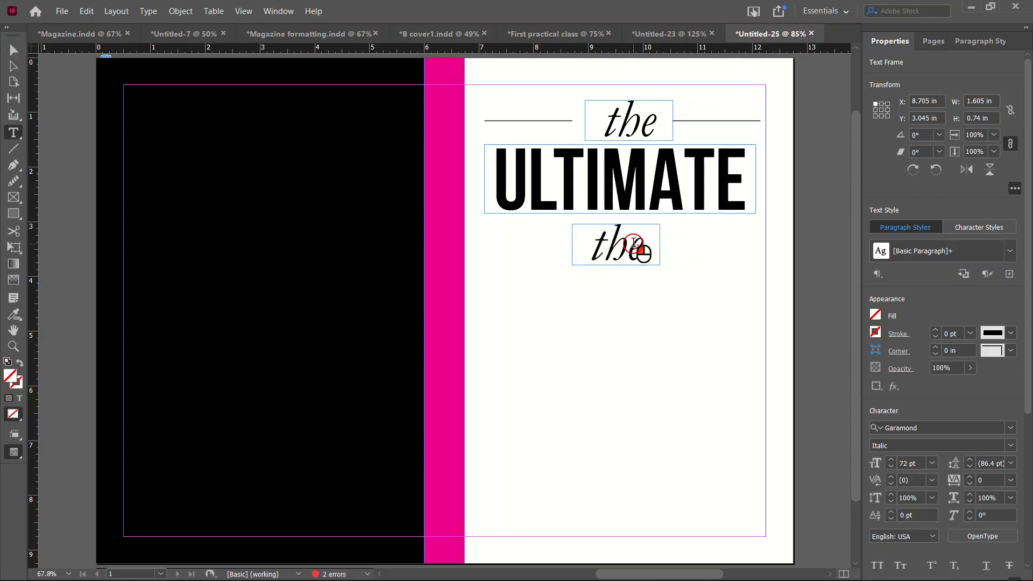
click(629, 242)
key(ctrl+a)
key(BackSpace)
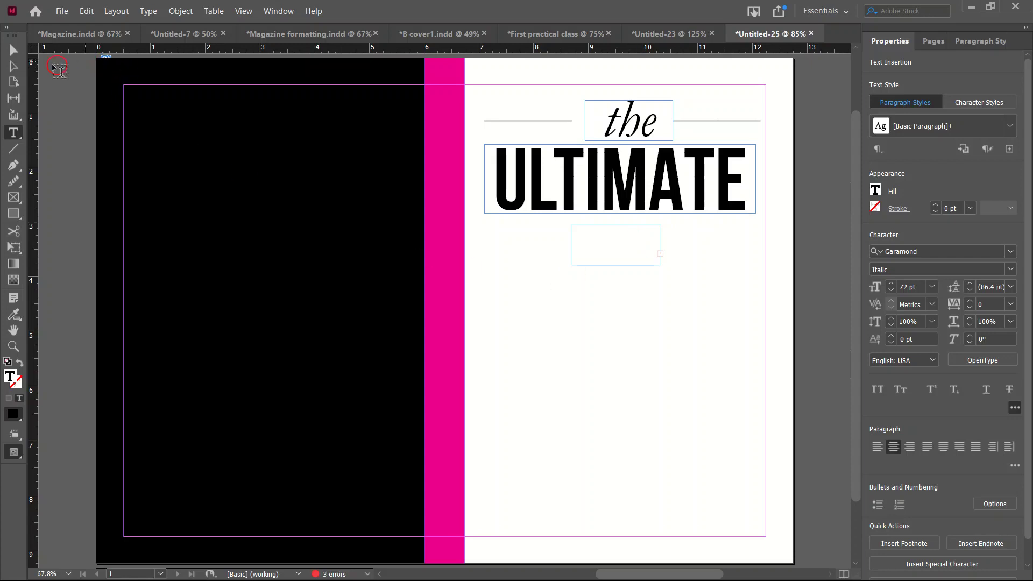
- Enlarge the text frame below ULTIMATE to 4.84 in wide and 1.34 in high
click(14, 50)
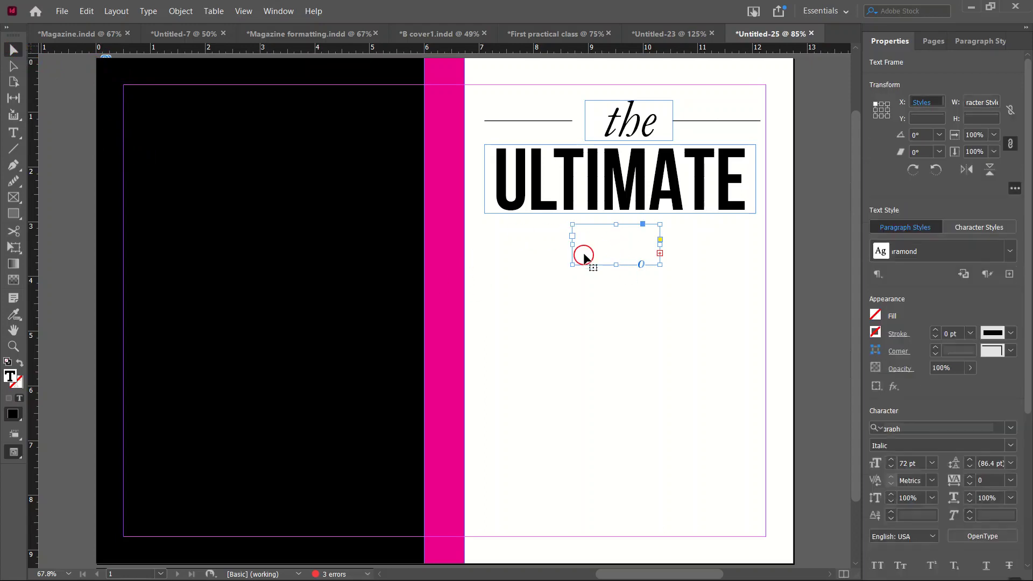
drag(572, 245, 491, 247)
drag(659, 248, 756, 249)
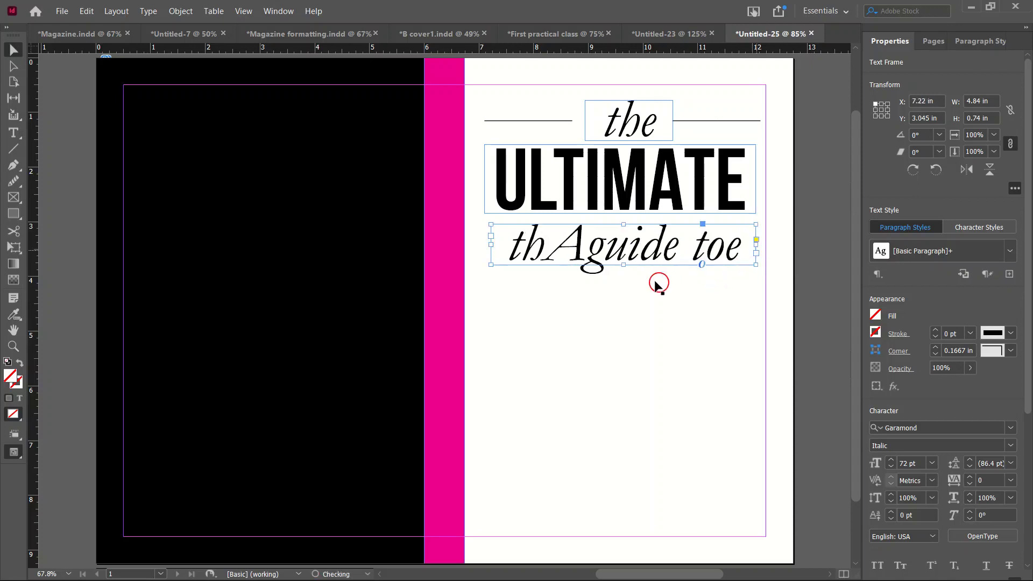
drag(624, 265, 626, 298)
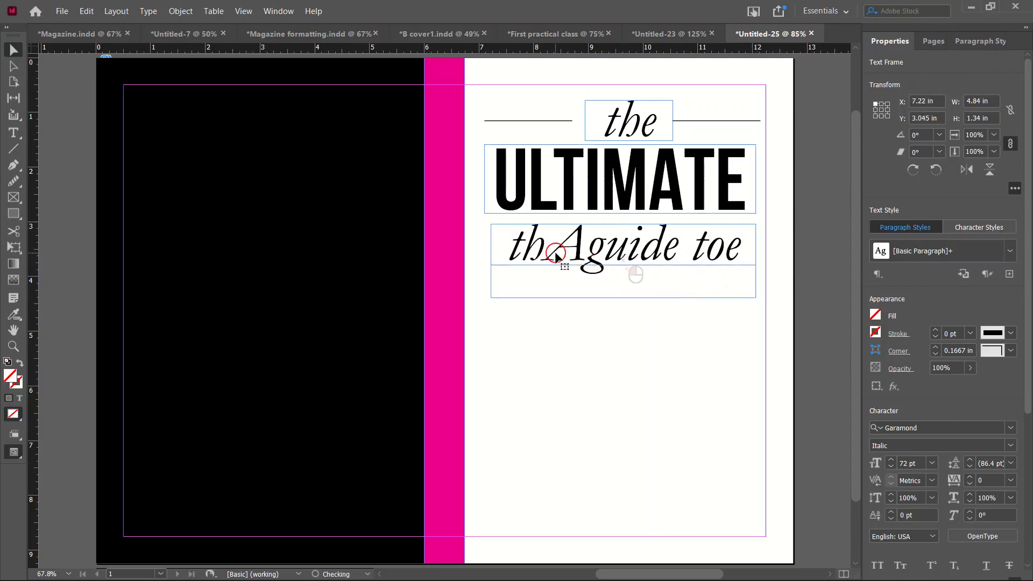
- Remove the stray letters around the line below ULTIMATE so that it reads "guide to"
double_click(555, 253)
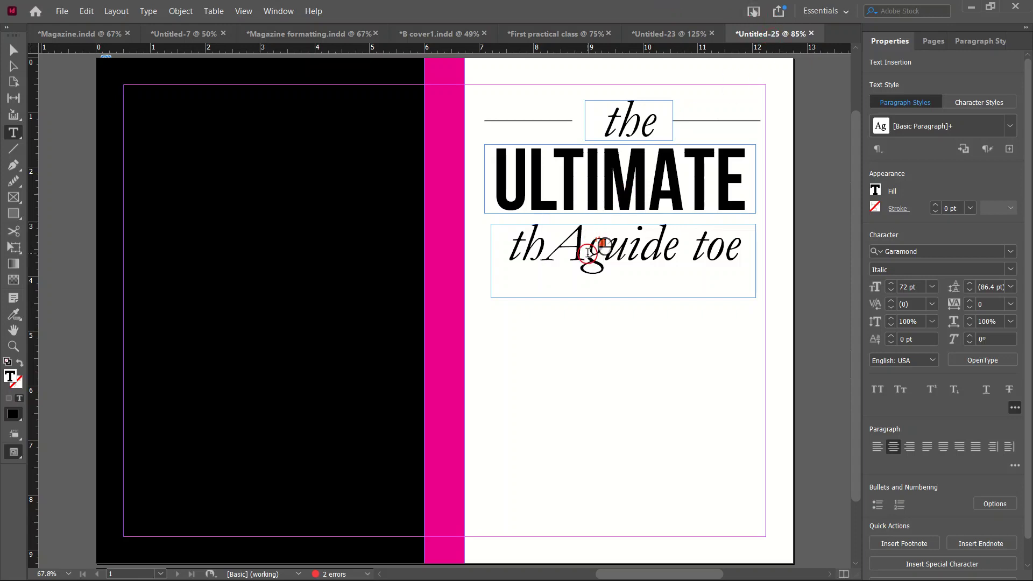
key(BackSpace)
key(BackSpace)
key(BackSpace)
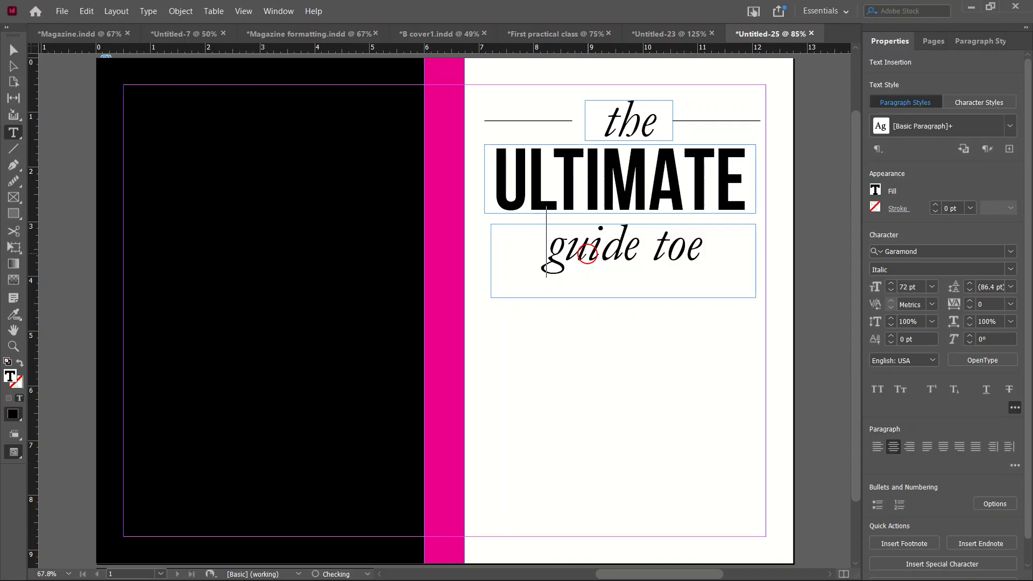
click(709, 249)
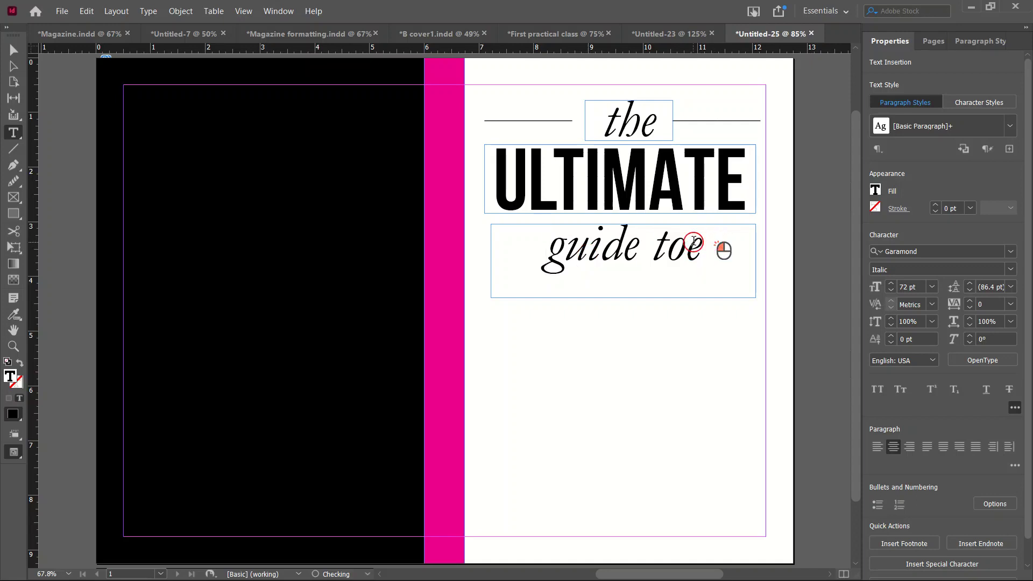
key(BackSpace)
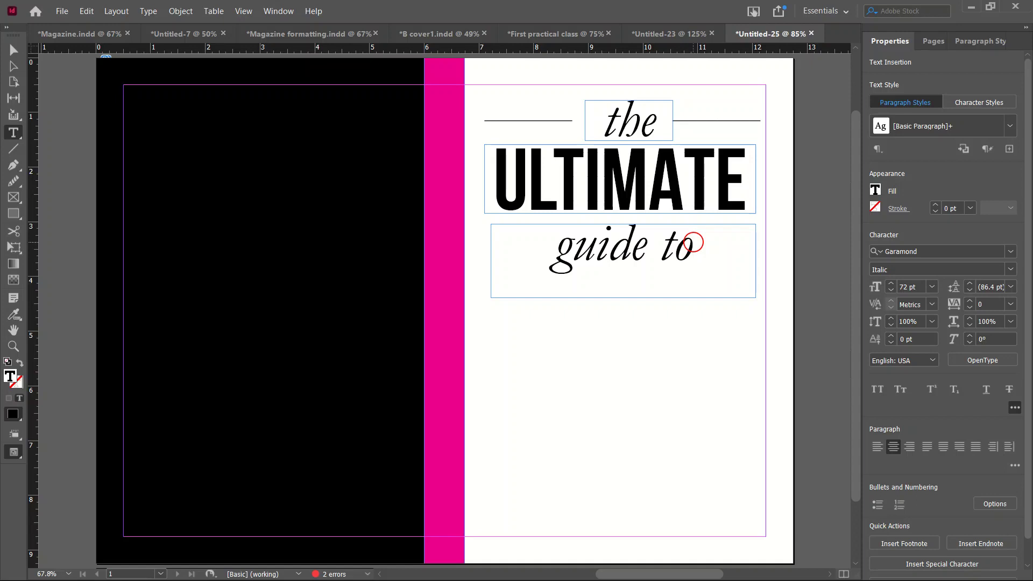
- Set the font size of the "guide to" line to 101 pt
triple_click(694, 243)
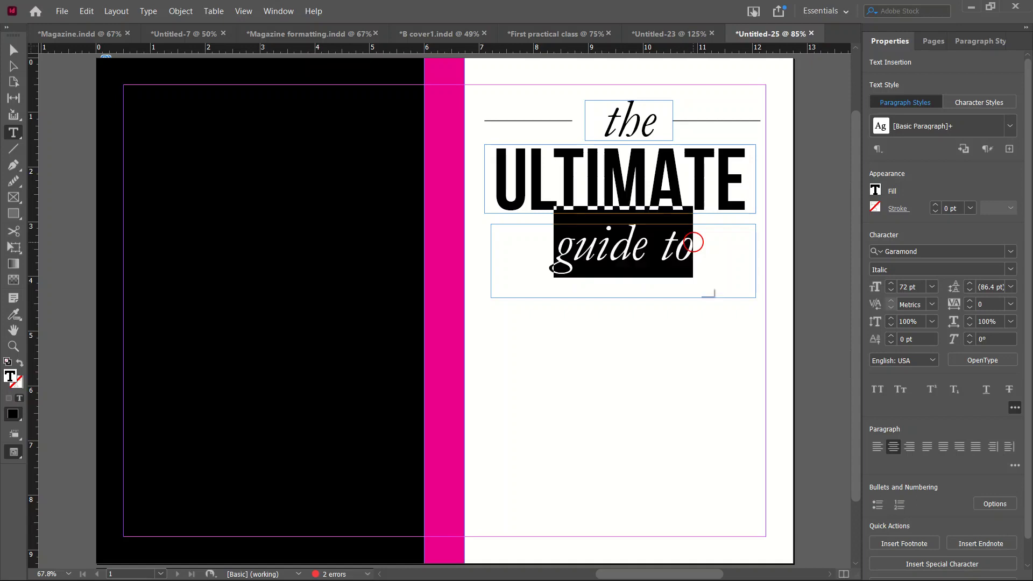
click(905, 286)
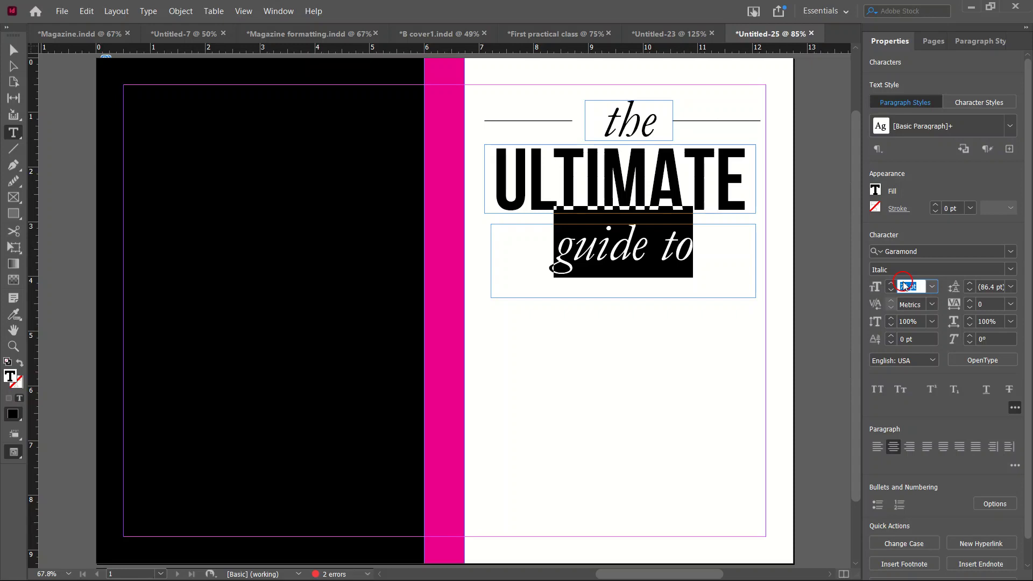
key(Return)
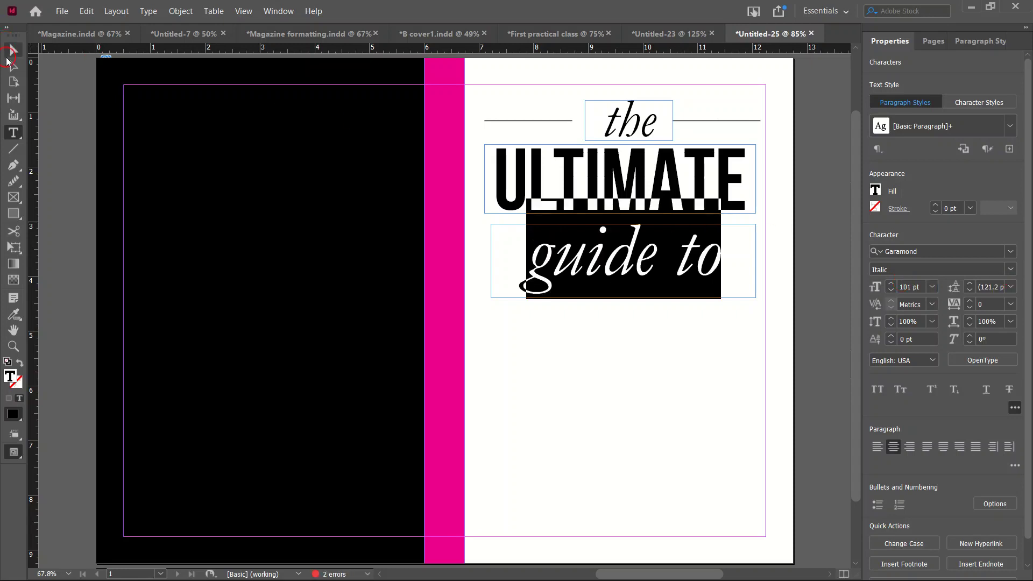
- Move the "guide to" frame closer beneath ULTIMATE, to about X 7.32 in and Y 2.91 in, and check it in preview
click(12, 52)
click(598, 264)
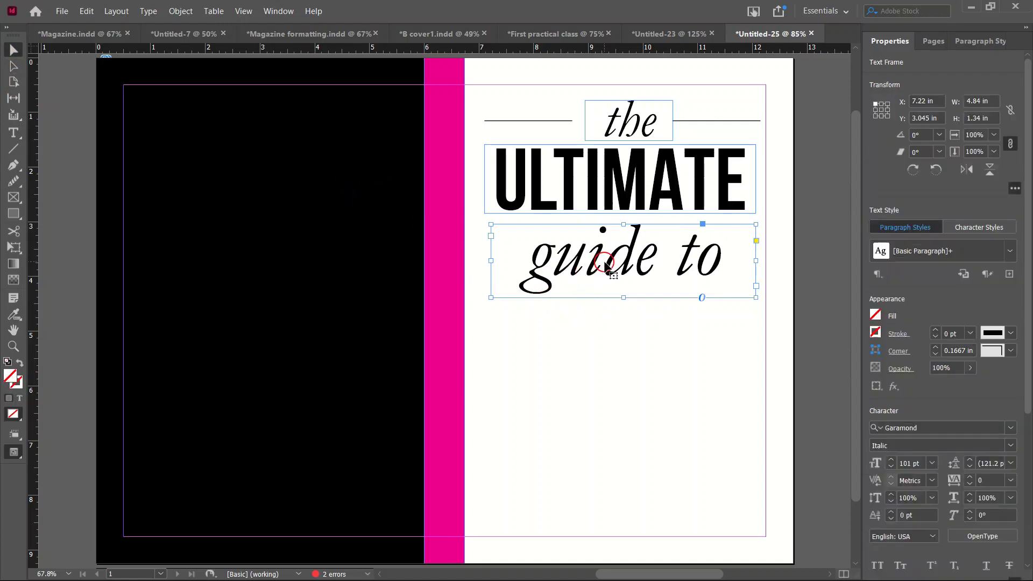
drag(607, 263, 638, 243)
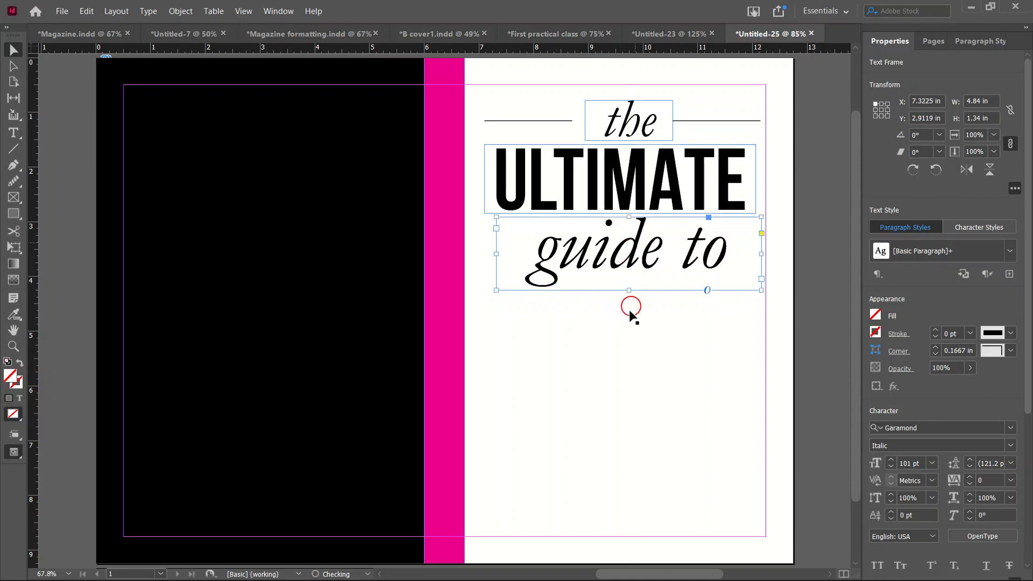
key(w)
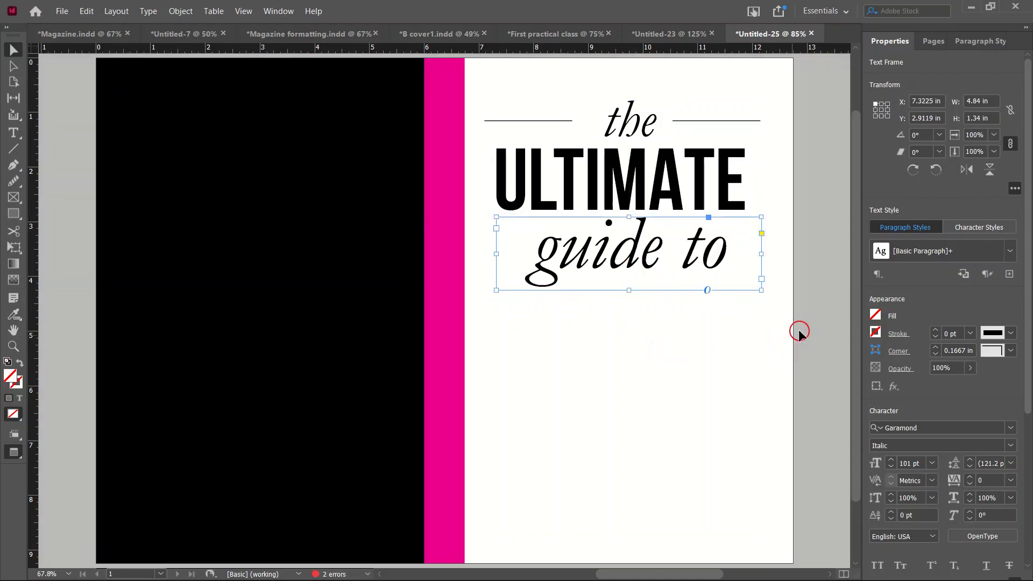
click(800, 331)
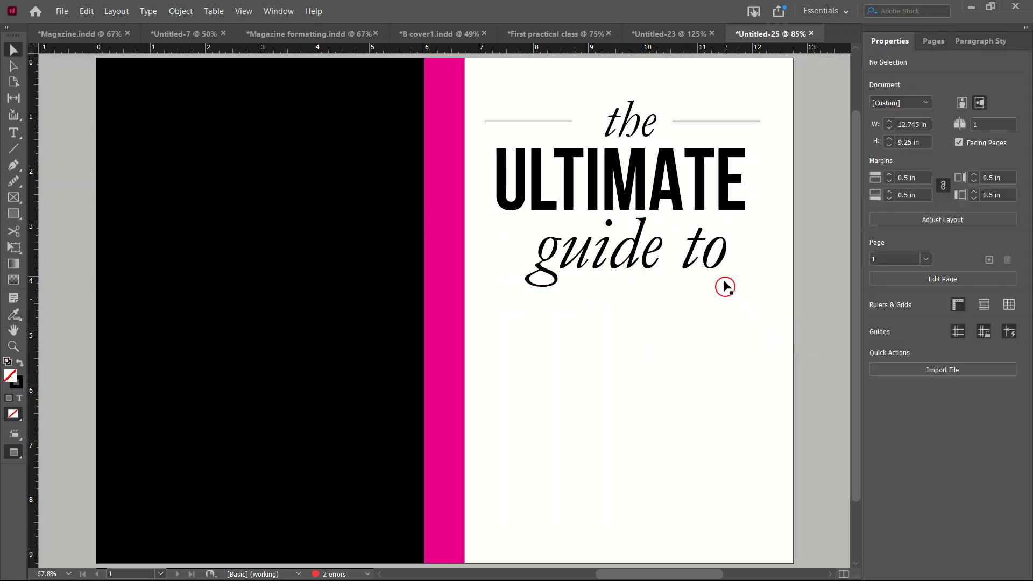
key(w)
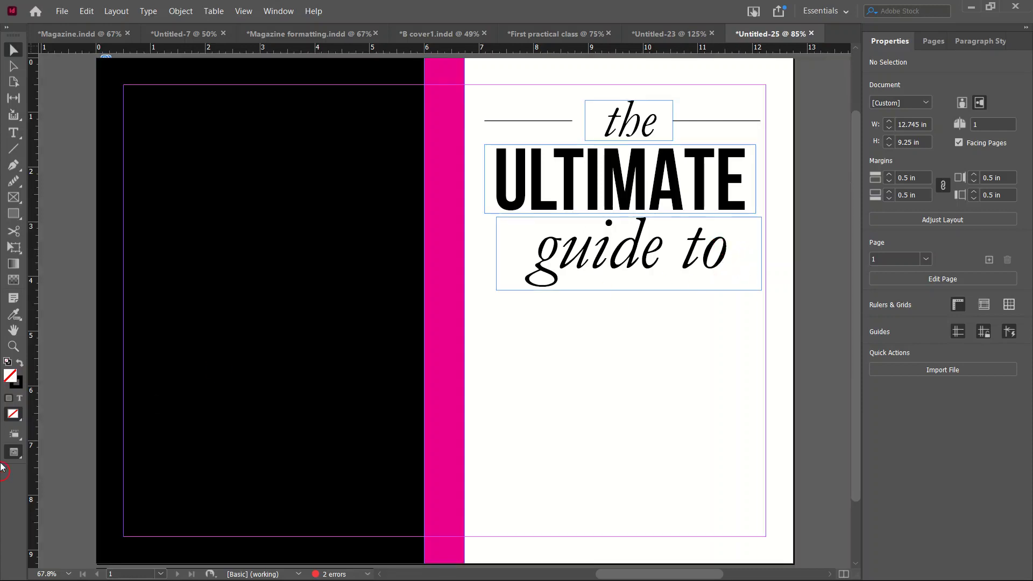
- Duplicate the ULTIMATE text frame below "guide to" at Y 4.385 in and extend the copy to 1.88 in high
drag(537, 169, 544, 326)
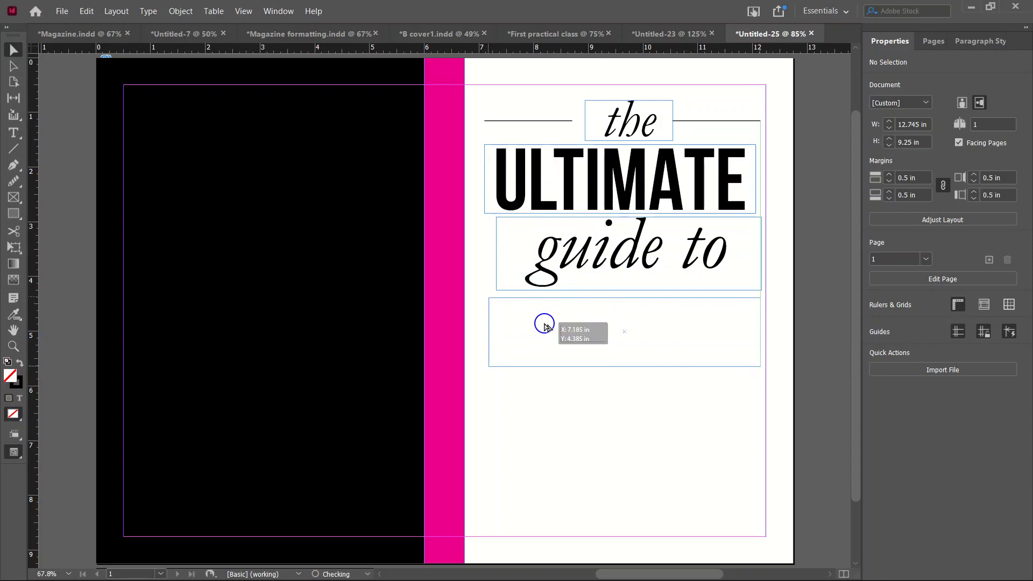
drag(544, 325, 544, 323)
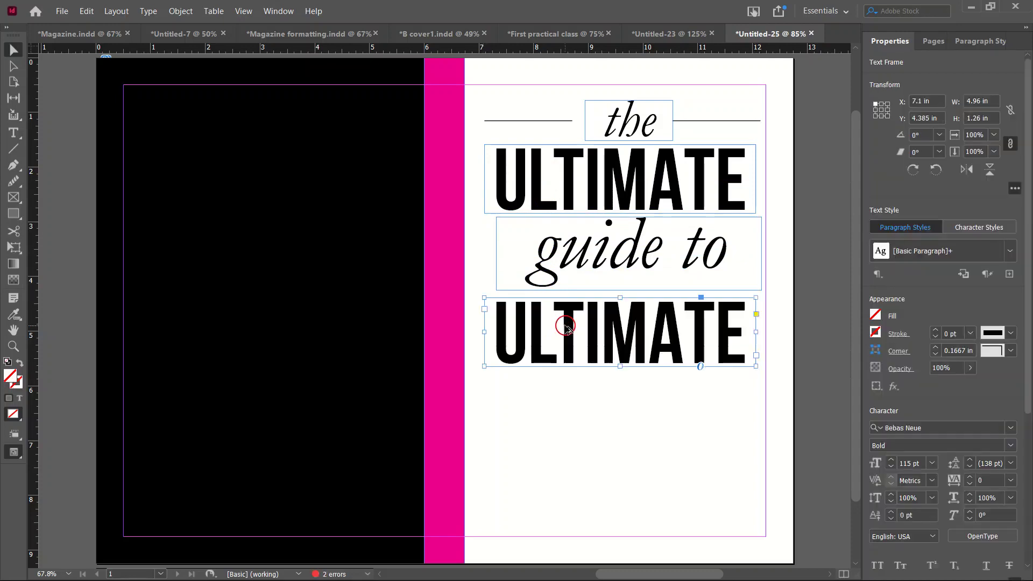
drag(622, 368, 620, 400)
- Replace the text in the lower ULTIMATE copy with SALES and set its font size to 182 pt
double_click(617, 356)
double_click(594, 345)
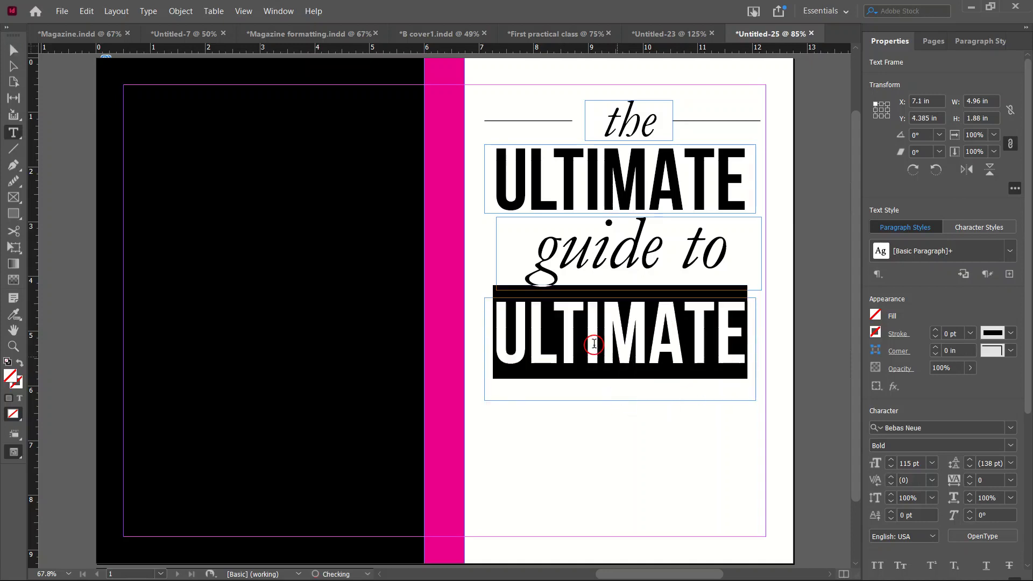
text(SALES)
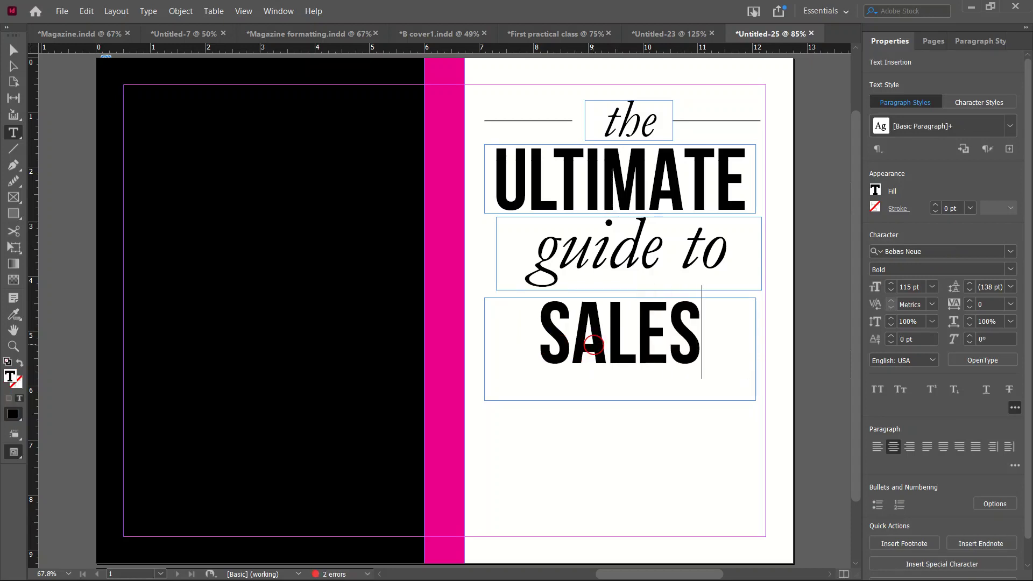
double_click(659, 330)
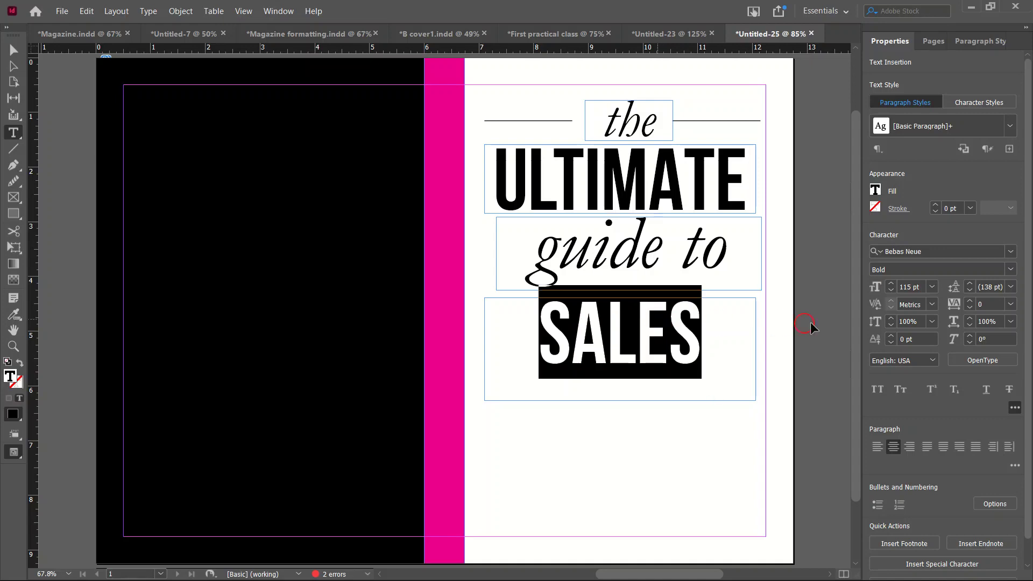
click(924, 287)
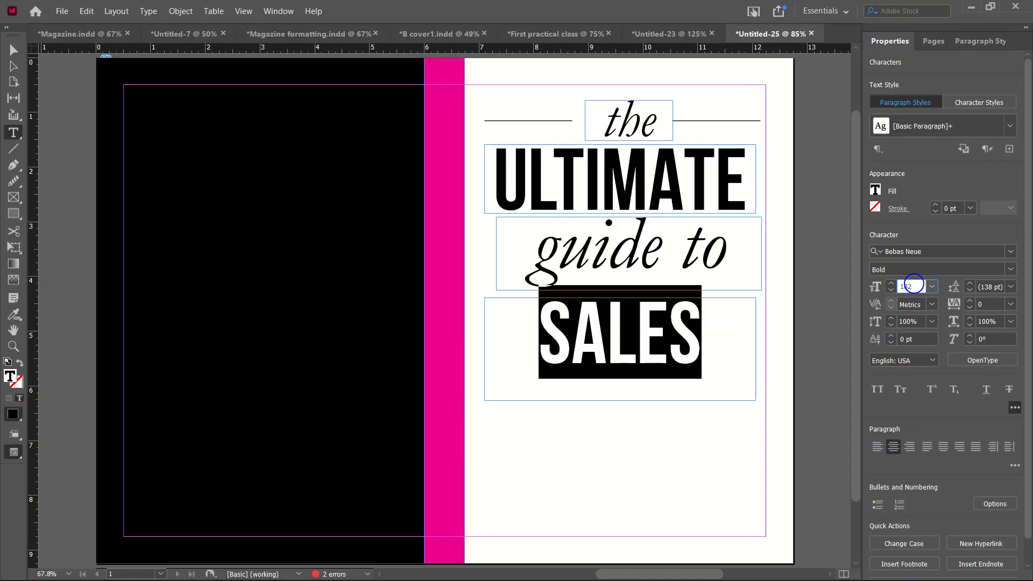
text(182)
key(Return)
- Enlarge the overset SALES text frame to 5.22 in wide and 2.68 in high so that the word fits
click(9, 51)
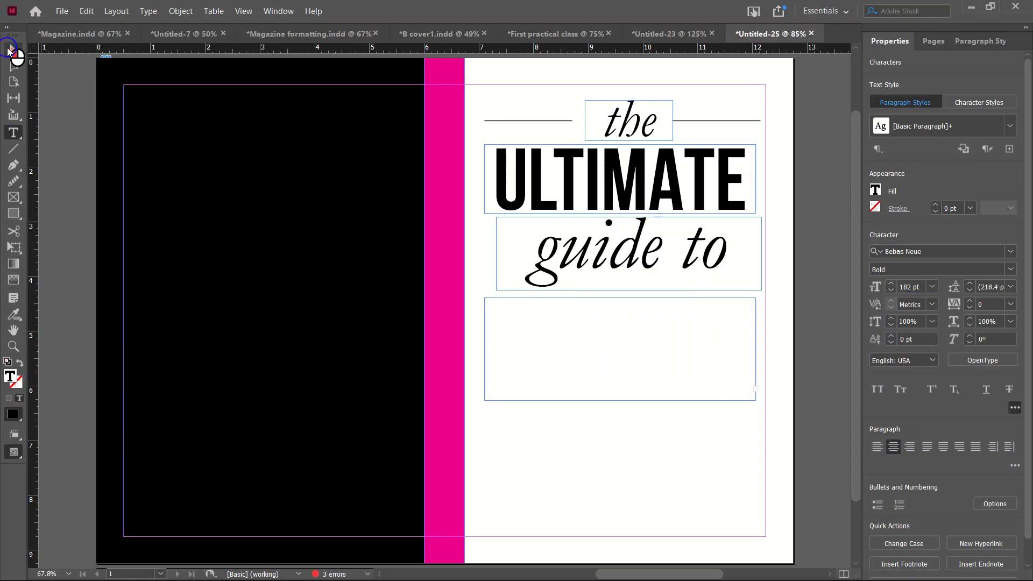
click(484, 347)
drag(485, 347, 445, 348)
drag(600, 400, 600, 444)
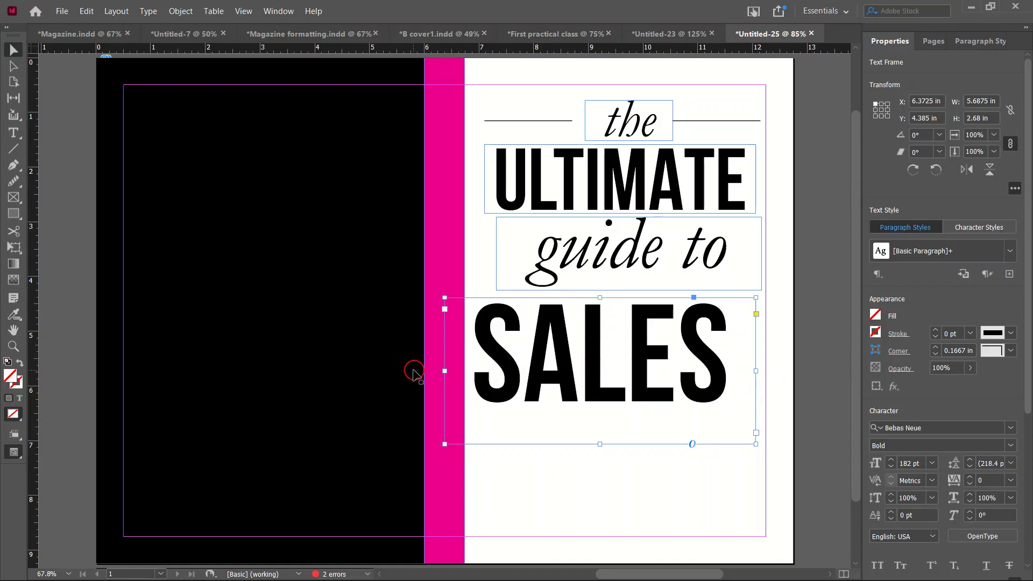
drag(449, 371, 471, 372)
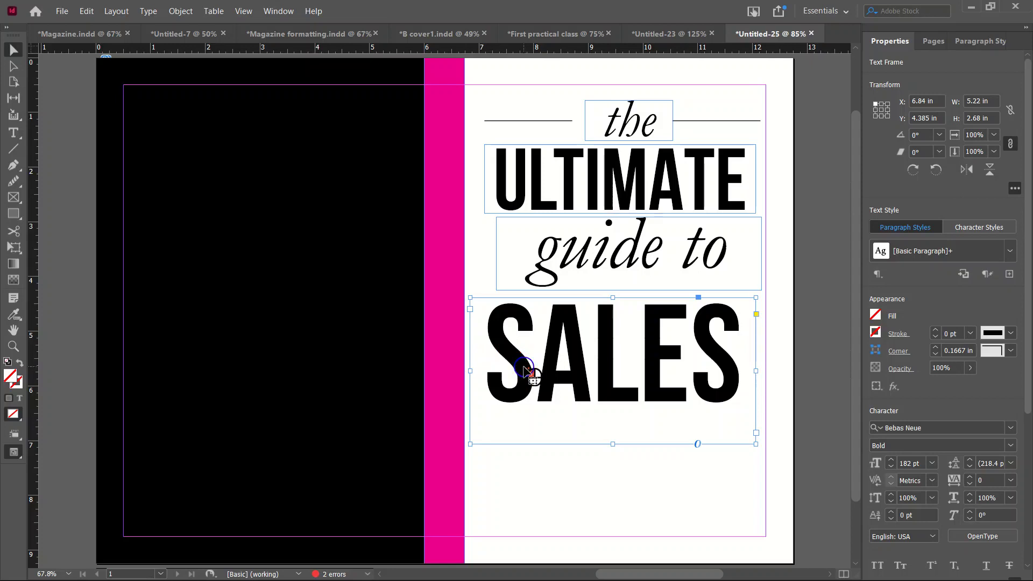
- Move the SALES frame to about X 7.025 in and Y 4.32 in, then preview the cover without guides
drag(525, 369, 532, 365)
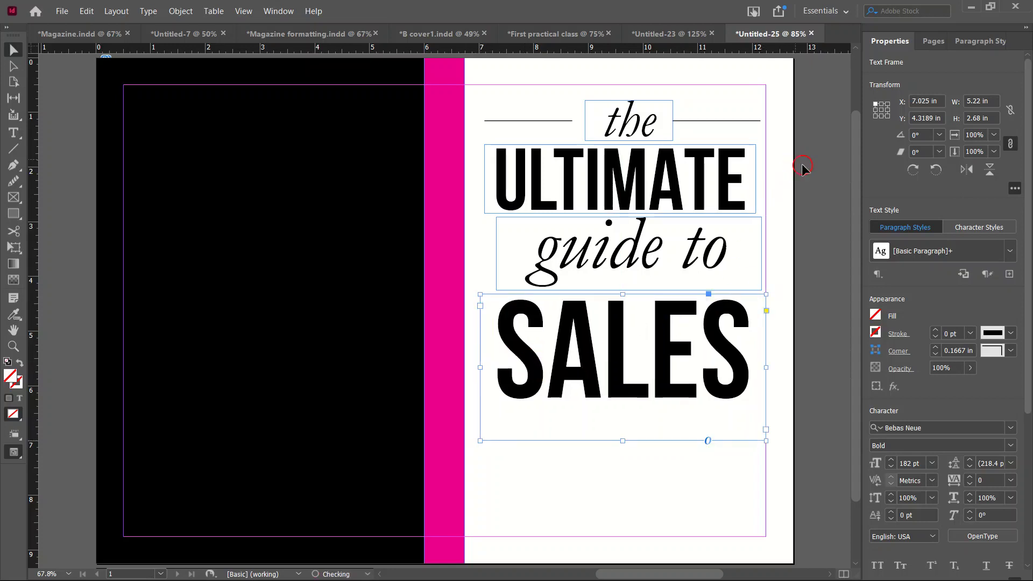
click(814, 179)
key(w)
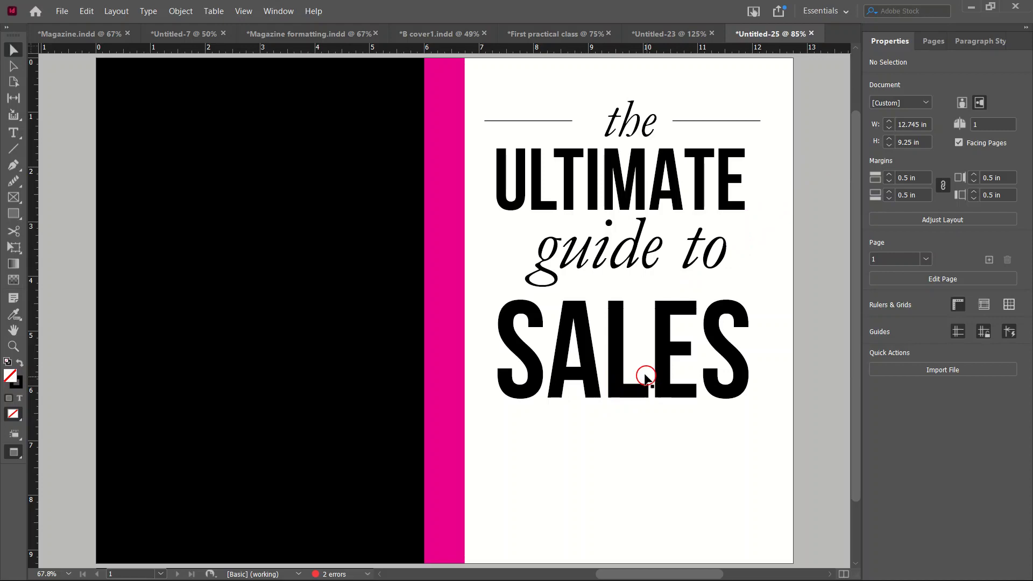
- Nudge the SALES frame up to about Y 4.12 in, closer to the "guide to" line
click(625, 323)
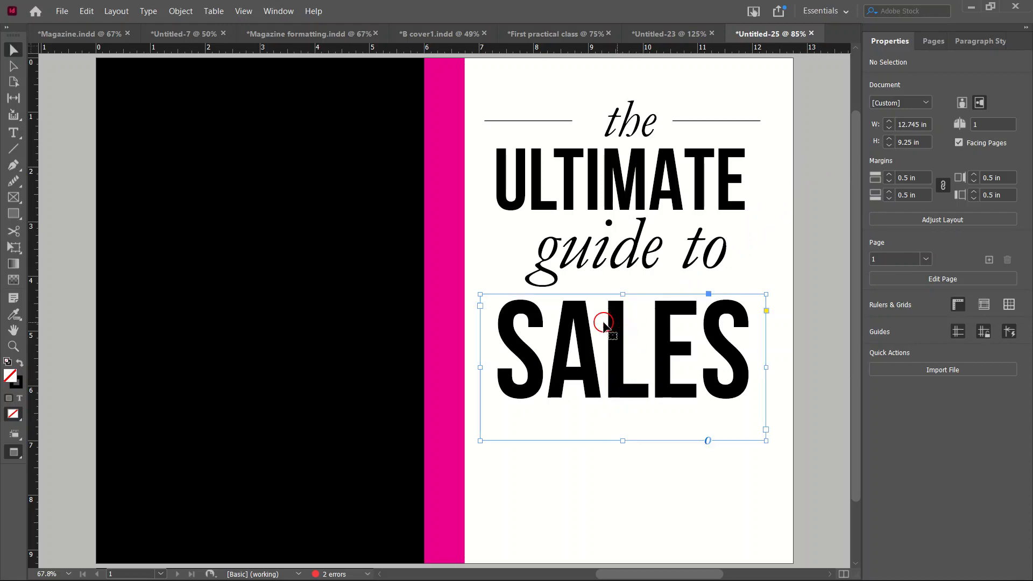
key(Up)
key(Up)
key(Up)
key(Up)
key(Up)
key(Up)
key(Up)
key(Up)
key(Up)
key(Up)
key(Up)
key(Up)
key(Up)
key(Up)
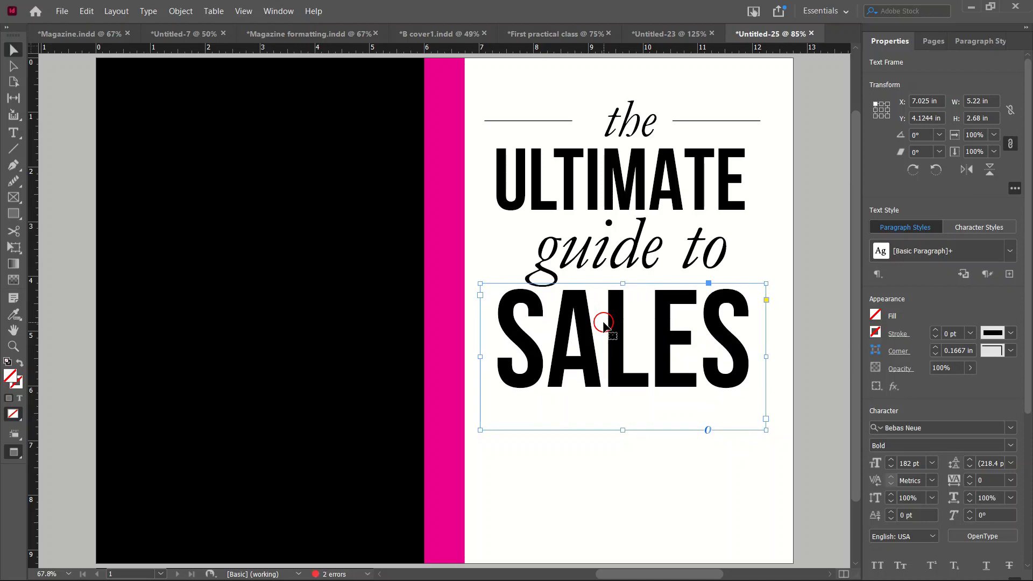
- Nudge the "guide to" frame up to about Y 2.84 in, tighter beneath ULTIMATE
click(637, 235)
key(Up)
key(Up)
key(Up)
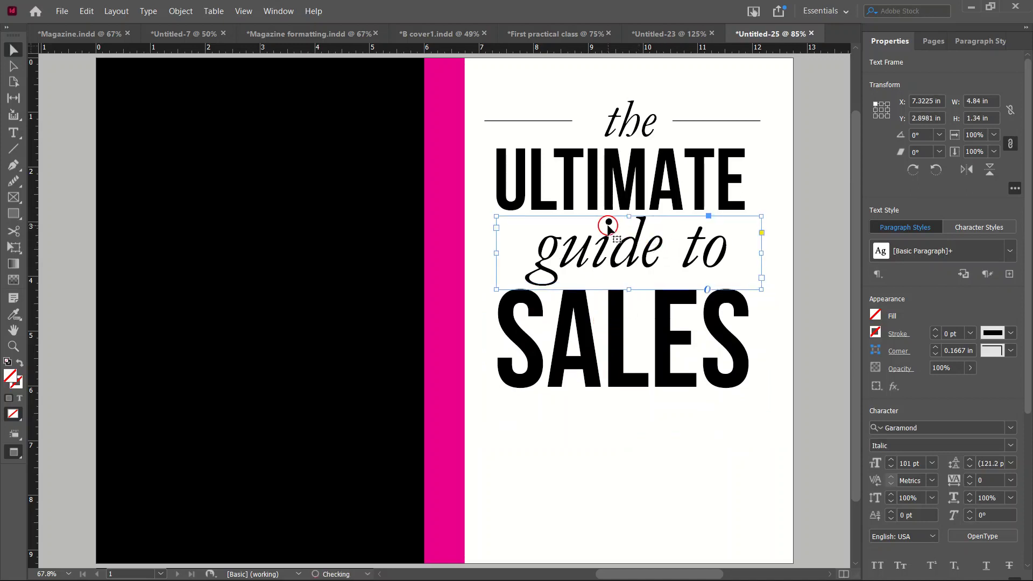
key(Up)
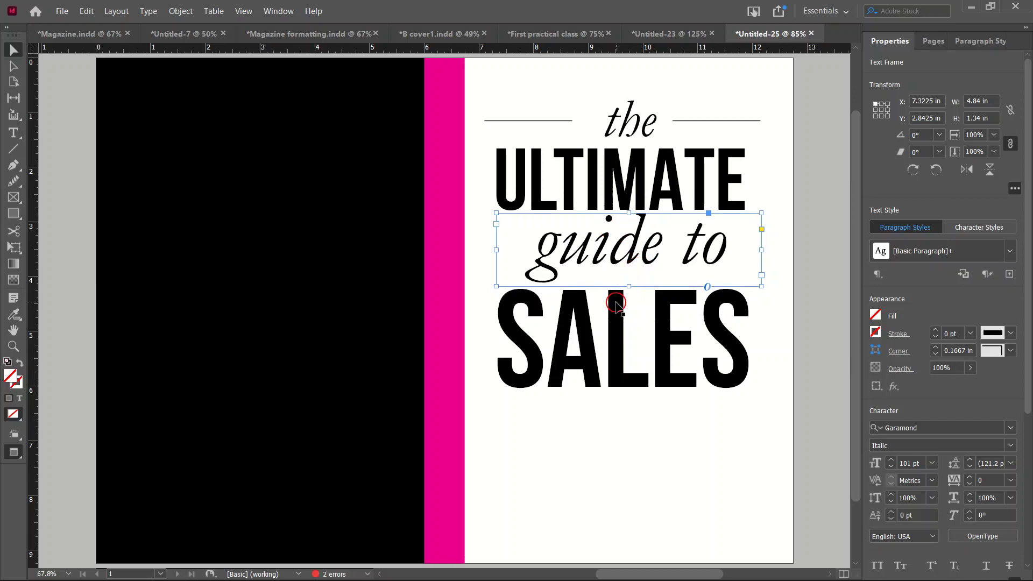
- Nudge the SALES frame up to about Y 4.04 in and shorten it to about 2.16 in high
click(610, 303)
key(Up)
key(Up)
key(Up)
key(Up)
key(Up)
key(Up)
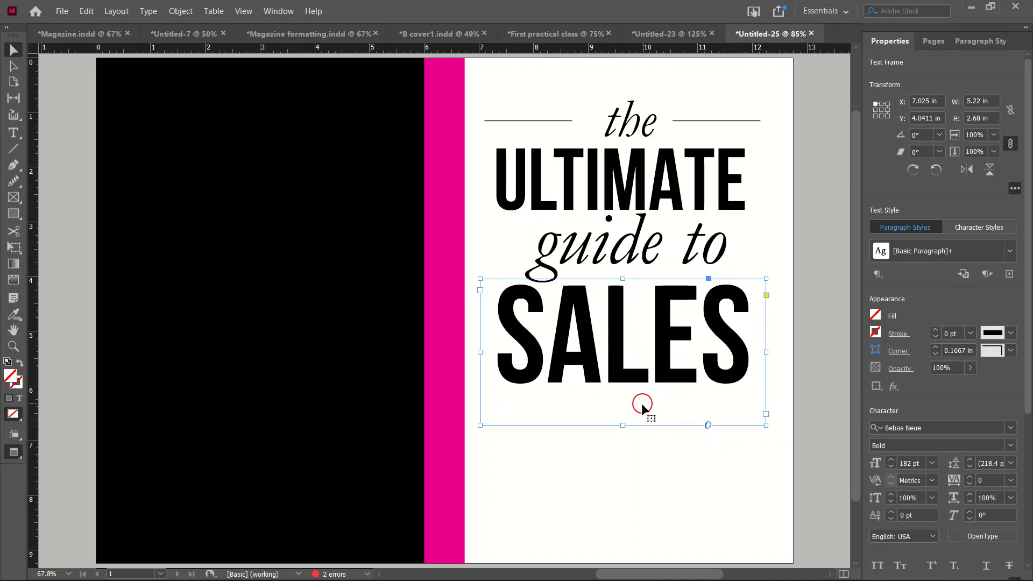
drag(624, 427, 631, 396)
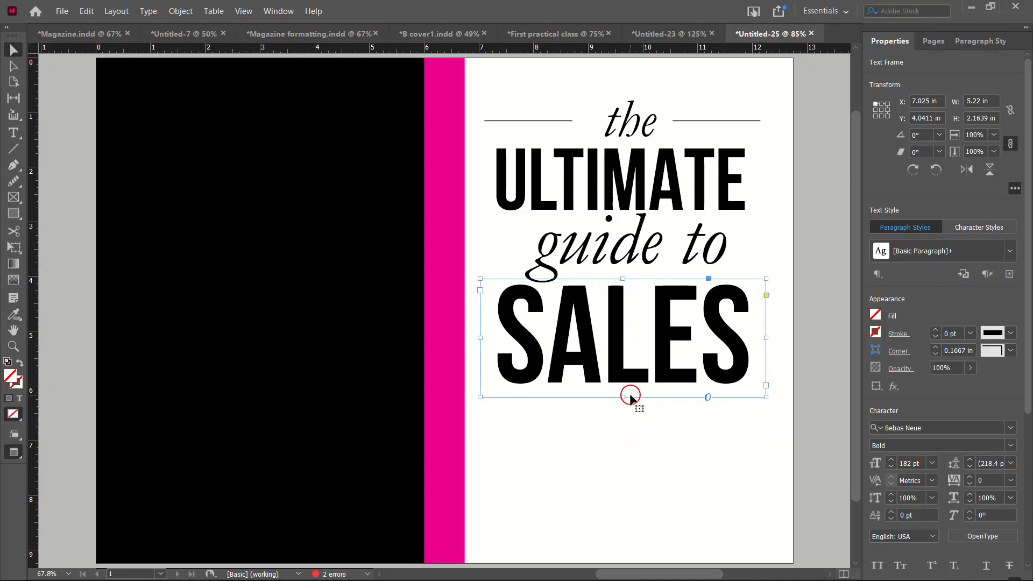
click(802, 252)
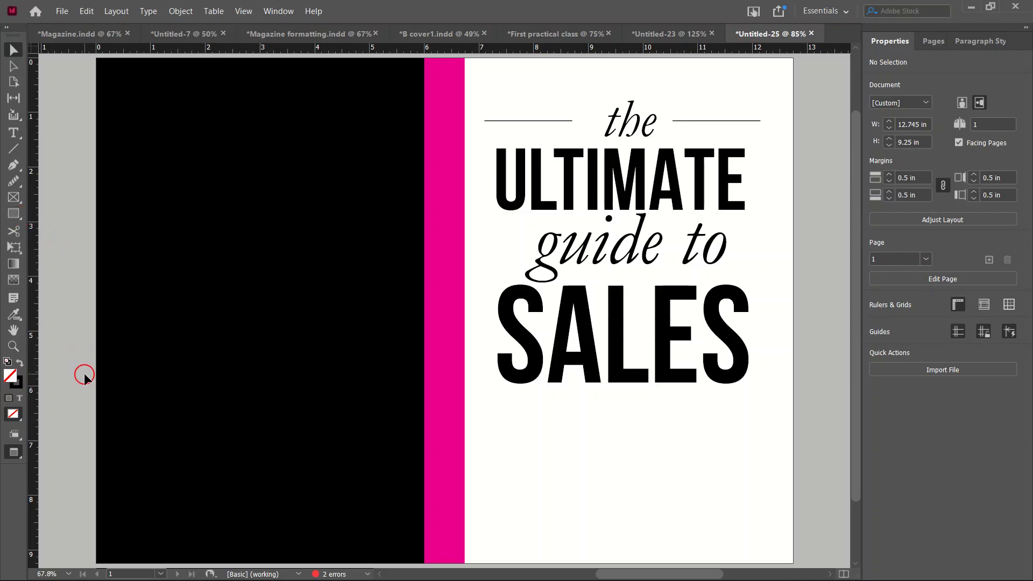
- Open the moodboard document Untitled-23 and examine the typography and layout of the reference book covers, including the Pirate's Guide to Sales
key(super)
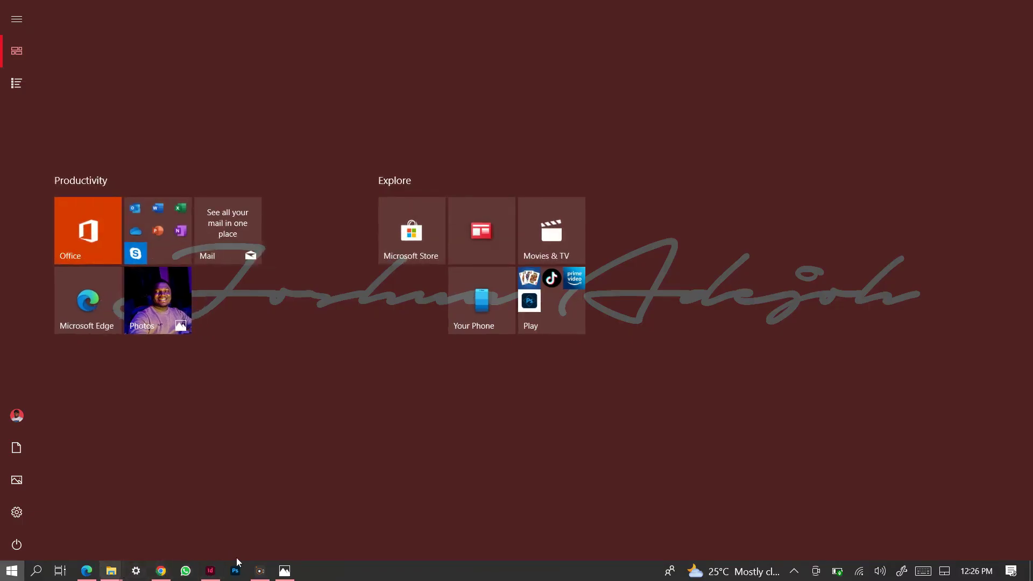
click(210, 571)
click(672, 40)
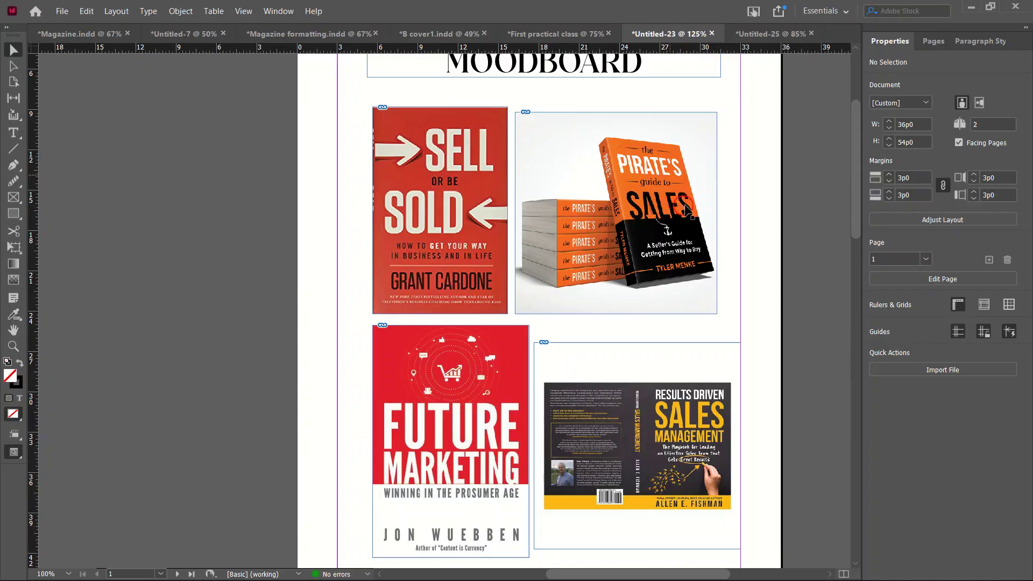
scroll(473, 334, up, 1)
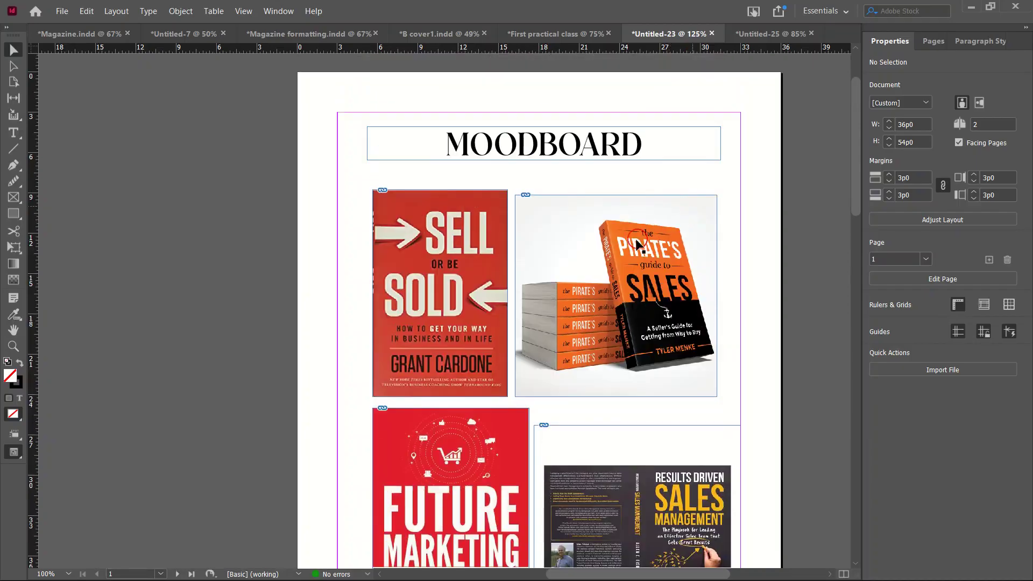
key(super)
key(super)
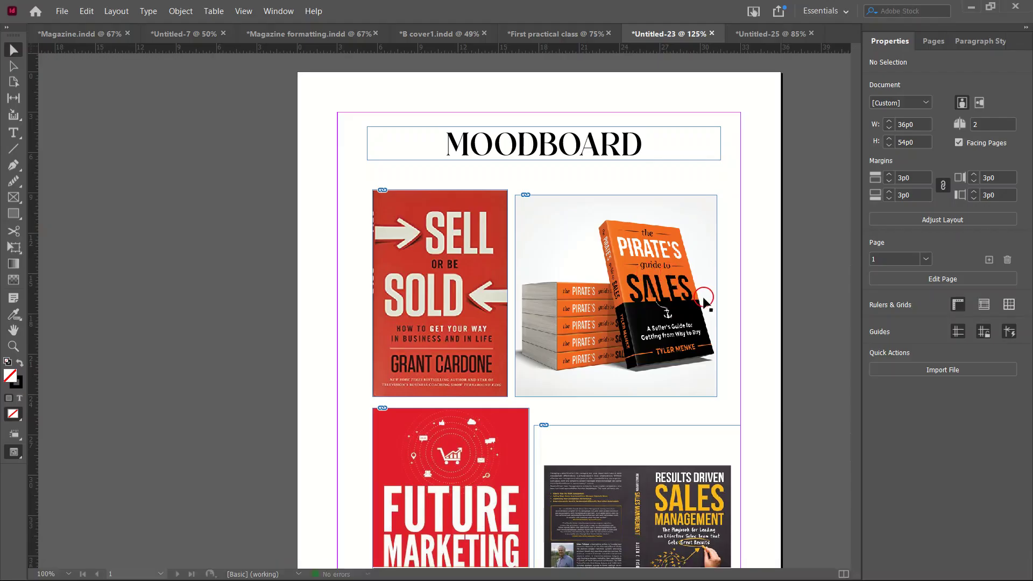
scroll(702, 297, up, 2)
scroll(690, 318, up, 1)
scroll(605, 290, down, 1)
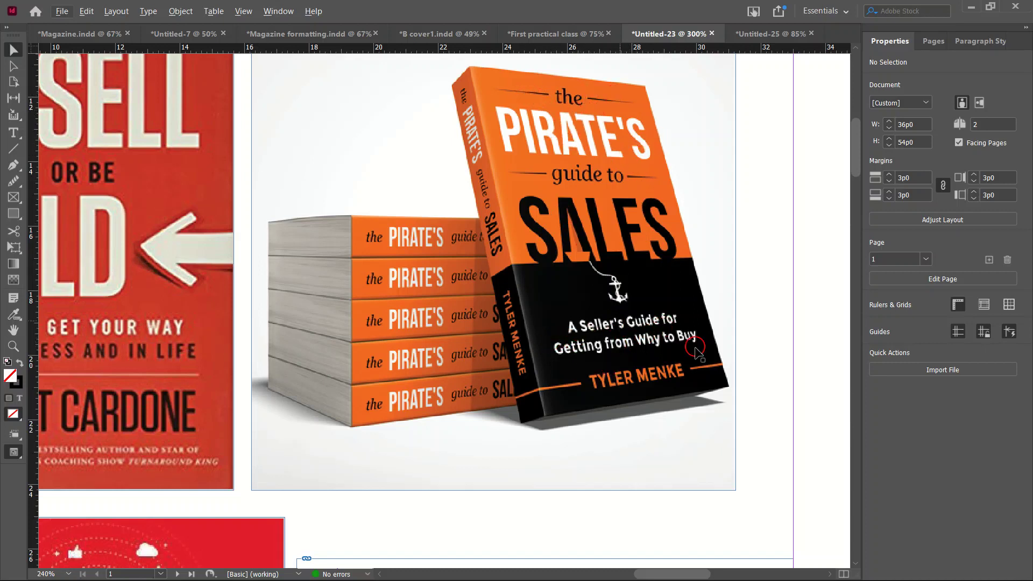
scroll(619, 344, down, 2)
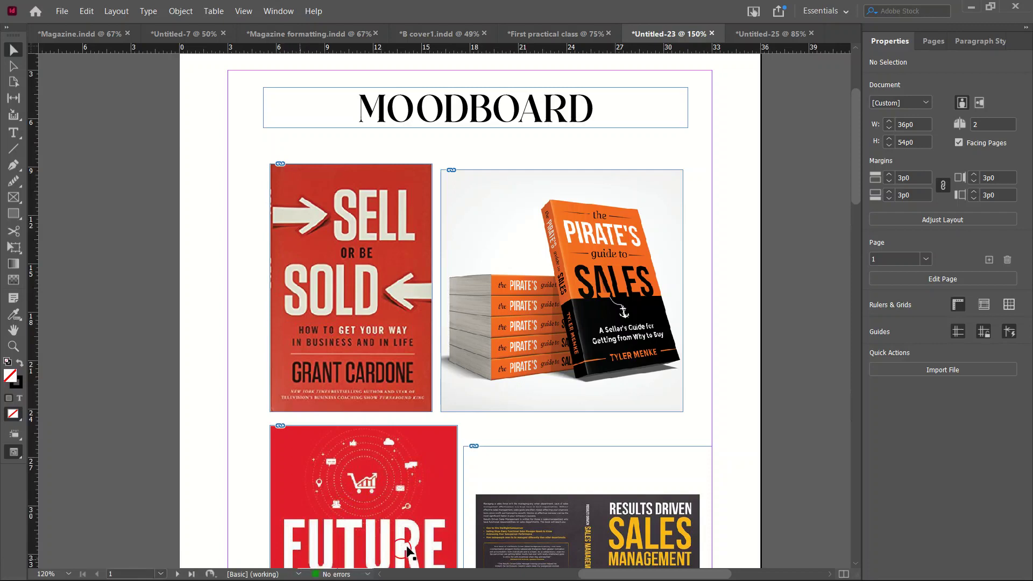
scroll(491, 415, down, 3)
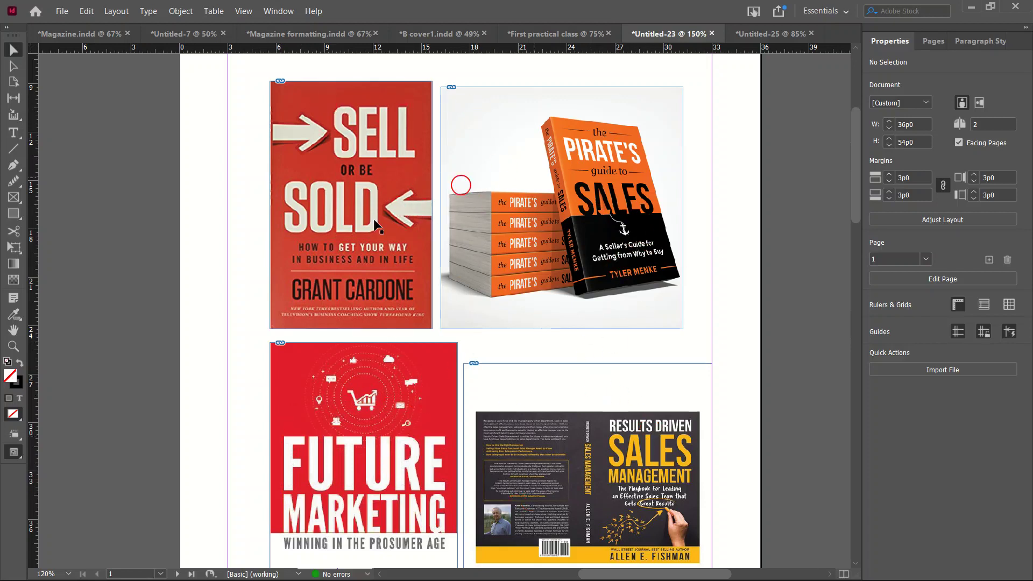
scroll(428, 344, down, 2)
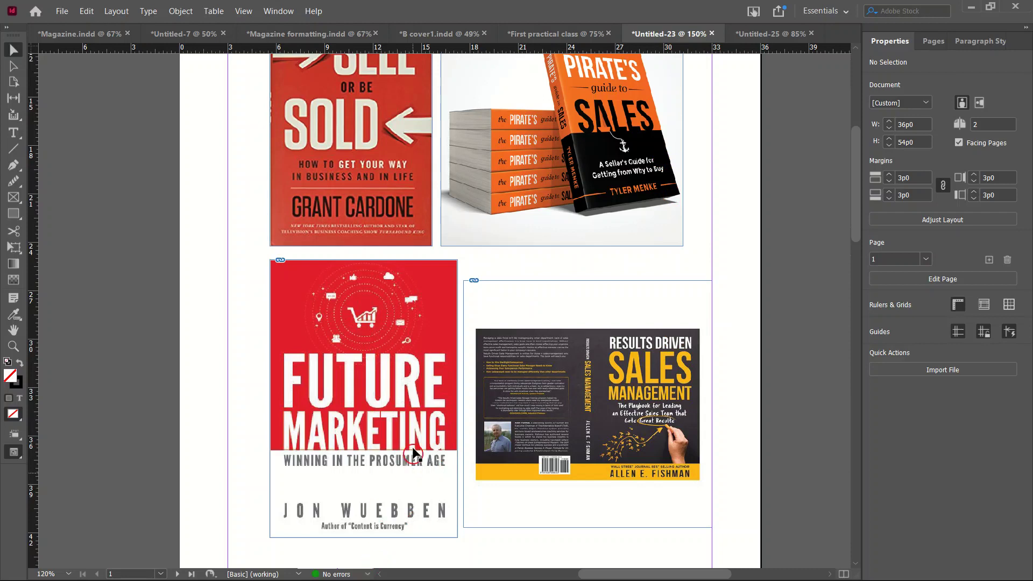
scroll(413, 468, down, 2)
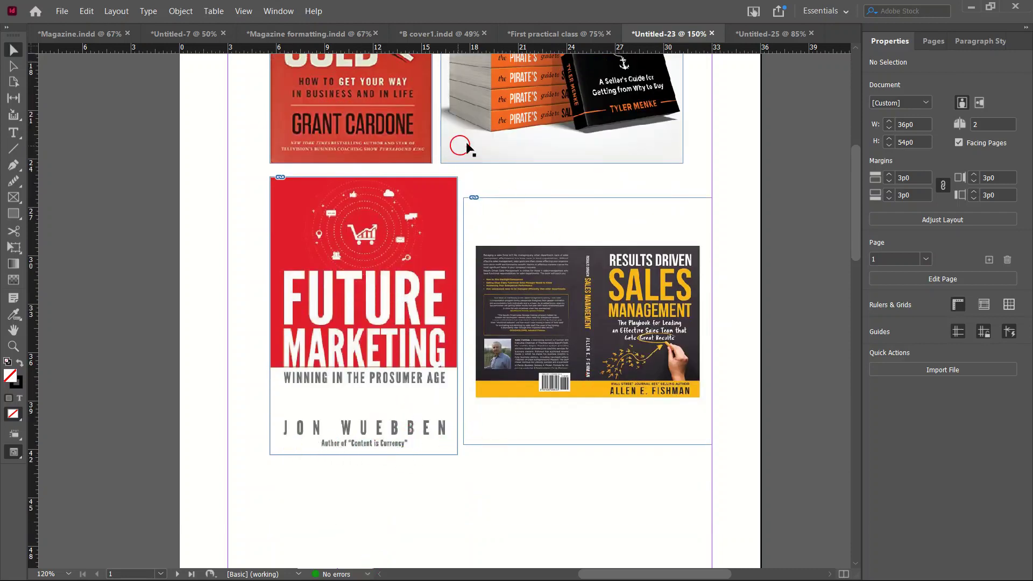
- Check the Pirate's Guide to Sales and the other moodboard reference covers again, and return to the Untitled-25 cover document
scroll(572, 309, up, 3)
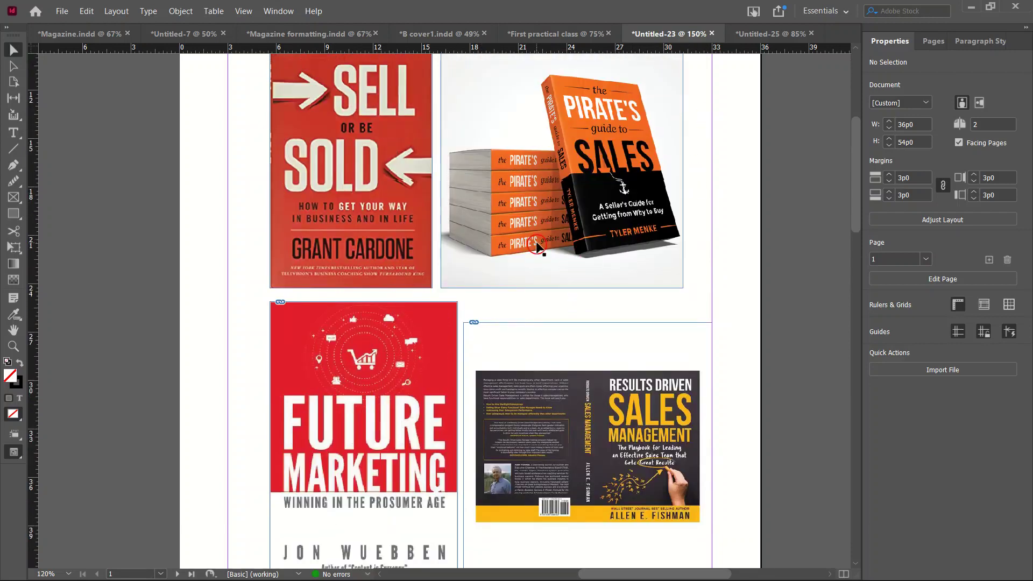
key(super)
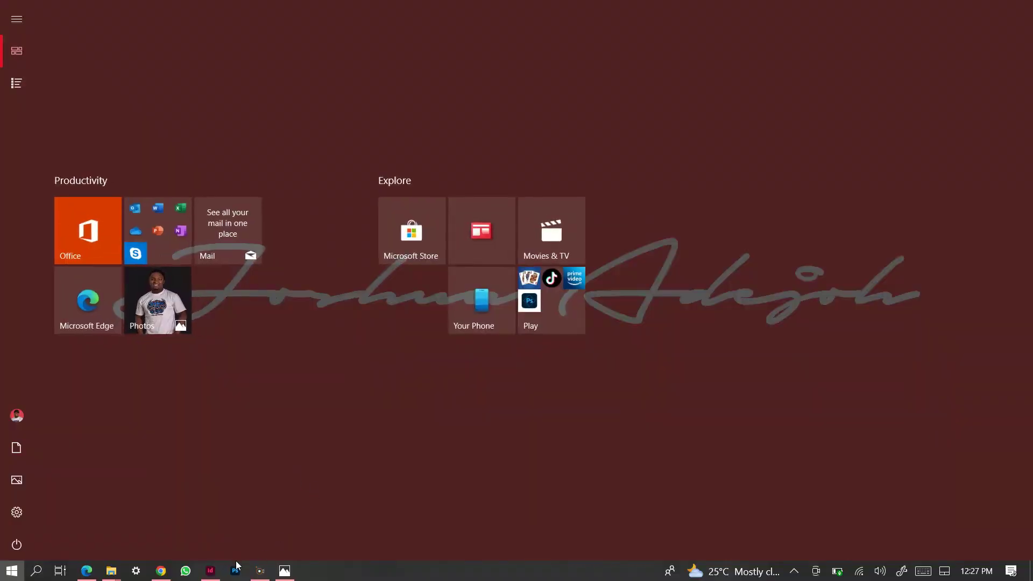
click(237, 564)
scroll(530, 211, down, 5)
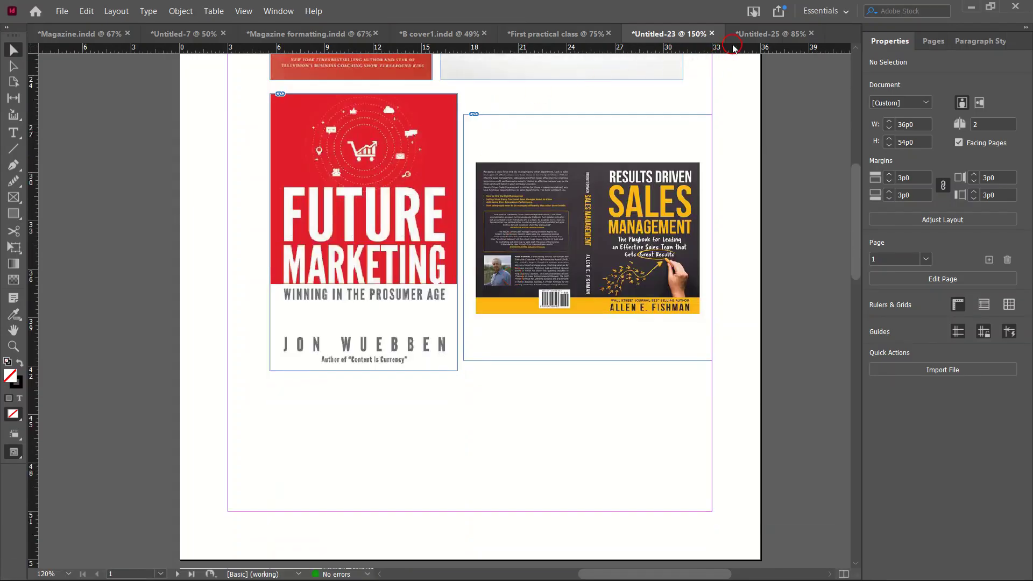
click(778, 33)
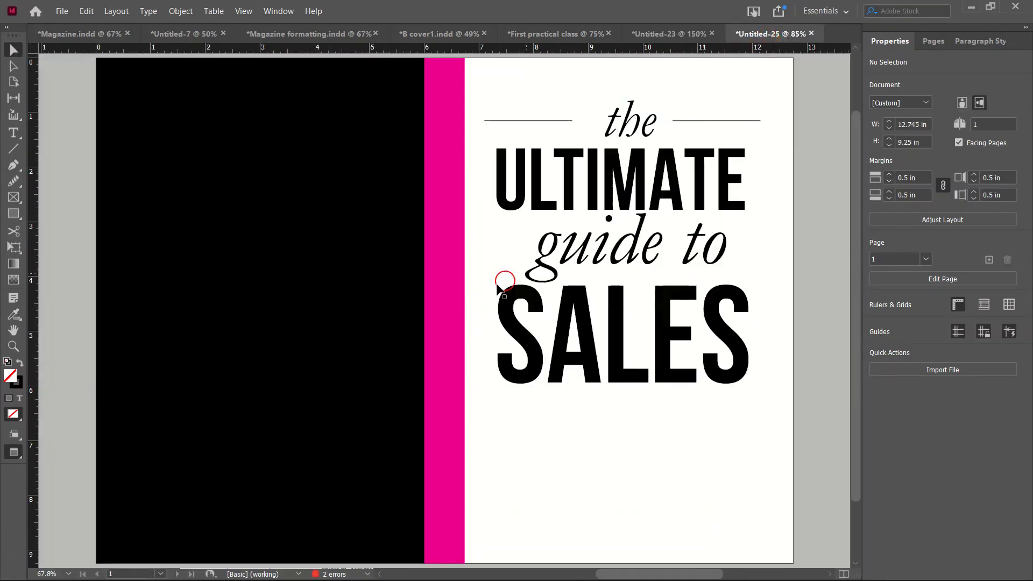
- Draw a rectangle about 6 in wide and 3.99 in high across the lower front cover, with [Paper] fill and 0 pt stroke
click(22, 214)
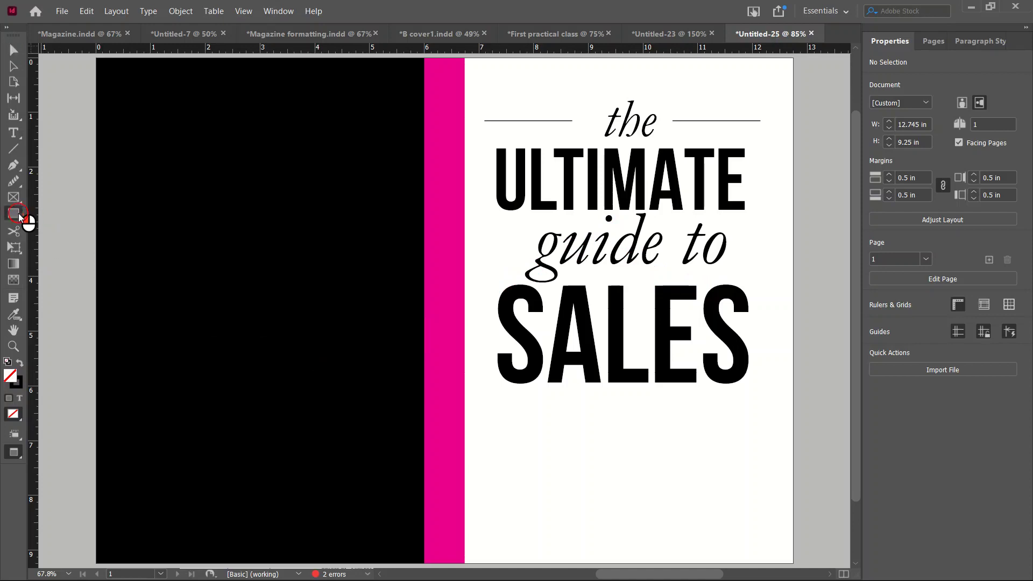
drag(463, 346, 793, 563)
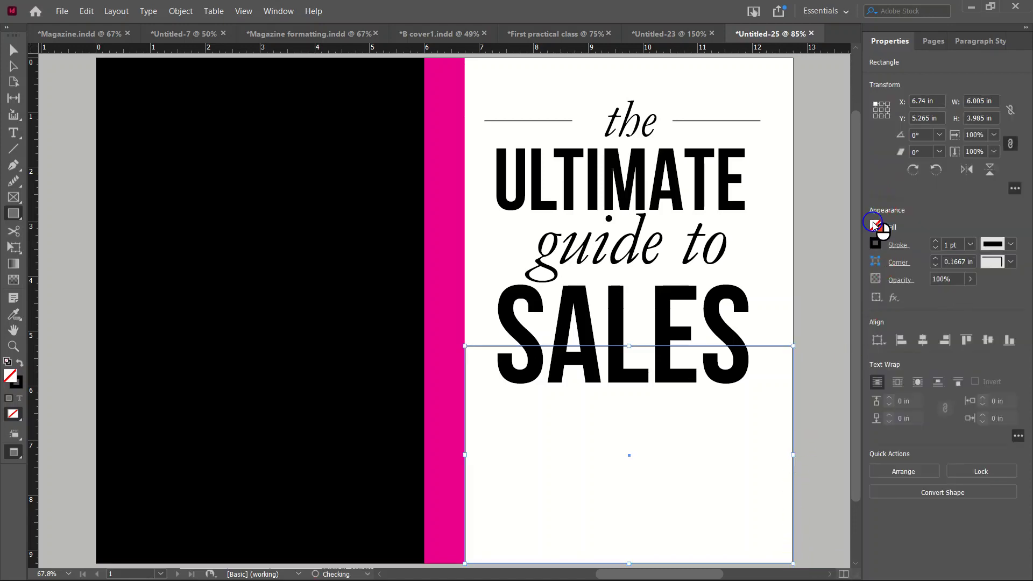
click(875, 226)
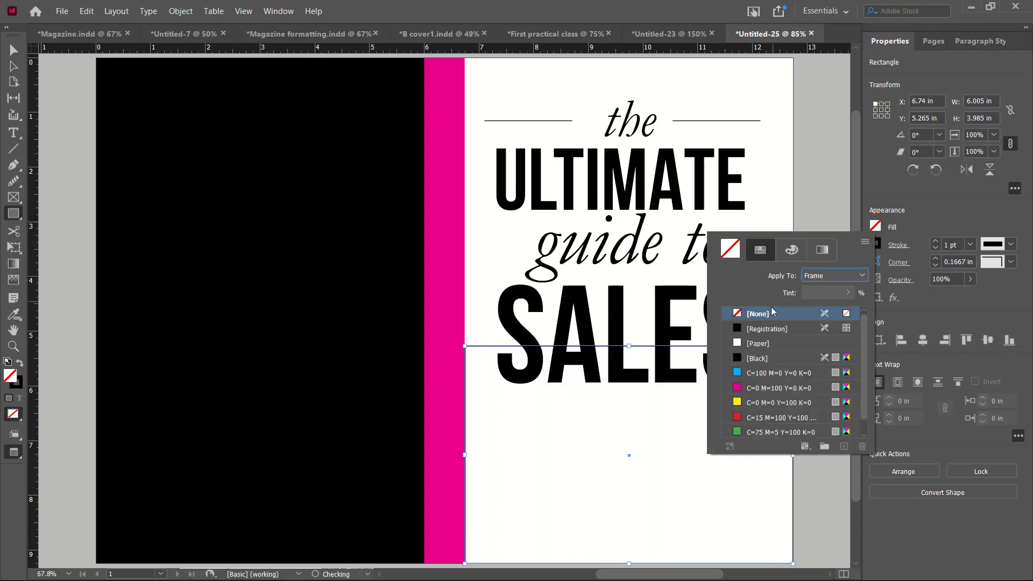
click(758, 343)
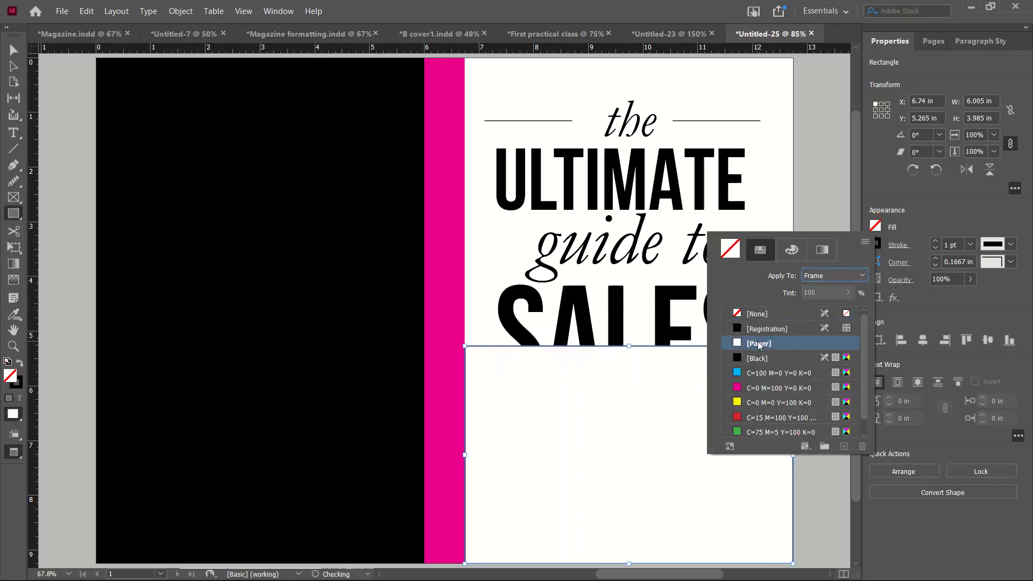
click(934, 248)
click(934, 248)
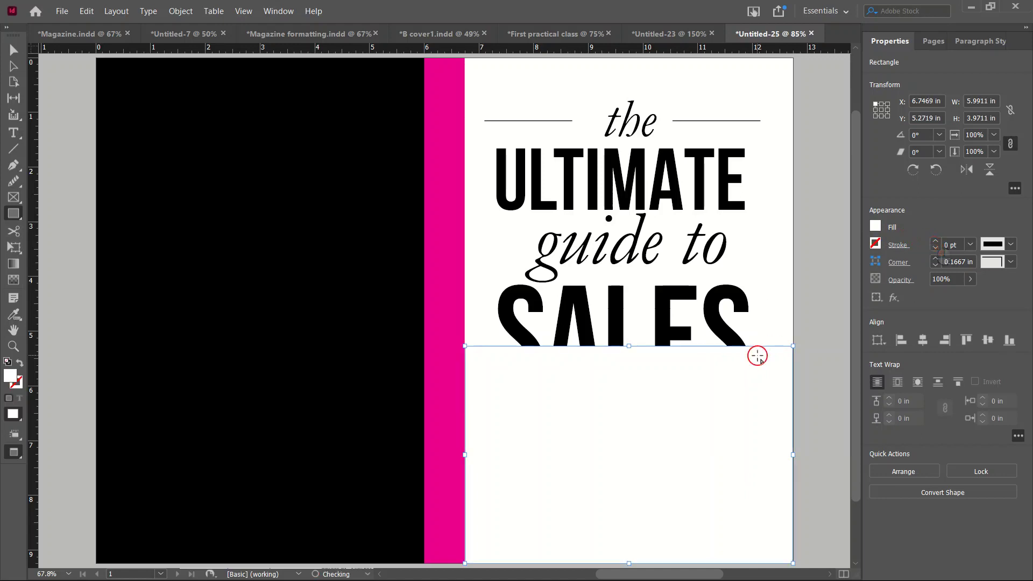
- Send the white rectangle on the lower front cover to the back, behind the SALES text, and deselect it
click(11, 49)
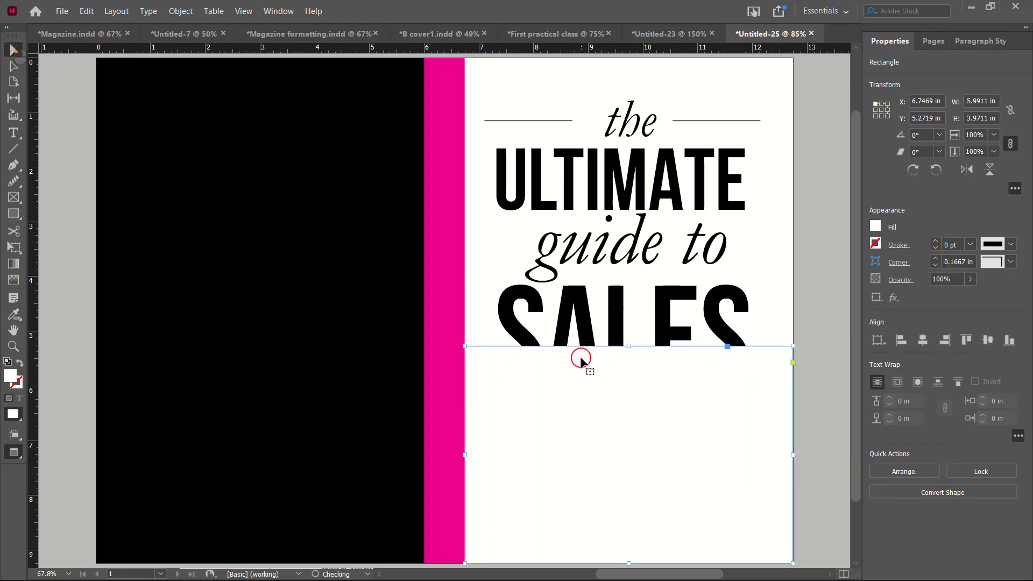
right_click(586, 395)
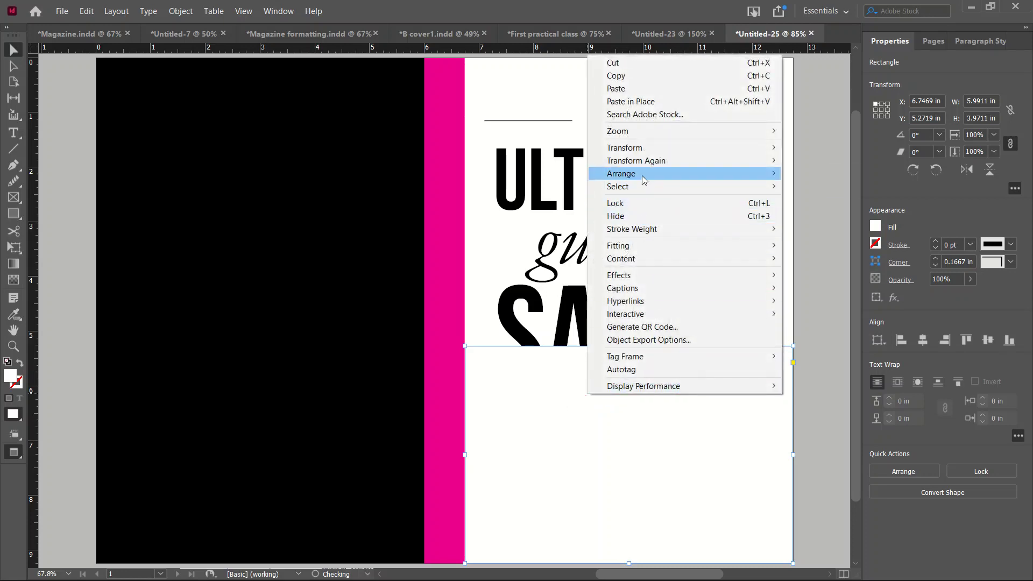
mouse_move(643, 179)
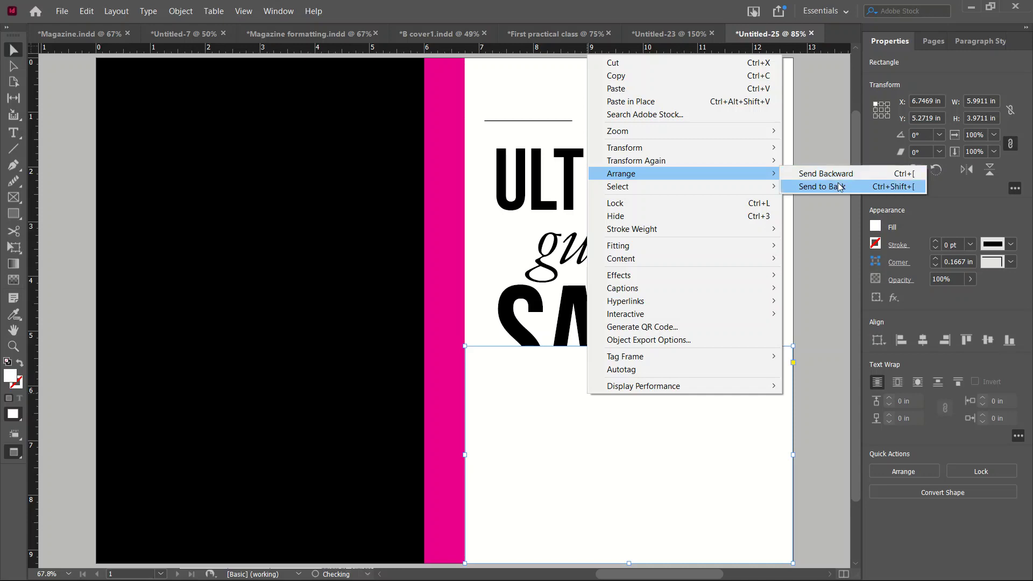
click(914, 187)
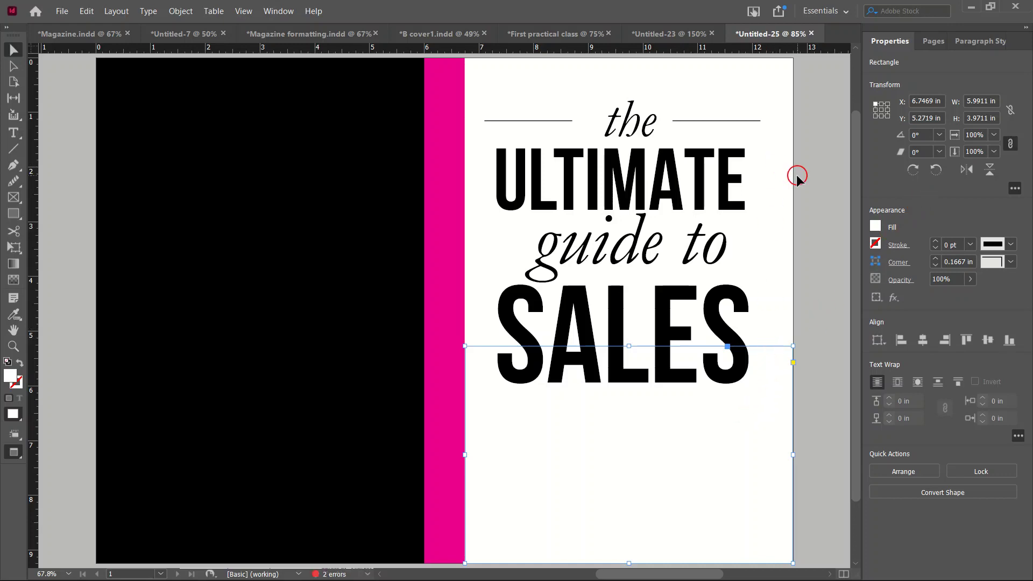
click(822, 196)
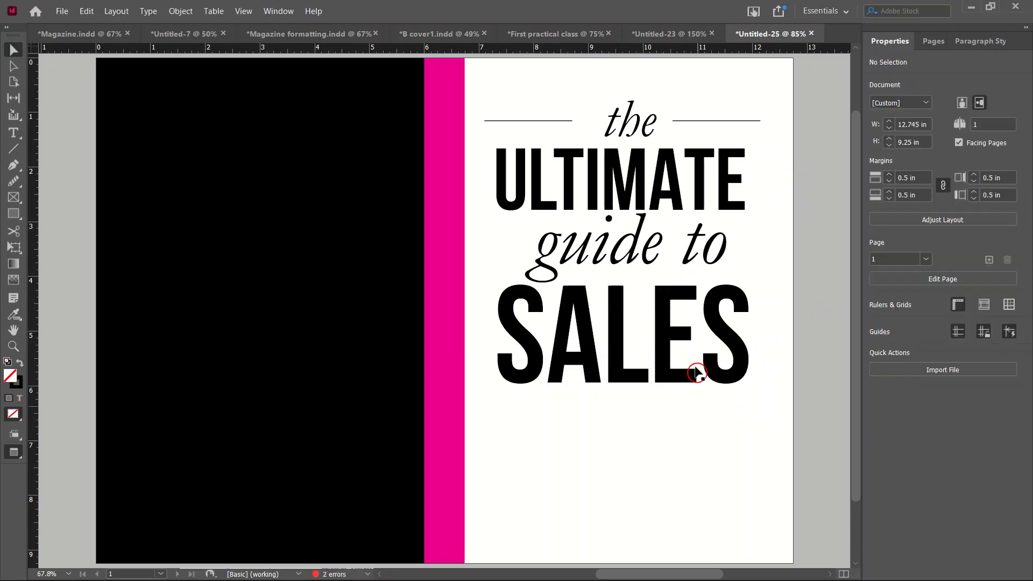
- Color the word ULTIMATE with the red C=15 M=100 Y=100 swatch
click(664, 305)
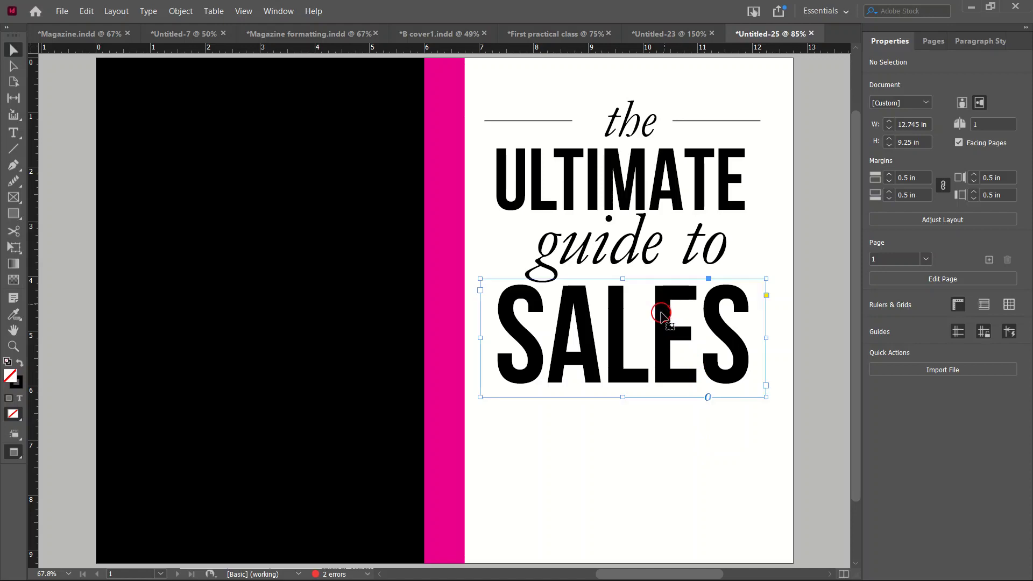
double_click(635, 186)
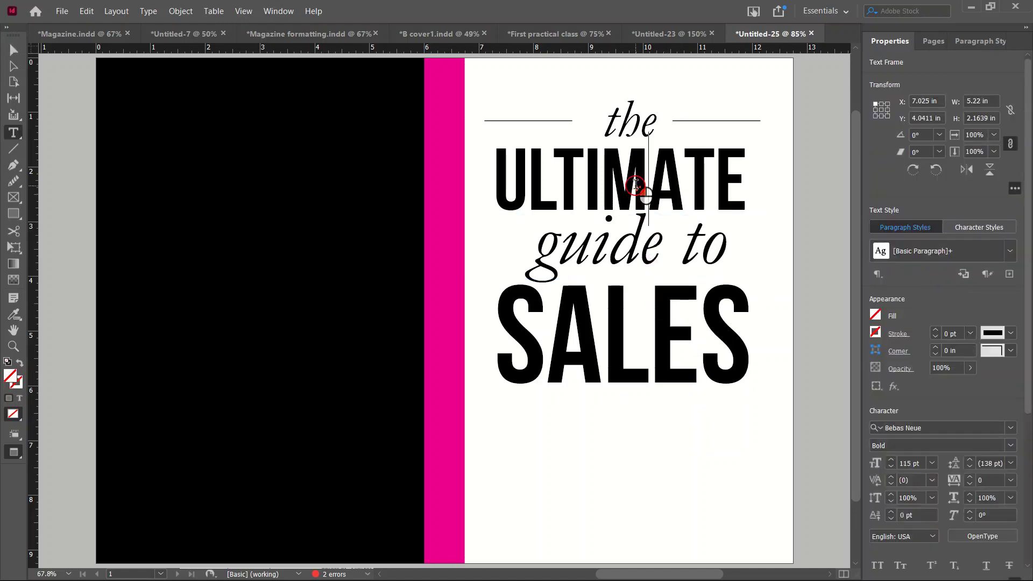
double_click(737, 184)
click(874, 189)
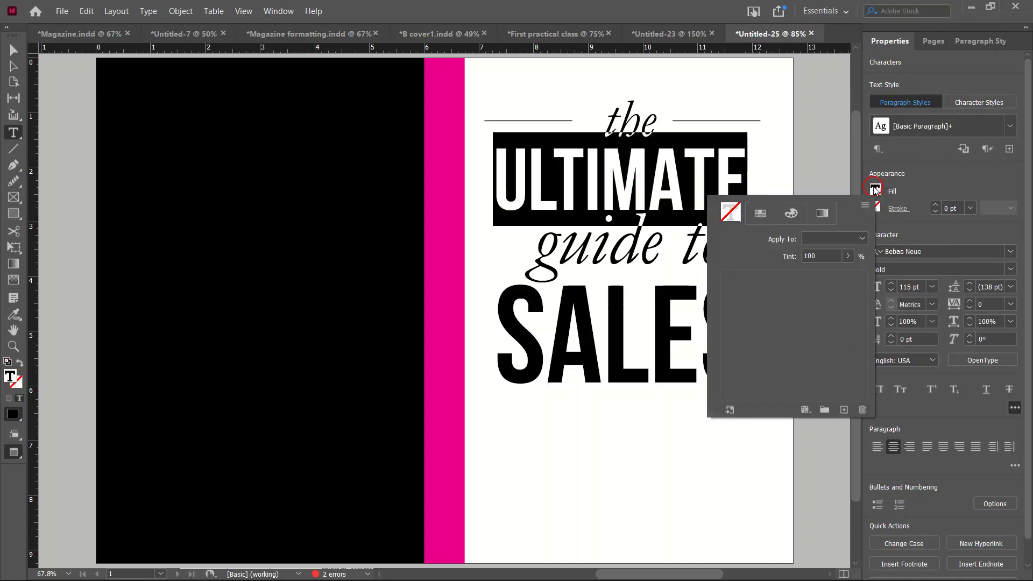
click(760, 380)
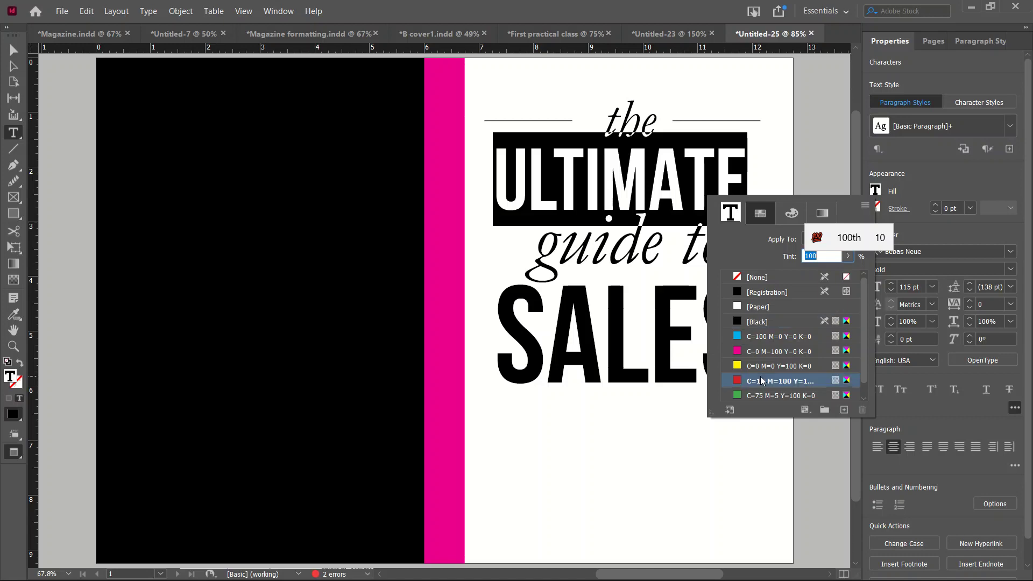
- Color the word SALES with the same red C=15 M=100 Y=100 swatch and leave text editing
click(592, 344)
click(618, 334)
double_click(618, 334)
click(880, 188)
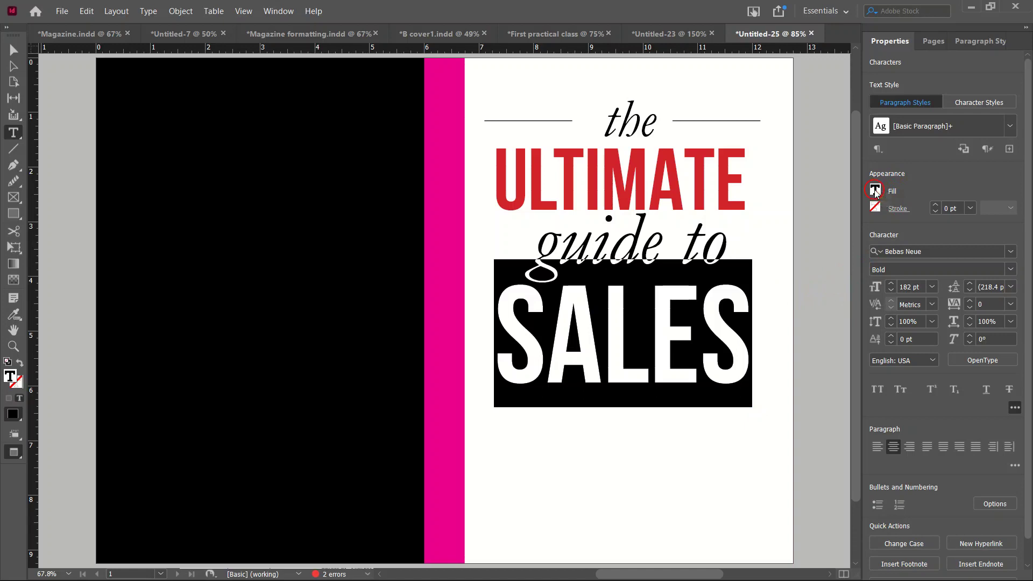
click(875, 190)
scroll(783, 348, down, 1)
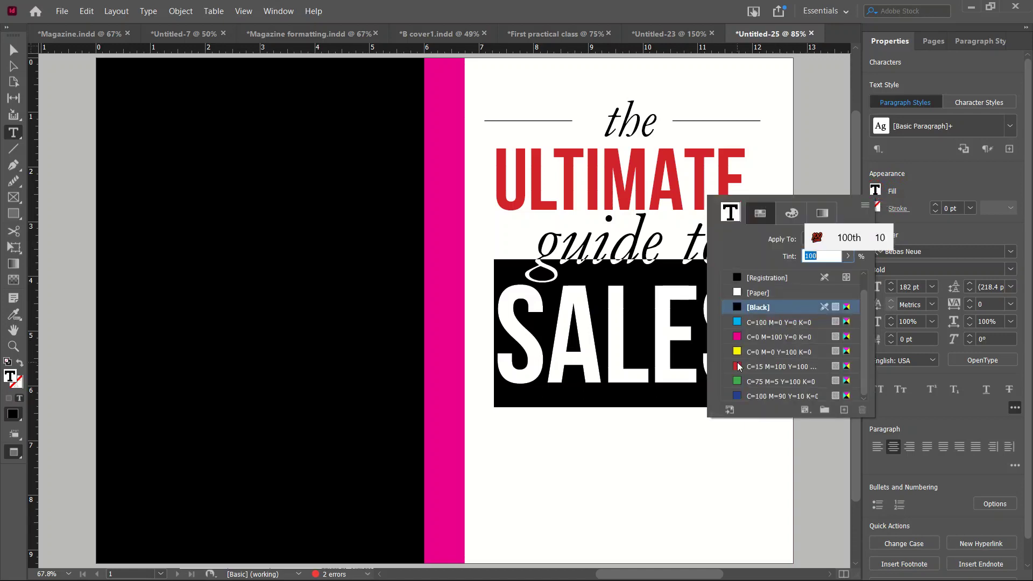
click(737, 367)
click(670, 170)
click(12, 49)
- Try to fill the full-height front-cover background rectangle with [Registration] black
click(647, 472)
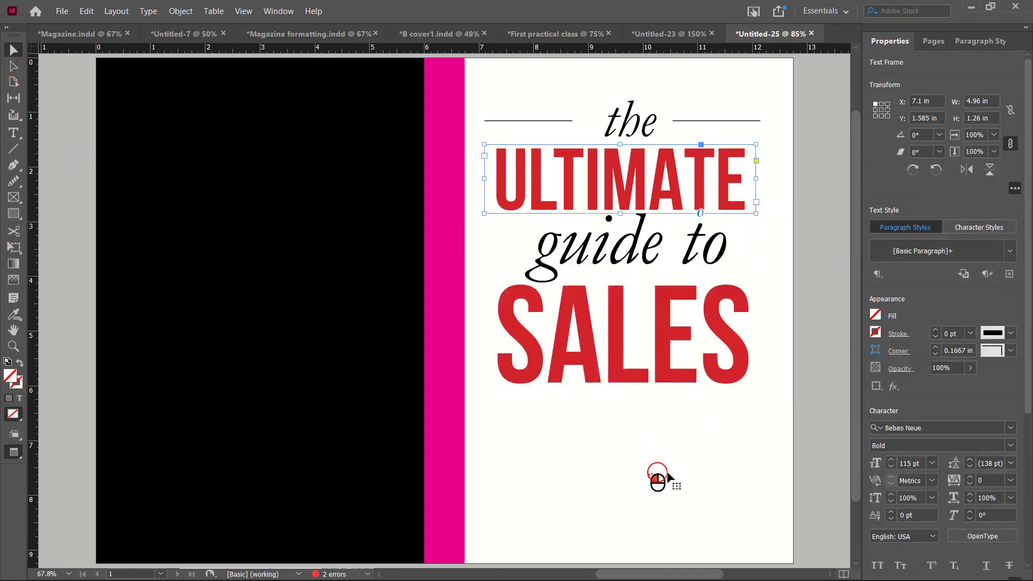
click(698, 473)
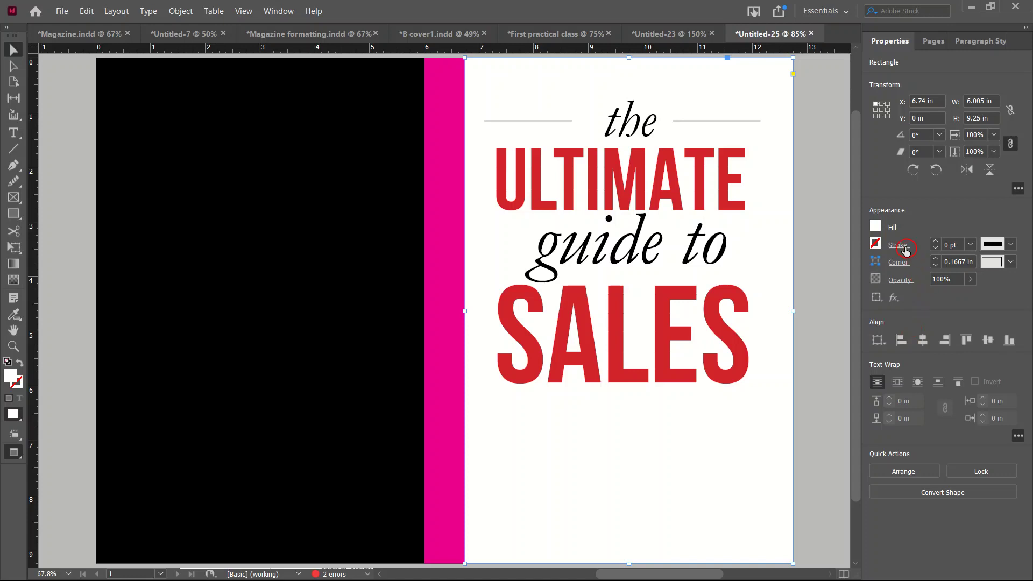
click(873, 228)
click(758, 332)
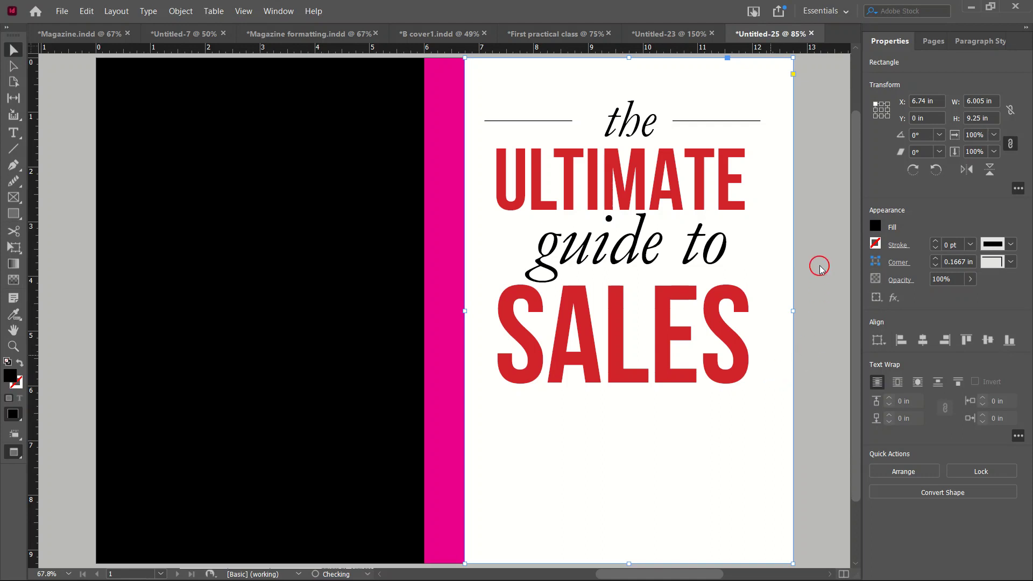
click(819, 472)
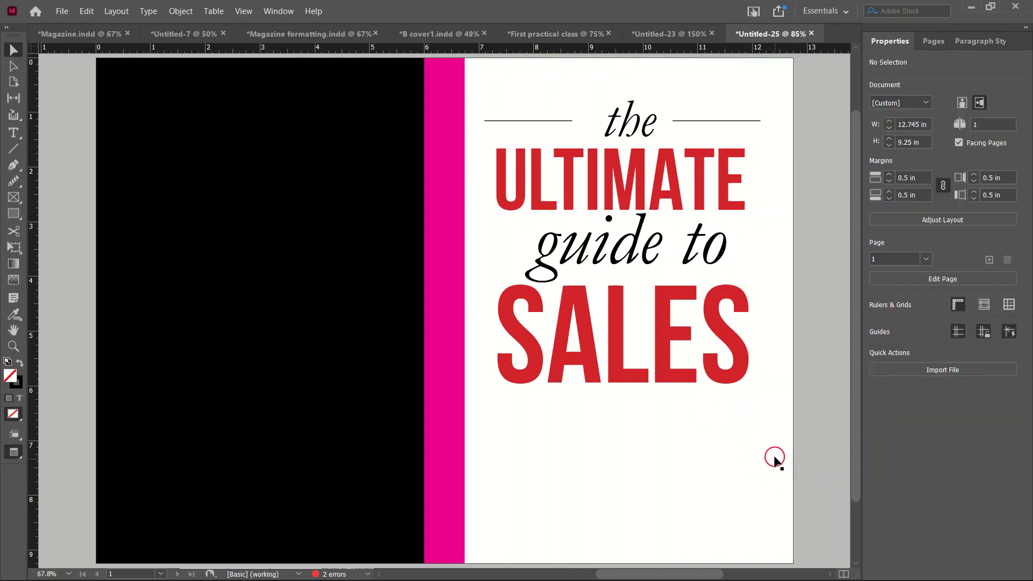
- Draw a rectangle about 6 in wide and 3.93 in high across the lower front cover, with 0 pt stroke and [Registration] fill
scroll(777, 458, down, 1)
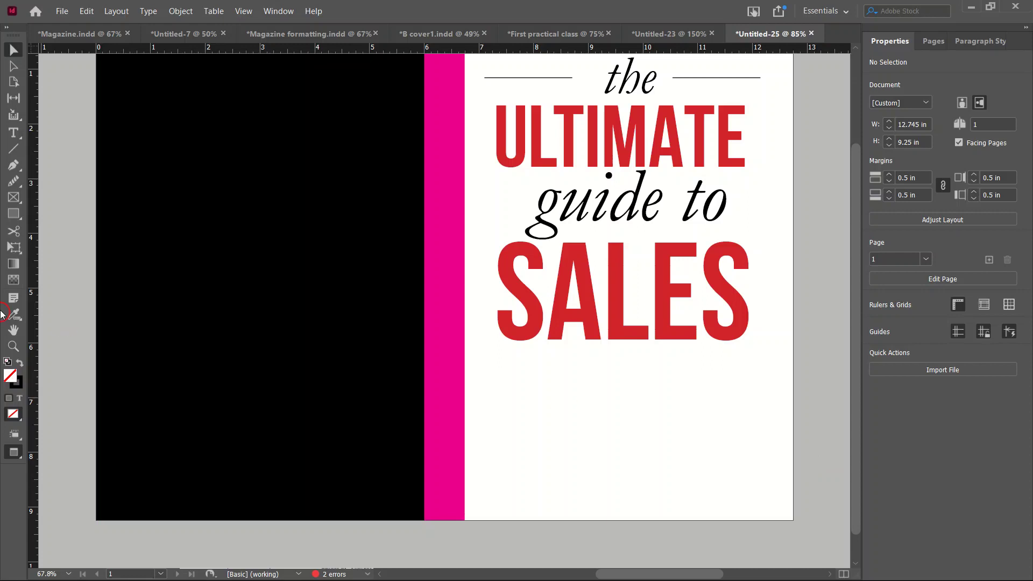
click(12, 216)
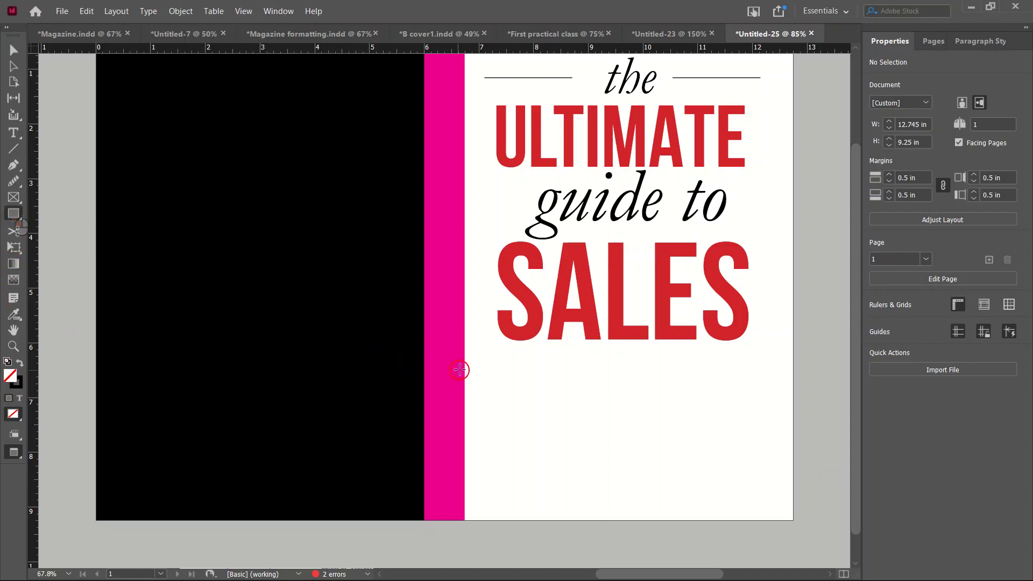
drag(465, 306, 793, 518)
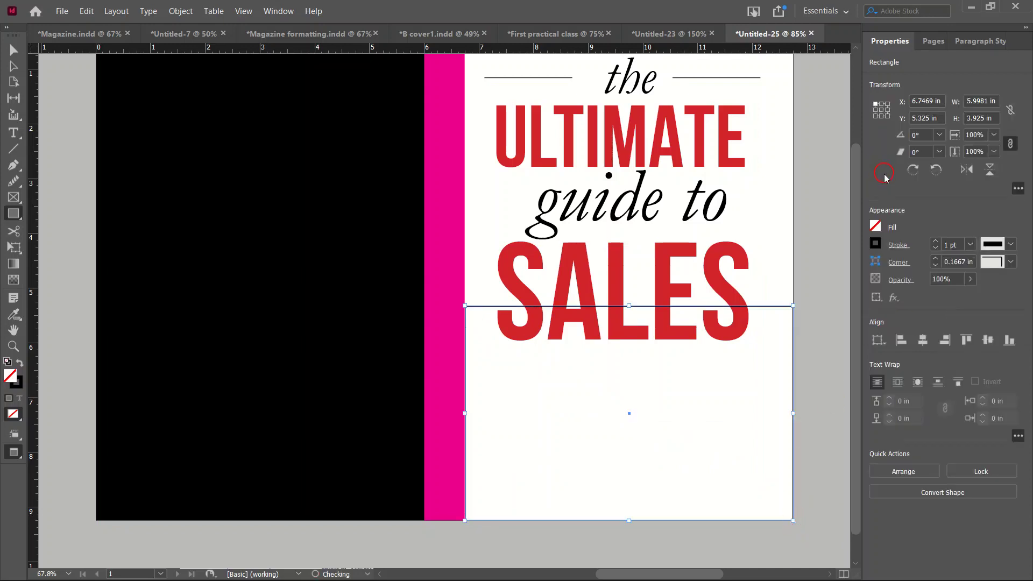
click(936, 248)
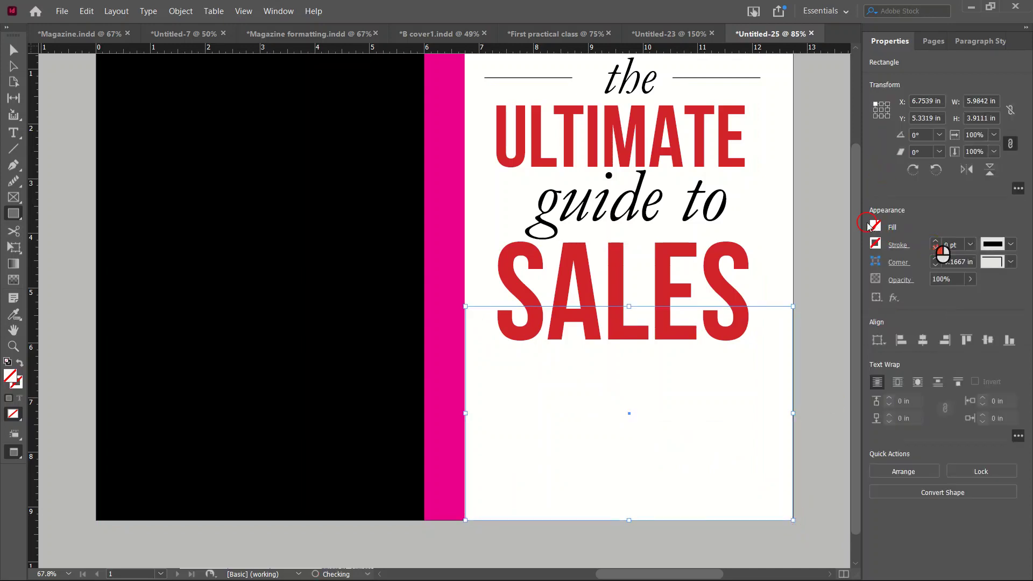
click(862, 242)
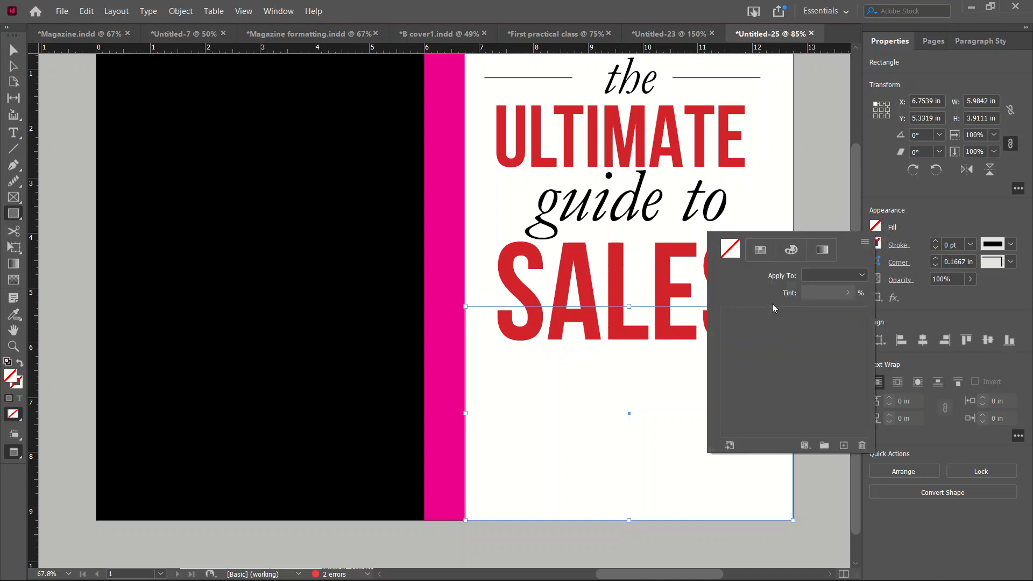
click(753, 330)
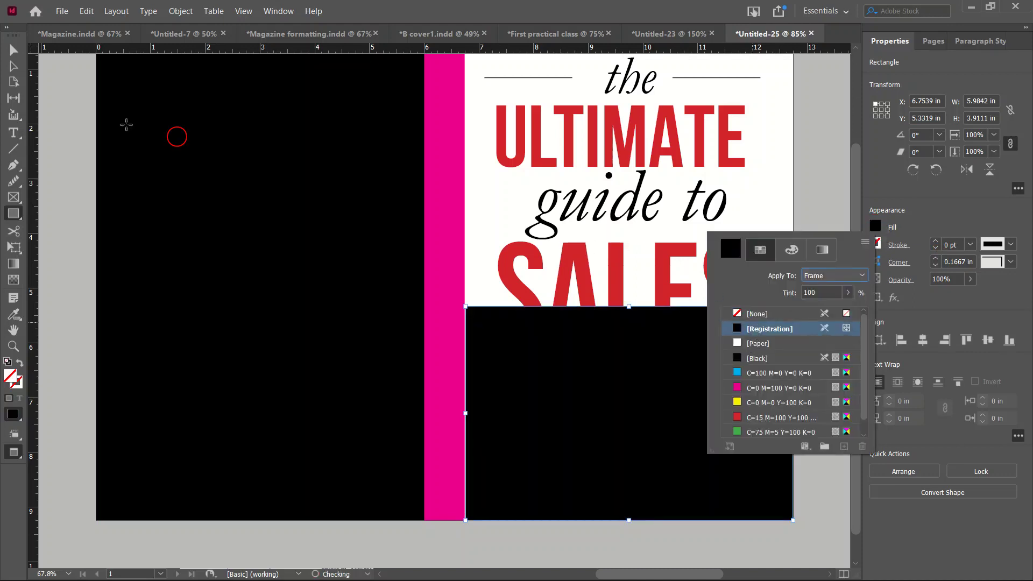
click(36, 75)
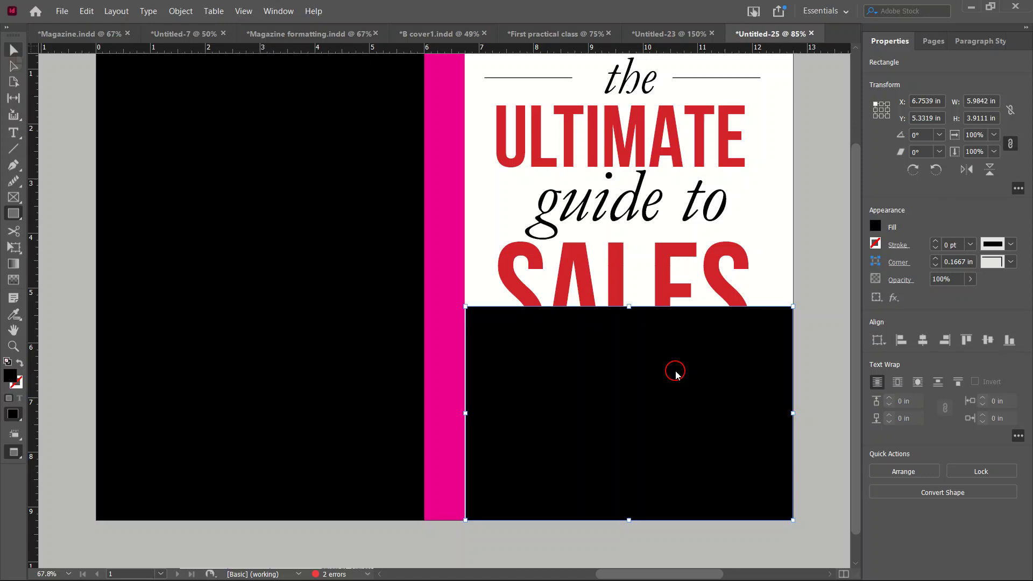
- Send the black rectangle on the lower front cover backward, behind the SALES text, and deselect it
click(10, 42)
right_click(596, 349)
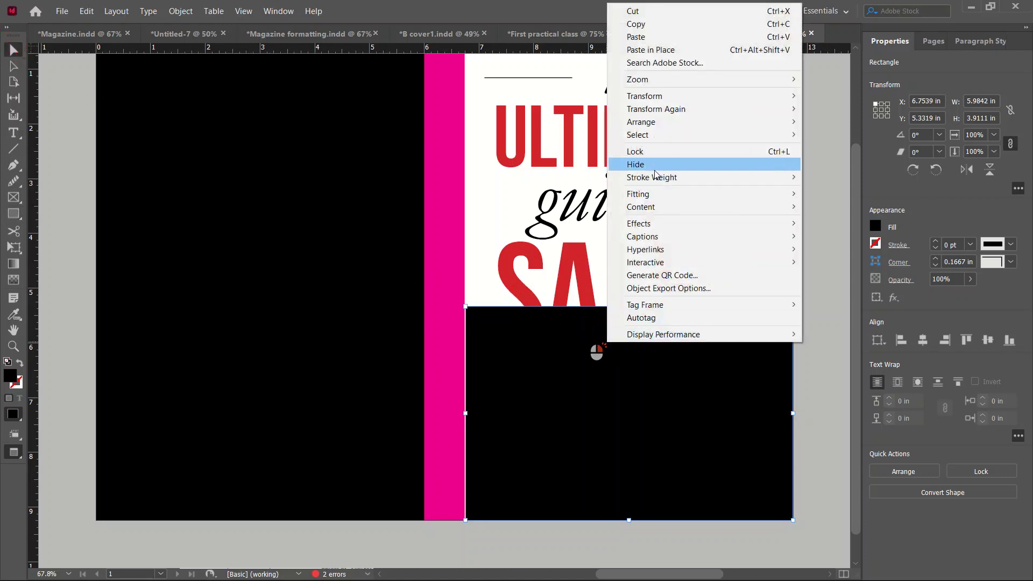
mouse_move(721, 127)
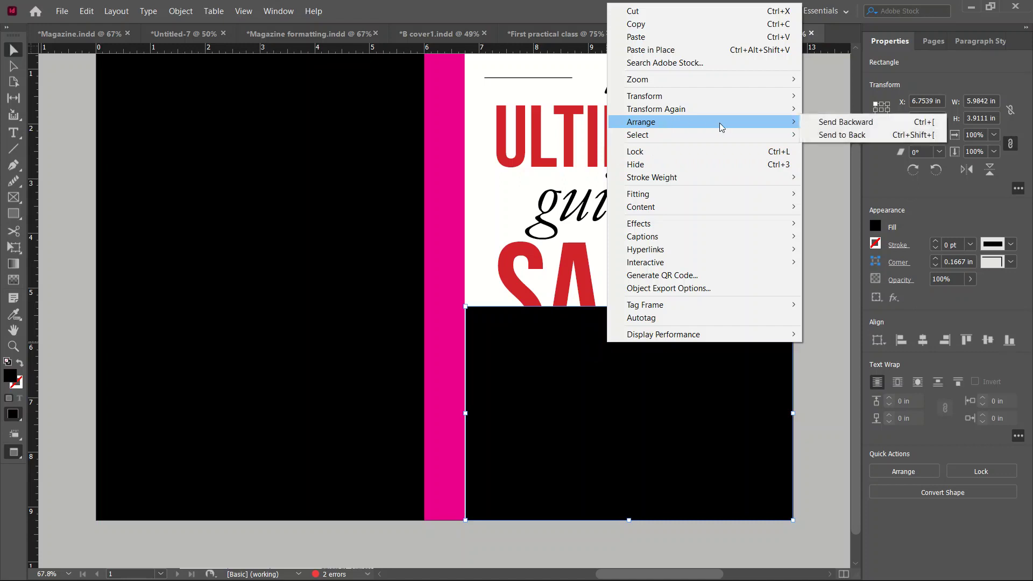
click(847, 122)
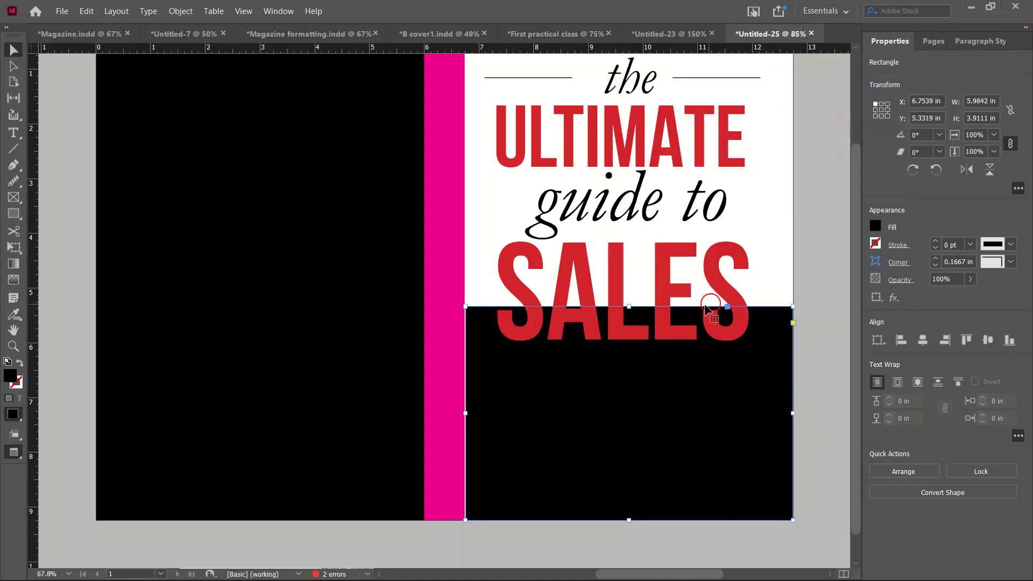
click(826, 349)
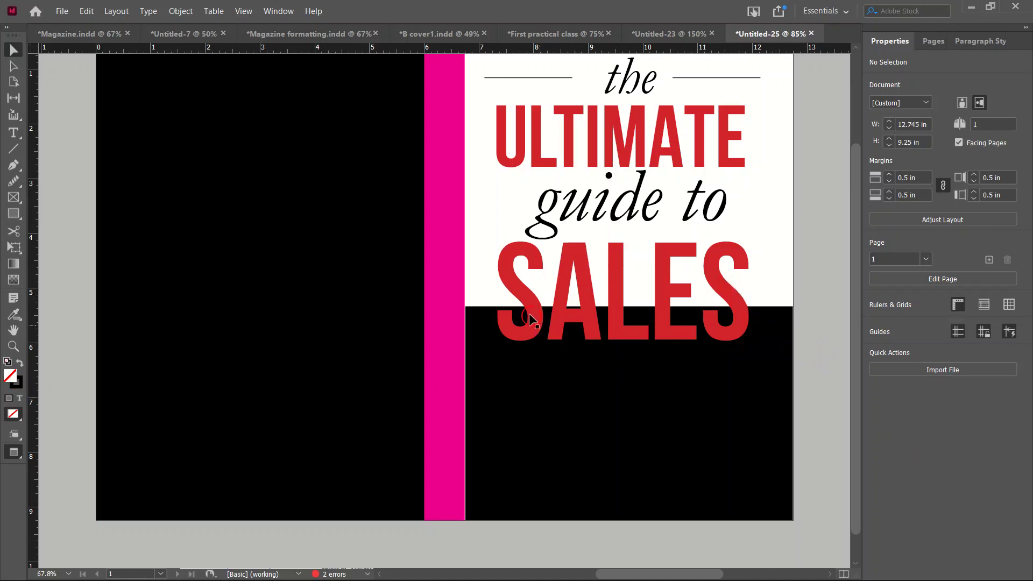
- Give the SALES text frame on the front cover a 6 pt stroke
click(505, 267)
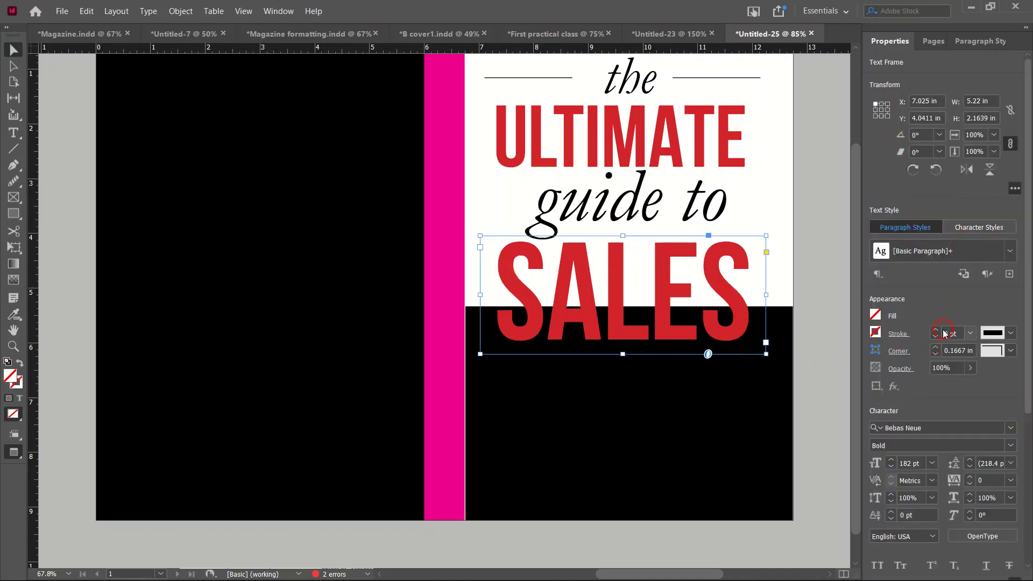
click(936, 330)
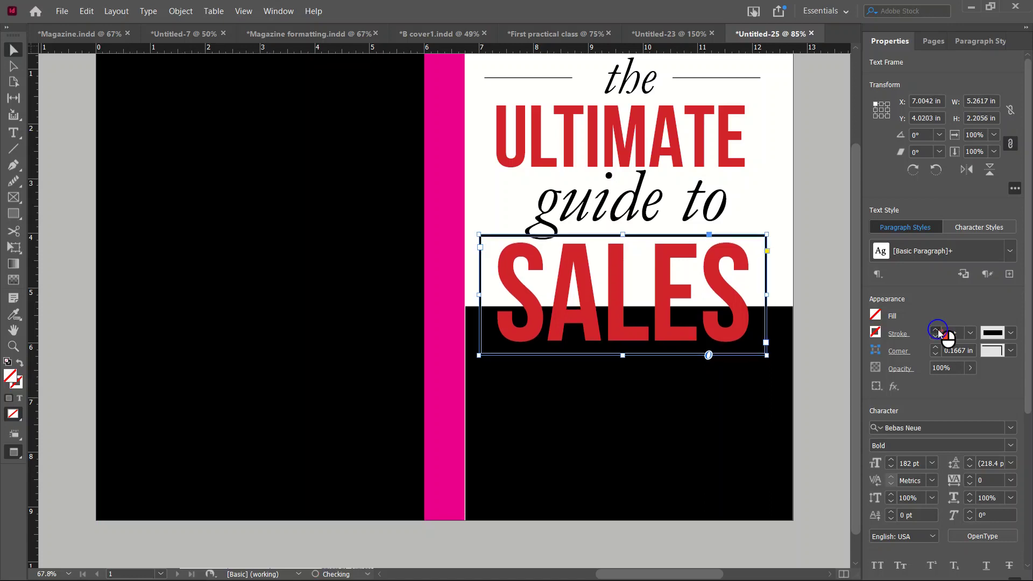
click(833, 265)
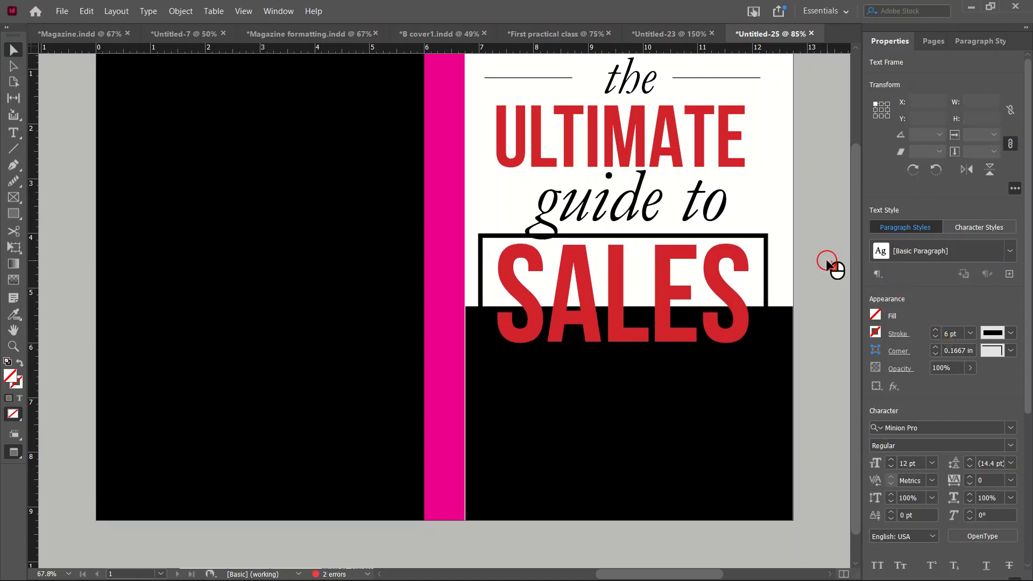
- Color the SALES text frame's stroke with the [Paper] swatch and deselect the frame
click(768, 238)
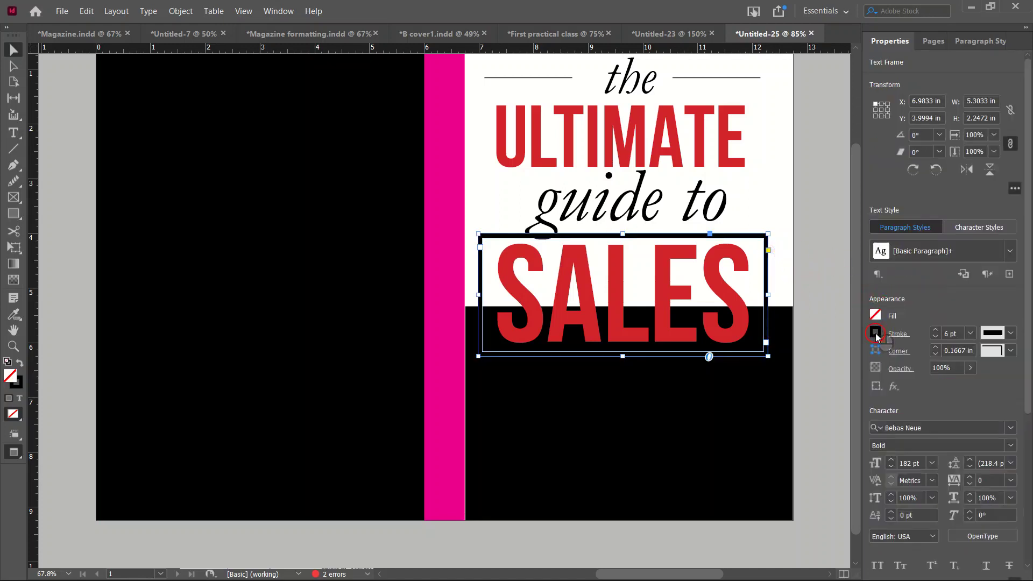
click(876, 333)
click(756, 447)
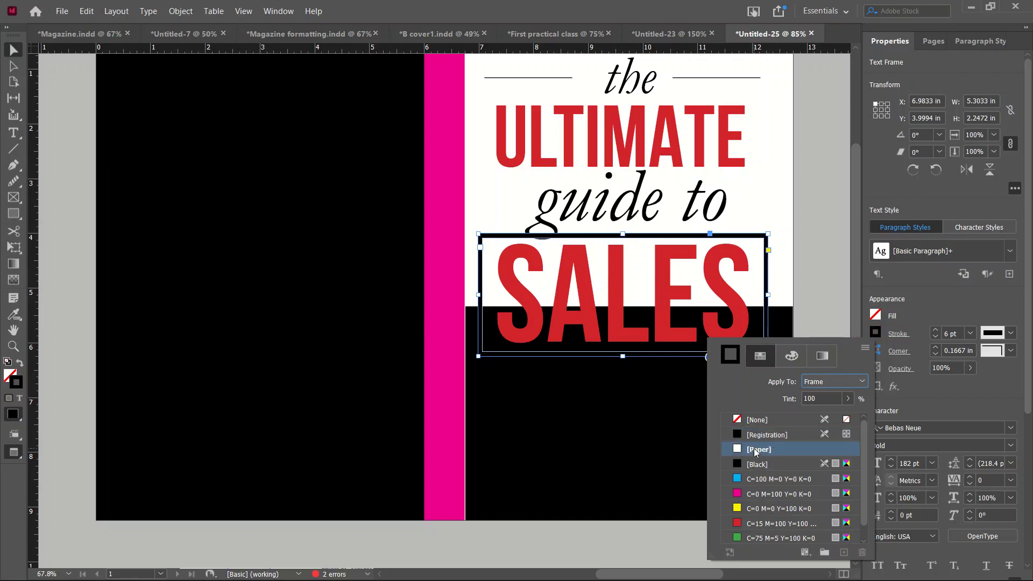
click(805, 226)
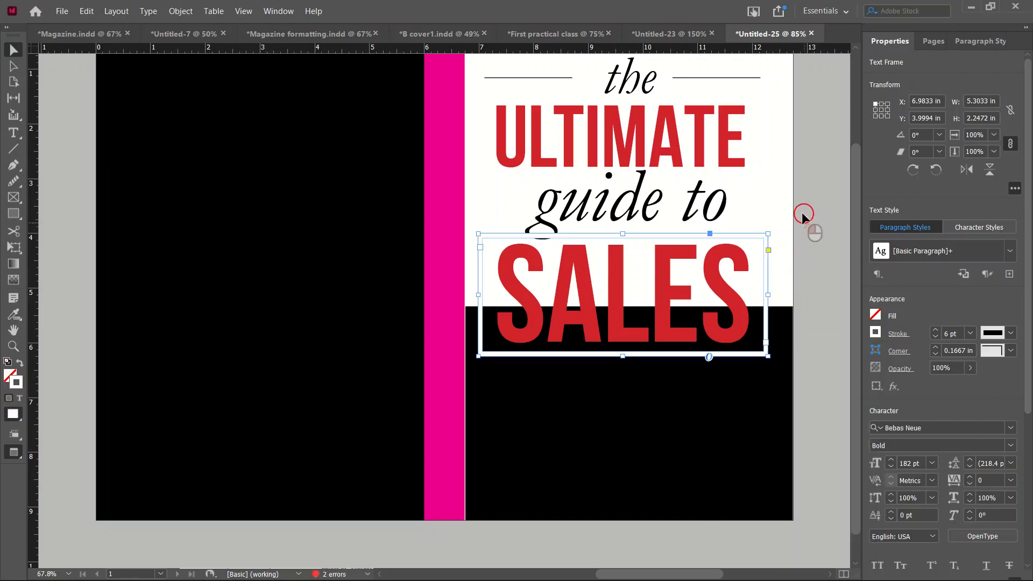
scroll(844, 295, down, 1)
click(812, 298)
scroll(812, 296, up, 1)
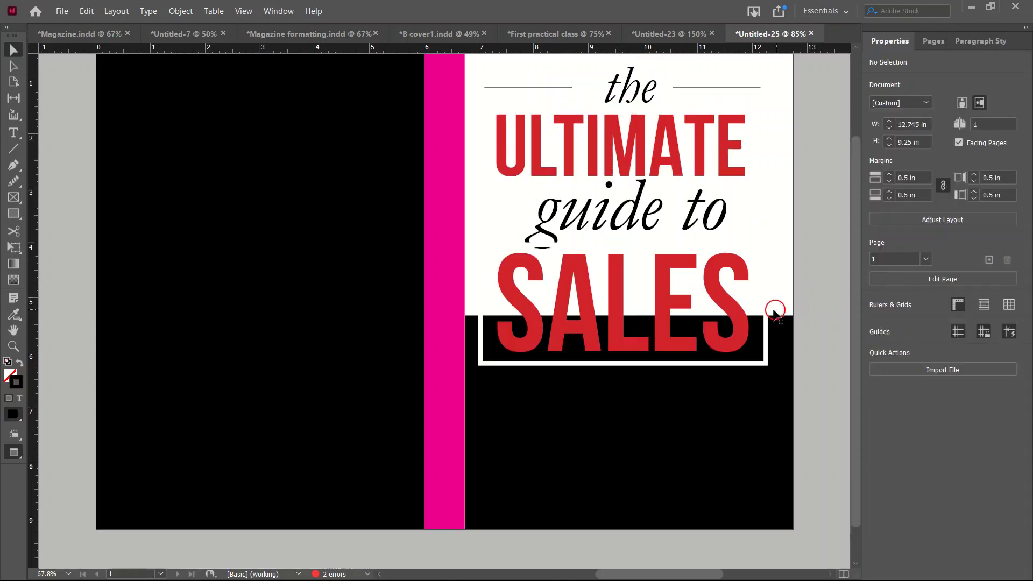
- Move the outlined SALES text frame about 0.12 in to the right on the front cover and deselect it
click(731, 319)
mouse_move(738, 323)
mouse_down()
mouse_move(752, 326)
mouse_move(743, 325)
mouse_up()
click(815, 274)
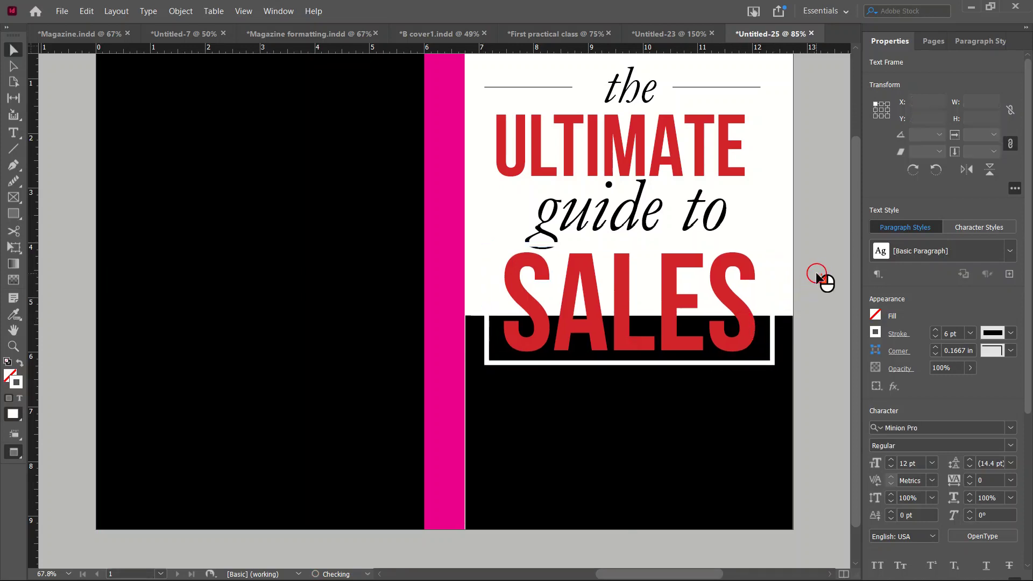
scroll(766, 244, up, 3)
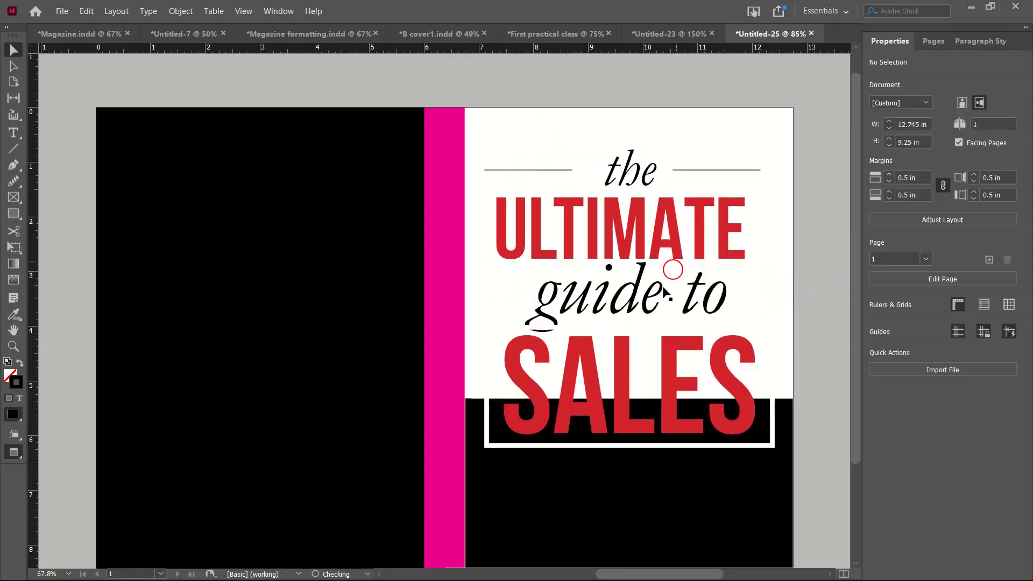
scroll(667, 415, down, 2)
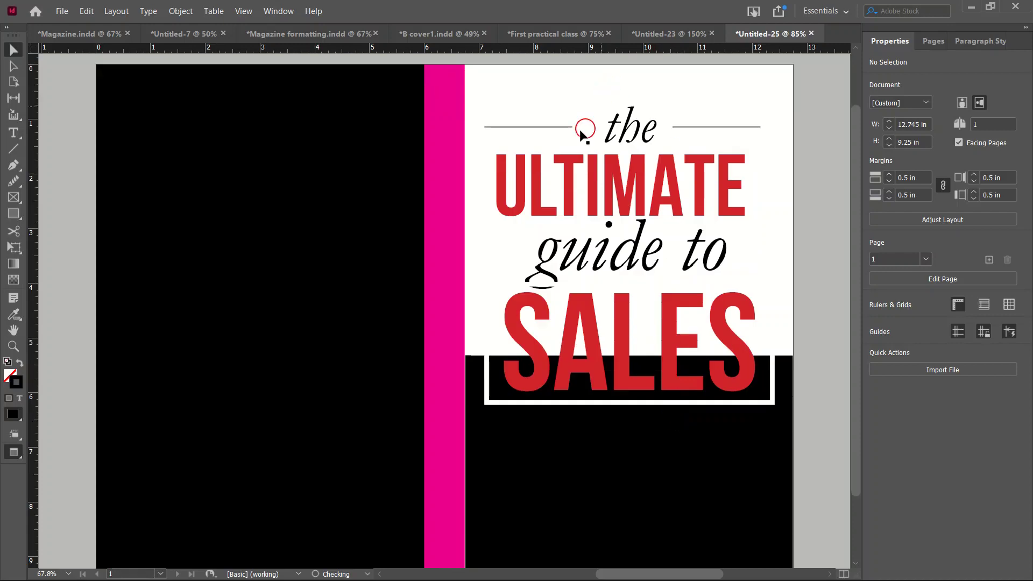
- Bring the "guide to" text frame in front of the SALES frame so the g's descender is not covered
click(556, 262)
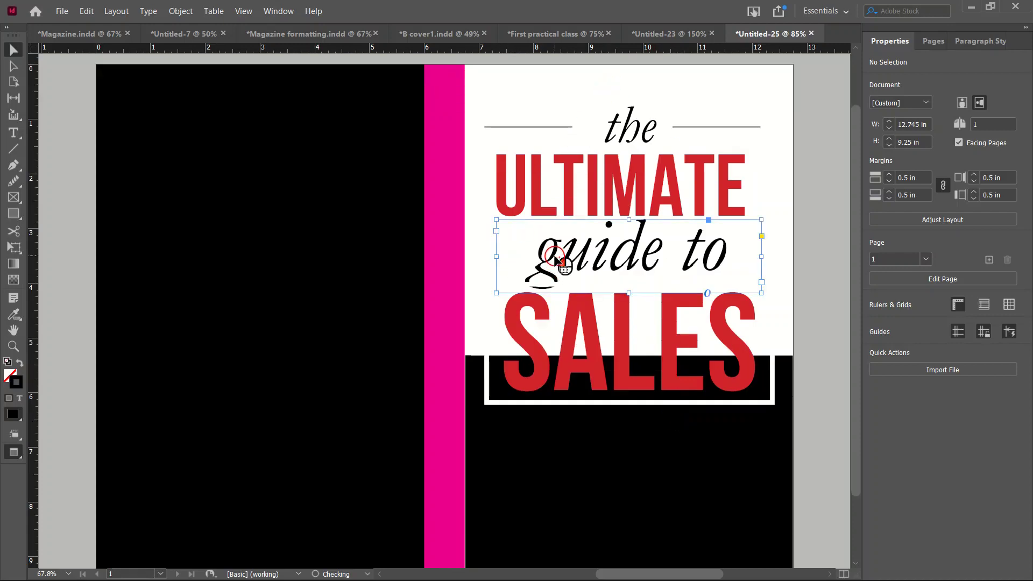
right_click(556, 259)
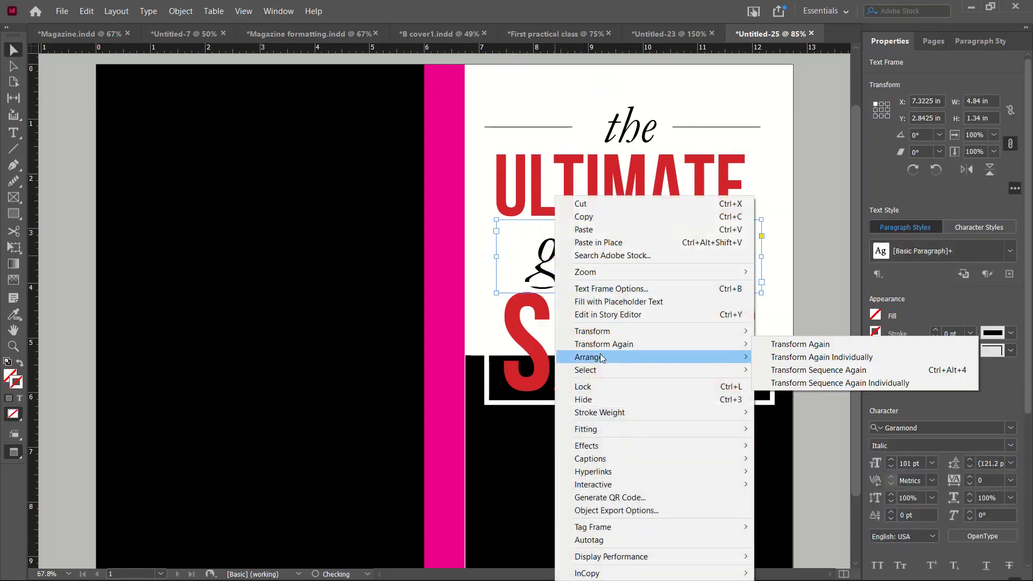
mouse_move(645, 357)
click(777, 357)
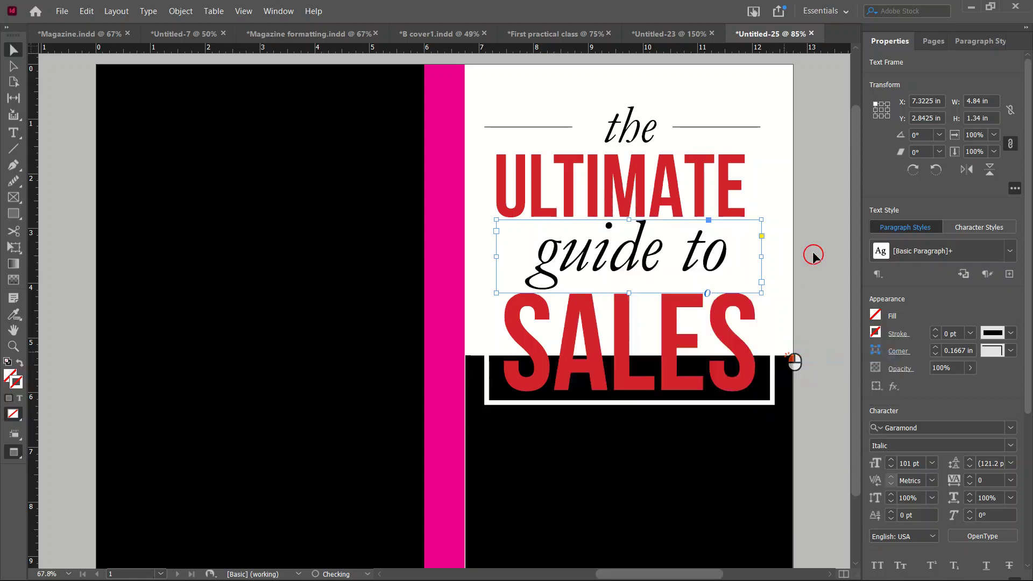
click(806, 219)
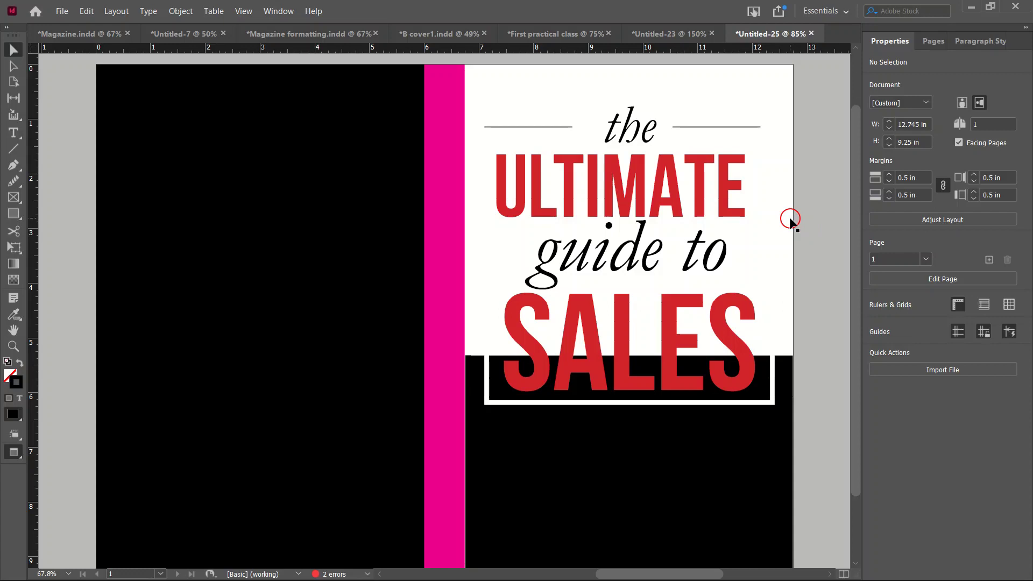
- Move all the title words and the two lines beside "the" up together by about 0.36 in on the front cover
scroll(726, 258, down, 2)
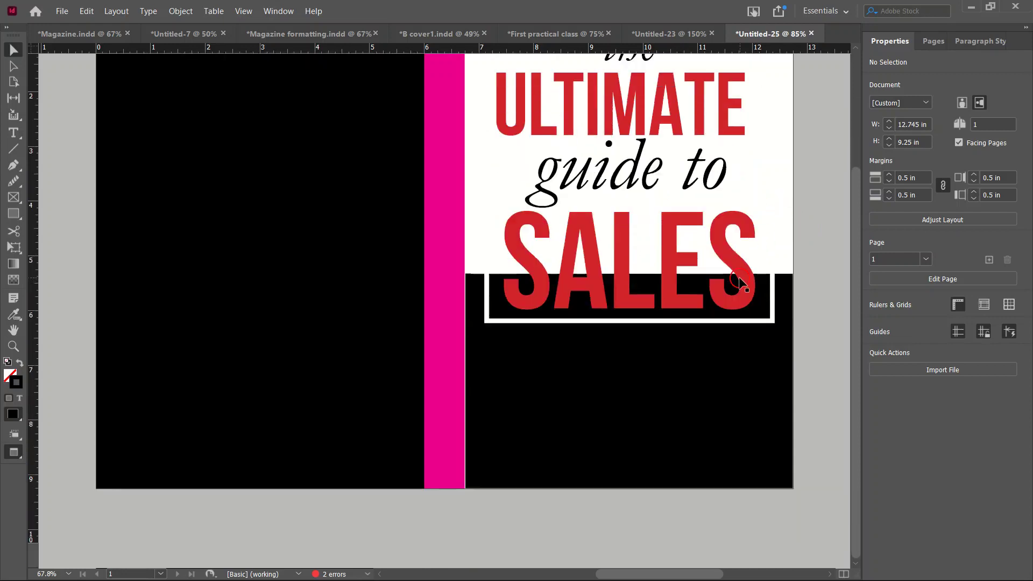
scroll(667, 285, up, 2)
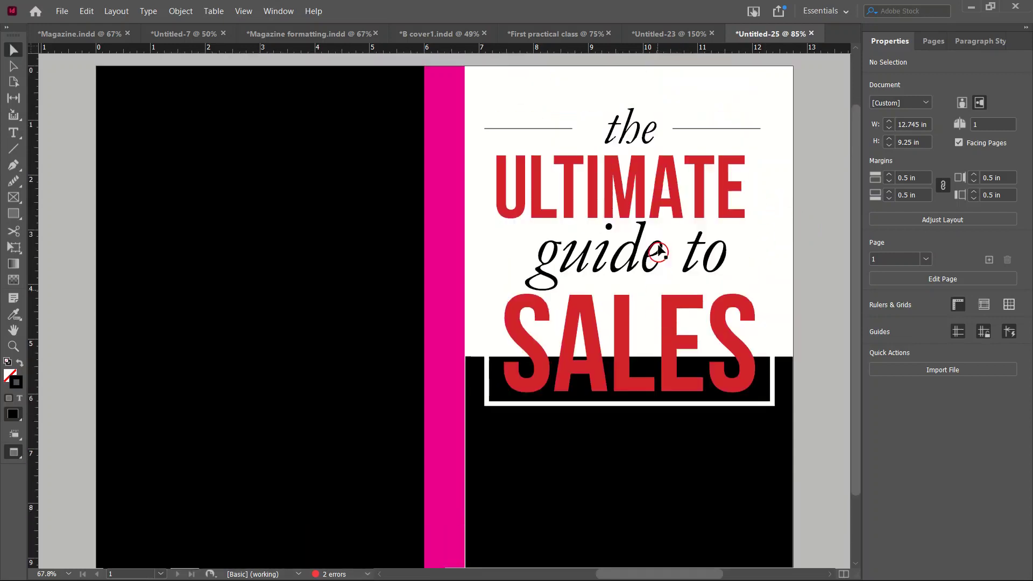
click(630, 117)
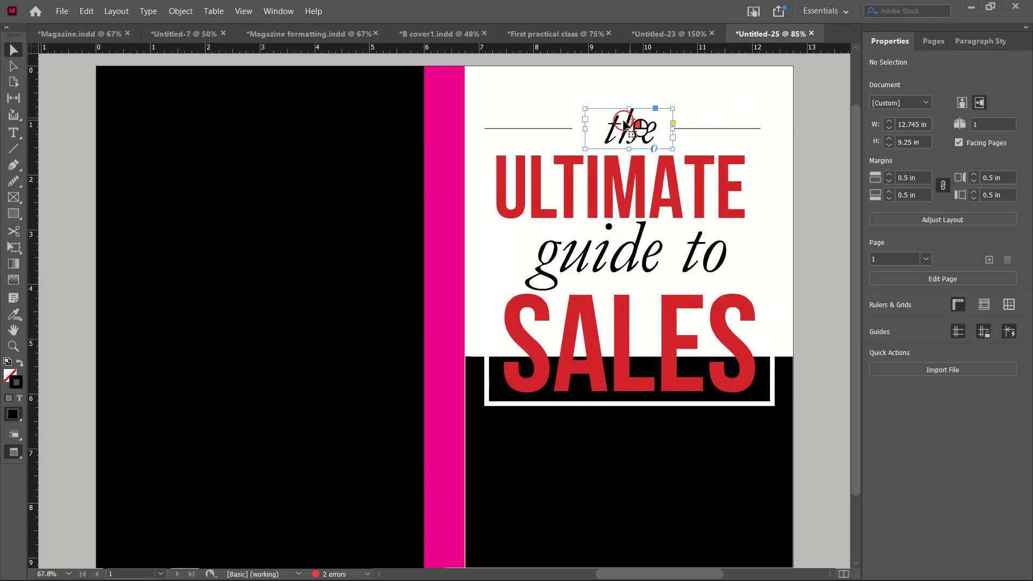
shift+click(540, 129)
shift+click(693, 128)
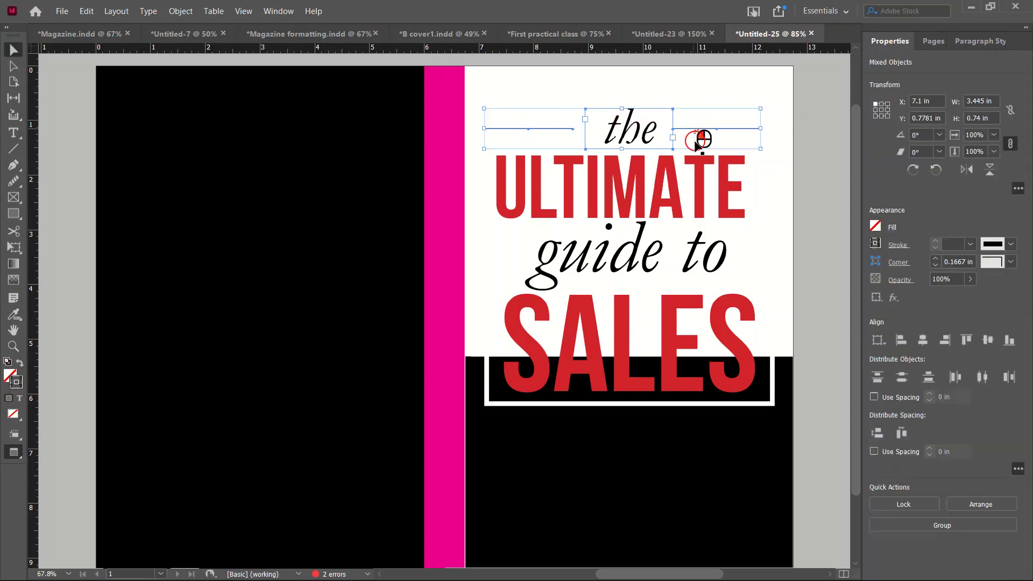
shift+click(704, 173)
shift+click(698, 250)
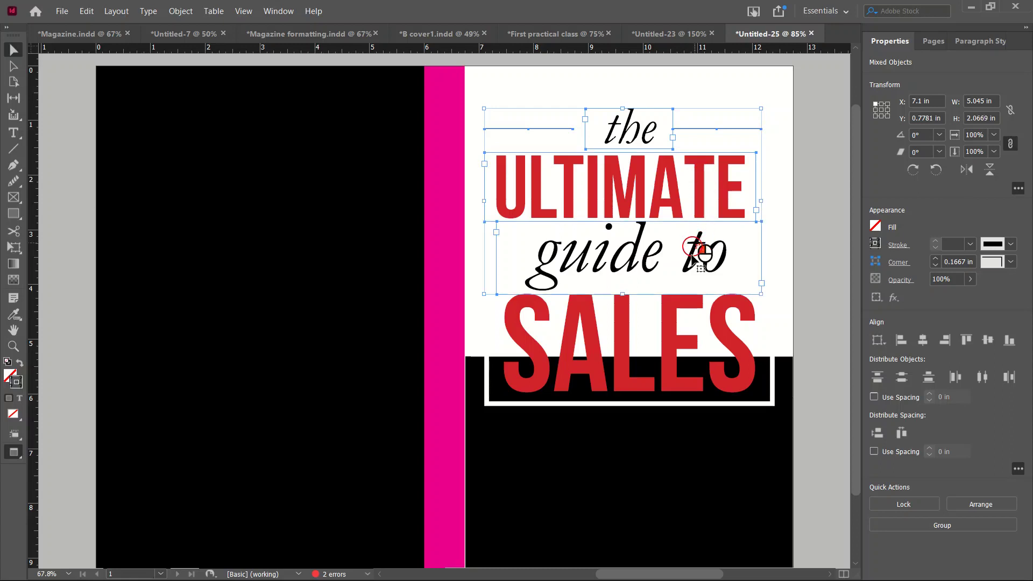
shift+click(677, 344)
drag(675, 343, 674, 322)
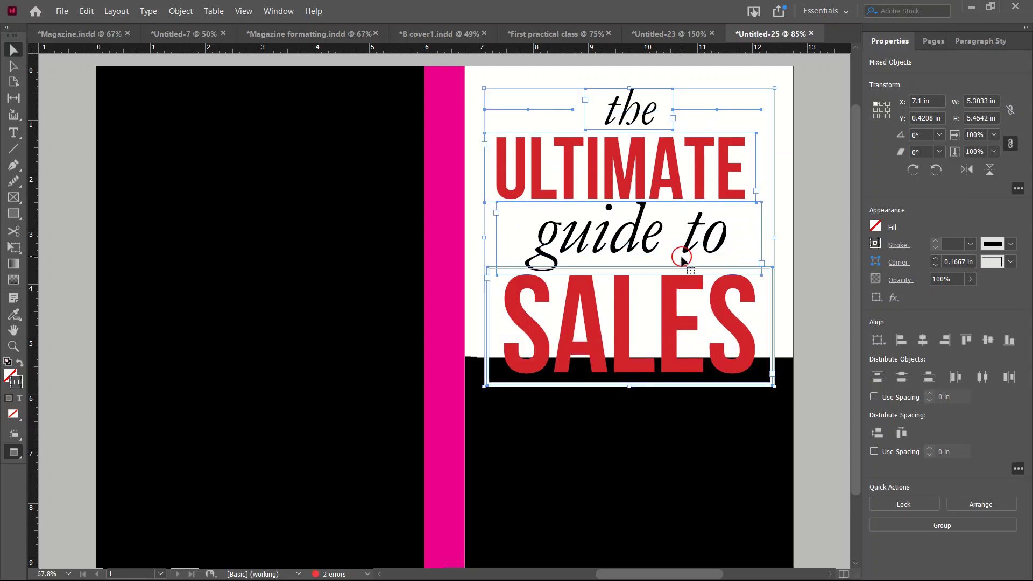
click(804, 268)
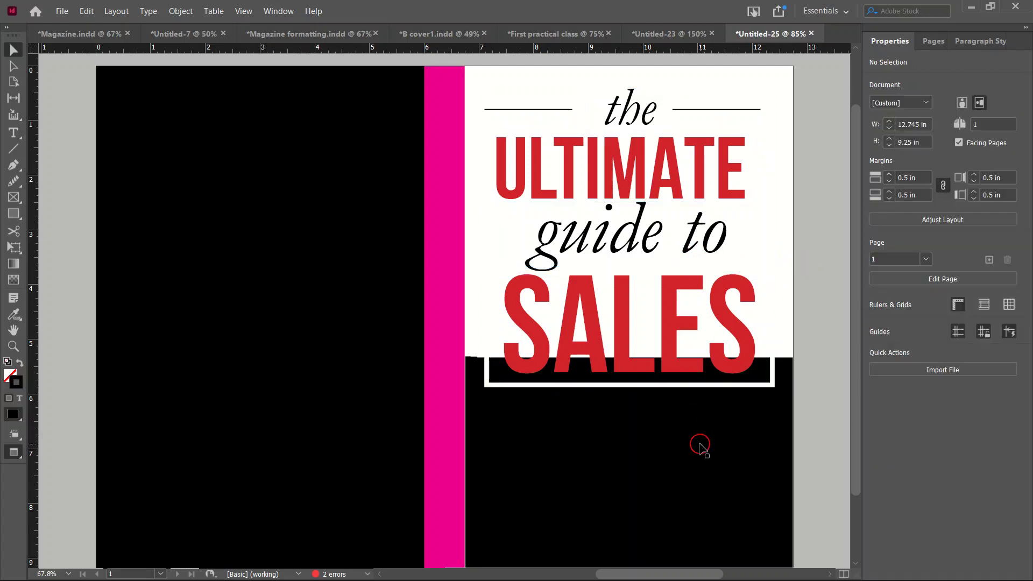
- Draw a text frame about 4.9 in wide and 1.73 in high across the lower back cover and spine, and enter the author's full name
scroll(731, 437, down, 1)
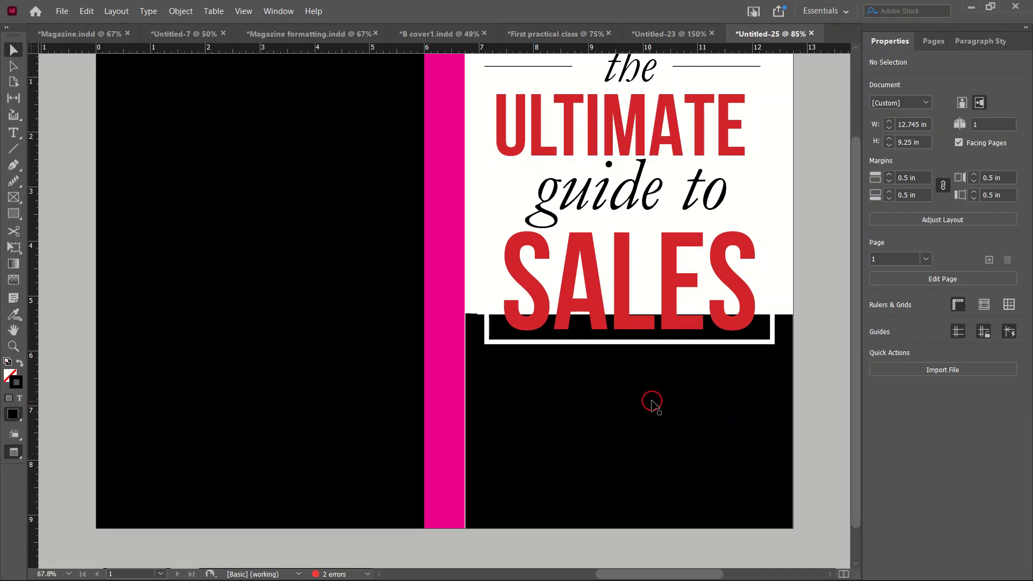
scroll(609, 401, down, 1)
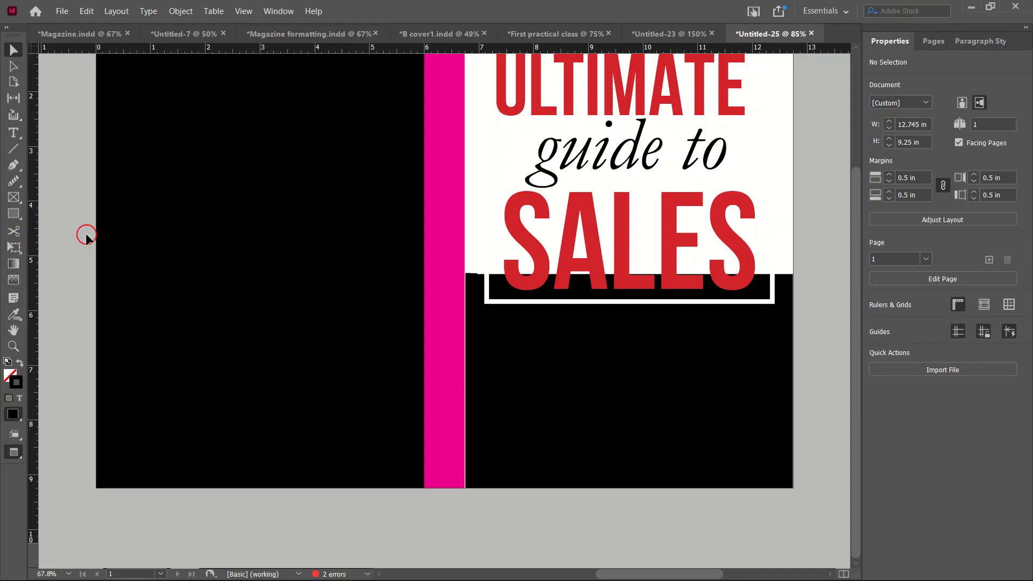
click(13, 132)
drag(221, 331, 489, 426)
click(489, 425)
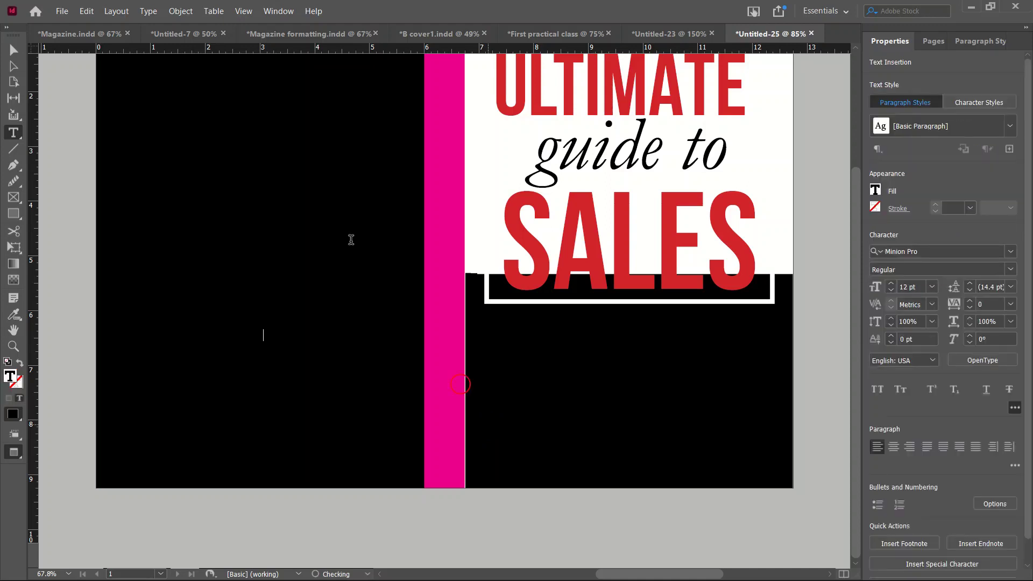
key(Escape)
- Try to fill all objects on the page with the [Paper] swatch
key(ctrl+a)
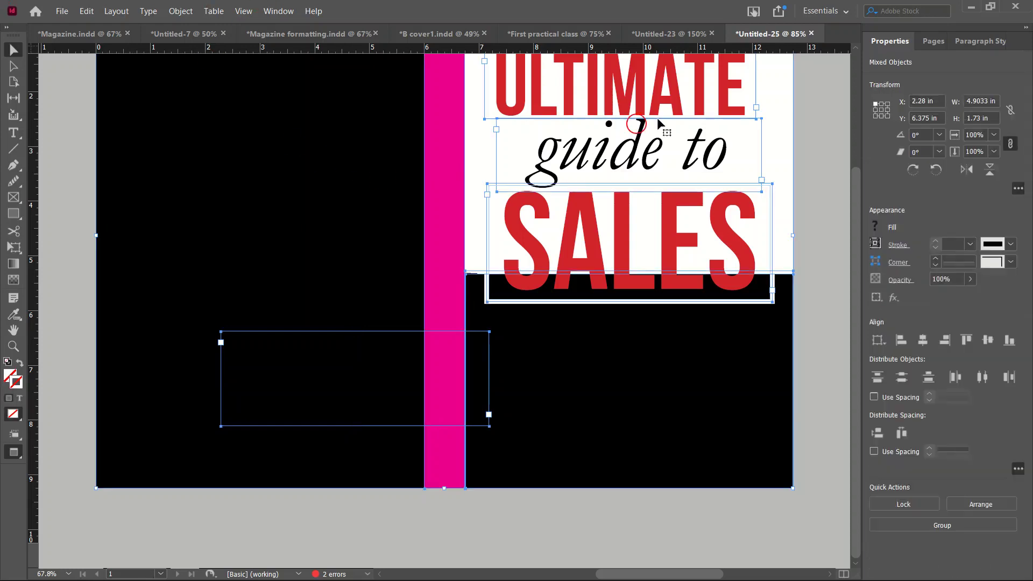
click(879, 227)
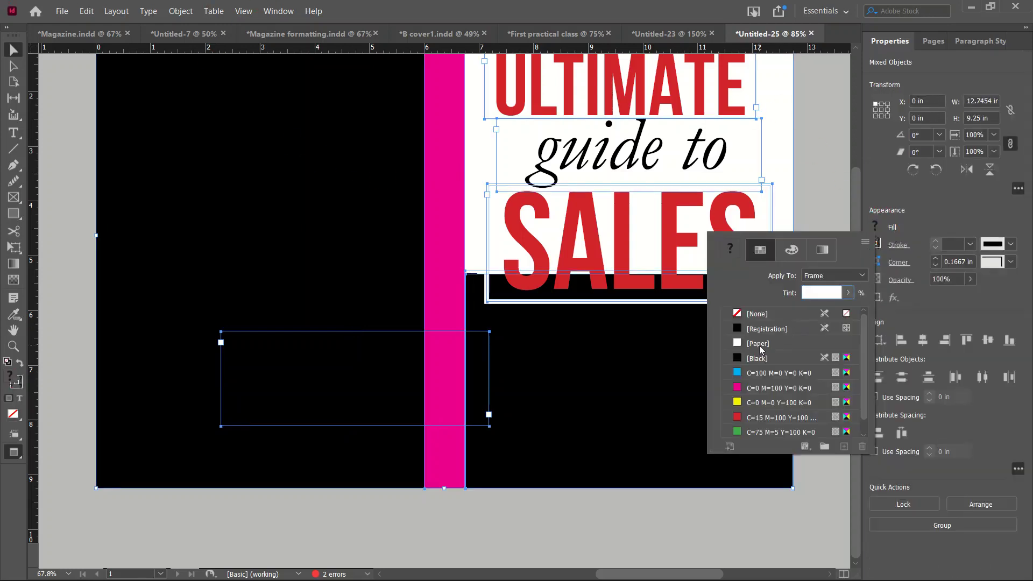
click(758, 344)
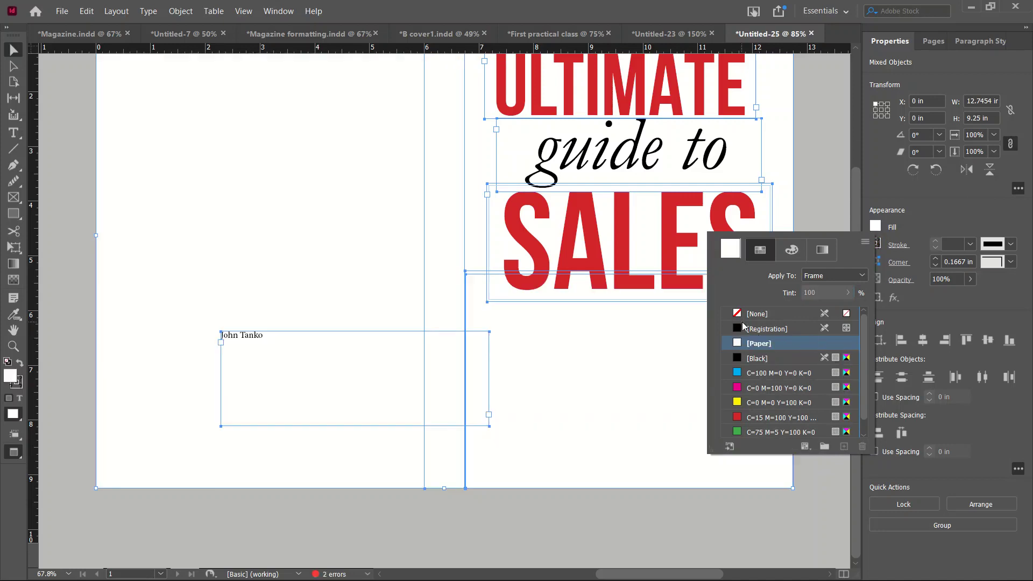
key(ctrl+z)
click(345, 329)
drag(493, 342, 517, 349)
key(ctrl+z)
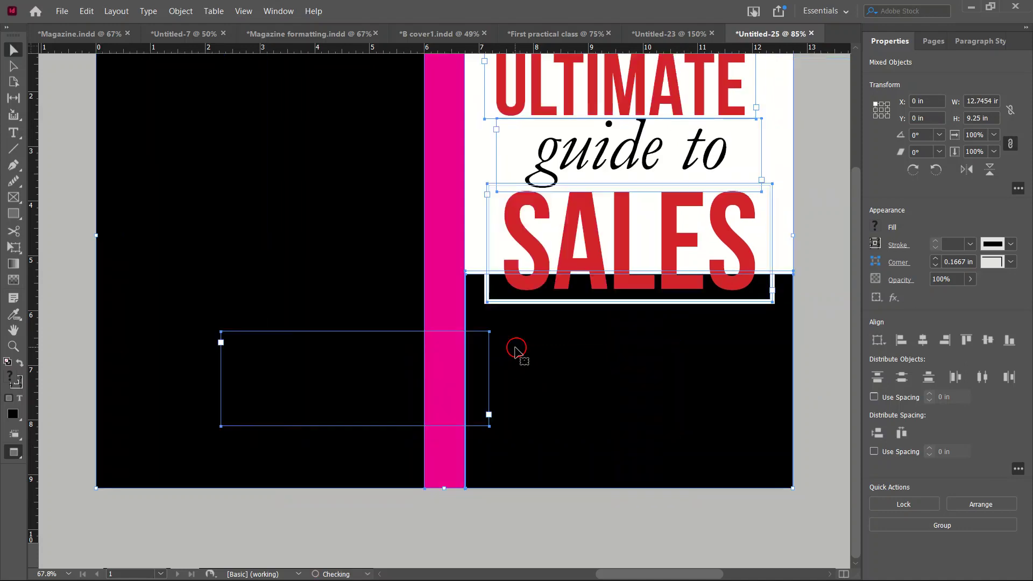
click(47, 105)
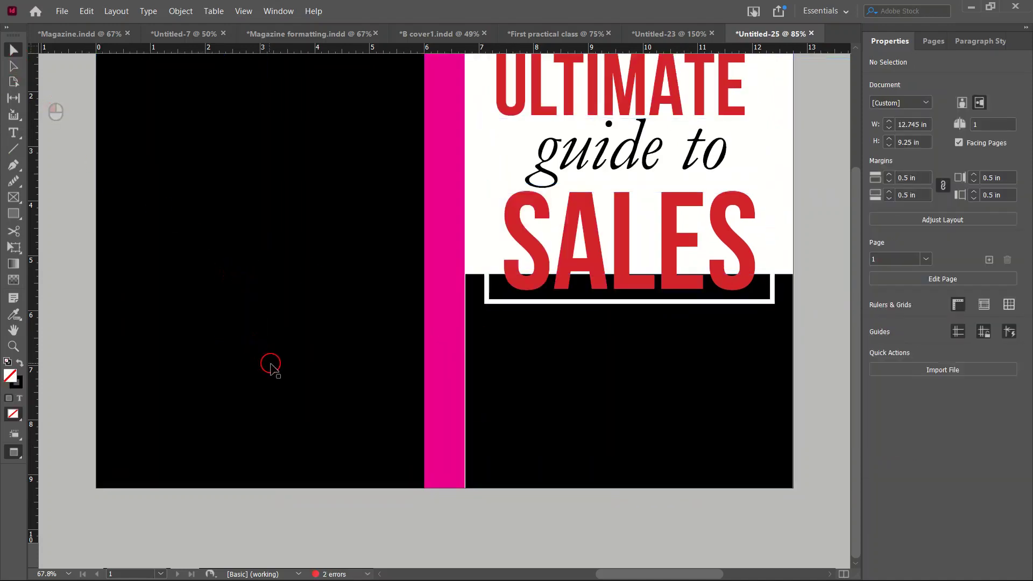
- Move the author-name text frame onto the front cover's lower black block and color its text with the [Paper] swatch
click(280, 385)
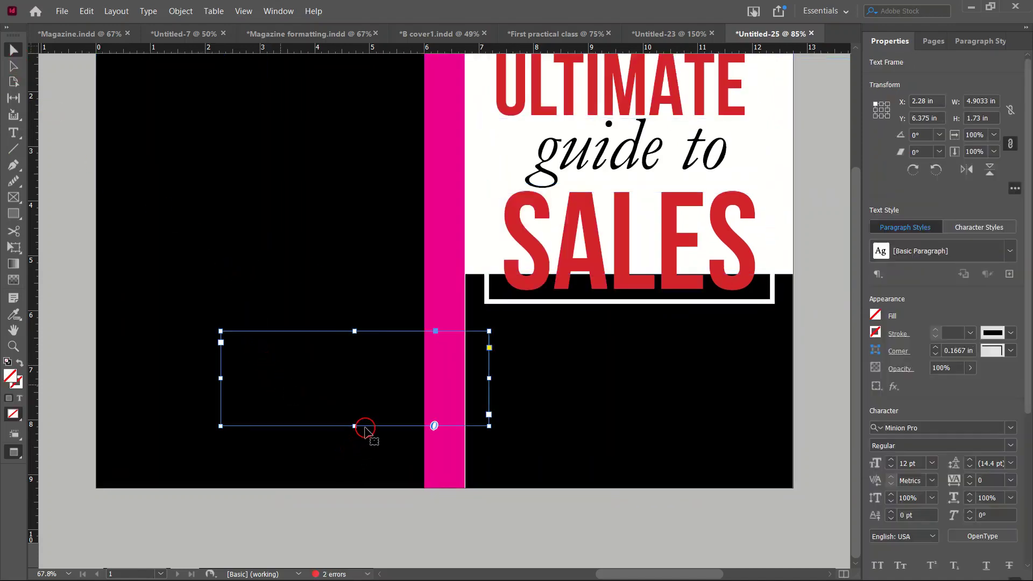
drag(364, 429, 645, 445)
double_click(631, 409)
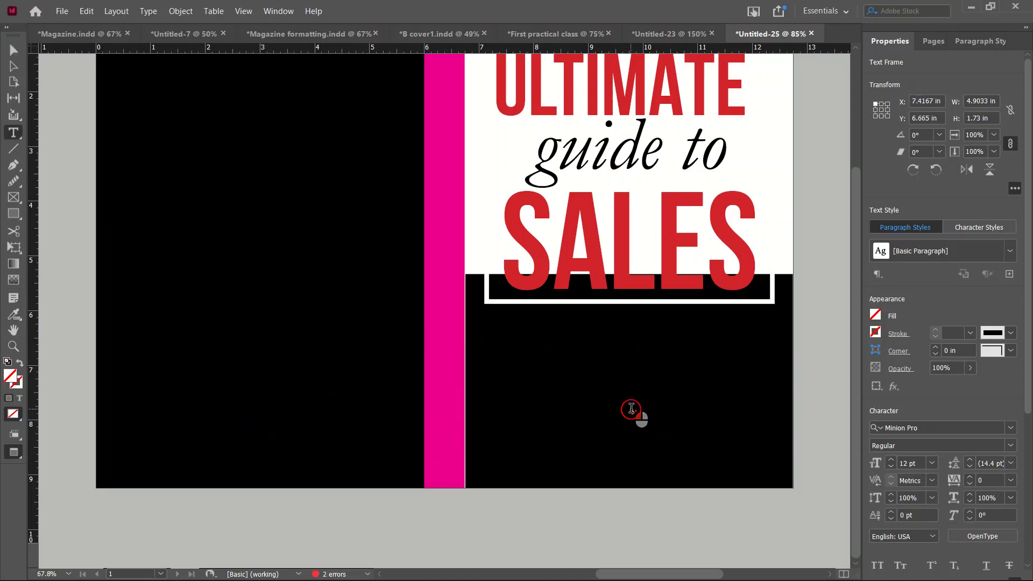
key(ctrl+a)
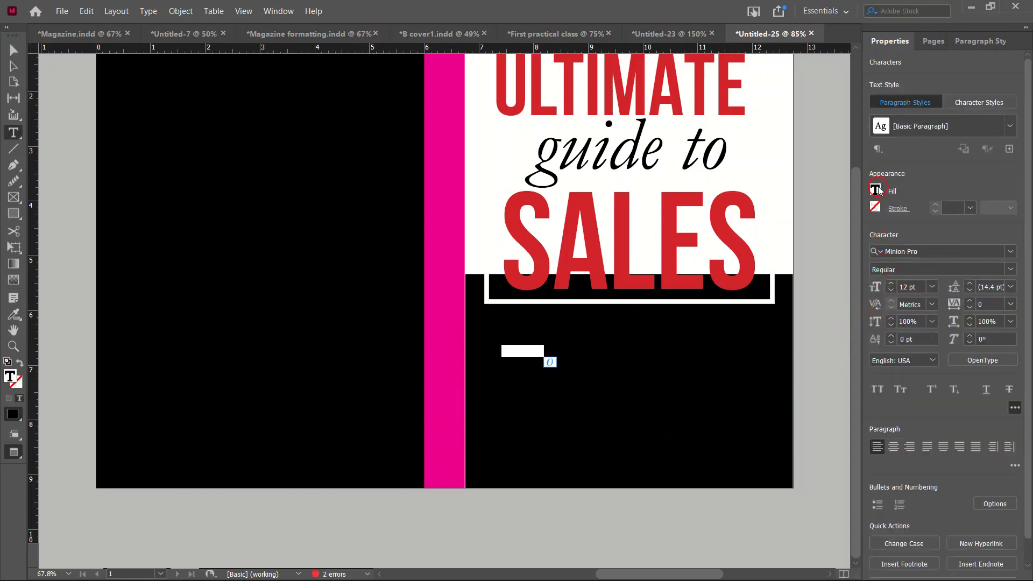
click(876, 188)
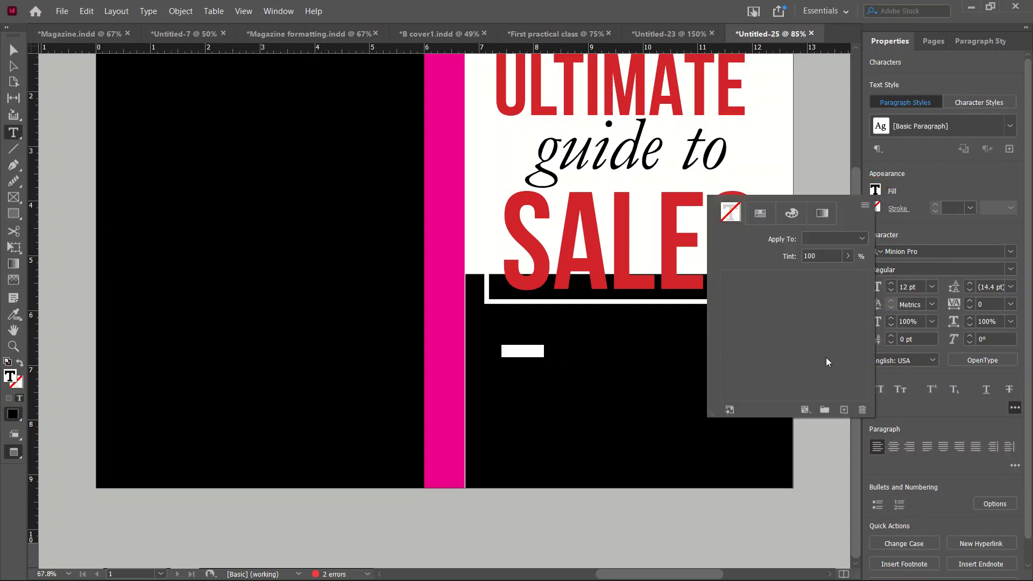
click(755, 307)
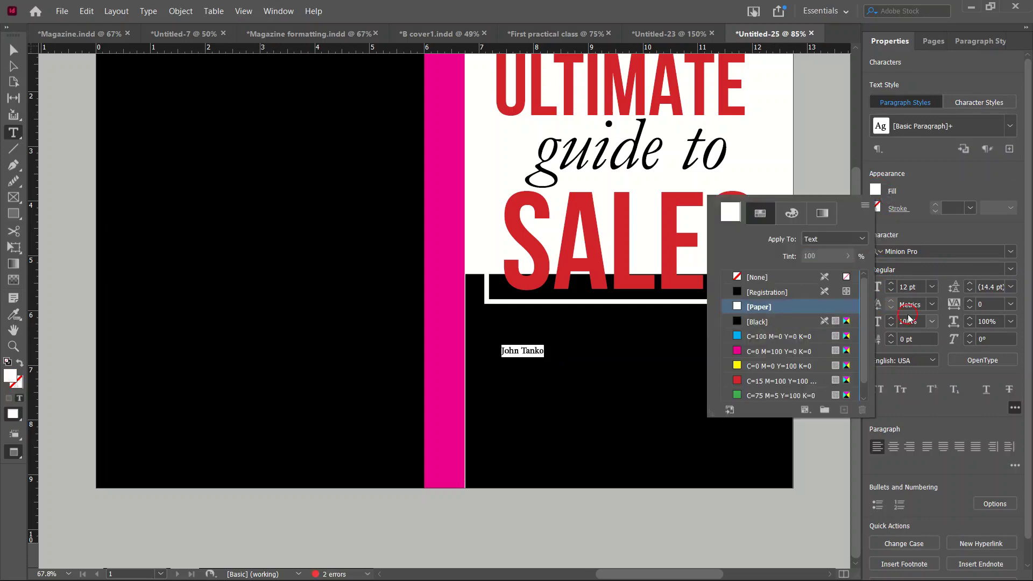
click(1015, 261)
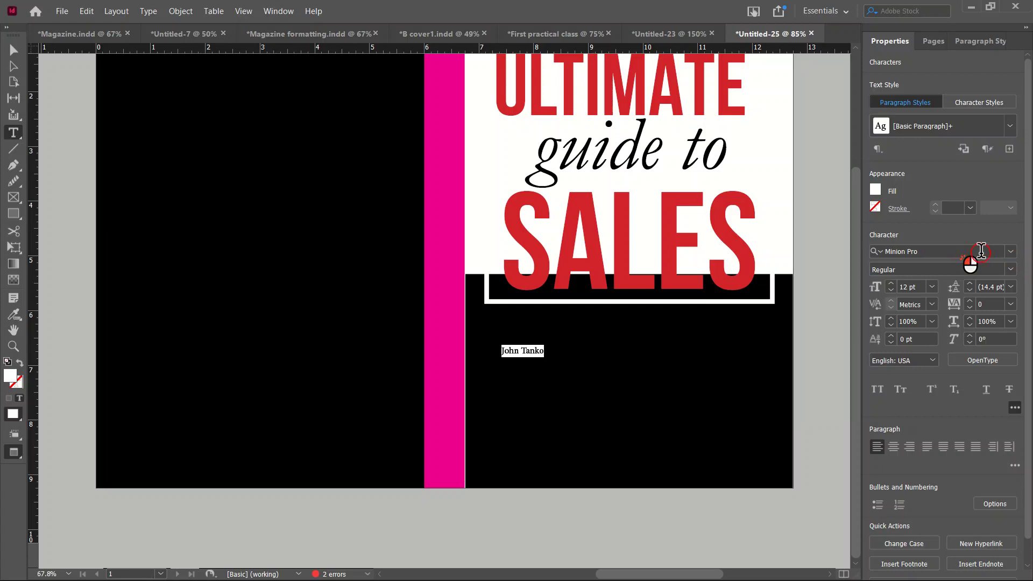
- Set the font of the author-name text on the front cover to Garamond Regular
click(946, 250)
text(g)
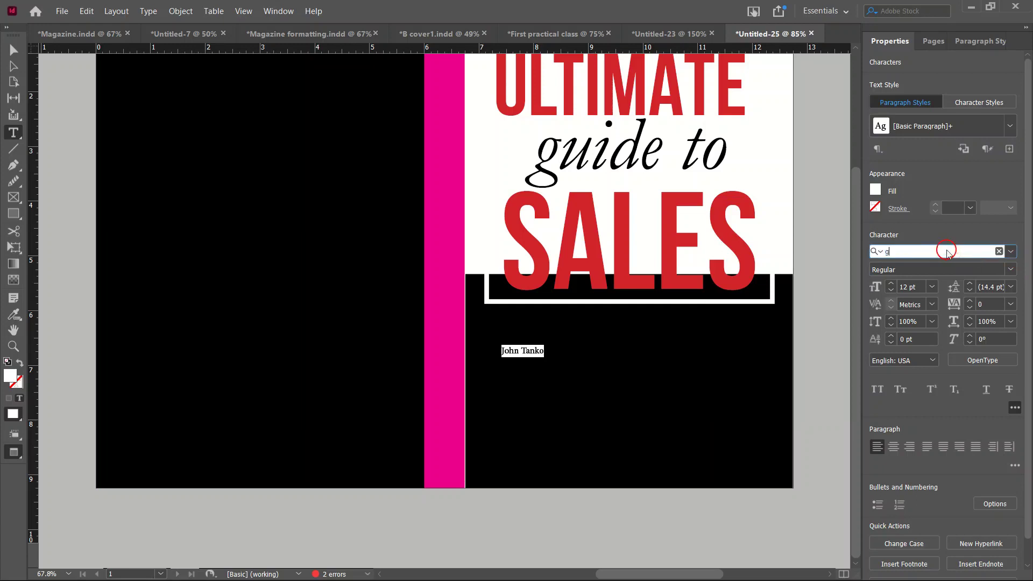
text(aramond)
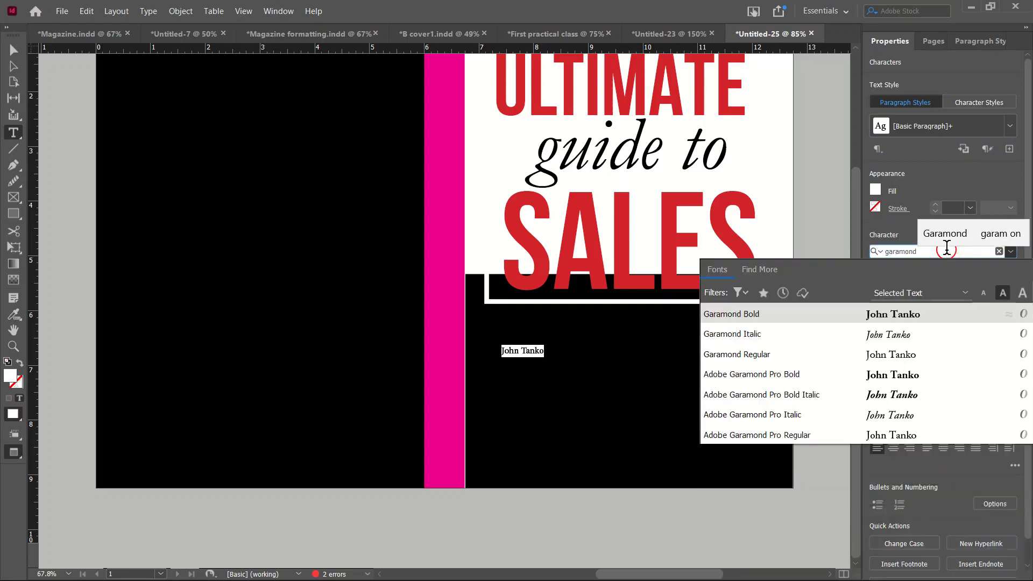
key(Return)
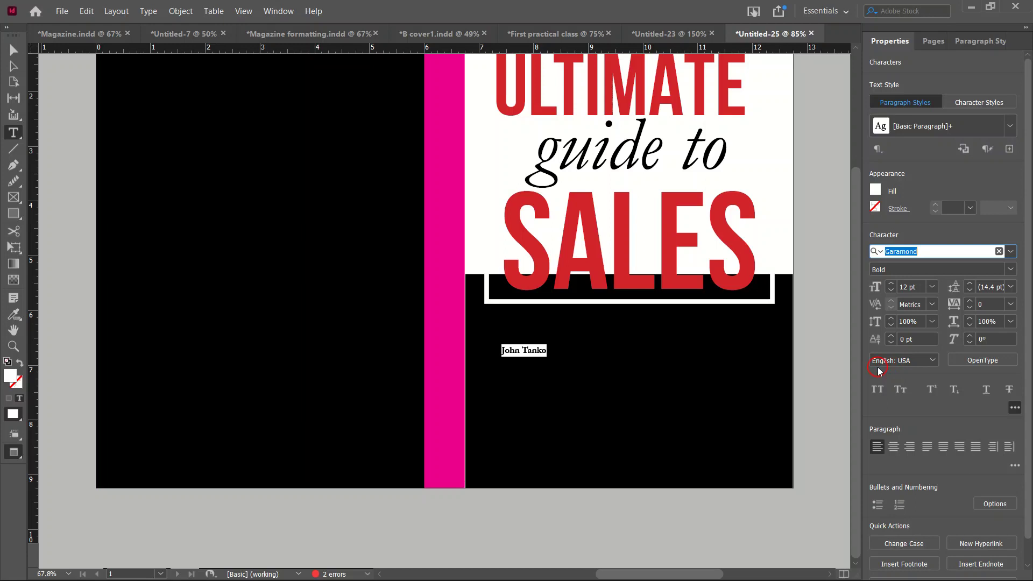
click(1009, 271)
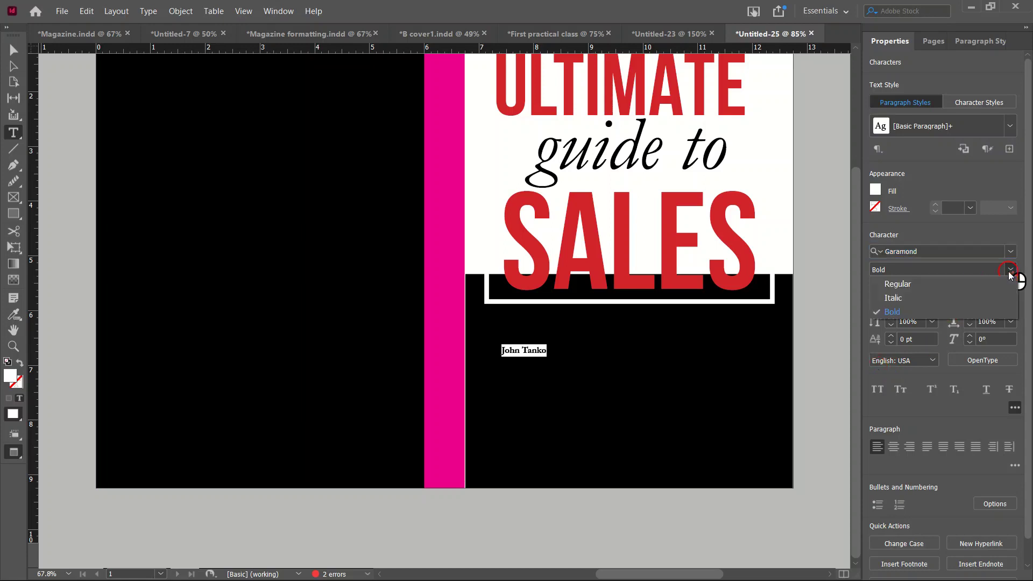
click(957, 279)
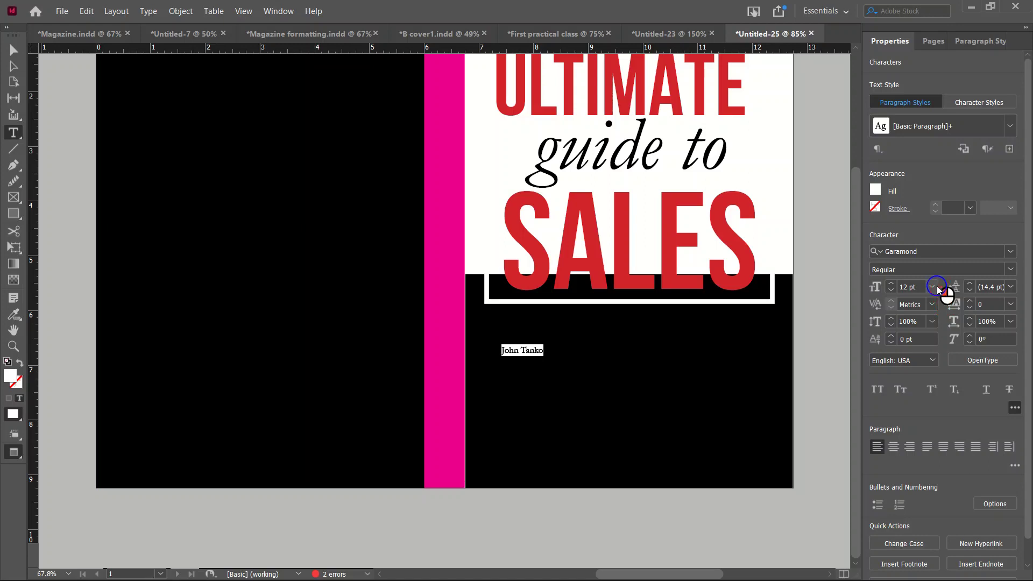
- Set the author-name text to 70 pt and center it within its frame
click(934, 287)
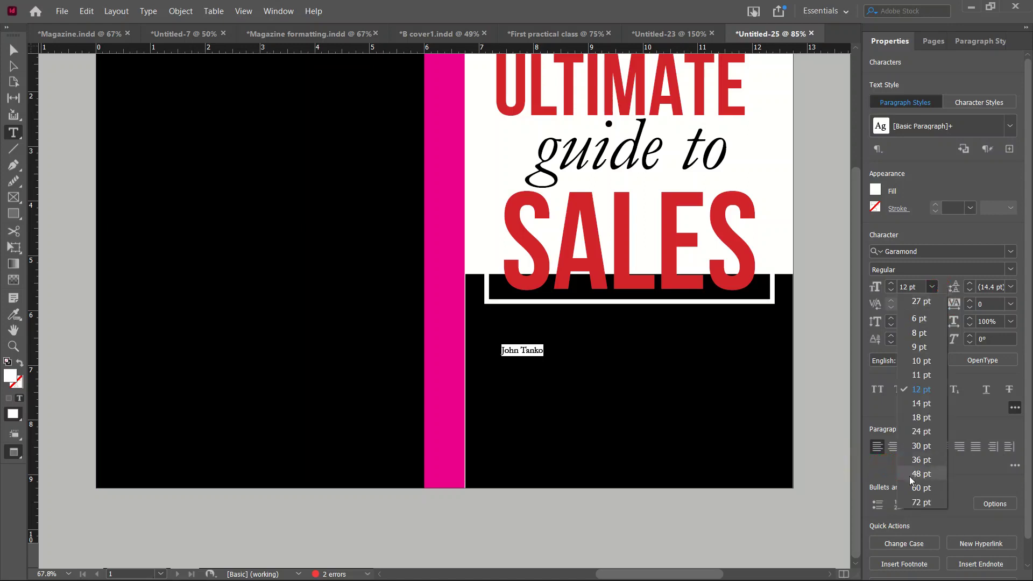
click(921, 502)
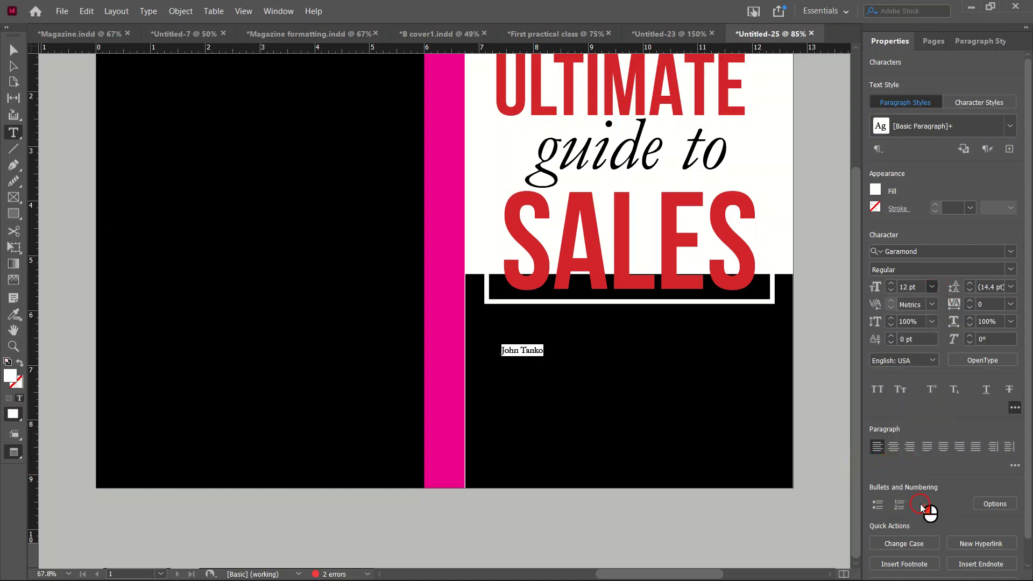
click(890, 291)
click(890, 291)
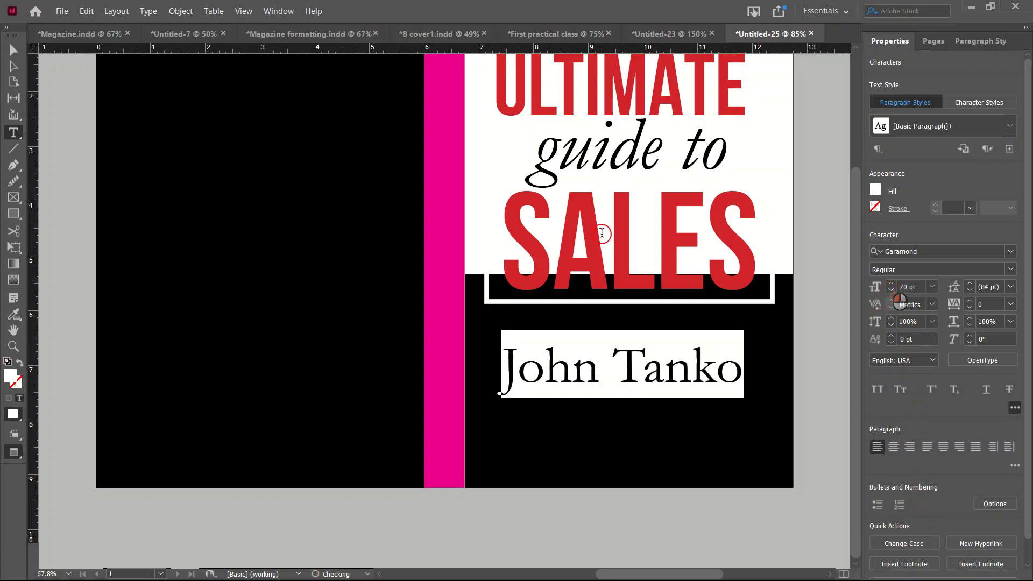
click(891, 446)
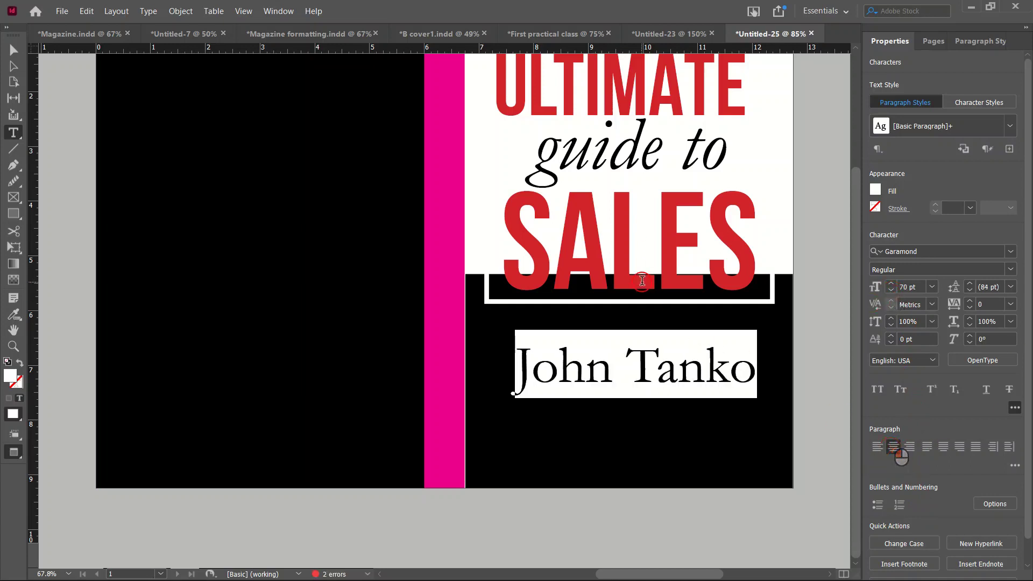
- Shorten the author-name text frame from its lower edge to about 0.94 in high
click(642, 267)
click(14, 51)
scroll(623, 162, up, 3)
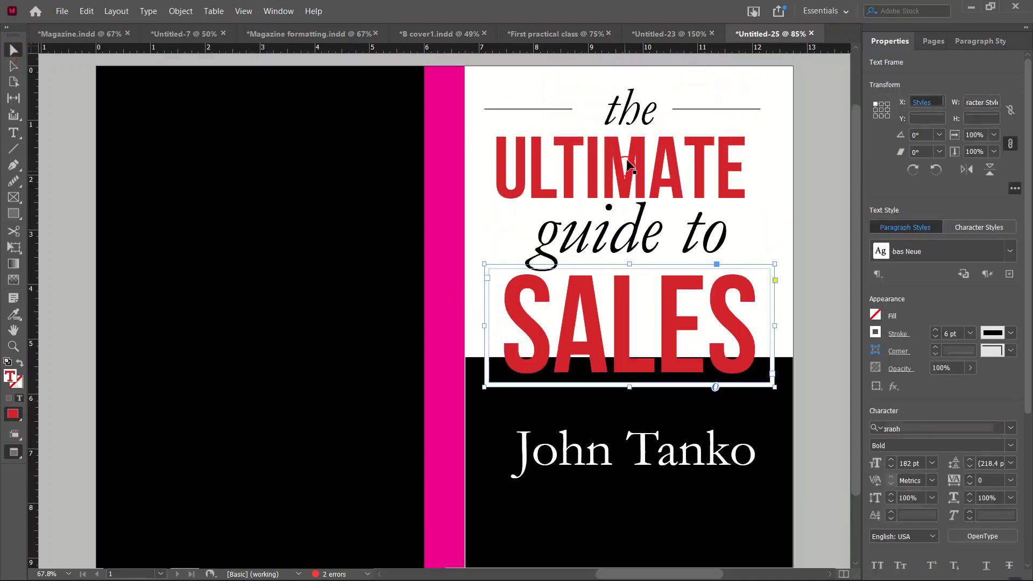
scroll(704, 177, down, 3)
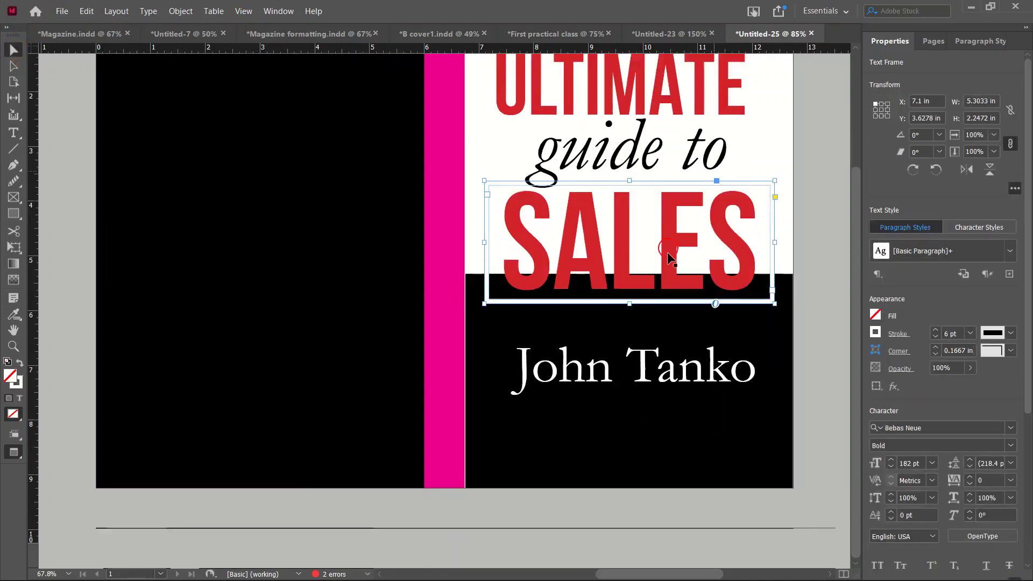
click(652, 372)
drag(636, 441, 638, 397)
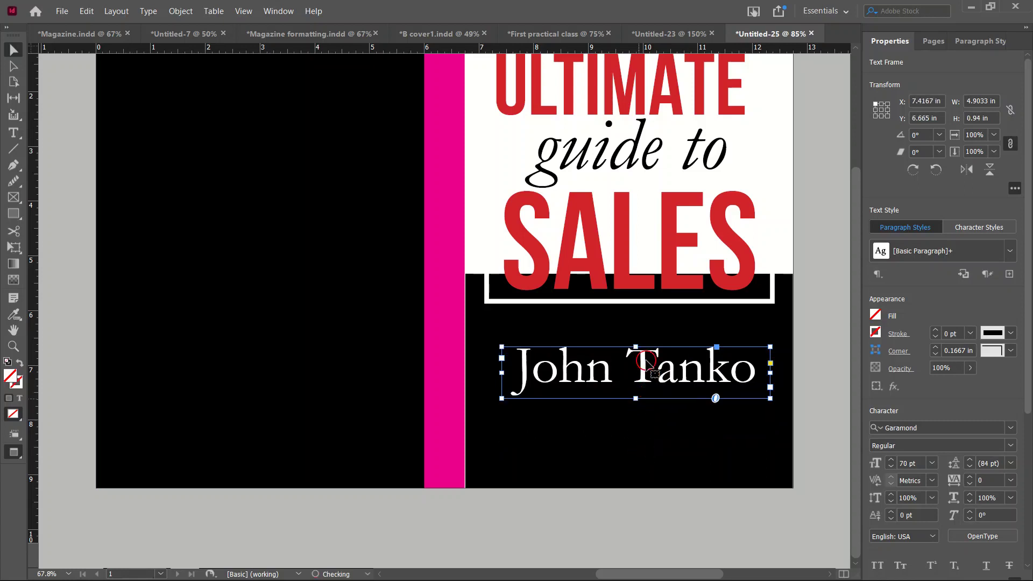
- Move the author-name frame down near the front cover's lower edge, to about X 7.18 in and Y 7.81 in
drag(643, 361, 628, 430)
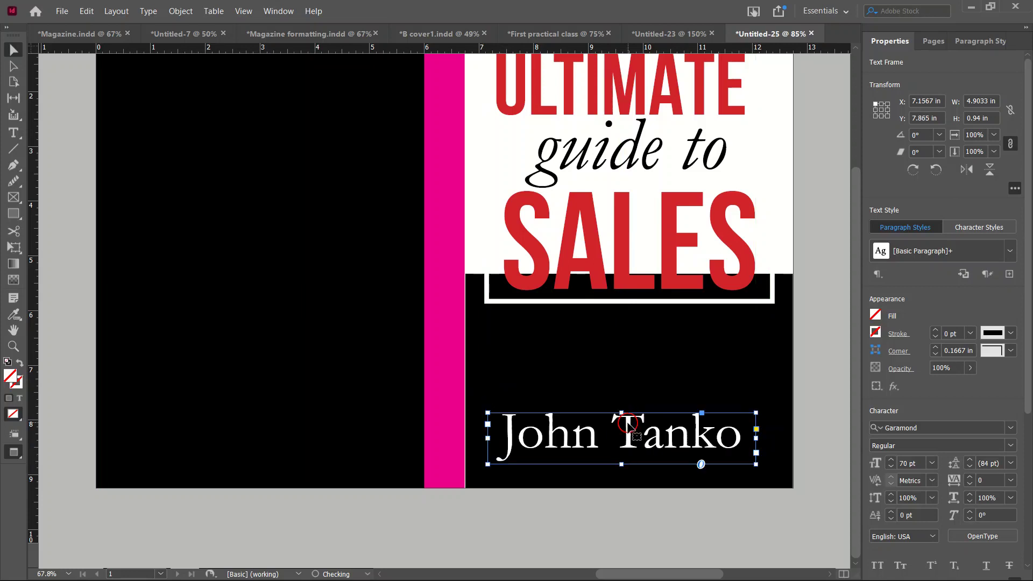
click(830, 399)
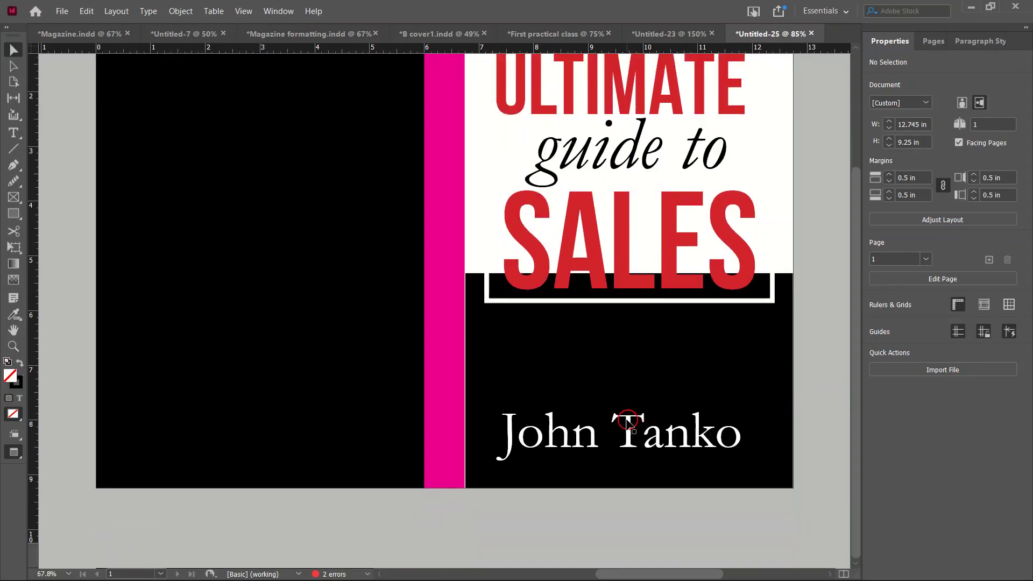
click(628, 422)
drag(628, 420, 629, 418)
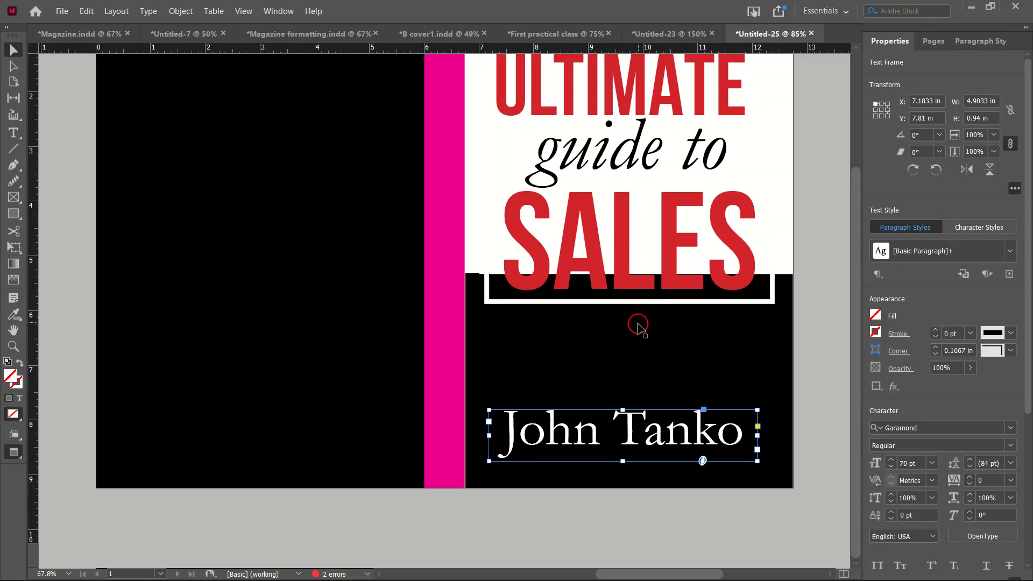
- Draw a text frame about 4.16 in wide above the author's name and enter a blurb from "Learn how to sale anything" to "in marketing and sales"
click(13, 133)
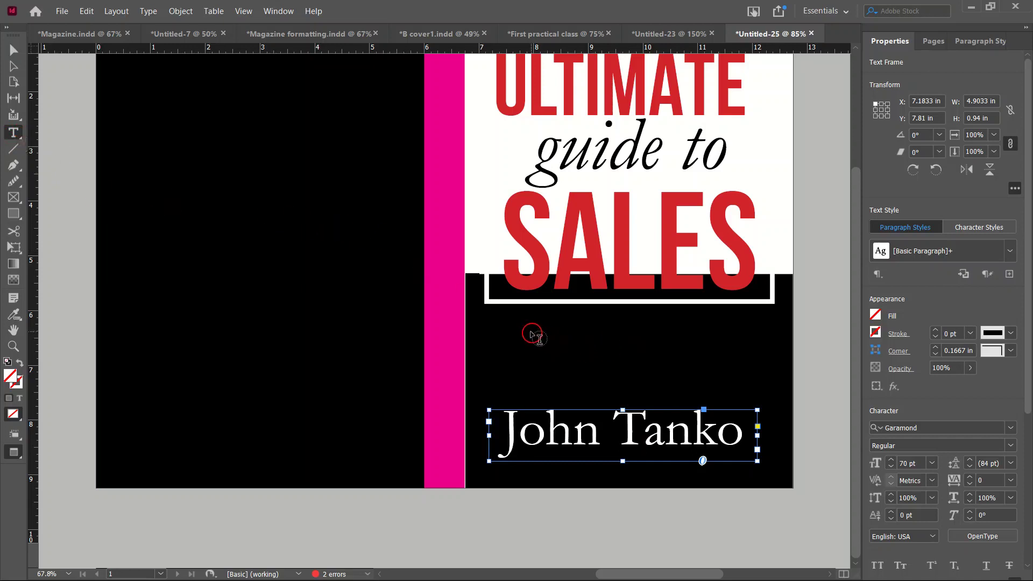
drag(516, 322, 743, 396)
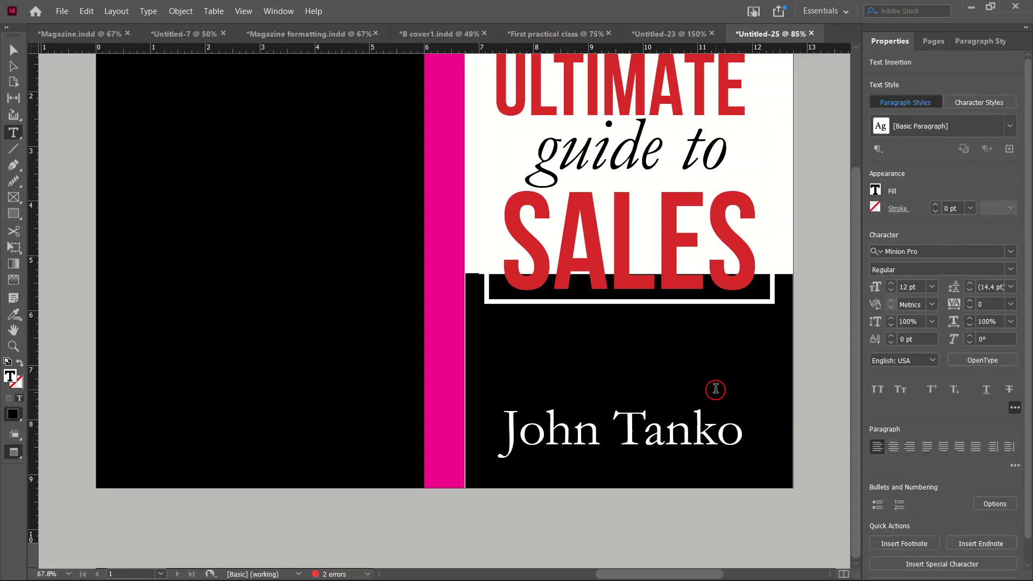
text(T)
- Color all of the blurb text with the [Paper] swatch and center-align it
key(ctrl+a)
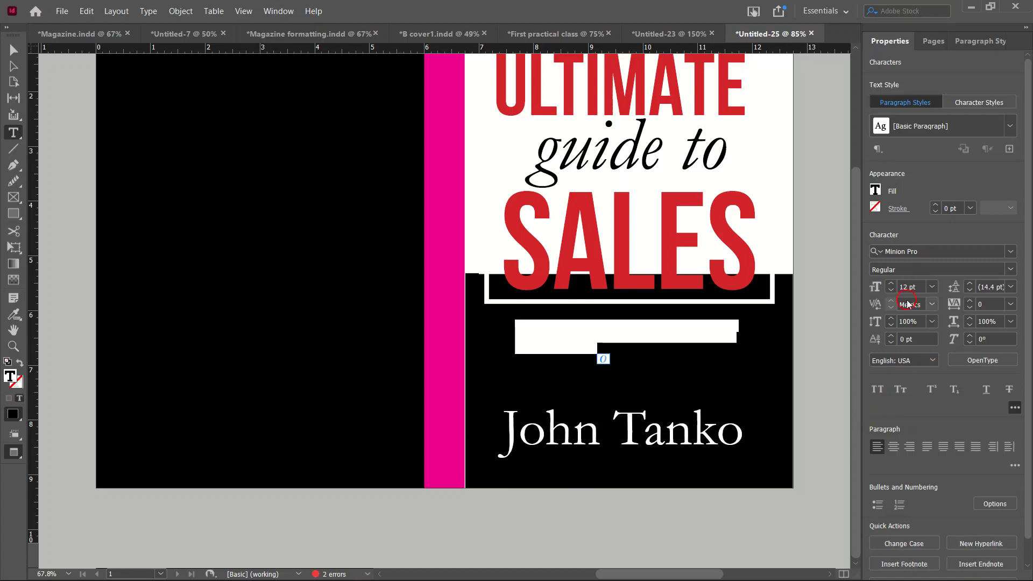
click(873, 190)
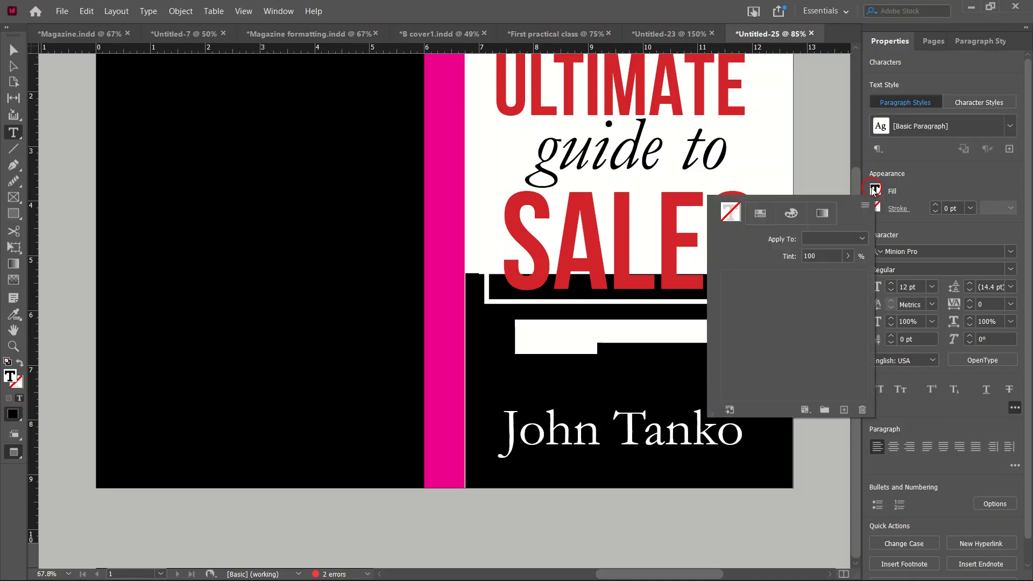
click(767, 304)
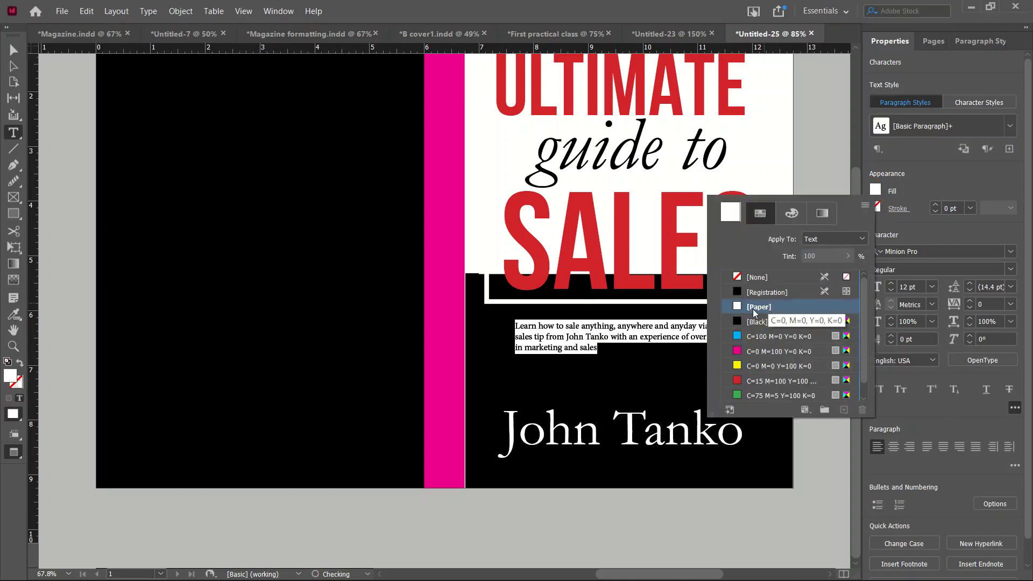
click(892, 448)
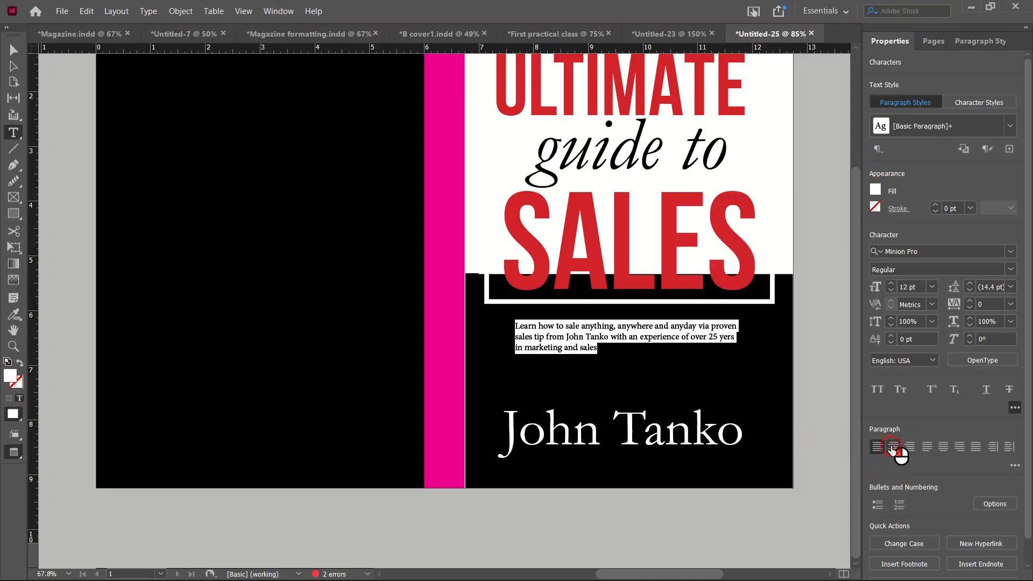
click(934, 249)
click(892, 446)
- Set the blurb text's font to Garamond Bold and force a line break before "proven"
click(922, 250)
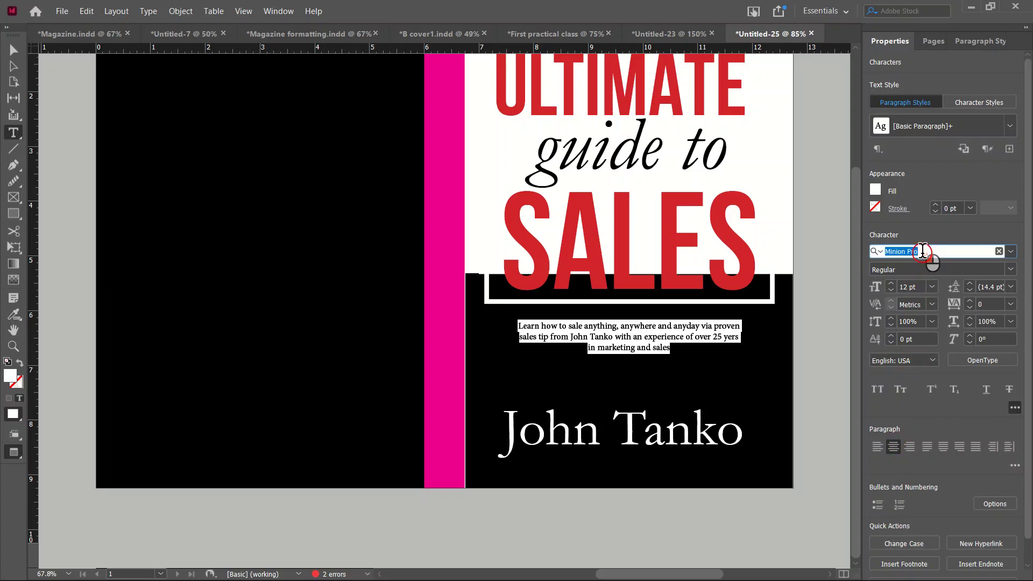
text(gara)
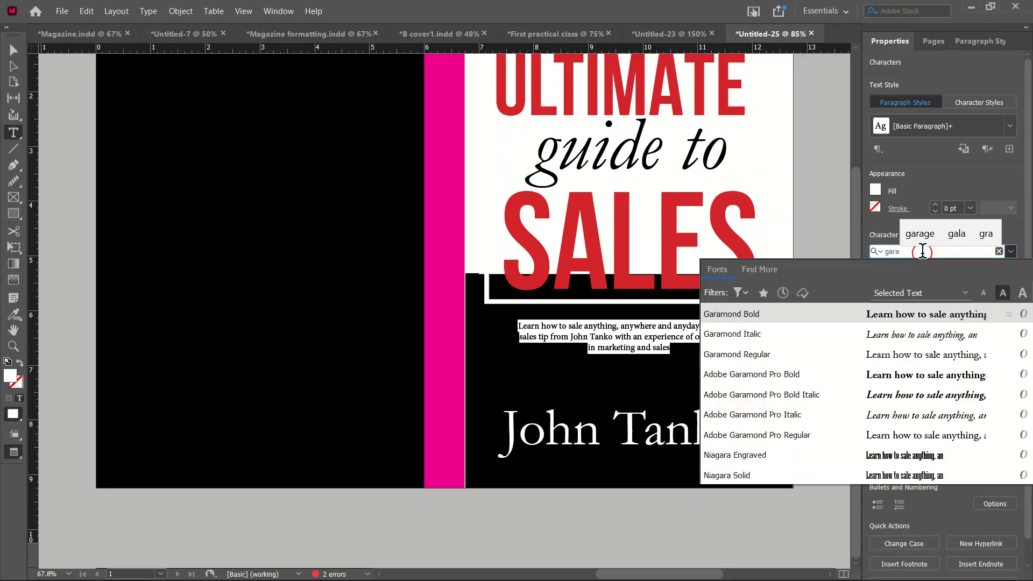
key(Return)
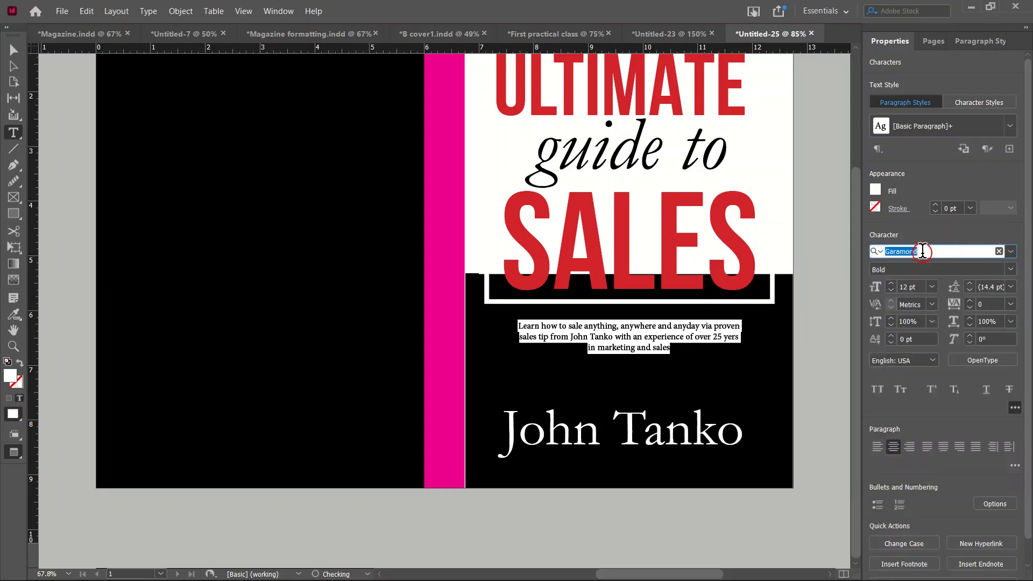
click(699, 265)
click(722, 324)
key(shift+Return)
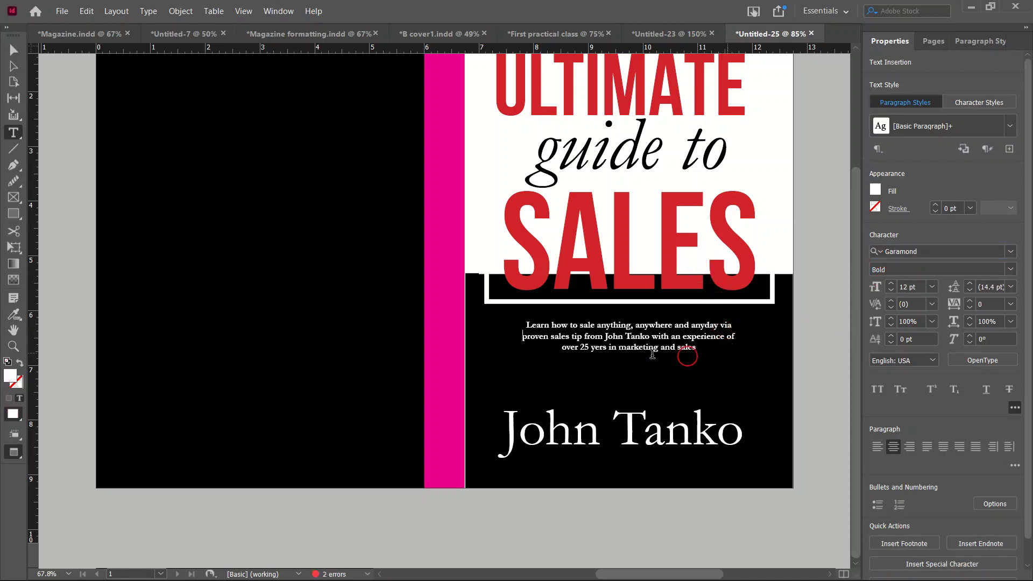
- Shorten the blurb frame to about 0.66 in high and move it down slightly to about Y 6.375 in
click(13, 50)
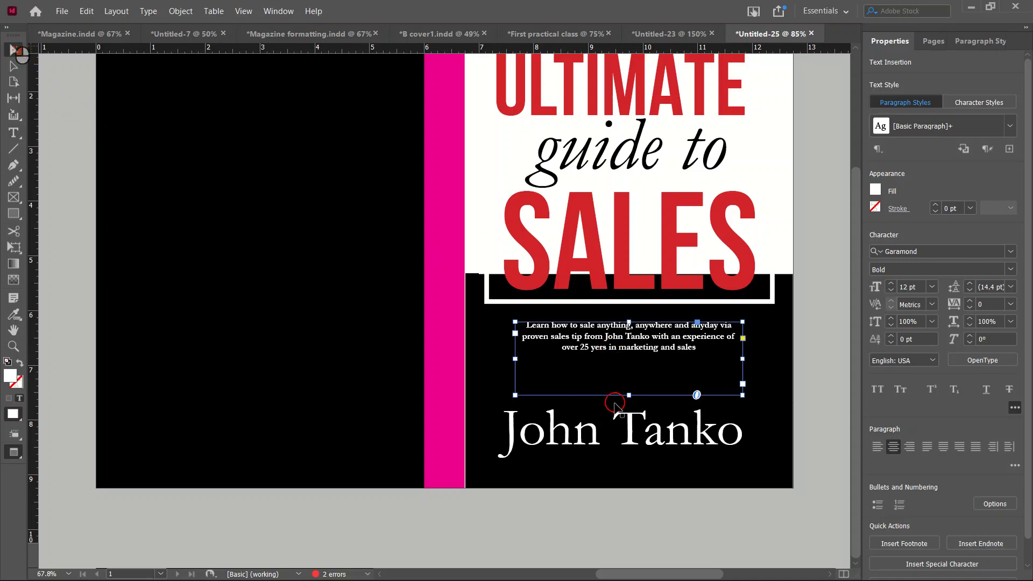
click(629, 396)
drag(627, 395, 638, 363)
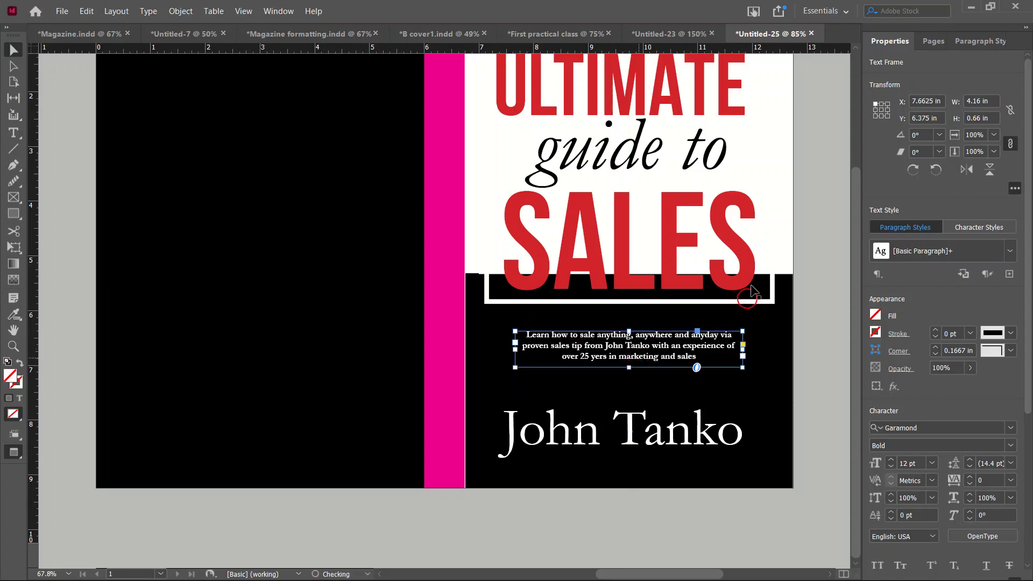
click(808, 180)
scroll(801, 205, up, 3)
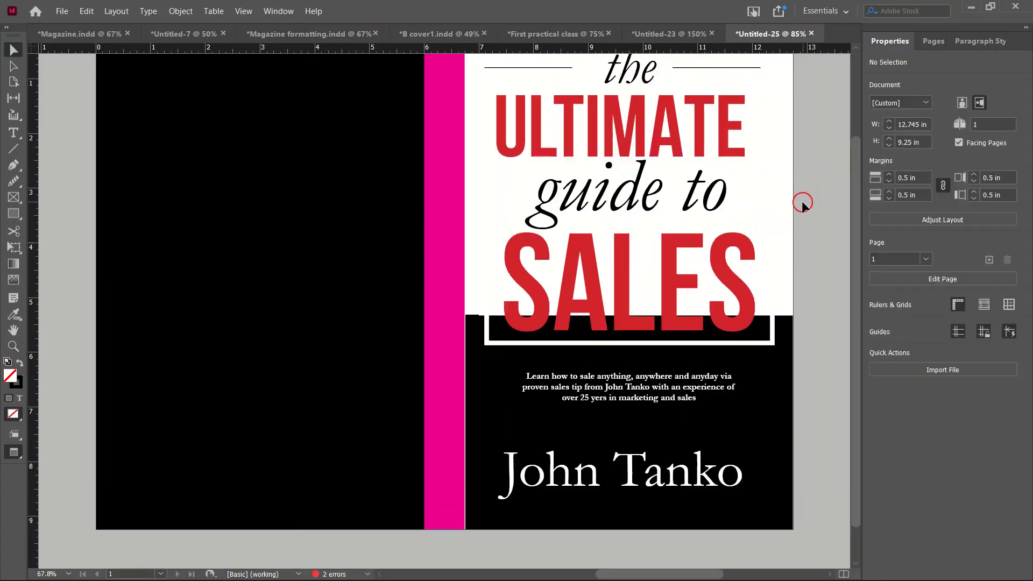
scroll(802, 203, down, 1)
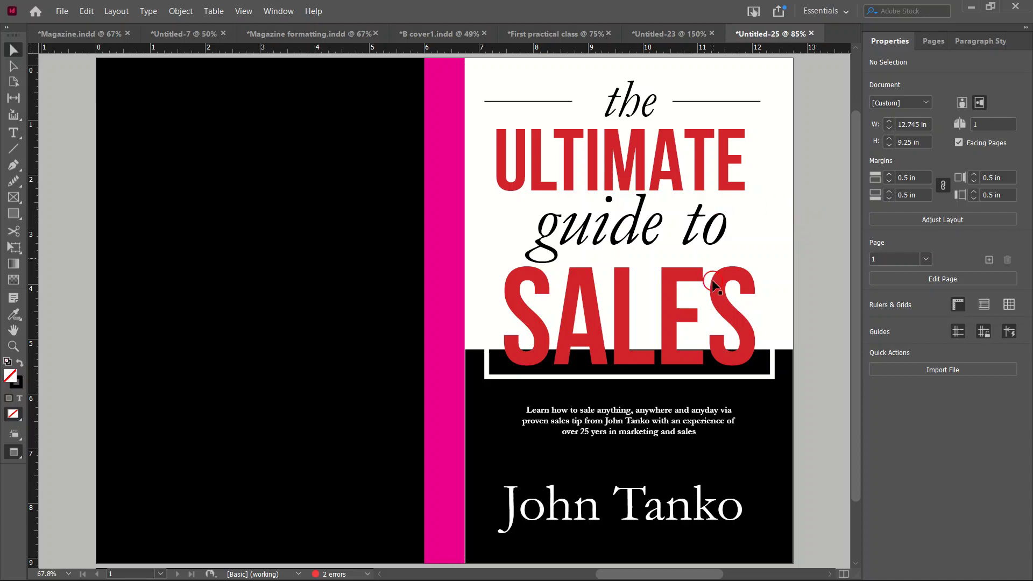
- Extend the blurb frame's lower edge downward to make it about 0.91 in high
click(361, 501)
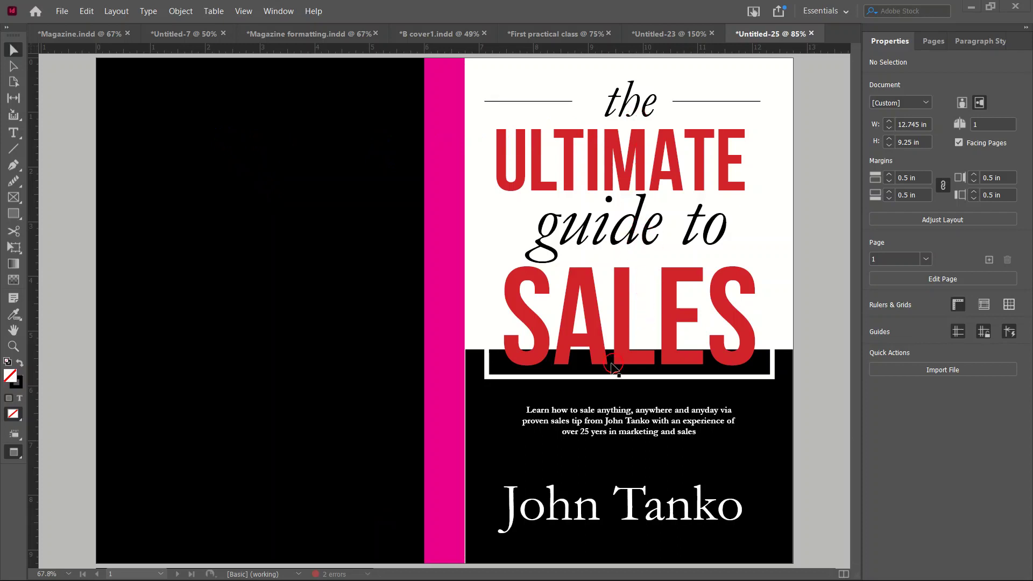
click(660, 423)
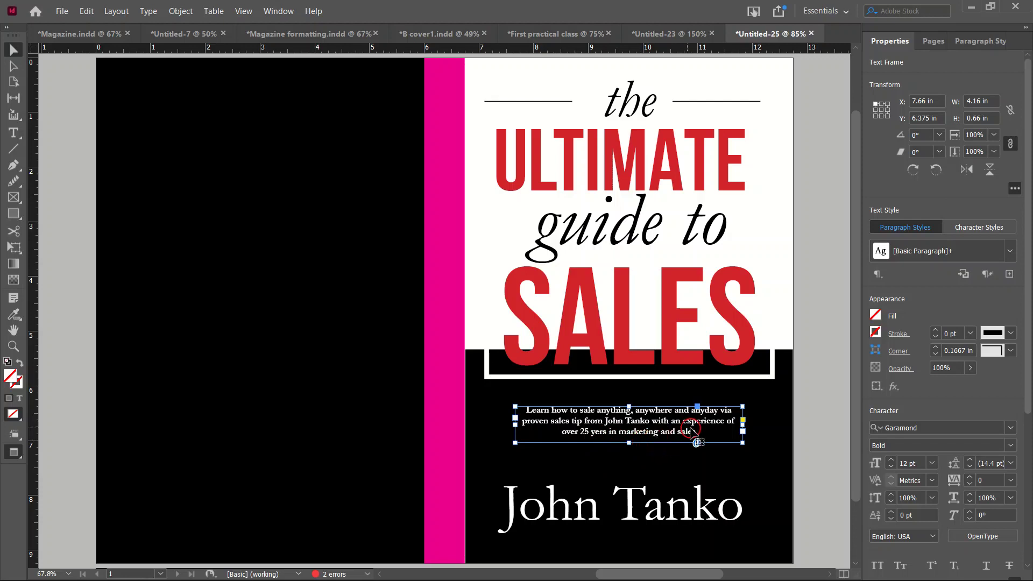
scroll(694, 432, up, 3)
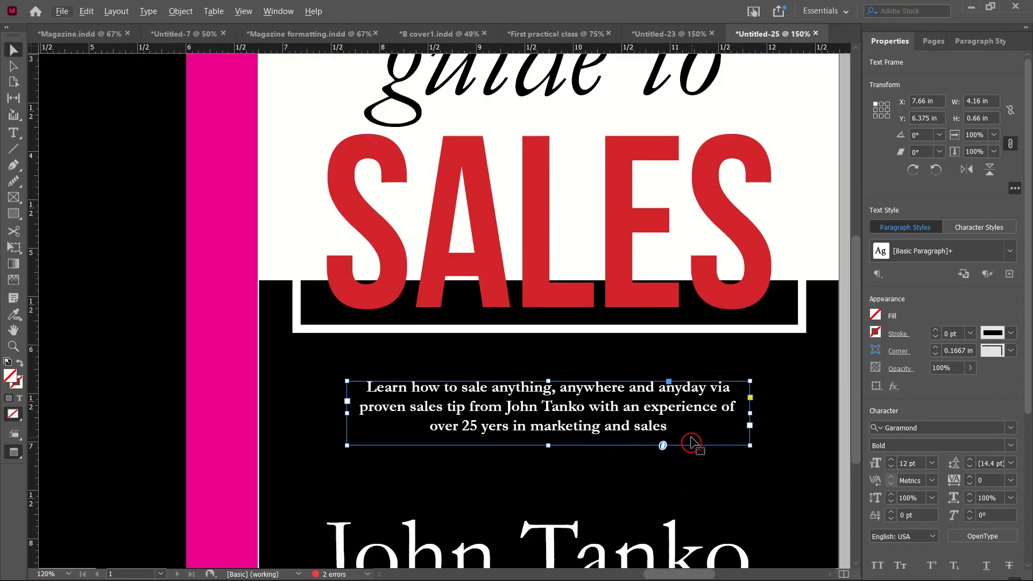
double_click(673, 433)
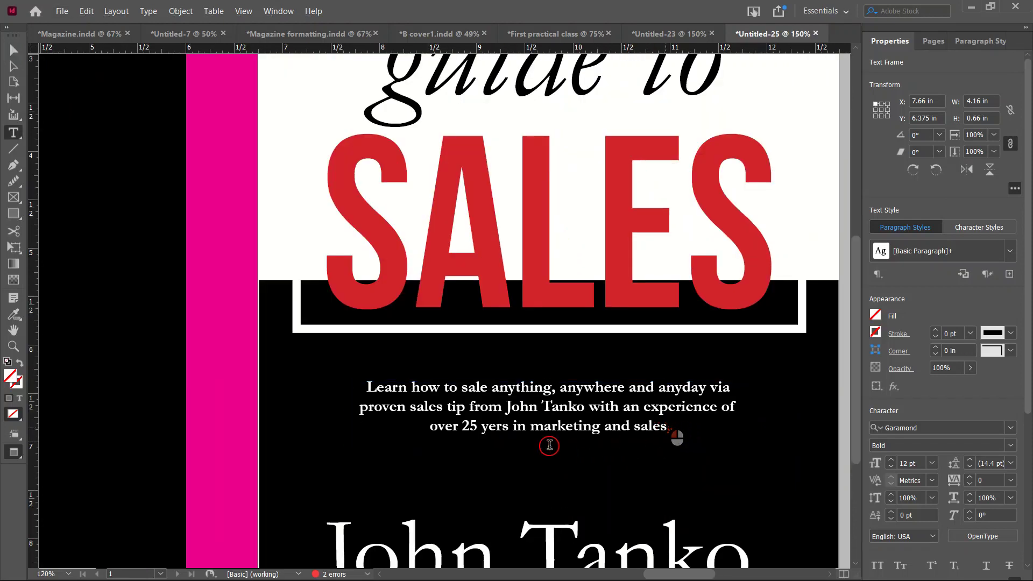
key(Escape)
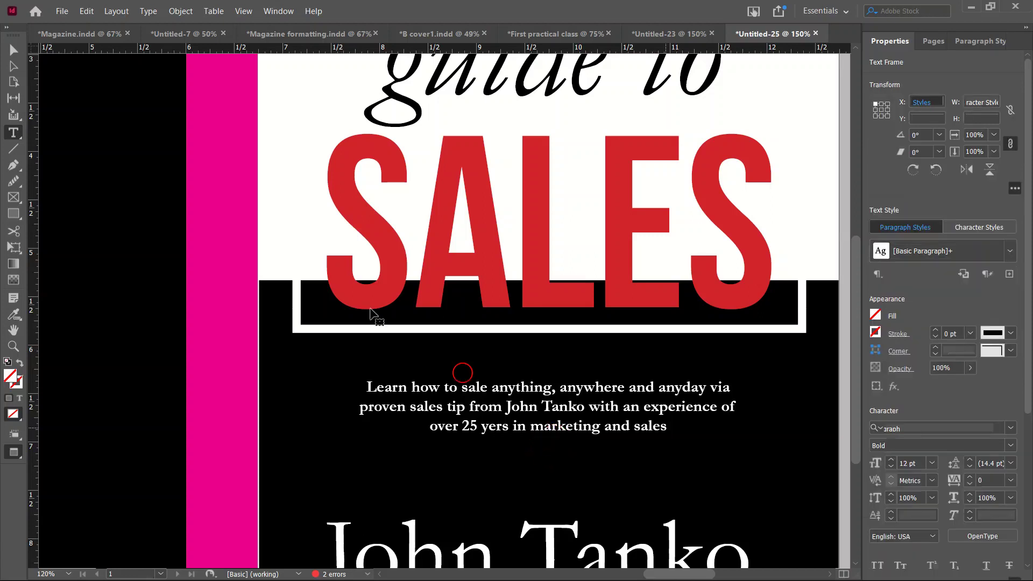
drag(548, 446, 548, 472)
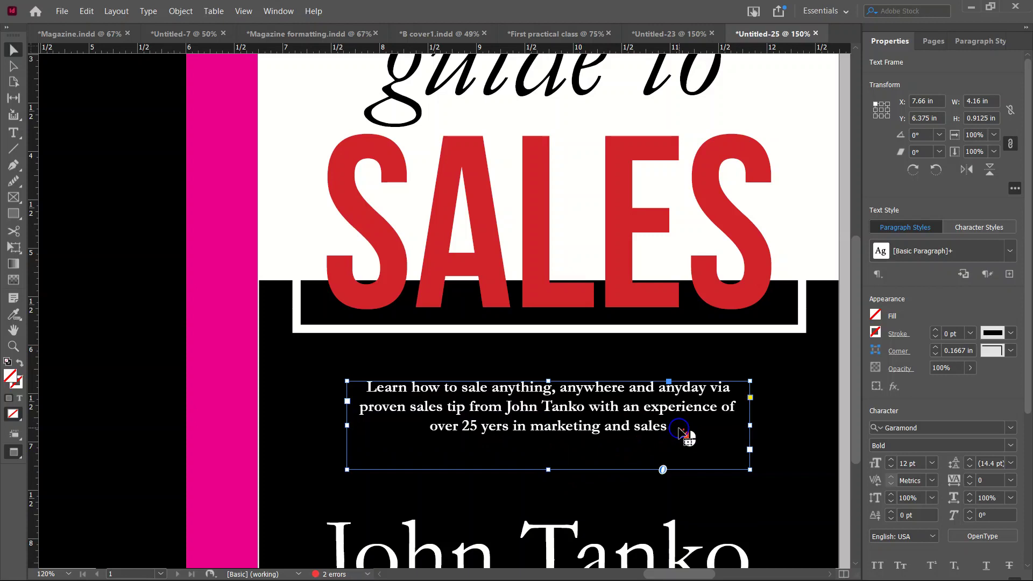
- Continue the blurb after "marketing and sales" with "with a turn over of over $500 Million"
double_click(678, 428)
text(wi)
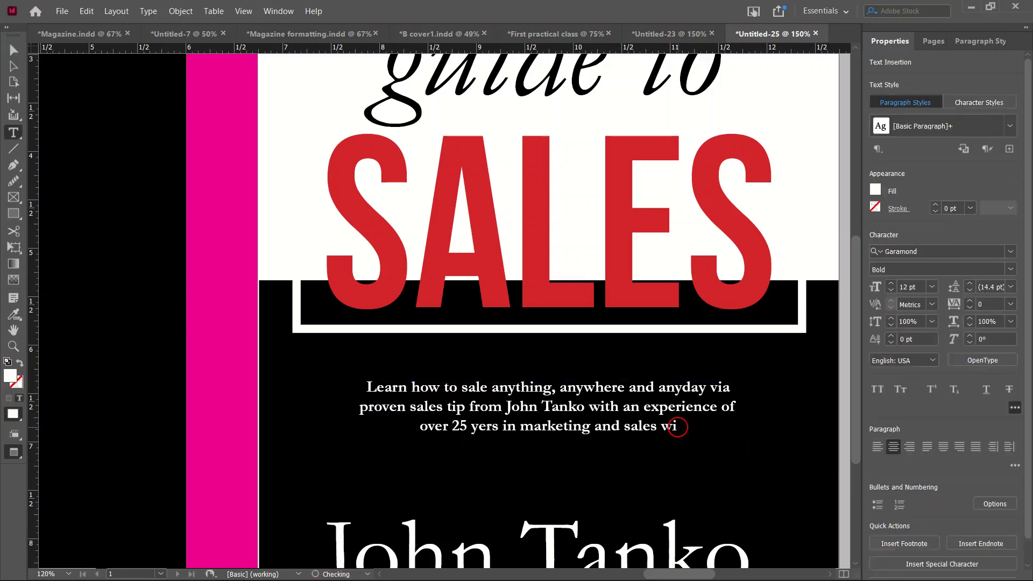
text(th a t)
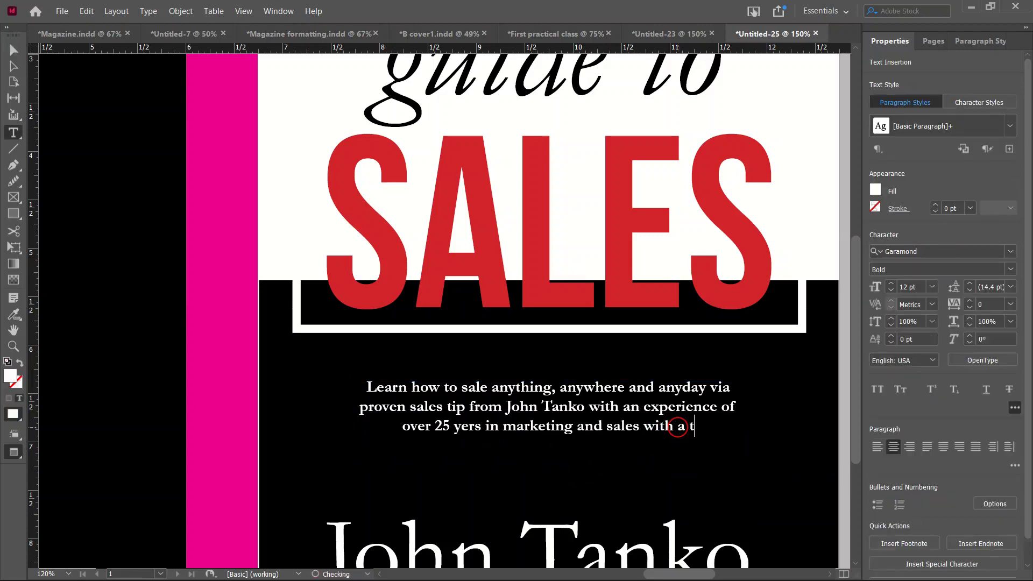
text(urn over )
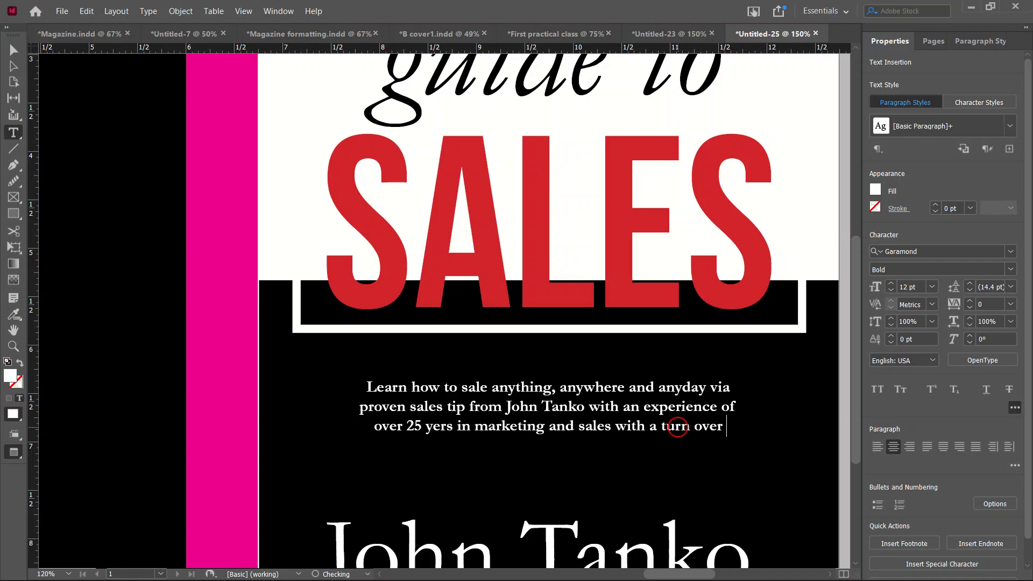
text(of over)
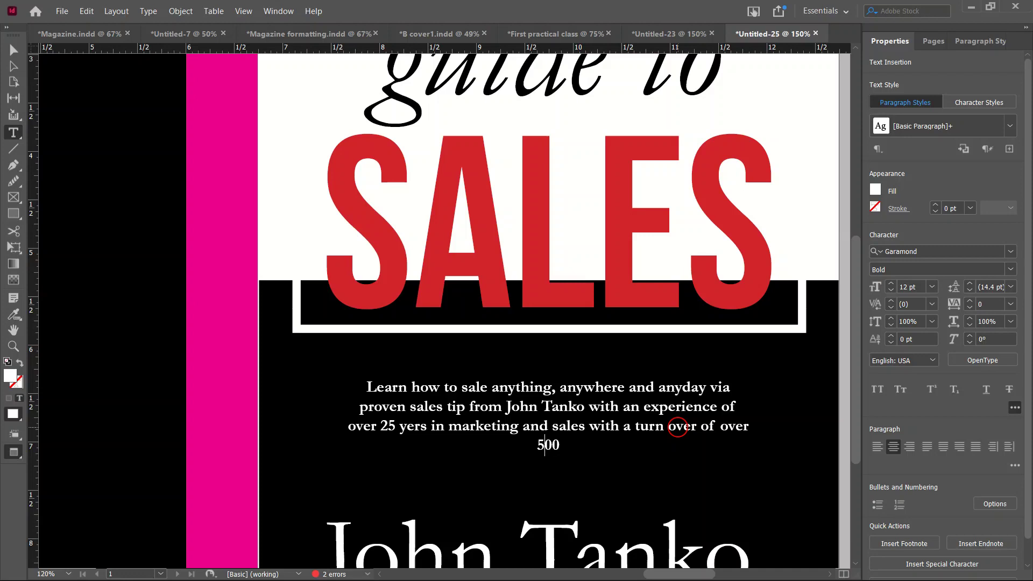
text($500m)
key(BackSpace)
text(Millio)
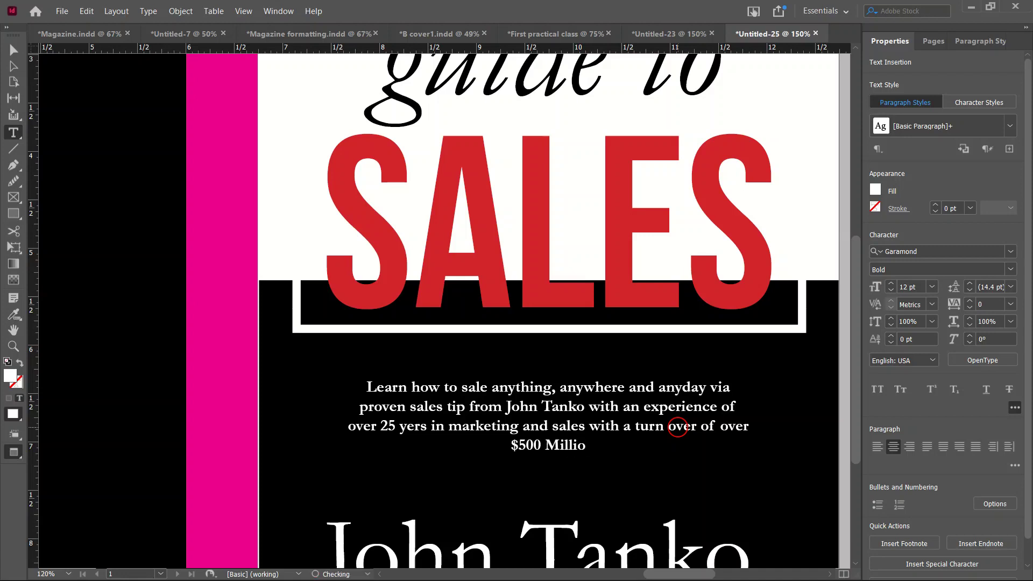
text(n)
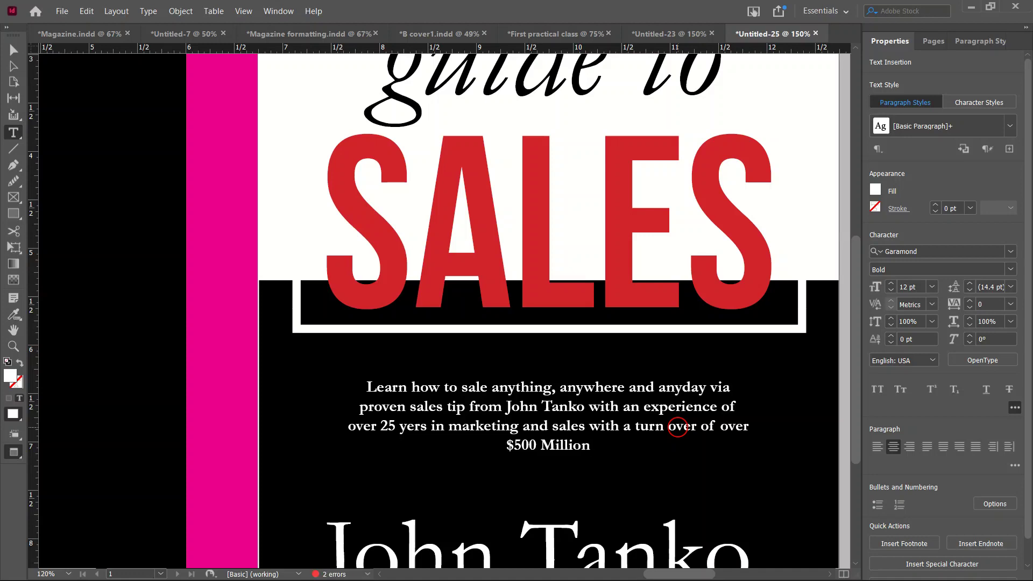
- Finish the blurb's last sentence with "in profit for different clients annualy."
text( i)
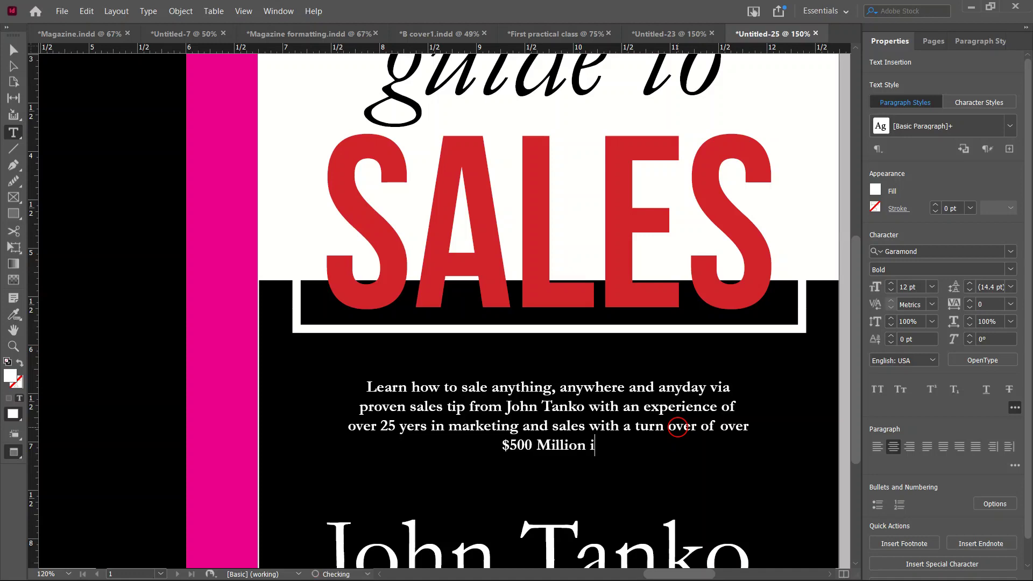
text(n re)
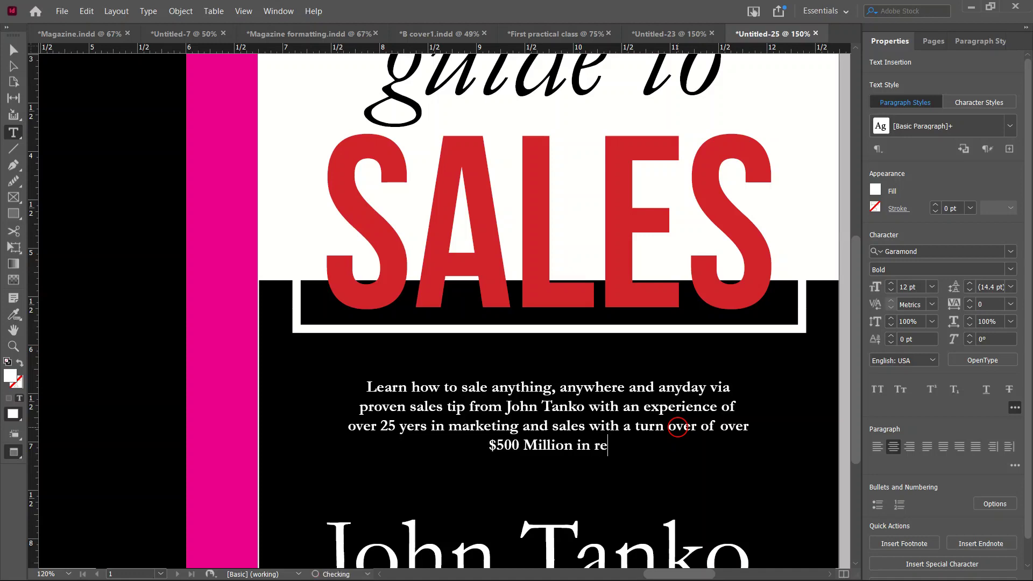
text(v)
key(BackSpace)
key(BackSpace)
key(BackSpace)
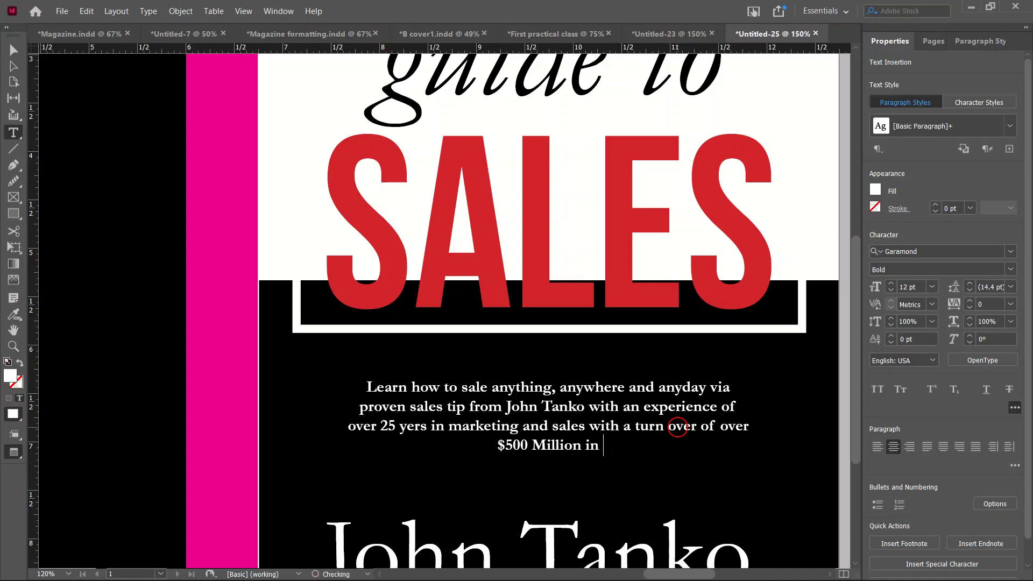
text(profit )
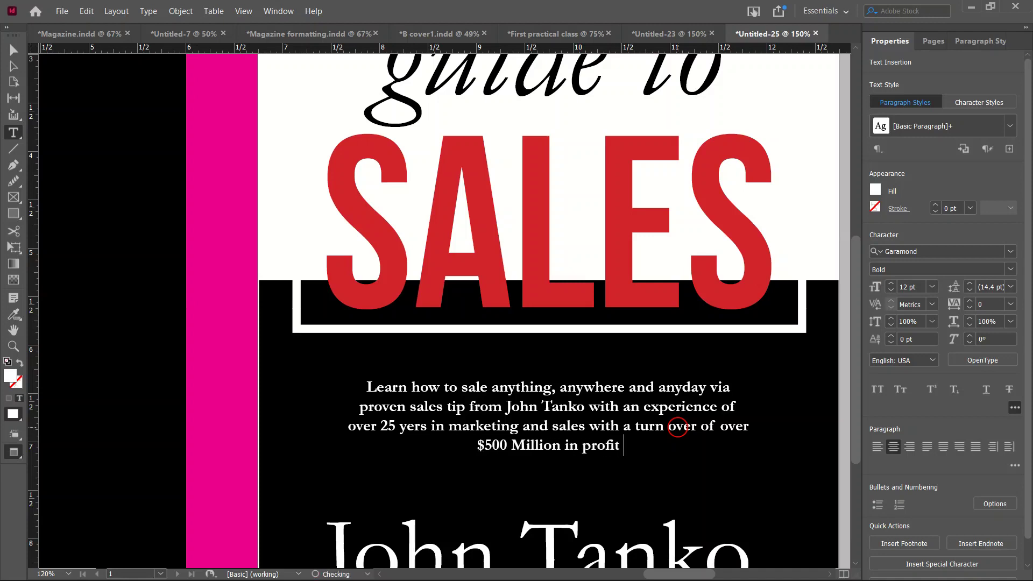
text(for differe)
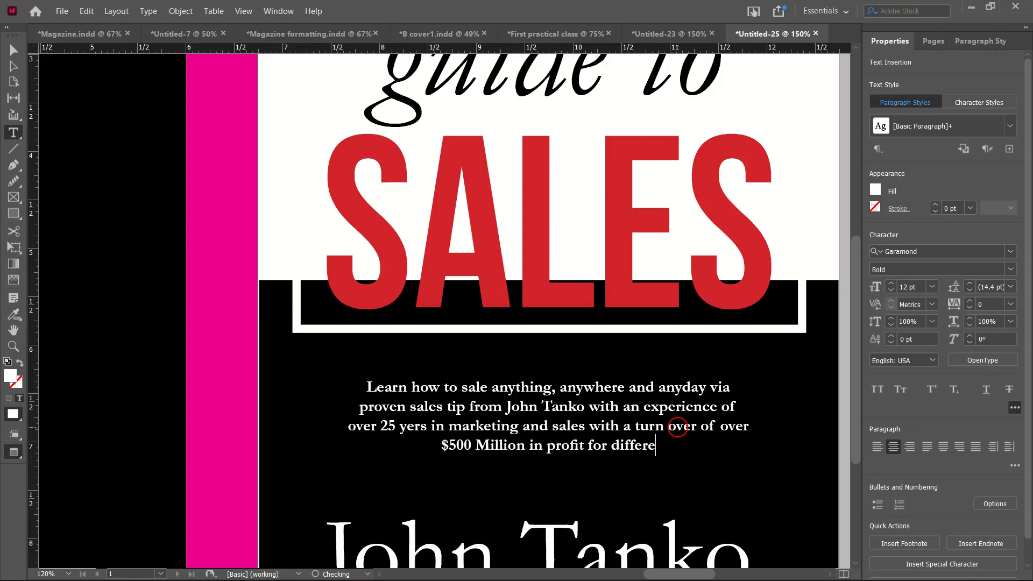
text(nt clients)
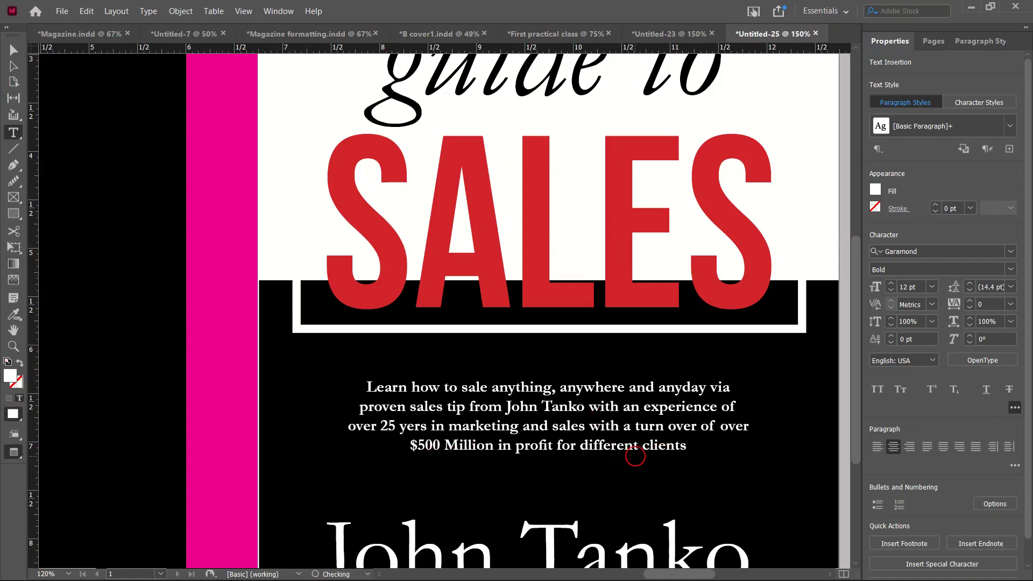
text(annual)
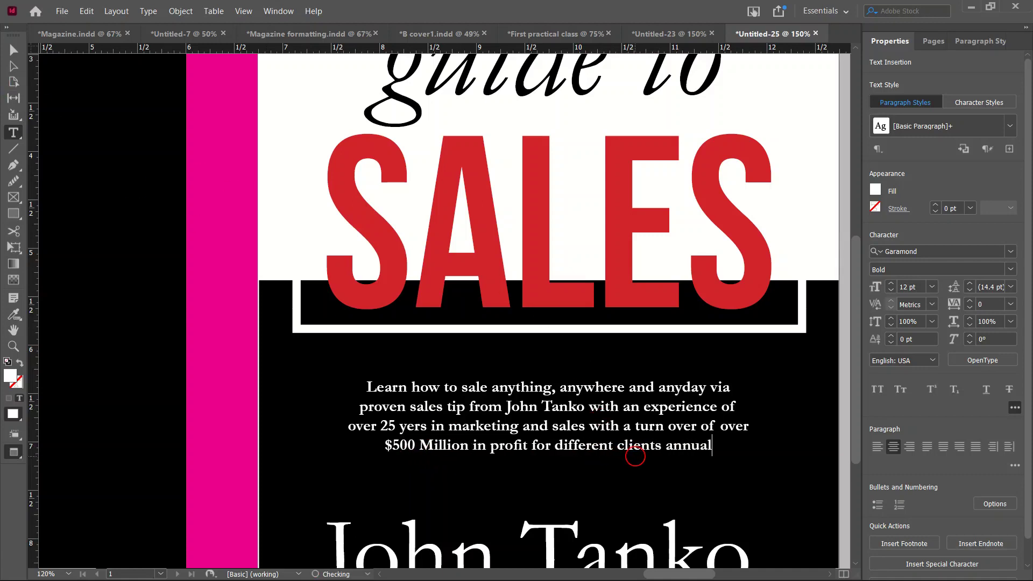
text(y.)
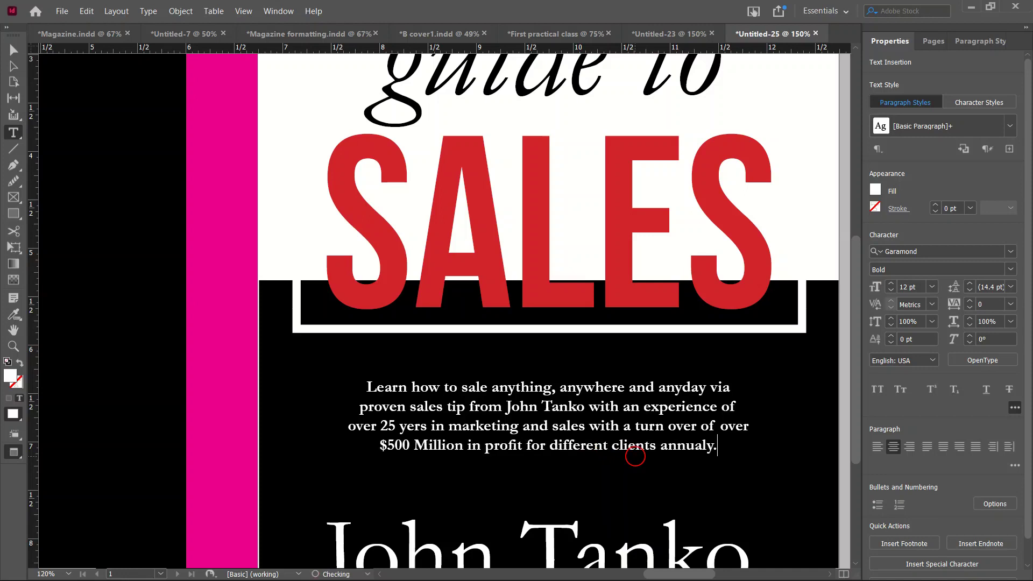
- Raise the blurb frame's lower edge slightly to make it about 0.88 in high
click(14, 49)
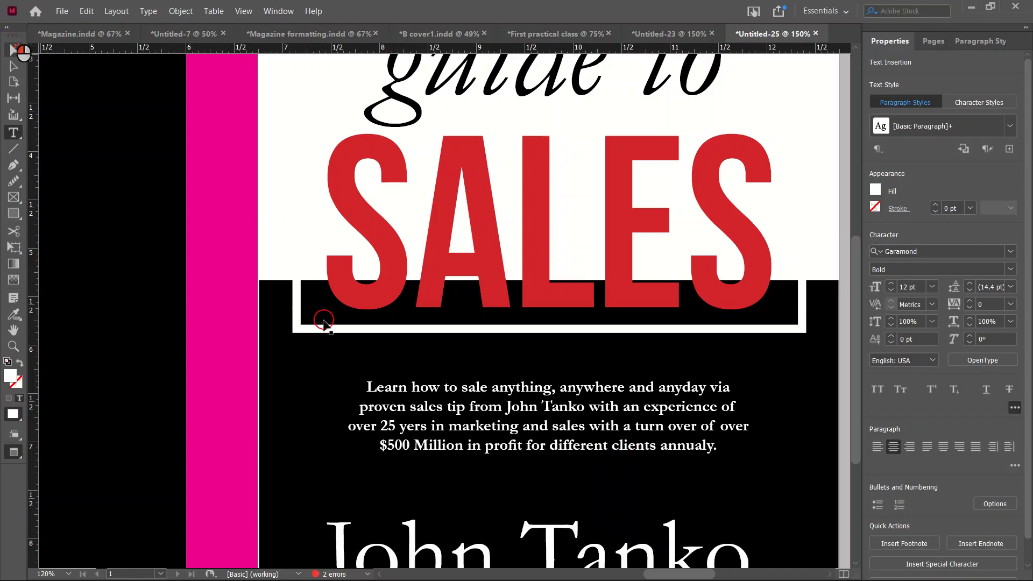
scroll(473, 376, down, 2)
click(485, 382)
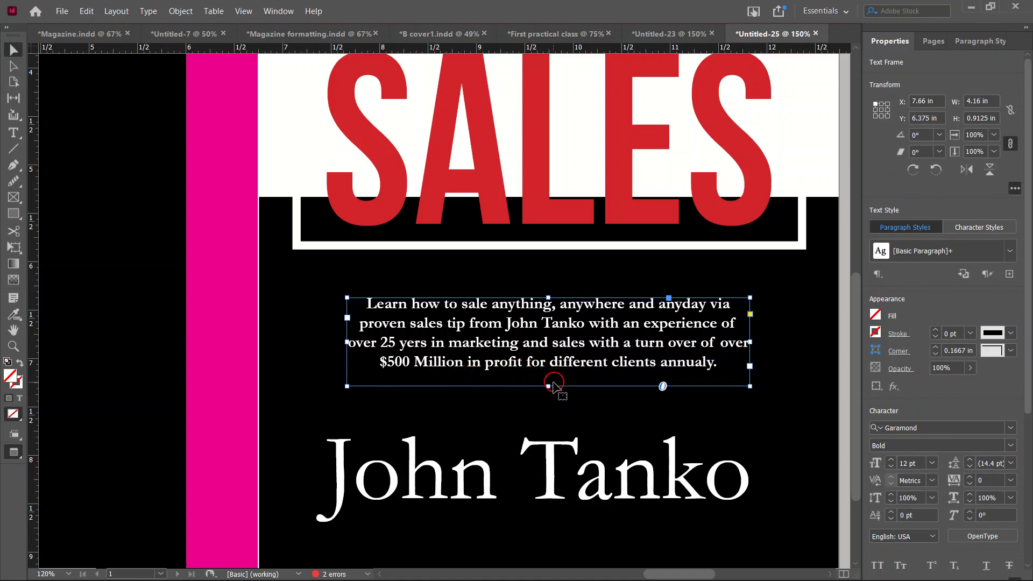
drag(548, 386, 548, 383)
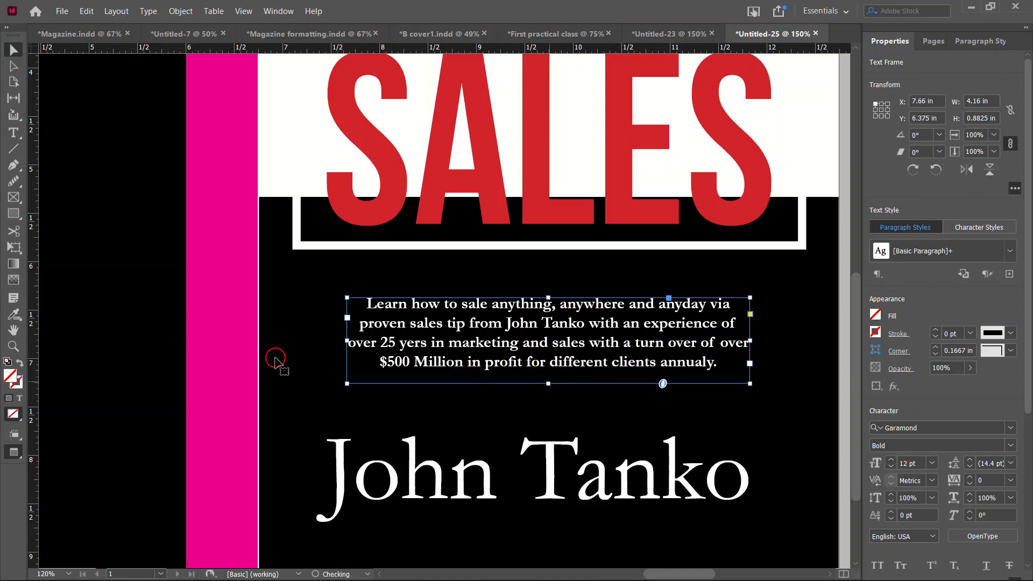
click(157, 321)
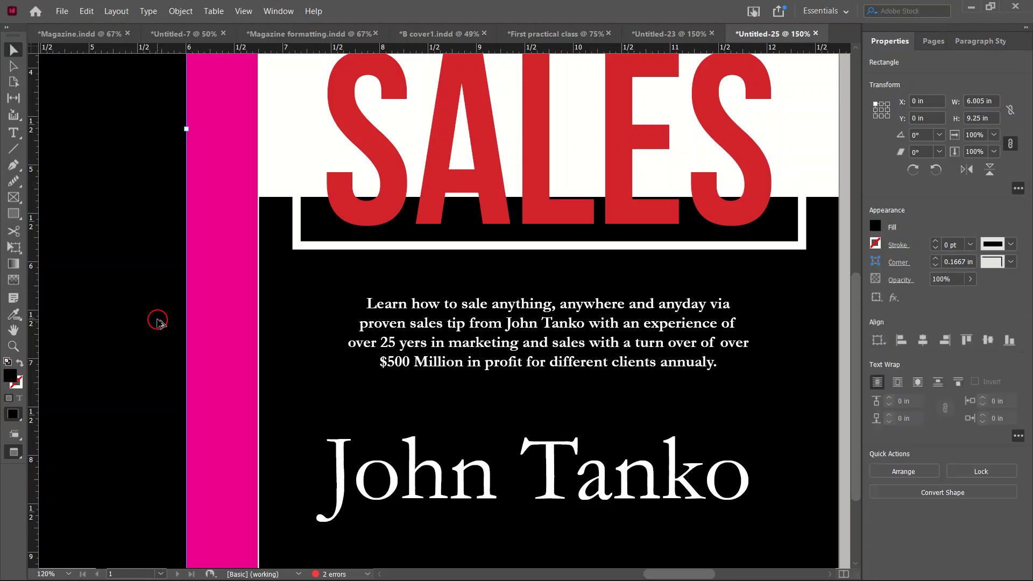
key(ctrl+0)
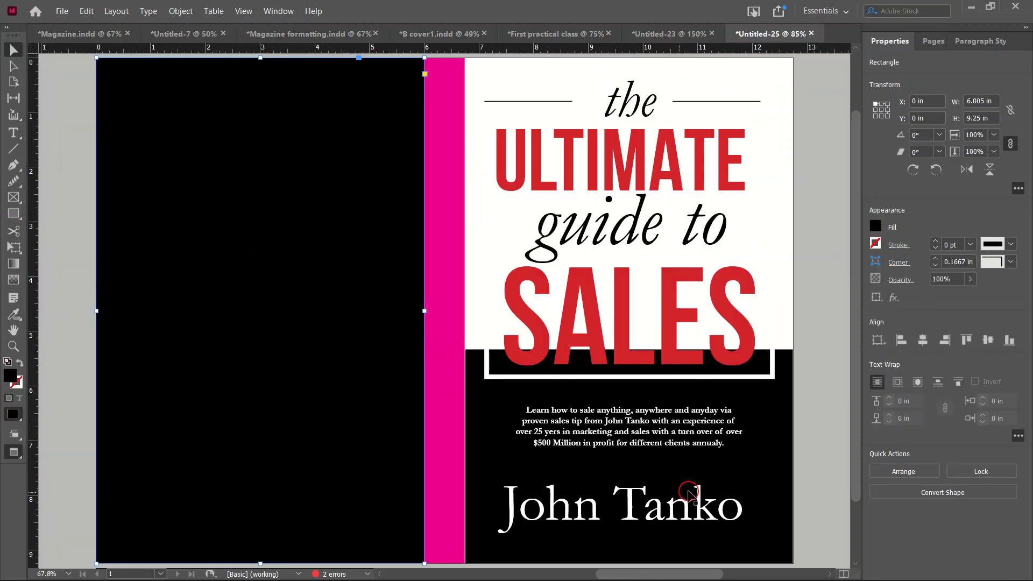
- Set all of the blurb text to the Italic style of Garamond
double_click(655, 438)
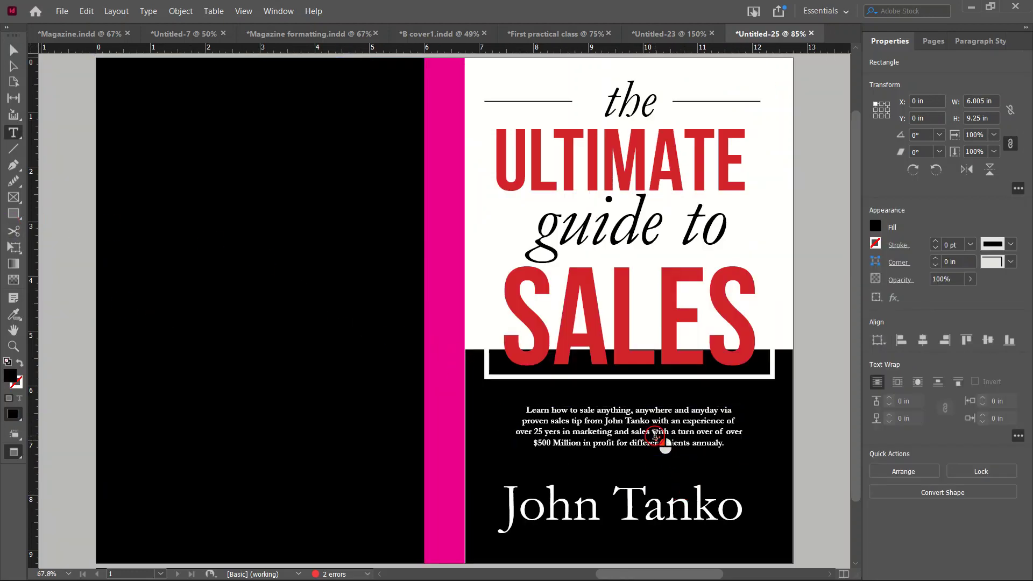
key(ctrl+a)
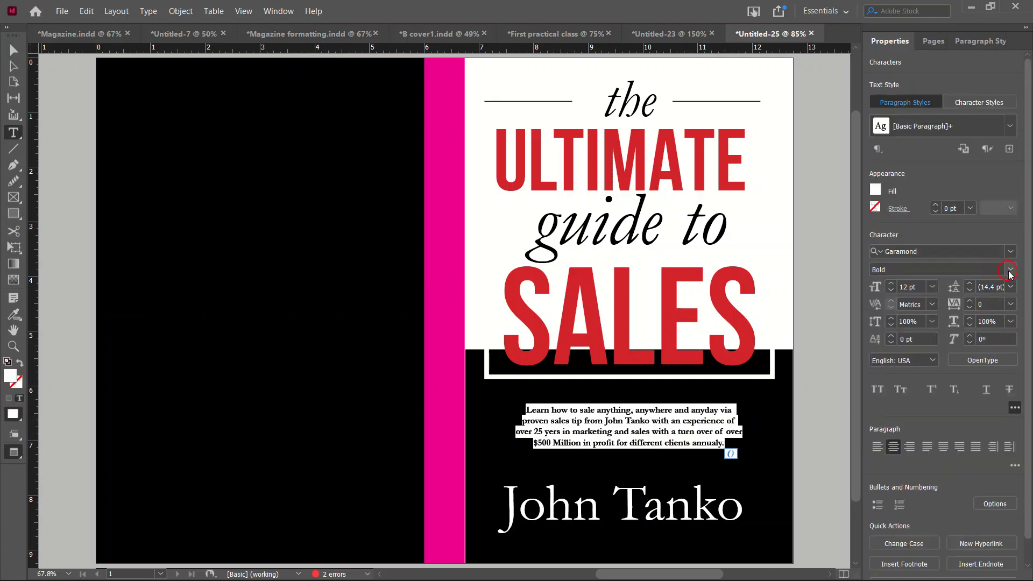
click(1010, 272)
click(919, 304)
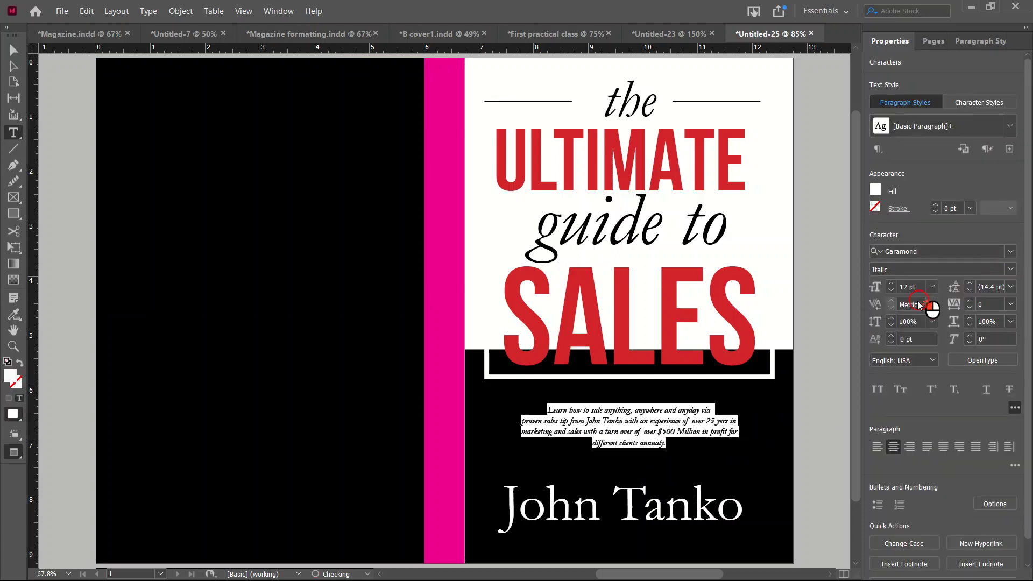
click(749, 415)
click(821, 407)
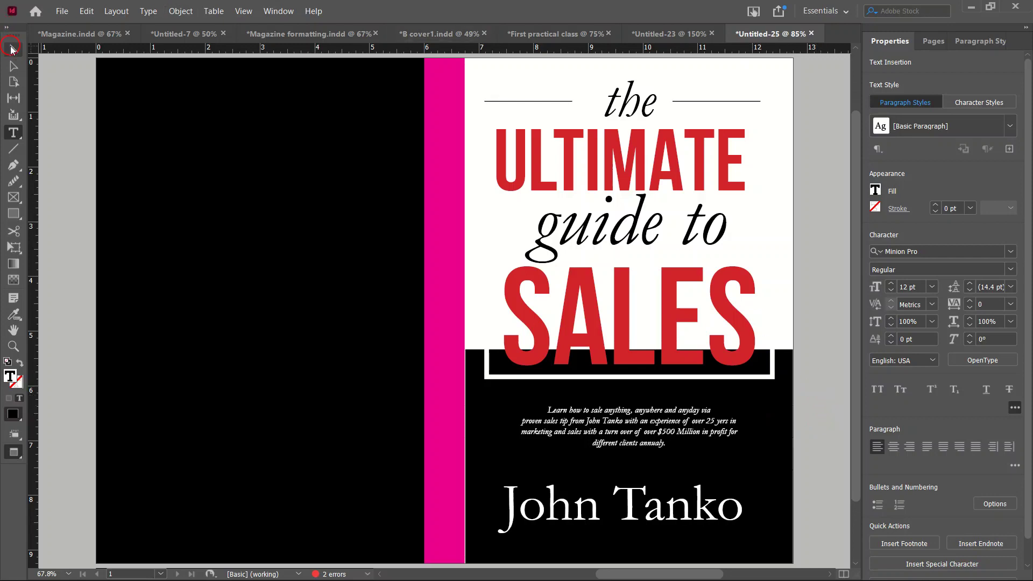
click(14, 51)
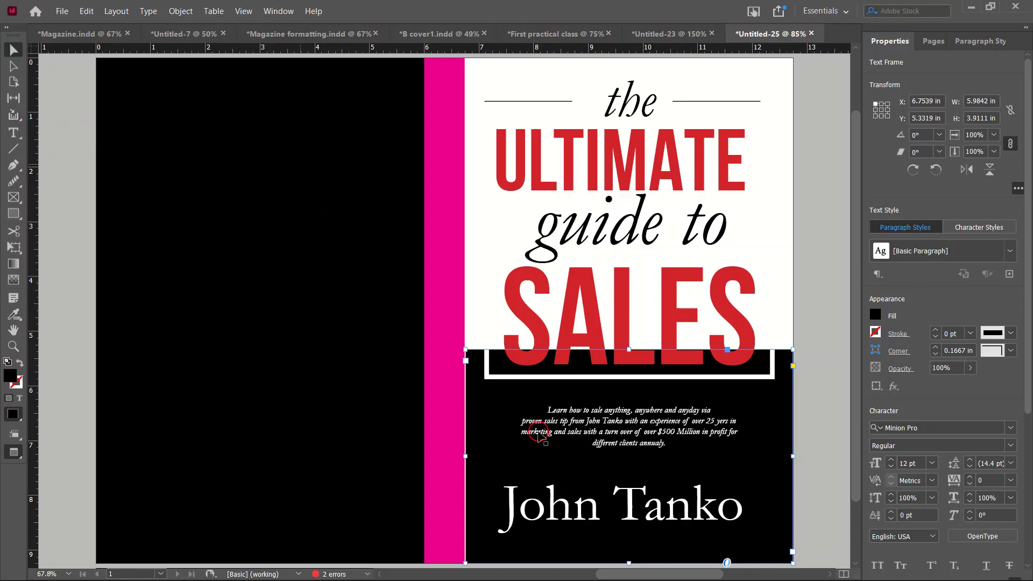
- Narrow the blurb frame evenly from both sides to about 3.9 in wide
click(696, 411)
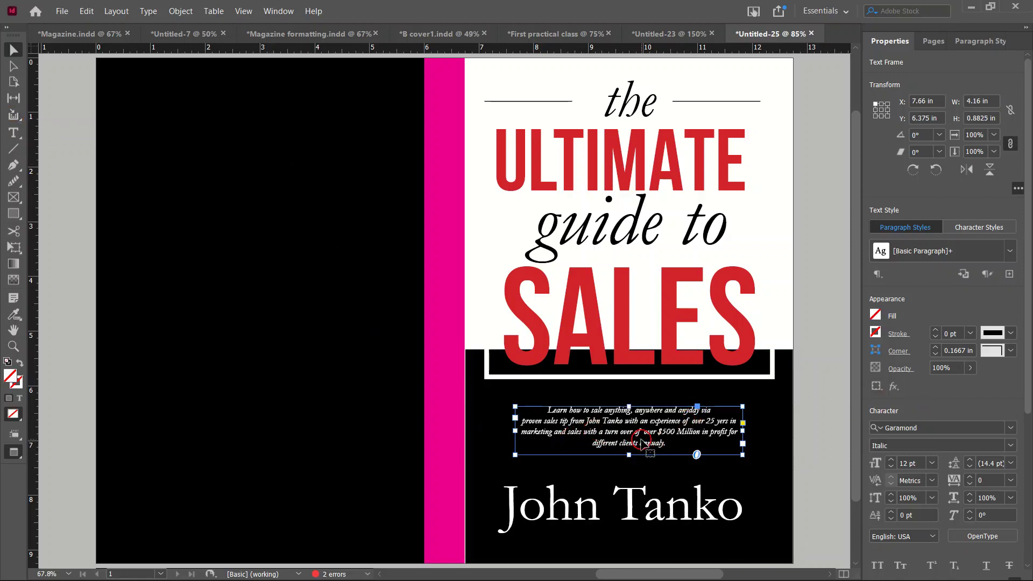
scroll(627, 446, up, 2)
scroll(616, 495, down, 4)
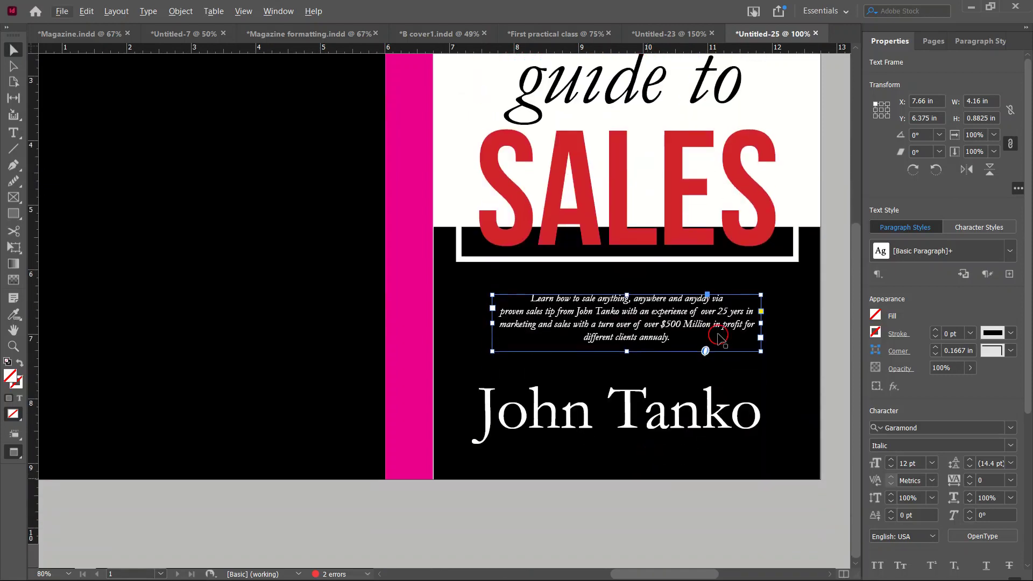
scroll(726, 338, up, 2)
drag(782, 317, 769, 318)
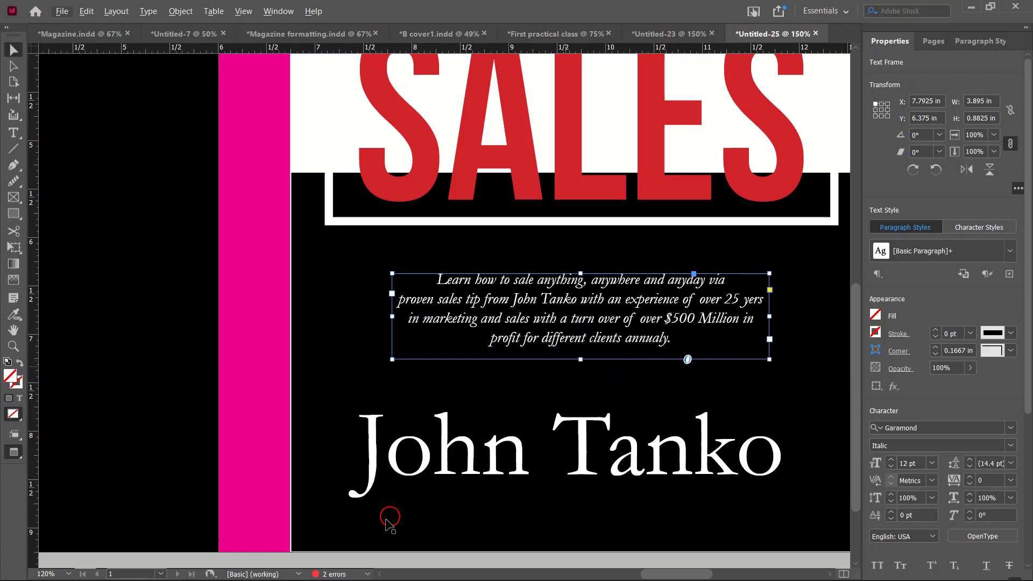
click(576, 372)
drag(577, 372, 578, 382)
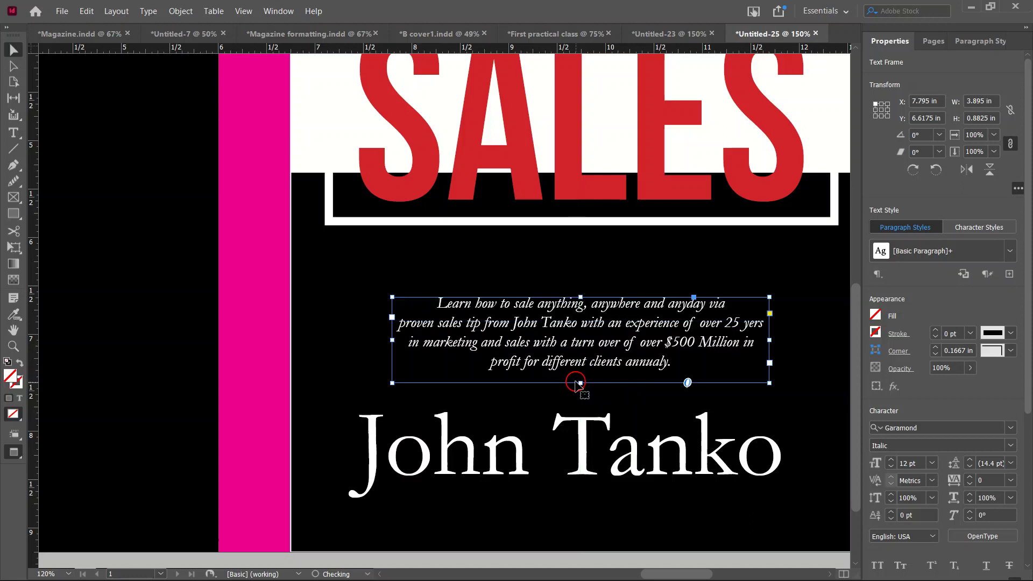
key(ctrl+z)
- Extend the blurb frame's lower edge downward to make it about 1.15 in high, then deselect it
drag(580, 361, 580, 385)
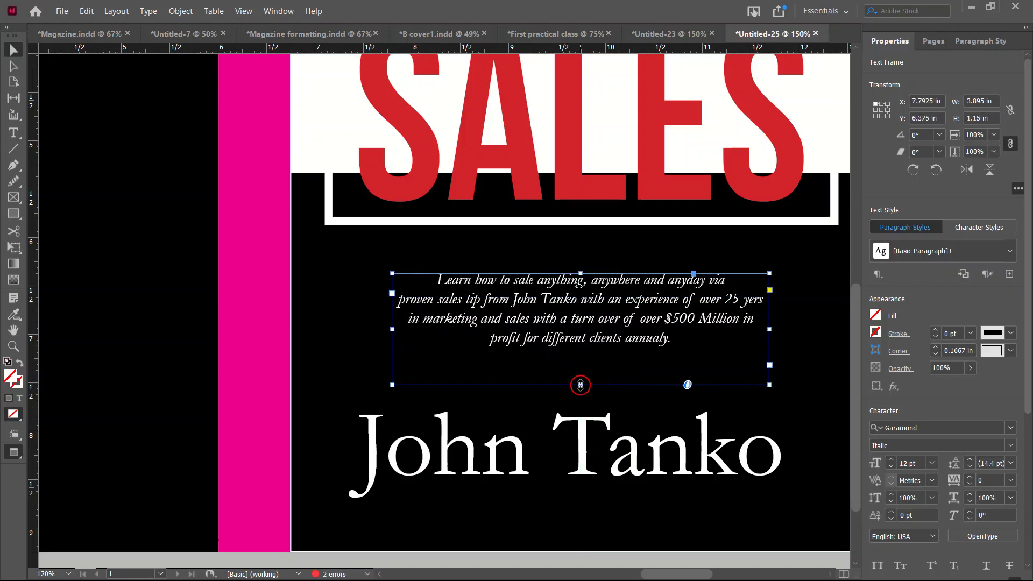
key(ctrl+0)
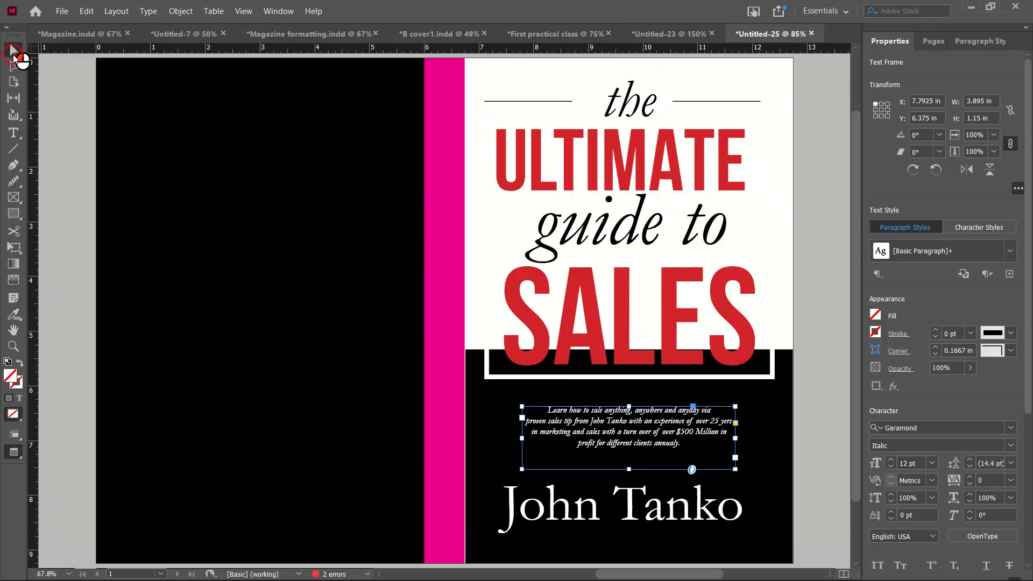
click(76, 247)
- Shift the horizontal line before "the" slightly toward the word, to about X 7.18 in
click(542, 161)
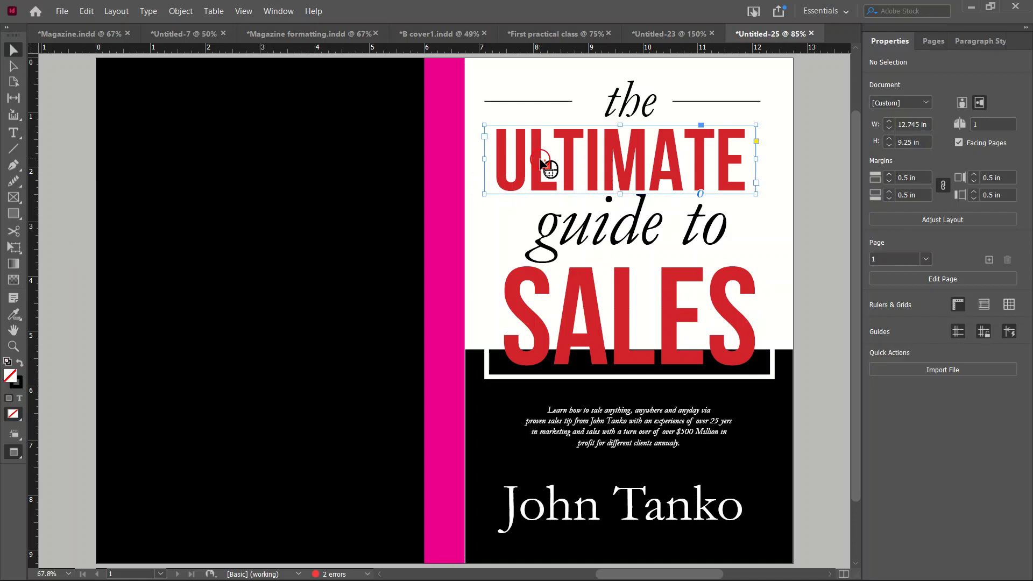
click(625, 95)
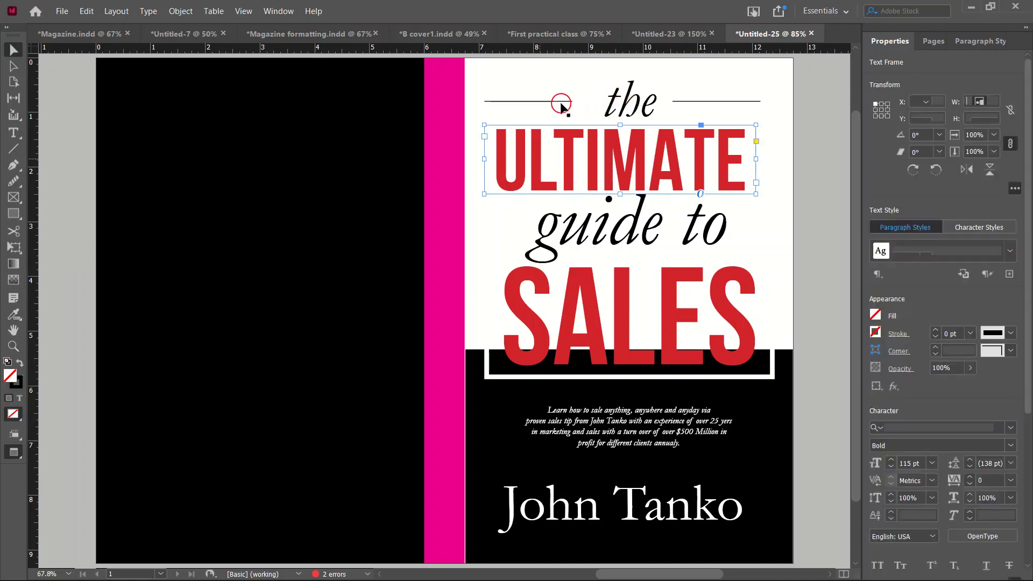
click(556, 102)
drag(548, 101, 552, 101)
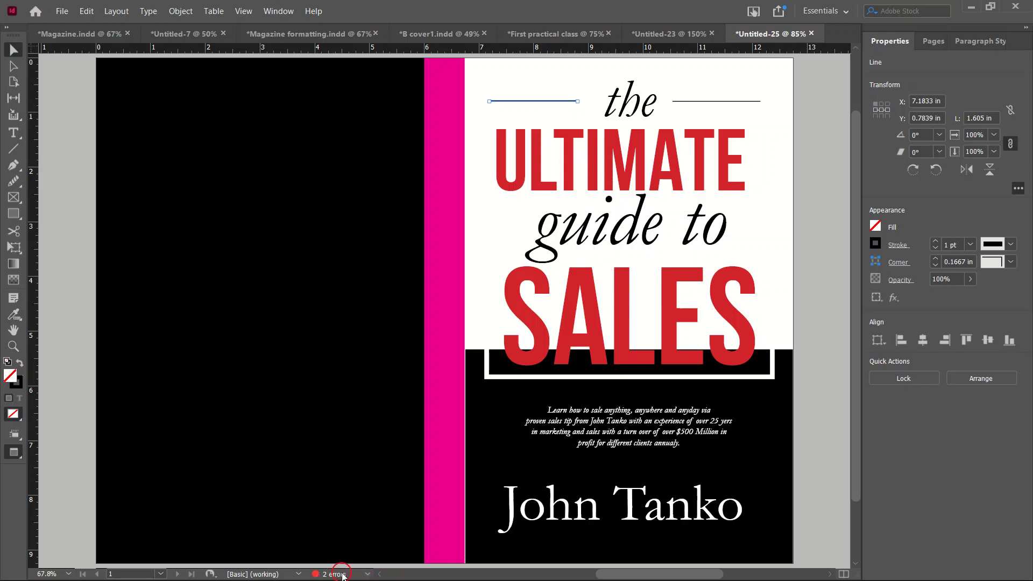
- Examine the preflight text errors, expanding the missing Helvetica and Helvetica-Bold entries to find the object that uses them
click(364, 573)
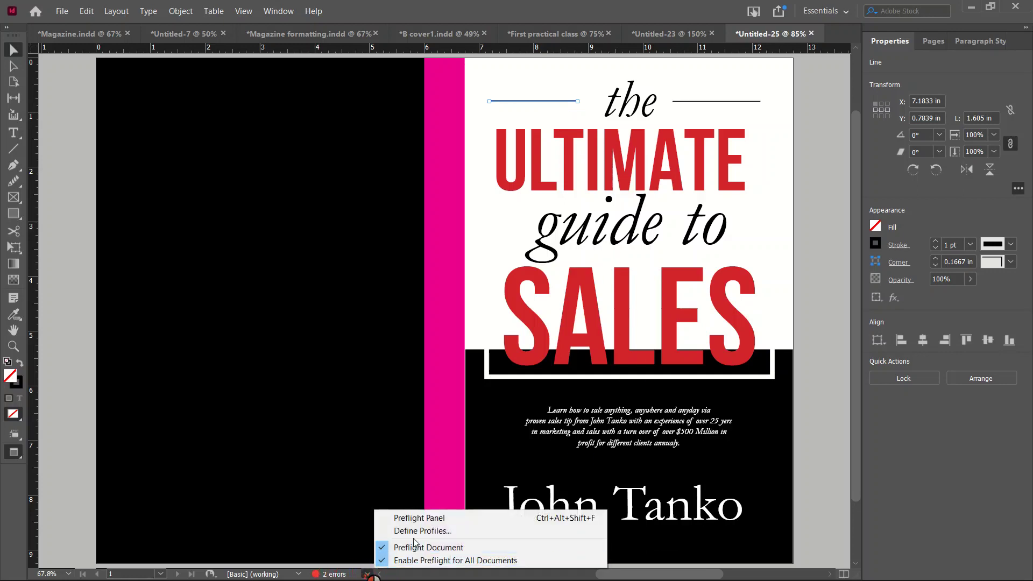
click(421, 519)
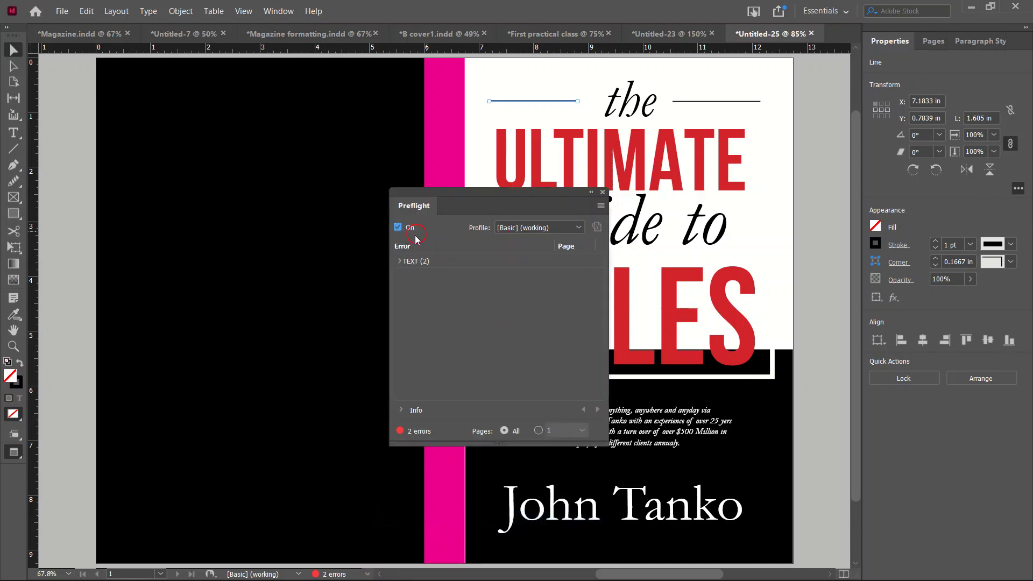
click(411, 261)
click(401, 261)
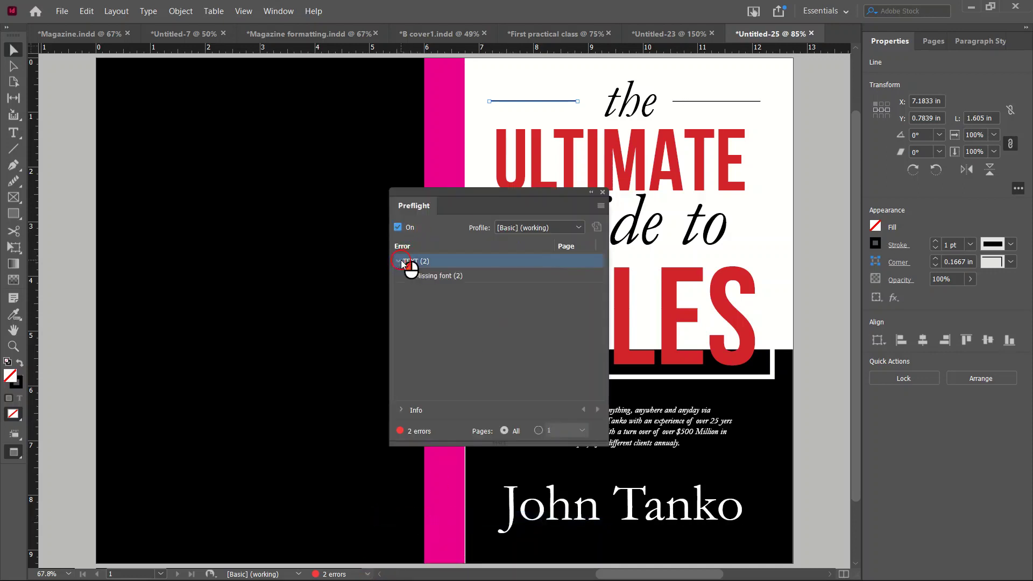
click(437, 277)
click(410, 277)
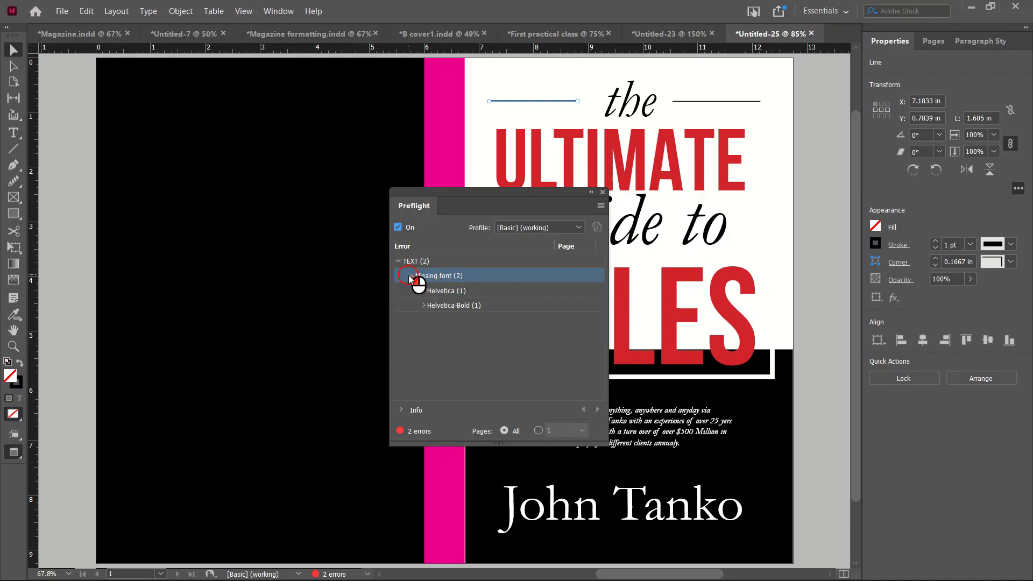
click(444, 293)
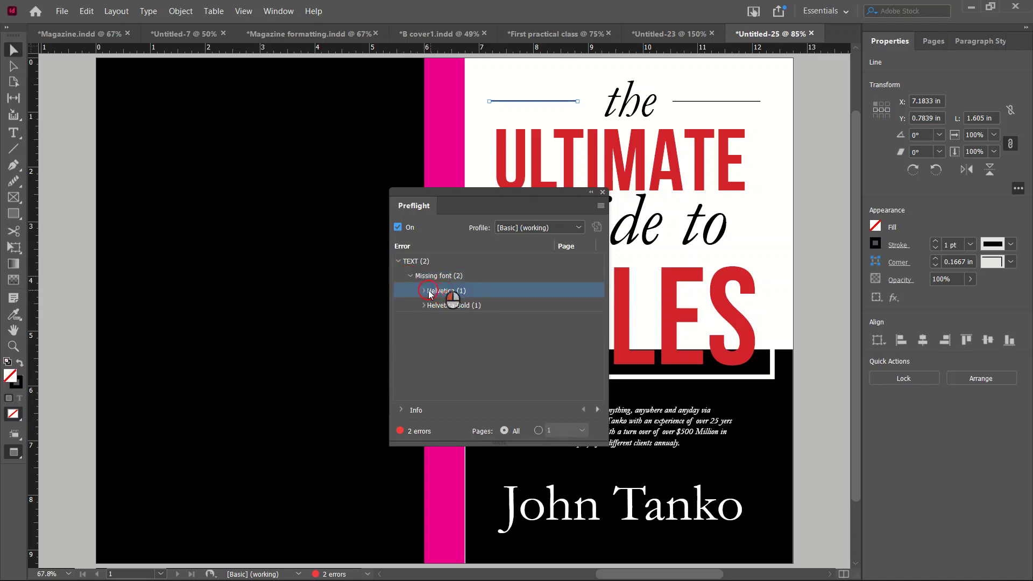
click(423, 290)
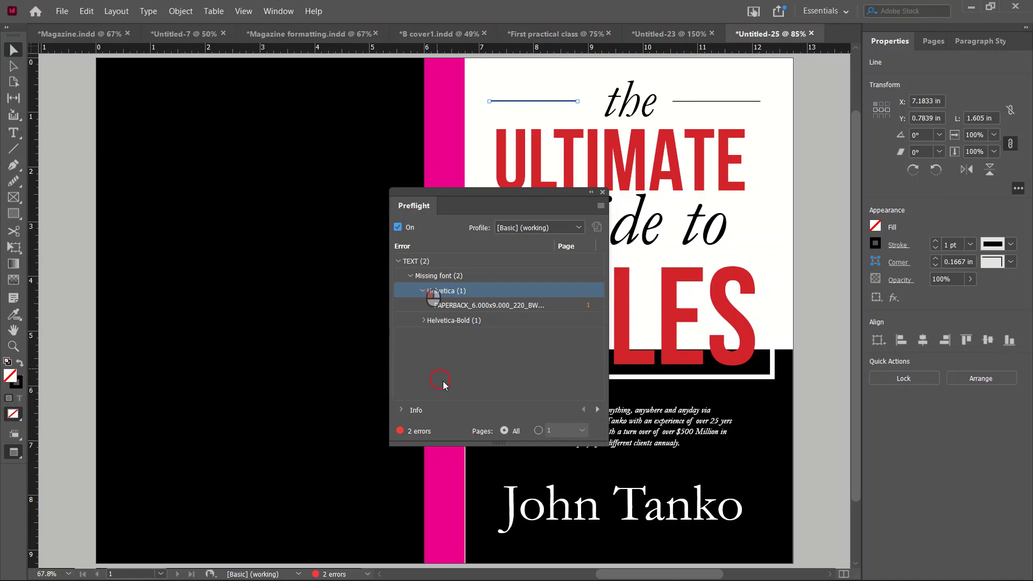
click(487, 306)
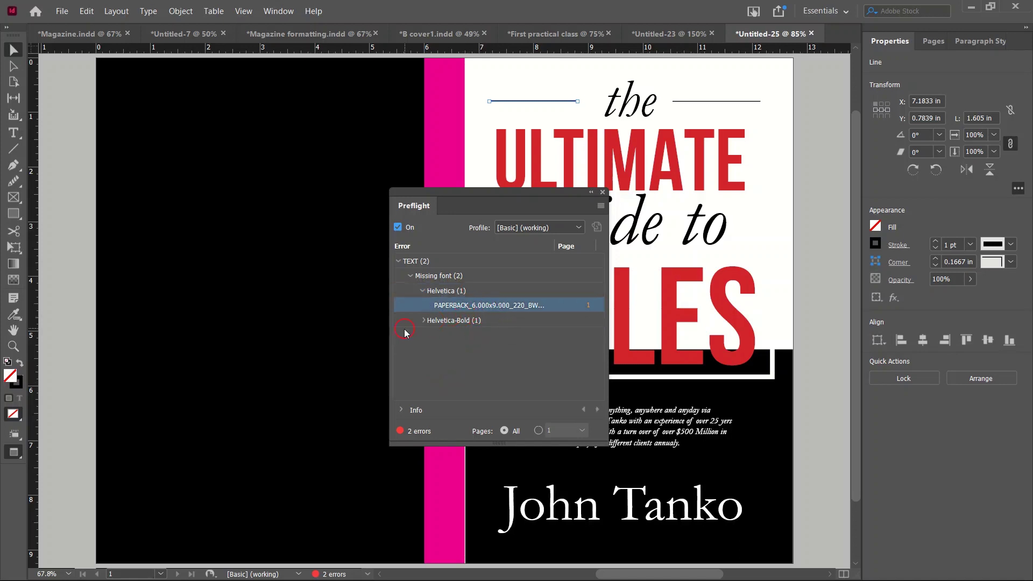
click(423, 320)
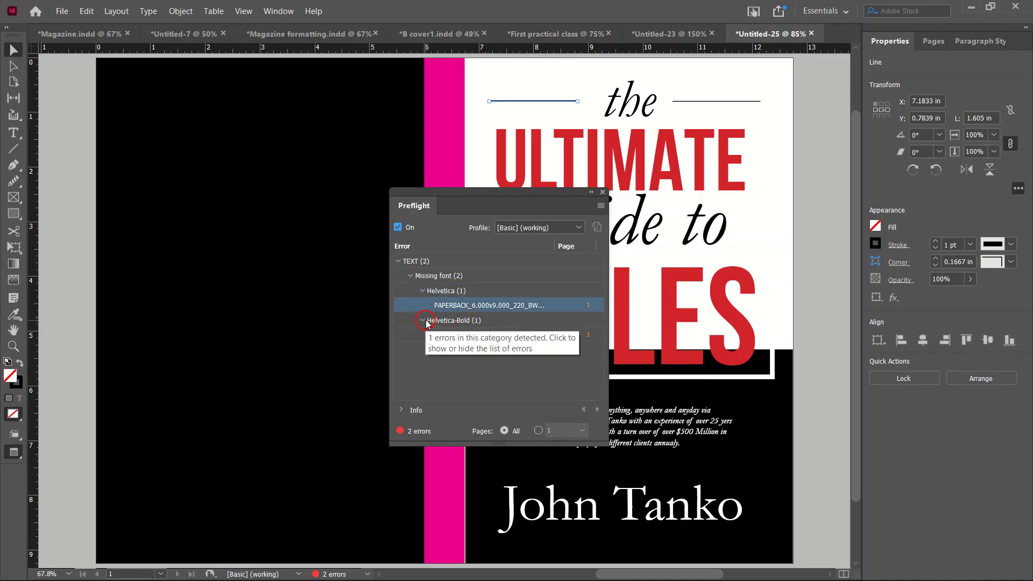
- Delete the placed PAPERBACK_6.000x9.000_220_BW template that lies among the cover objects
drag(61, 214, 192, 319)
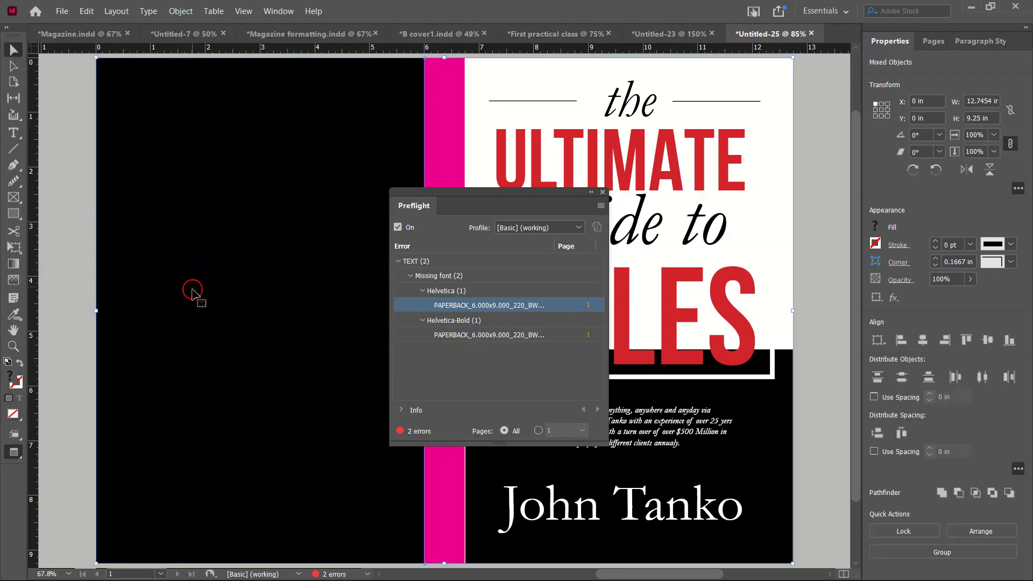
click(192, 291)
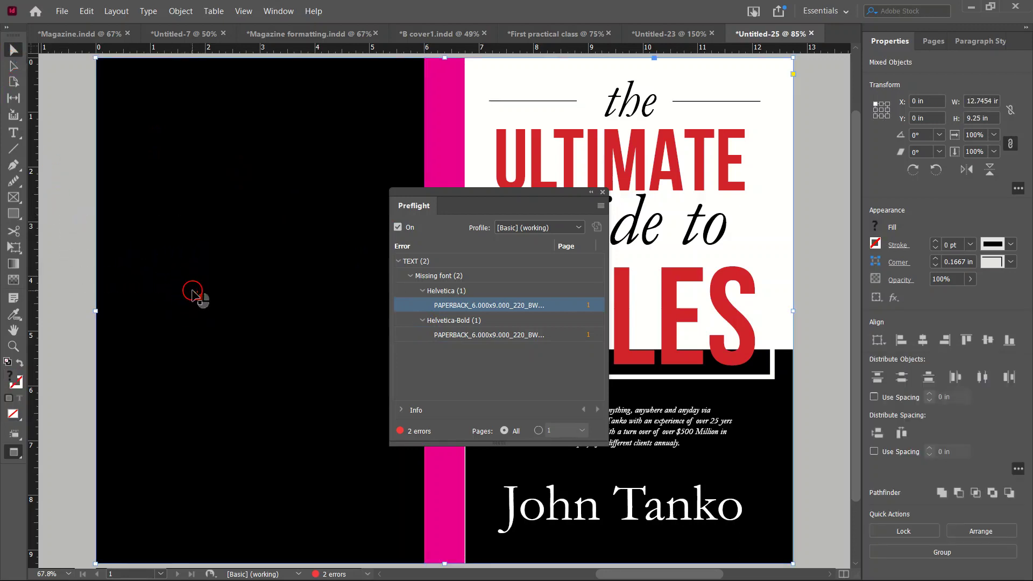
key(Delete)
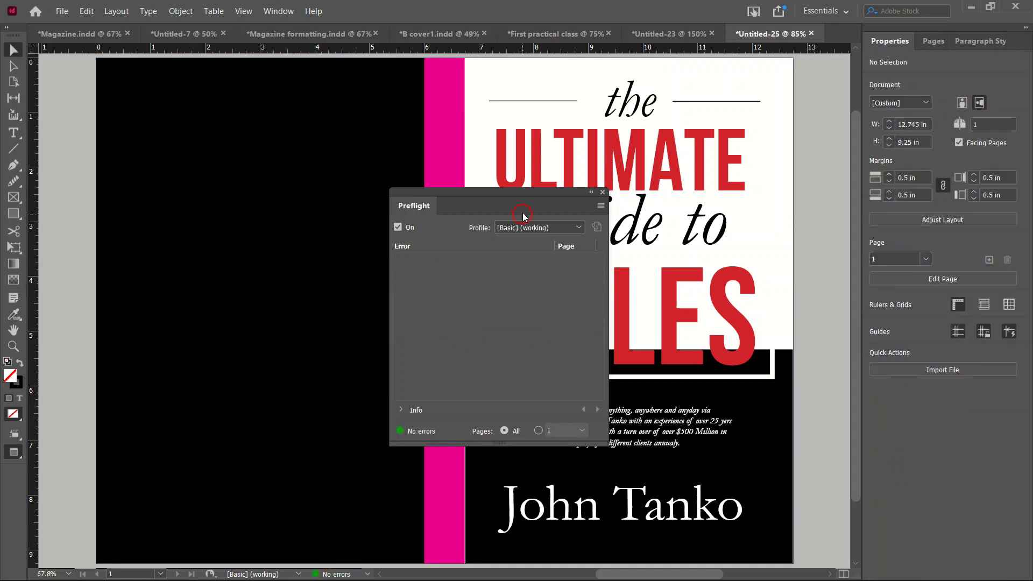
- Extend the lower black frame's inner edge to meet the magenta spine at X 6.74 in, making it about 6 in wide
drag(511, 197, 302, 269)
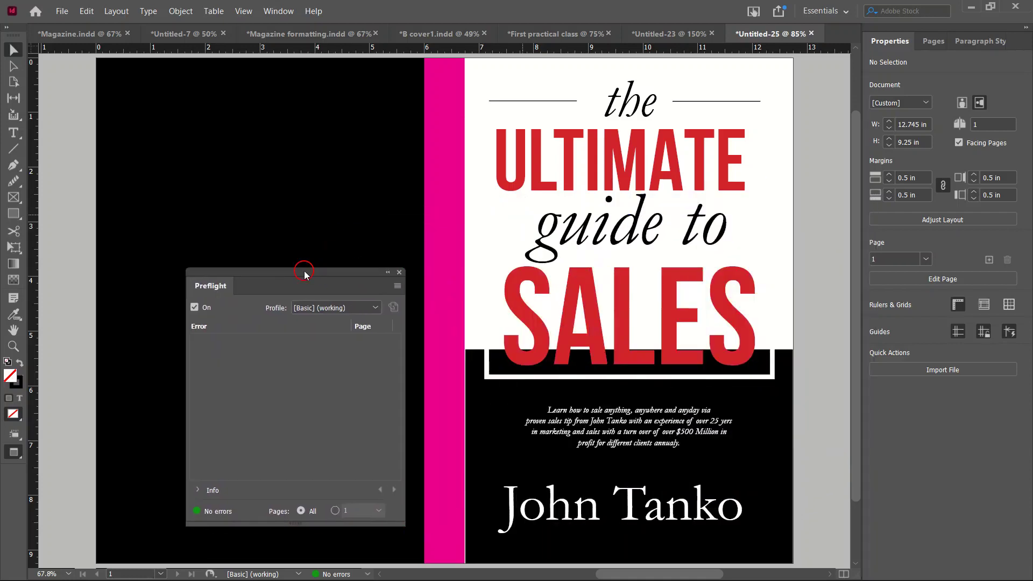
scroll(560, 286, down, 3)
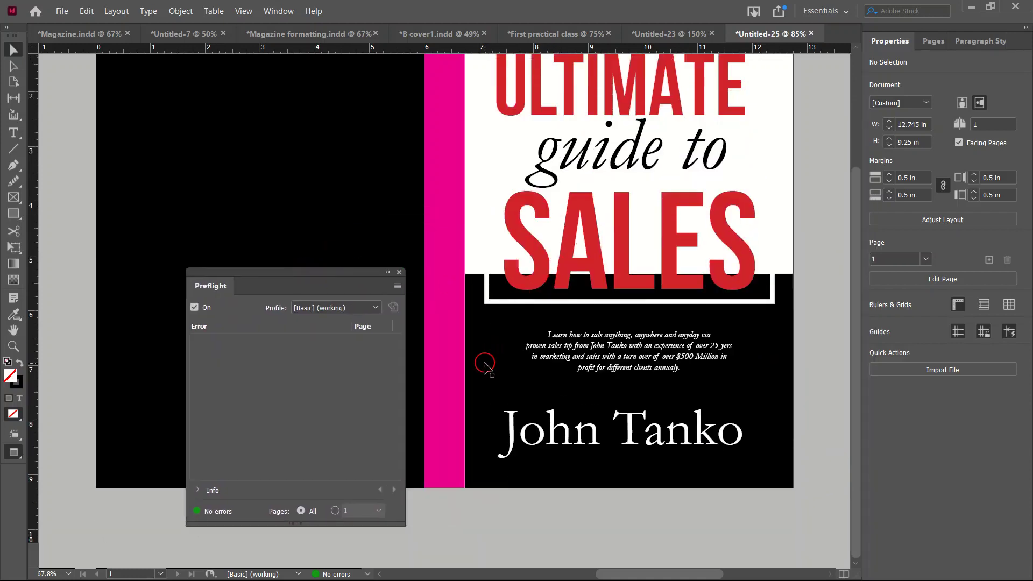
click(479, 368)
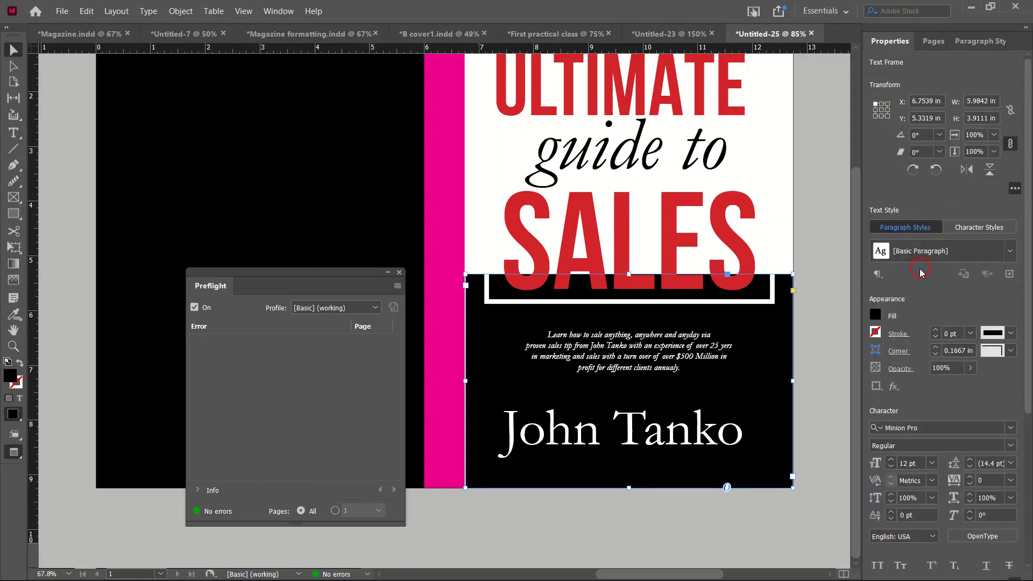
click(442, 280)
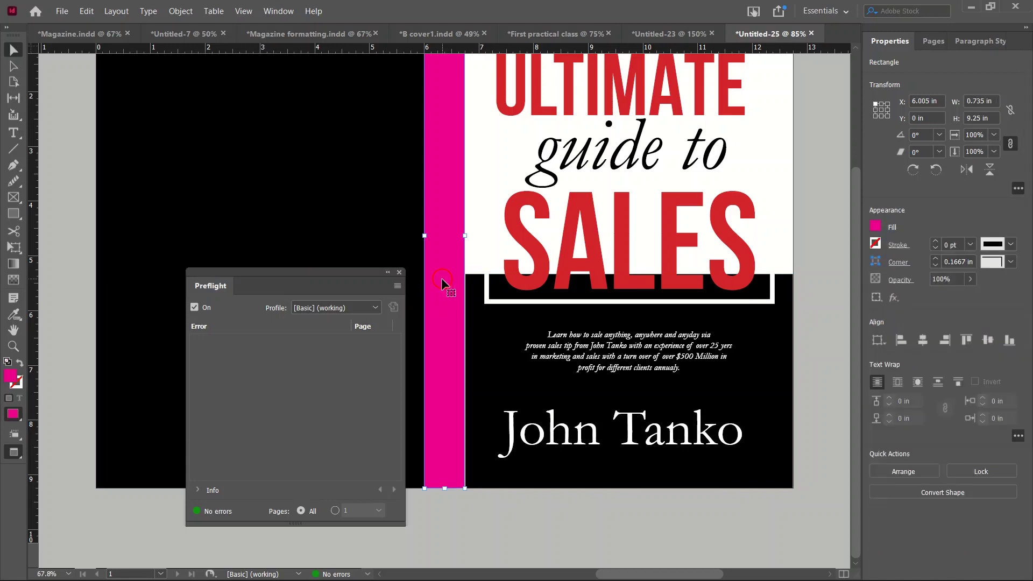
scroll(466, 449, up, 1)
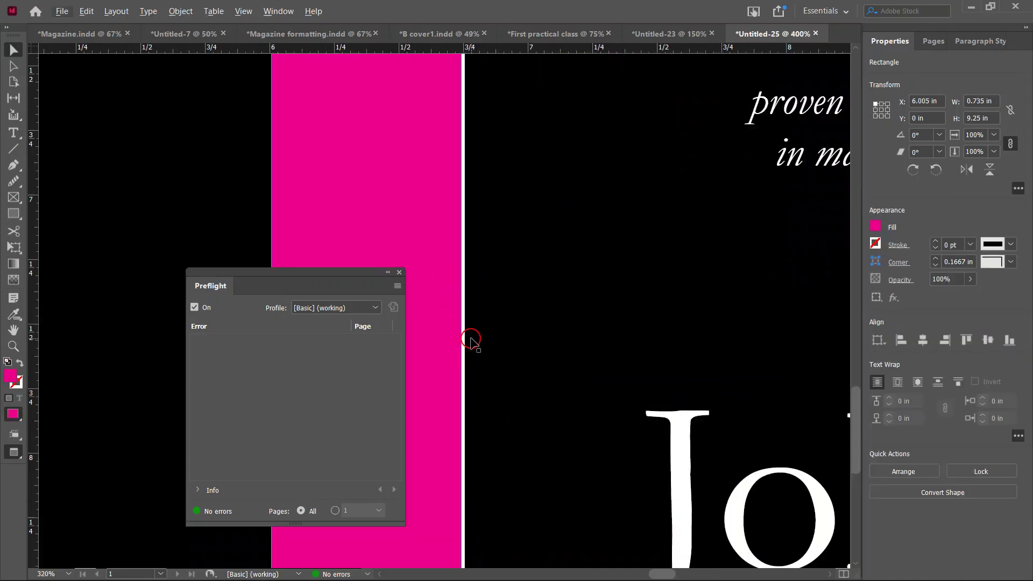
scroll(468, 342, up, 3)
drag(462, 268, 461, 267)
scroll(464, 293, down, 8)
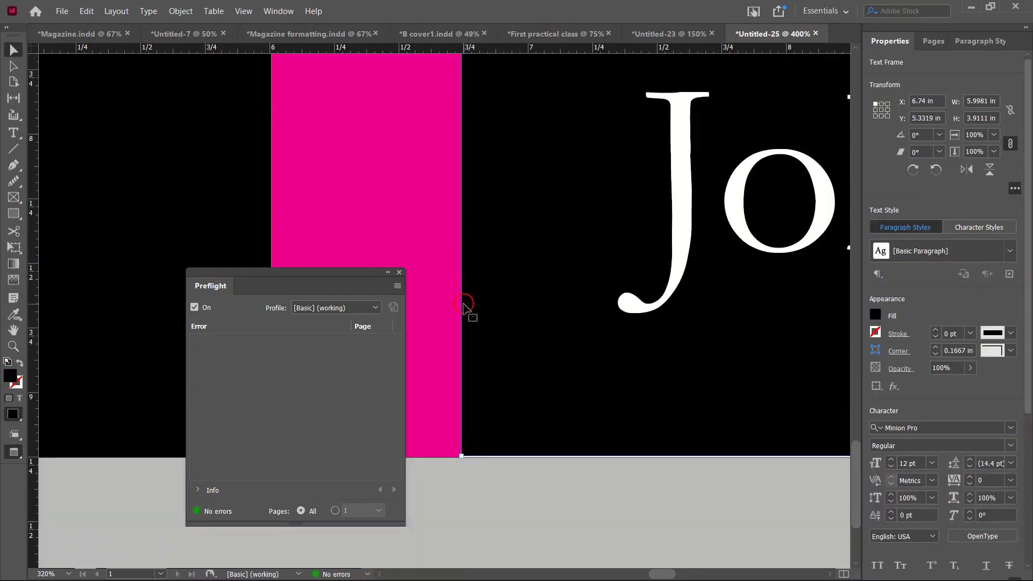
- Extend the lower black frame's bottom edge to the page edge, making it about 3.92 in high
key(ctrl+0)
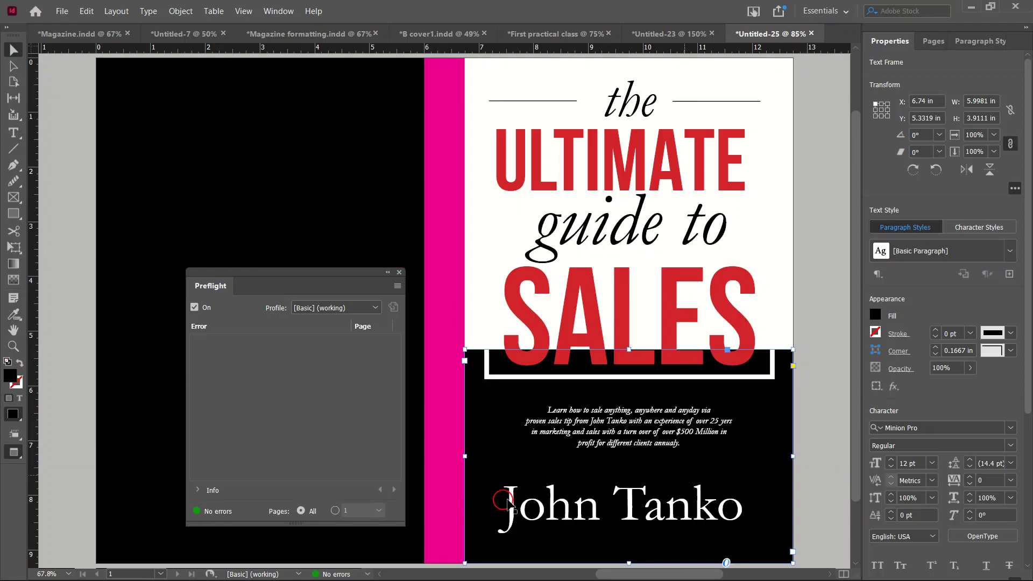
scroll(565, 519, down, 2)
scroll(652, 504, up, 5)
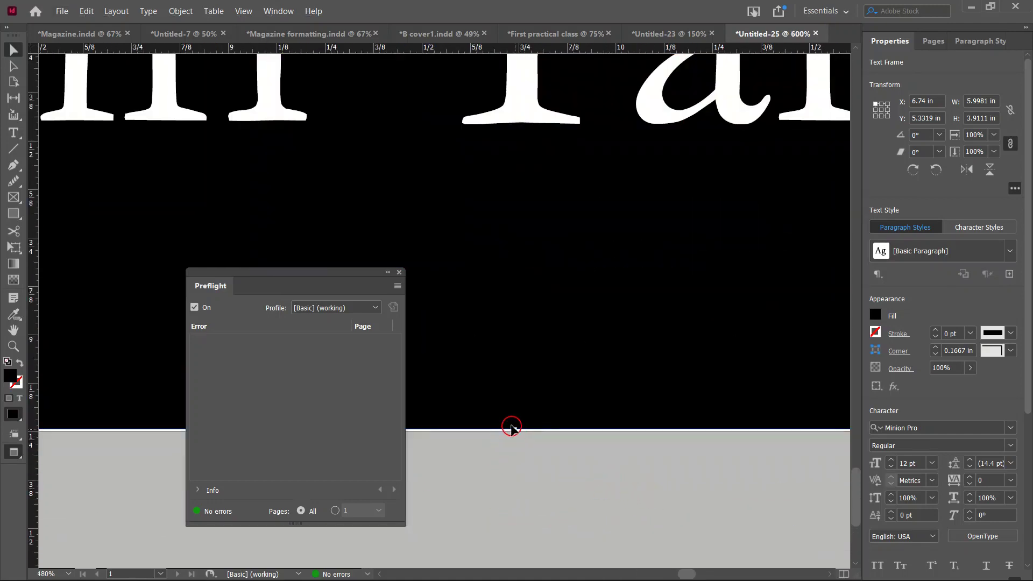
scroll(511, 428, up, 2)
drag(528, 400, 529, 404)
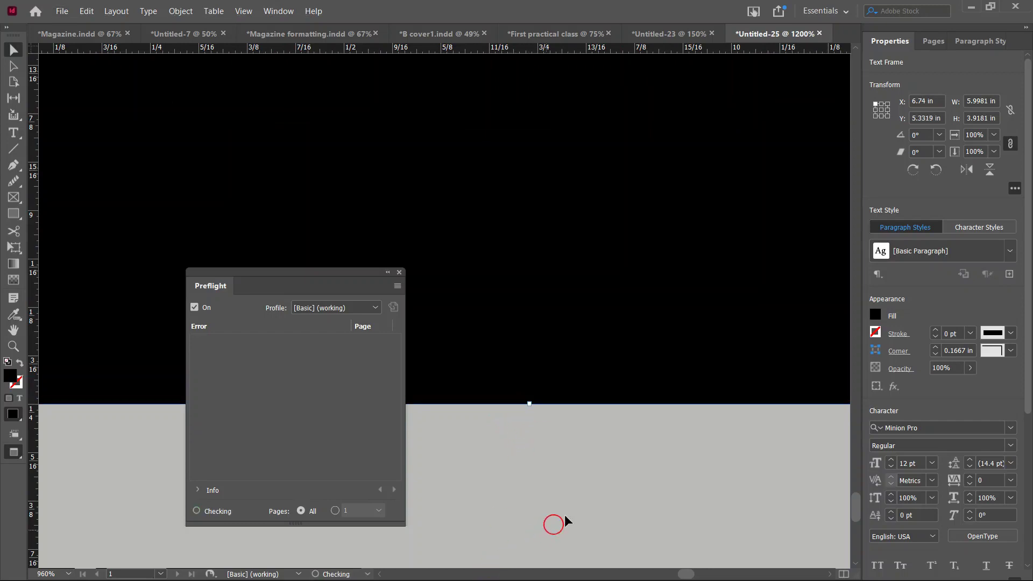
scroll(599, 489, down, 3)
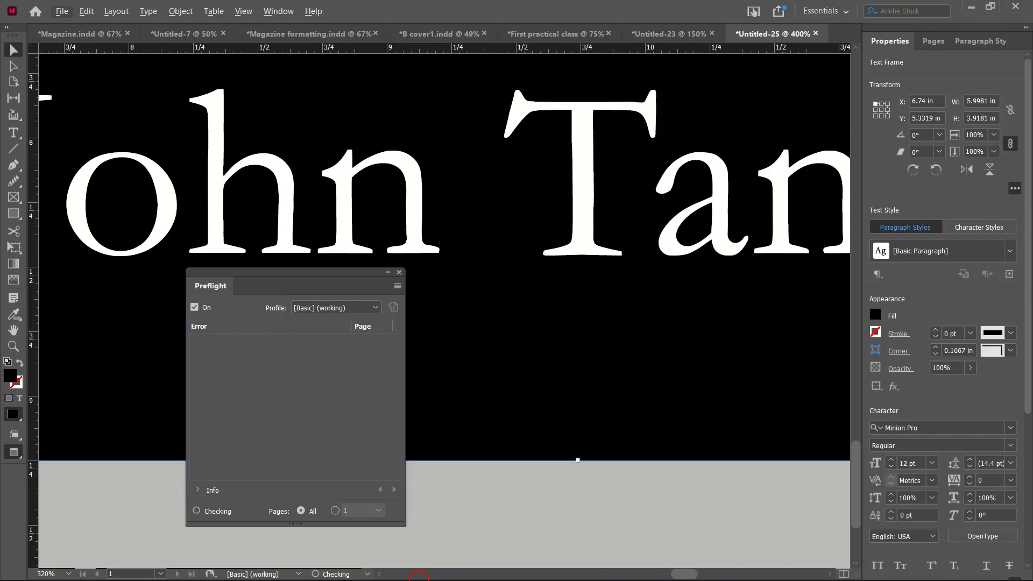
- Close the preflight results and fit the whole cover in view
key(super)
click(262, 568)
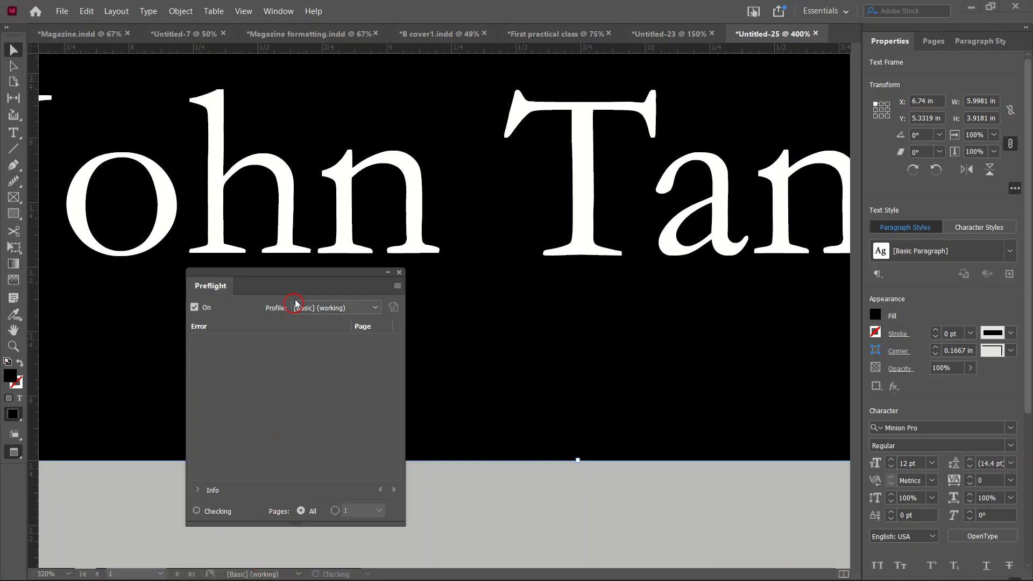
click(399, 273)
key(ctrl+0)
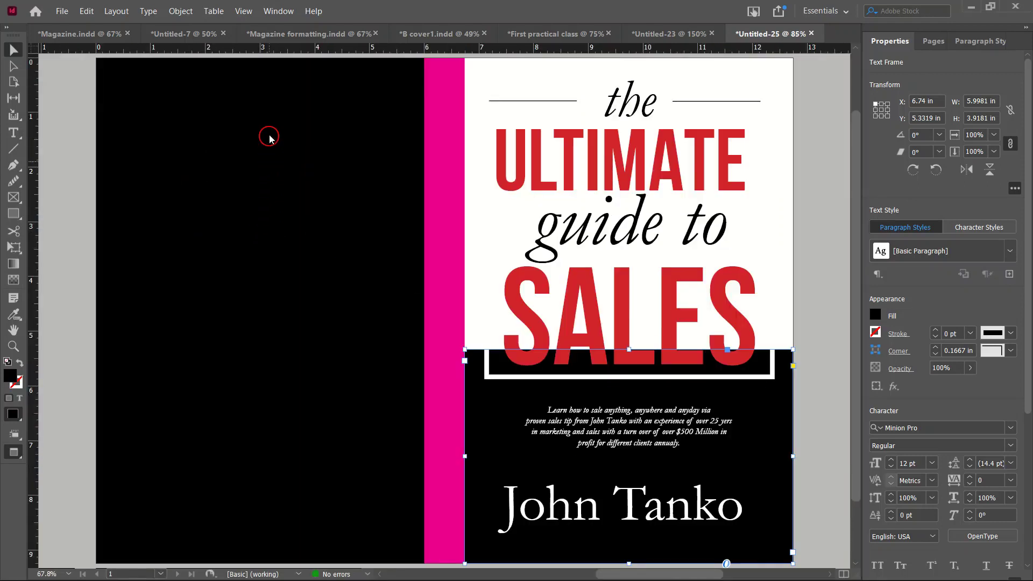
- Draw a rectangle across the full width of the back cover at Y 4.585 in, about 6 in wide and 2.7 in high
click(264, 152)
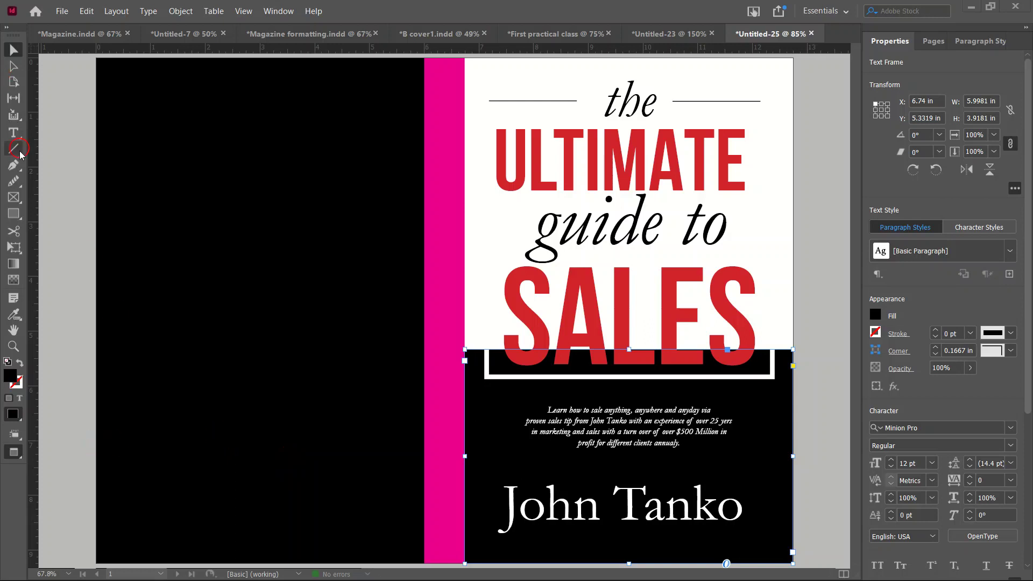
click(11, 220)
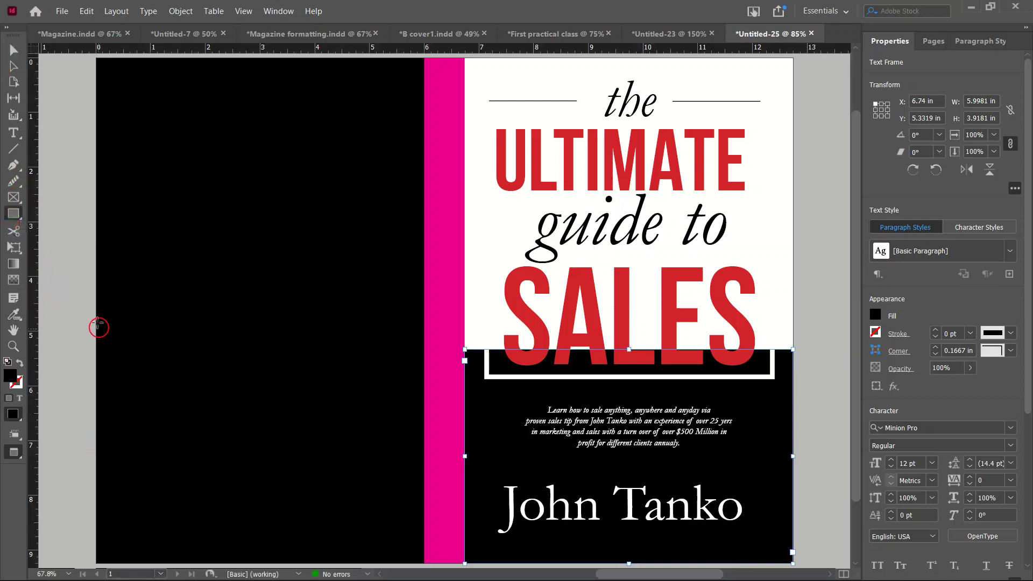
drag(93, 313, 424, 456)
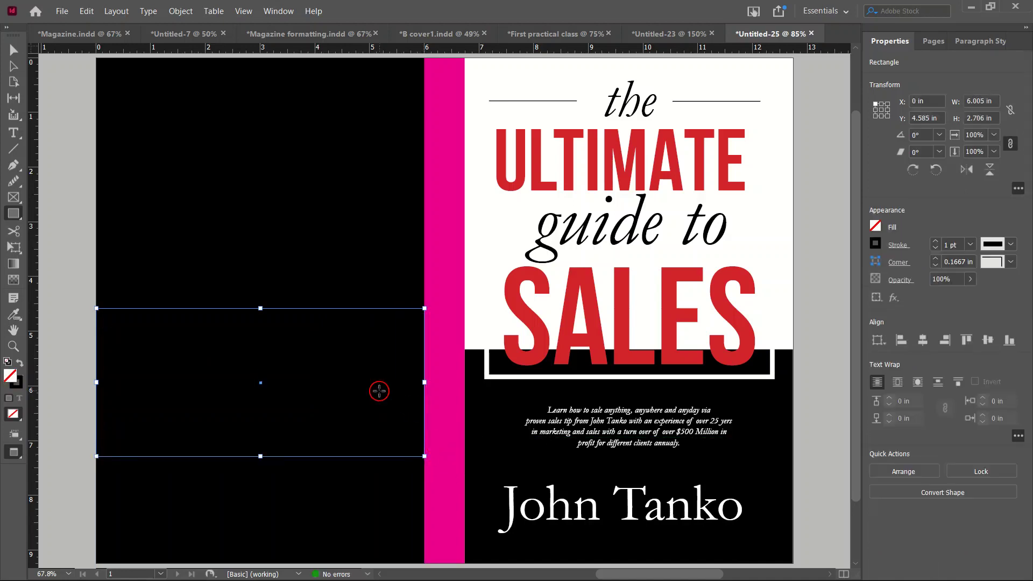
- Try to colour the new back-cover rectangle with the red sampled from "ULTIMATE", and undo the colouring
click(13, 314)
click(161, 296)
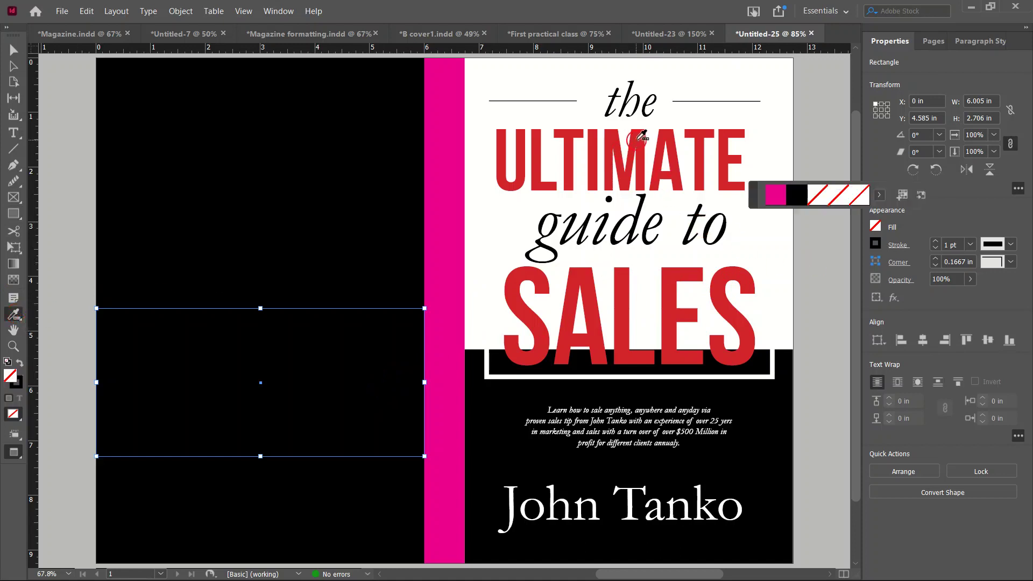
click(638, 140)
click(331, 341)
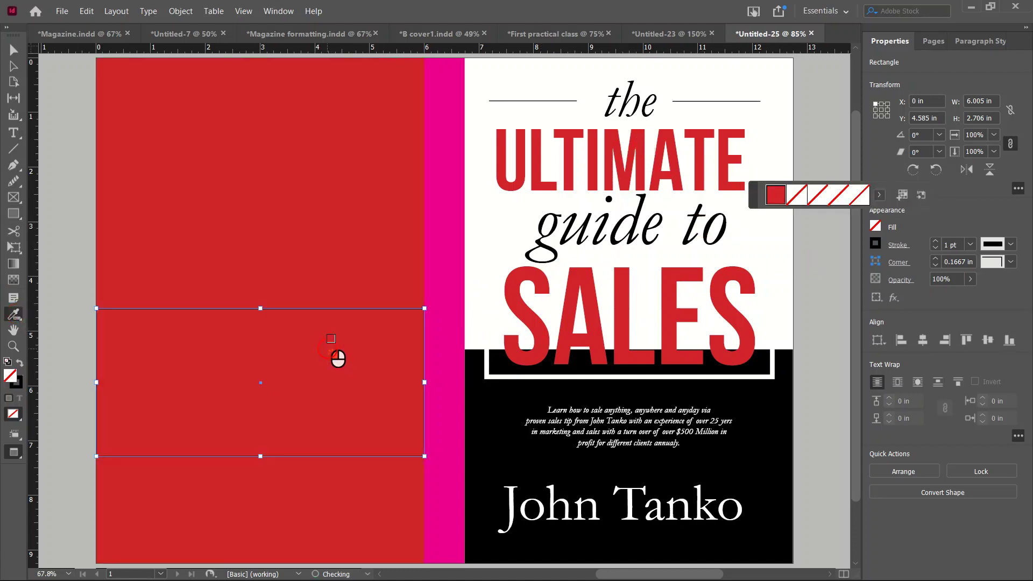
key(ctrl+z)
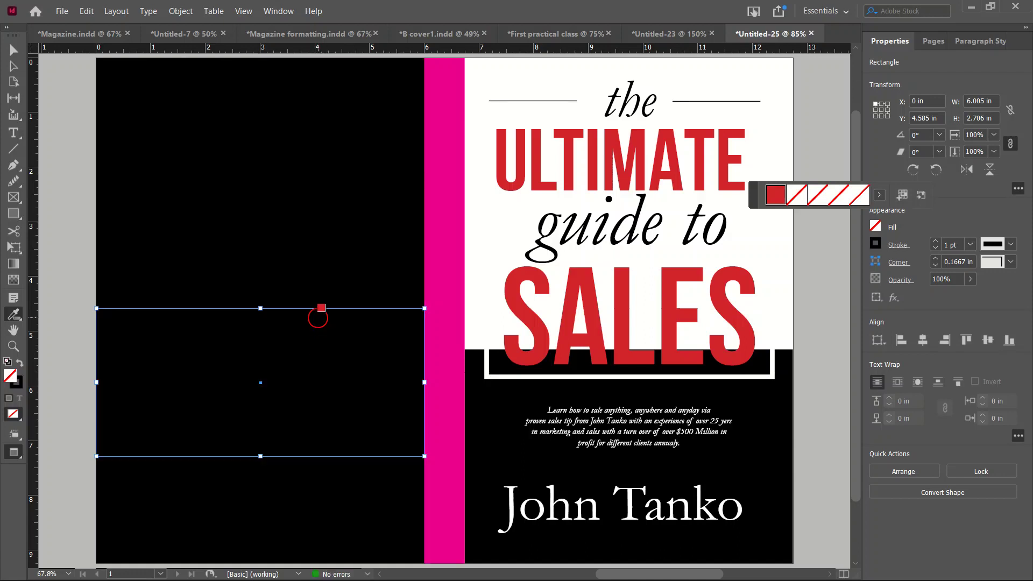
- Set the stroke weight of the new back-cover rectangle to 0 pt
click(9, 51)
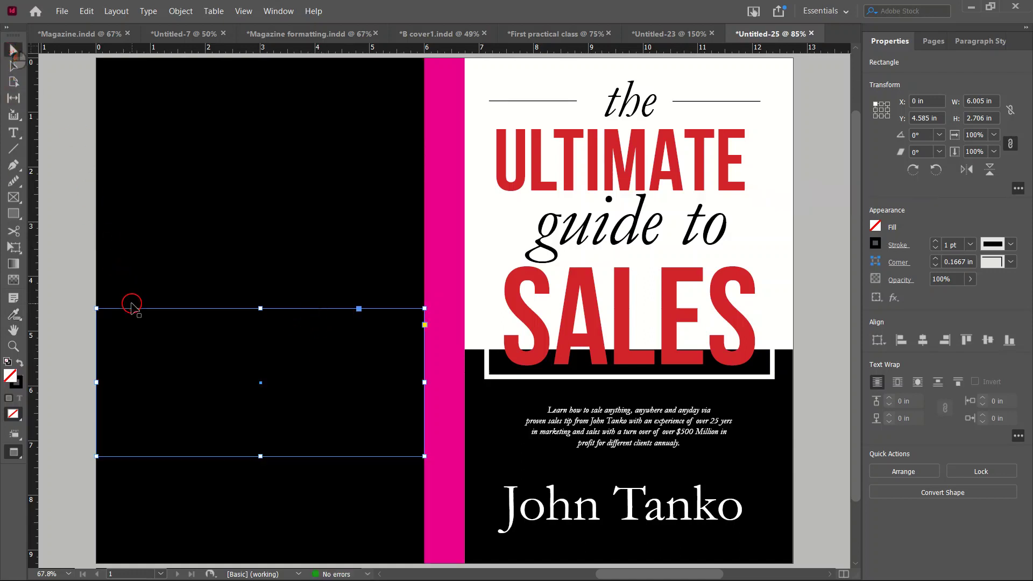
click(972, 200)
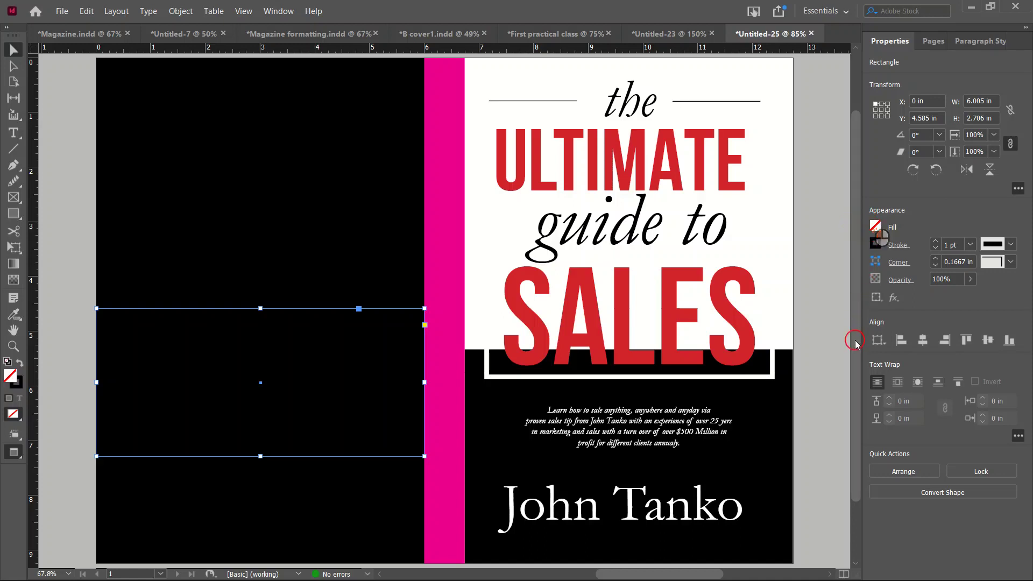
click(874, 244)
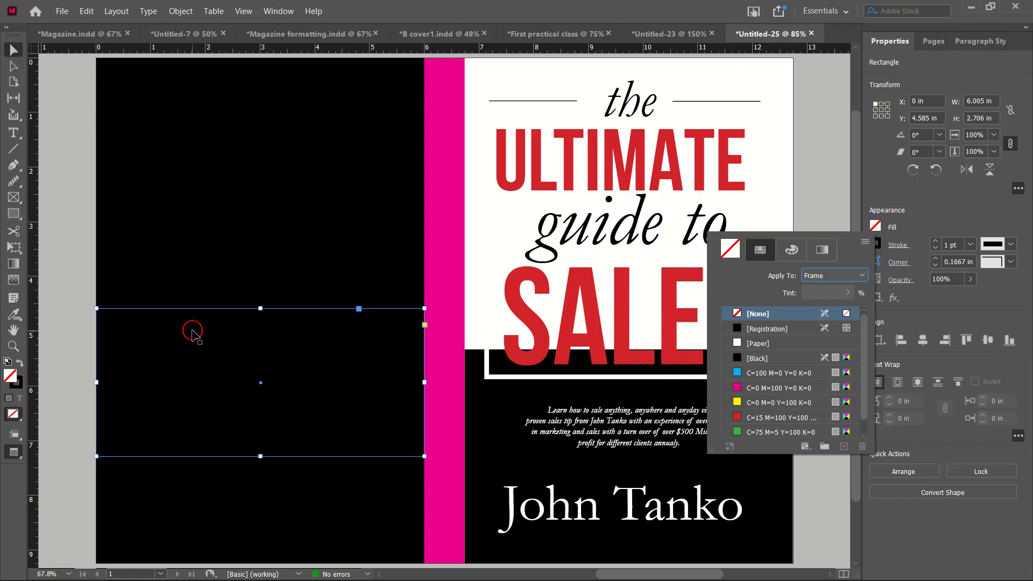
click(189, 312)
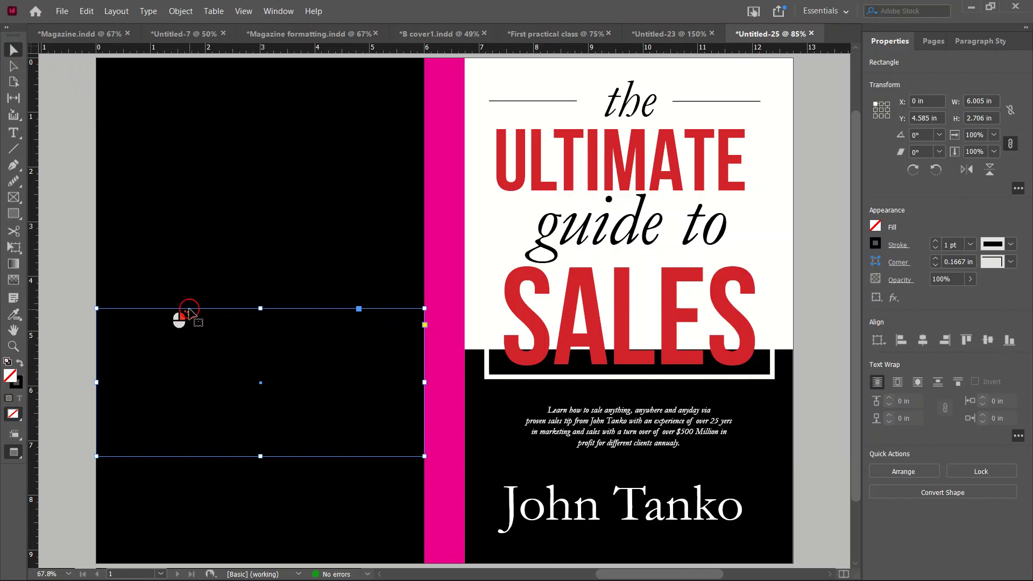
right_click(189, 311)
mouse_move(243, 360)
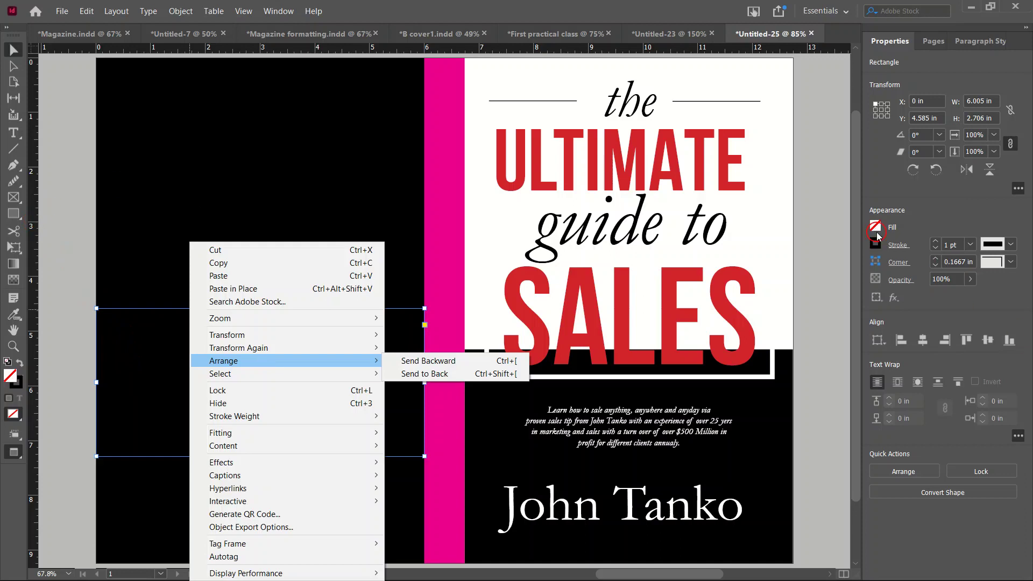
click(927, 248)
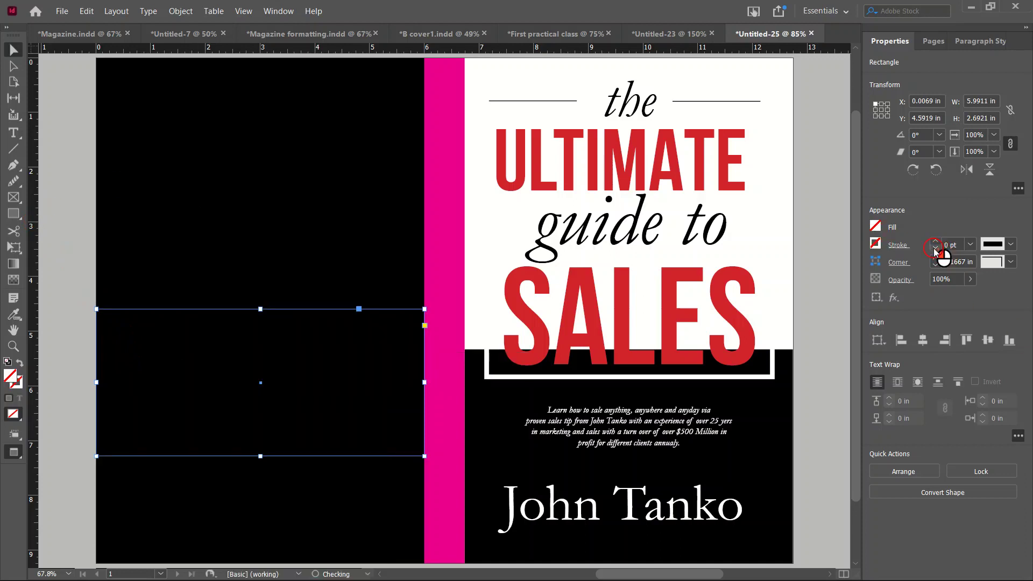
- Fill the back-cover rectangle with the C=15 M=100 Y=100 red swatch and extend it upward to about 2.82 in high
click(877, 228)
click(878, 228)
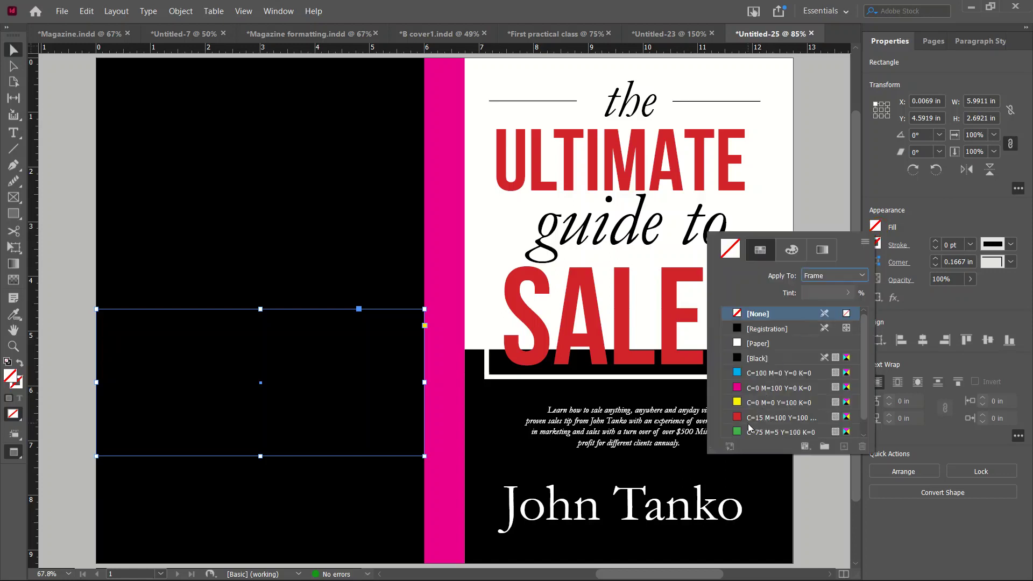
click(750, 418)
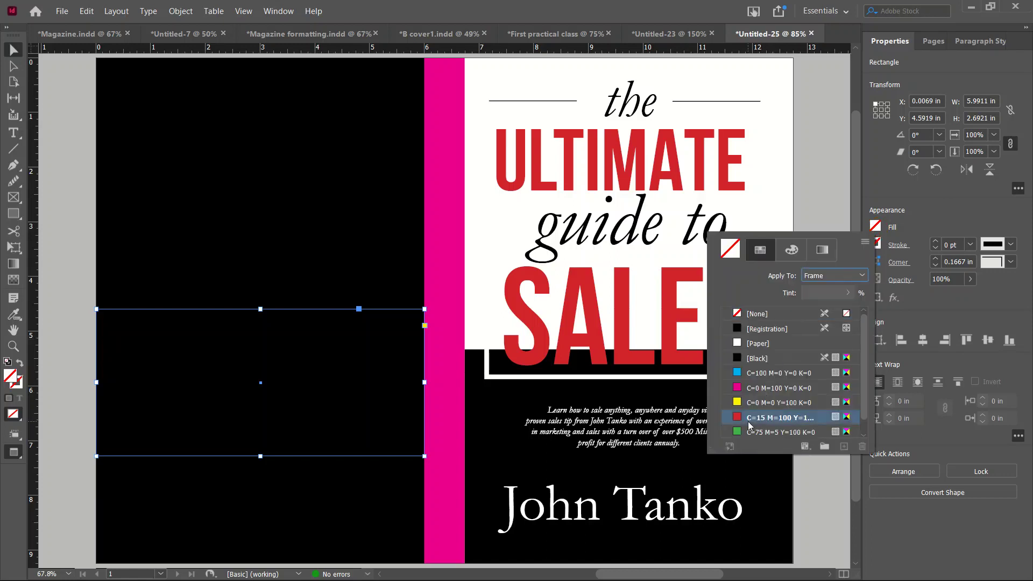
click(13, 49)
click(60, 125)
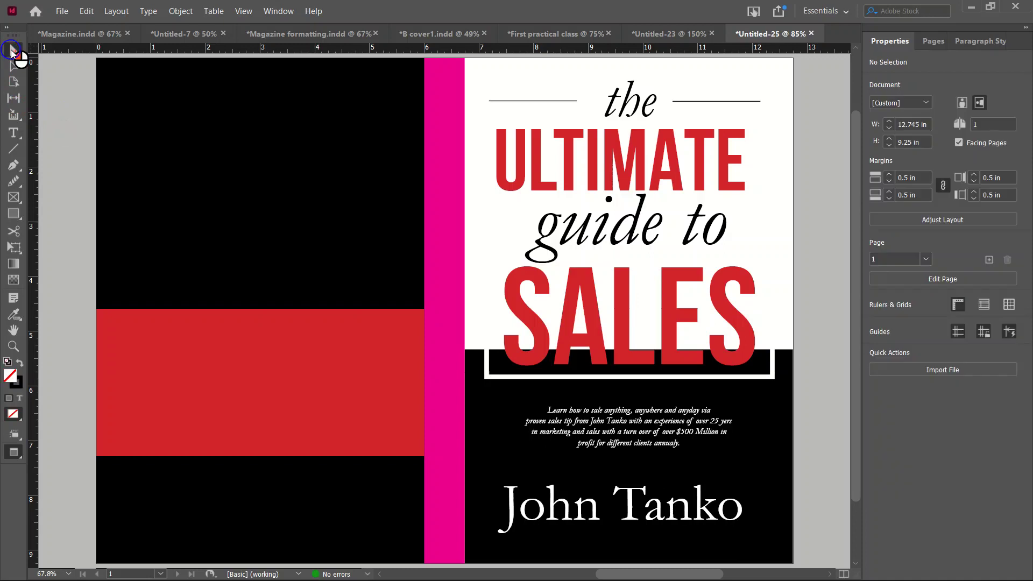
click(257, 349)
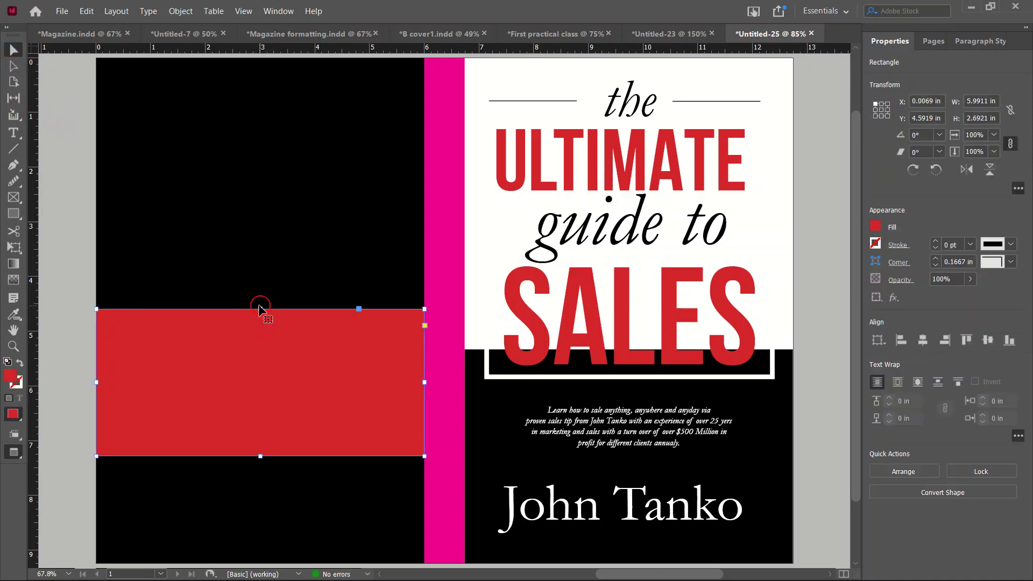
drag(259, 307, 260, 301)
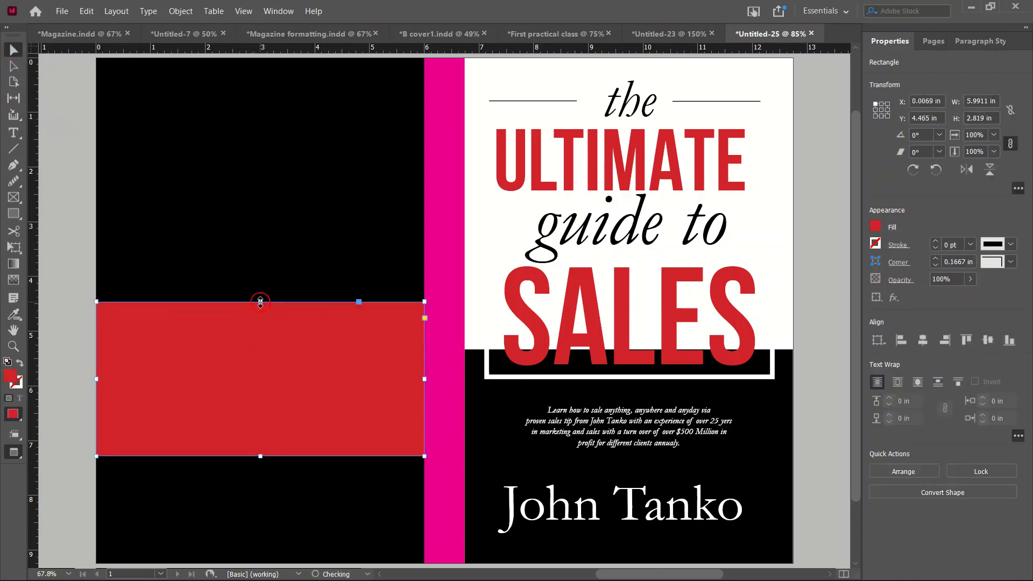
- Show the margin guides and draw a rectangle about 1.94 by 2.52 in on the red band, starting at the outer margin
click(8, 215)
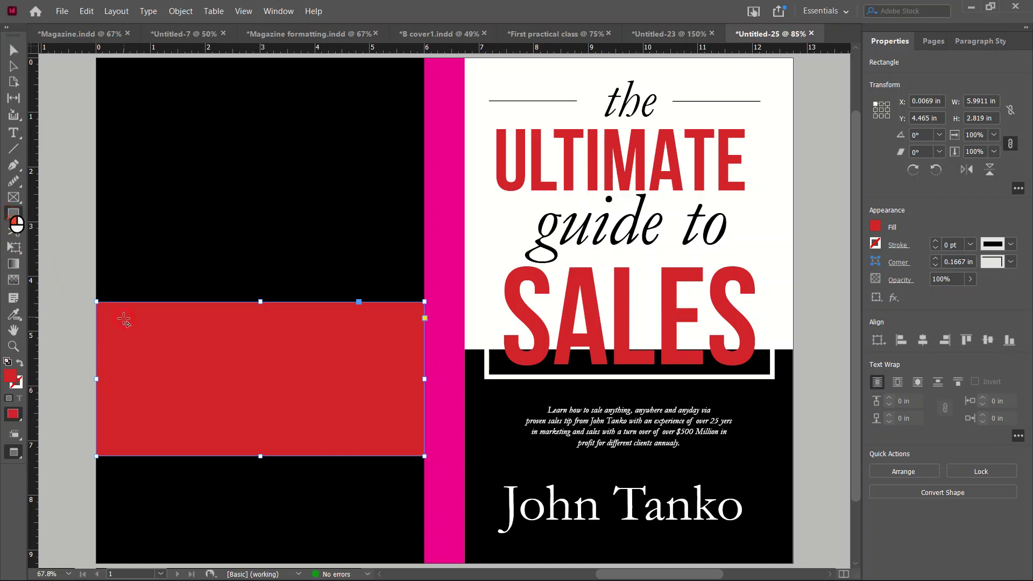
key(w)
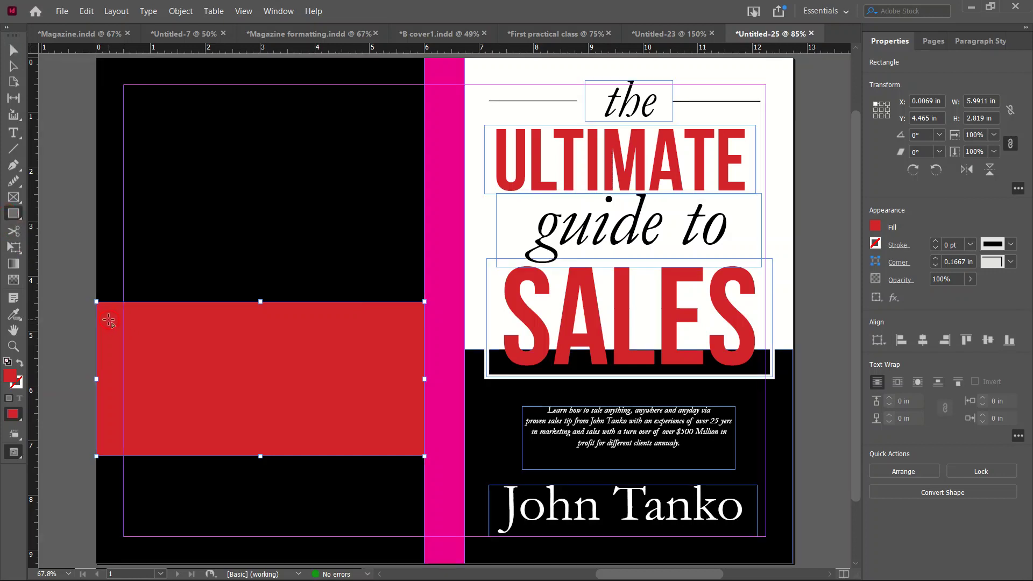
drag(124, 307, 230, 444)
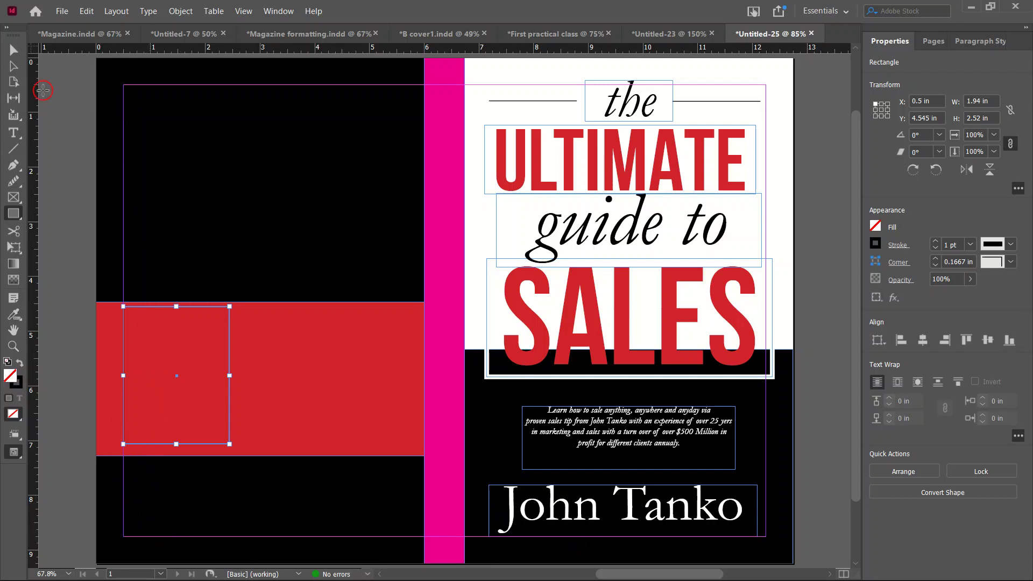
click(14, 50)
- Set all four document margins to 0.25 in
click(62, 11)
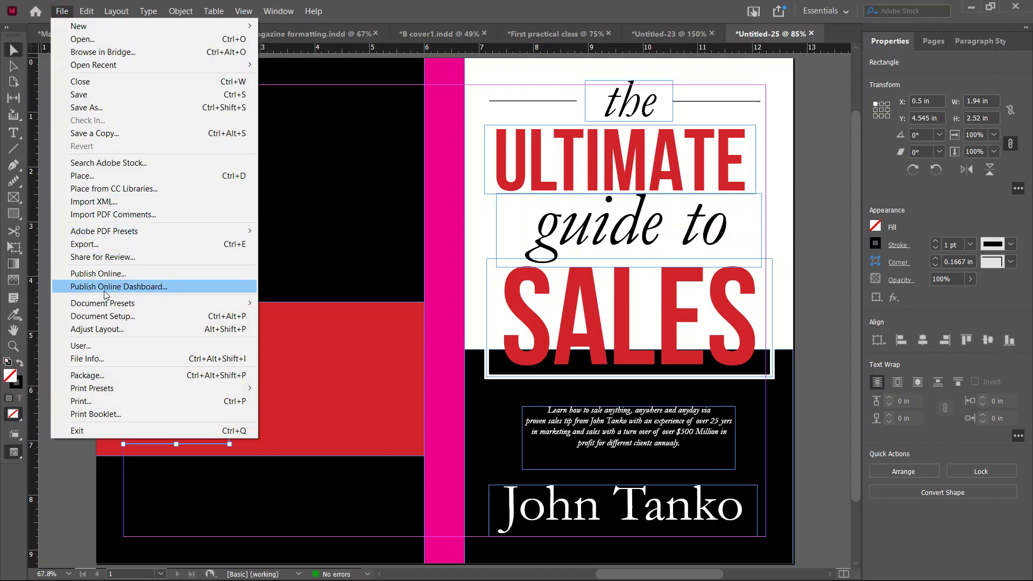
click(105, 316)
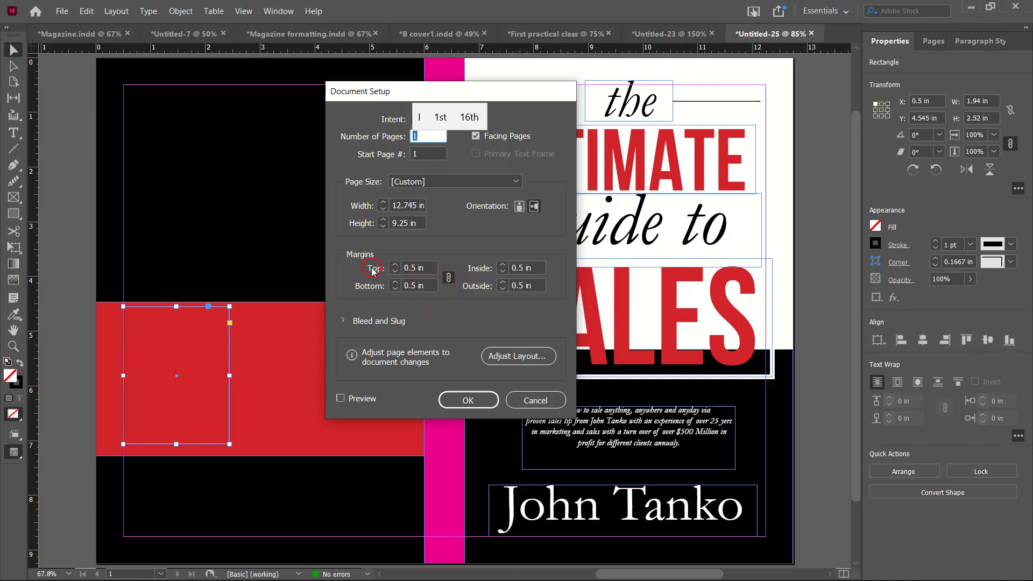
drag(425, 269, 371, 272)
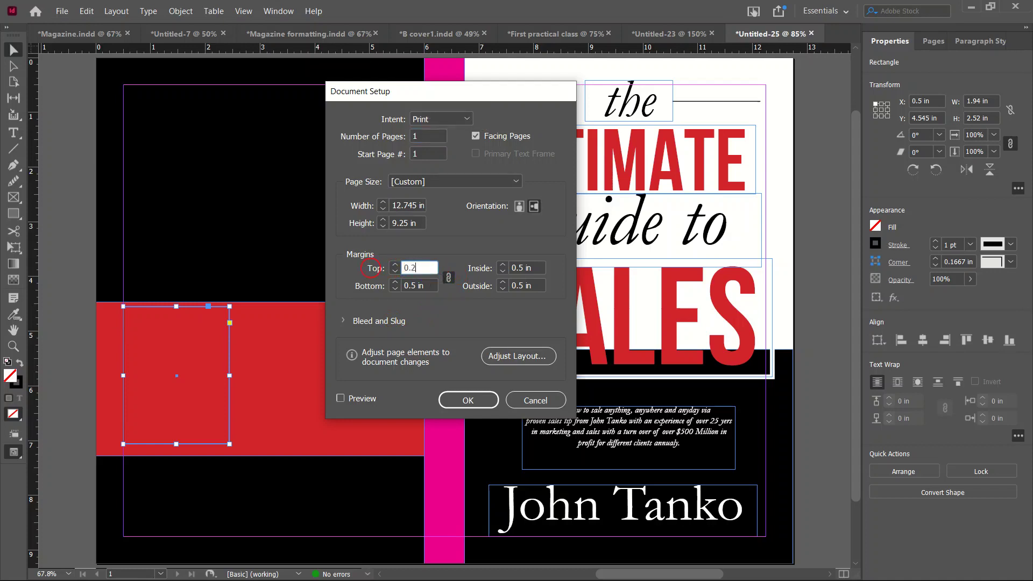
key(Tab)
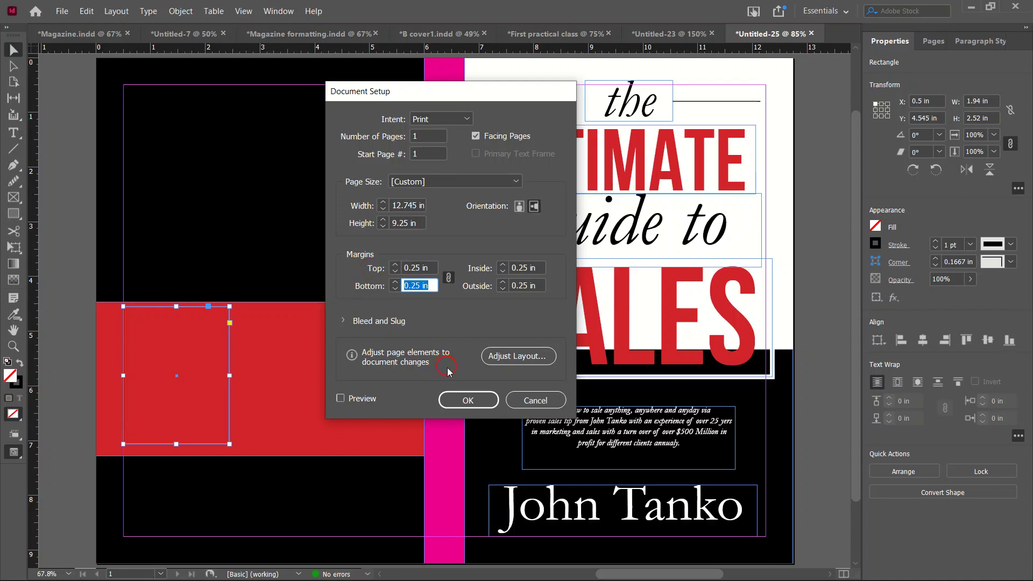
click(463, 399)
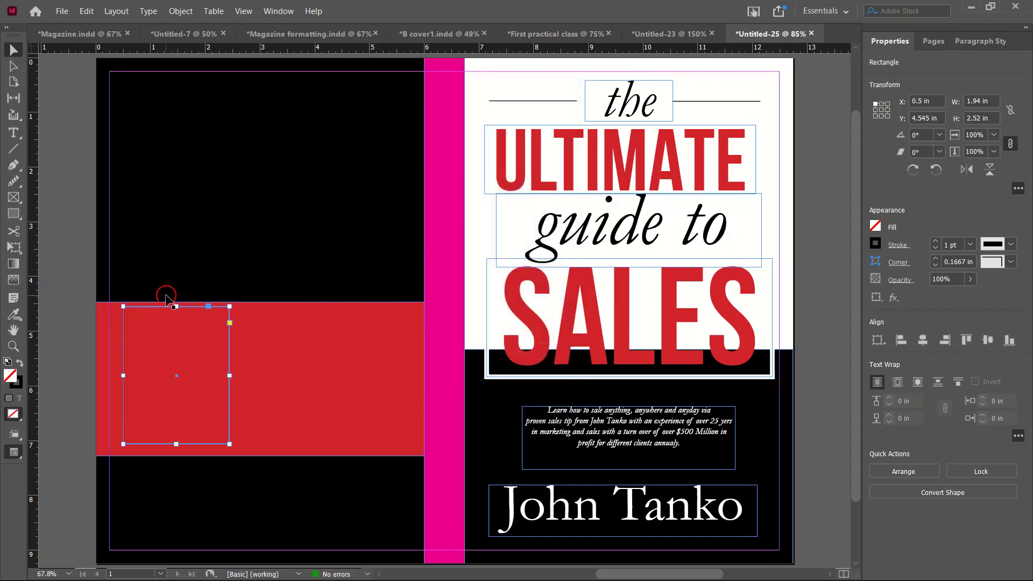
- Move the small rectangle within the red band to about X 0.44 in, Y 4.53 in
drag(177, 380, 167, 377)
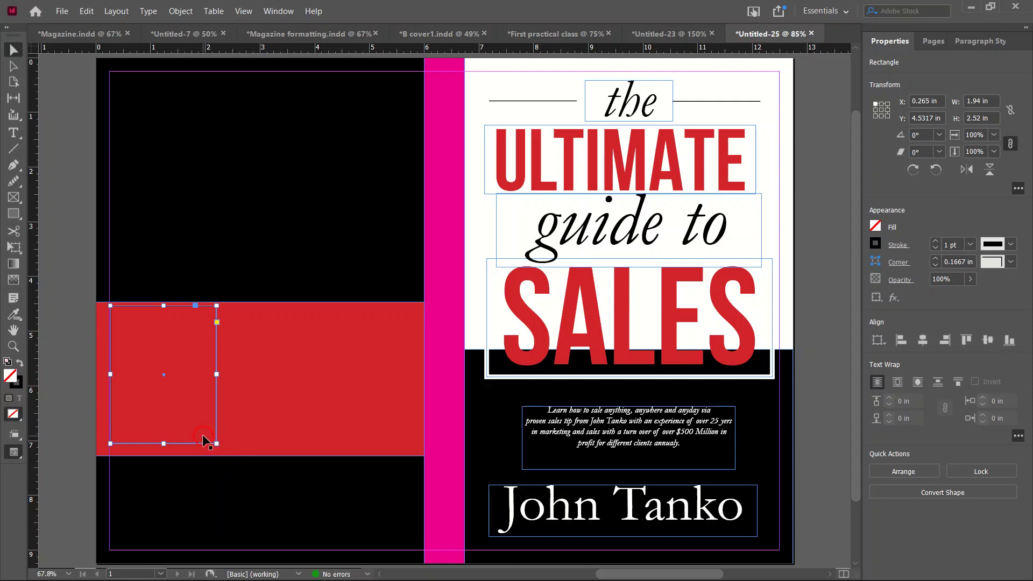
ctrl+click(176, 381)
drag(175, 381, 162, 383)
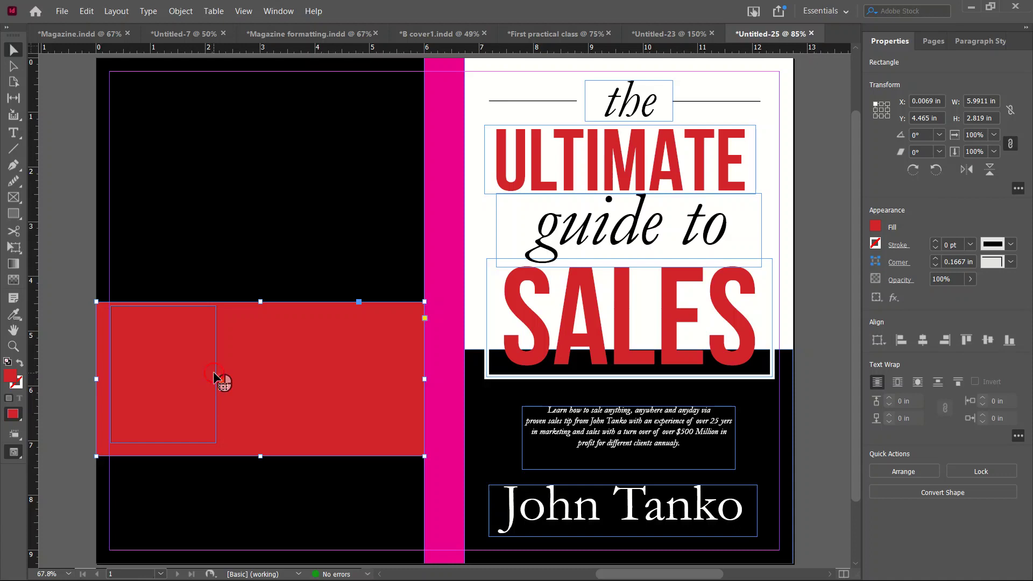
drag(214, 372, 225, 373)
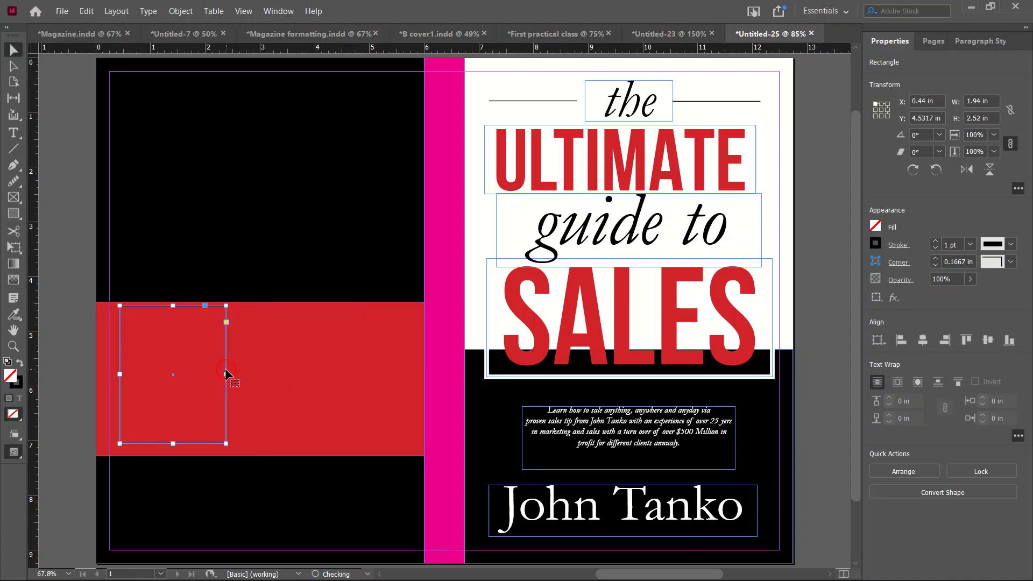
- Give the small rectangle a 3 pt stroke in the [Paper] swatch and deselect it
click(936, 241)
click(936, 241)
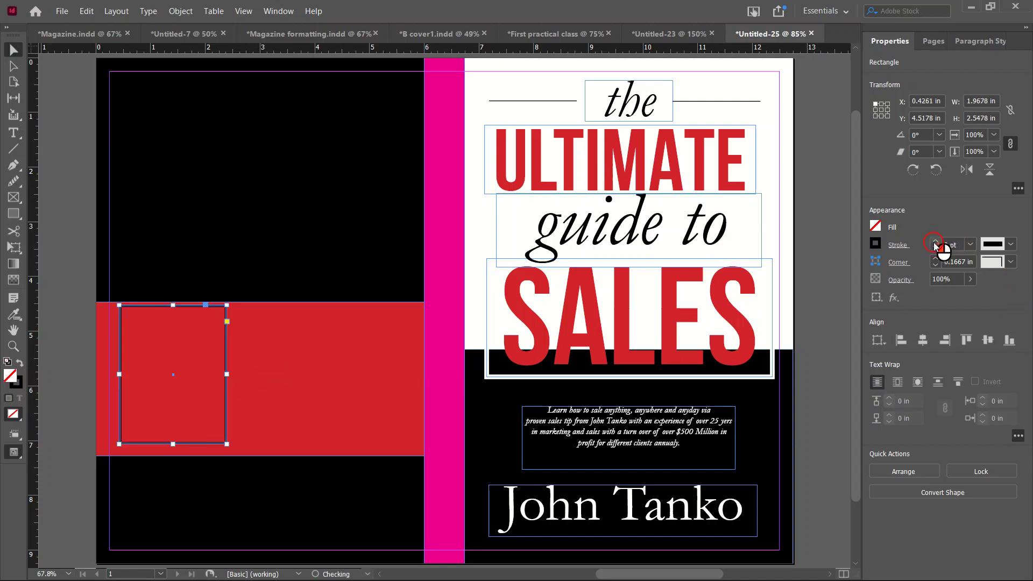
click(882, 244)
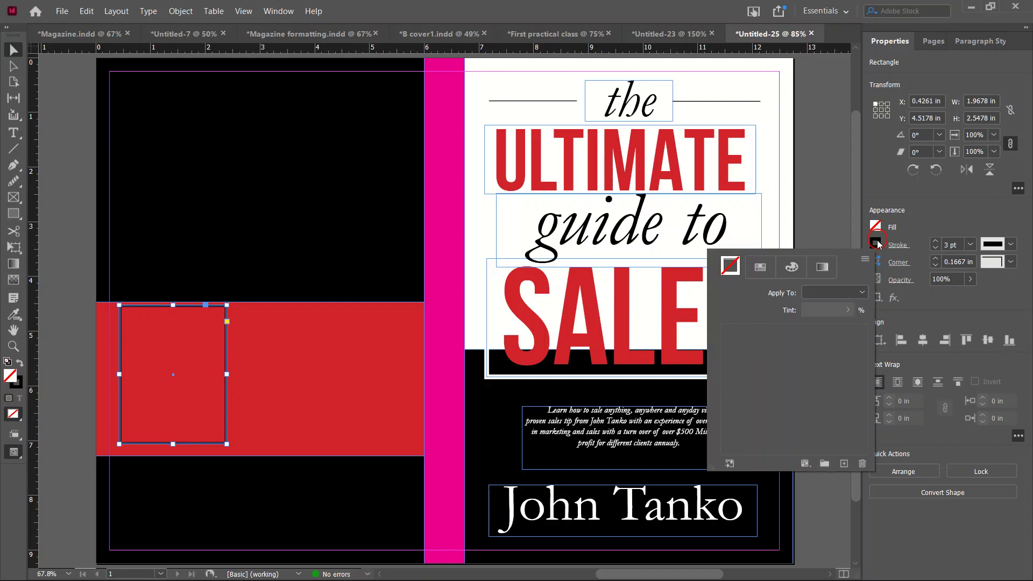
click(737, 361)
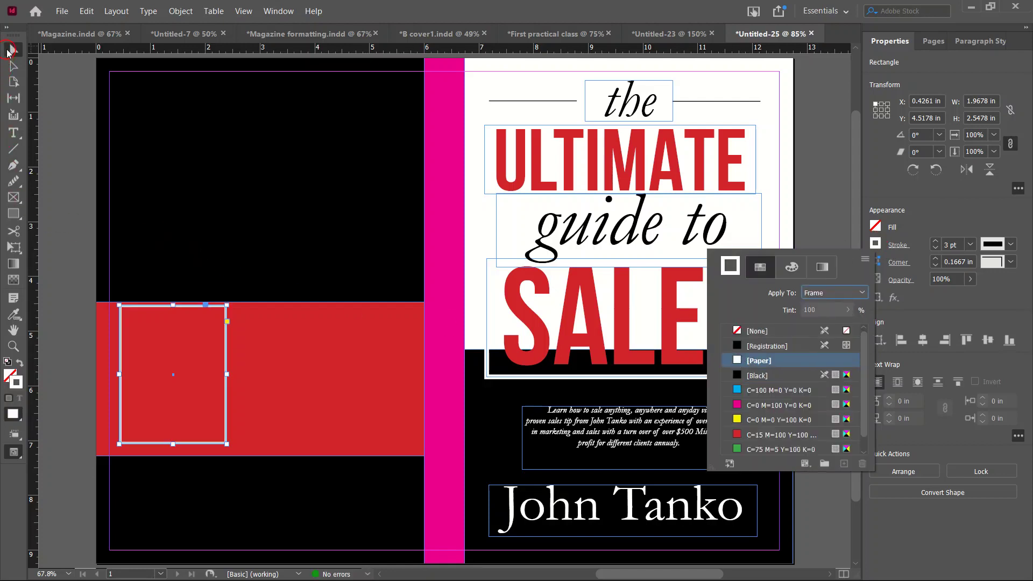
click(9, 50)
click(242, 400)
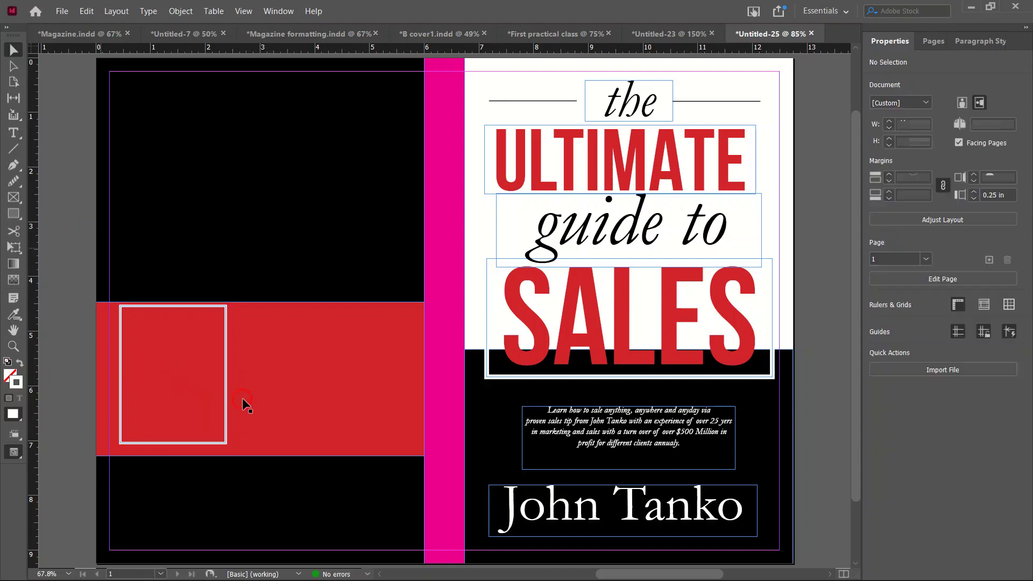
- Nudge the white-outlined rectangle down within the red band to about Y 4.587 in
click(228, 371)
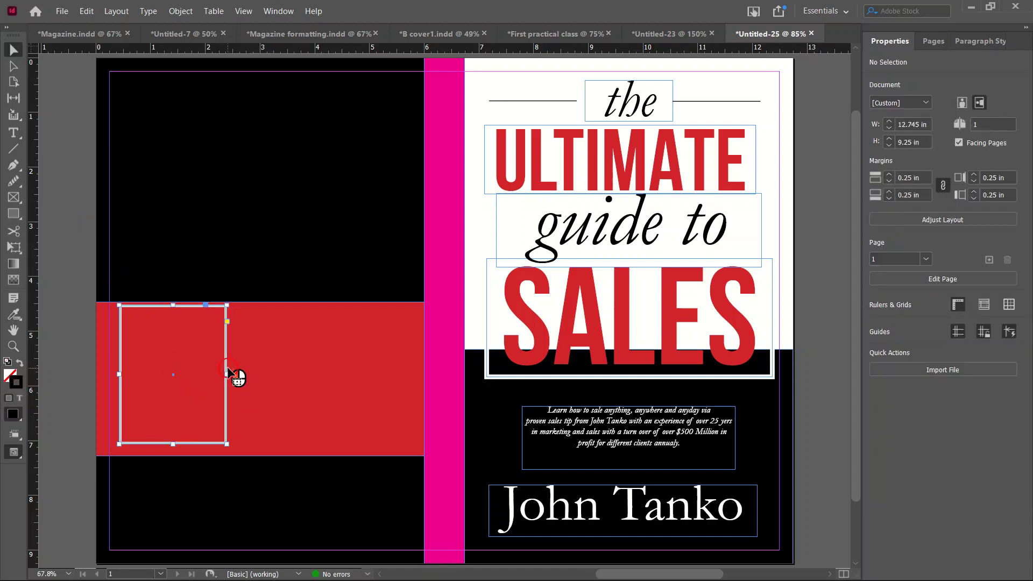
key(Down)
key(Down)
key(Down)
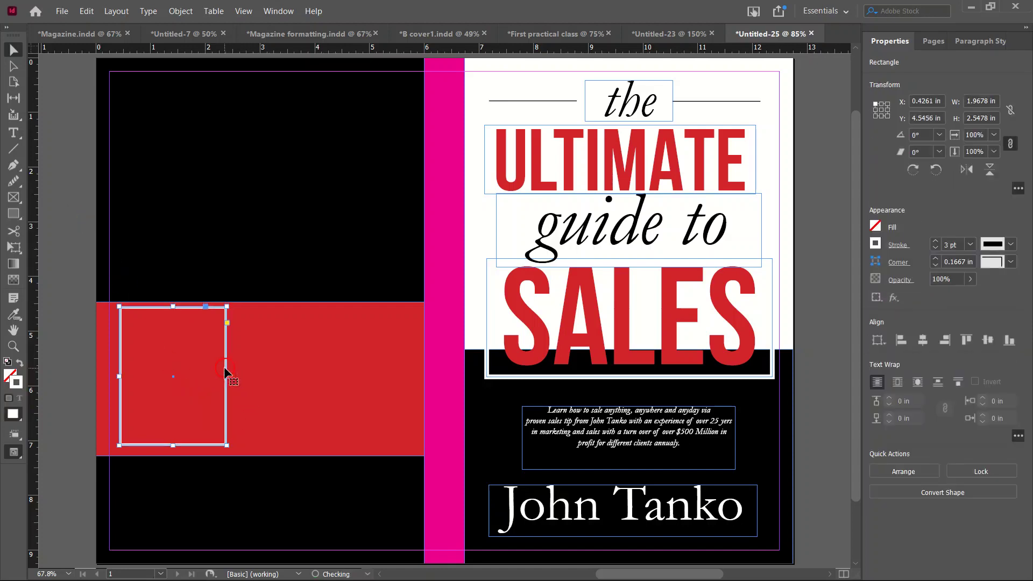
key(Down)
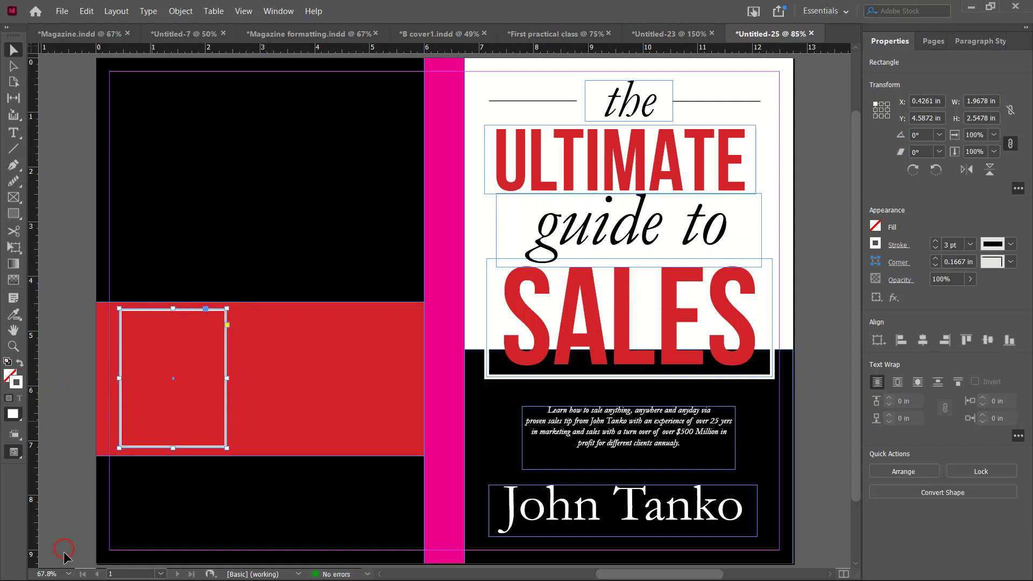
- Switch to File Explorer and open the Materials folder inside Documents > Things > pictures
key(super)
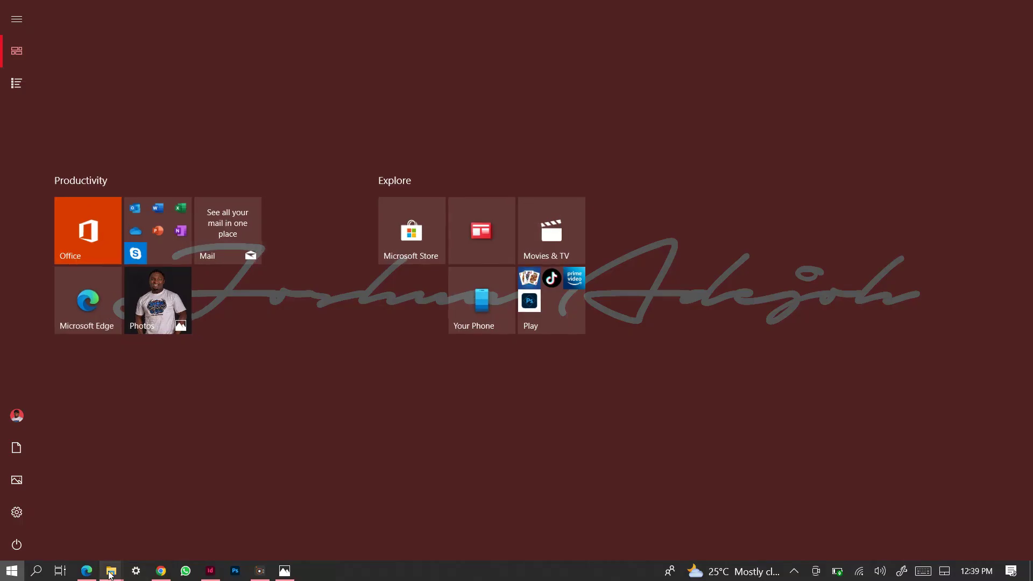
mouse_move(109, 574)
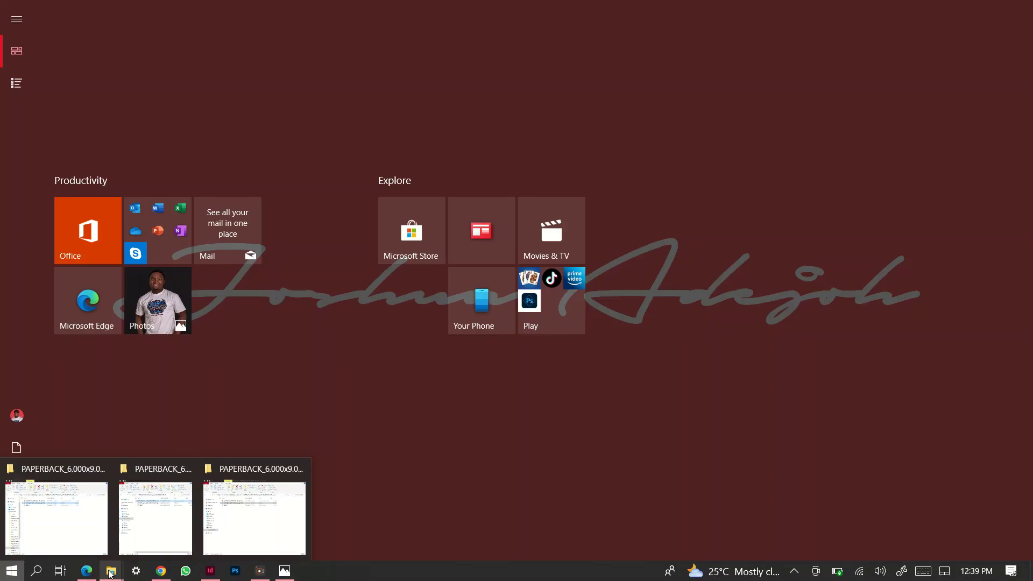
click(71, 518)
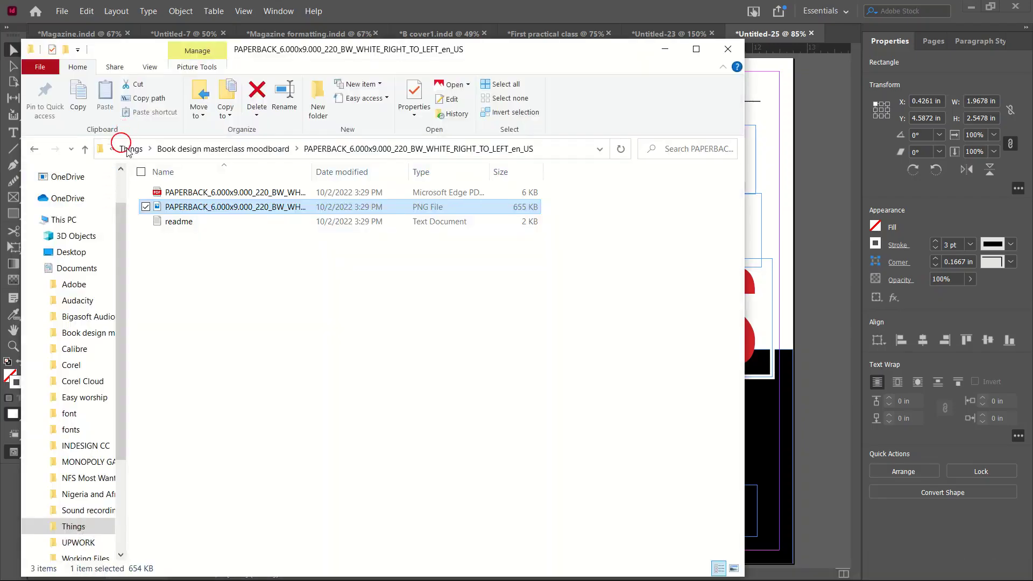
click(86, 150)
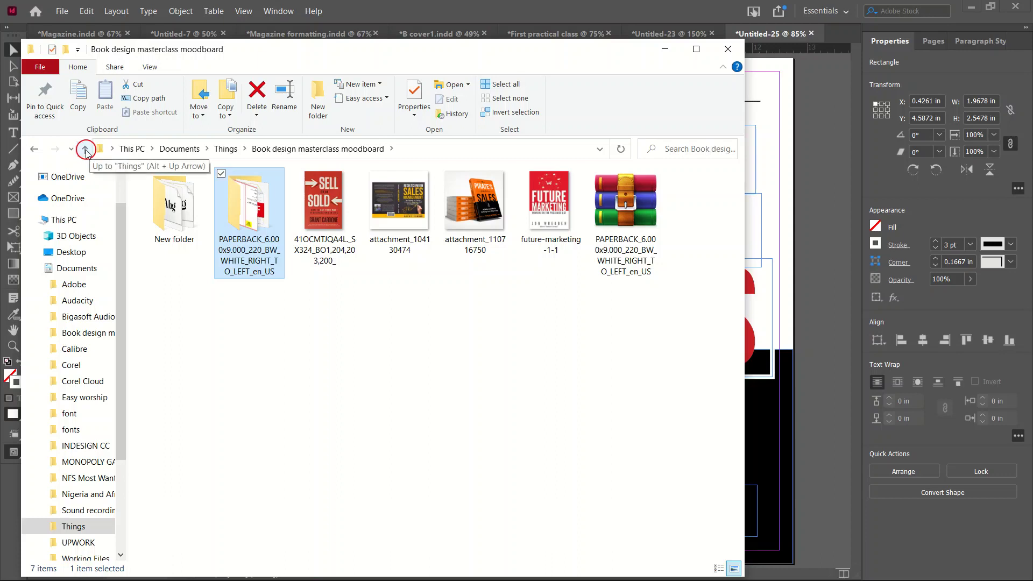
click(85, 150)
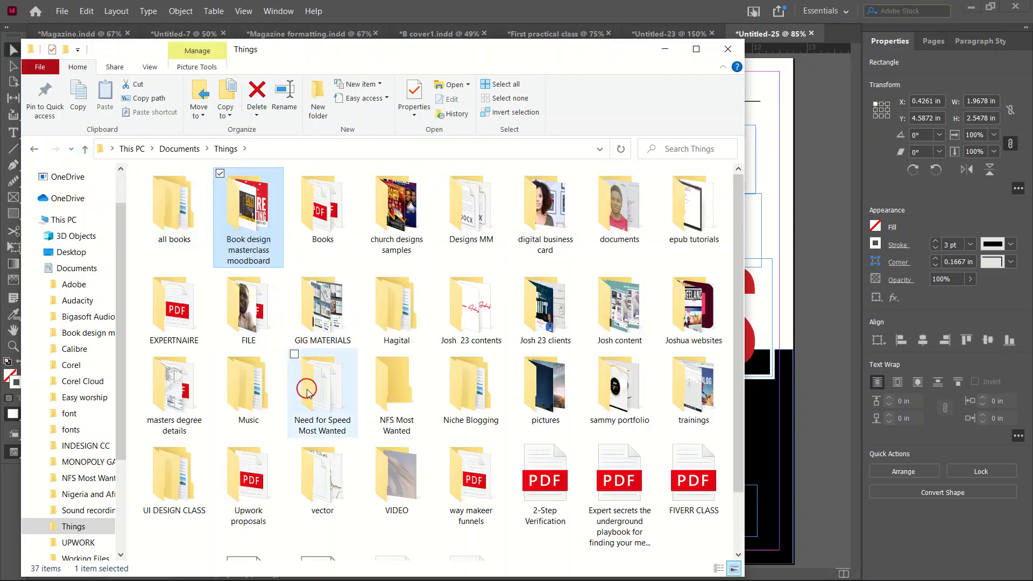
double_click(560, 403)
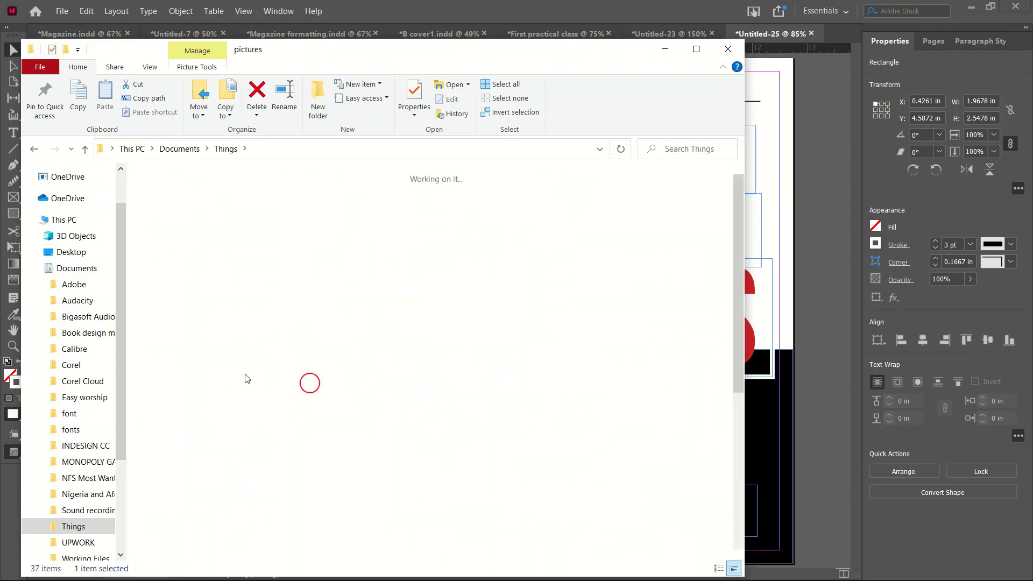
click(245, 331)
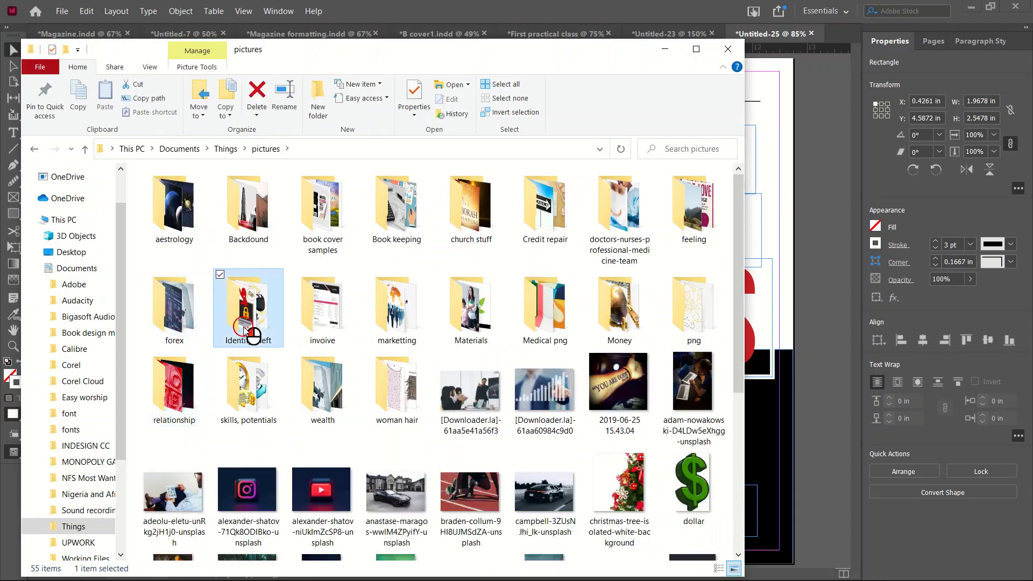
click(334, 341)
click(481, 328)
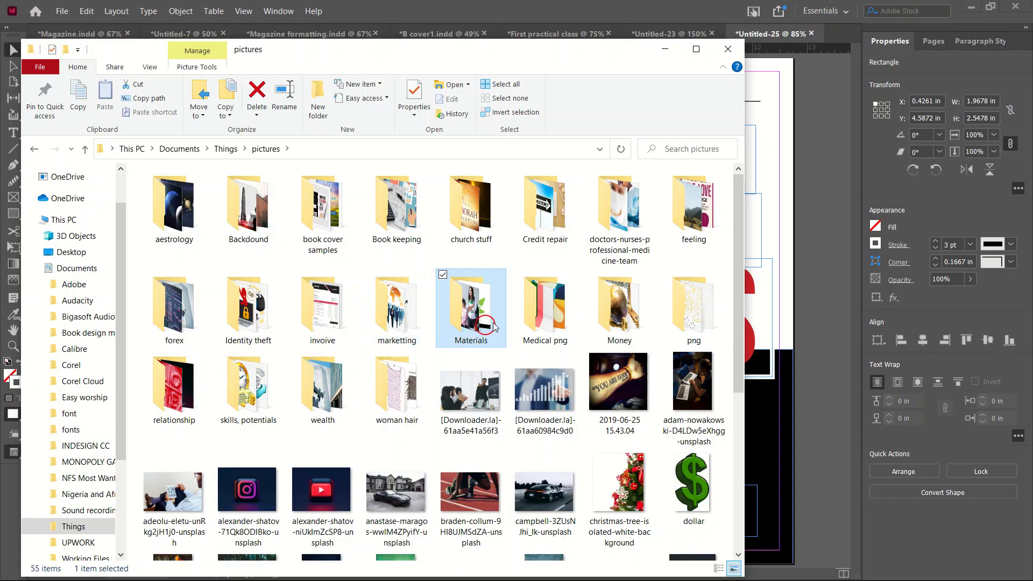
double_click(485, 343)
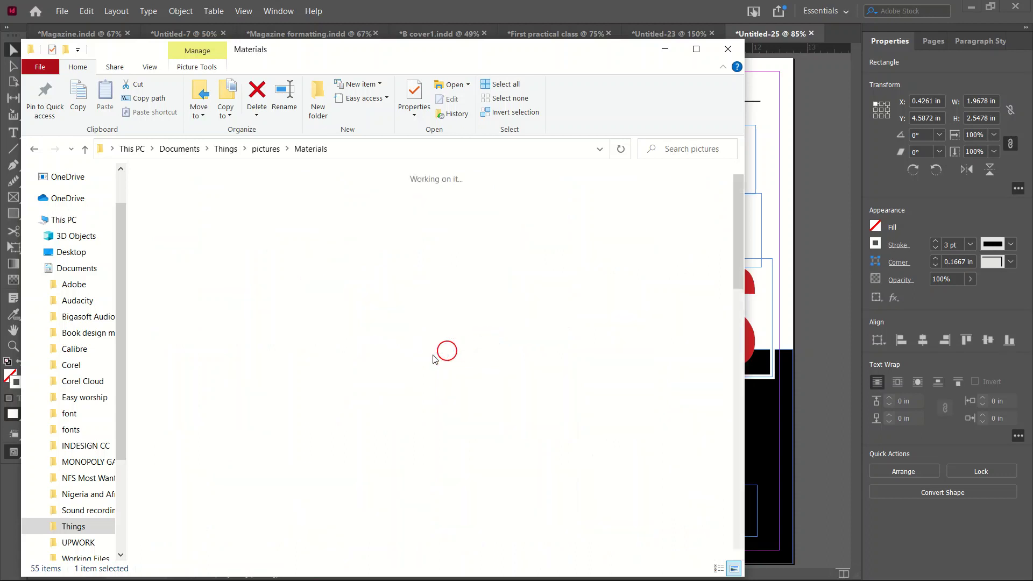
- Place the portrait photo of the bearded man in a black beanie from the Materials folder into the white-outlined frame on the red band
scroll(297, 350, down, 5)
scroll(296, 349, down, 5)
scroll(301, 345, up, 3)
drag(648, 329, 705, 552)
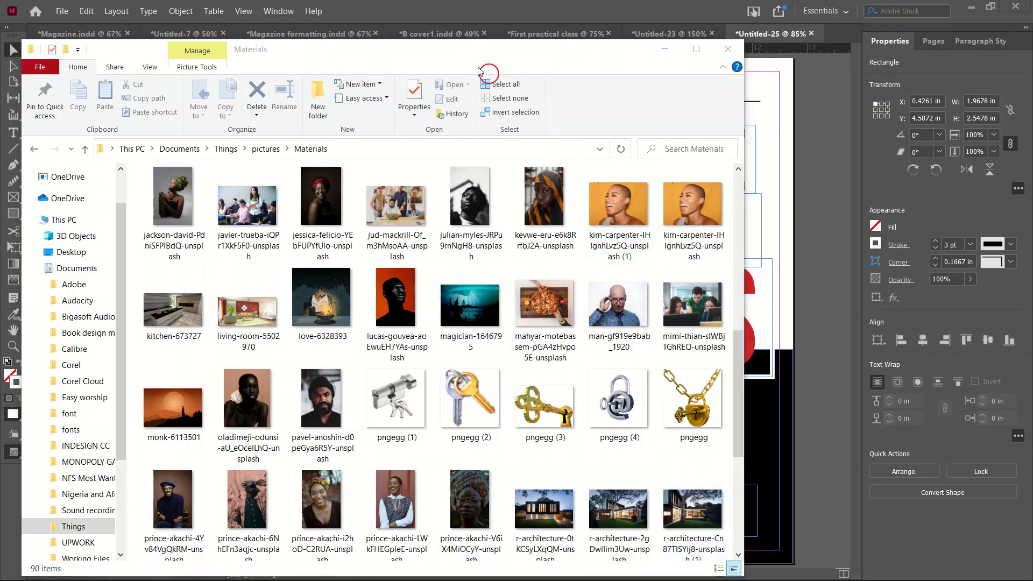
drag(433, 51, 625, 25)
scroll(608, 331, down, 5)
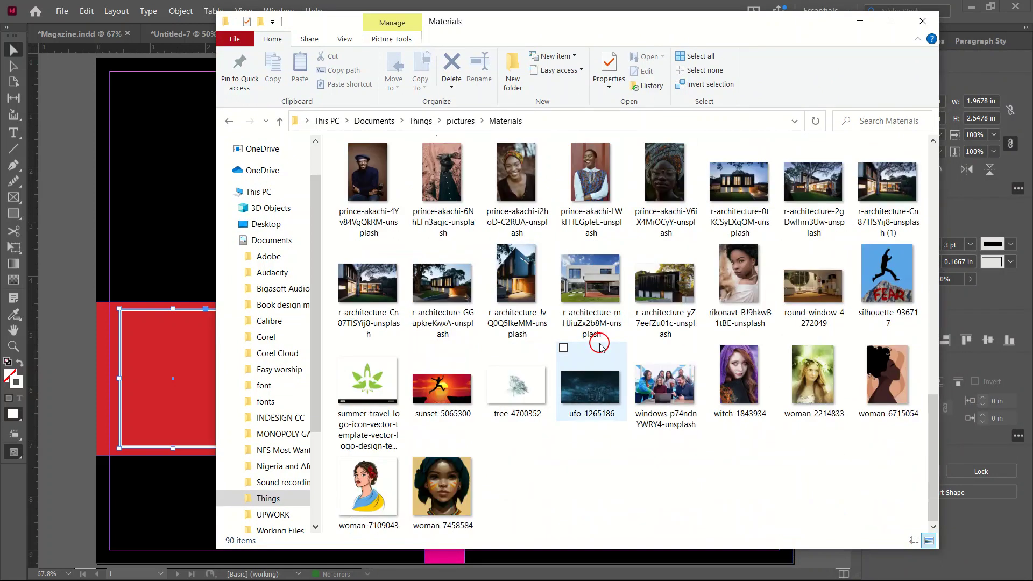
scroll(596, 358, up, 6)
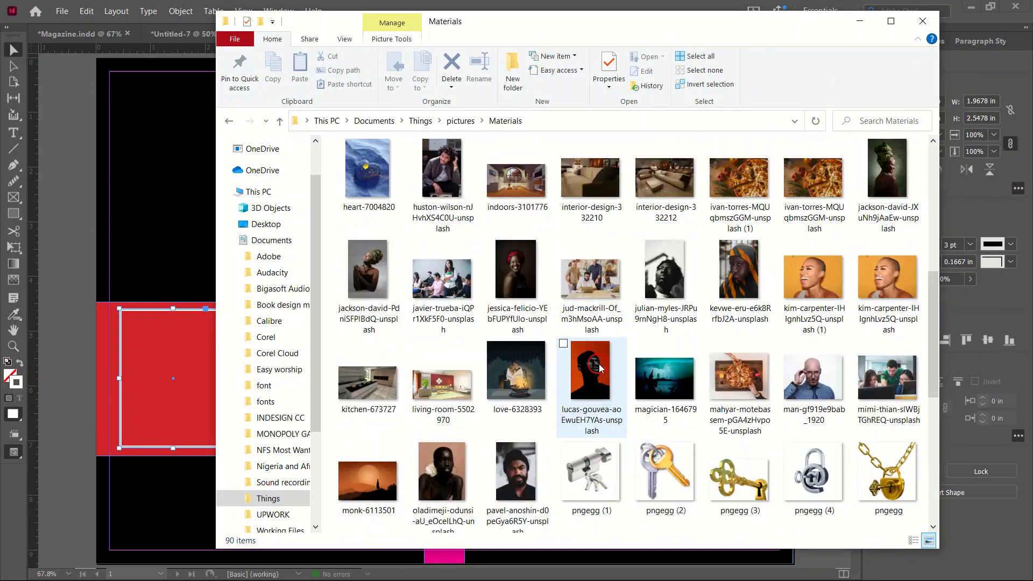
scroll(602, 366, down, 5)
click(520, 156)
drag(513, 168, 171, 364)
click(541, 174)
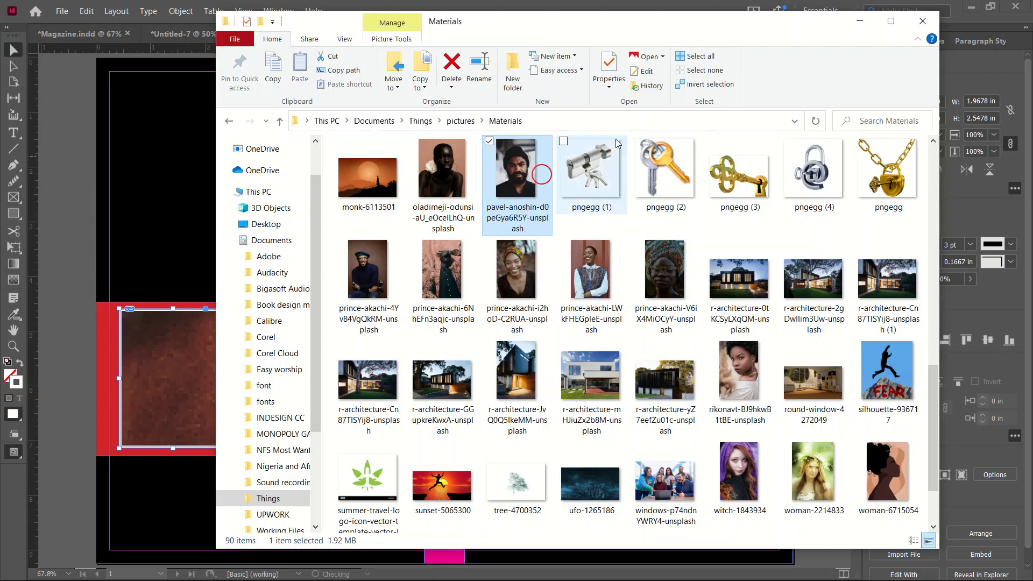
click(859, 22)
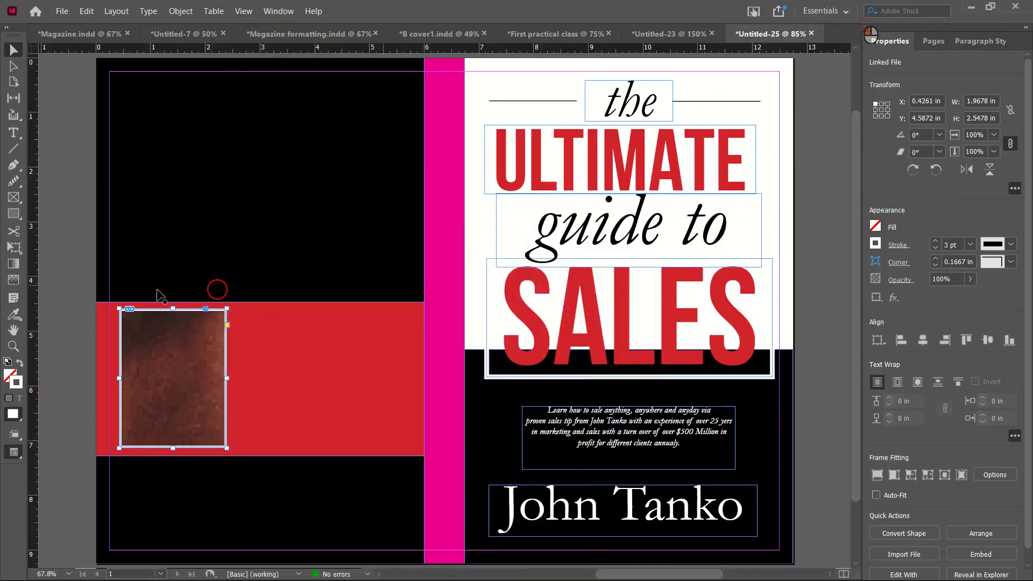
- Fit the portrait inside its frame with Fill Frame Proportionally and deselect it
click(13, 50)
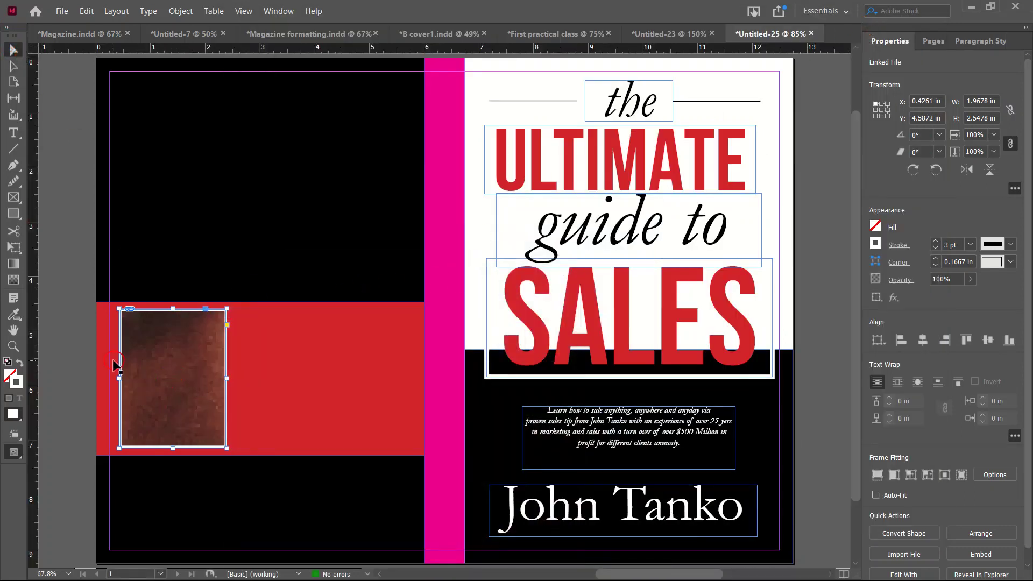
click(193, 339)
click(185, 14)
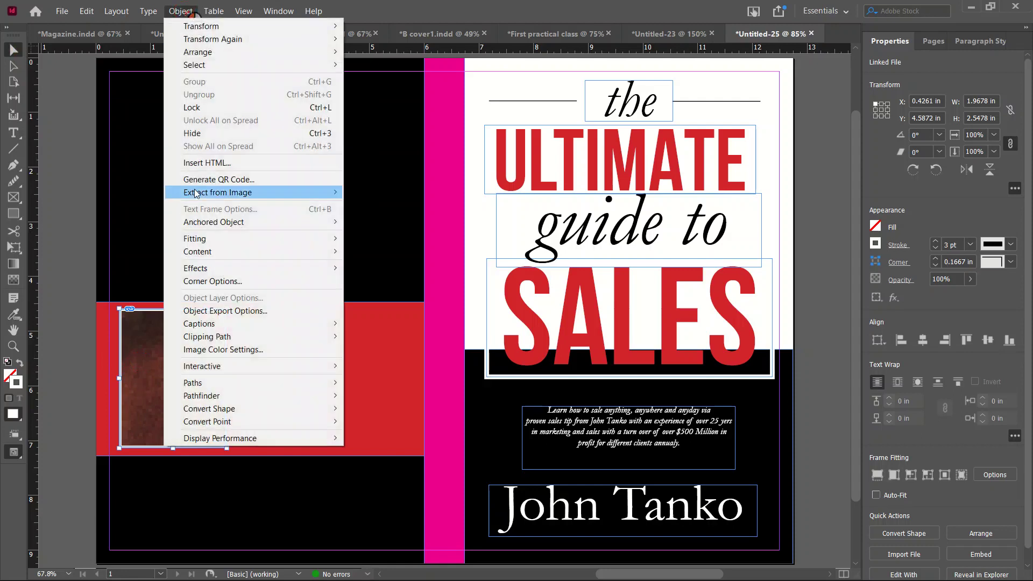
mouse_move(200, 242)
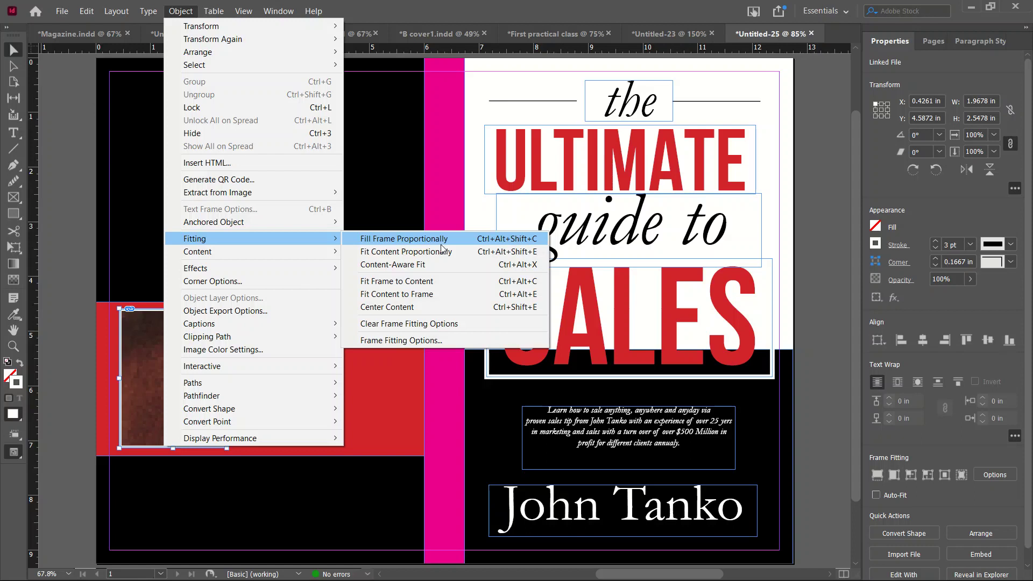
click(440, 245)
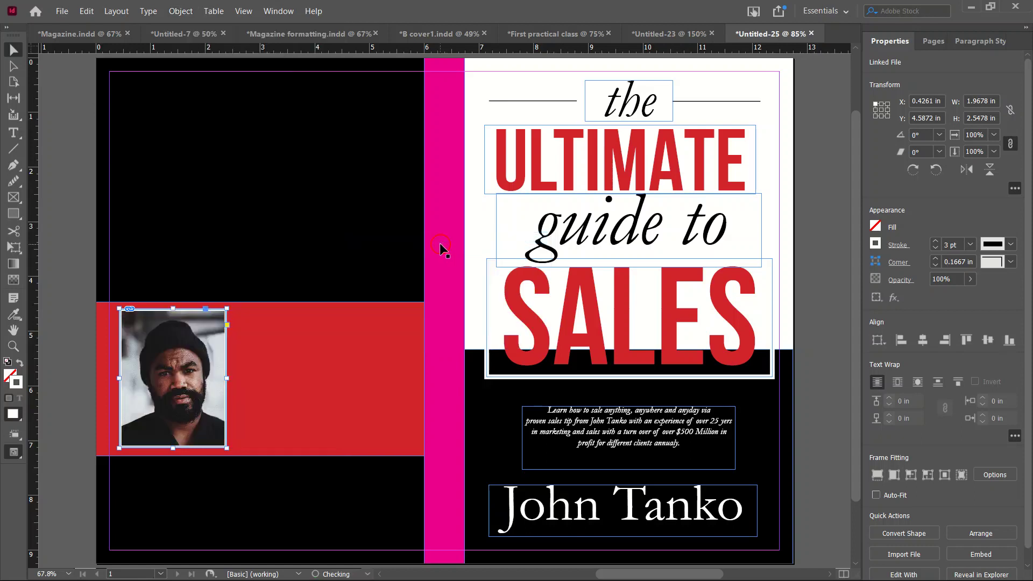
click(69, 304)
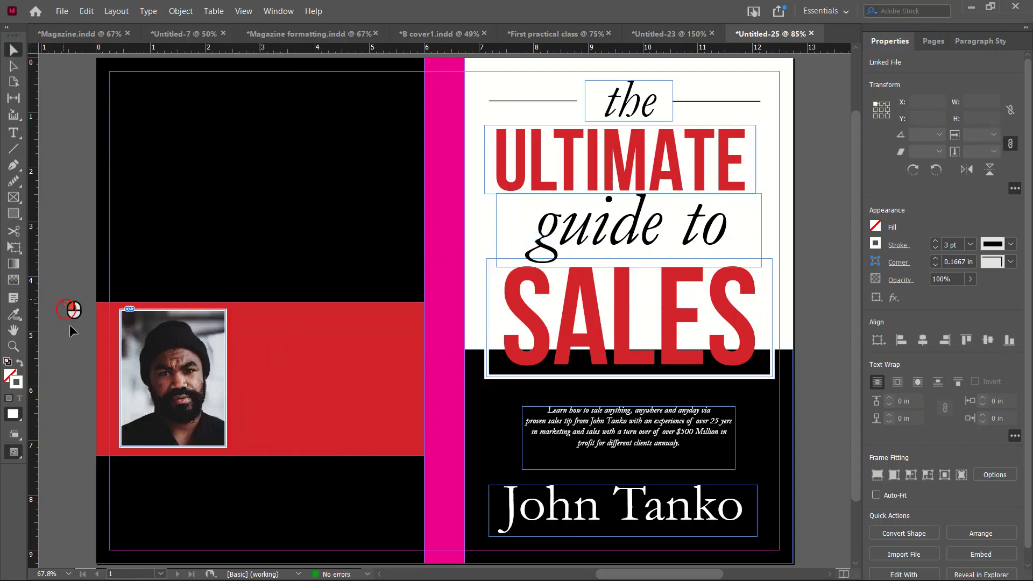
- Try Fit Content Proportionally on the framed portrait, return it to Fill Frame Proportionally, and deselect it
click(196, 341)
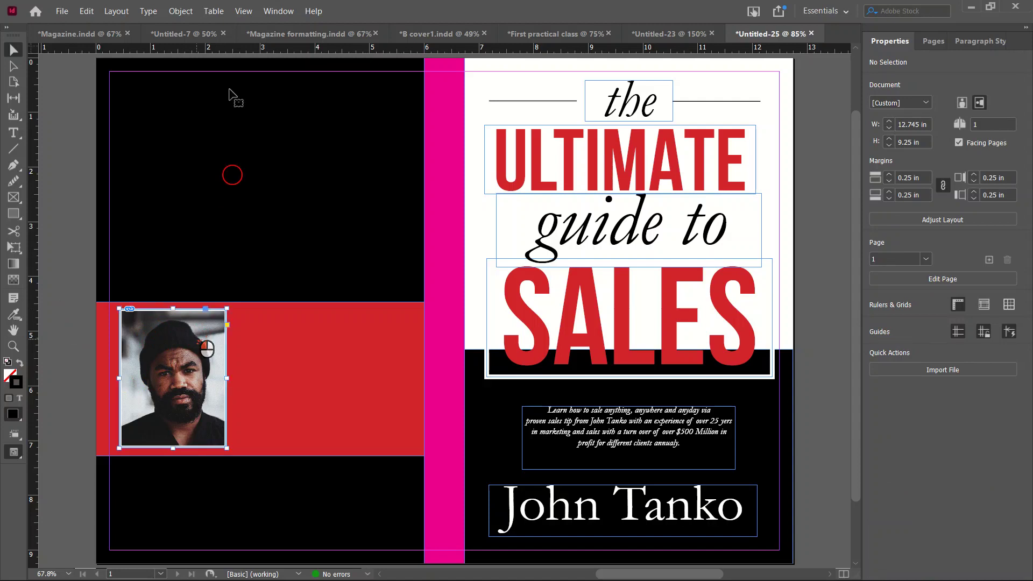
click(181, 11)
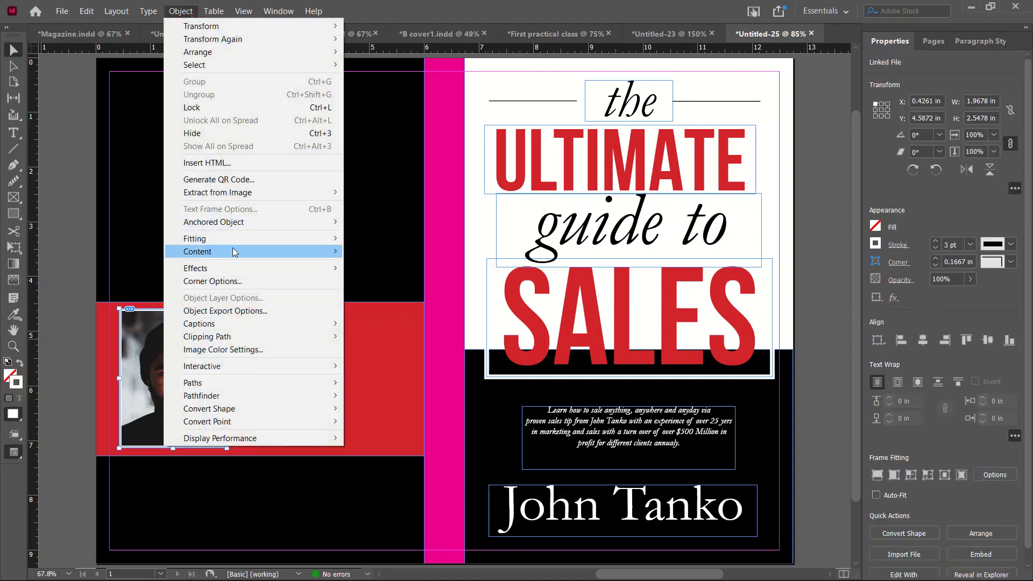
mouse_move(233, 237)
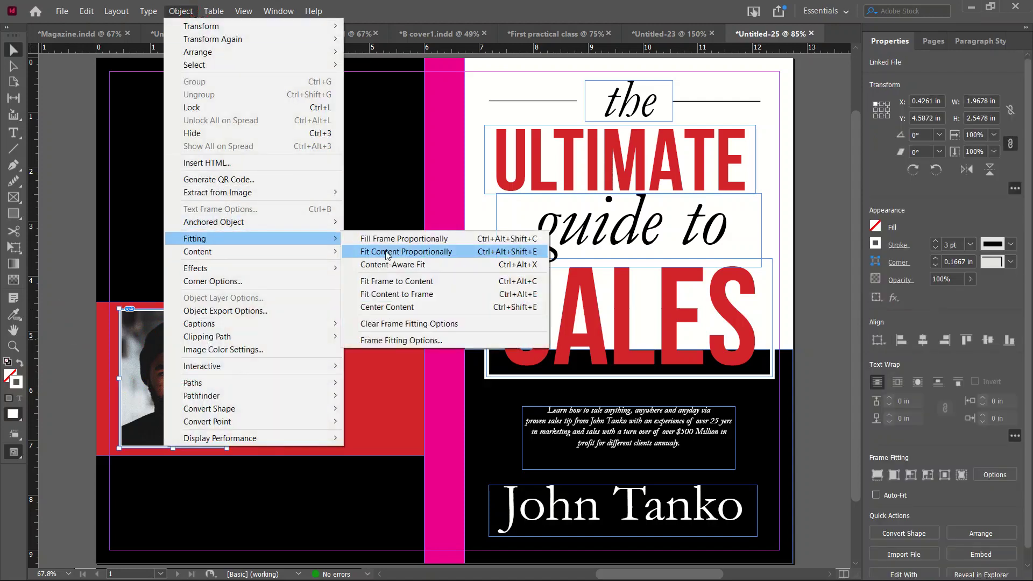
click(387, 255)
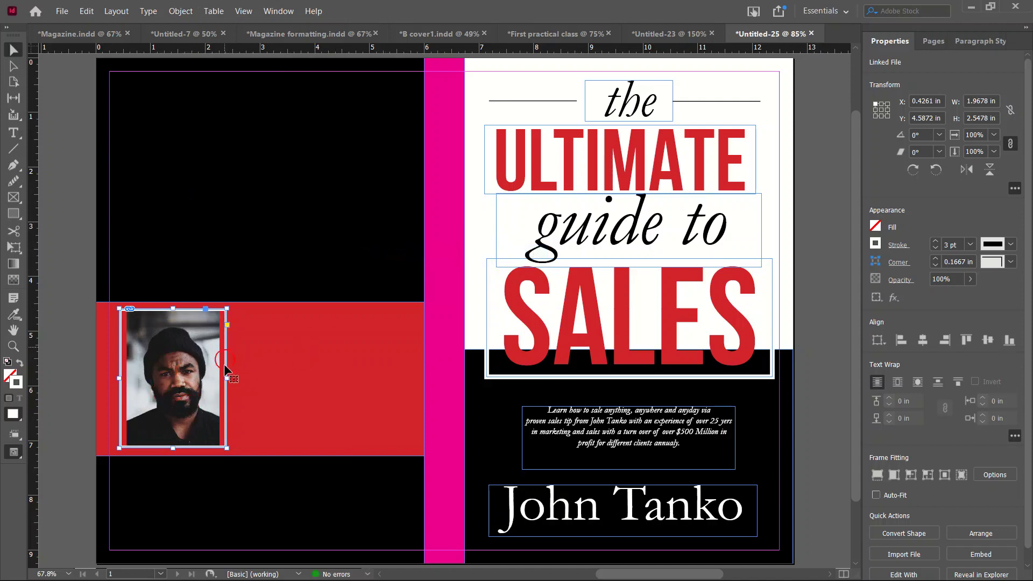
key(ctrl+alt+shift+c)
click(77, 129)
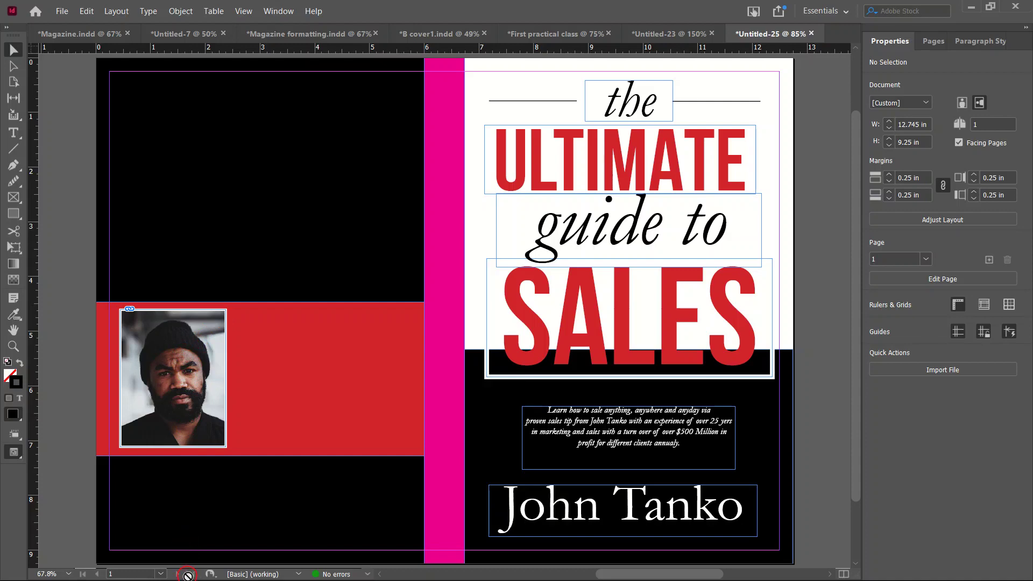
- Switch to the Lorem Ipsum Generator page in Chrome and select the first paragraph's text from "Morbi tincidunt" to its end
key(super)
click(169, 576)
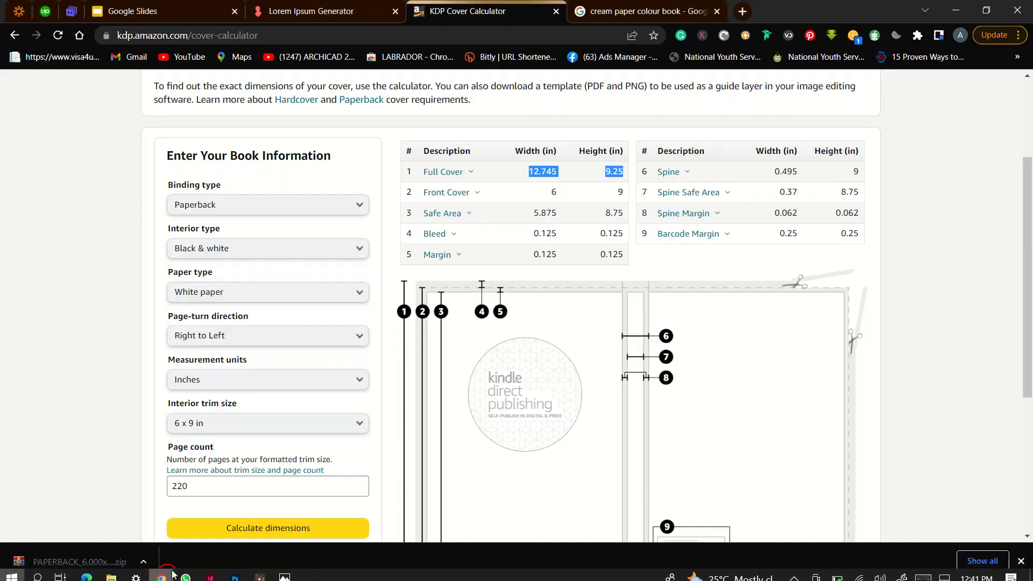
click(316, 11)
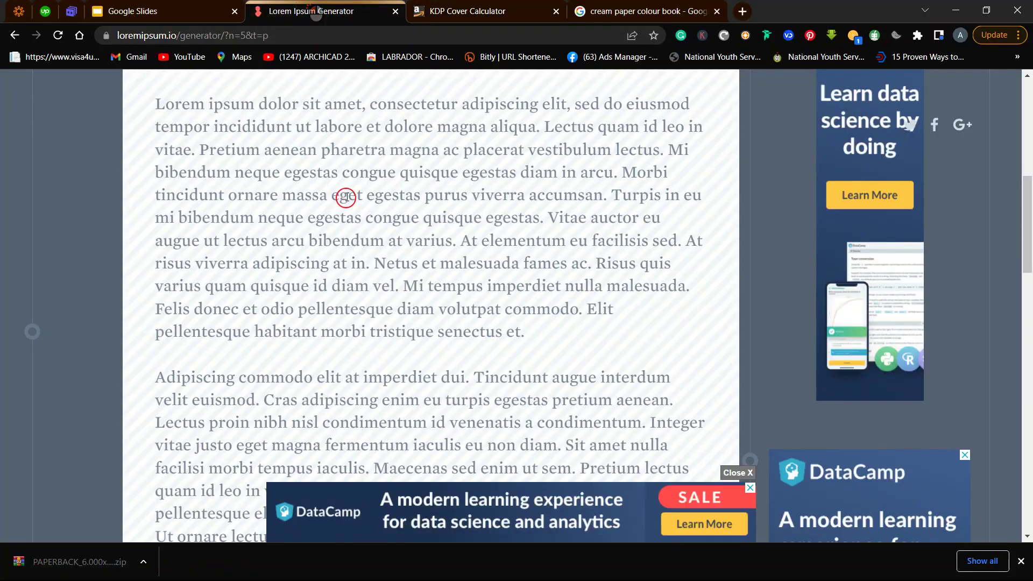
scroll(344, 194, up, 3)
scroll(325, 247, down, 3)
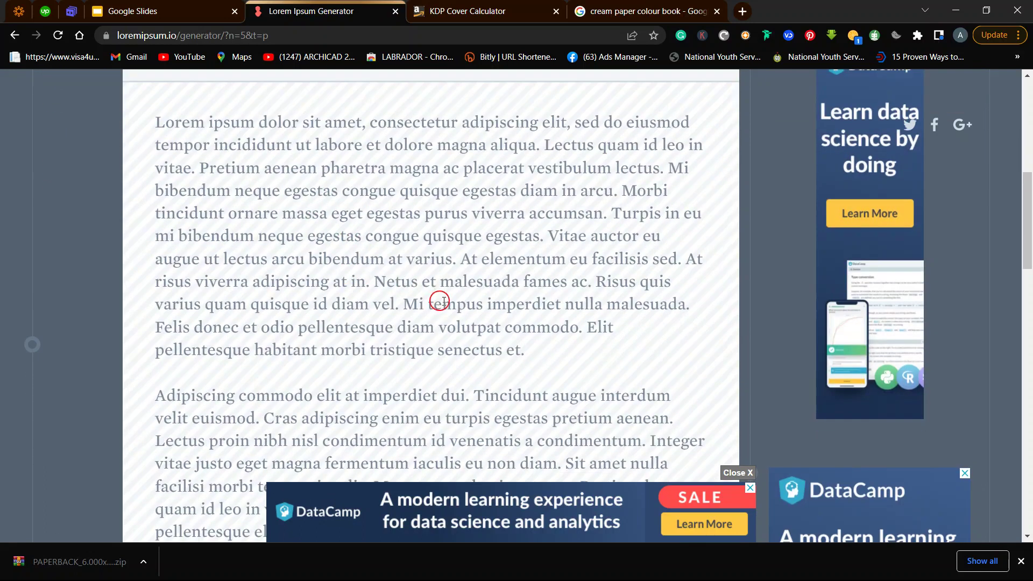
drag(532, 357, 624, 188)
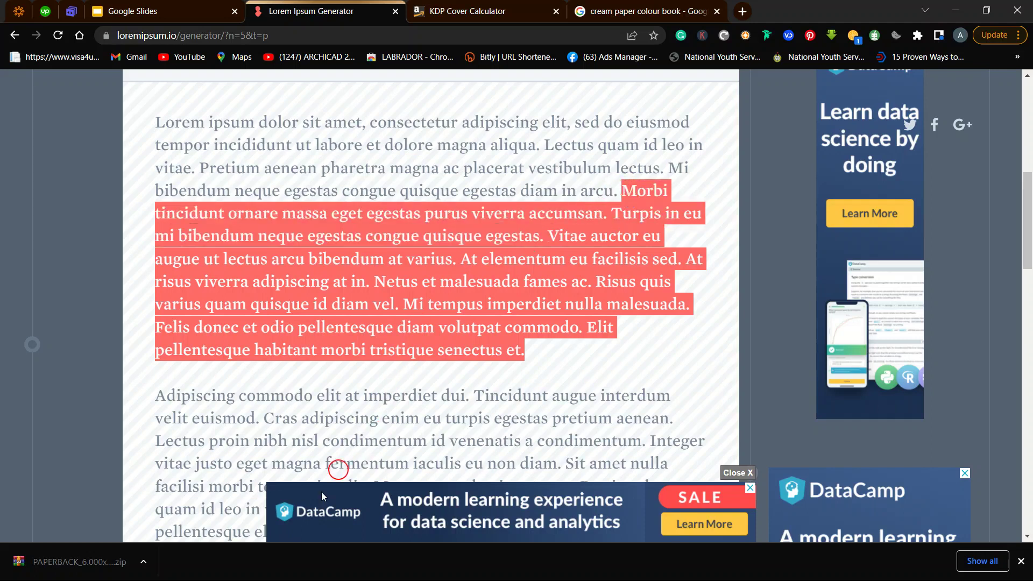
- Switch to InDesign and paste the copied Lorem Ipsum paragraph into a 3.28 by 2.51 in text frame beside the author photo
key(super)
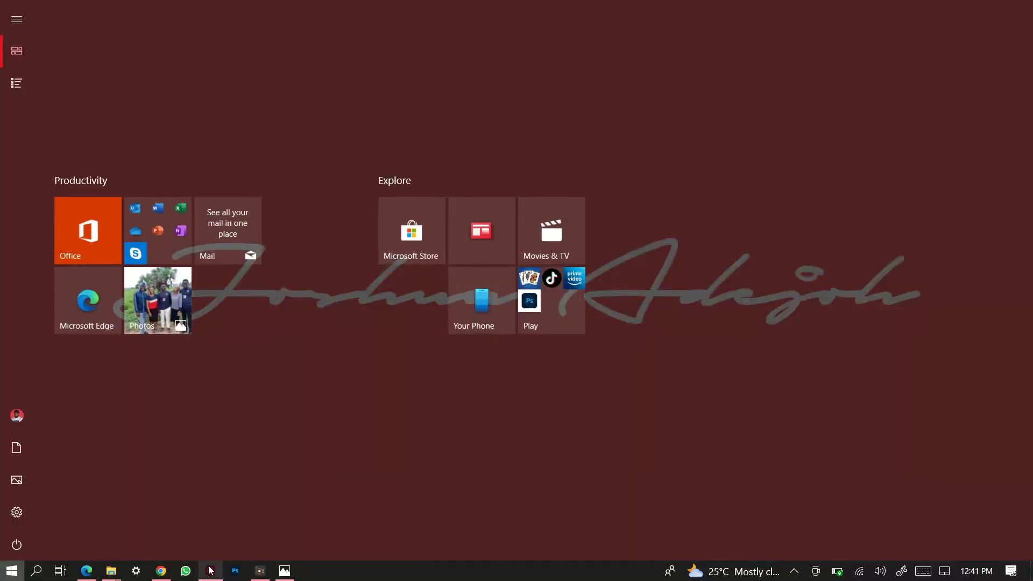
click(210, 570)
click(372, 283)
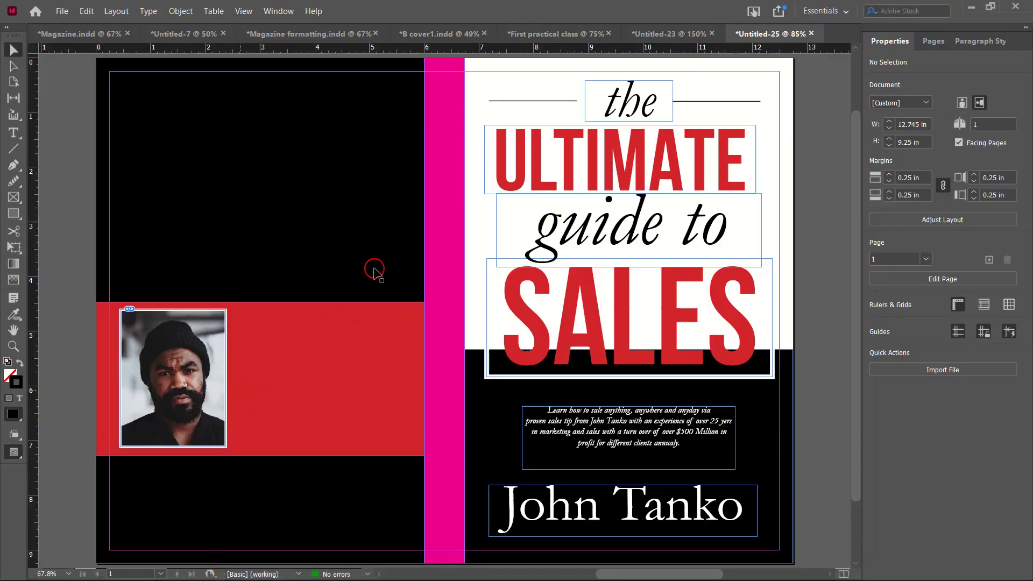
key(ctrl+v)
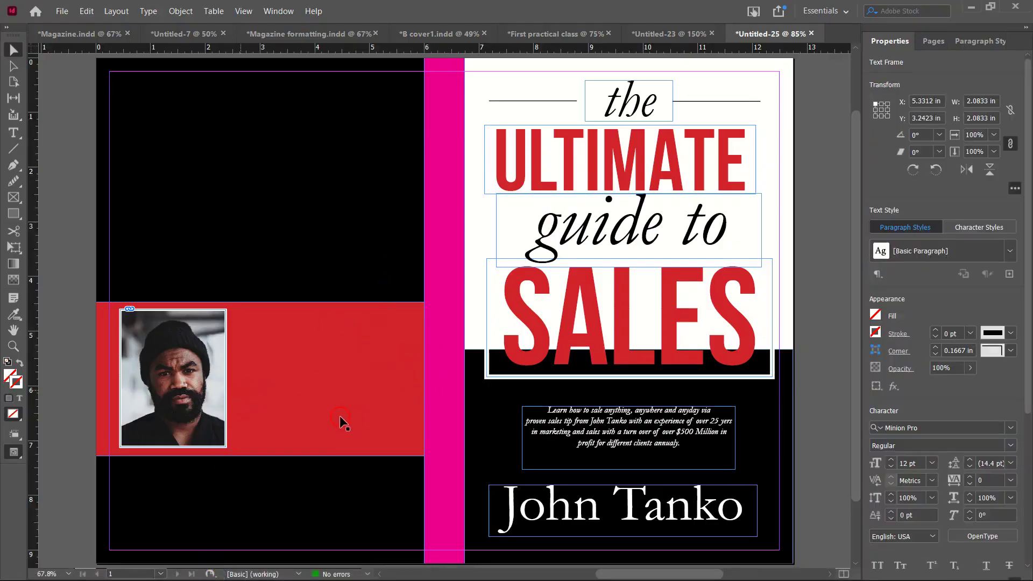
drag(443, 273, 411, 384)
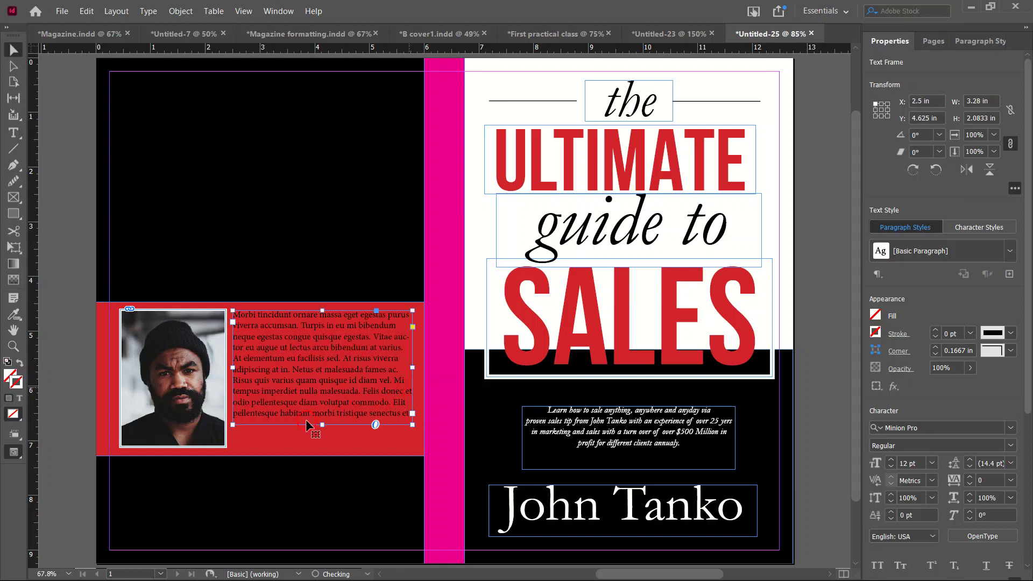
drag(323, 425, 323, 448)
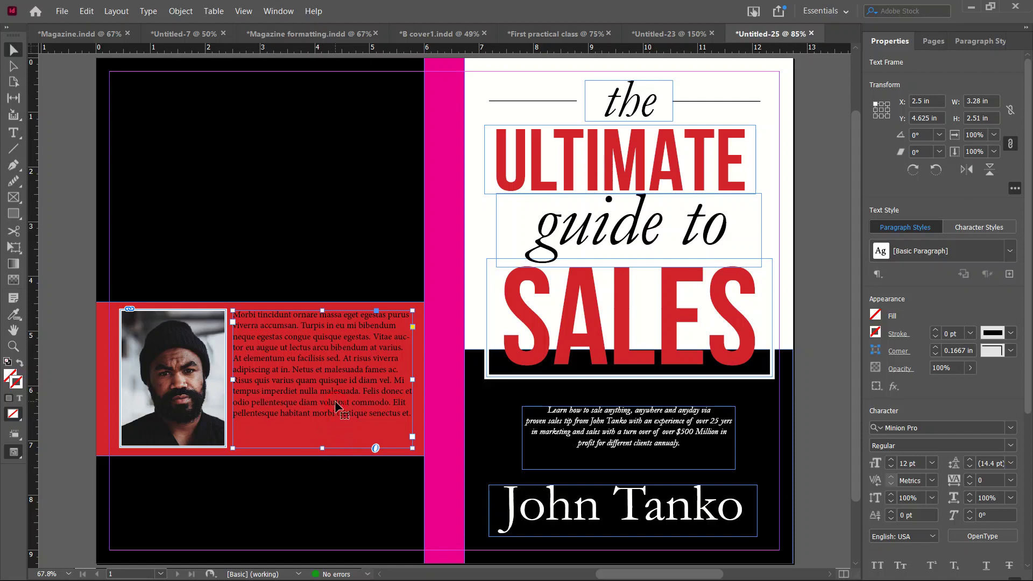
- Fill all the pasted text beside the author photo with the [Paper] swatch
double_click(361, 406)
key(ctrl+a)
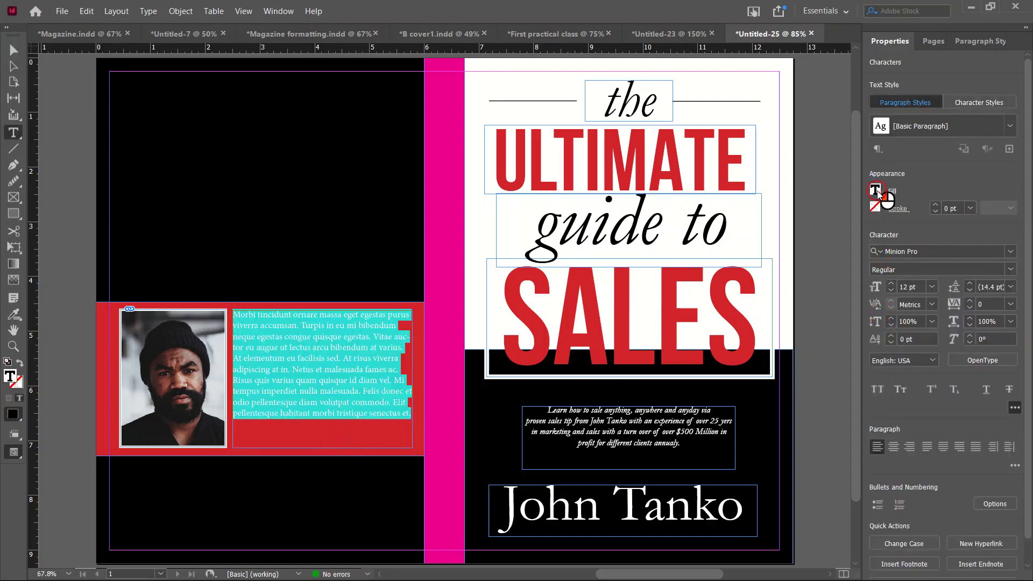
click(875, 190)
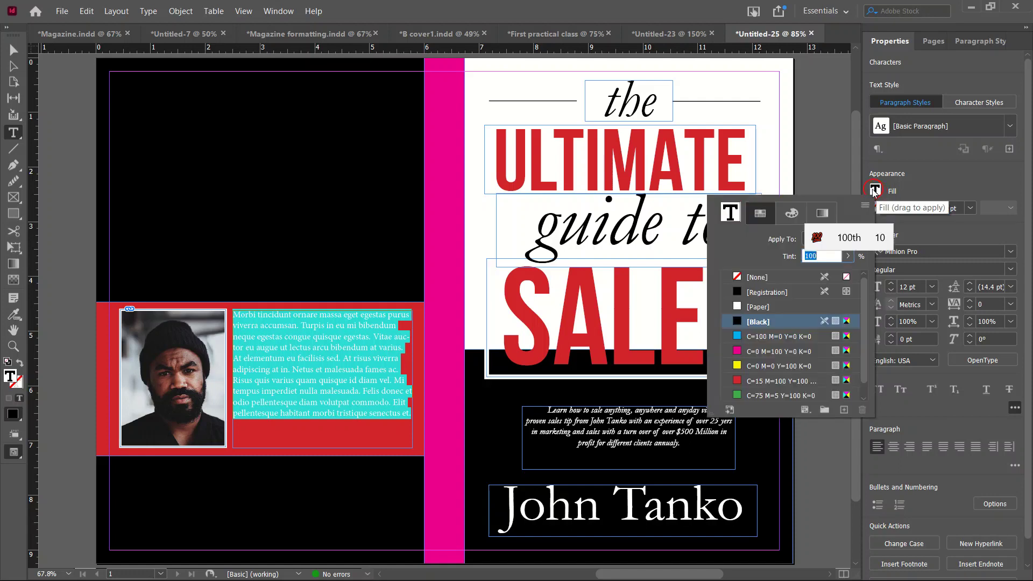
click(773, 307)
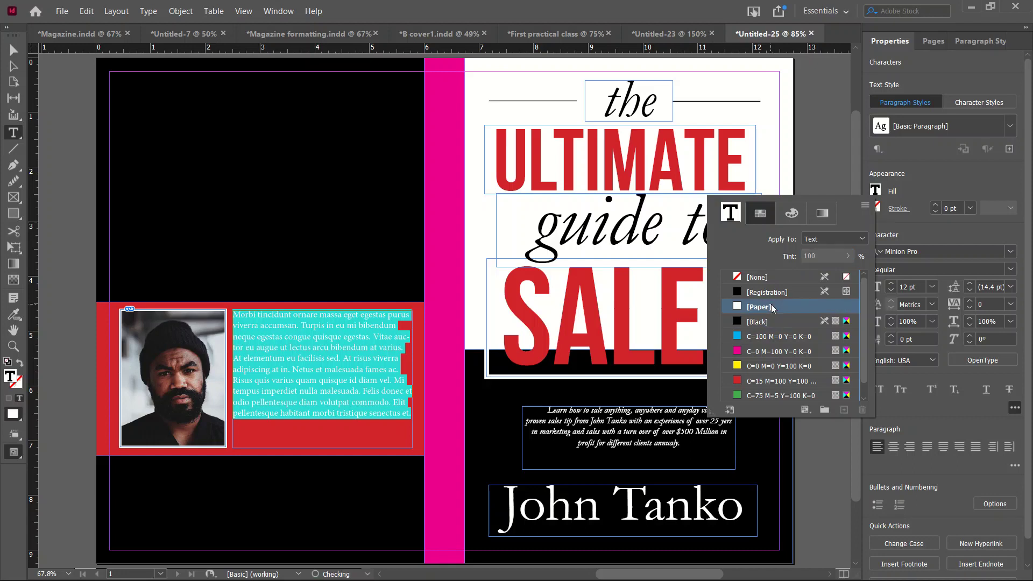
- Set the font of the selected author text to Garamond Regular
click(903, 252)
mouse_move(904, 251)
mouse_down()
mouse_move(874, 254)
mouse_move(884, 253)
mouse_up()
text(g)
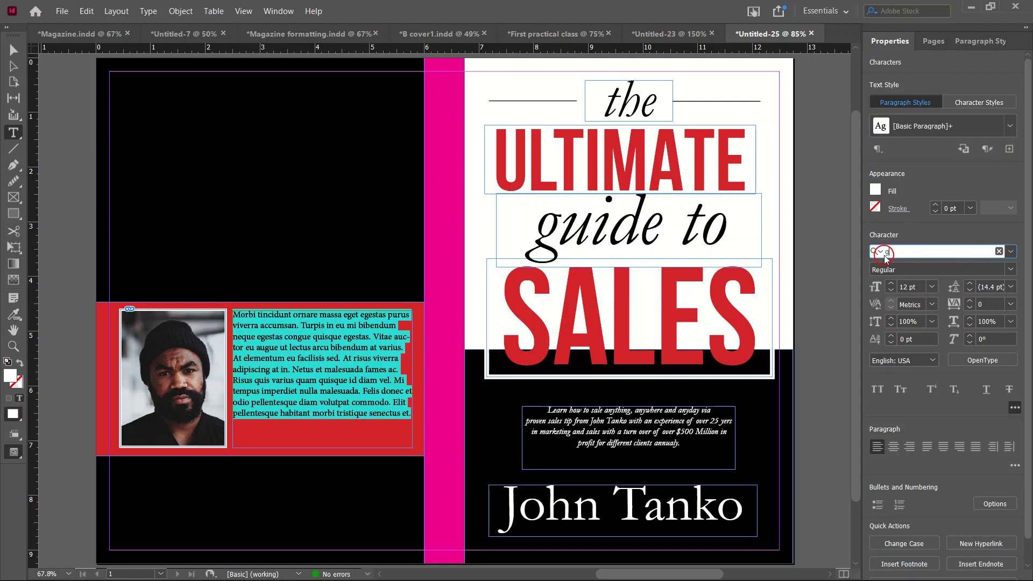
text(ar)
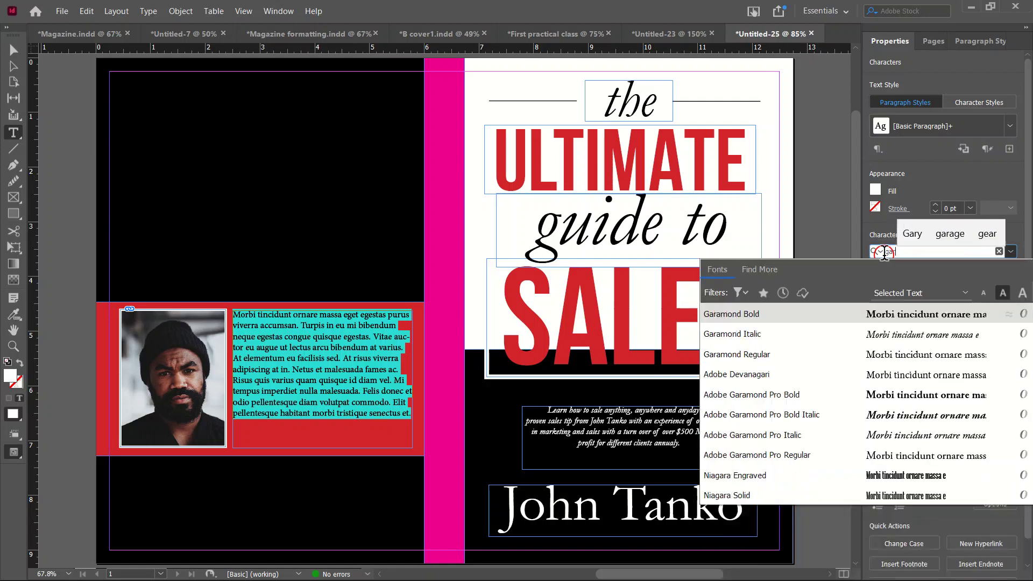
key(Return)
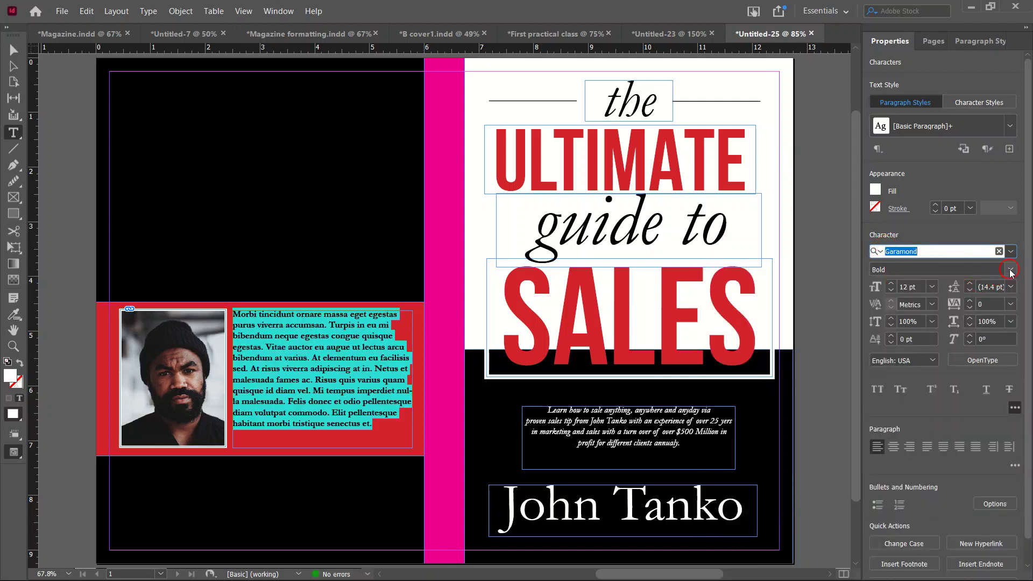
click(1010, 270)
click(943, 290)
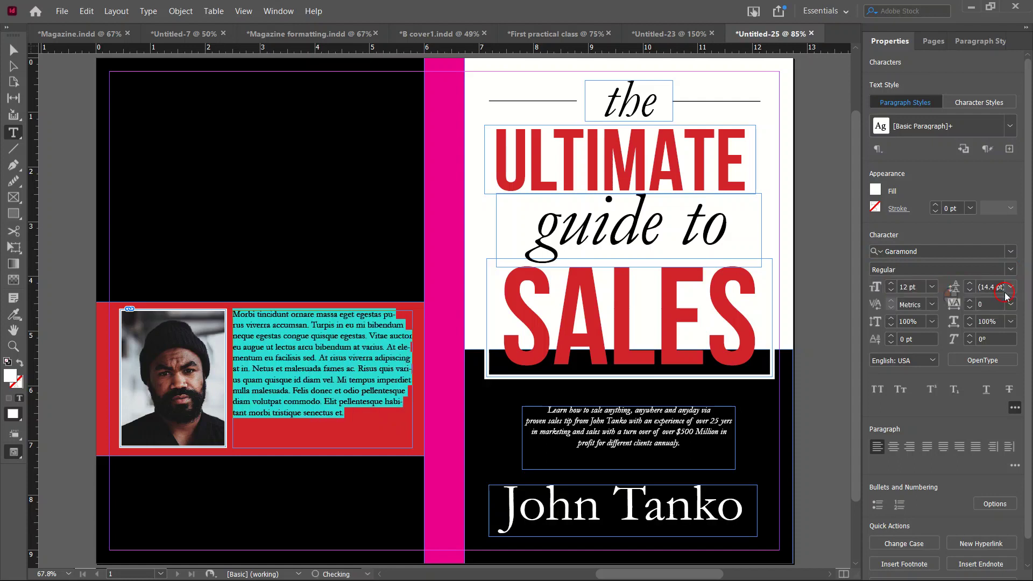
- Set the author text's leading to 17 pt, justify it with the last line aligned left, and deselect the frame
click(970, 284)
click(969, 284)
click(969, 284)
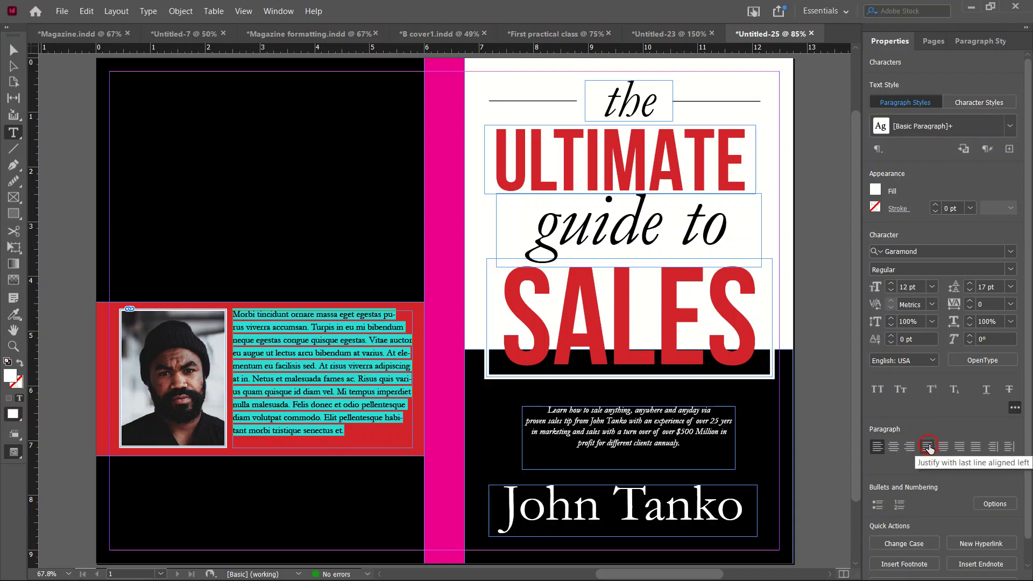
click(927, 446)
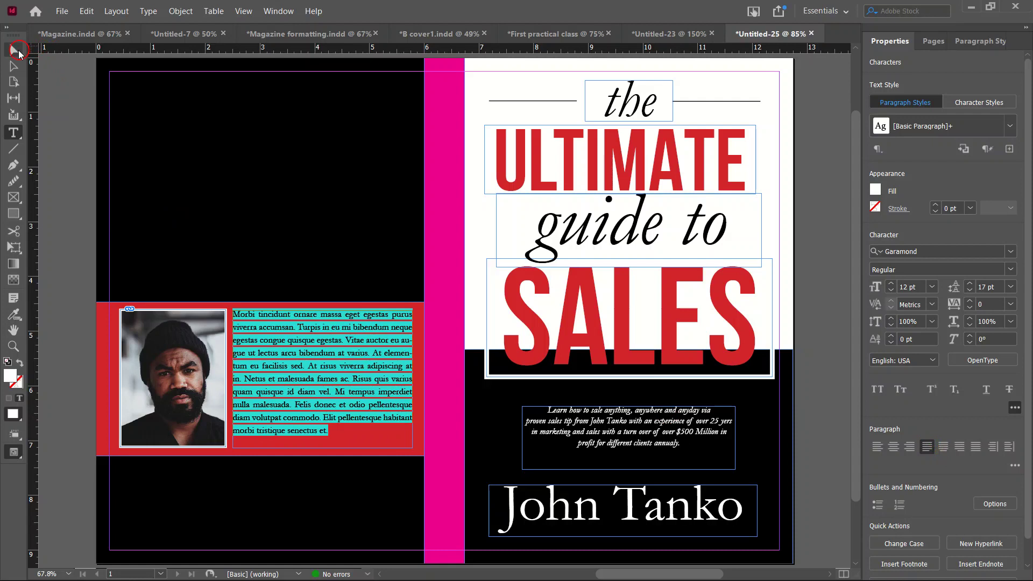
click(14, 50)
click(323, 446)
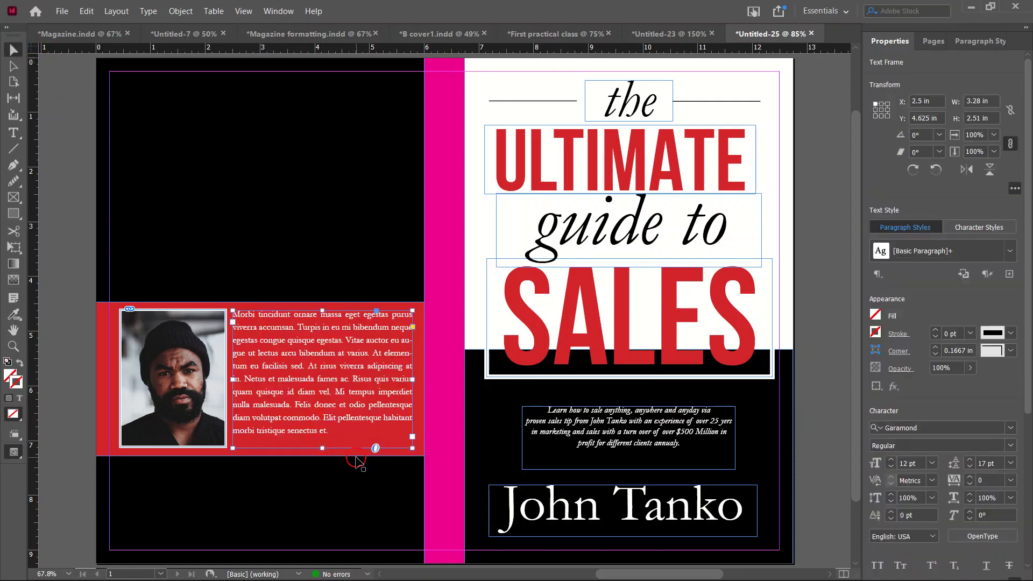
click(60, 356)
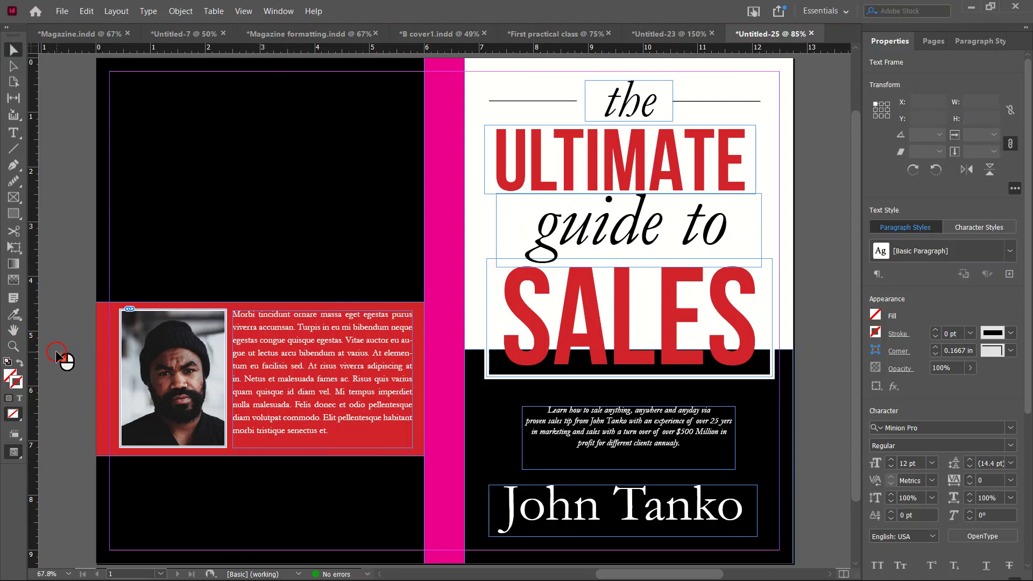
- Switch to preview mode and examine the line breaks and spacing of the author text on the back cover
key(w)
scroll(115, 461, down, 1)
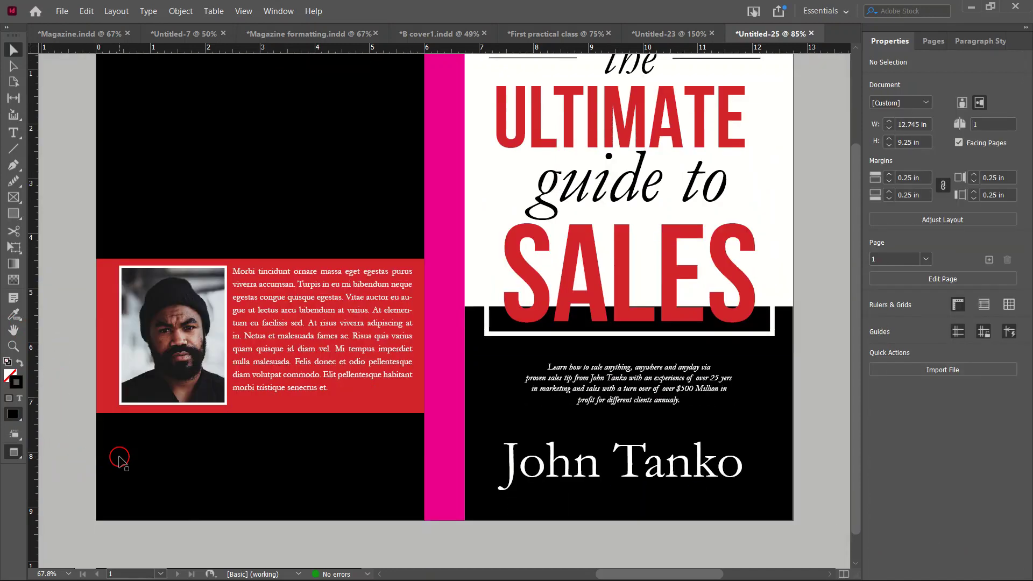
scroll(156, 385, up, 1)
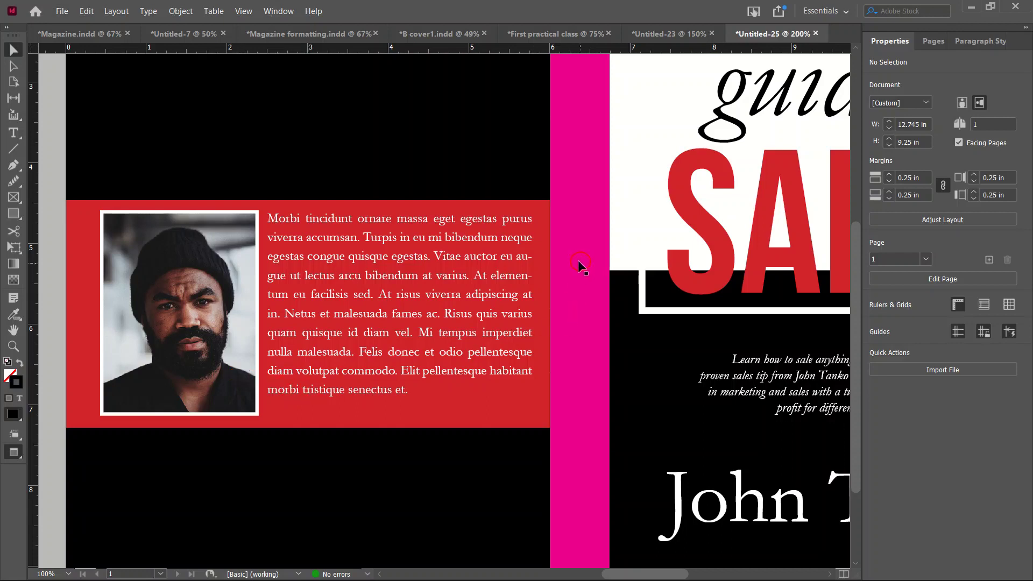
scroll(580, 261, up, 1)
scroll(437, 255, down, 3)
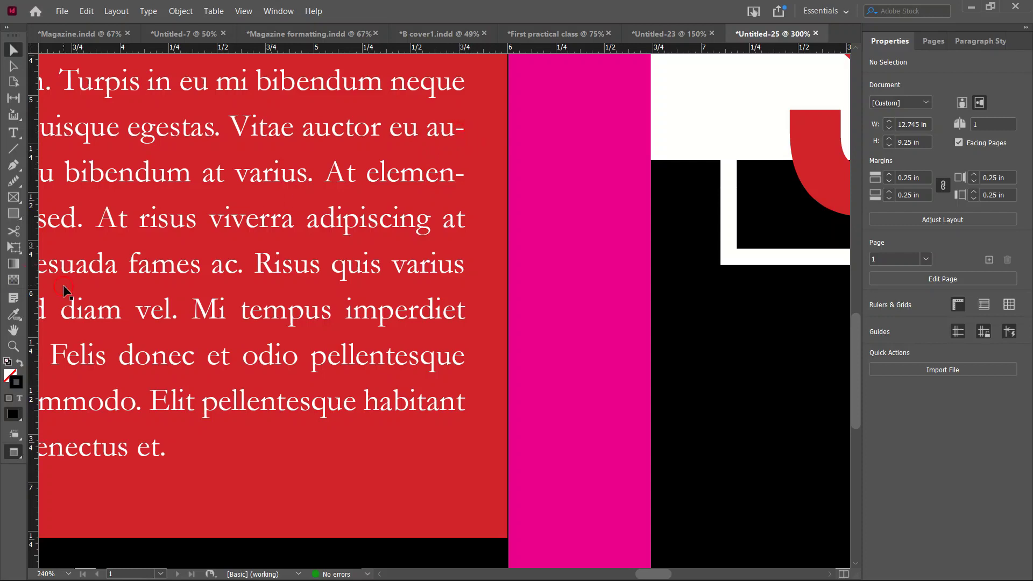
key(ctrl+0)
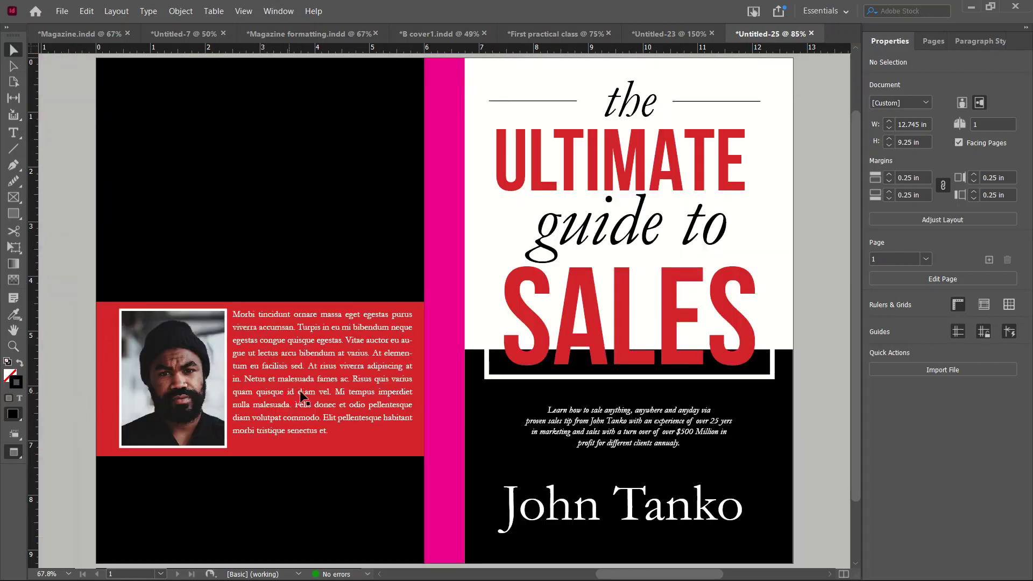
scroll(283, 395, up, 2)
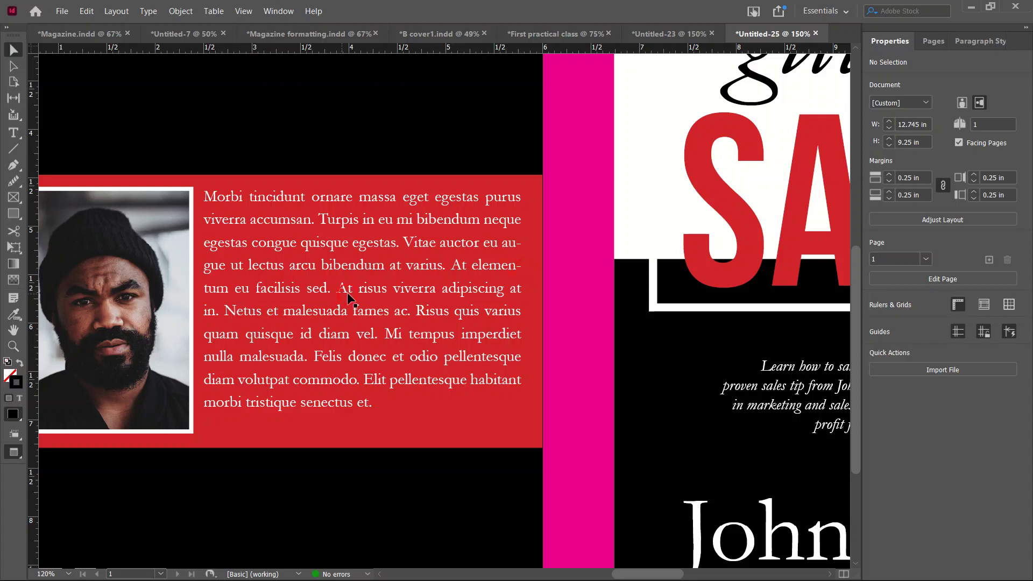
scroll(347, 292, down, 2)
scroll(332, 288, down, 1)
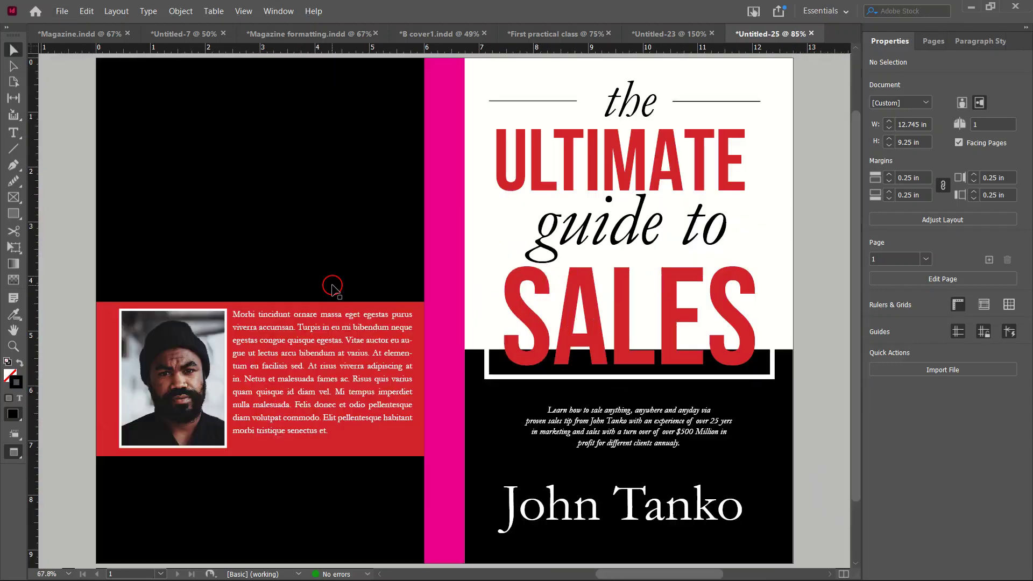
scroll(332, 288, up, 1)
- Create a new paragraph style from all the author text and name it "Authors name"
click(381, 370)
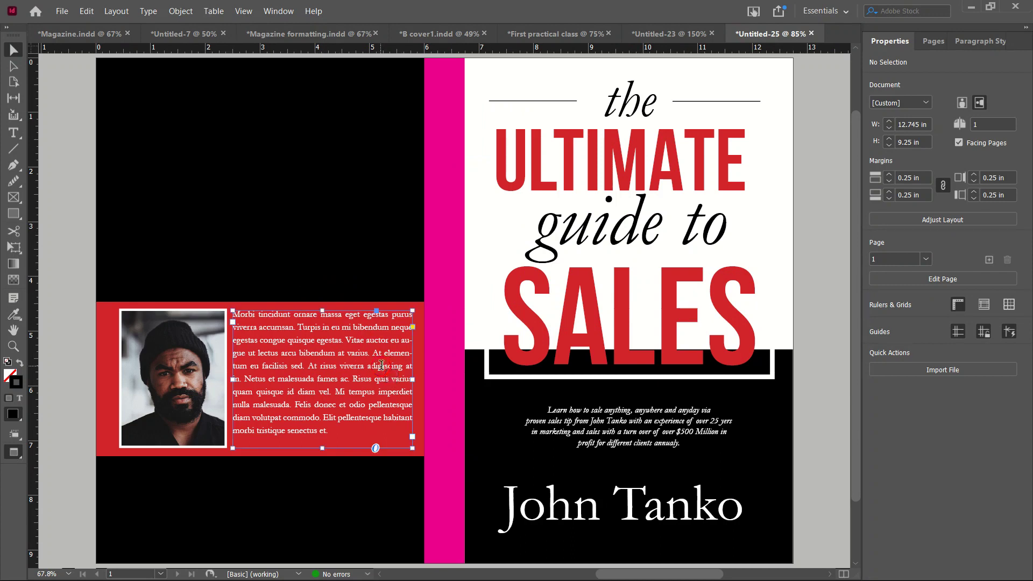
double_click(382, 370)
key(ctrl+a)
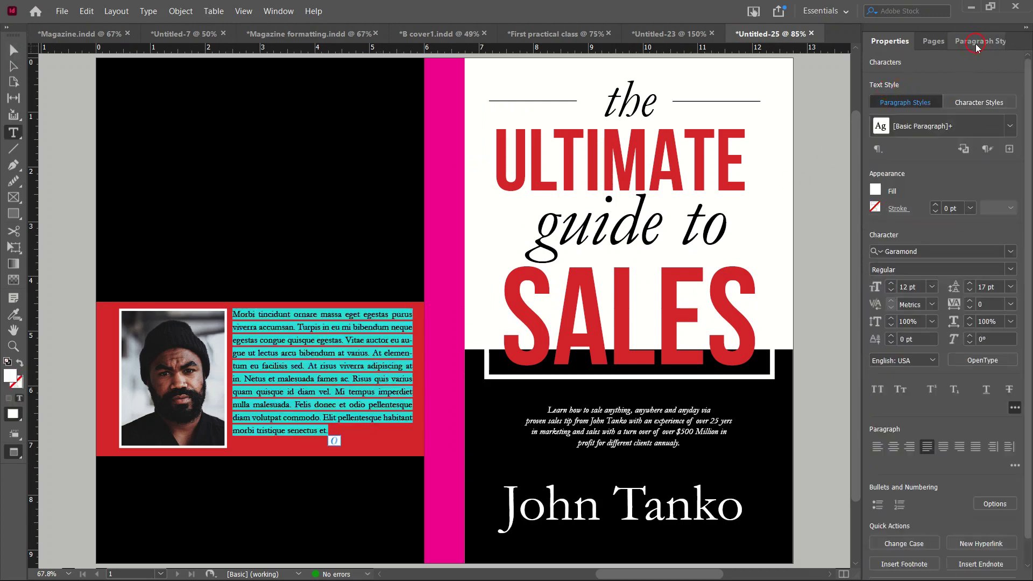
click(976, 43)
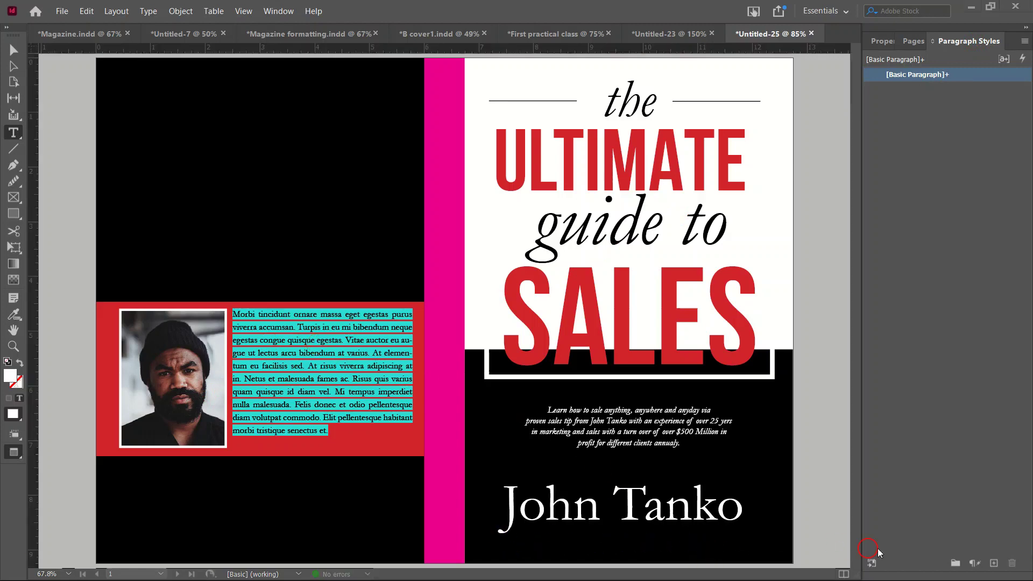
click(994, 563)
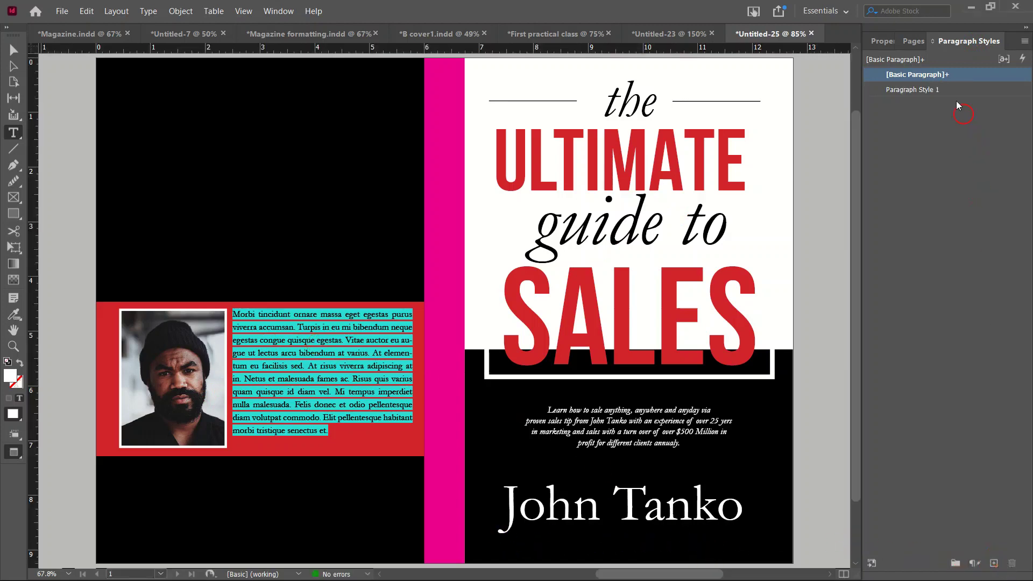
click(924, 91)
double_click(925, 92)
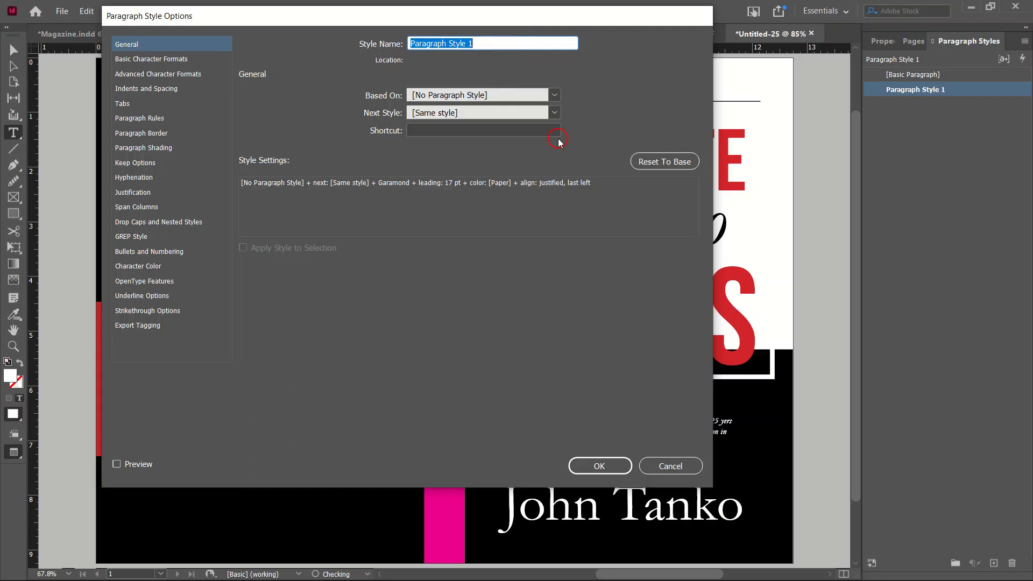
text(Authors name)
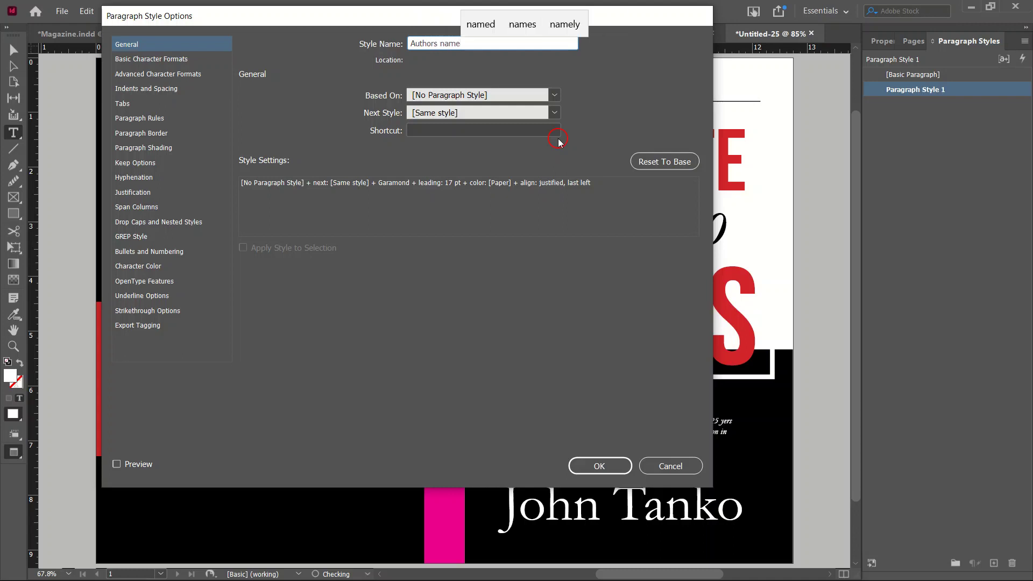
- Turn off hyphenation in the "Authors name" paragraph style and apply the change
click(134, 177)
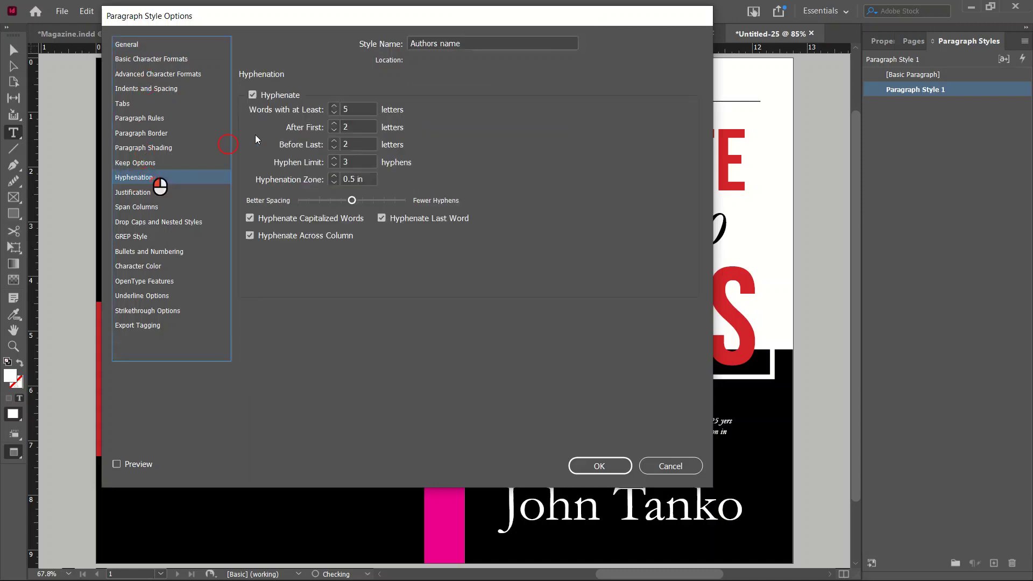
click(252, 95)
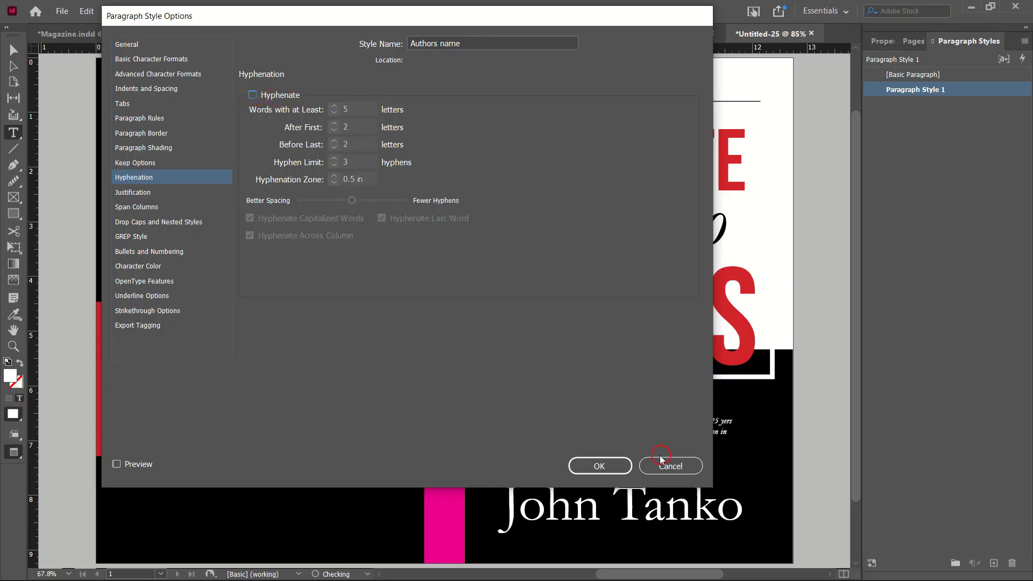
click(600, 466)
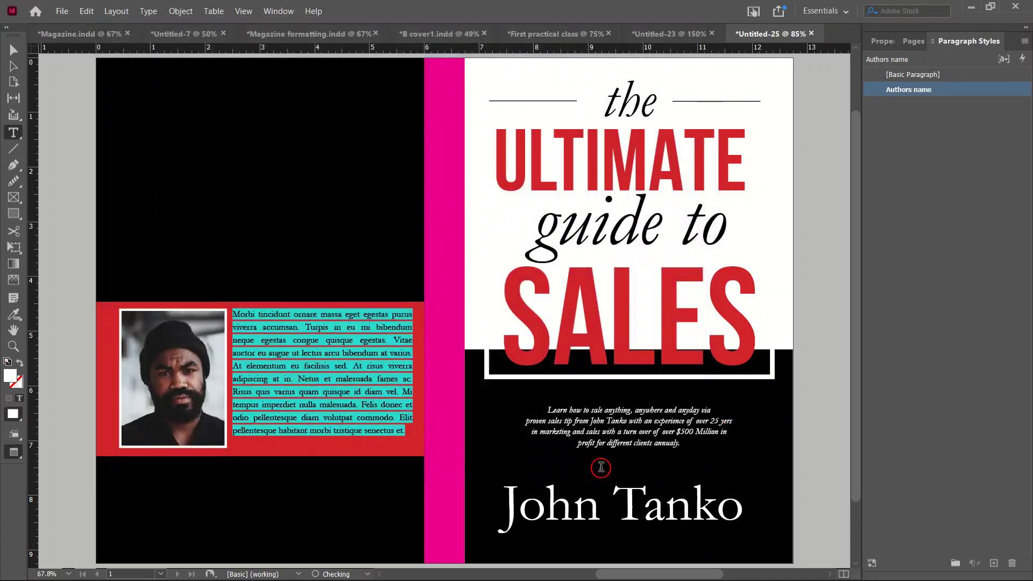
- Move the author text frame slightly down within the red band so it sits better beside the photo
scroll(201, 387, up, 1)
scroll(259, 386, up, 1)
click(347, 389)
scroll(334, 382, down, 2)
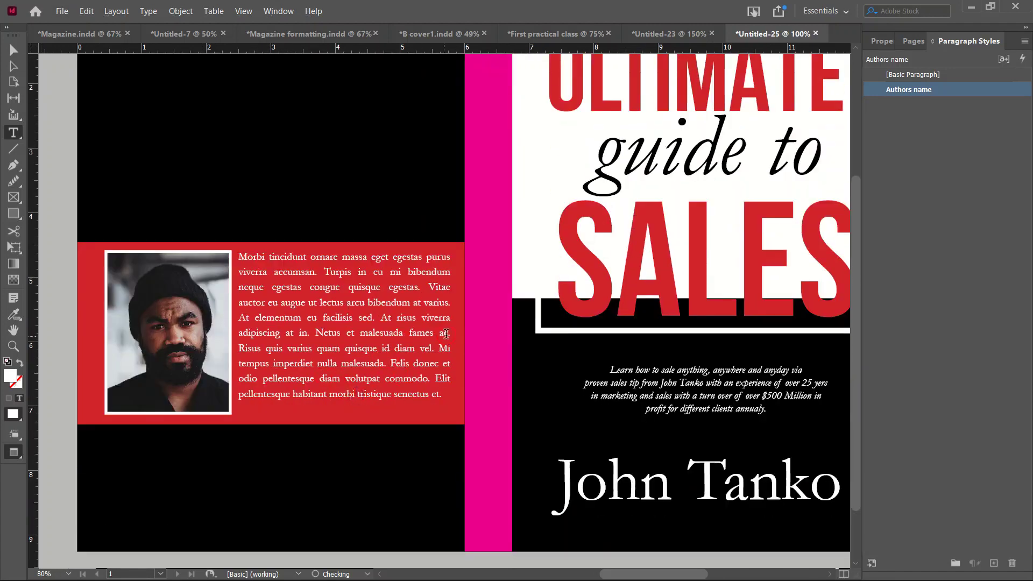
click(123, 146)
click(14, 52)
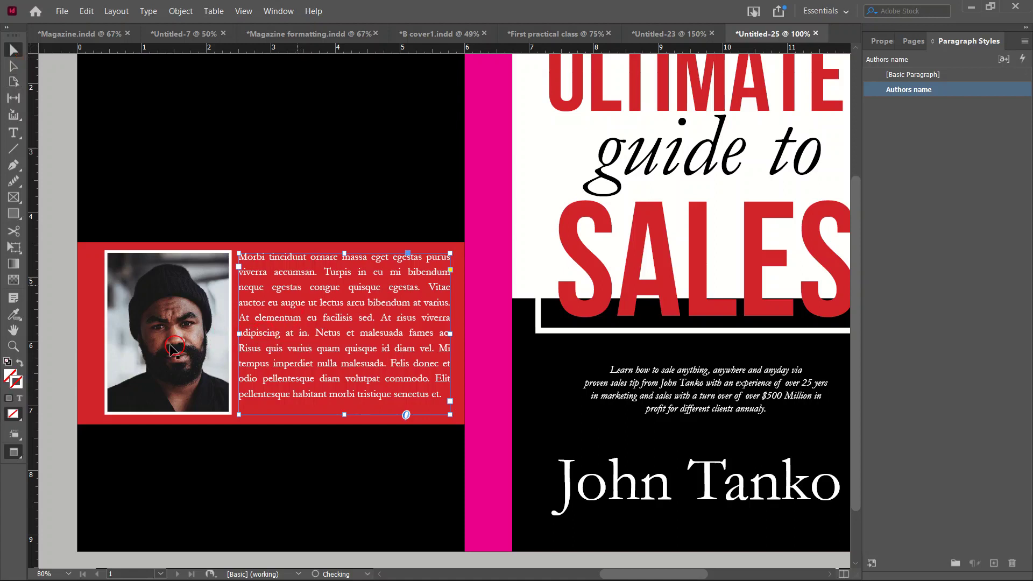
right_click(342, 322)
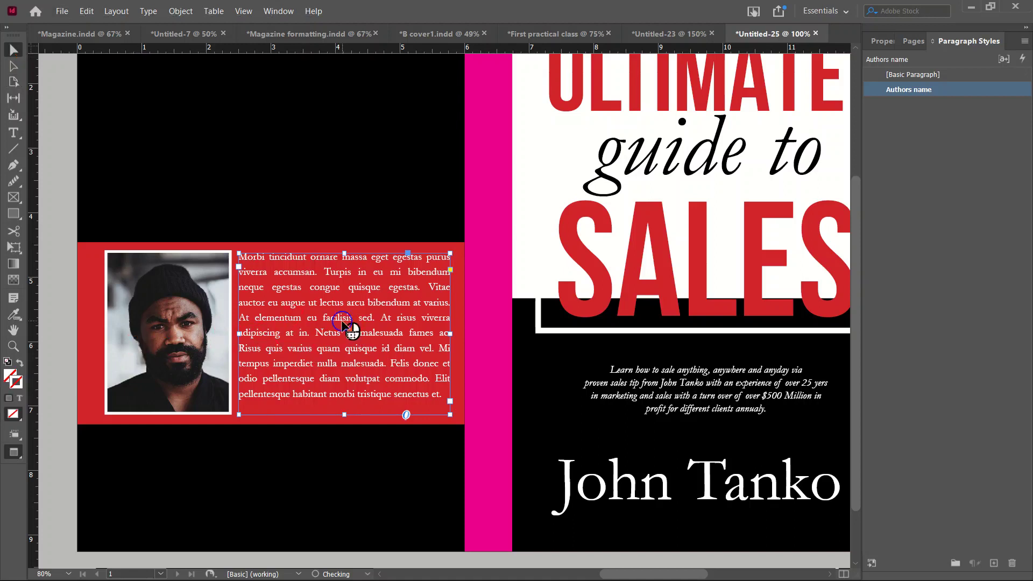
drag(342, 322, 343, 329)
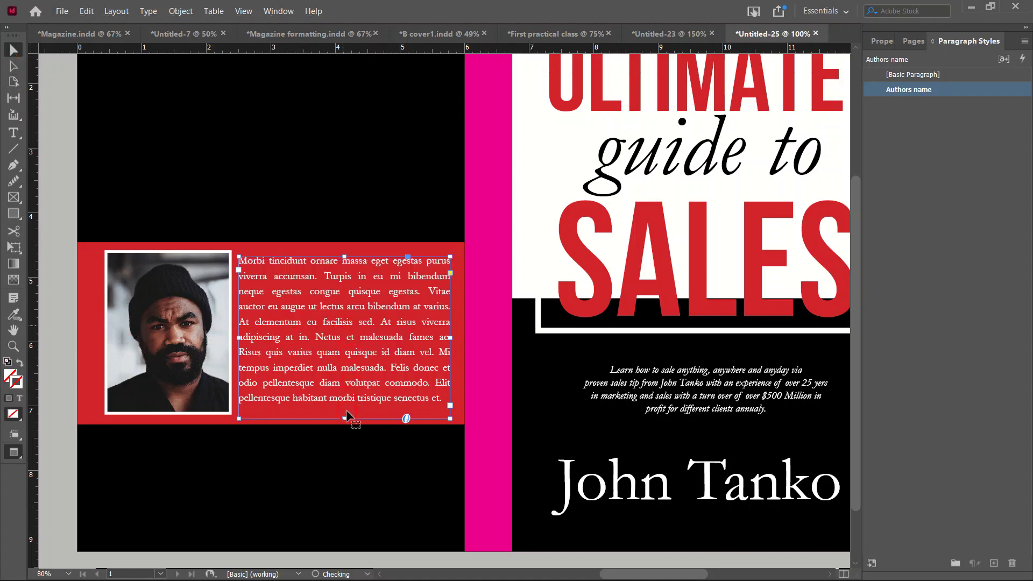
- Shorten the author text frame to fit just below its last line, deselect it and return to normal screen mode
drag(346, 414, 327, 405)
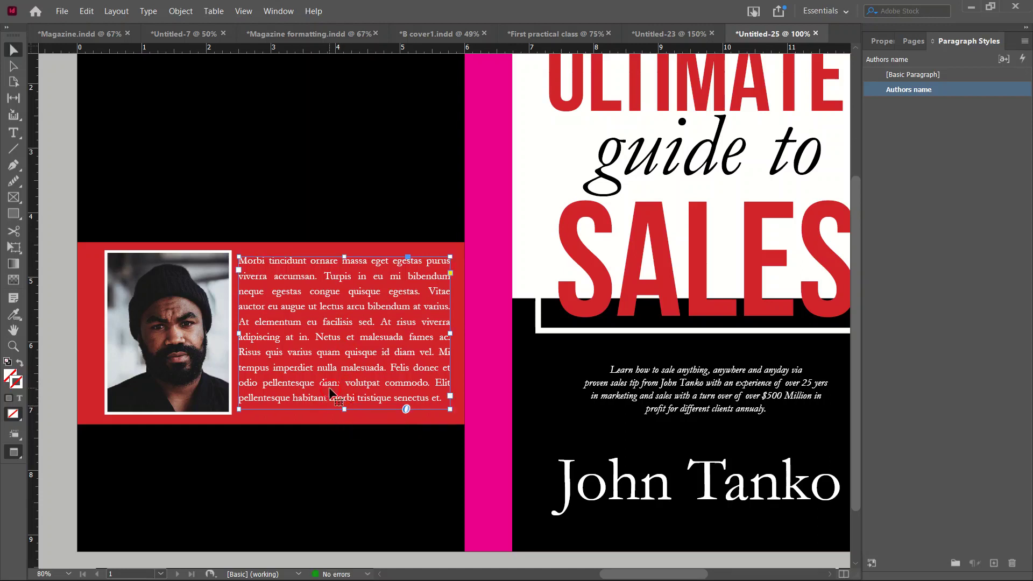
scroll(329, 393, down, 2)
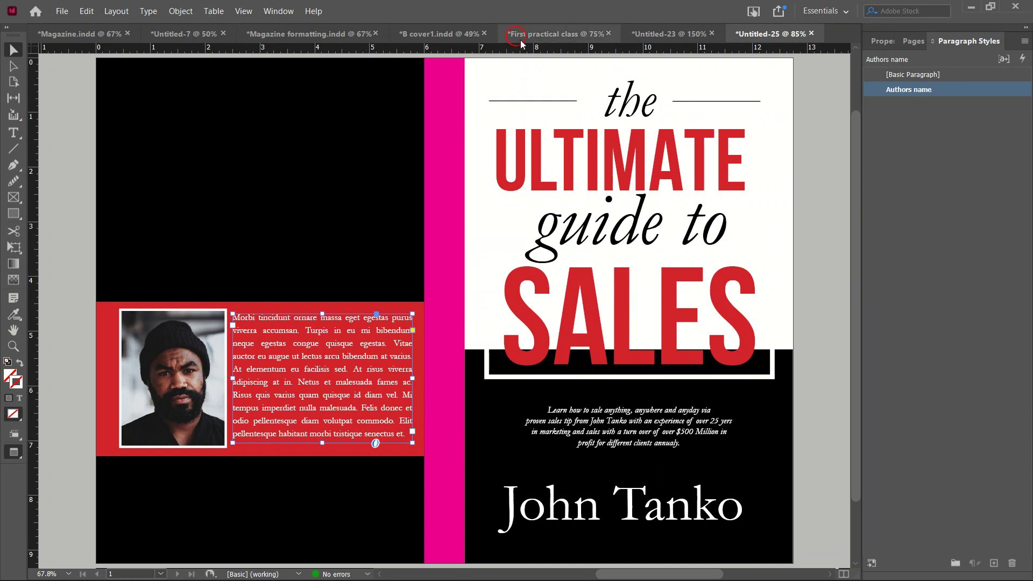
click(70, 150)
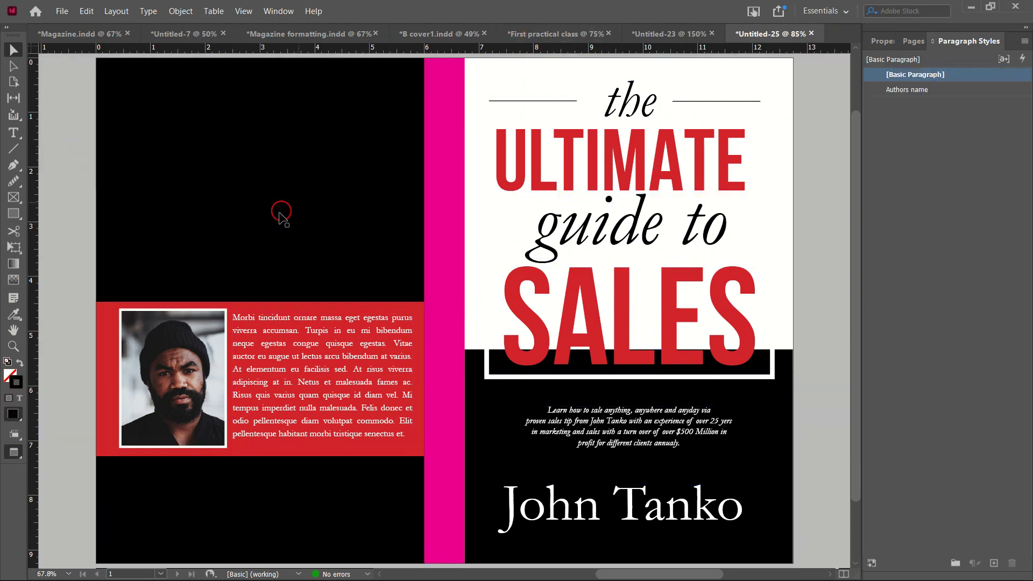
key(w)
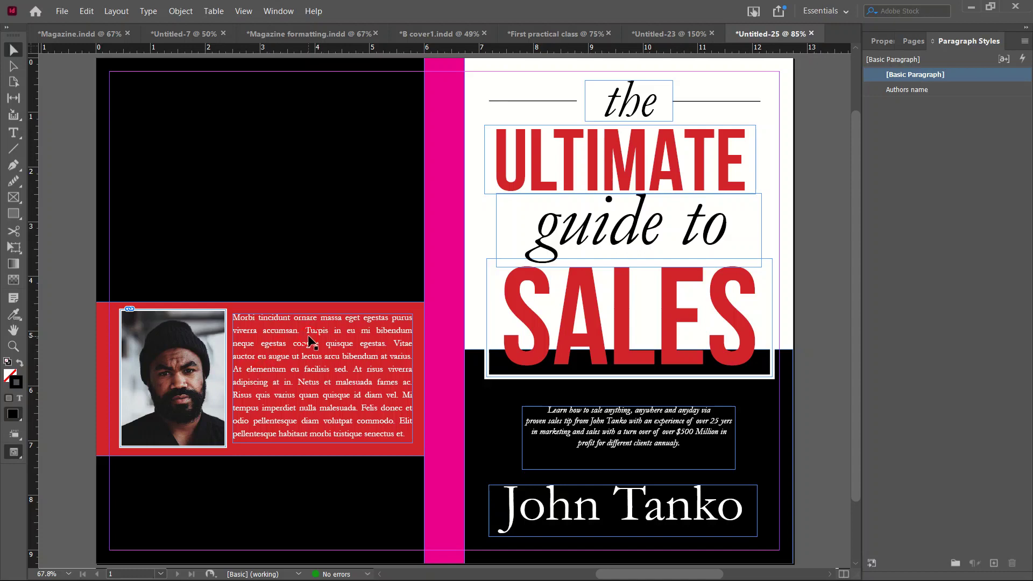
scroll(307, 336, up, 1)
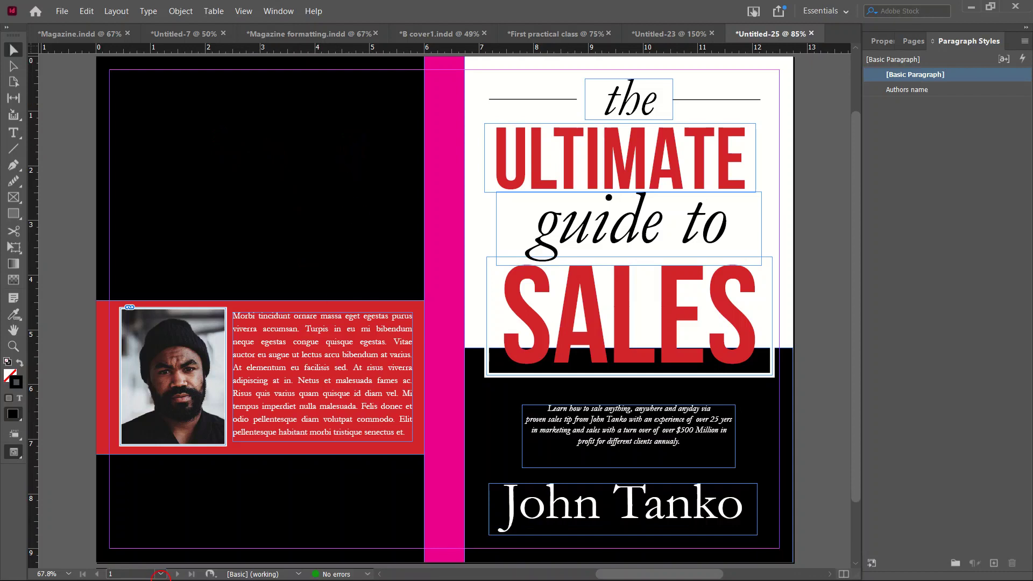
- Copy the "Adipiscing commodo" paragraph from the Lorem Ipsum Generator page in Chrome and paste it into an enlarged InDesign frame on the upper back cover
key(super)
click(169, 570)
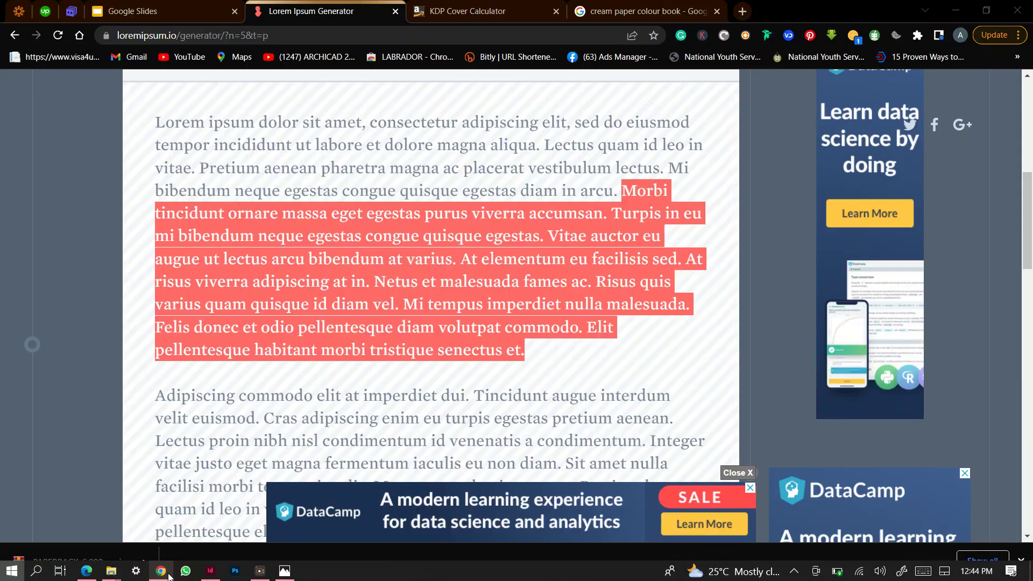
scroll(448, 355, down, 5)
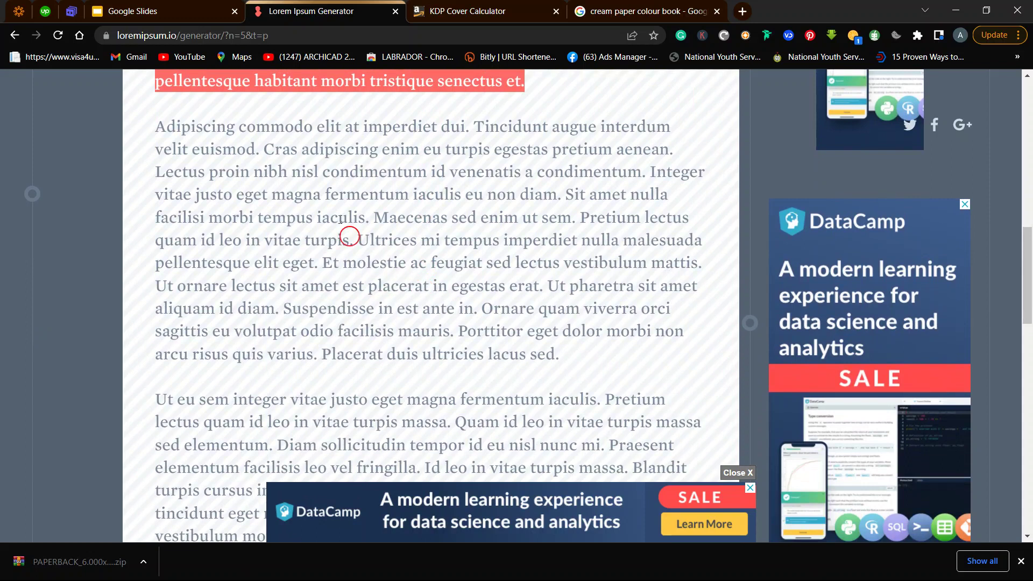
drag(567, 355, 158, 122)
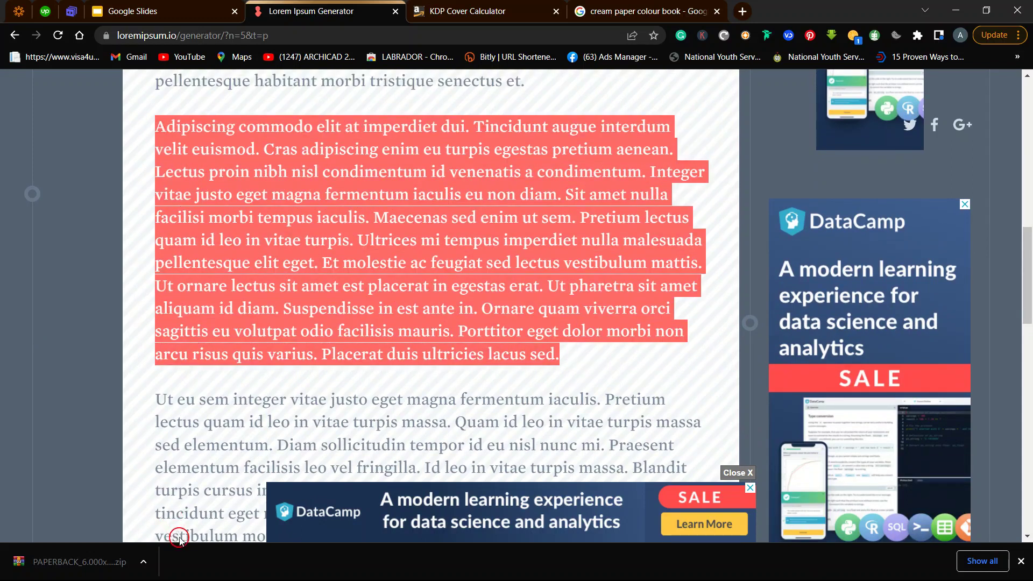
key(super)
click(210, 570)
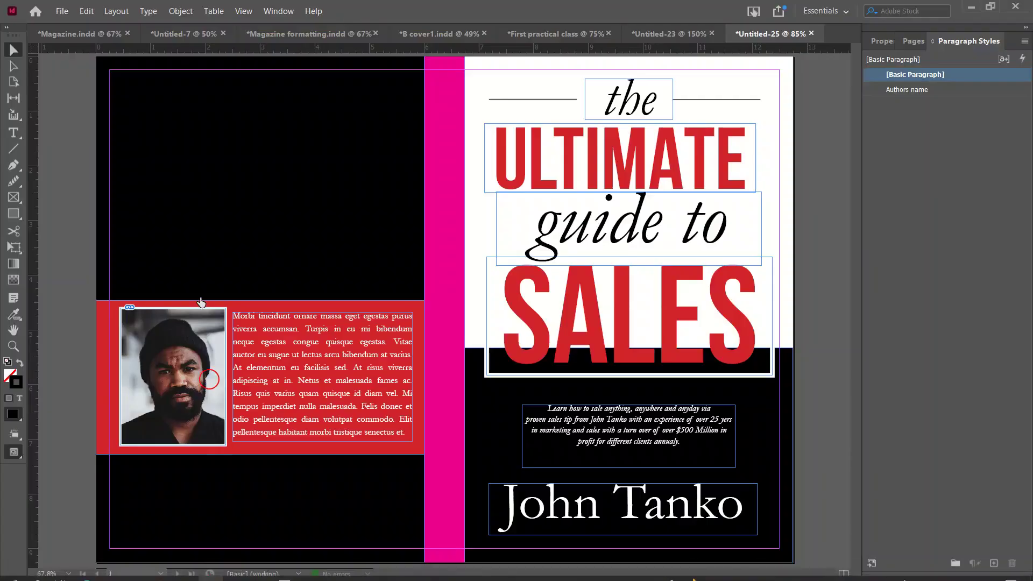
key(ctrl+v)
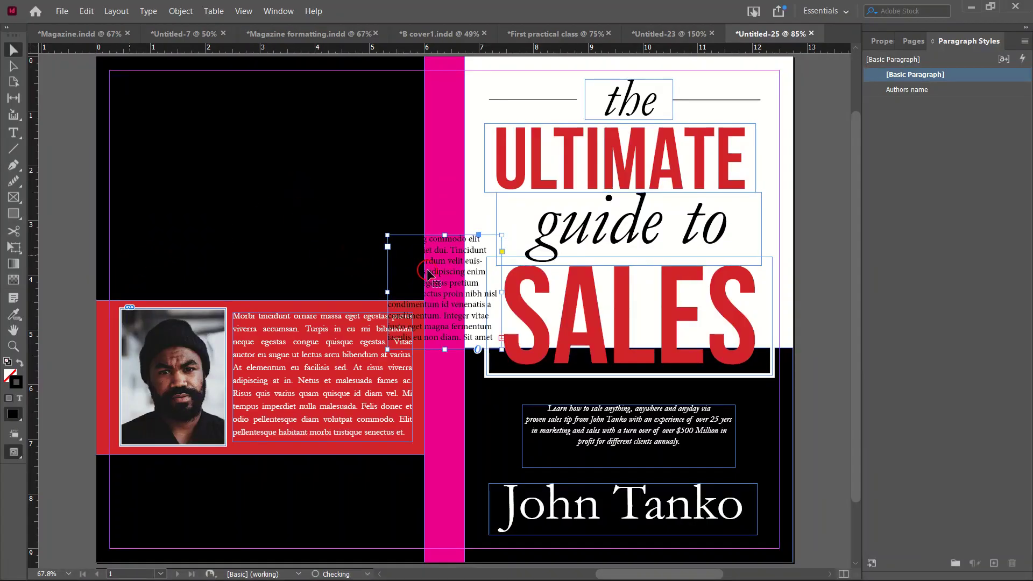
drag(439, 269, 171, 138)
drag(234, 214, 408, 281)
- Apply the "Authors name" paragraph style to all the pasted text on the upper back cover
double_click(272, 195)
key(ctrl+a)
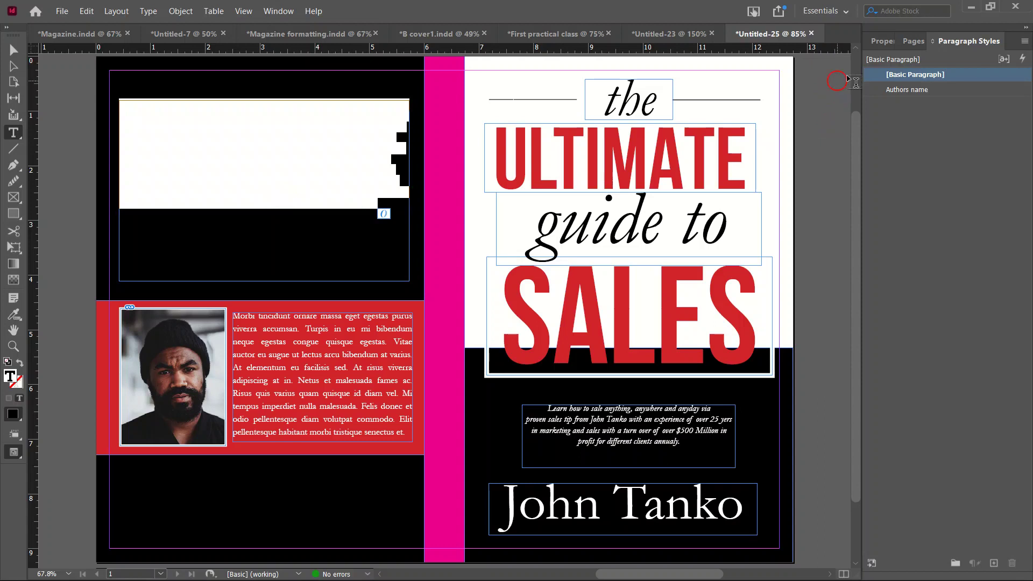
click(883, 42)
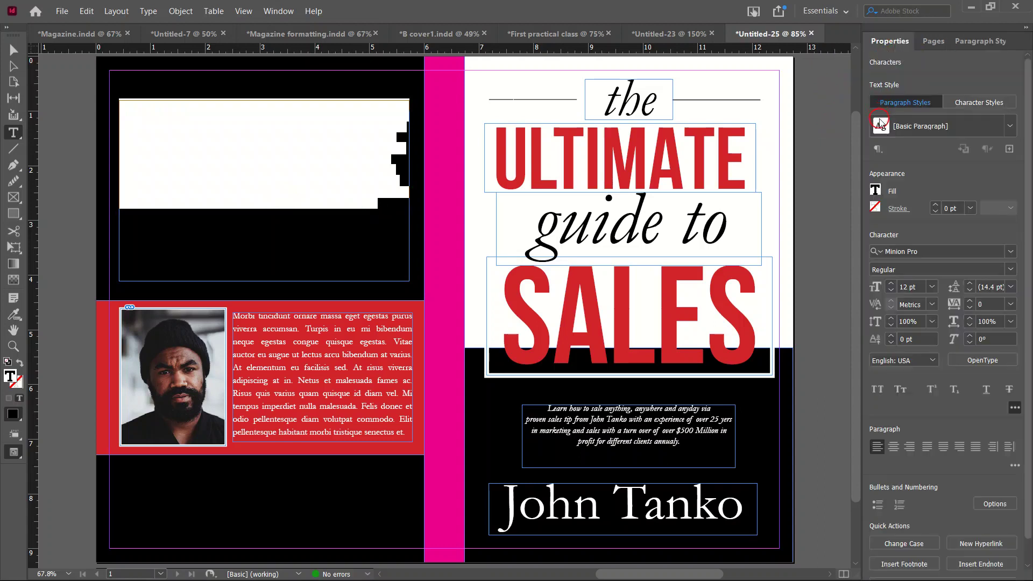
click(987, 41)
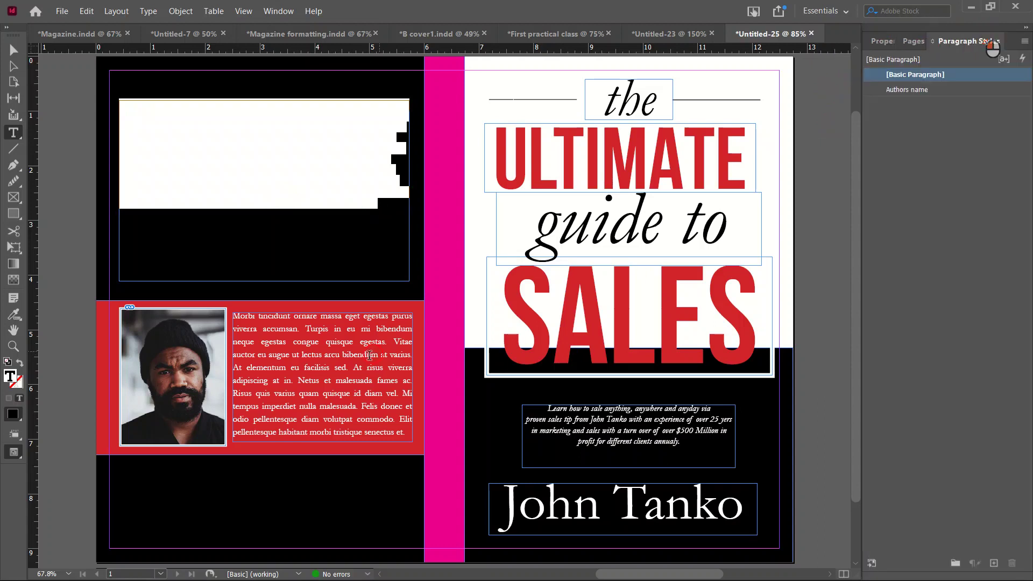
click(913, 92)
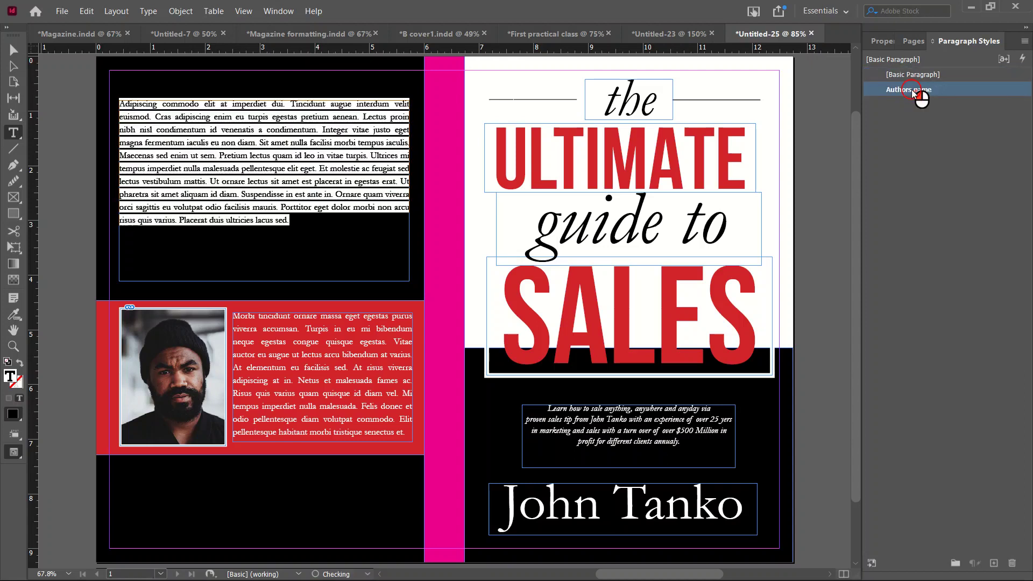
- Change the fill colour of all the text in the upper back cover frame to [Registration]
click(234, 250)
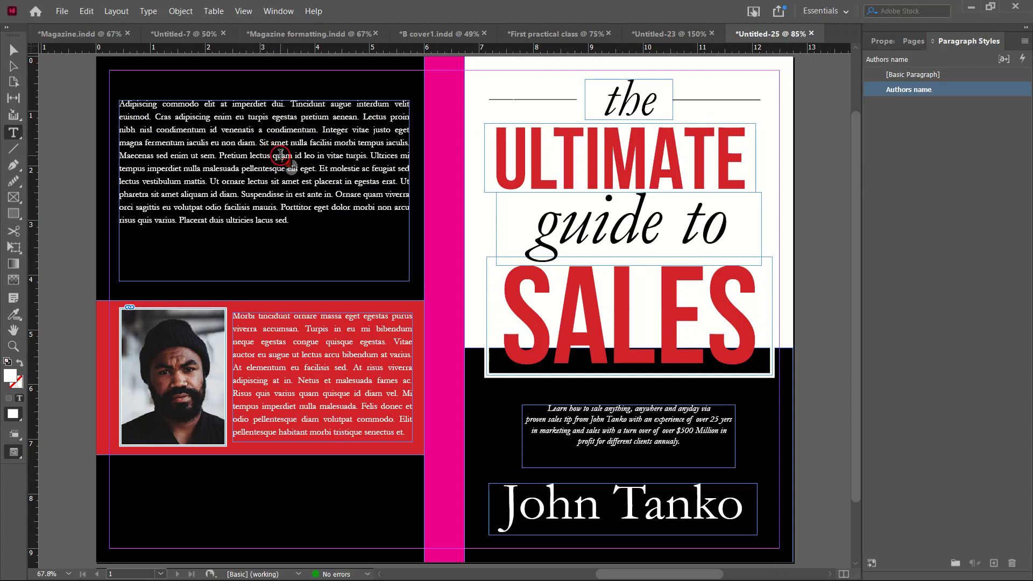
key(ctrl+a)
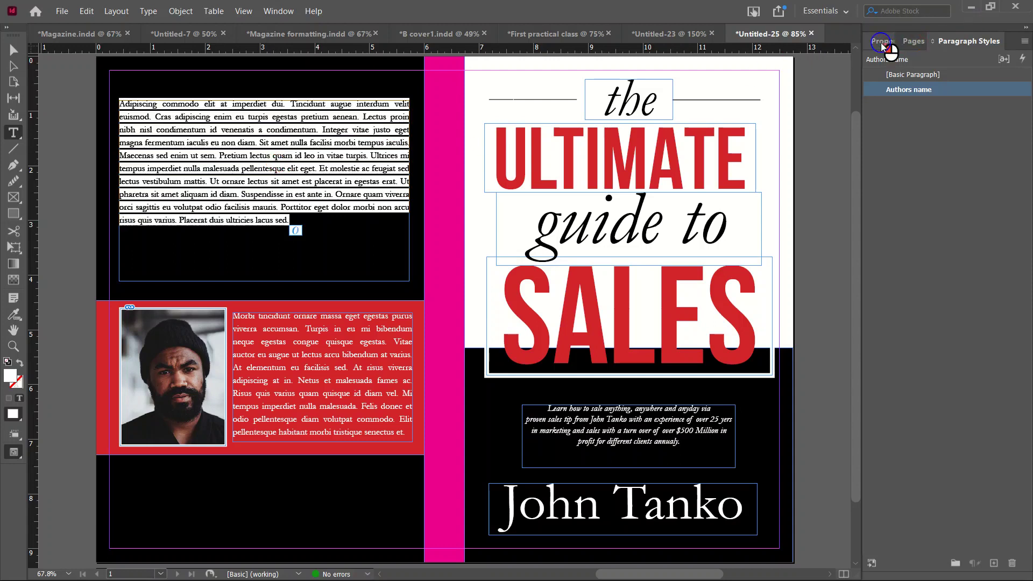
click(883, 43)
click(874, 190)
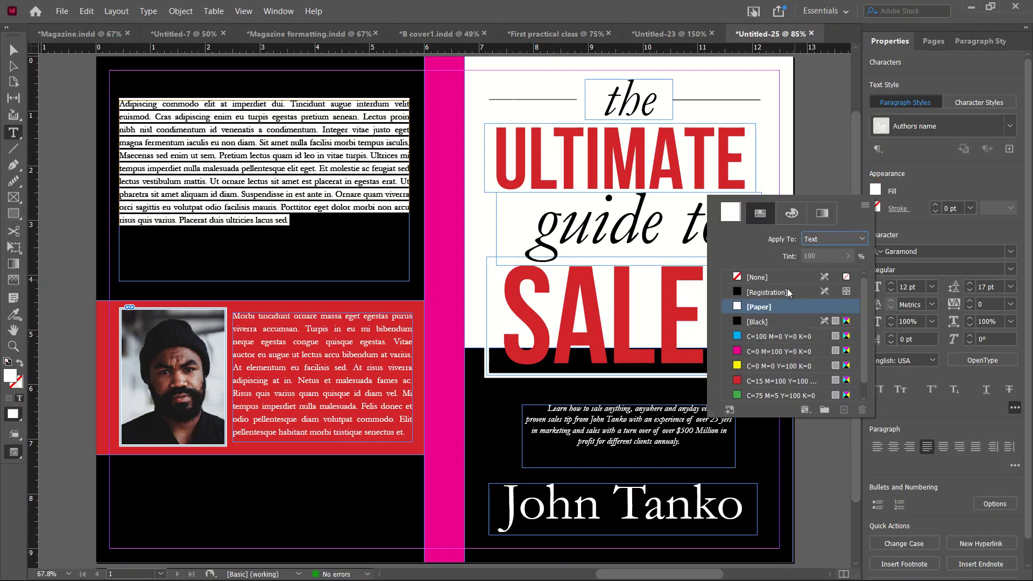
click(775, 293)
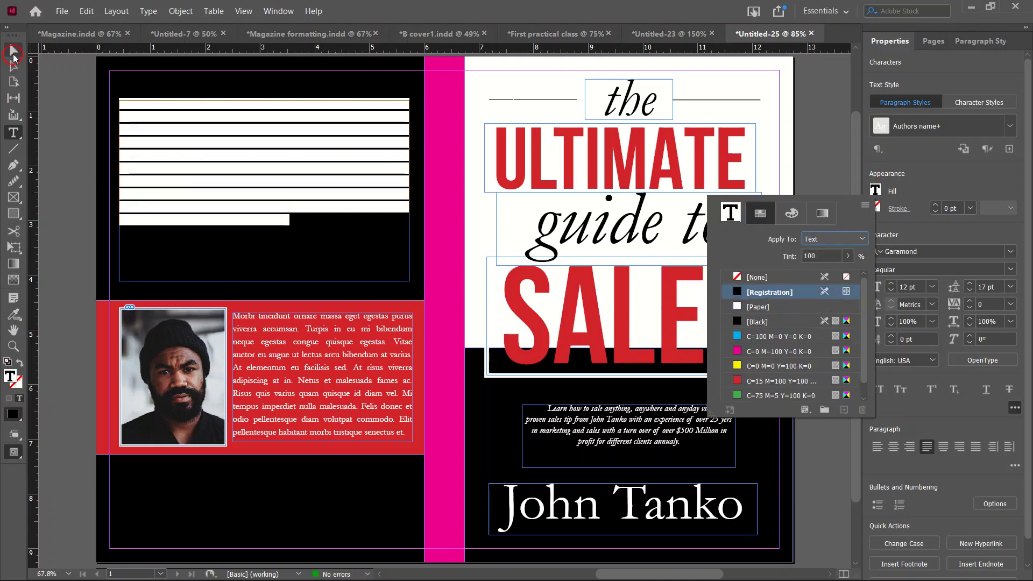
- Fill the back cover's background rectangle with the [Paper] swatch
click(25, 53)
click(138, 63)
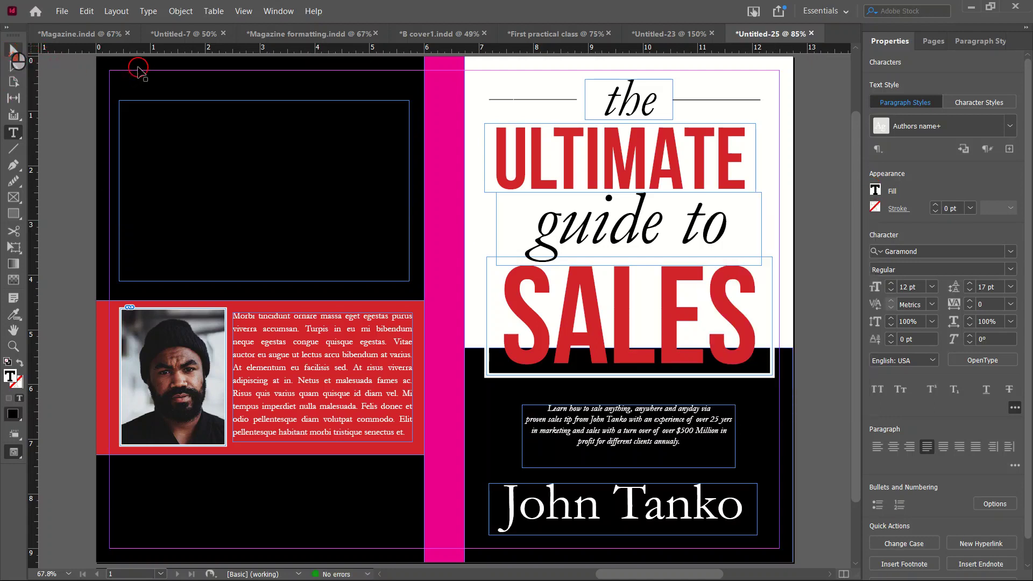
key(Escape)
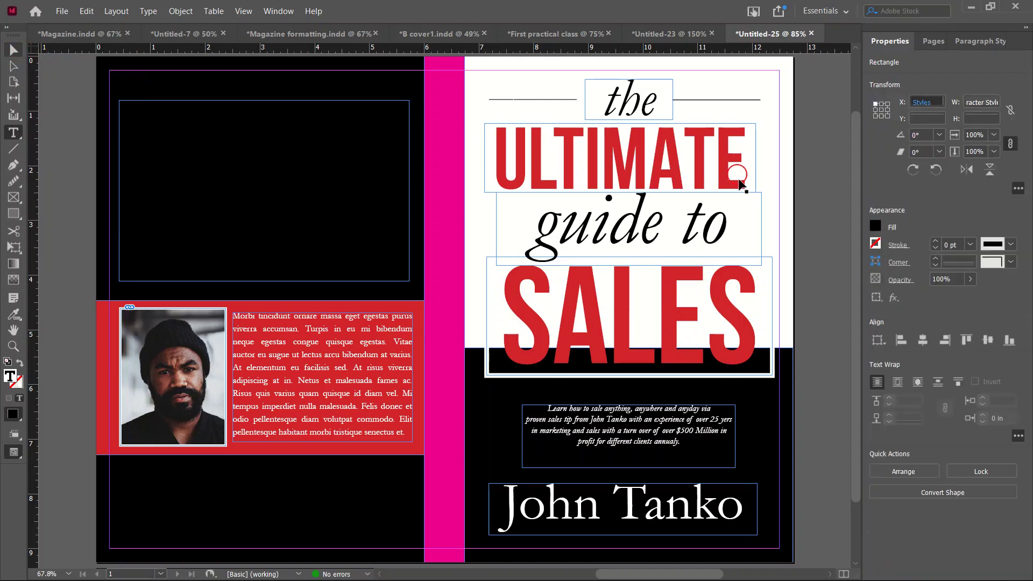
click(875, 227)
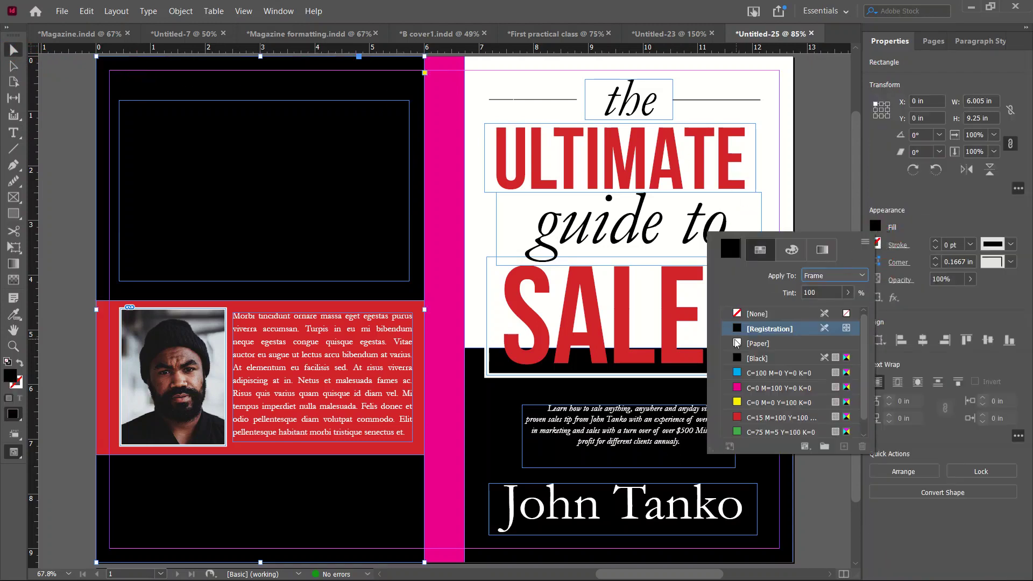
click(737, 343)
click(68, 151)
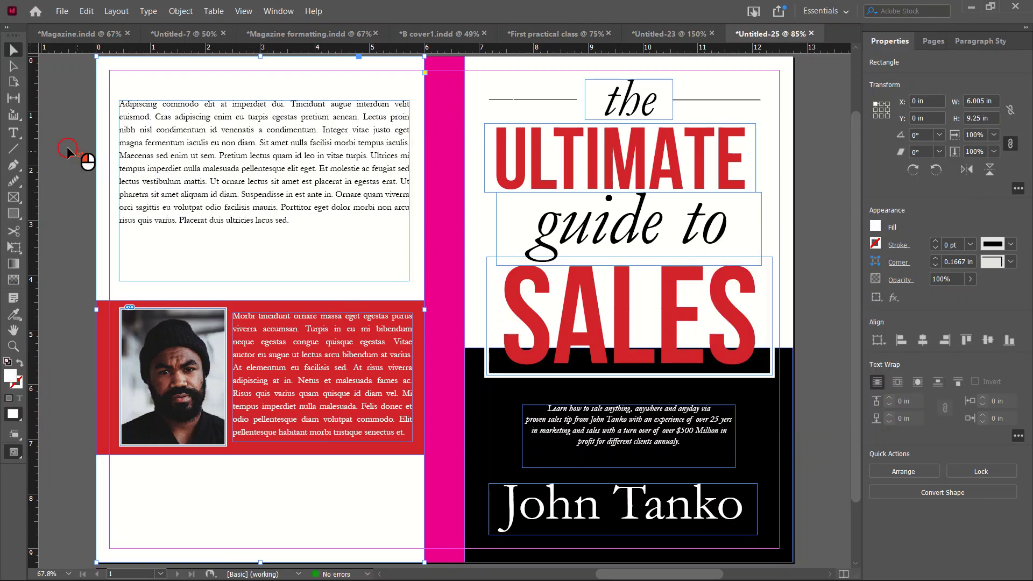
- Shorten the upper back cover text frame to fit its text and move it down to just above the red band
key(w)
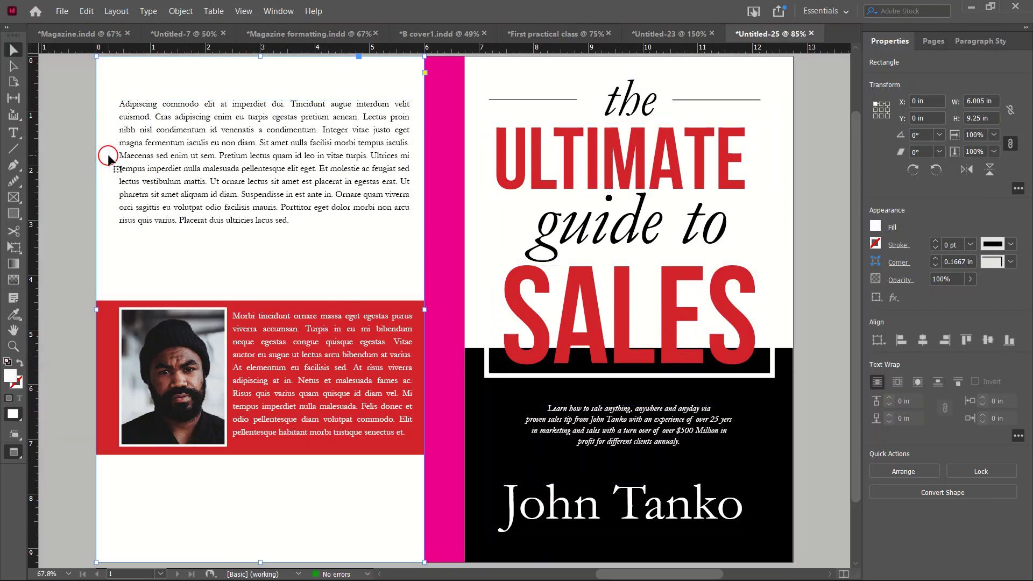
click(211, 171)
drag(265, 279, 281, 265)
click(69, 156)
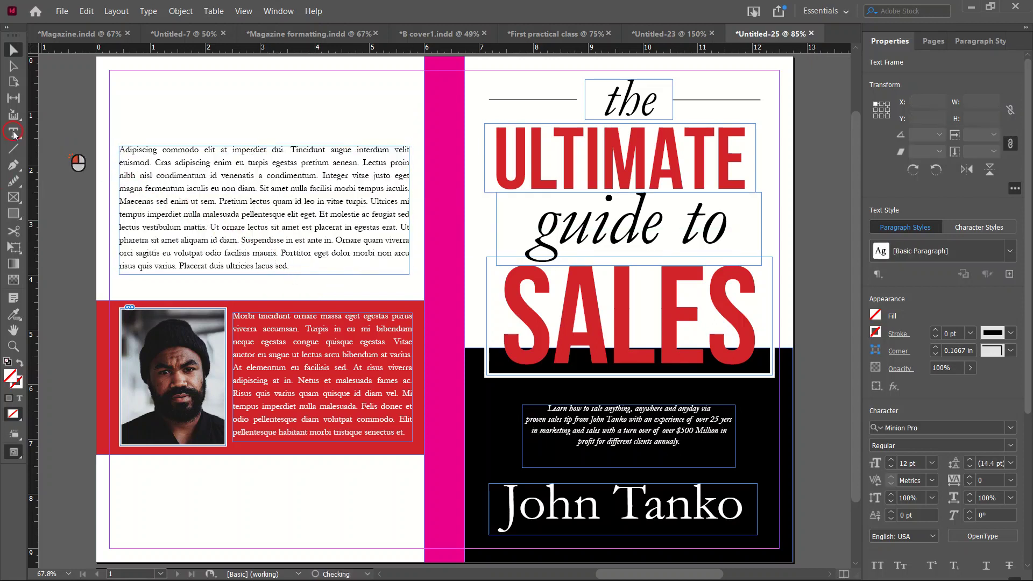
- Add a 24 pt headline above the paragraph reading "Sales has never been easy... Learn how to do it with" followed by the author's name
key(t)
drag(141, 83, 406, 128)
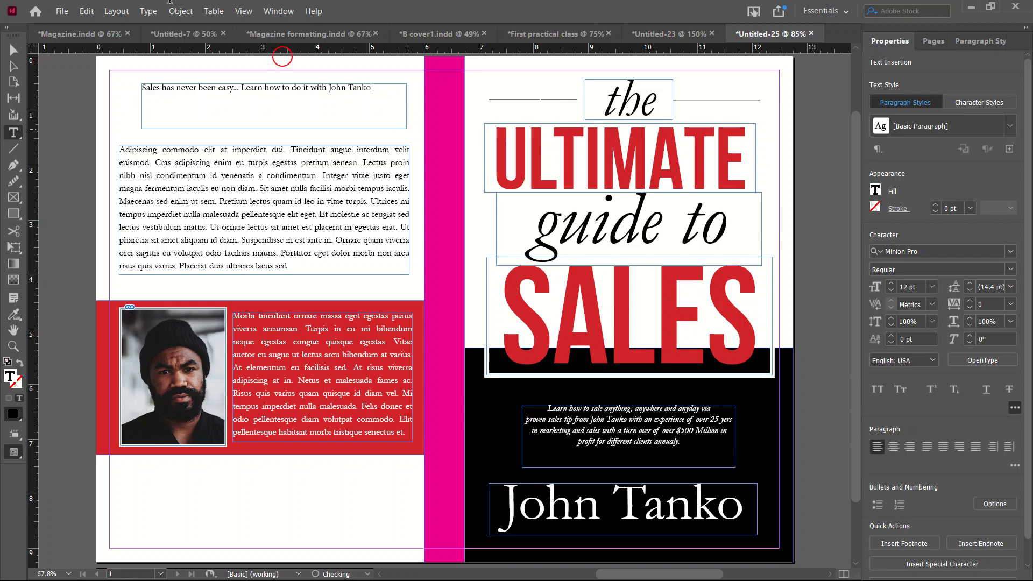
key(ctrl+a)
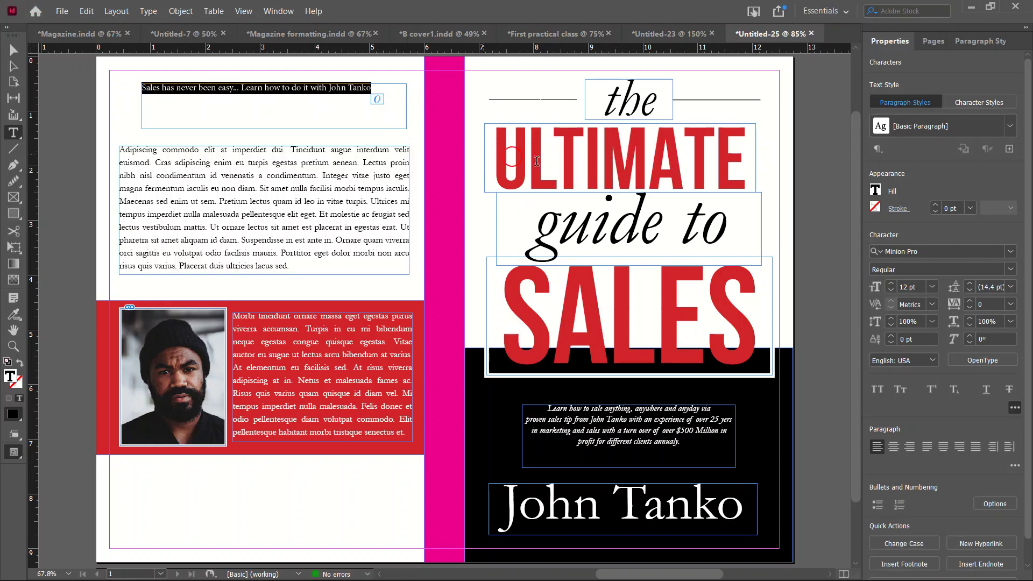
click(931, 288)
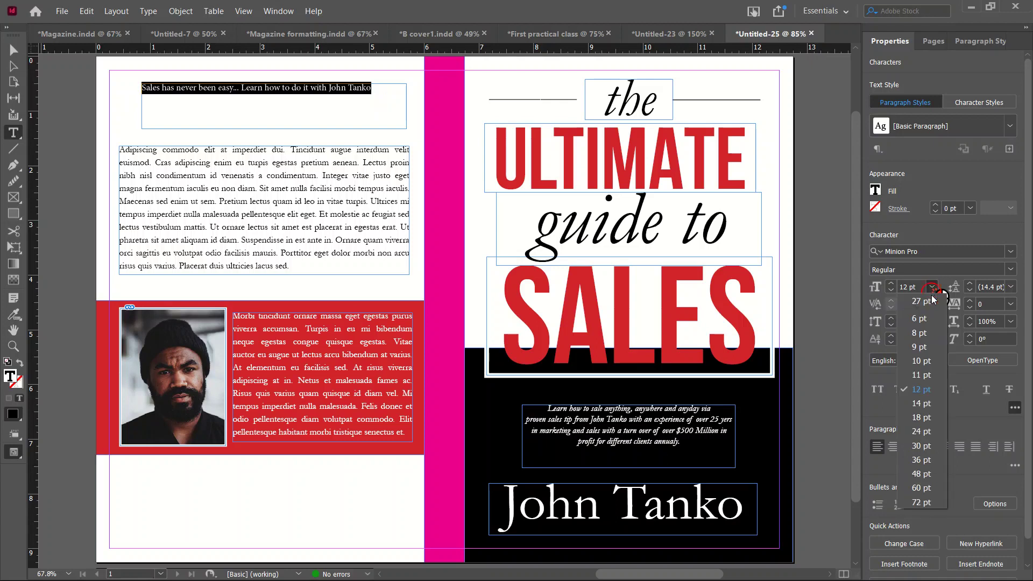
click(929, 432)
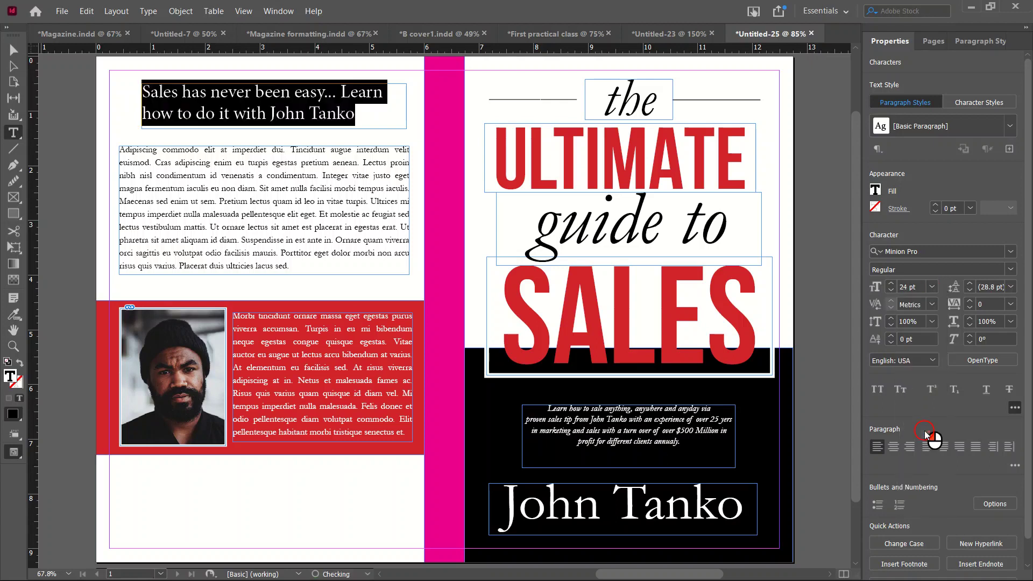
click(935, 257)
text(b)
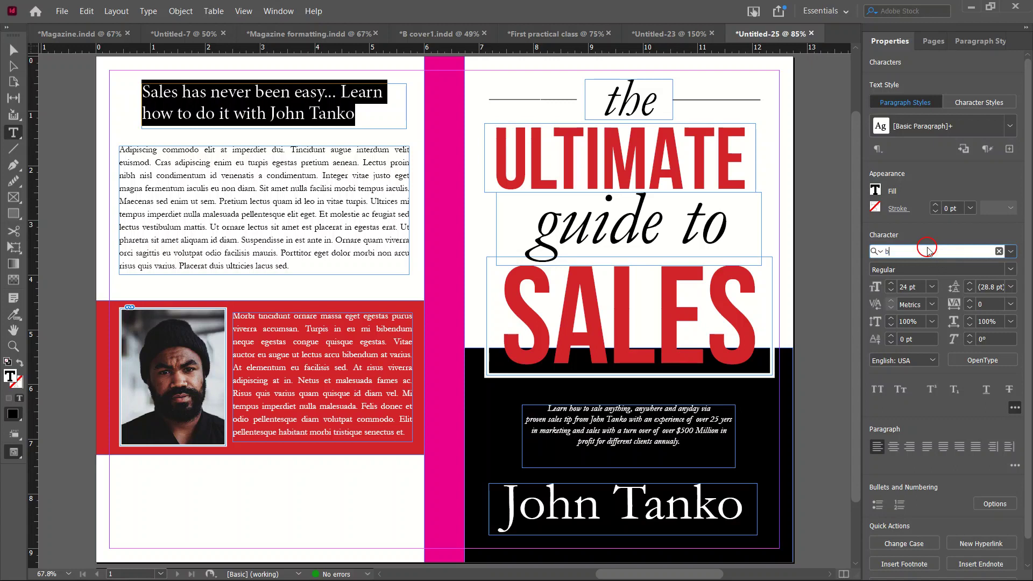
text(ab)
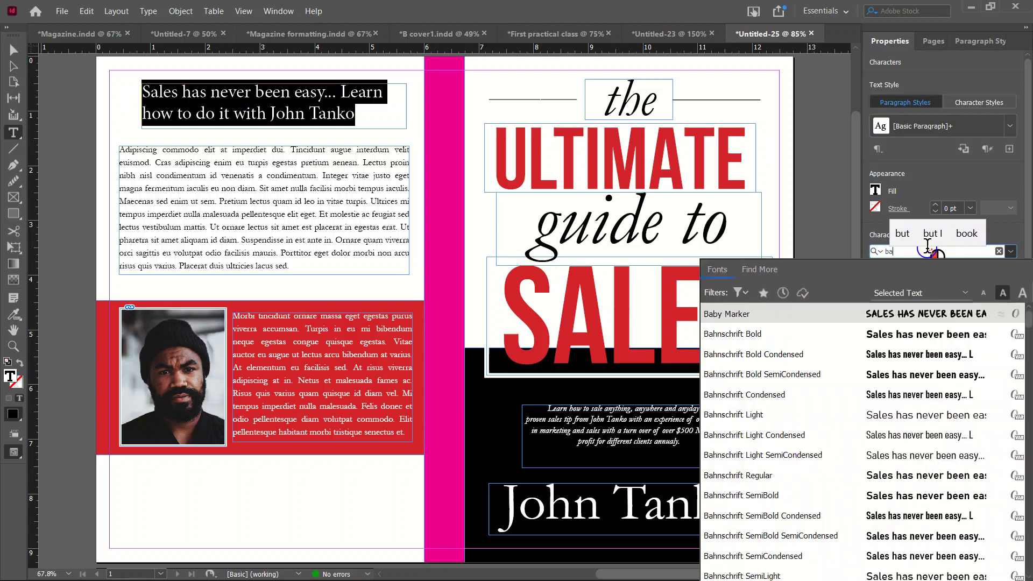
click(908, 252)
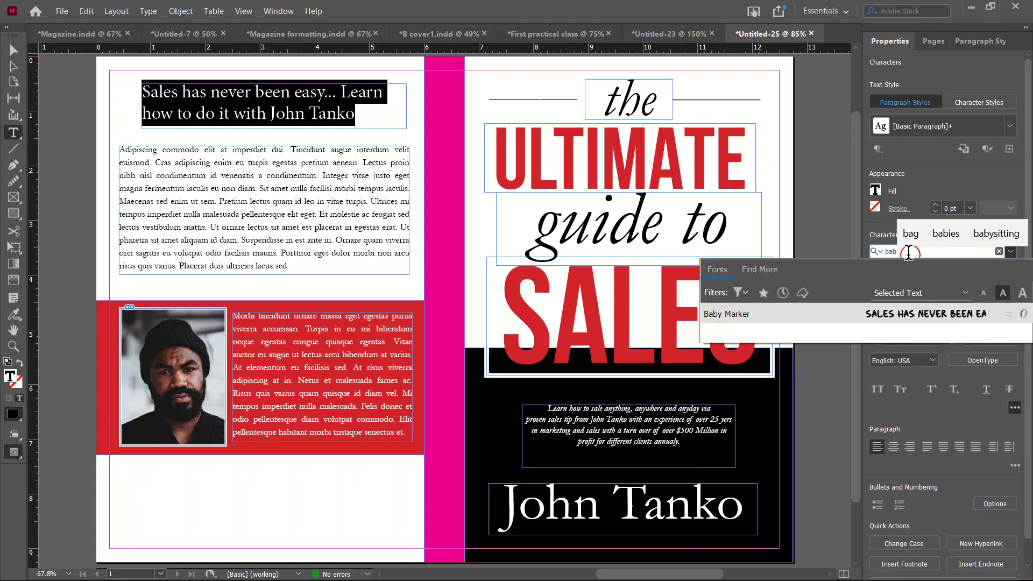
key(BackSpace)
text(b)
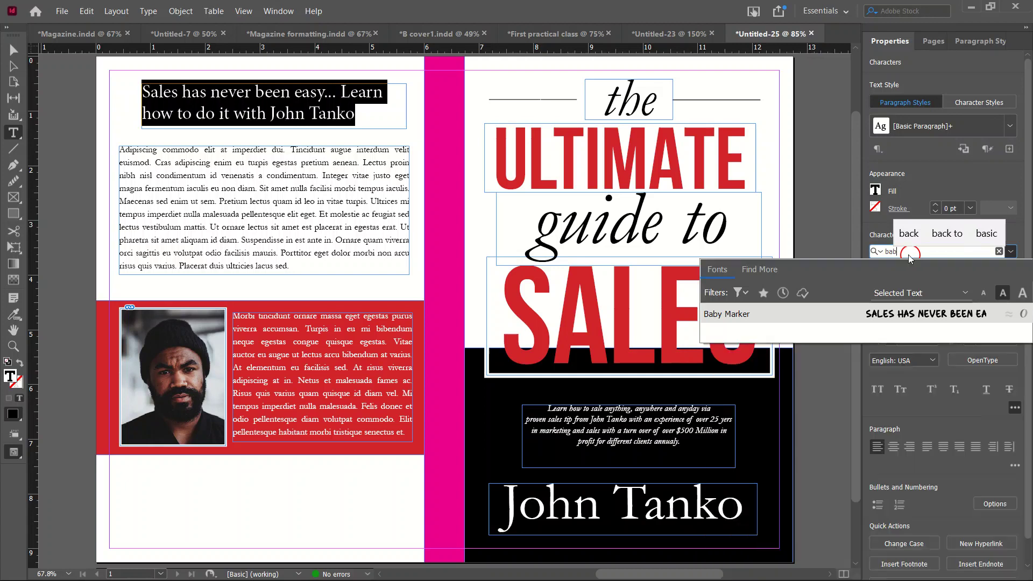
text(a)
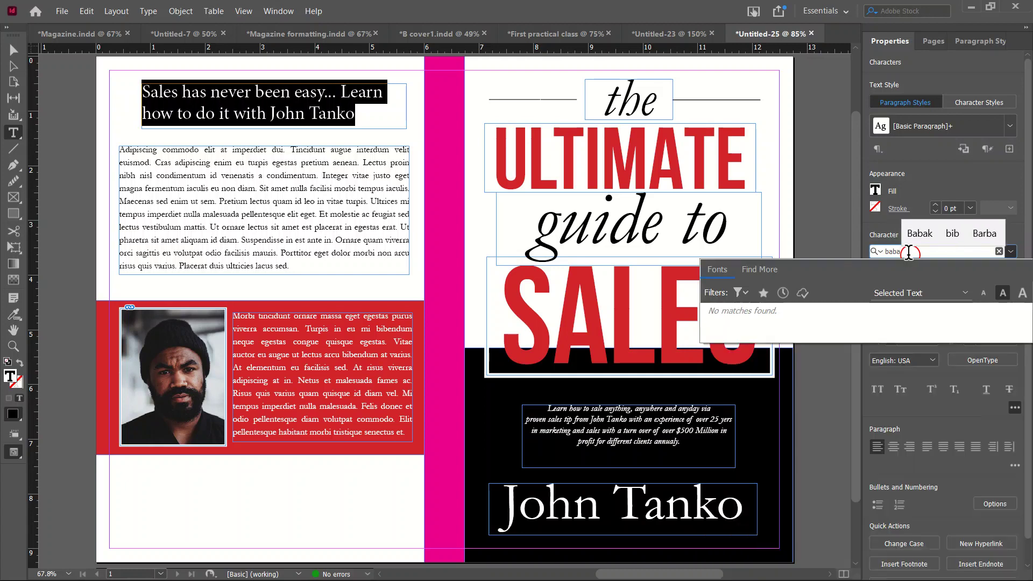
- Set the back cover headline's font to Bebas Neue Bold
click(1016, 252)
click(1016, 253)
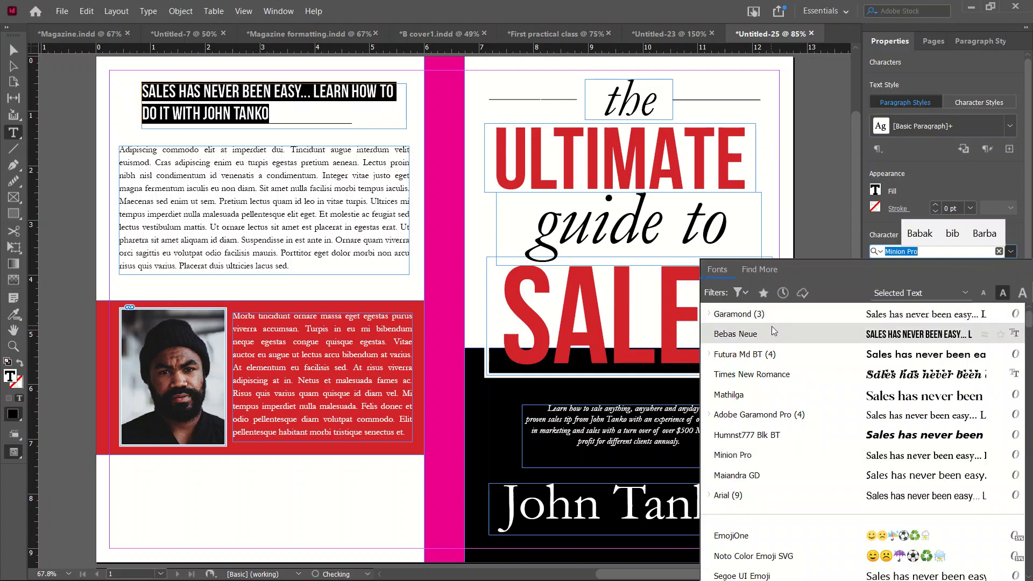
click(771, 326)
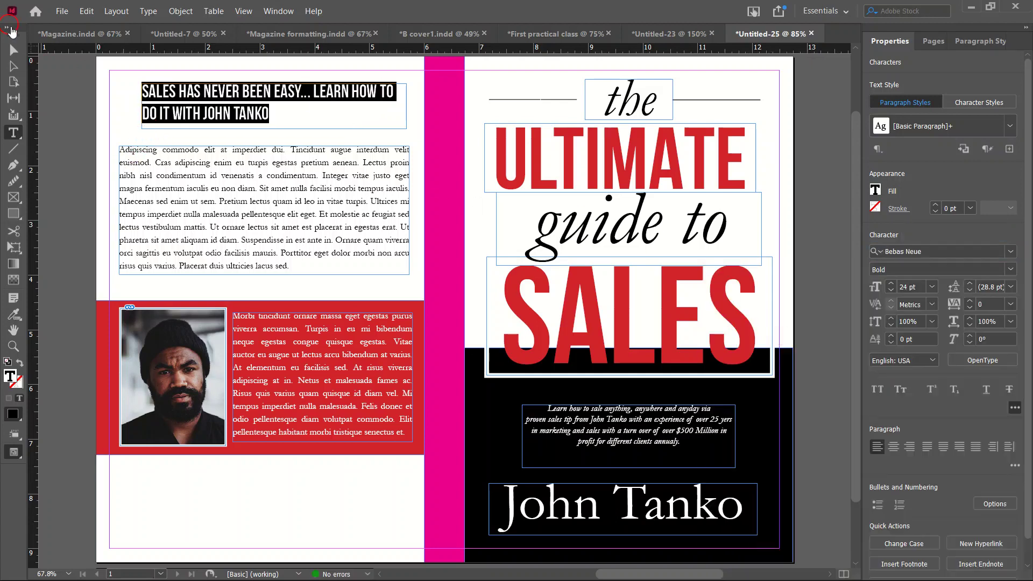
- Center the back cover headline's text and set its leading to 24 pt
click(895, 446)
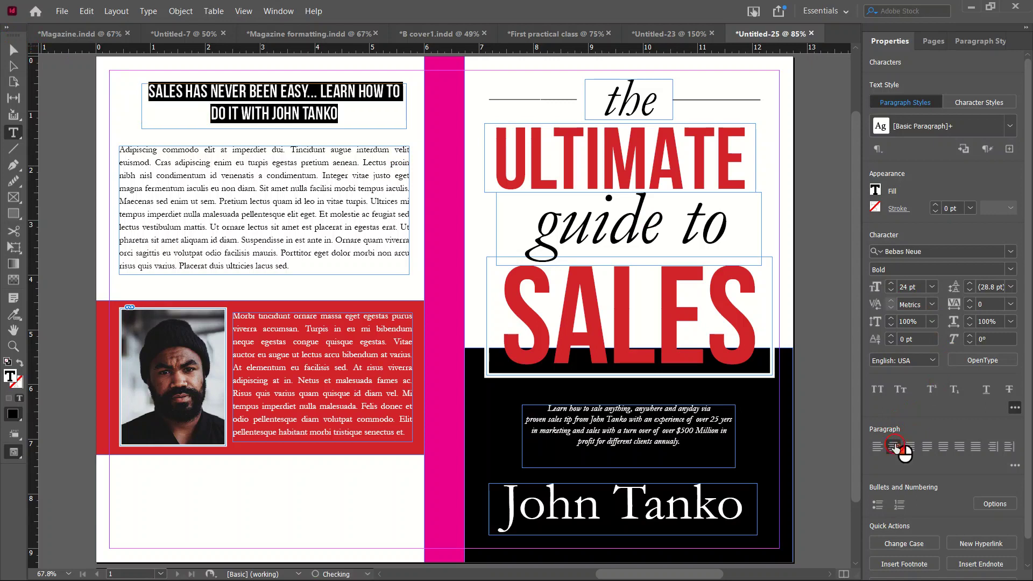
click(969, 290)
click(969, 291)
click(970, 290)
click(970, 290)
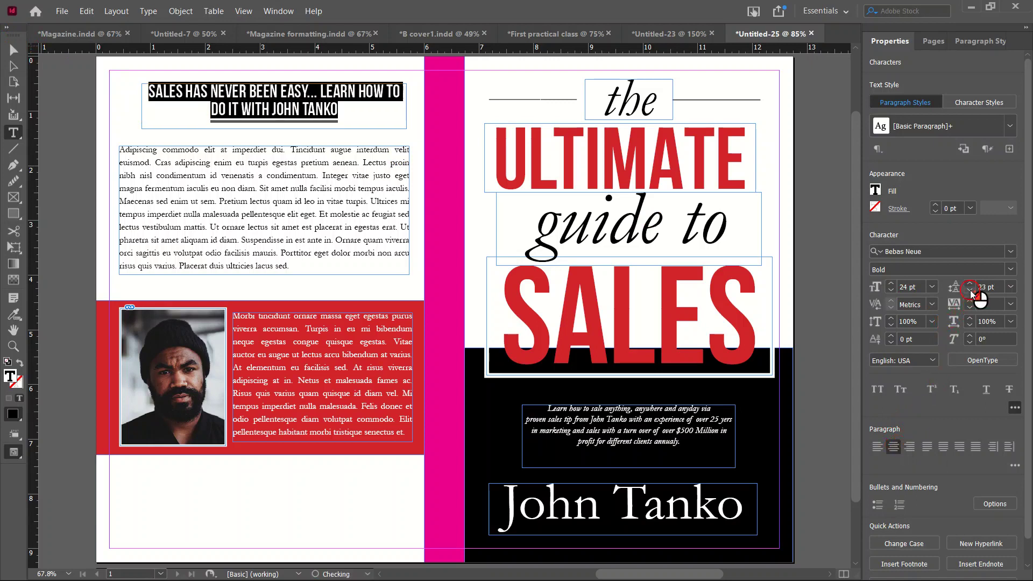
click(969, 284)
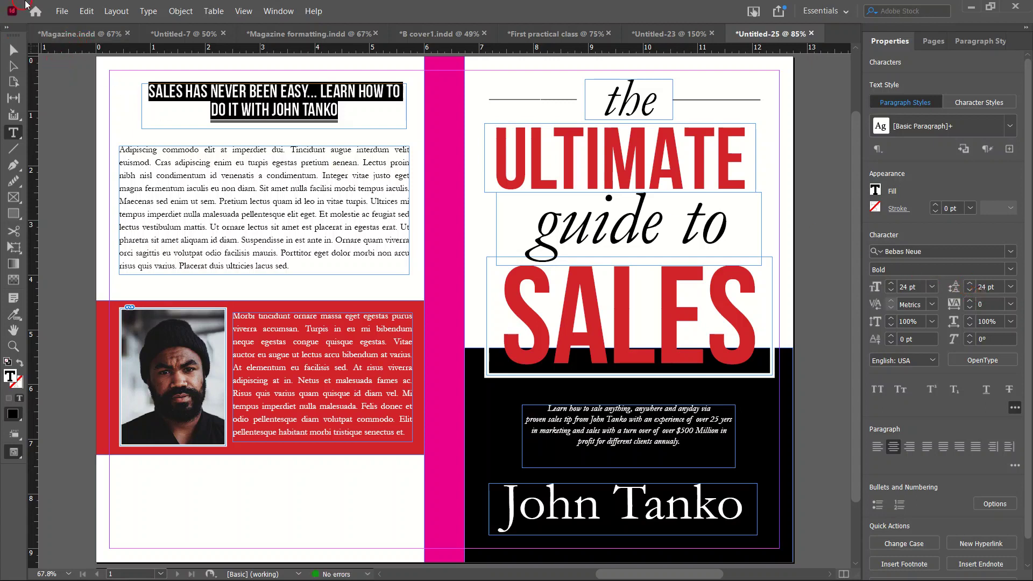
- Shorten the headline's text frame to about 0.72 in high, center it above the paragraph, and preview the cover without guides
click(13, 49)
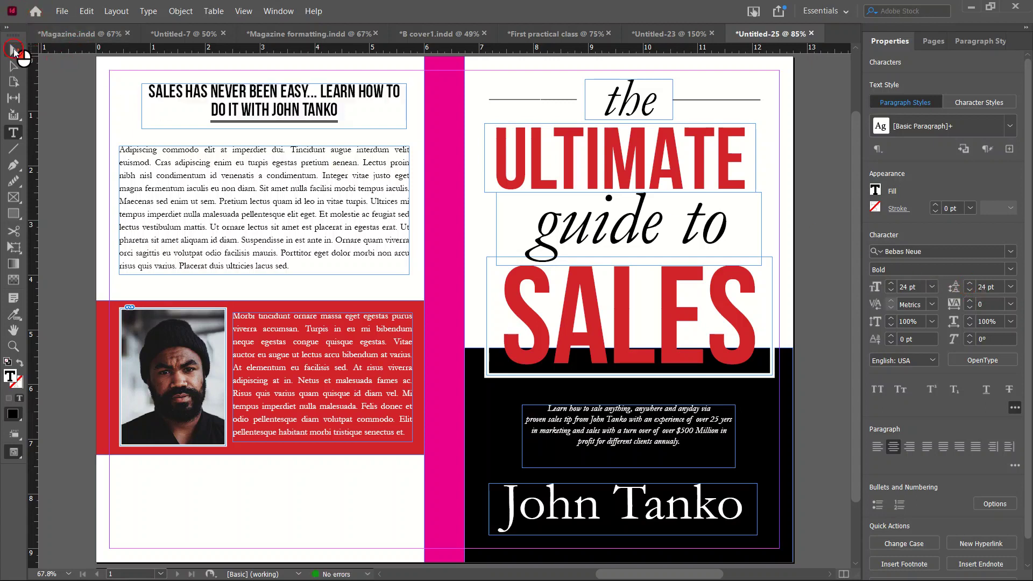
click(221, 116)
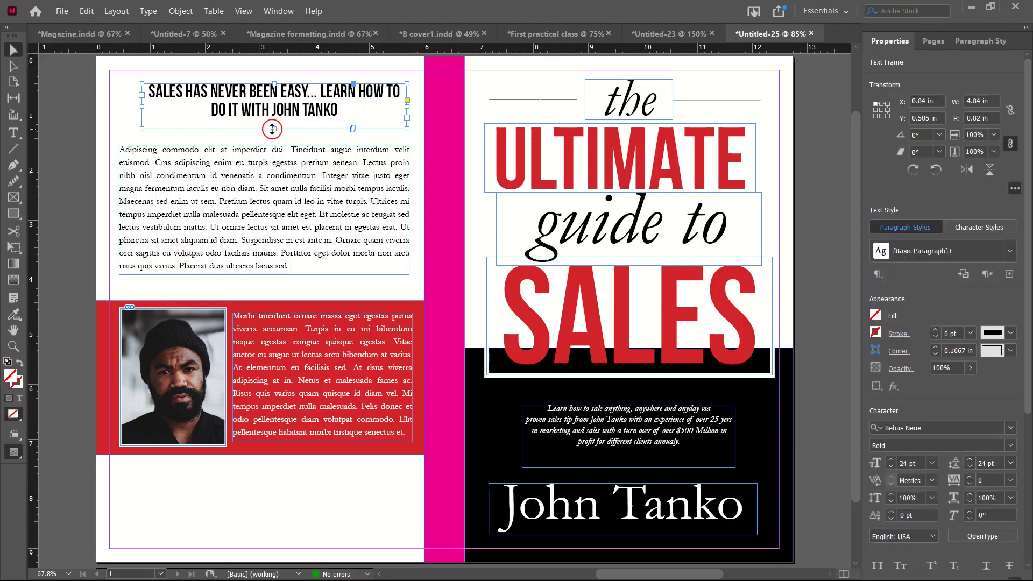
drag(272, 128, 264, 111)
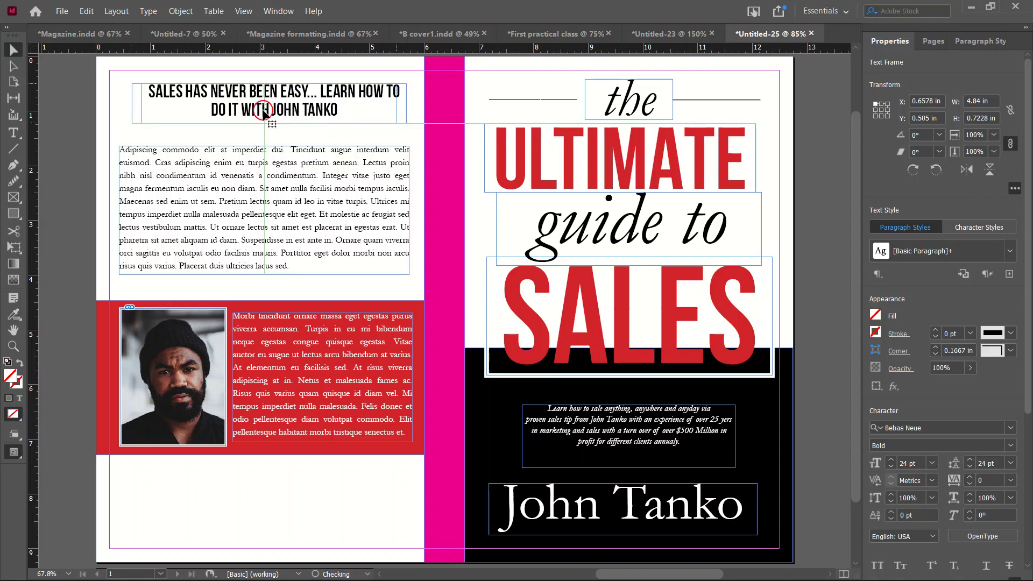
click(93, 164)
key(w)
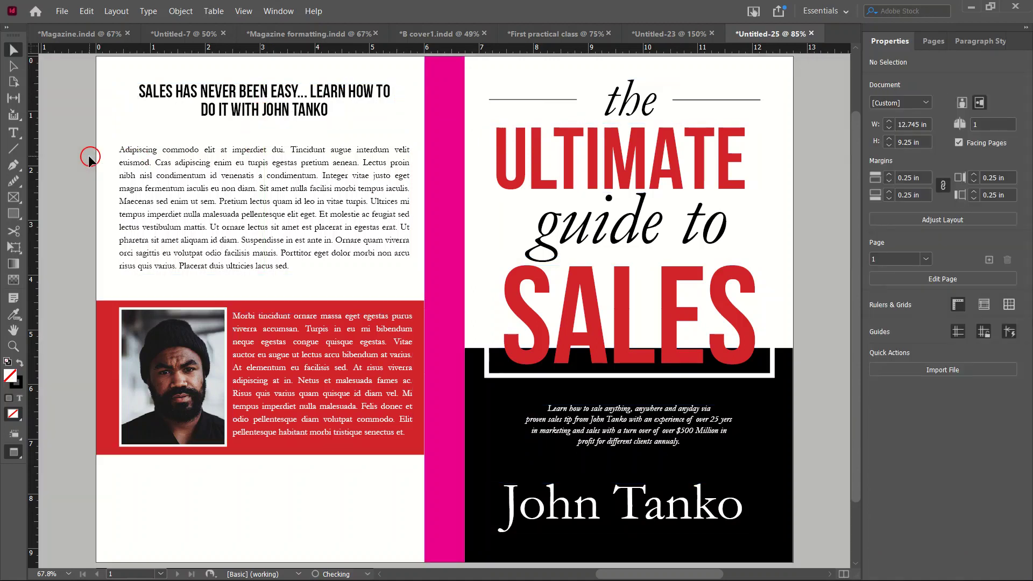
- Break the back cover headline so its second line starts at "Learn how to do it"
click(301, 181)
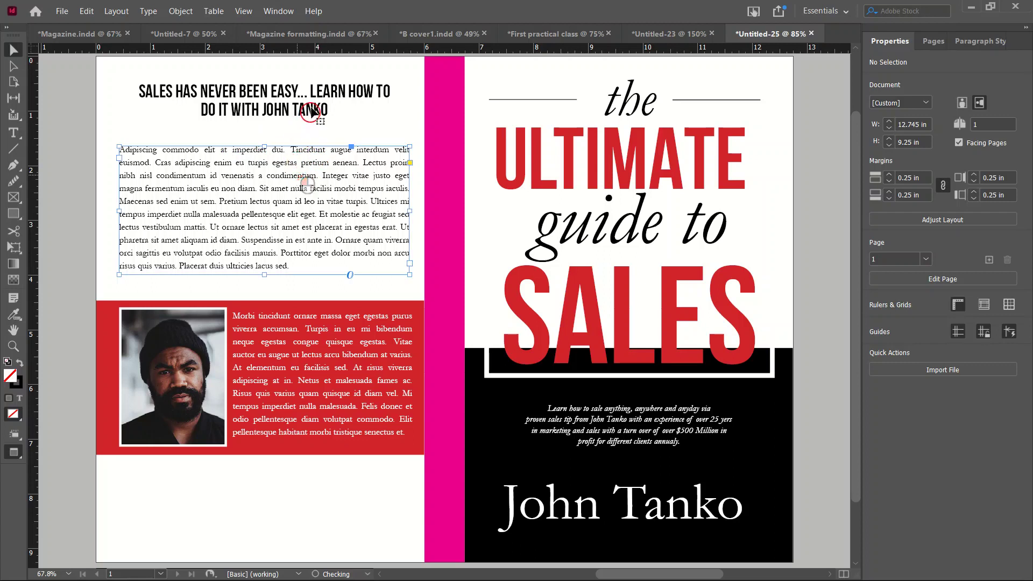
double_click(309, 87)
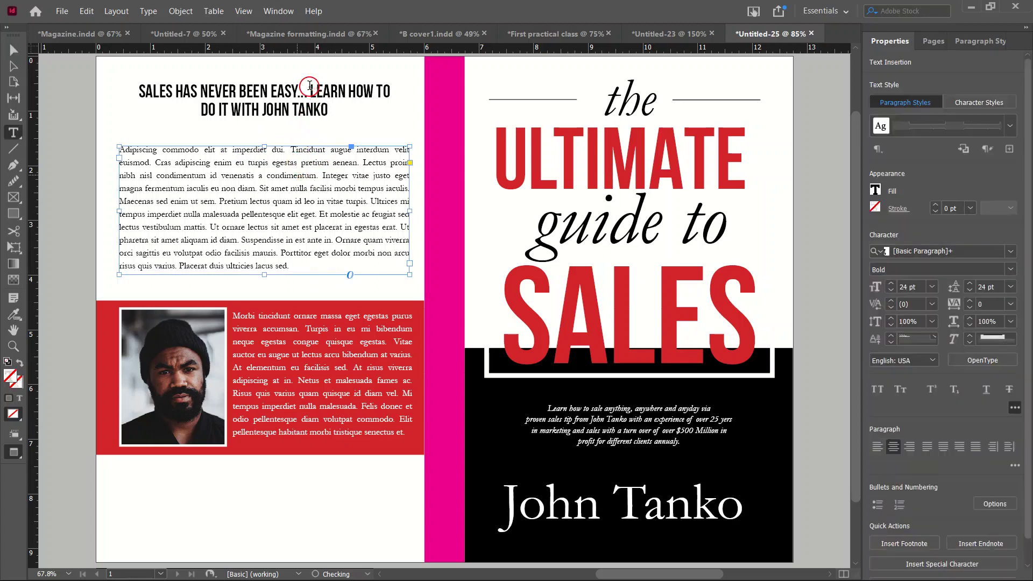
key(Return)
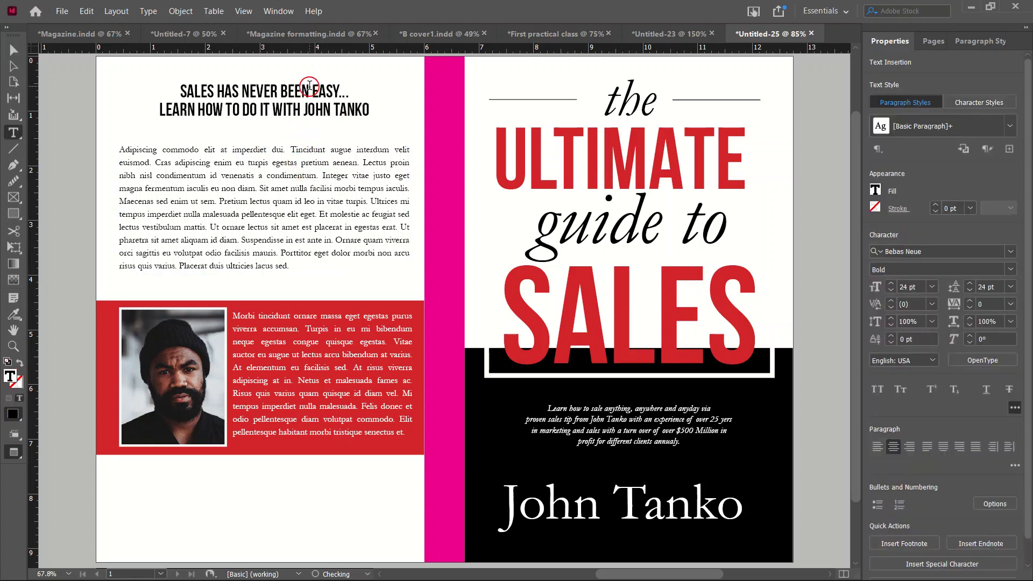
- Raise the upper edge of the description paragraph's text frame to just below the headline
click(15, 50)
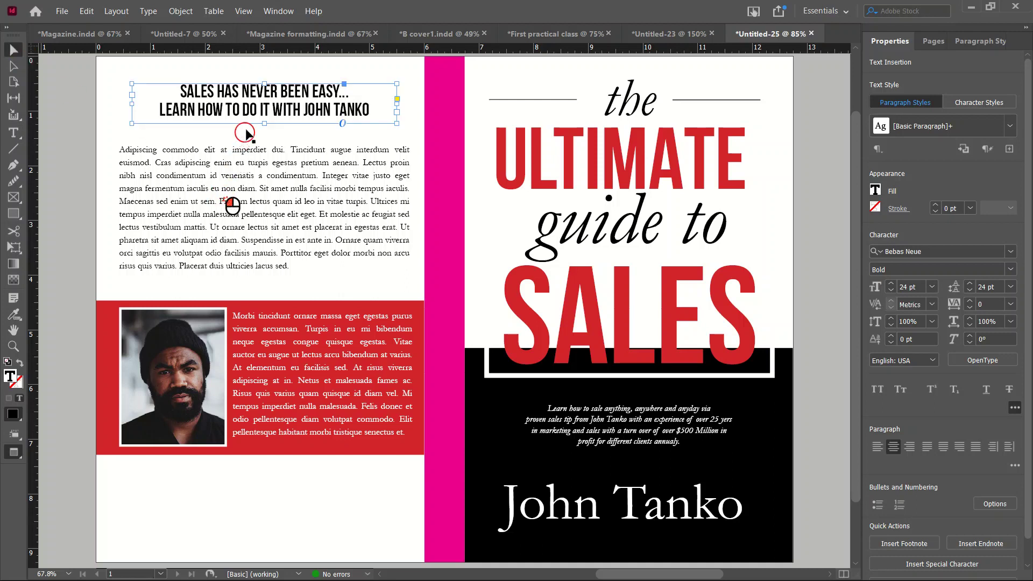
click(259, 148)
drag(264, 145, 266, 128)
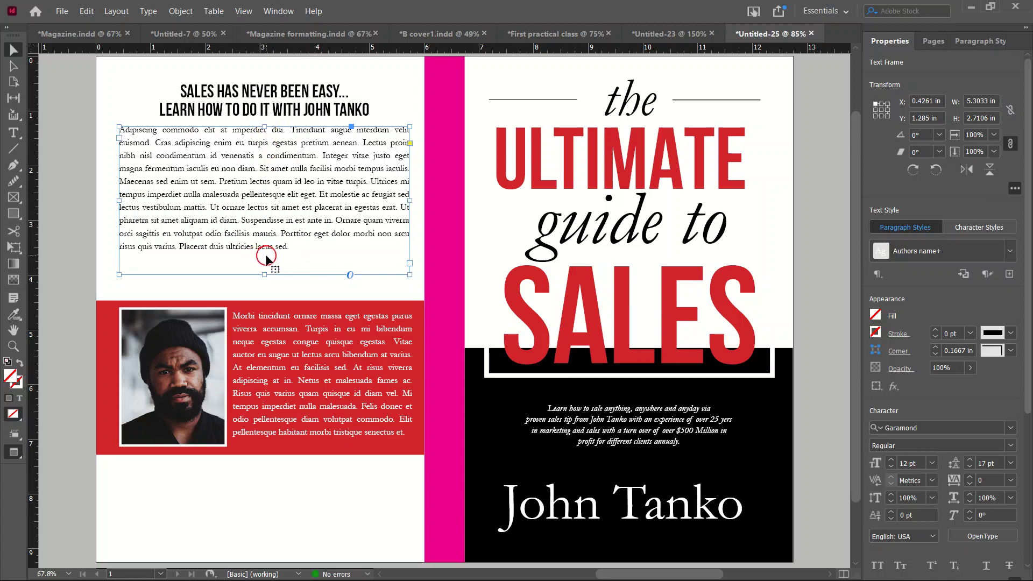
- Switch to the Lorem Ipsum Generator page in the browser and copy the passage from "Ut eu sem integer" through "vel fringilla."
double_click(286, 194)
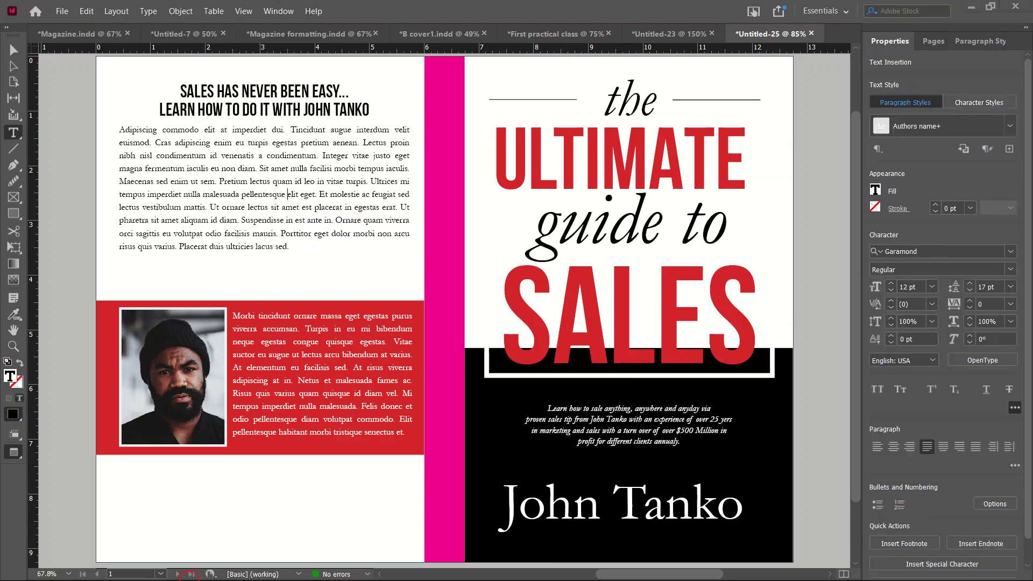
key(super)
click(165, 571)
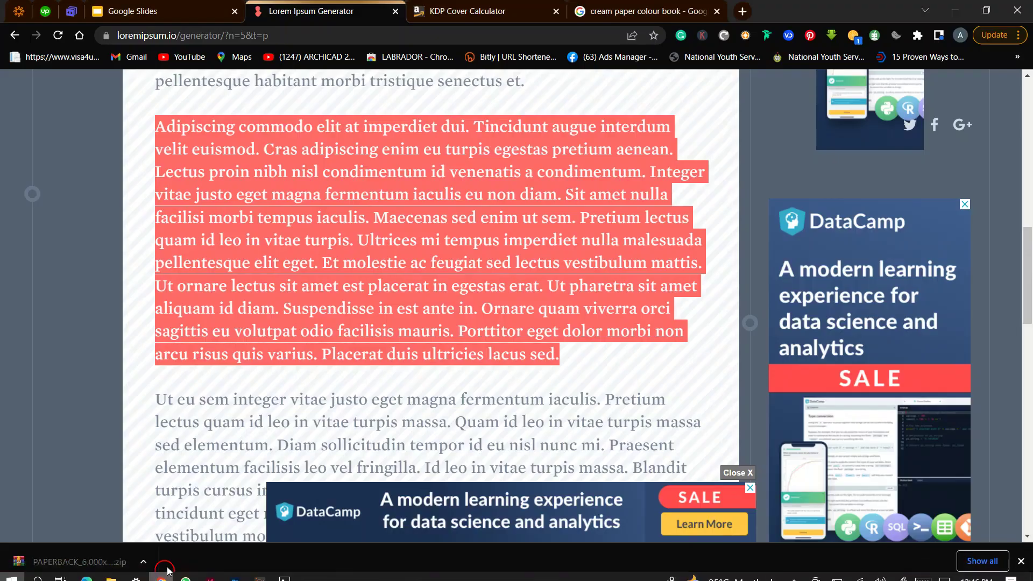
click(396, 291)
scroll(189, 412, down, 2)
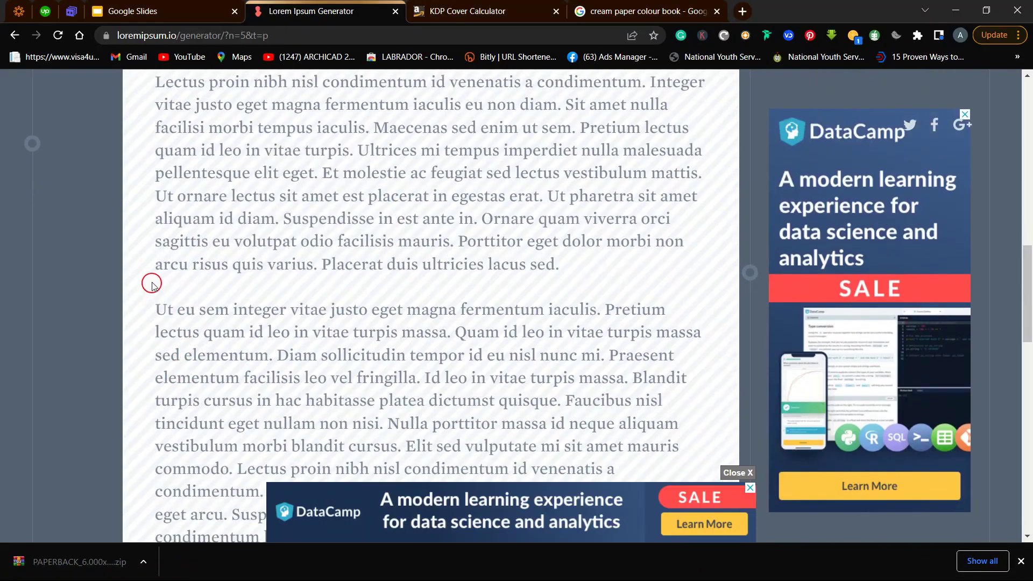
drag(154, 299, 418, 379)
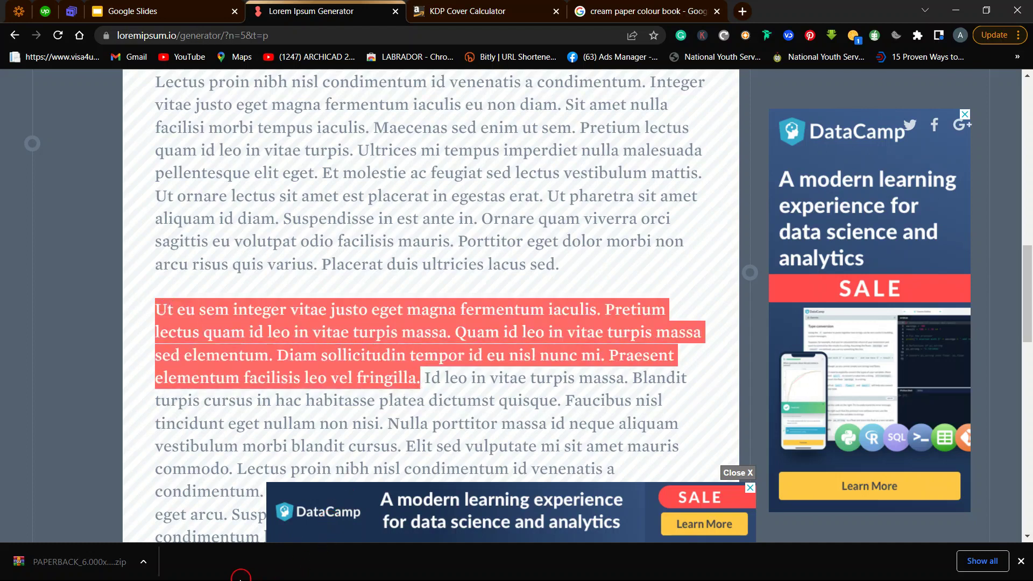
key(super)
click(164, 571)
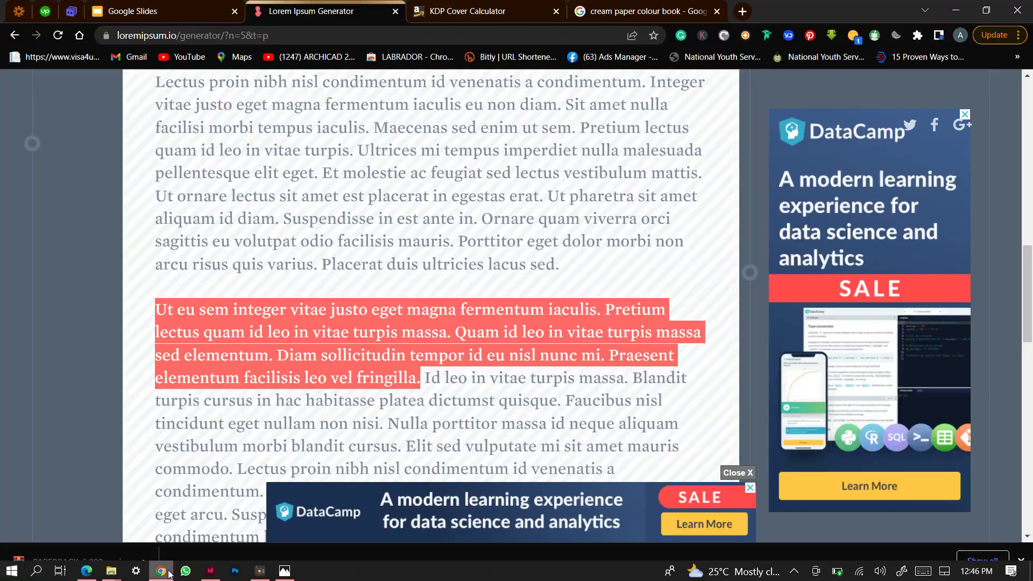
- Switch back to InDesign and paste the copied passage as a second paragraph after the back cover description
key(super)
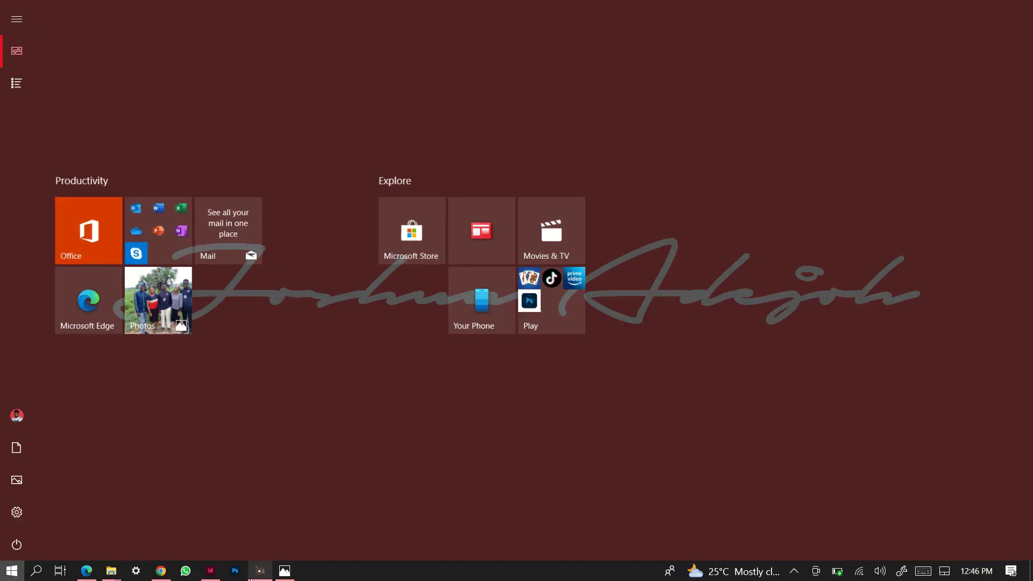
click(212, 573)
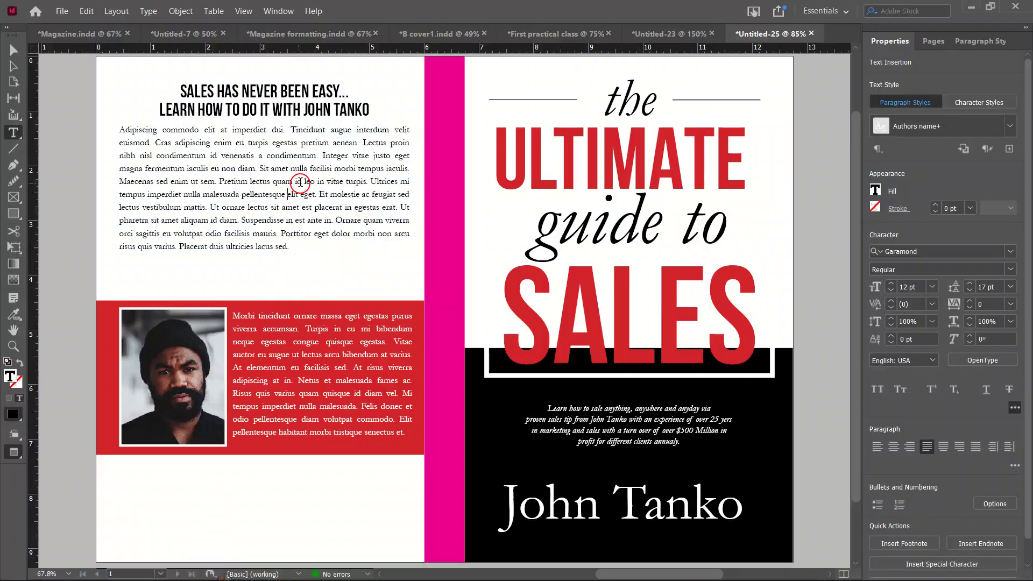
click(313, 246)
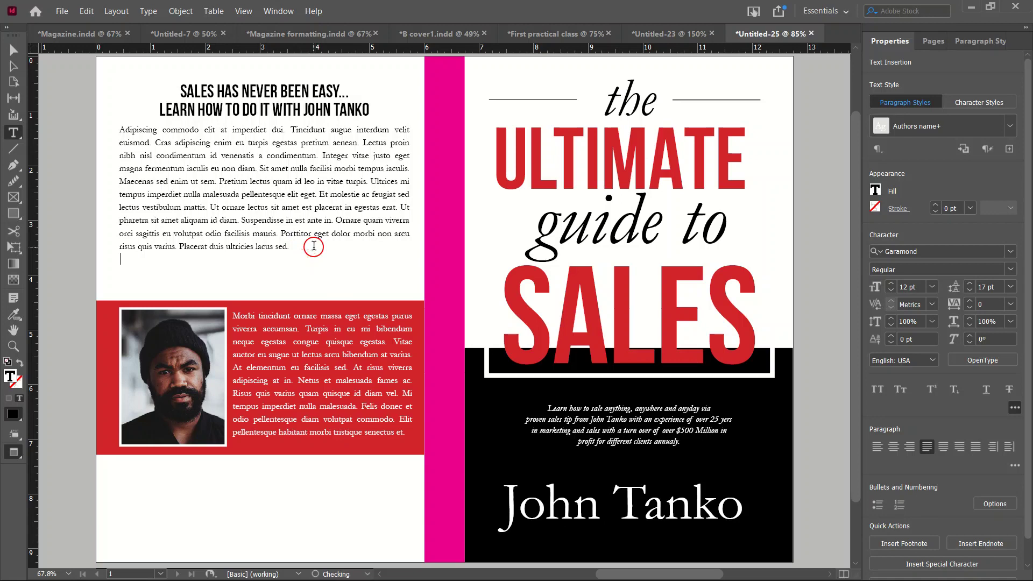
key(ctrl+v)
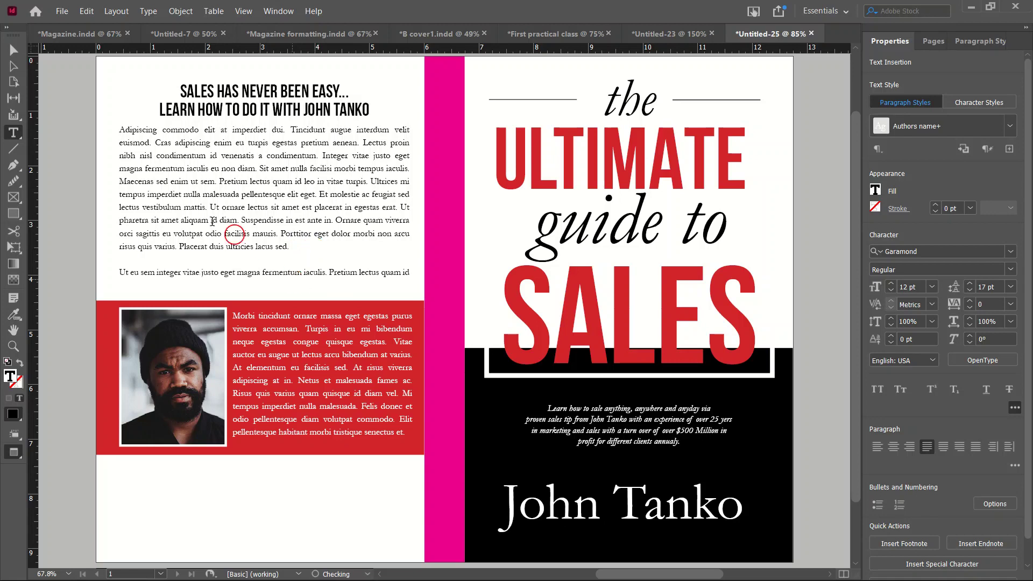
- Extend the description frame's lower edge to a frame height of 3.74 in to fit the pasted text
click(20, 49)
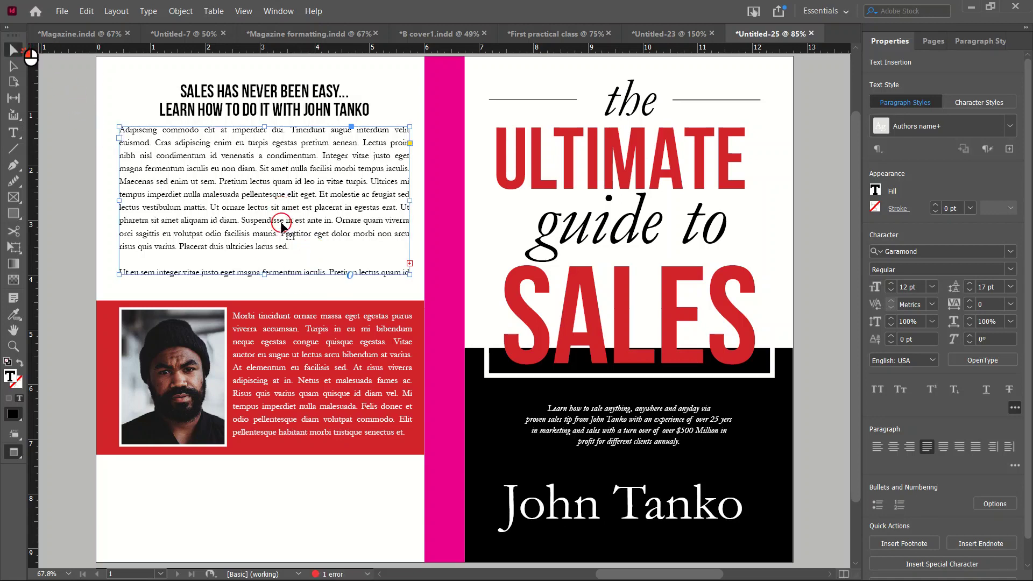
click(269, 278)
drag(264, 307, 265, 331)
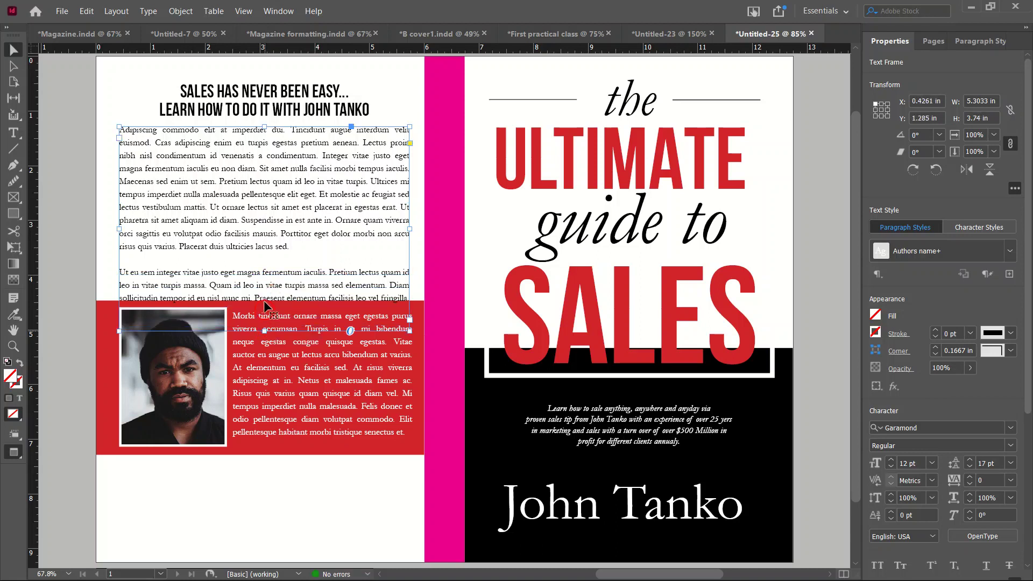
- Delete the pasted paragraph's last line, which overlaps the red band
double_click(265, 220)
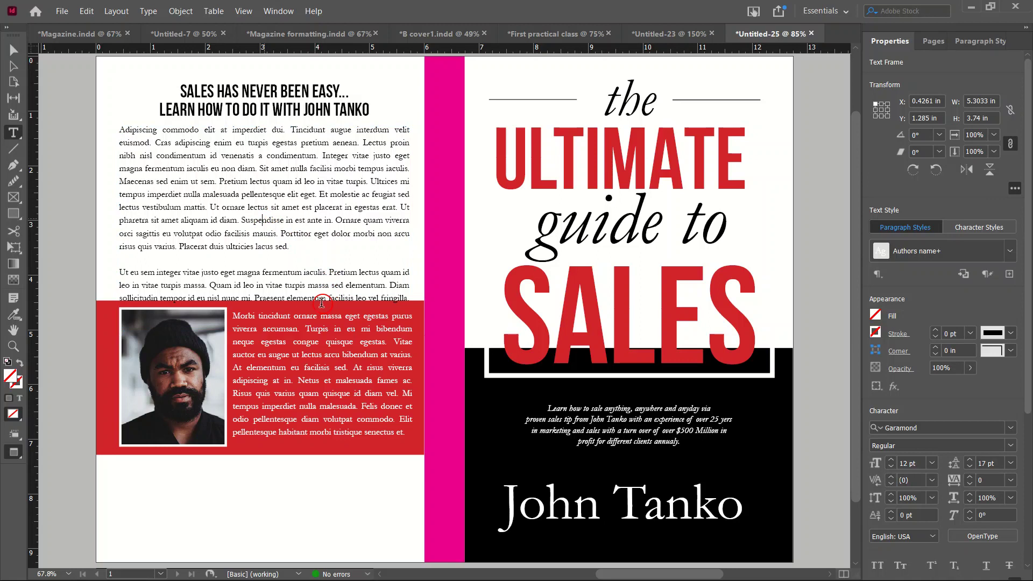
click(182, 307)
triple_click(116, 300)
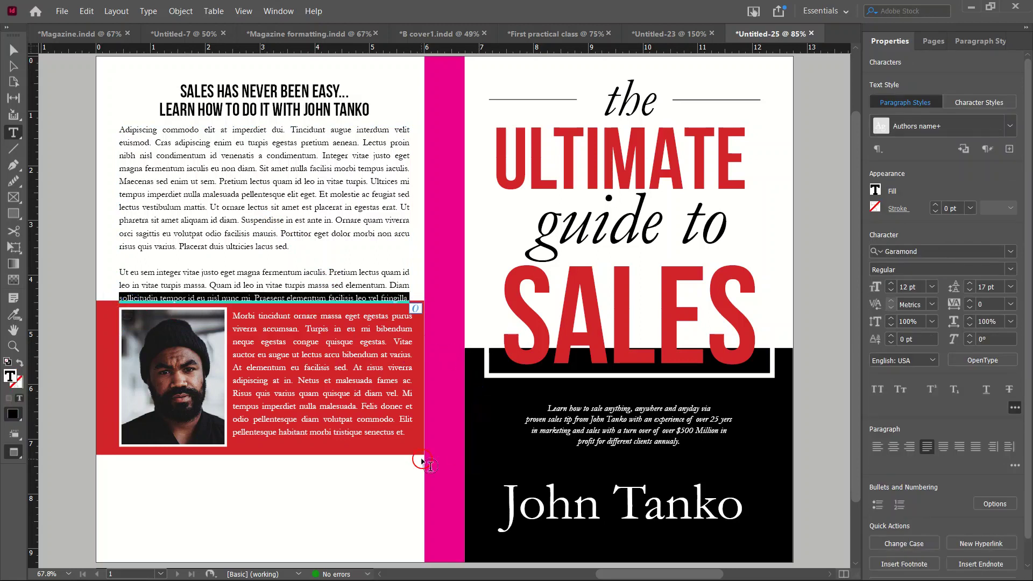
key(BackSpace)
click(275, 501)
- Shorten the description frame to a height of 3.1 in, ending just above the red band
click(13, 50)
click(242, 296)
drag(266, 332, 265, 297)
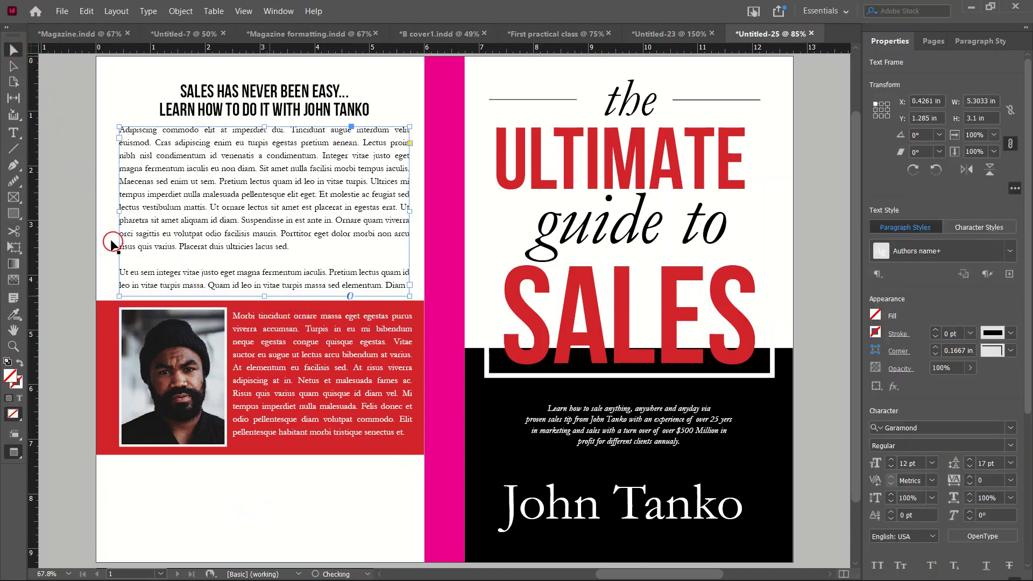
click(81, 223)
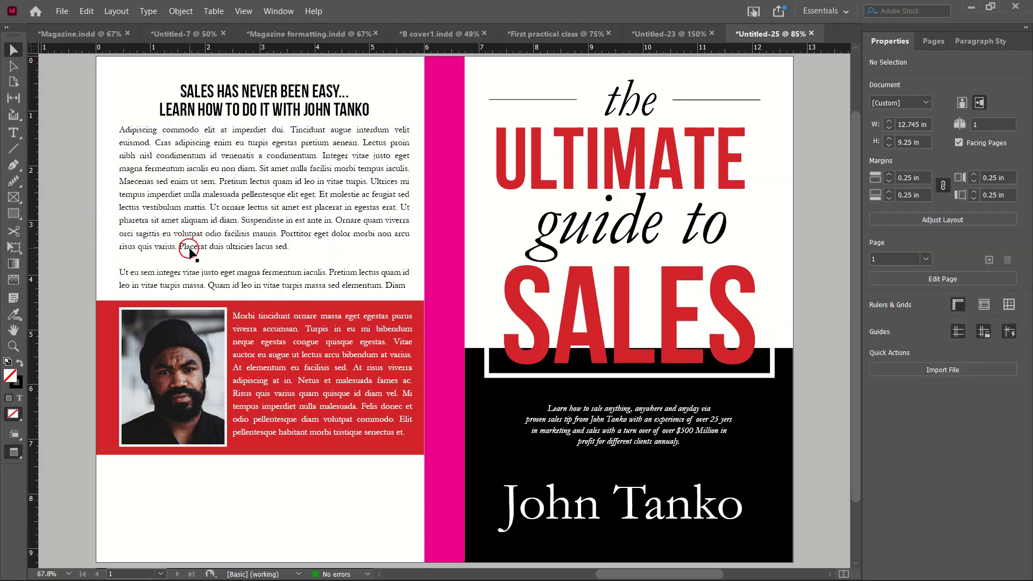
- Delete the rest of the pasted second paragraph from the back cover description
double_click(409, 285)
drag(409, 285, 106, 269)
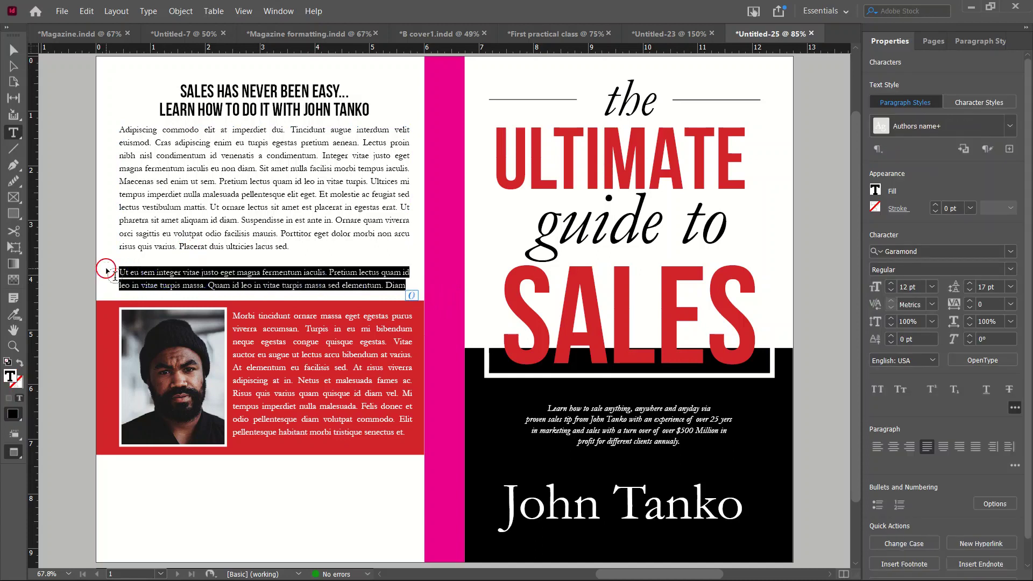
key(BackSpace)
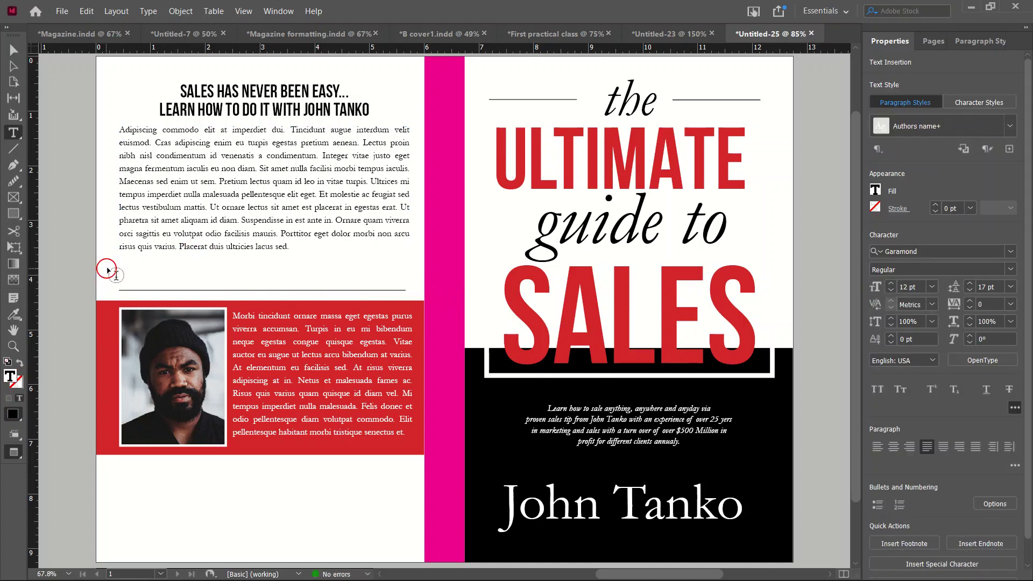
- Shorten the description frame to about 2.54 in high and nudge it down to a Y position of 1.3833 in
click(12, 50)
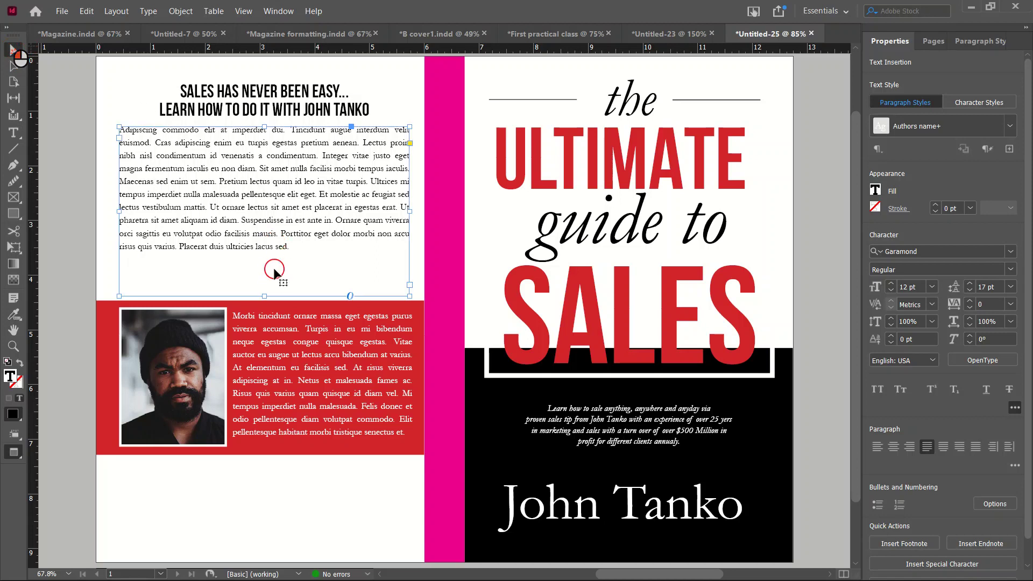
drag(266, 295, 268, 265)
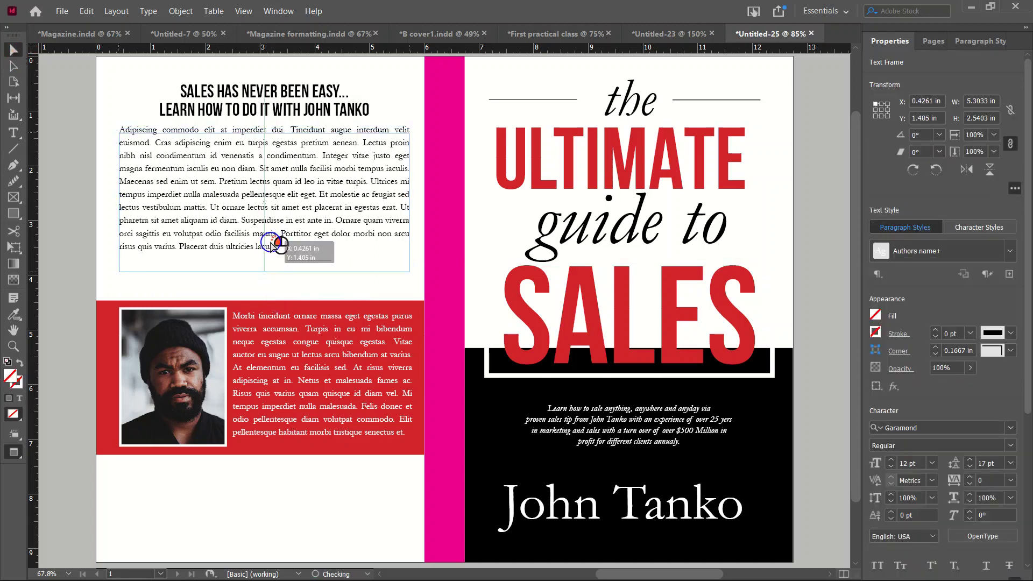
key(shift+Down)
key(Up)
key(Up)
key(Up)
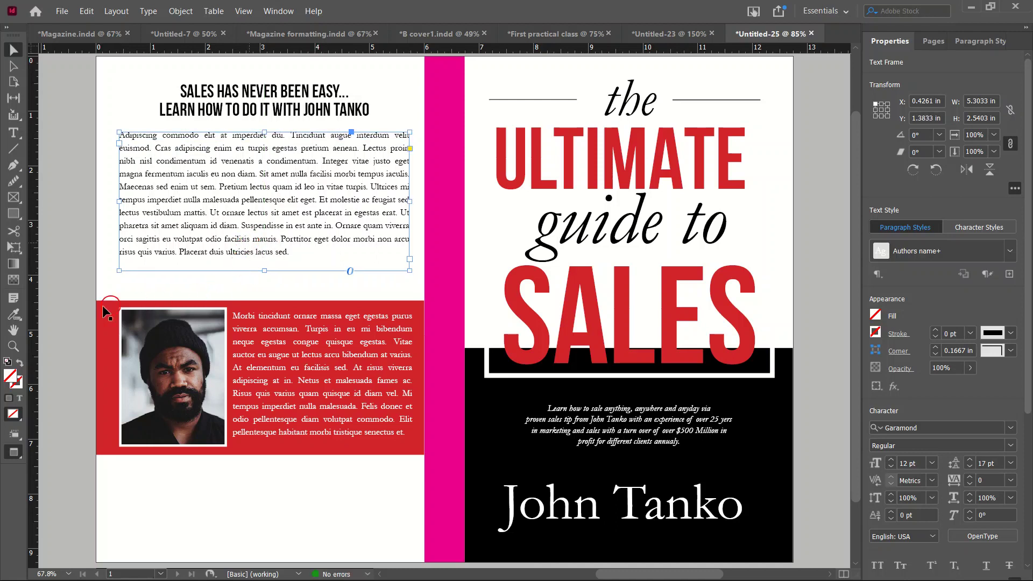
- Move the red band with its author photo and text up to just below the description frame
drag(68, 301, 304, 375)
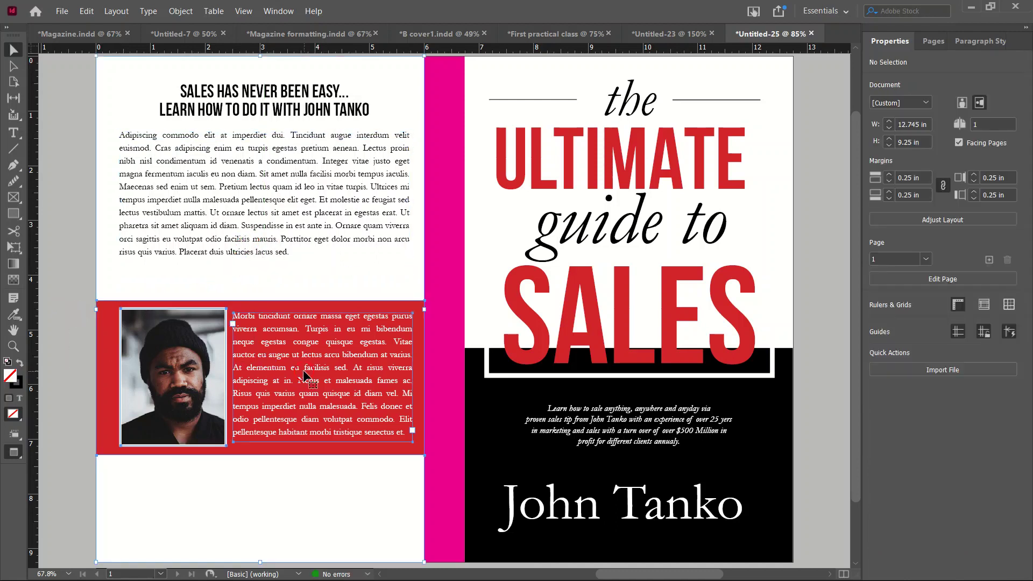
drag(250, 347, 250, 321)
click(78, 242)
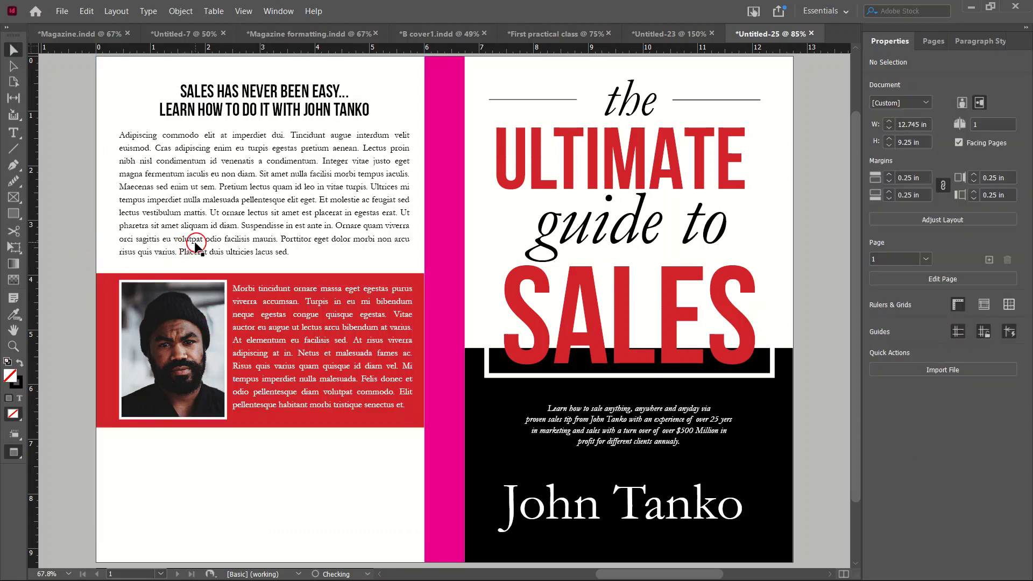
- Create a new paragraph style from the back cover description text
click(223, 213)
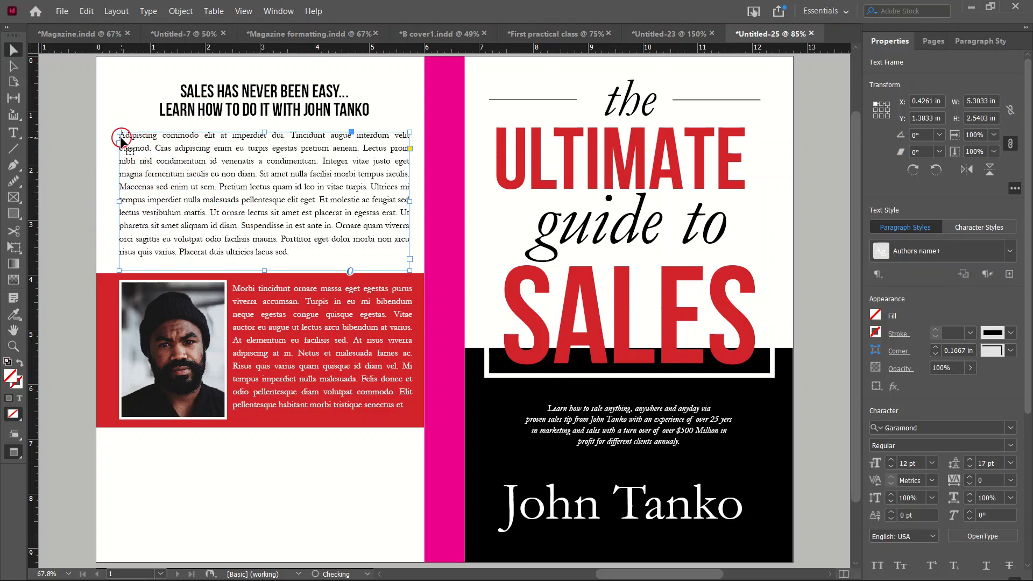
double_click(141, 149)
drag(296, 259, 114, 141)
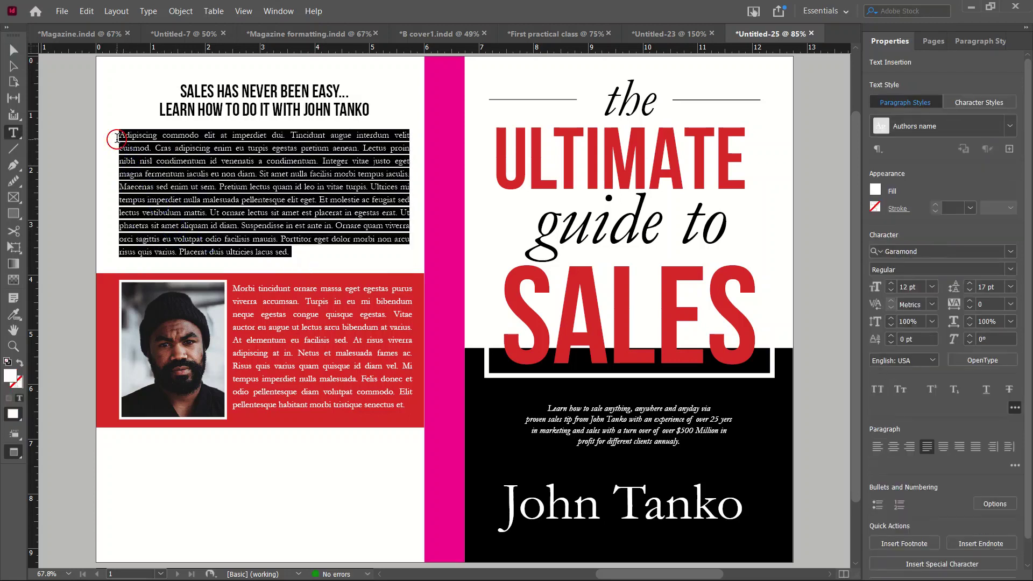
click(982, 41)
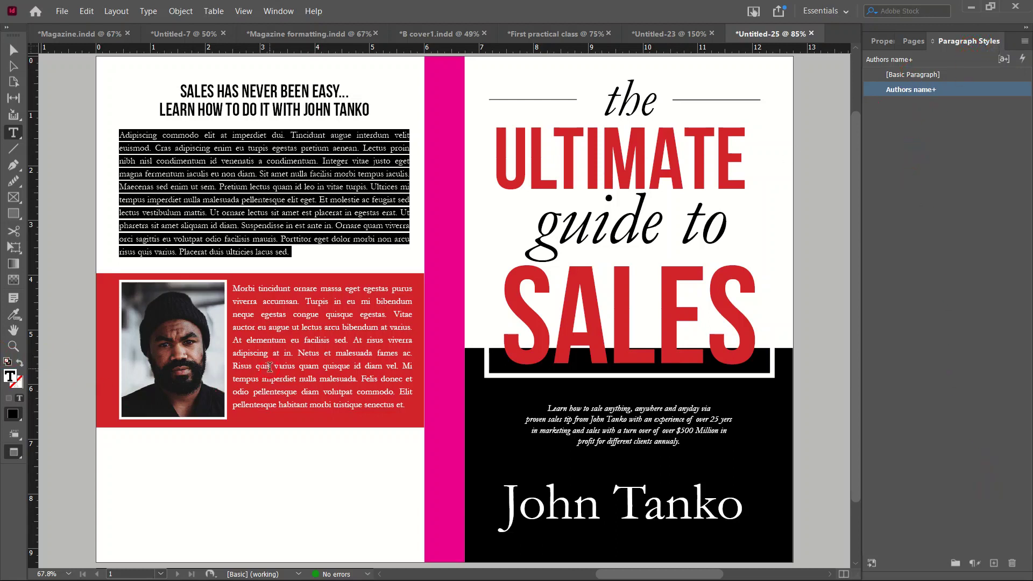
click(994, 563)
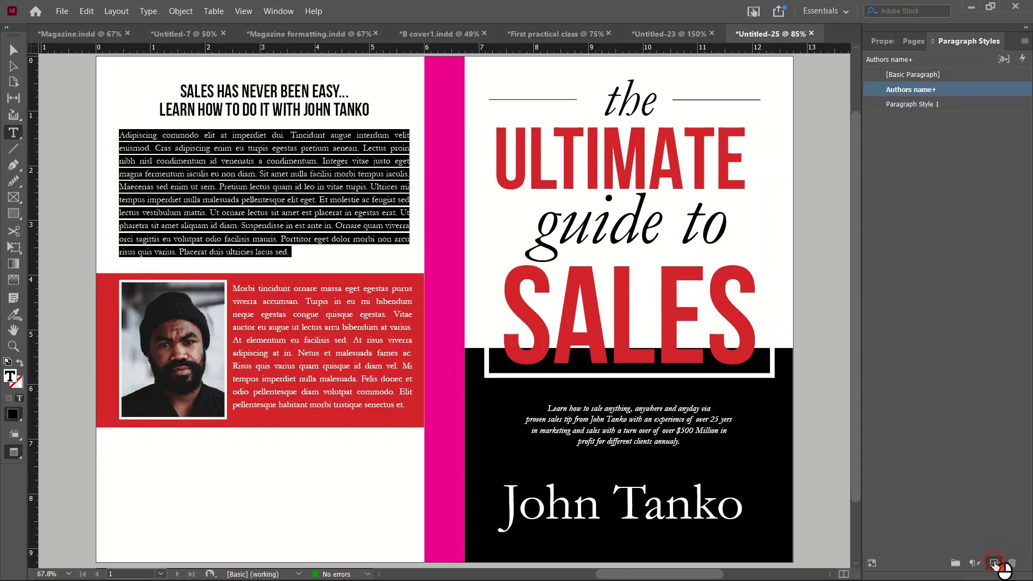
- Apply the new style to the description, rename it About the book and give it a three-line, one-character drop cap
click(922, 105)
double_click(923, 105)
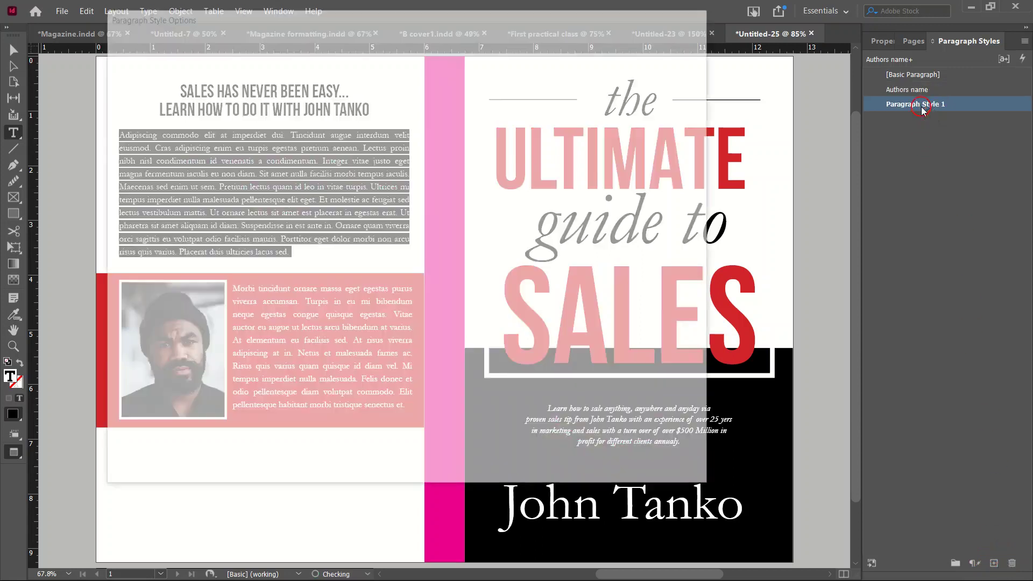
text(Ab)
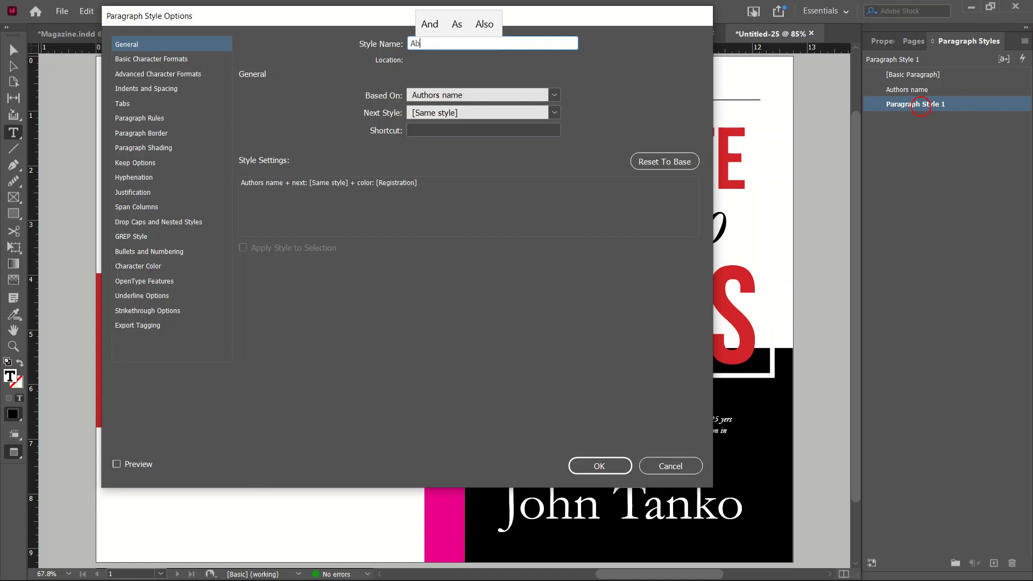
text(out the book)
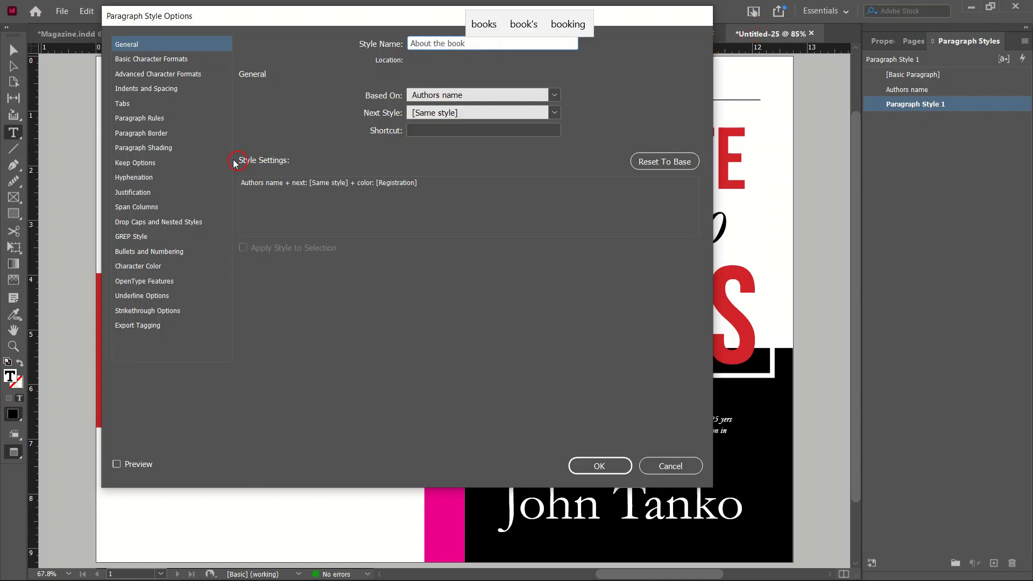
click(143, 225)
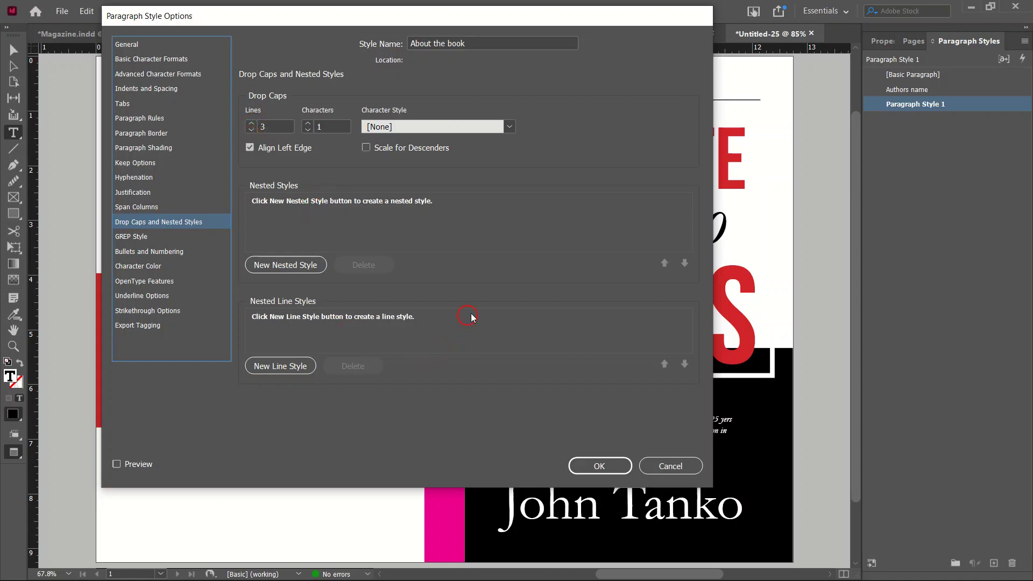
click(597, 463)
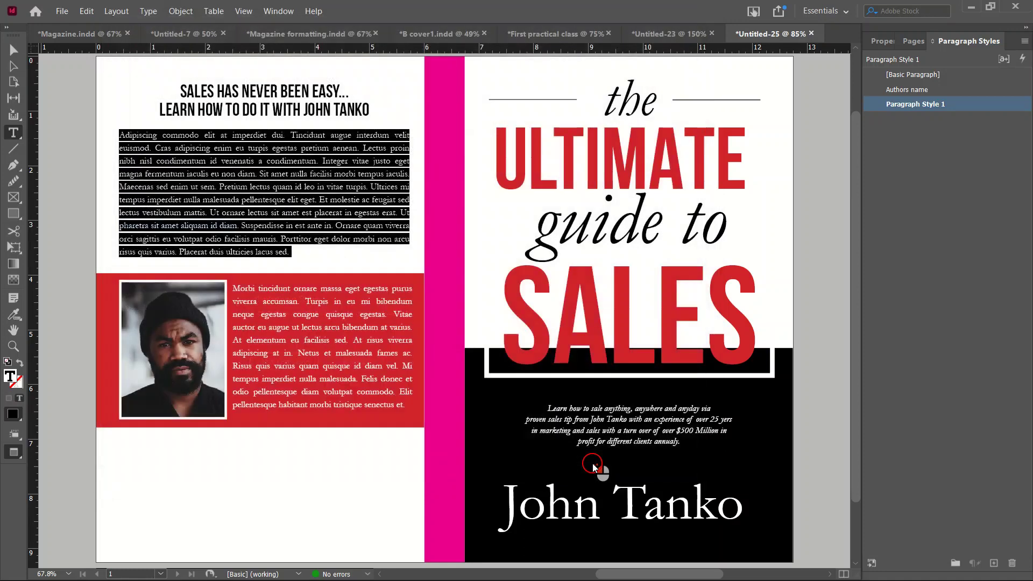
click(305, 201)
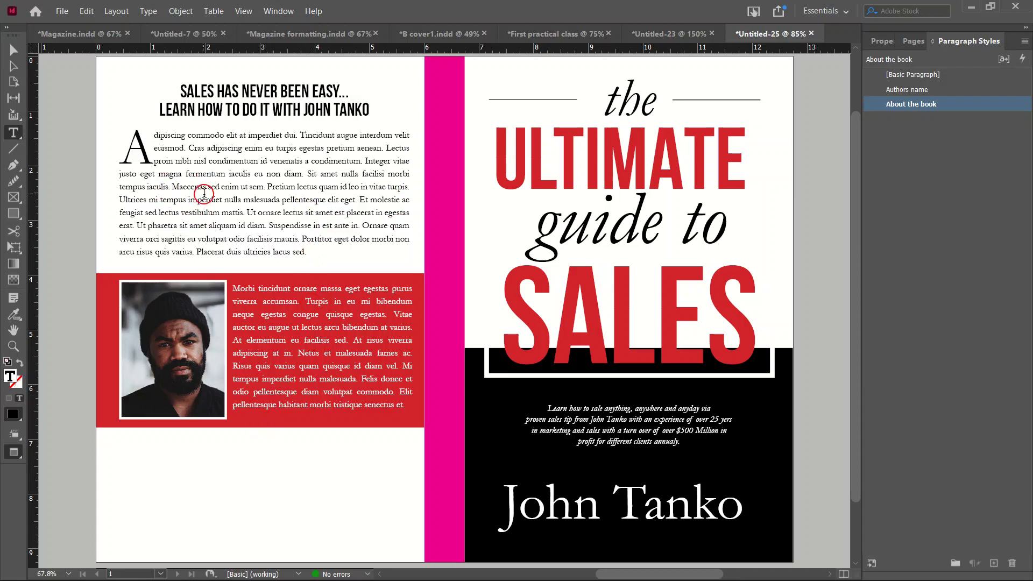
- Paste the lorem ipsum sentences beginning "Ut eu sem integer" into a frame below the red band, aligned with the description
click(18, 52)
scroll(267, 261, down, 2)
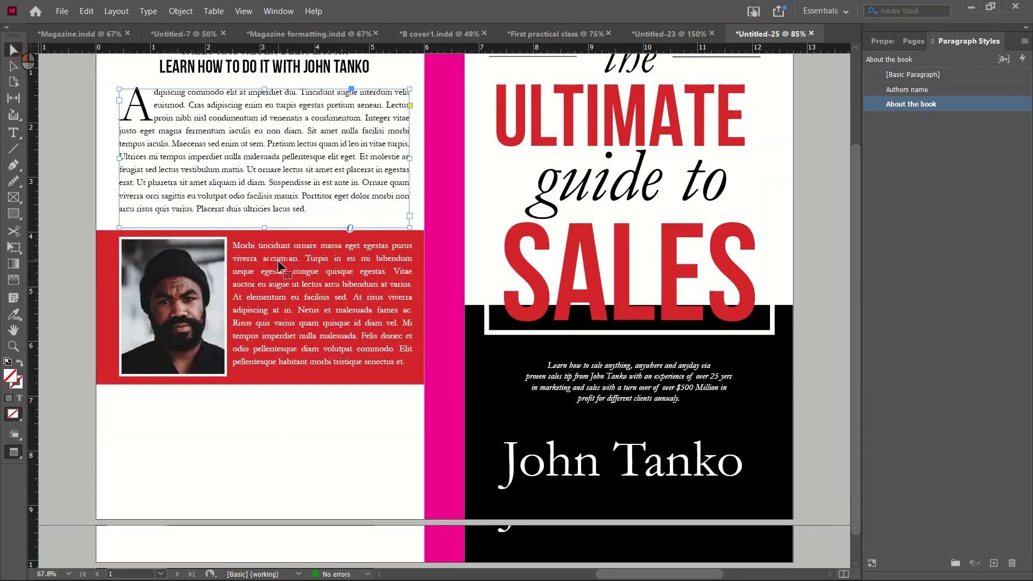
click(223, 356)
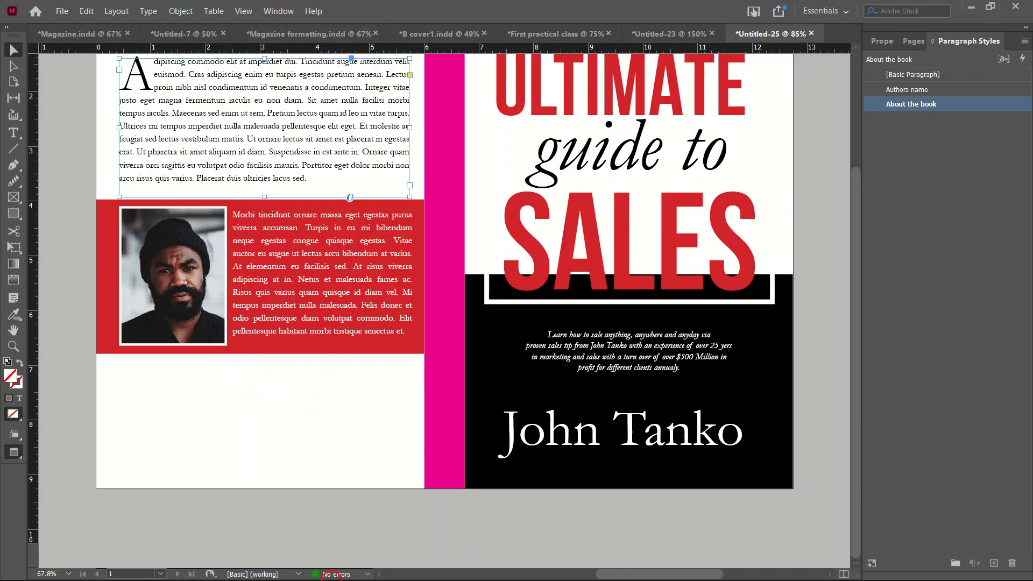
key(super)
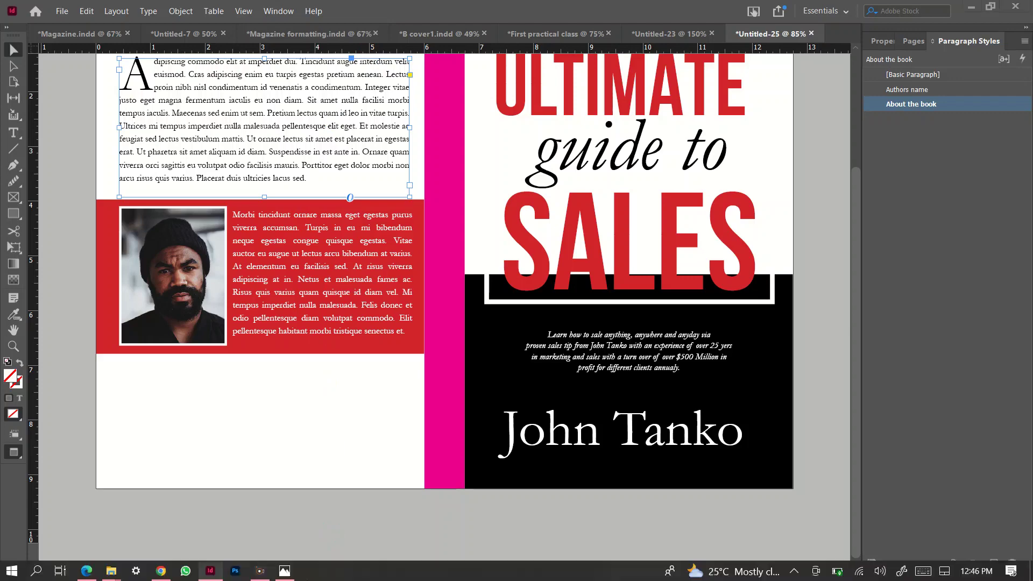
key(super)
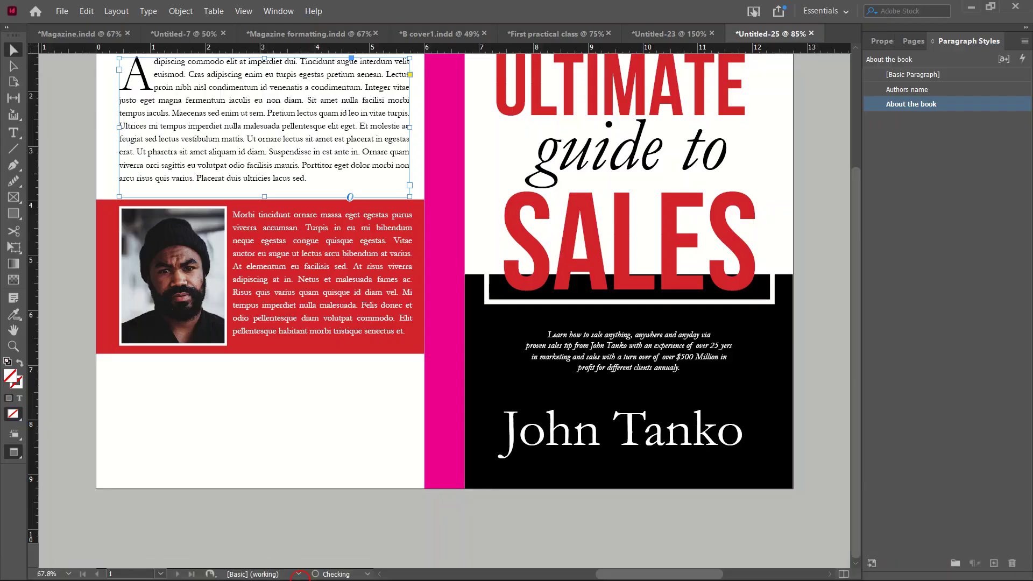
key(ctrl+v)
drag(450, 297, 409, 419)
key(w)
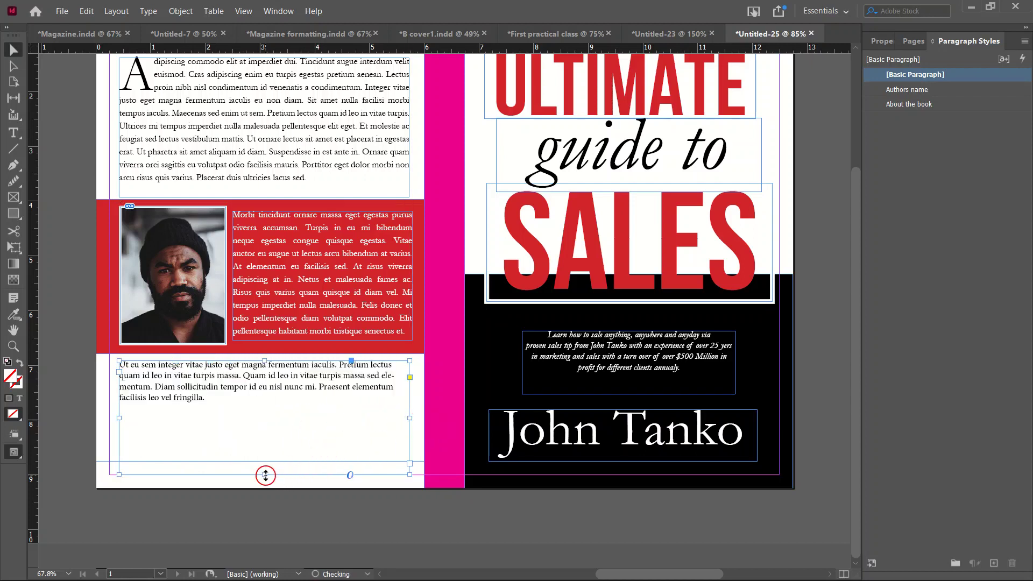
- Shorten the pasted text frame to about 0.89 in high, place it at about Y 6.99 in, and preview the cover
drag(263, 474, 277, 415)
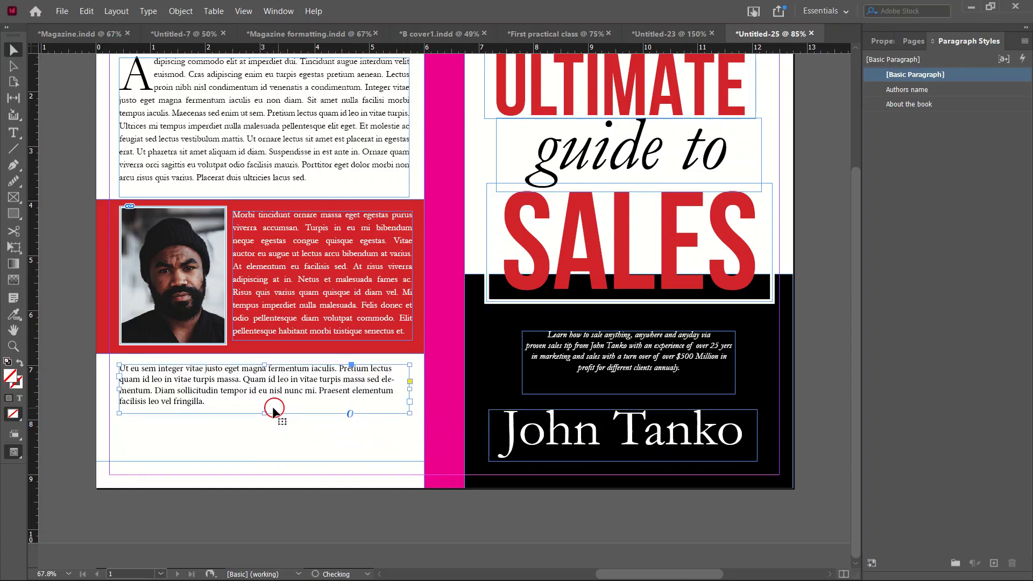
click(71, 371)
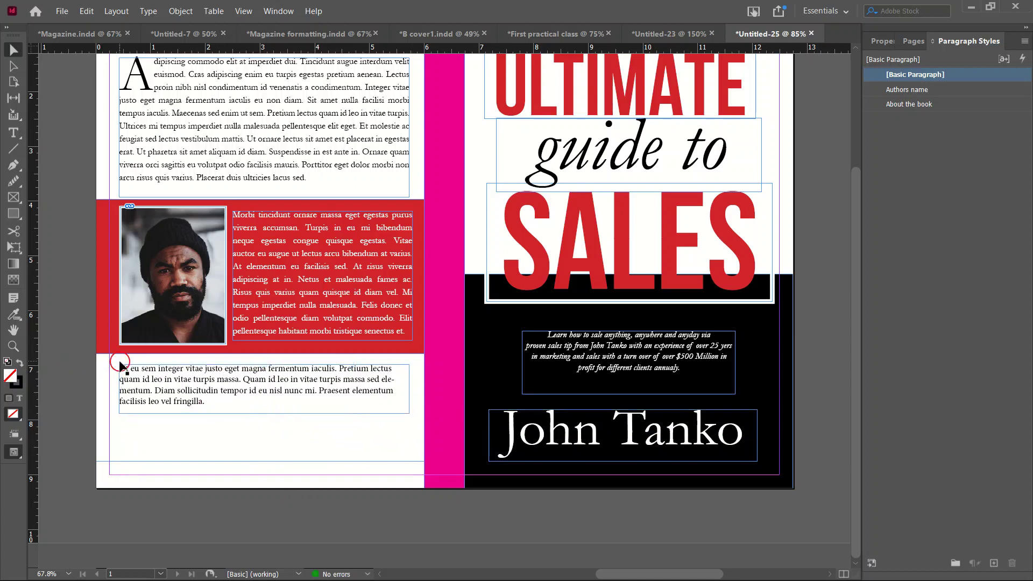
key(w)
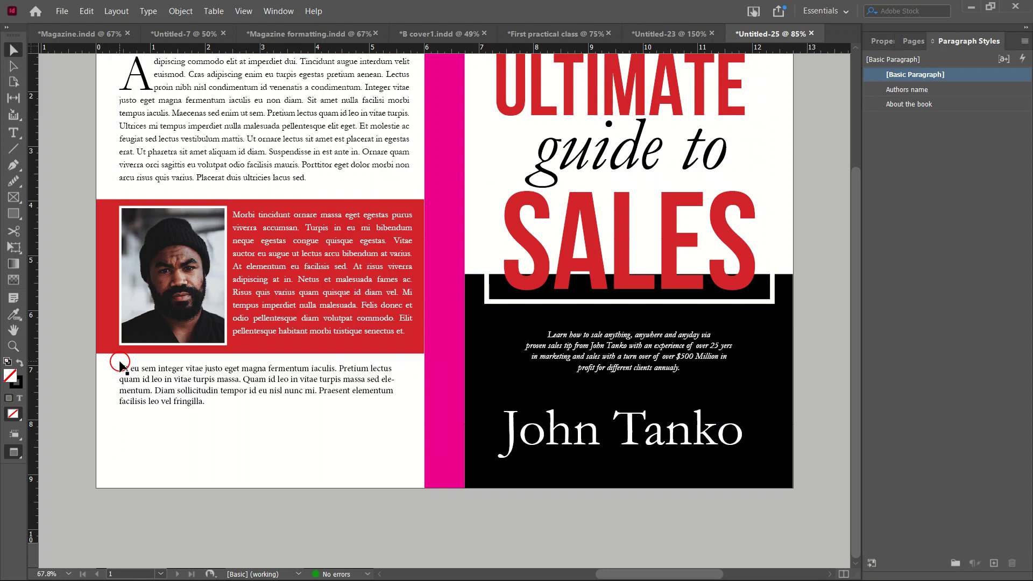
key(w)
- Apply the Authors name paragraph style to the paragraph below the red band and colour its text [Registration]
click(197, 372)
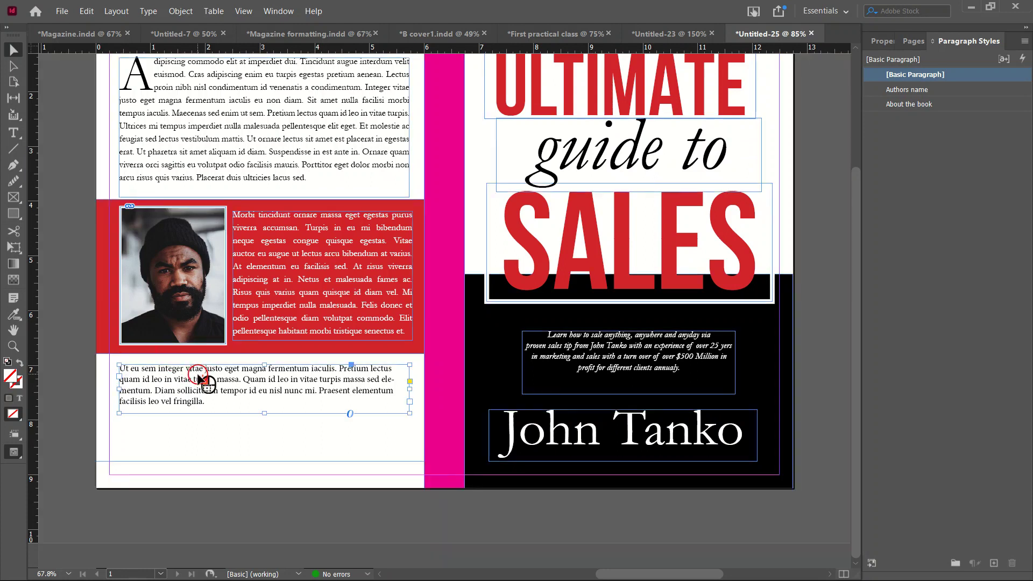
click(919, 91)
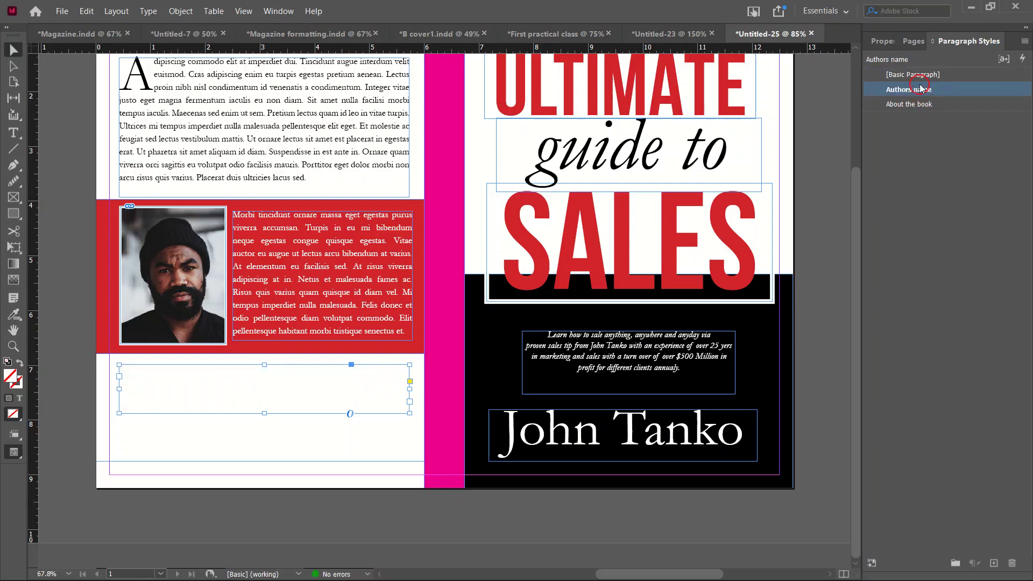
click(882, 41)
click(396, 378)
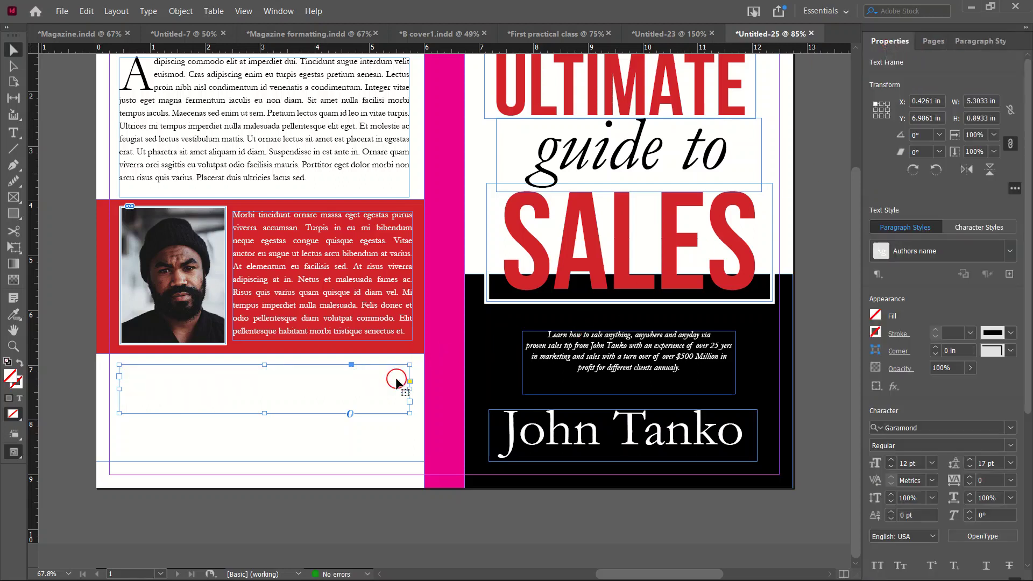
double_click(396, 378)
key(ctrl+a)
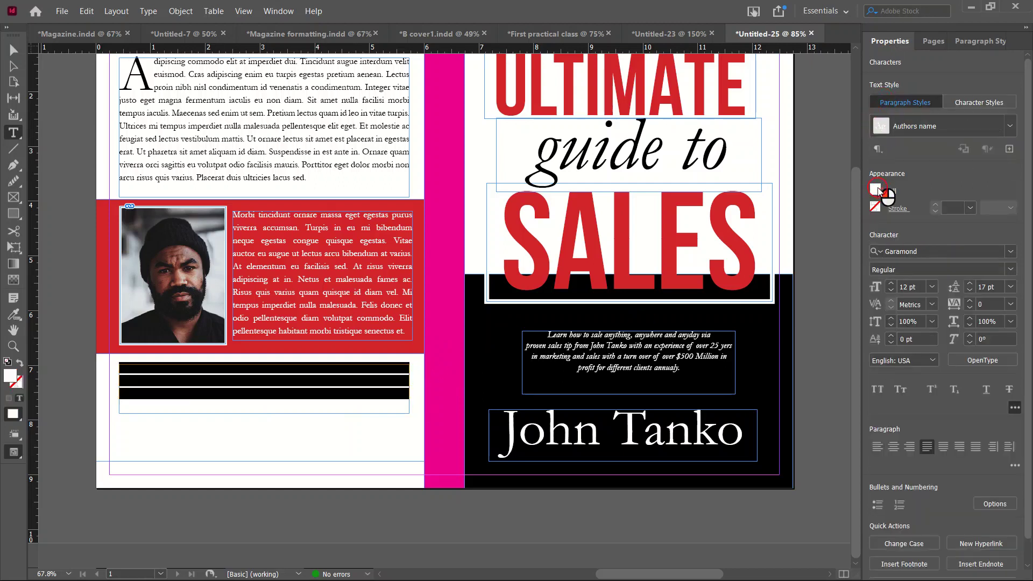
click(875, 190)
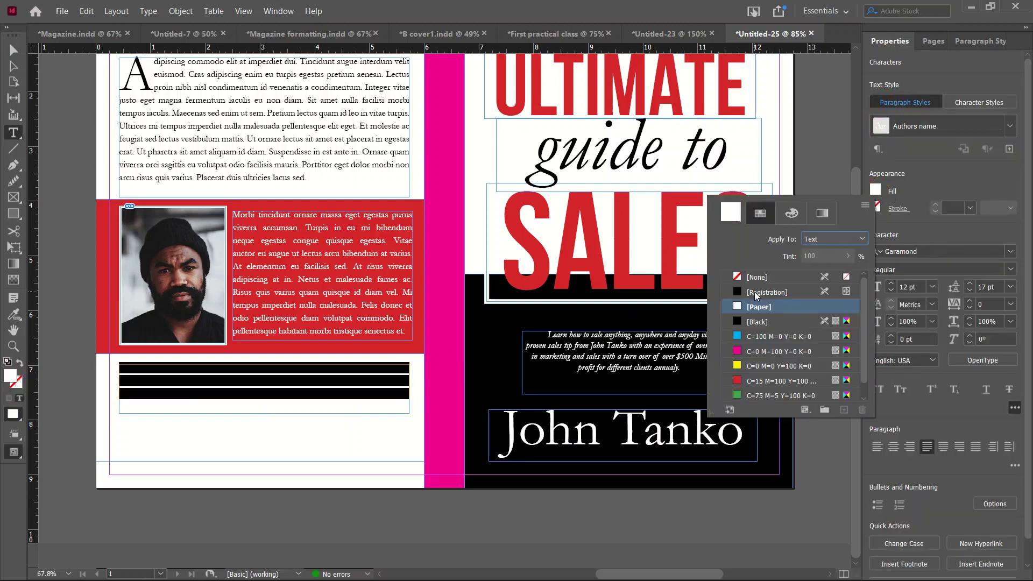
click(758, 292)
click(12, 53)
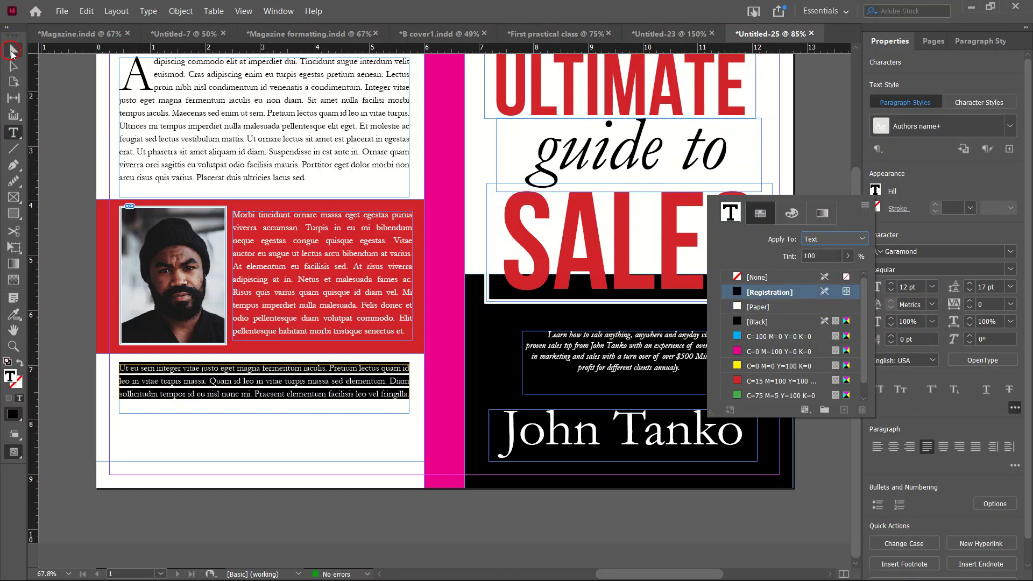
click(84, 178)
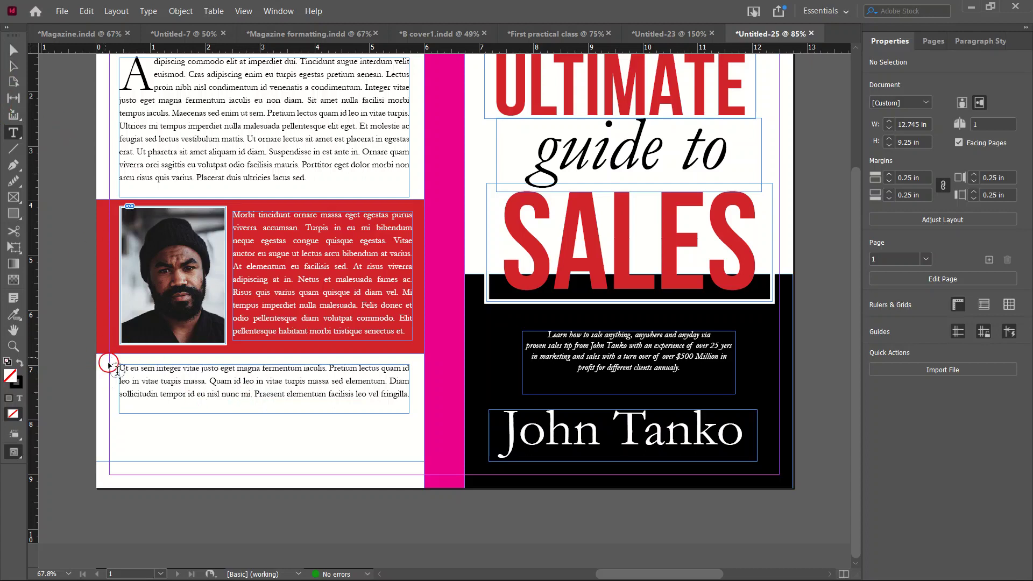
- Switch to Chrome, open pngegg.com/en/search?q=judge+ in the cream paper search tab, and browse the images
key(super)
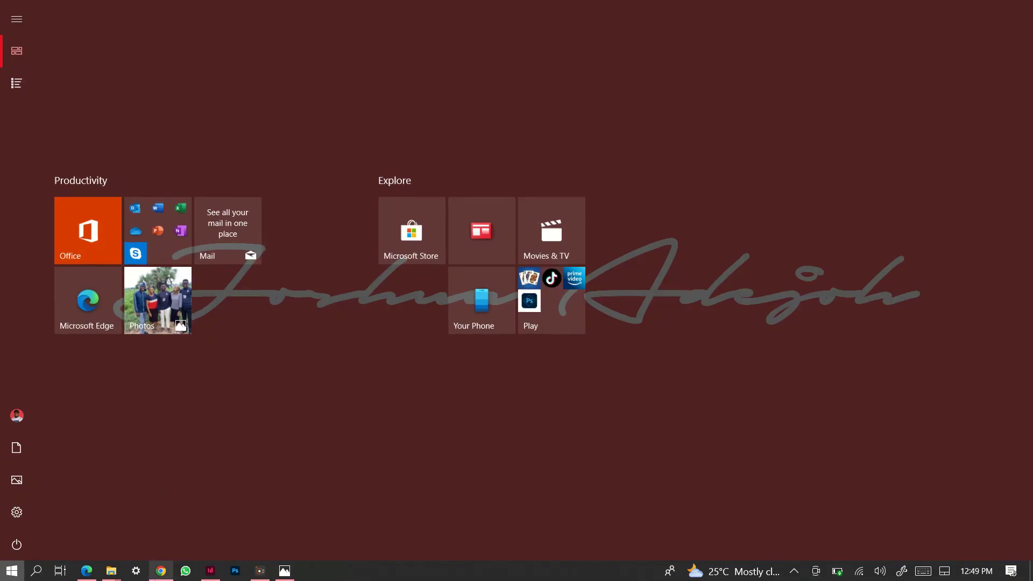
click(155, 577)
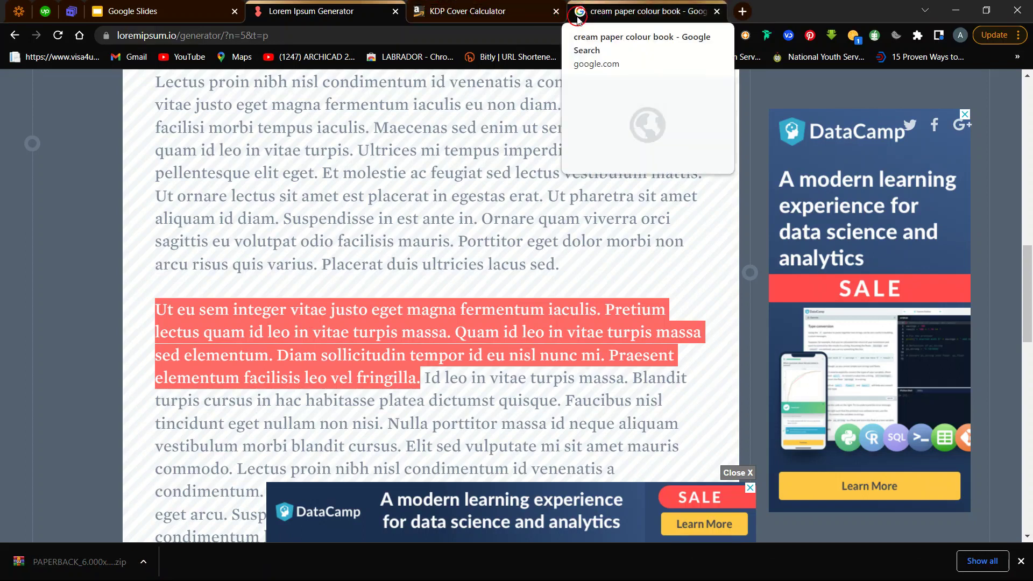
click(641, 9)
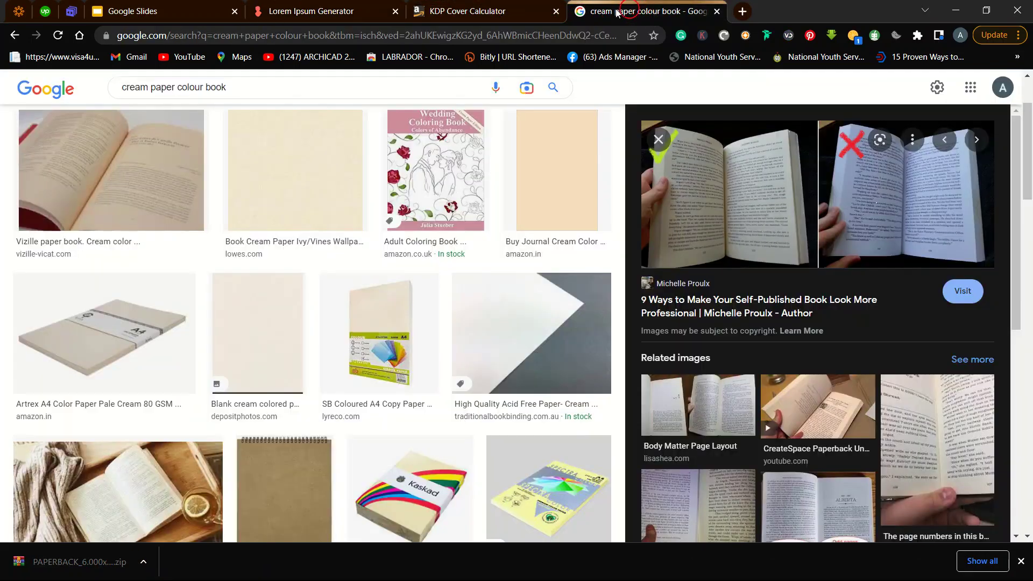
click(536, 36)
text(pngegg.com/en/search?q=judge+)
key(Return)
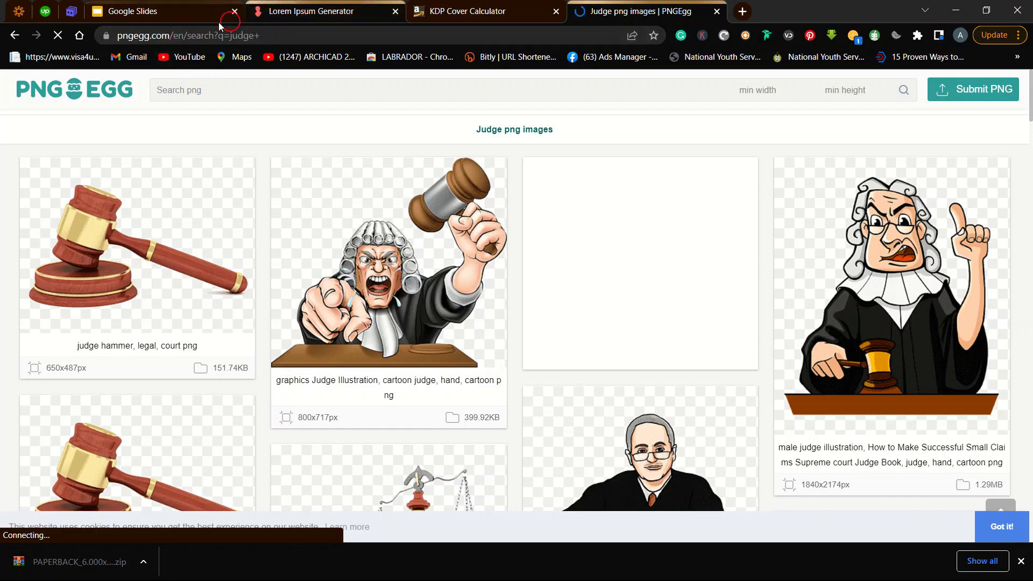
scroll(354, 184, down, 16)
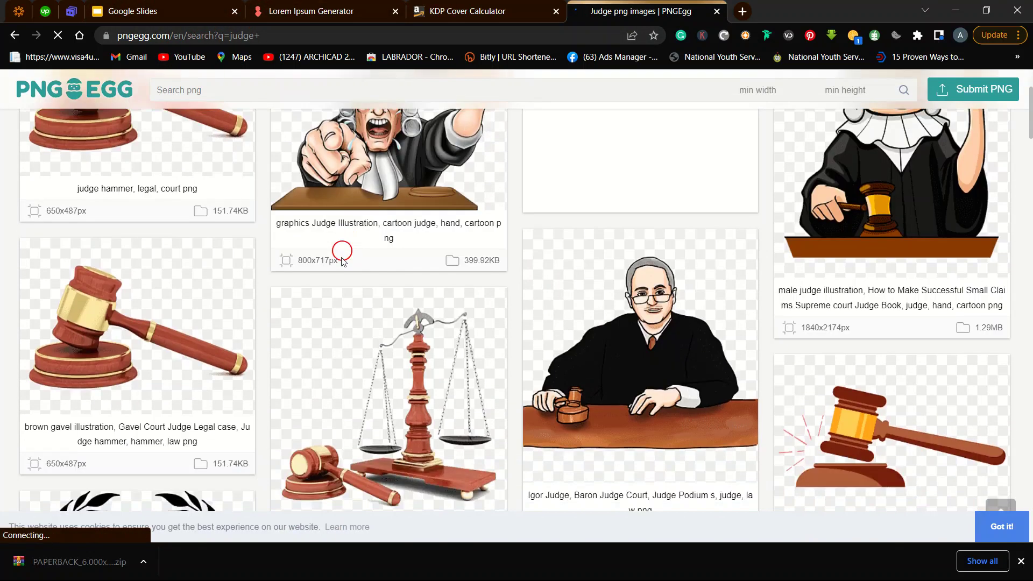
scroll(373, 299, down, 8)
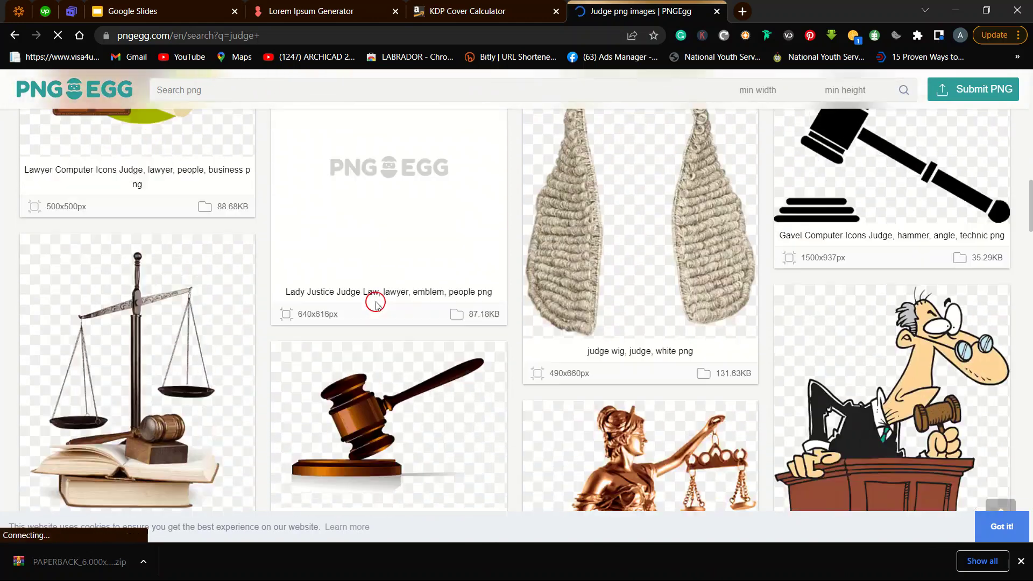
scroll(373, 304, up, 9)
scroll(473, 287, up, 15)
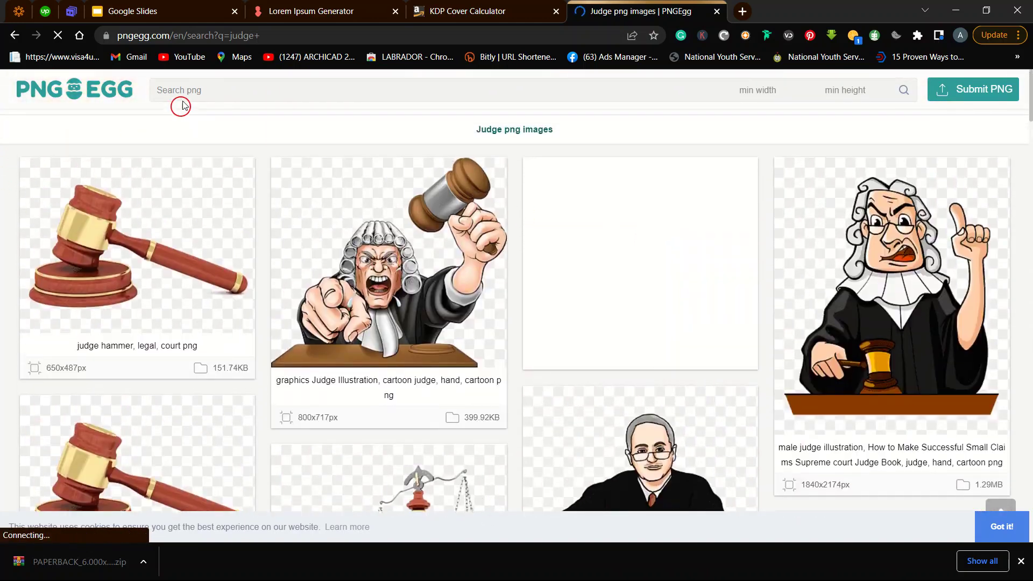
- Search PNGEgg for "isbn" and look through the images for a barcode
click(185, 92)
text(isbn)
key(Return)
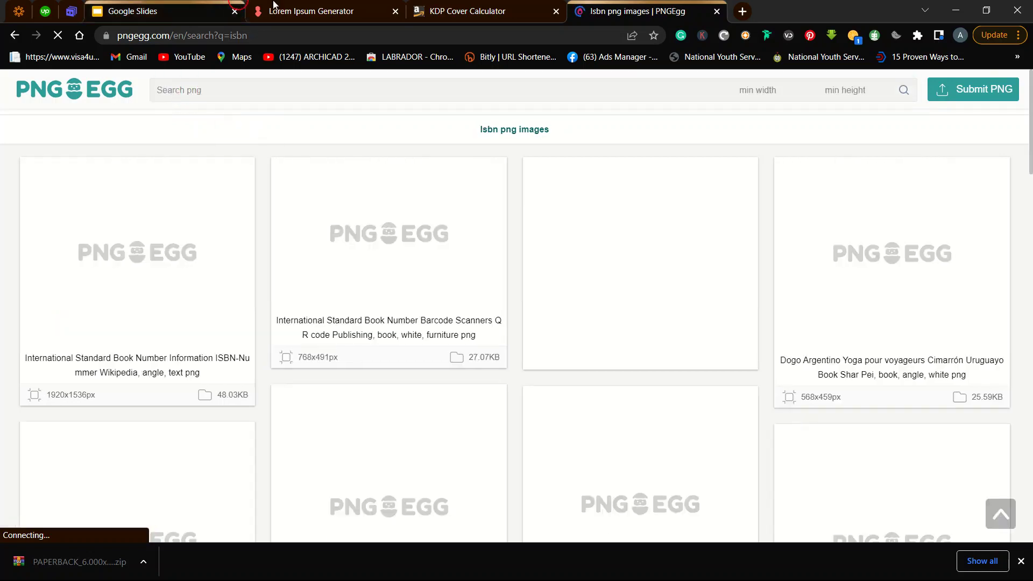
scroll(350, 318, down, 5)
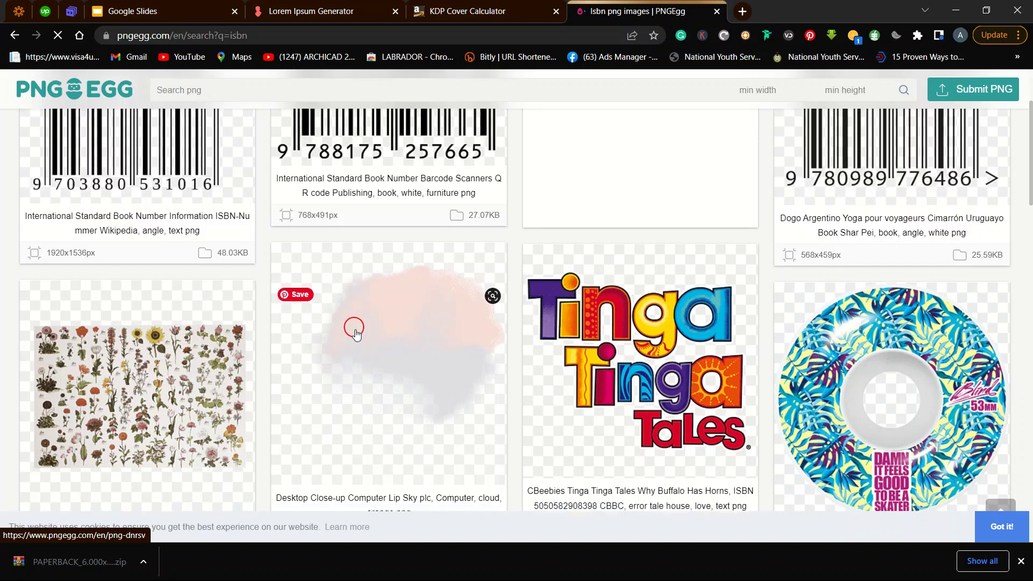
scroll(371, 350, down, 5)
scroll(380, 341, up, 10)
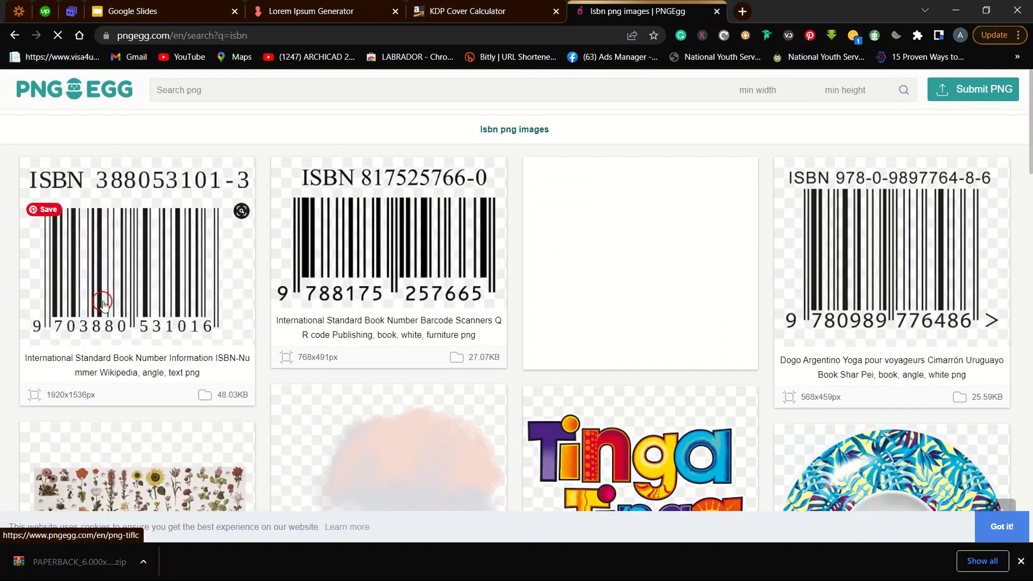
click(423, 256)
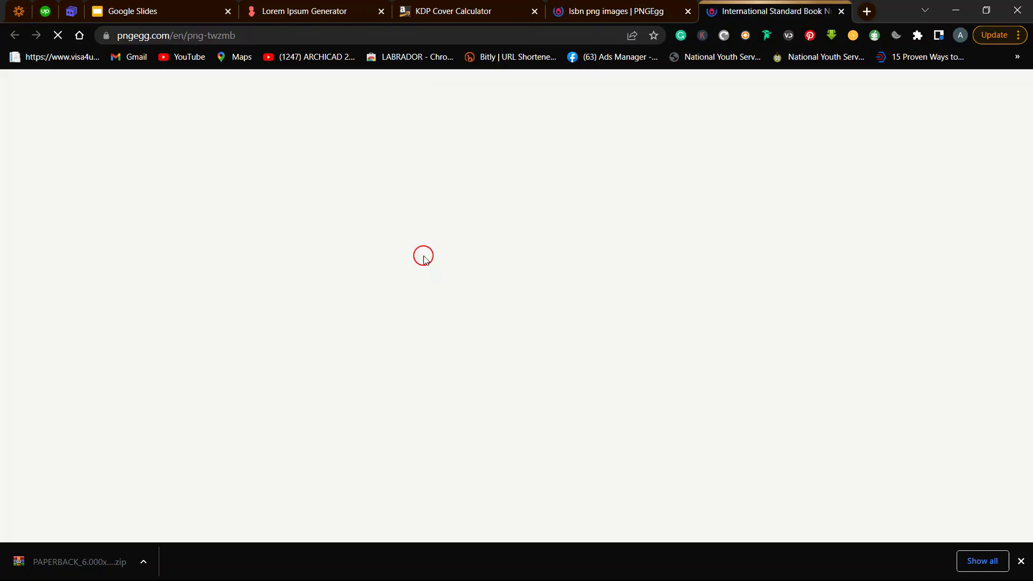
scroll(497, 353, down, 7)
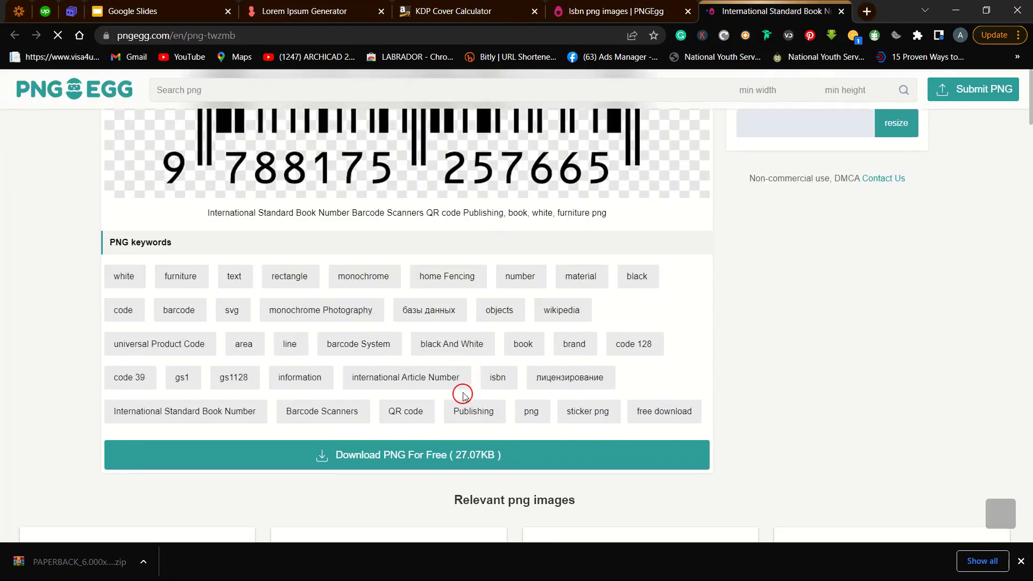
scroll(358, 418, down, 3)
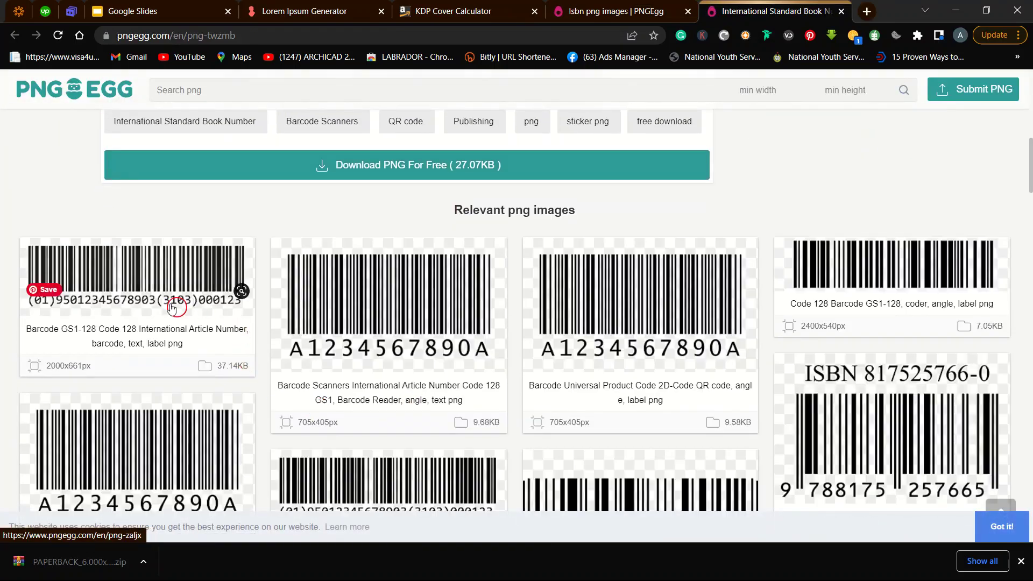
scroll(542, 380, up, 2)
click(424, 257)
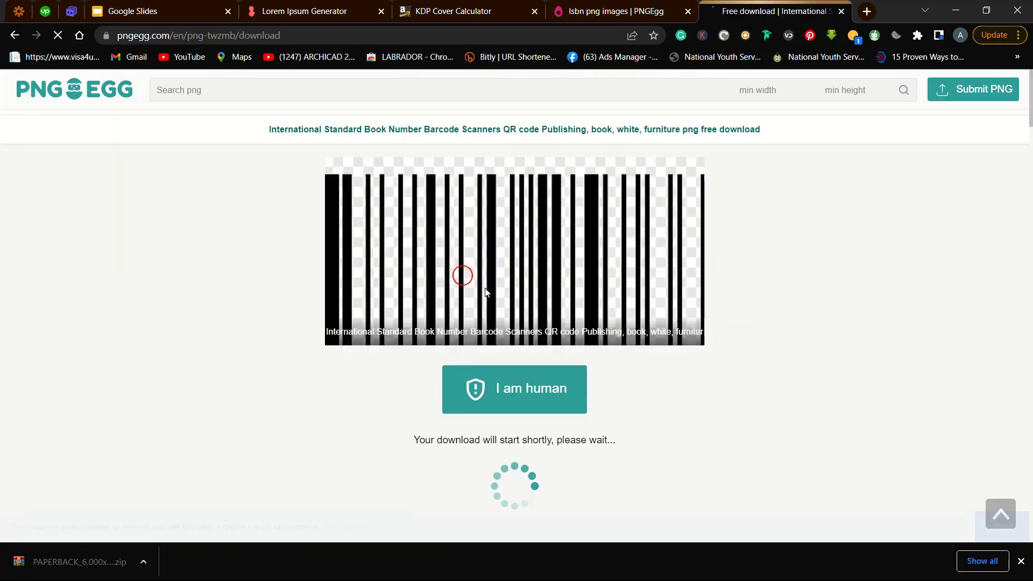
scroll(461, 277, down, 1)
click(499, 329)
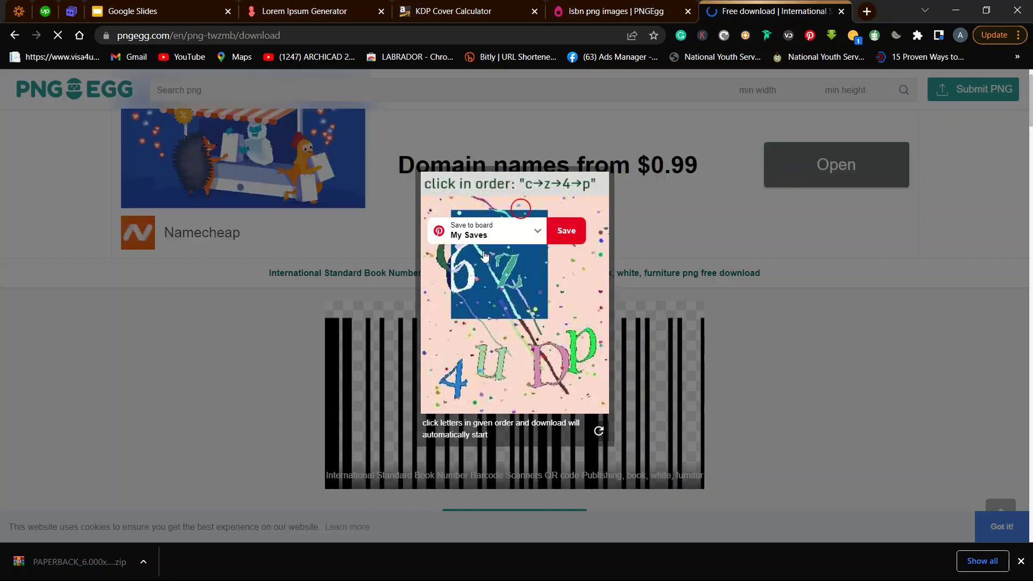
- Complete the human verification in the given character order and save the barcode as pngegg in the Book design masterclass moodboard folder
click(441, 251)
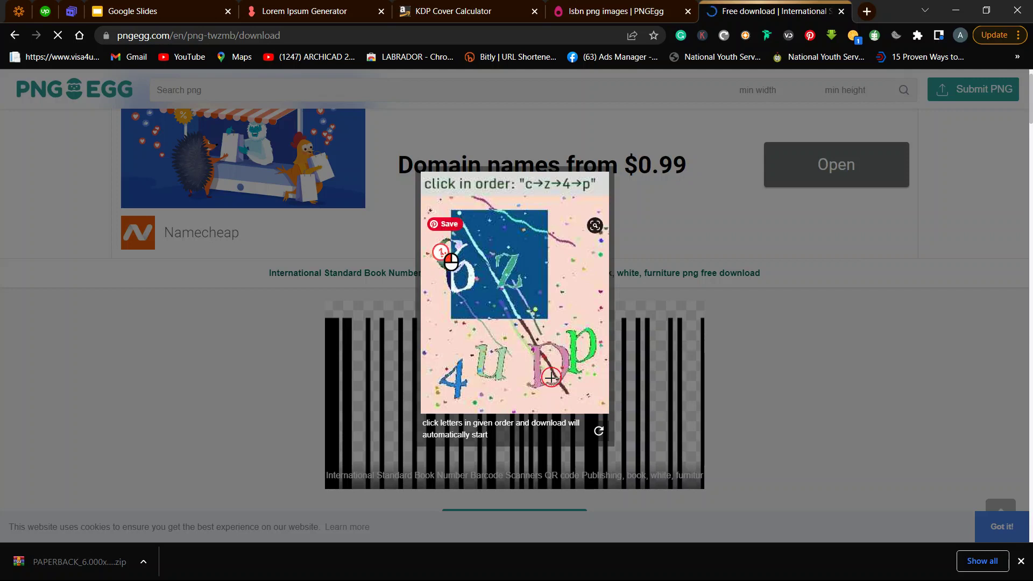
click(503, 278)
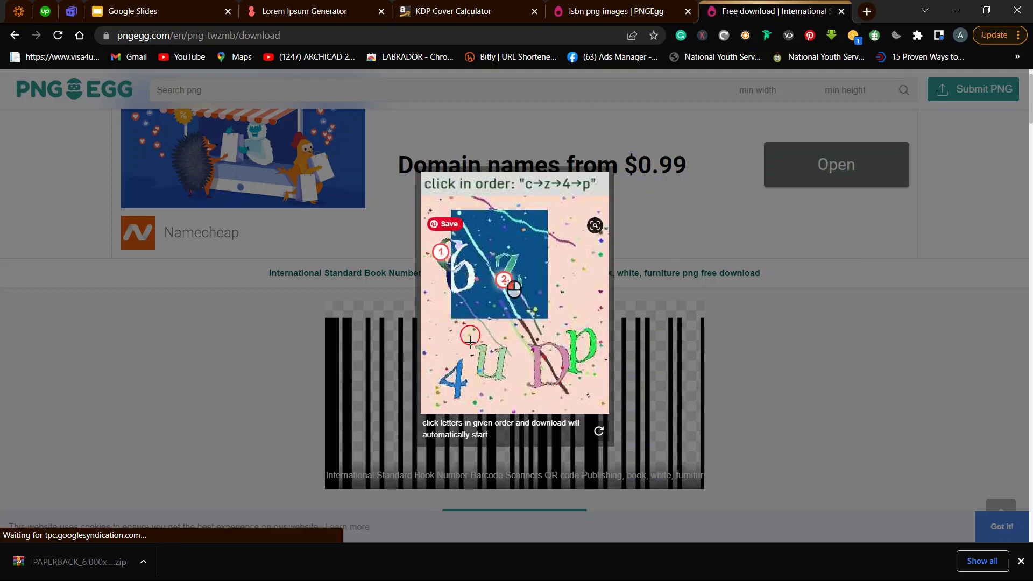
click(462, 367)
click(572, 343)
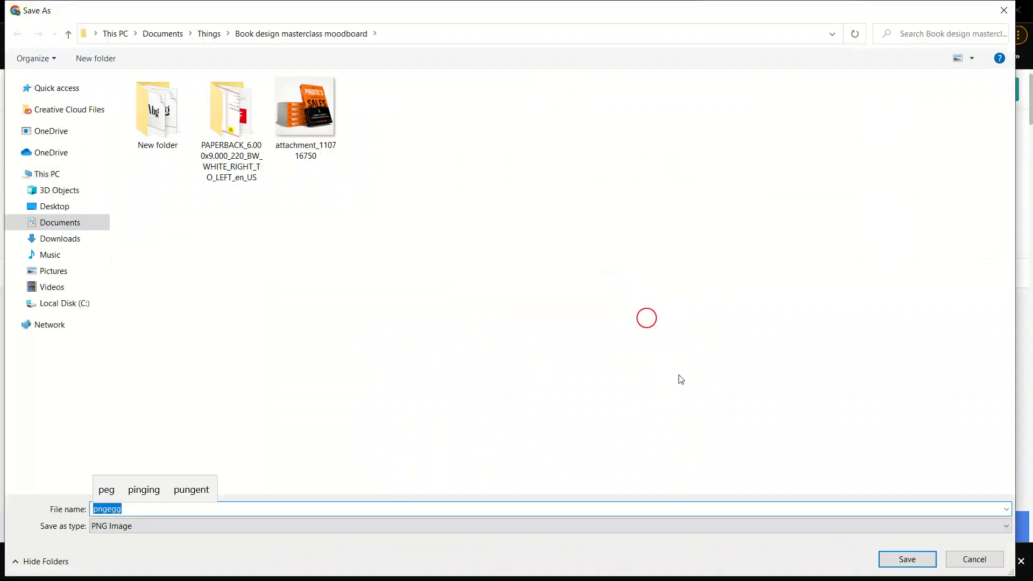
click(907, 559)
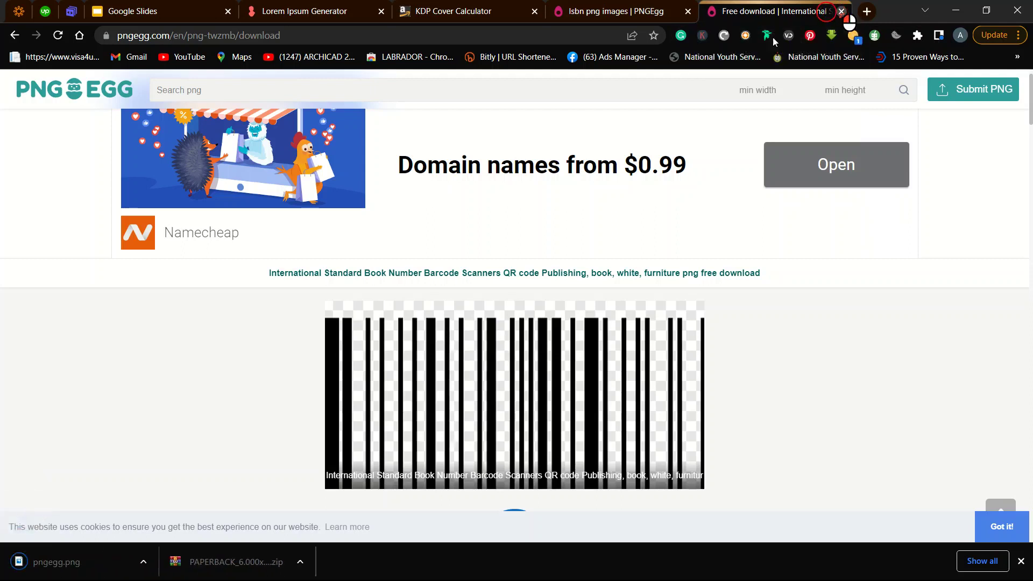
click(840, 12)
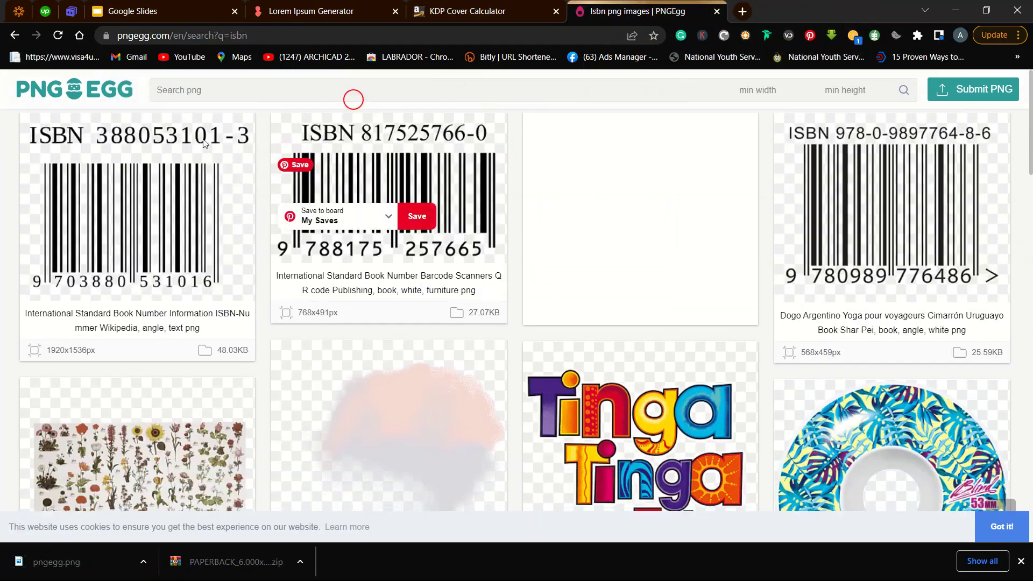
scroll(393, 182, up, 1)
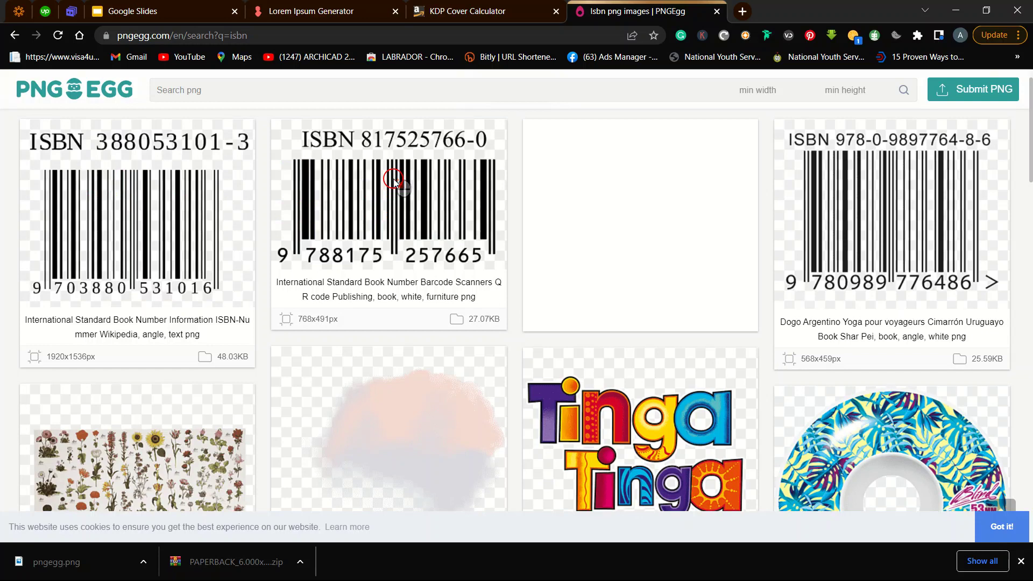
click(392, 178)
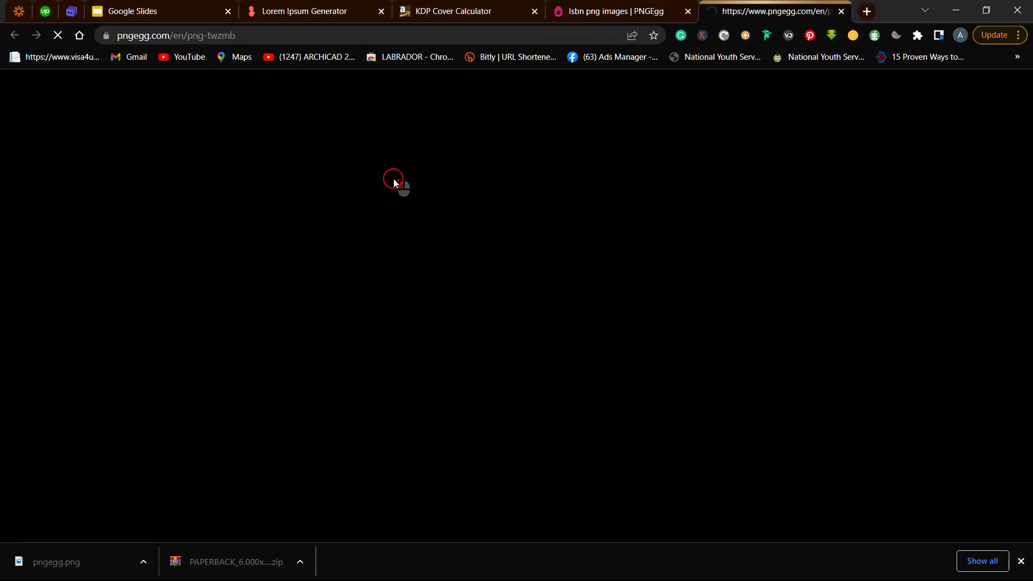
scroll(364, 351, down, 12)
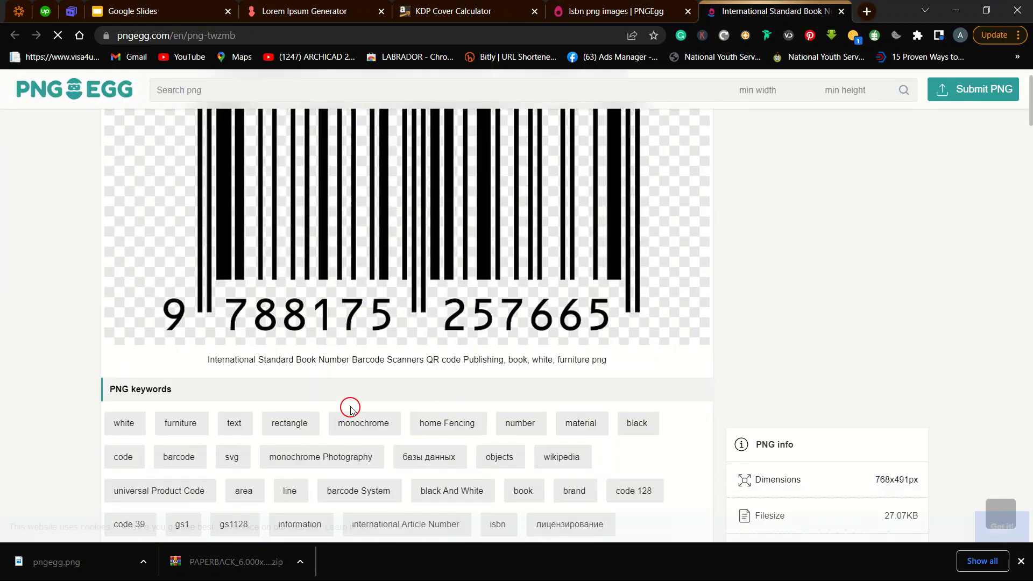
scroll(323, 421, down, 3)
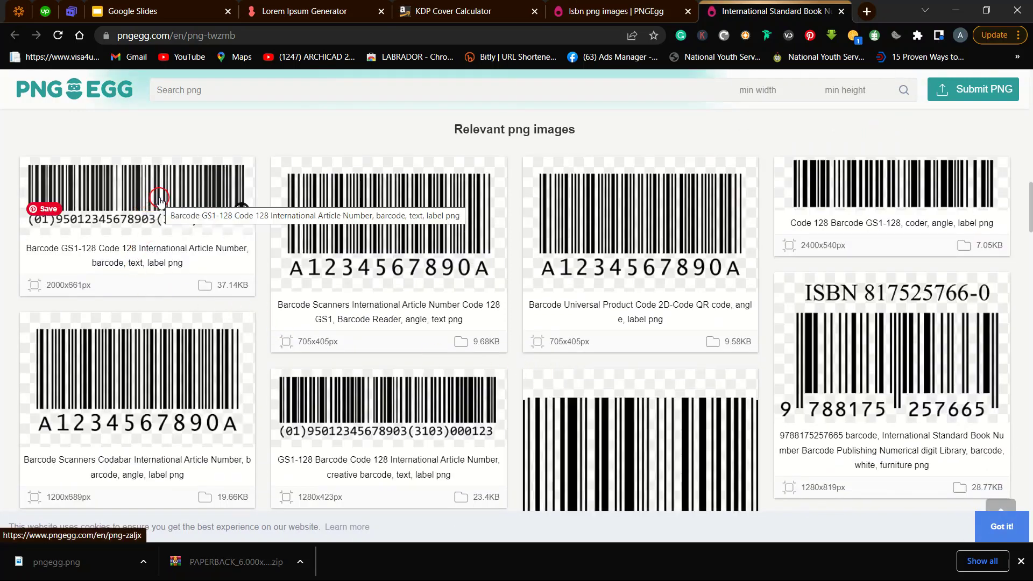
- Open the 2000x661 px Barcode GS1-128 image, download it, and save it as pngegg (1) in the moodboard folder
click(160, 200)
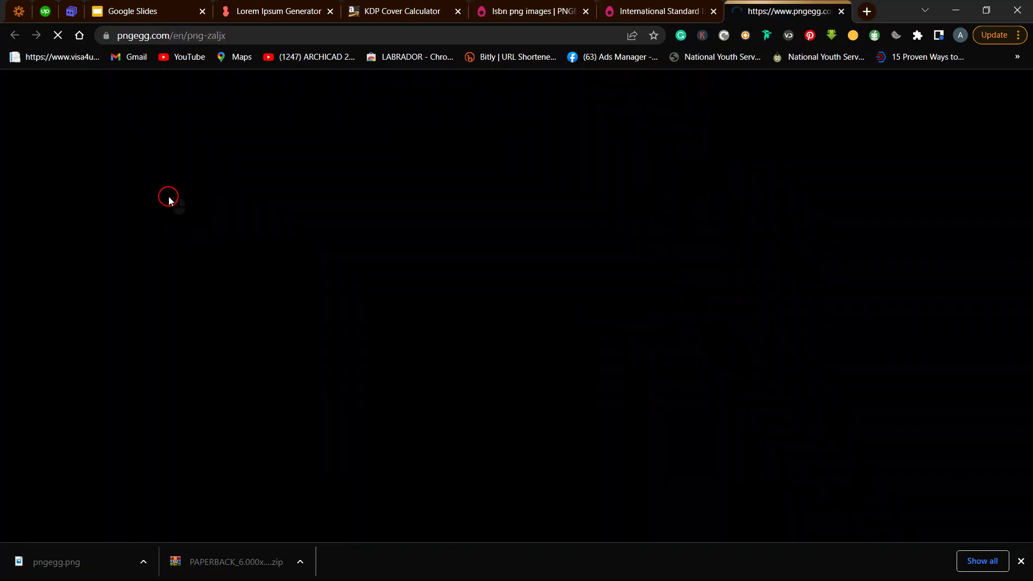
scroll(708, 281, down, 3)
scroll(493, 306, down, 10)
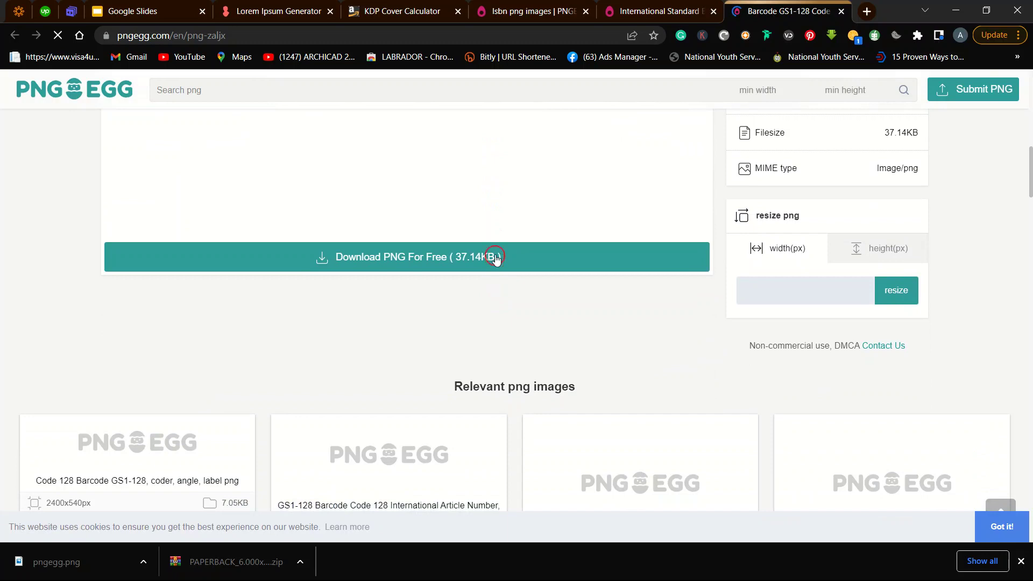
click(495, 258)
scroll(520, 340, down, 3)
scroll(520, 343, down, 1)
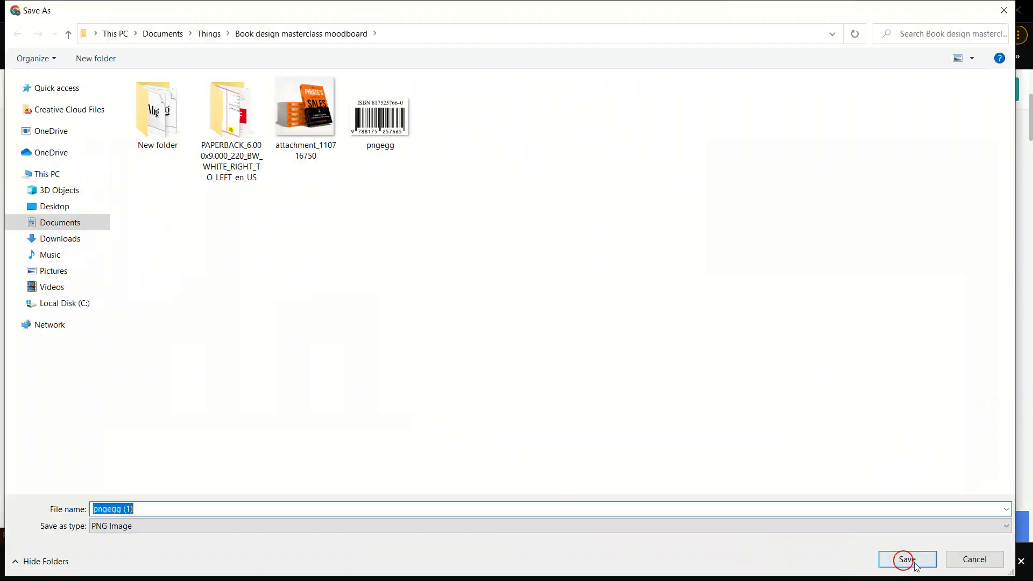
click(917, 562)
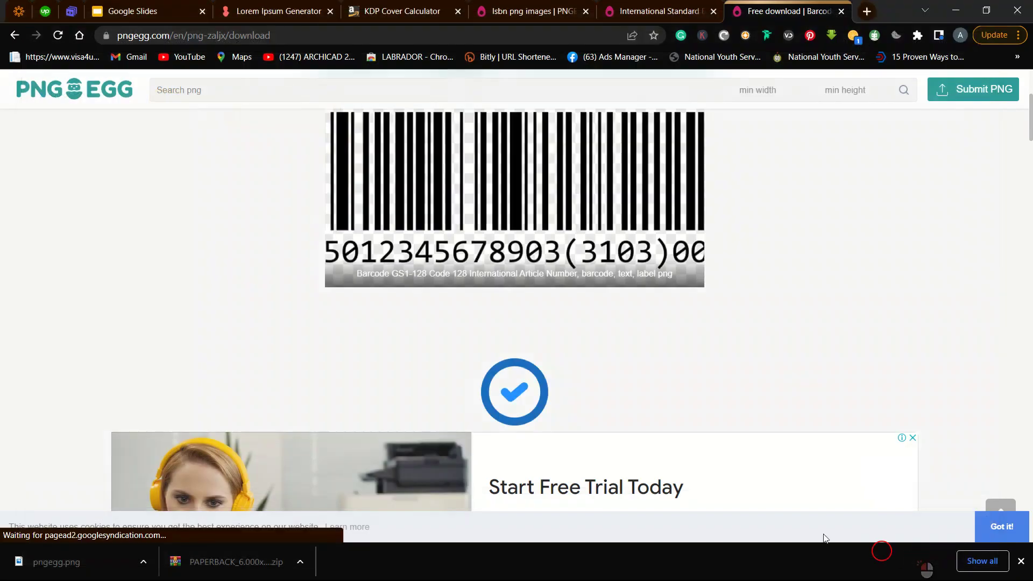
- Switch to InDesign and bring the PAPERBACK_6.000x9.000_220_BW_WHITE_RIGHT_TO_LEFT_en_US File Explorer window in front of the cover
key(super)
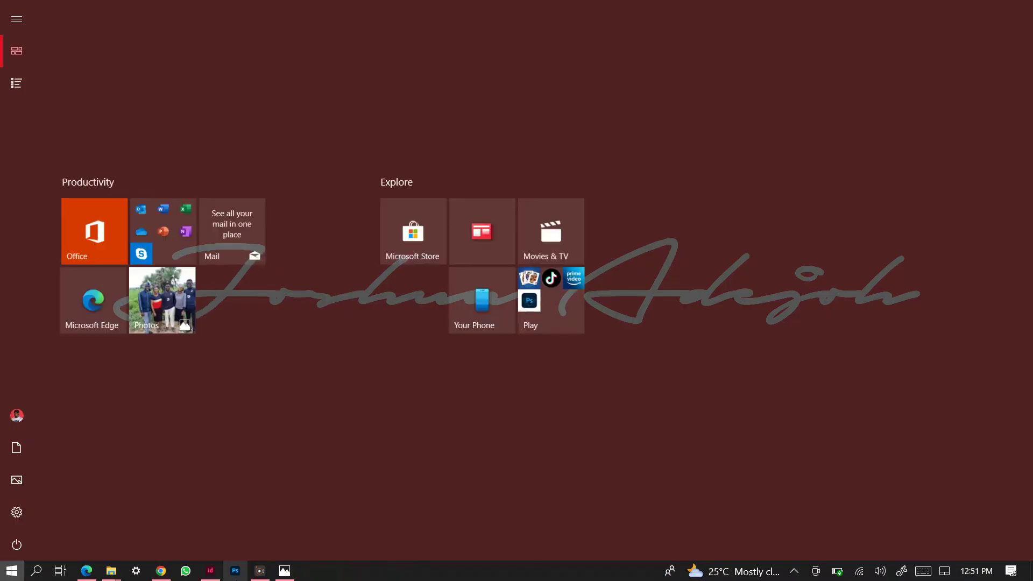
click(212, 570)
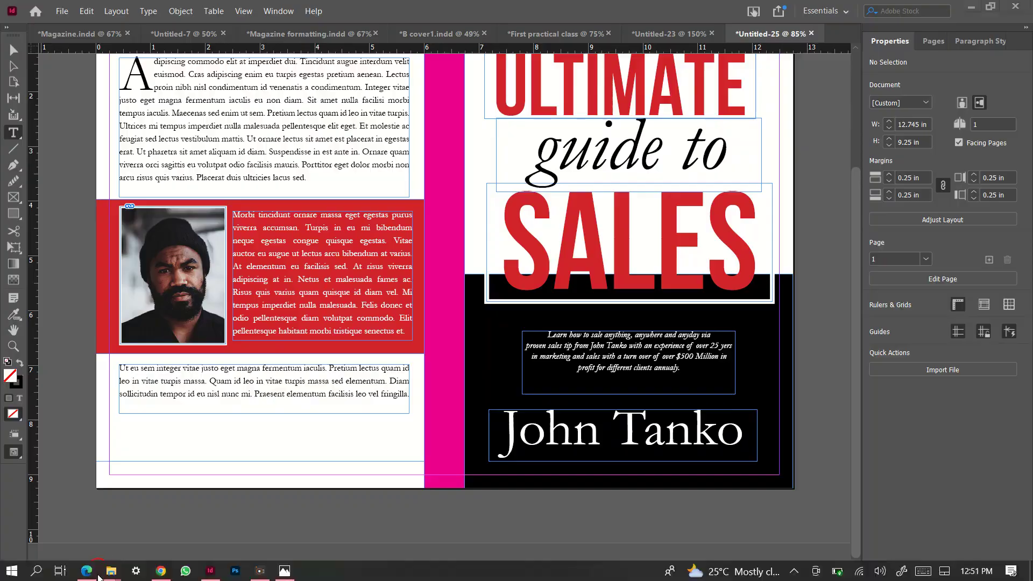
key(super)
mouse_move(111, 570)
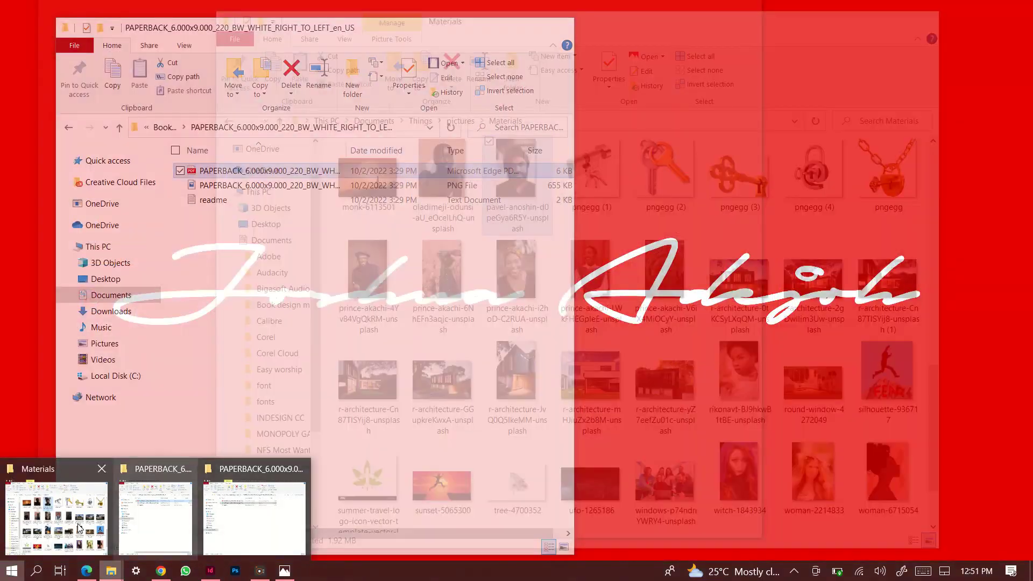
mouse_move(59, 528)
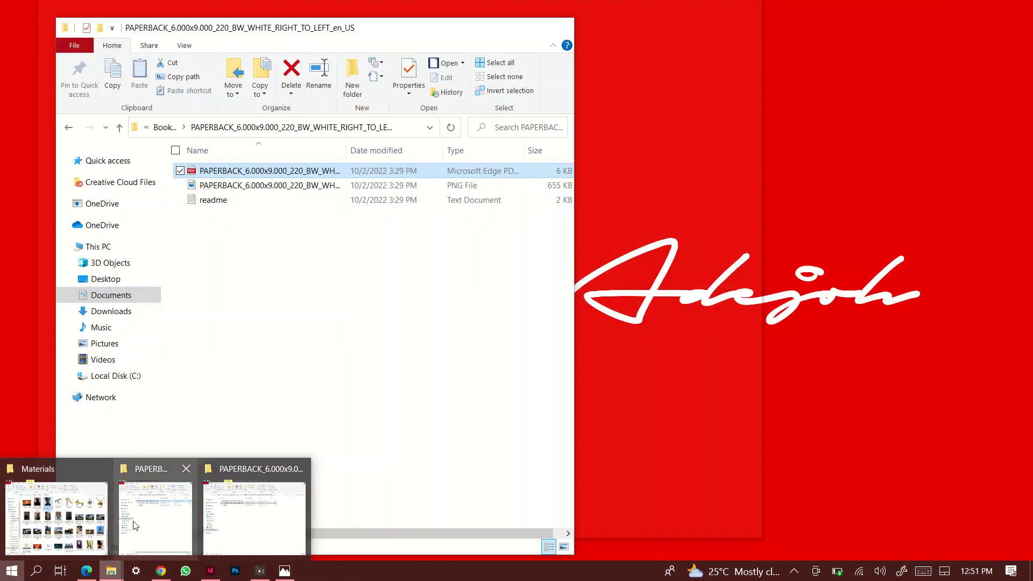
click(135, 525)
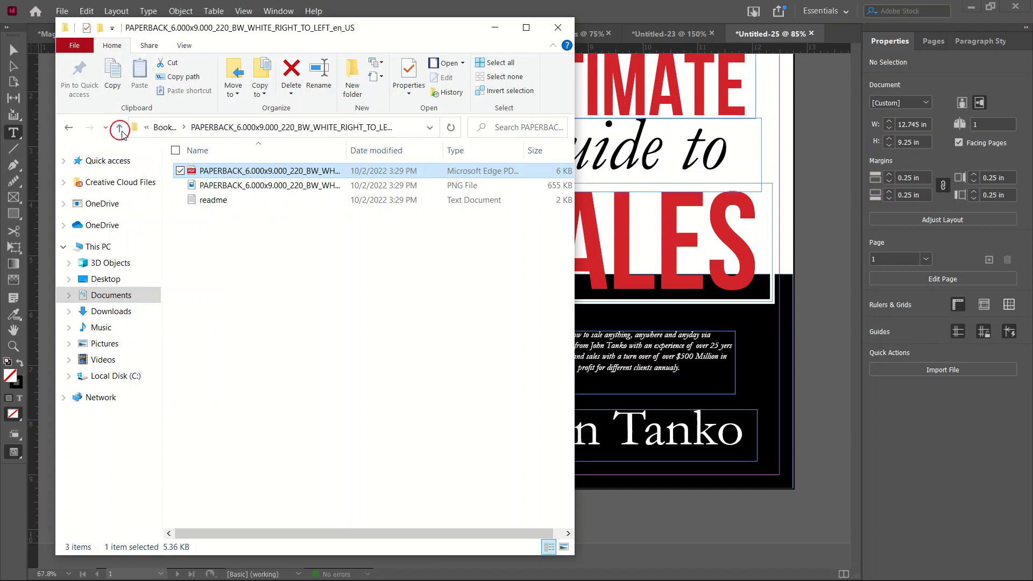
- Place pngegg from the Book design masterclass moodboard folder below the back cover's last paragraph, about 1.72 by 1.10 in
click(120, 127)
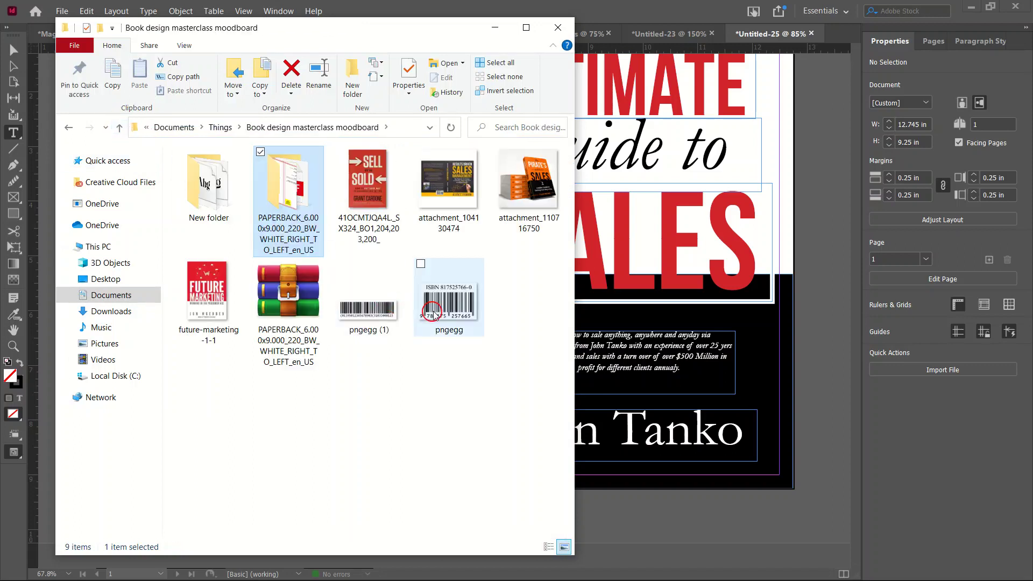
drag(433, 312, 265, 410)
drag(265, 410, 358, 450)
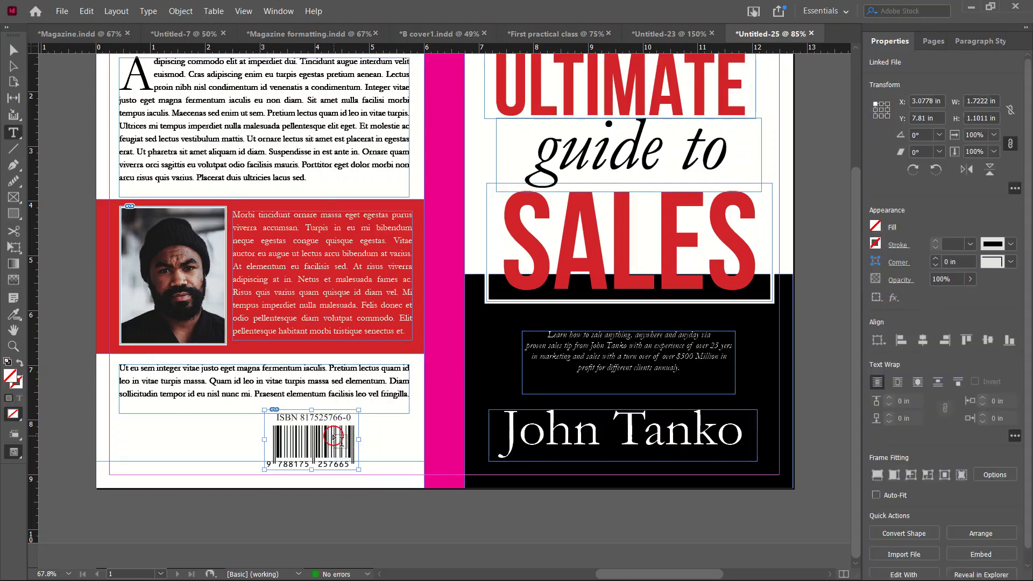
- Move the whole barcode frame horizontally to about X 4.01 in, in line with the right edge of the paragraph above
click(14, 50)
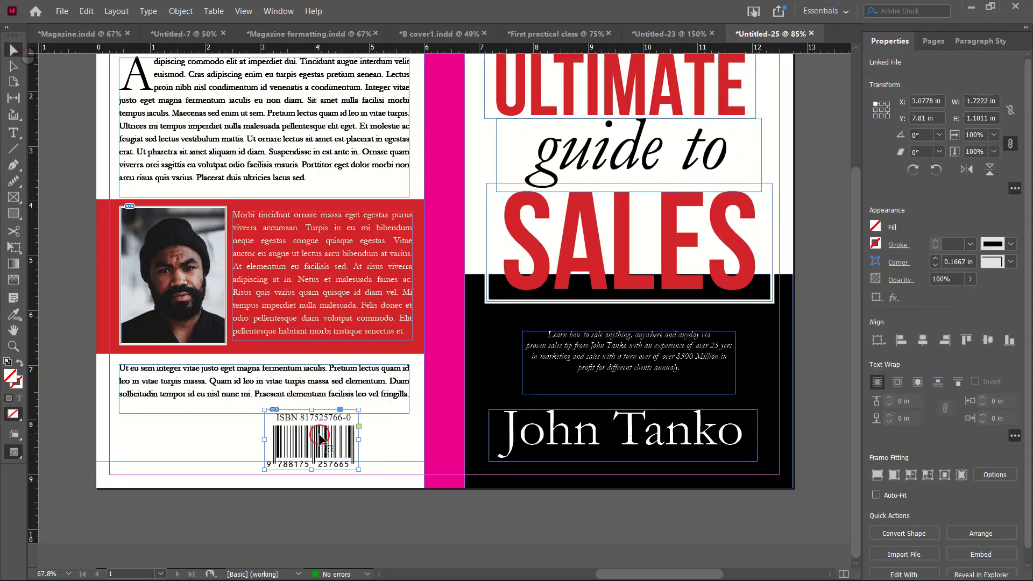
drag(320, 438, 370, 437)
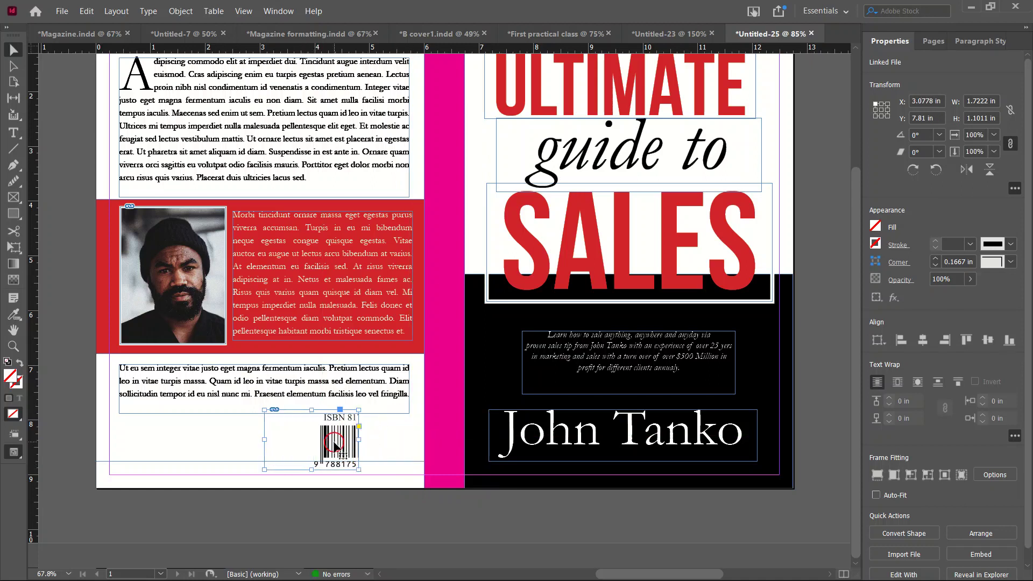
key(ctrl+z)
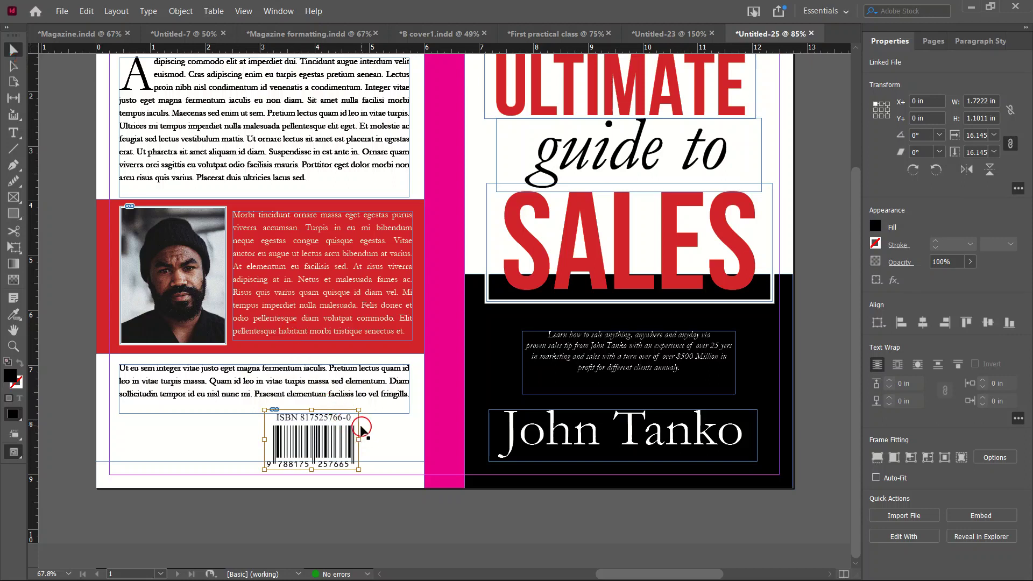
drag(360, 422, 409, 425)
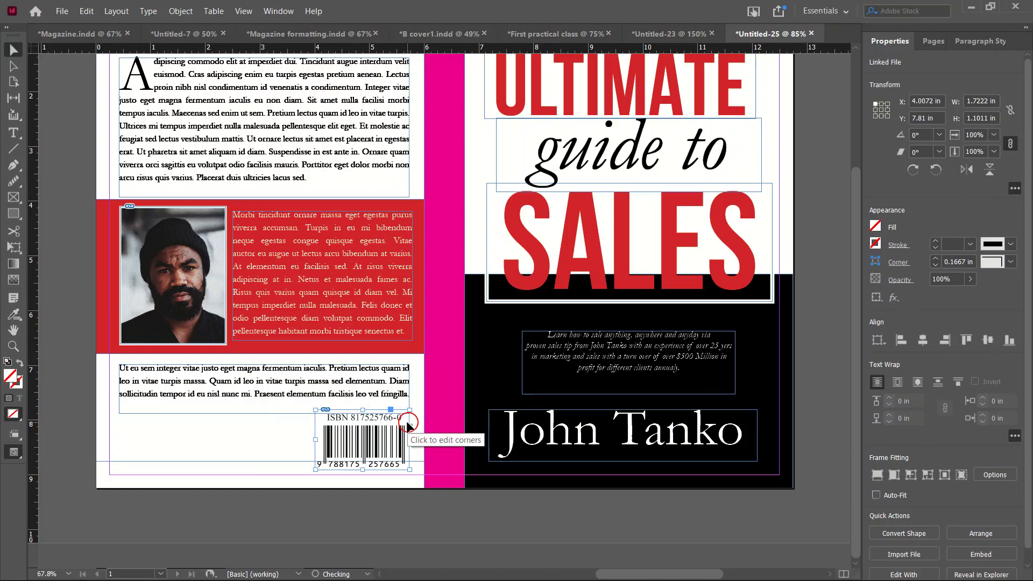
- Nudge the barcode up to about Y 7.71 in
key(Up)
key(Up)
key(Up)
key(Up)
key(Up)
key(Up)
key(Up)
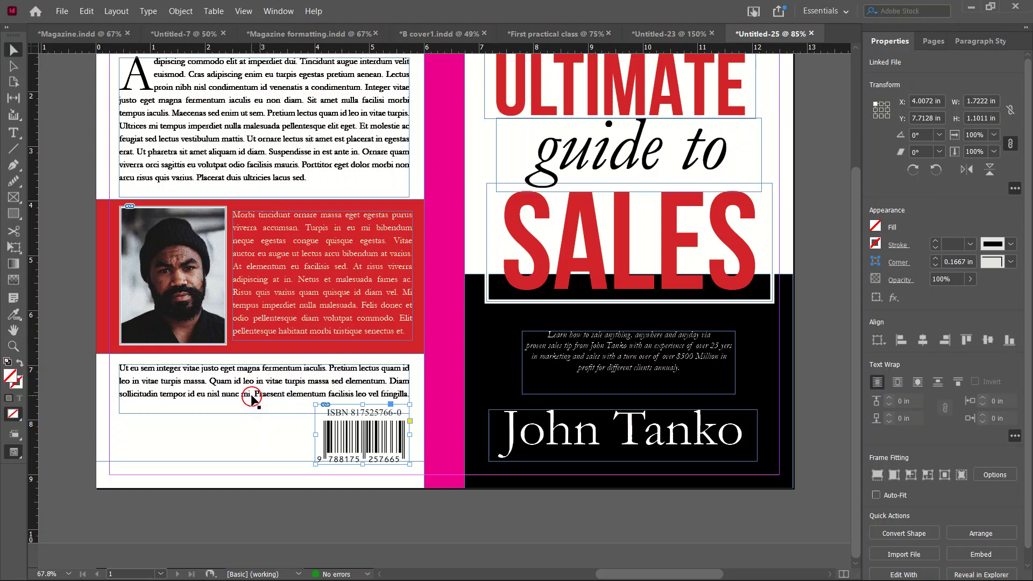
- Draw a text frame about 3.2 by 0.52 in beside the barcode and fill its line with a row of slashes
click(16, 139)
drag(125, 427, 299, 453)
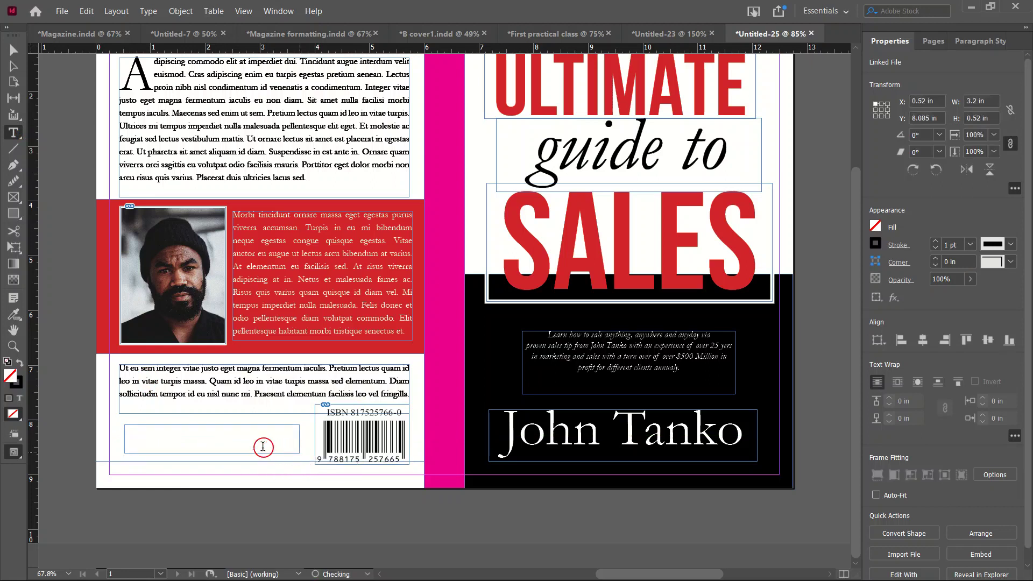
click(263, 447)
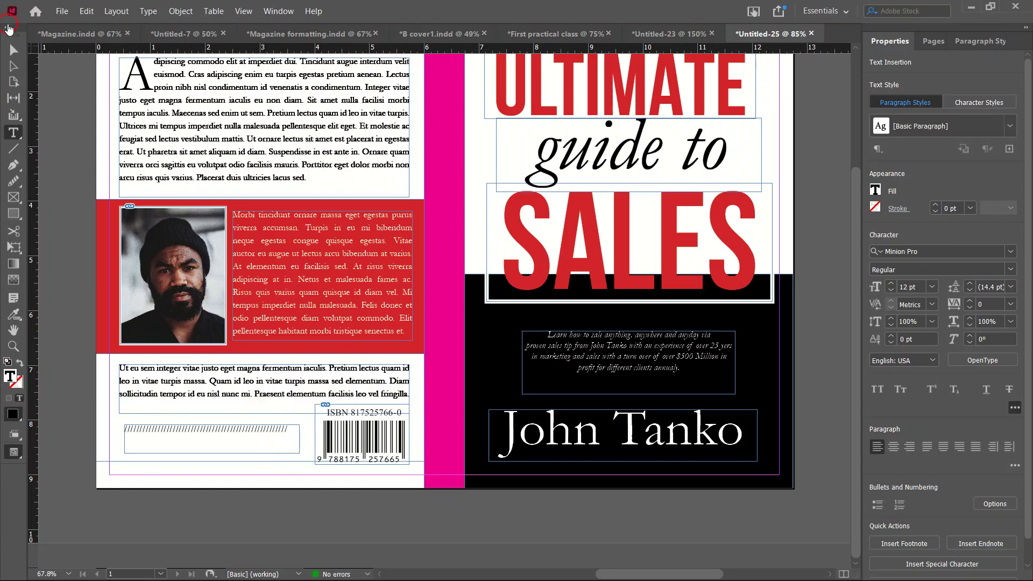
- Shorten the slash text frame to one line and align it with the left edge of the paragraph above
click(7, 50)
click(214, 425)
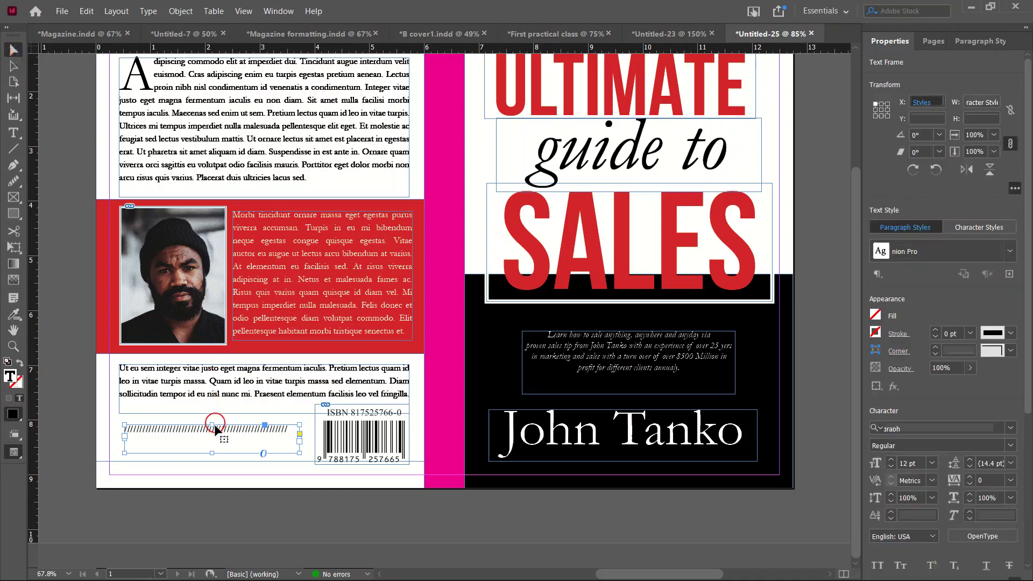
click(211, 452)
drag(211, 452, 204, 437)
- Recolour the row of slashes beside the barcode with the red swatch C=15 M=100 Y=100
double_click(205, 435)
triple_click(201, 433)
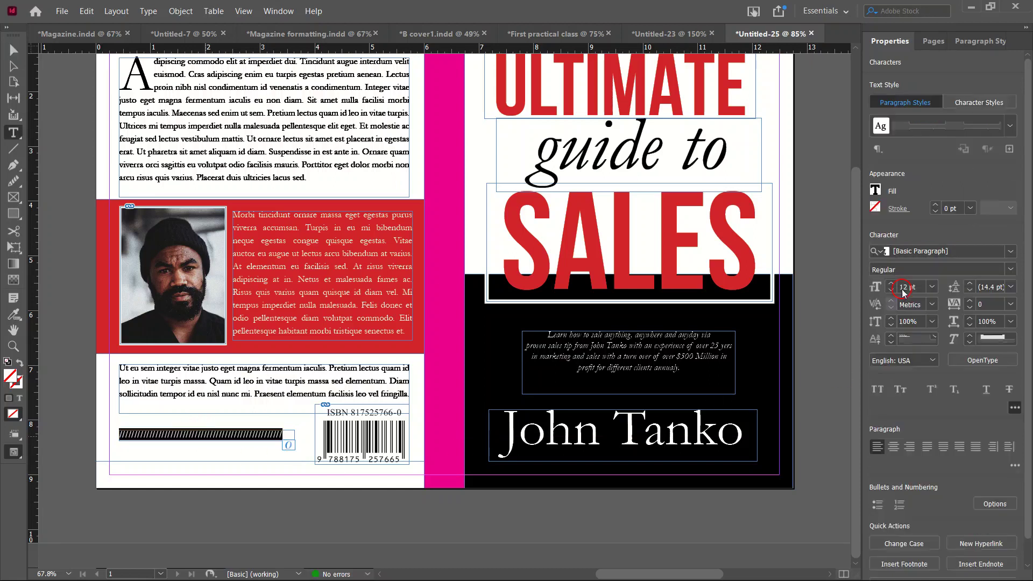
click(877, 192)
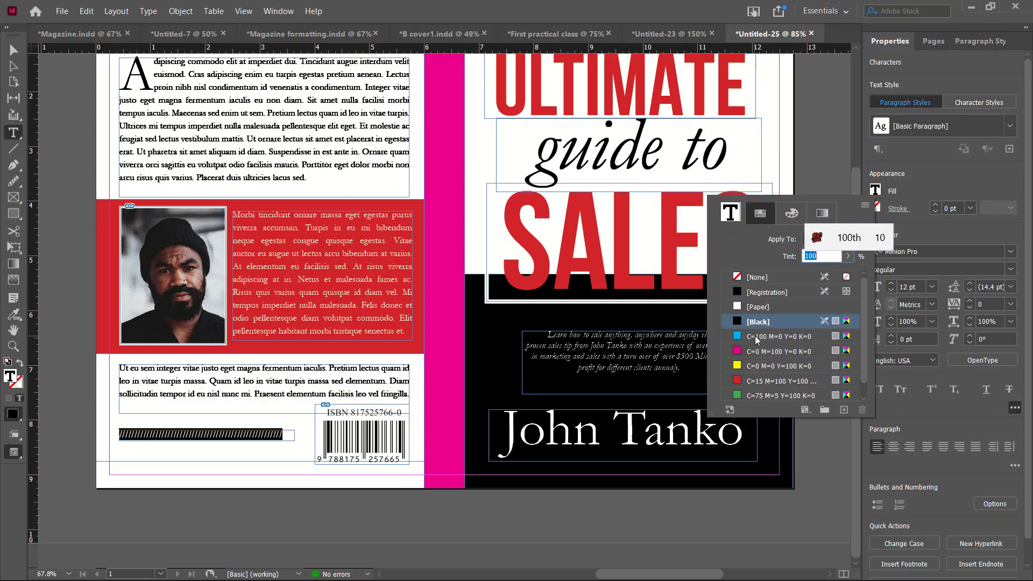
click(746, 383)
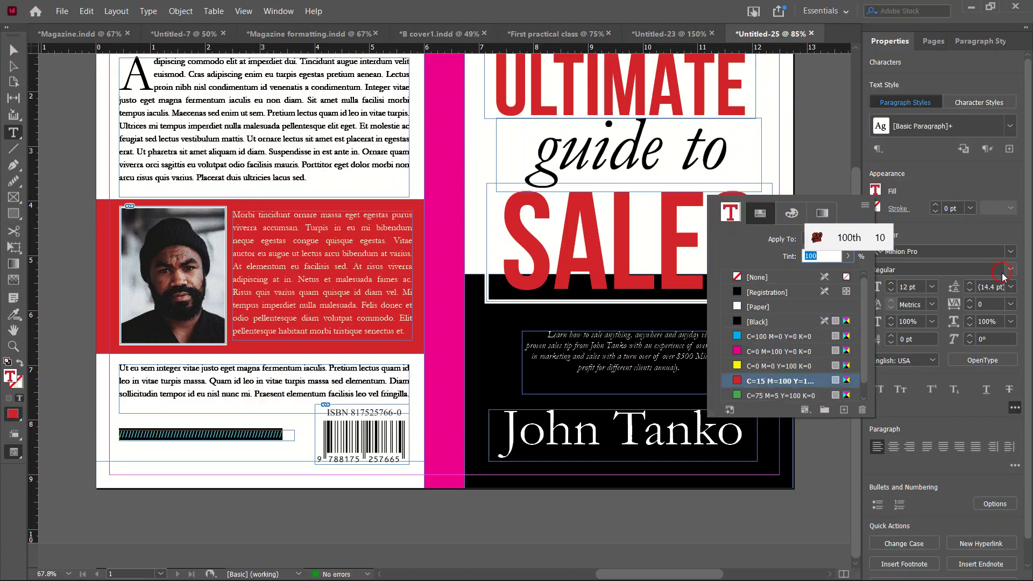
- Try to set the row of slashes in Garamond Bold
click(1001, 255)
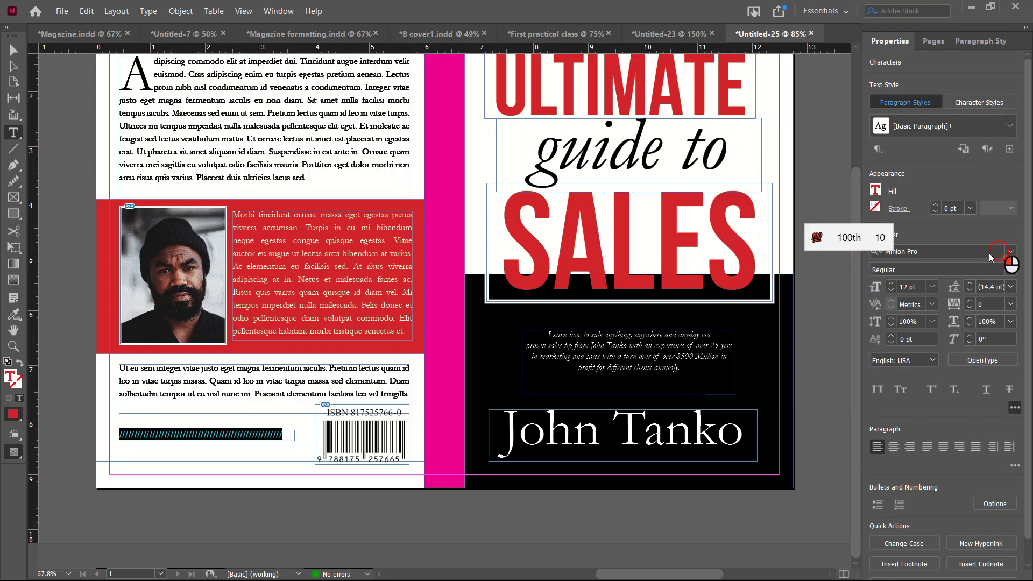
click(956, 250)
text(ga)
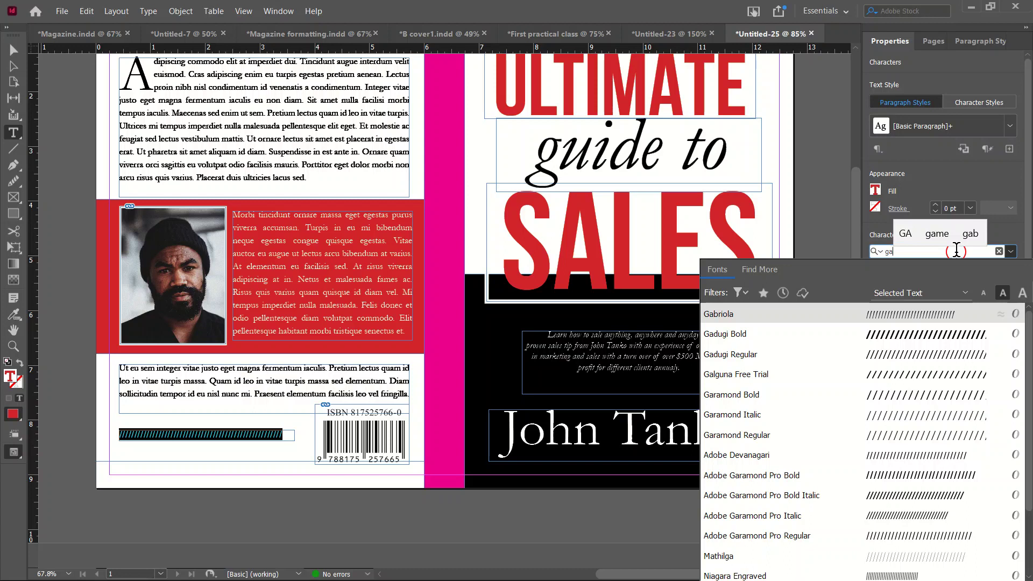
click(758, 398)
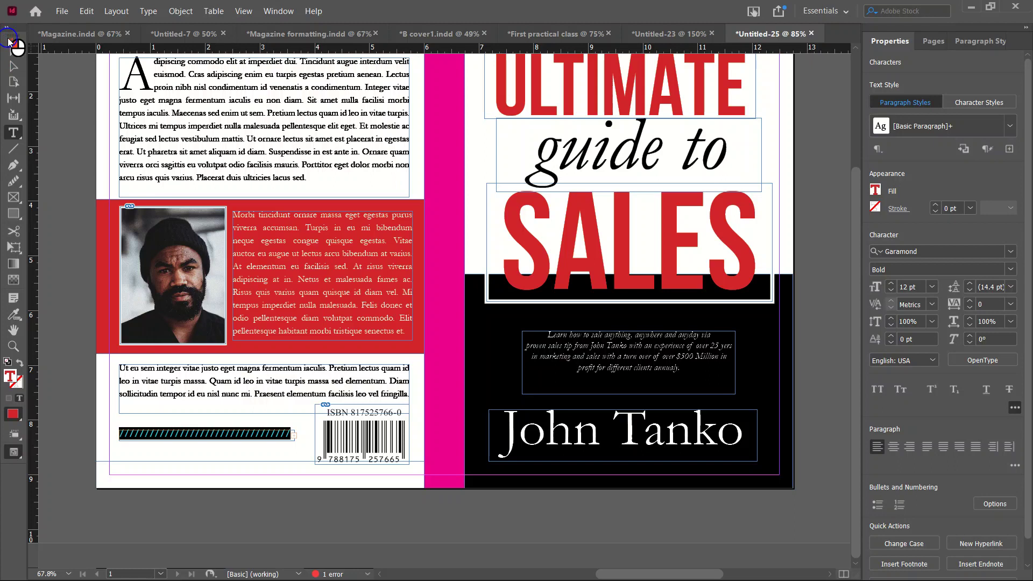
click(10, 48)
click(144, 433)
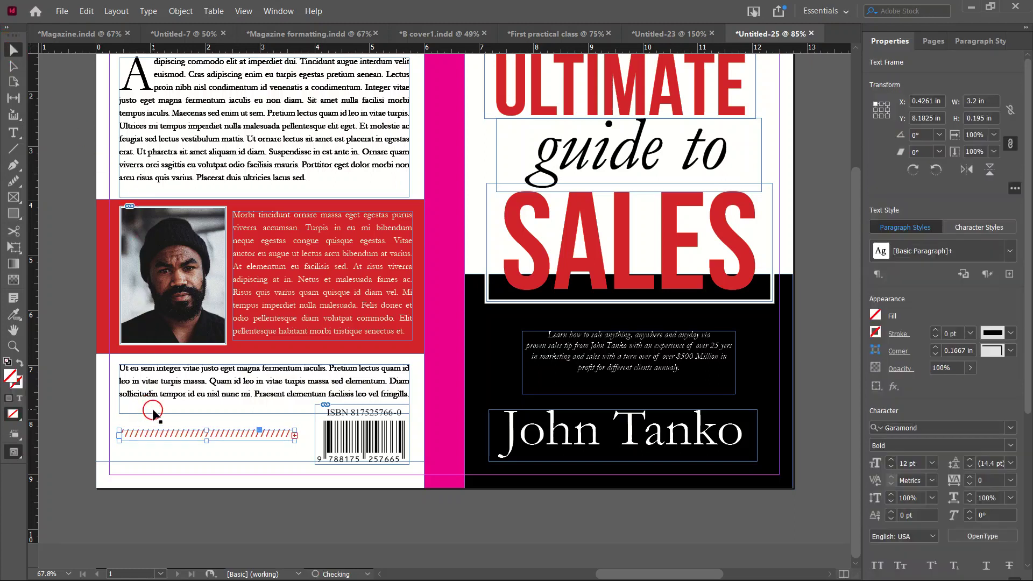
click(182, 407)
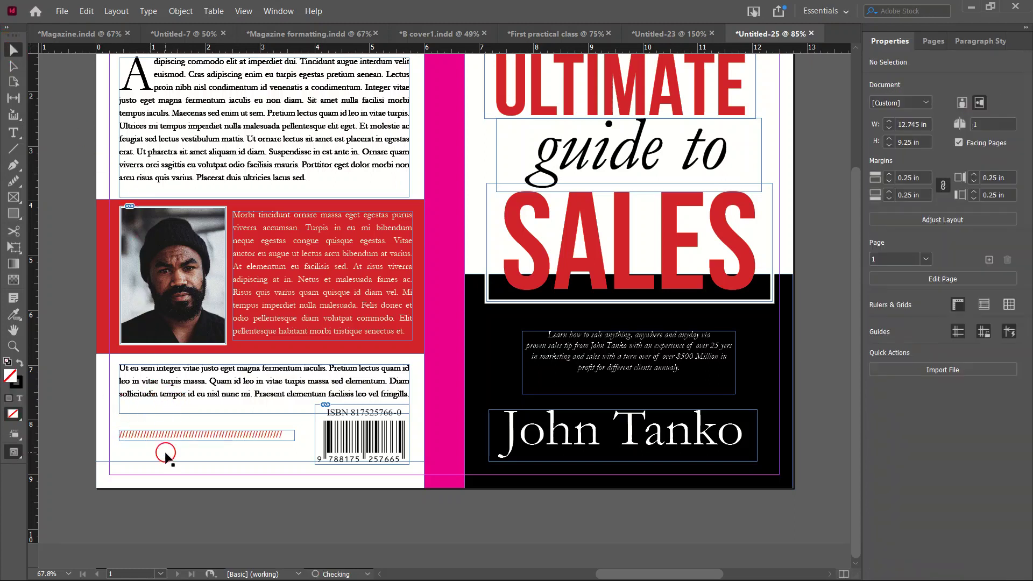
- Switch the cover to Preview mode with nothing selected and look over the layout
click(89, 99)
key(w)
scroll(462, 435, up, 3)
scroll(465, 430, down, 3)
- Copy the sentence "Praesent elementum facilisis leo vel fringilla" in the paragraph above the barcode and paste it at the paragraph's end
click(259, 388)
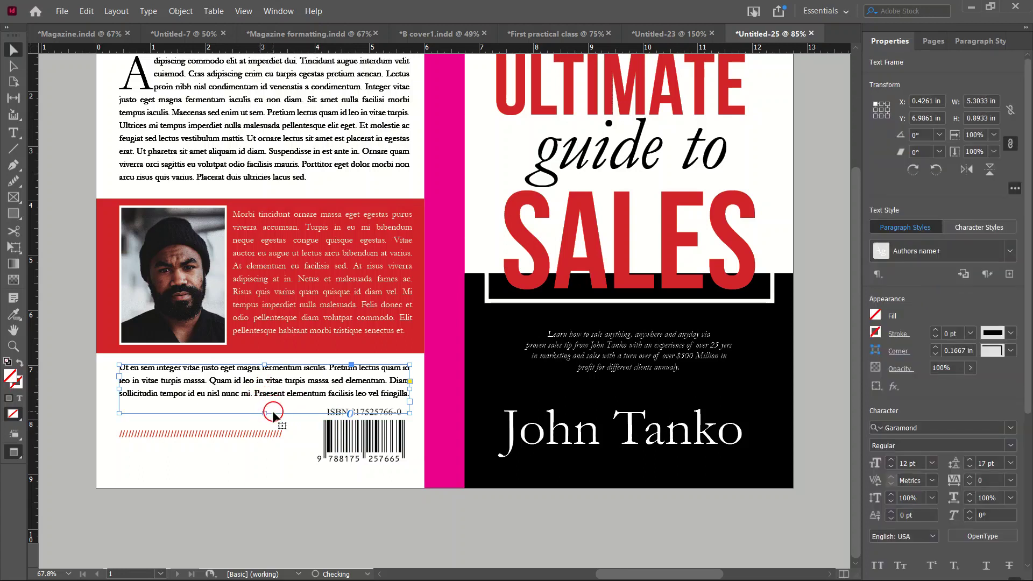
drag(264, 411, 425, 393)
key(ctrl+c)
click(247, 395)
click(246, 395)
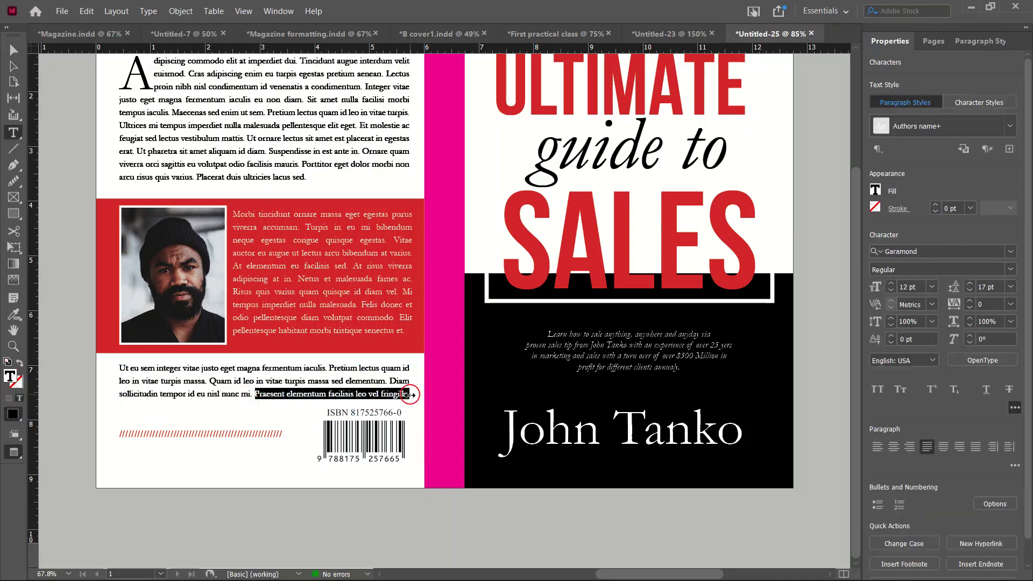
click(407, 394)
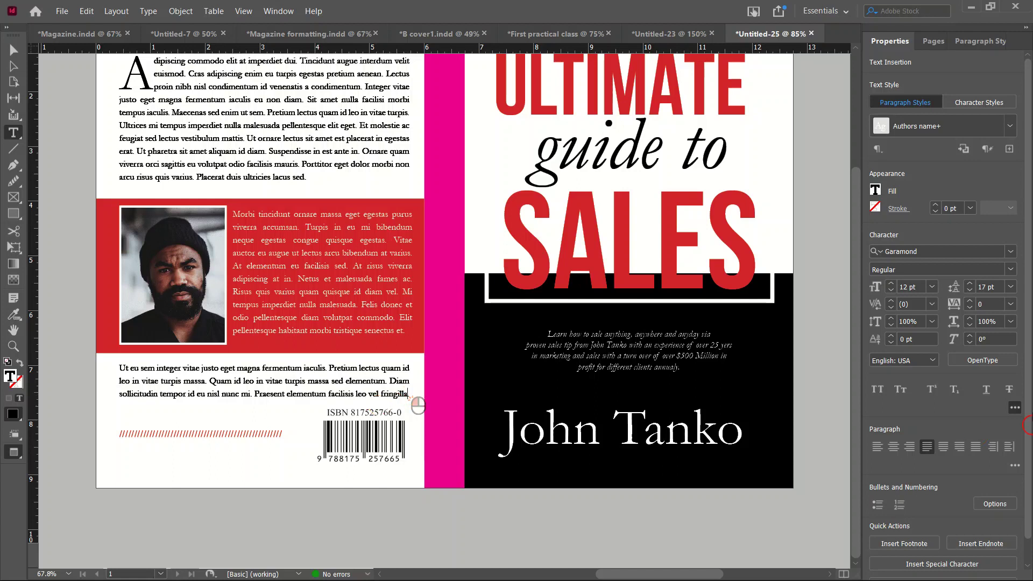
key(ctrl+v)
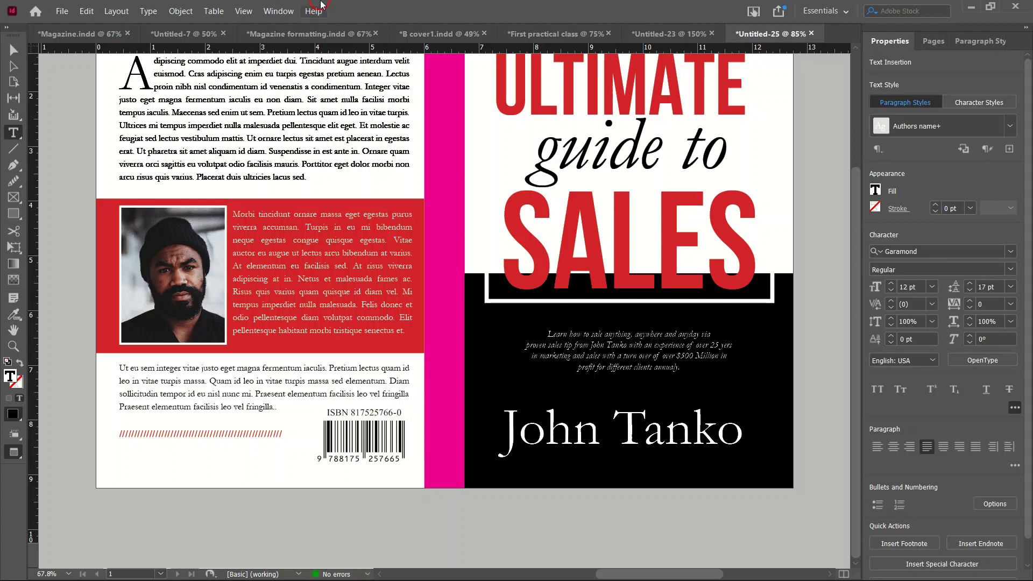
click(11, 52)
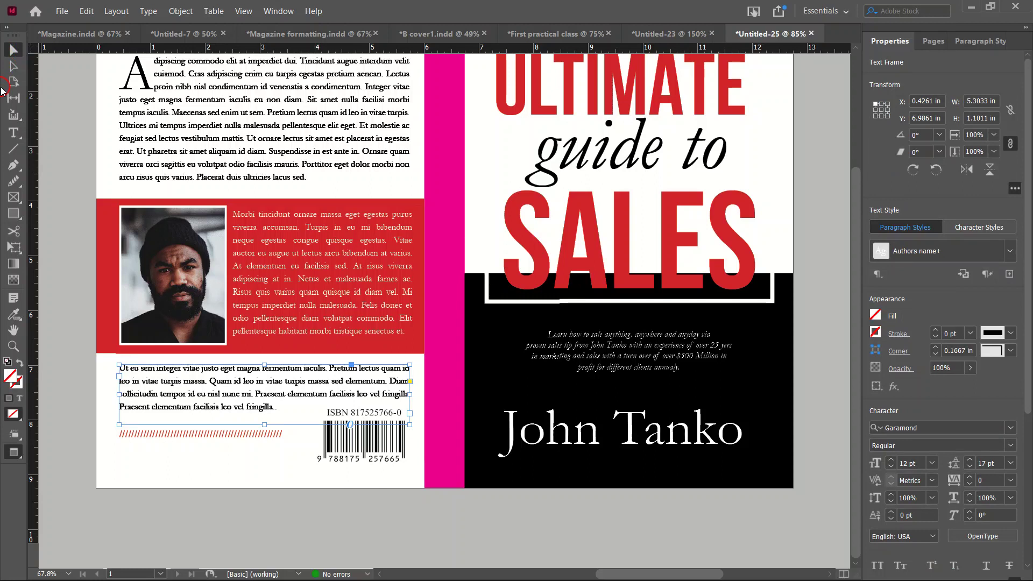
click(62, 75)
- Fill the magenta spine rectangle with the red sampled from the ULTIMATE title using the Eyedropper
scroll(127, 190, up, 3)
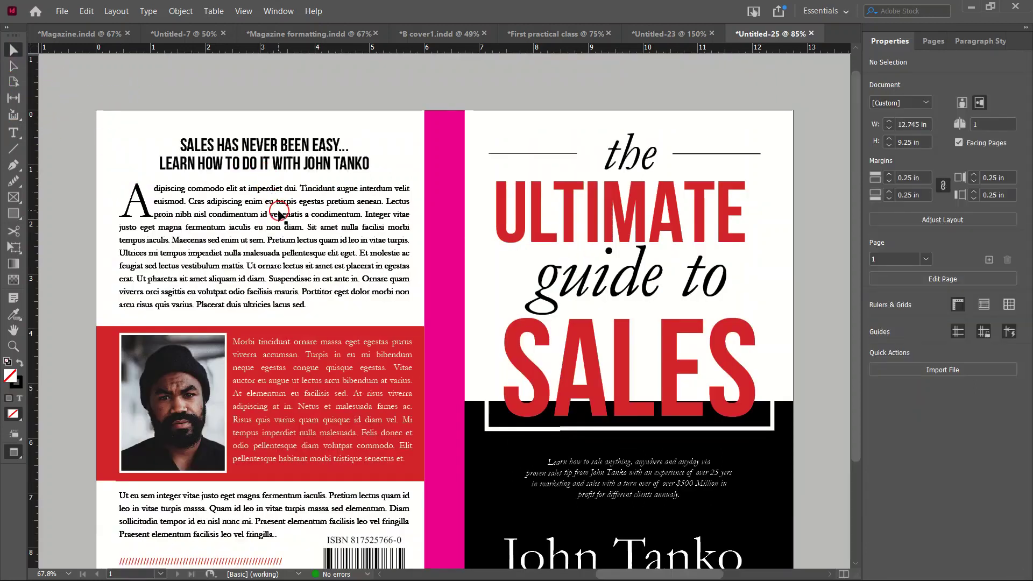
scroll(279, 214, down, 1)
scroll(215, 322, down, 2)
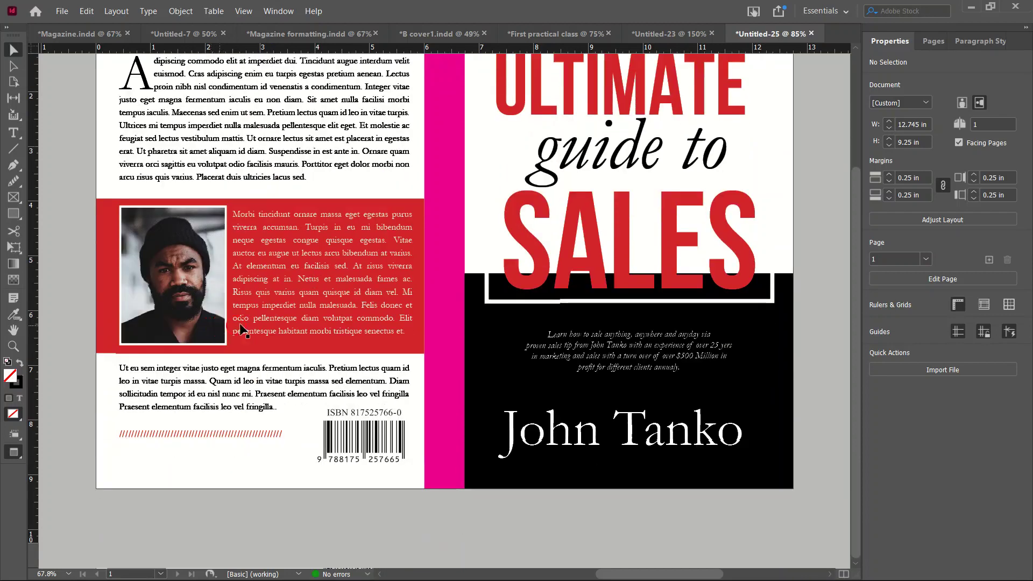
scroll(317, 308, up, 3)
scroll(338, 233, down, 1)
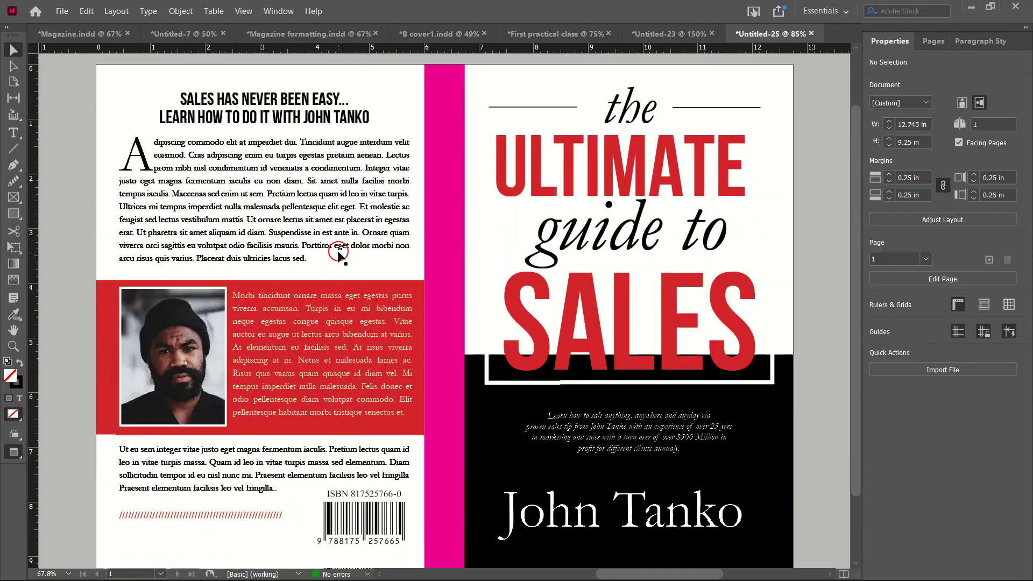
click(453, 137)
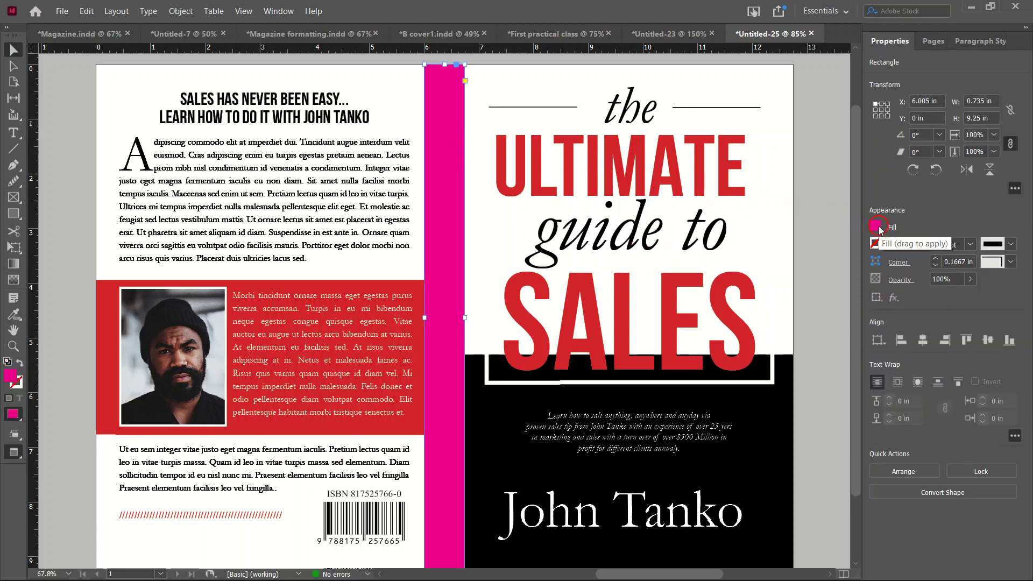
click(13, 314)
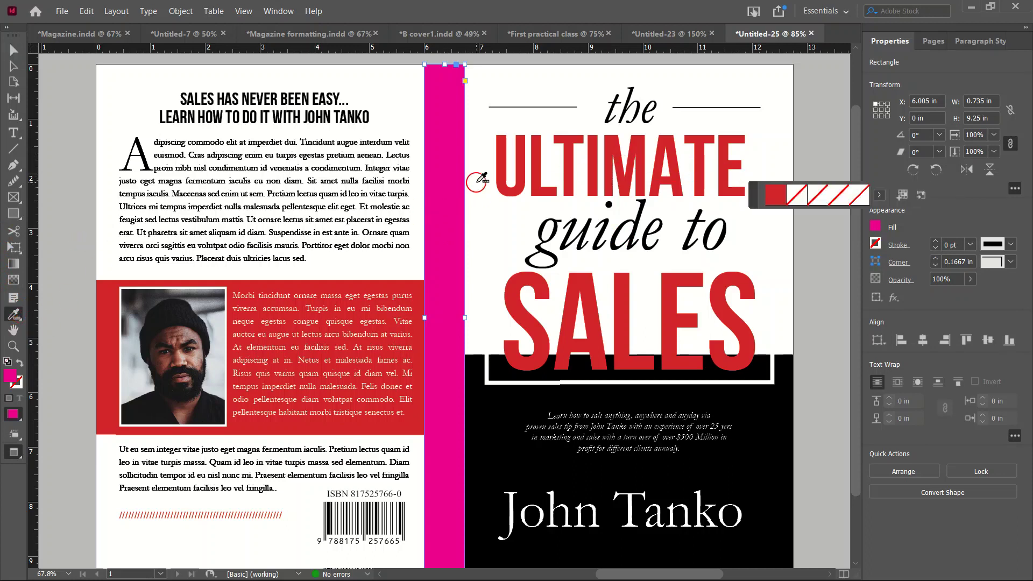
click(572, 139)
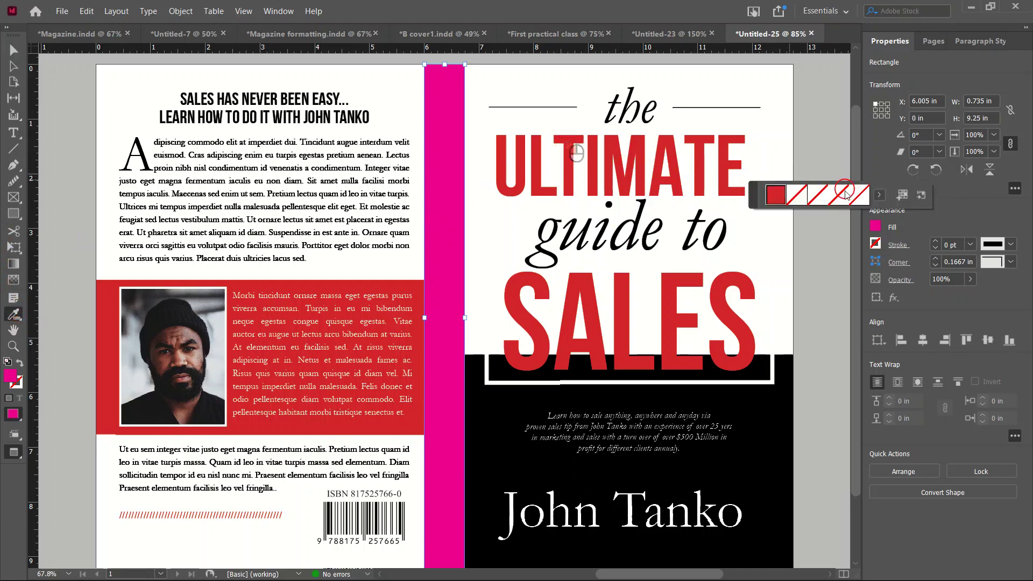
click(452, 161)
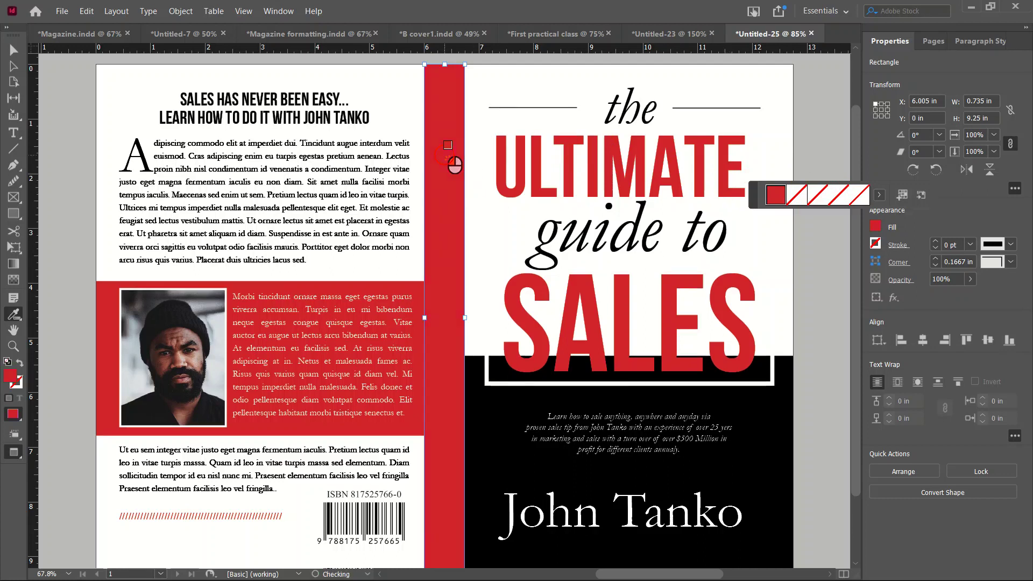
click(13, 62)
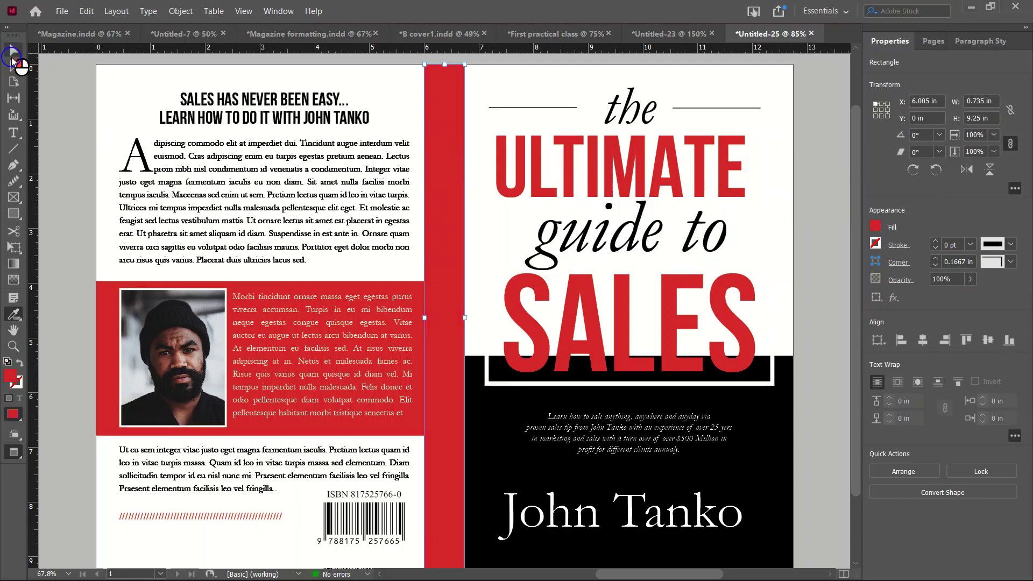
click(76, 110)
- Draw a rectangle about 0.73 by 1.37 in across the top of the spine, with a 0 pt stroke and Paper fill
scroll(74, 110, down, 2)
scroll(73, 110, up, 2)
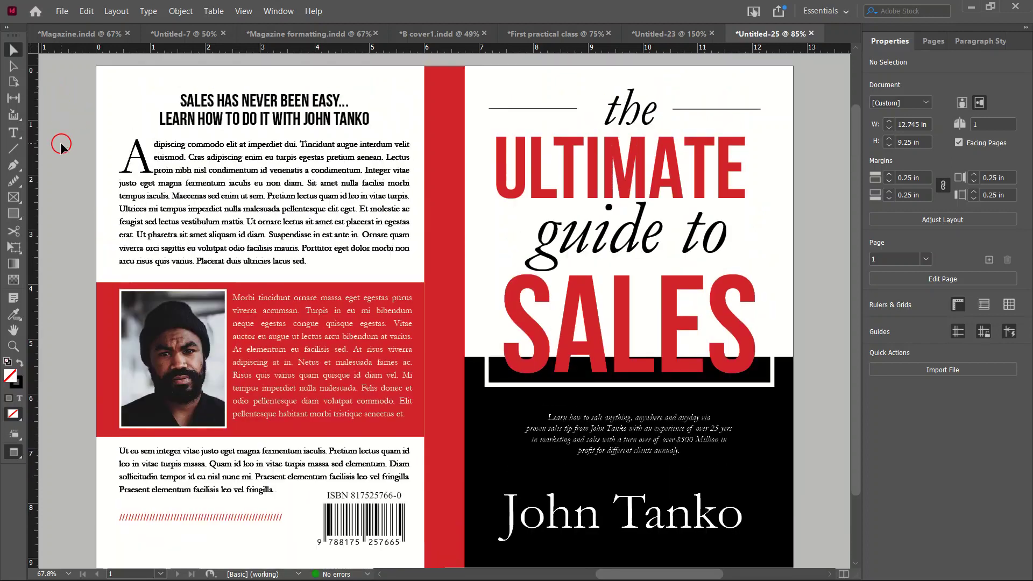
click(13, 213)
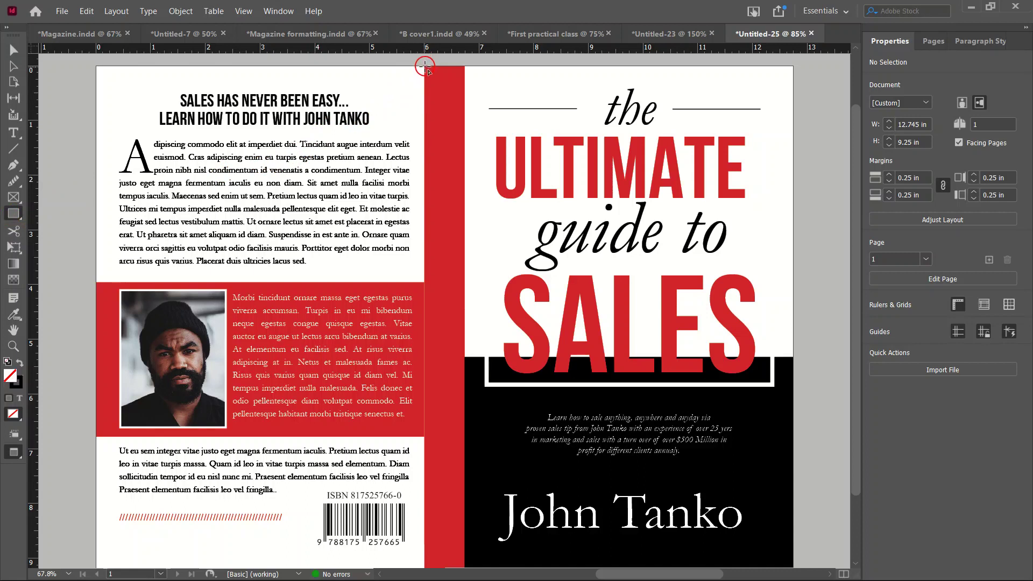
drag(425, 66, 465, 142)
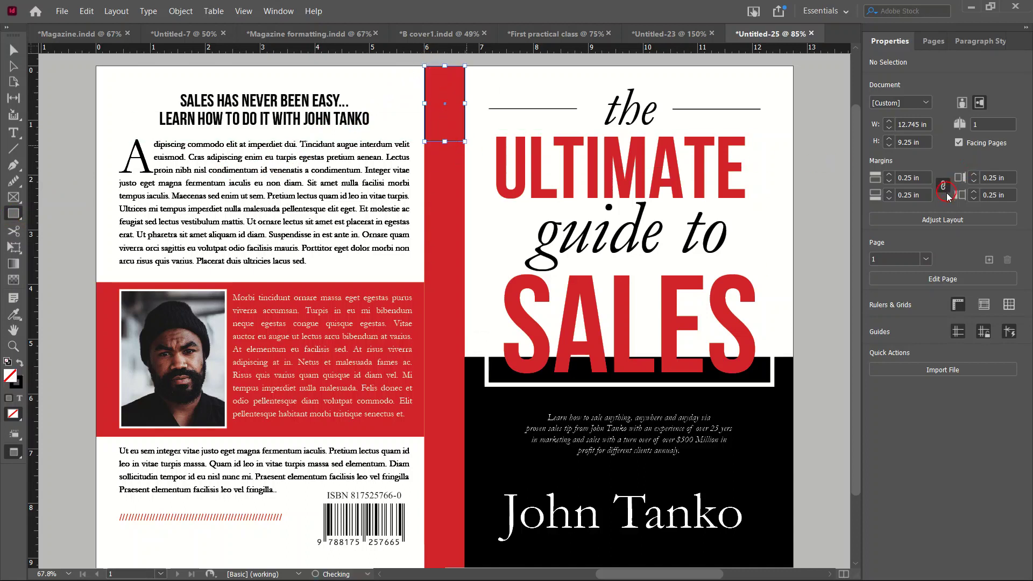
click(934, 248)
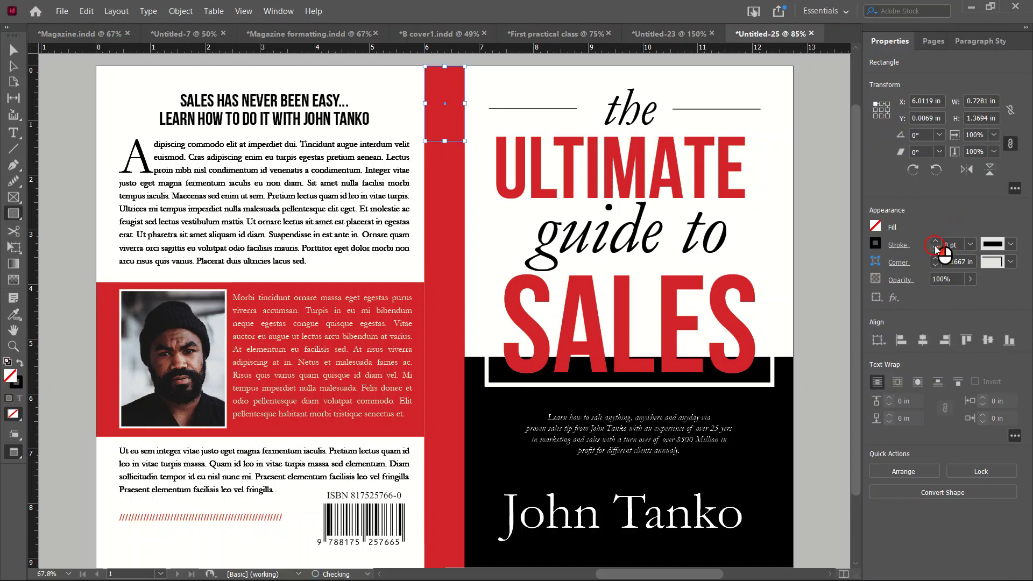
click(875, 227)
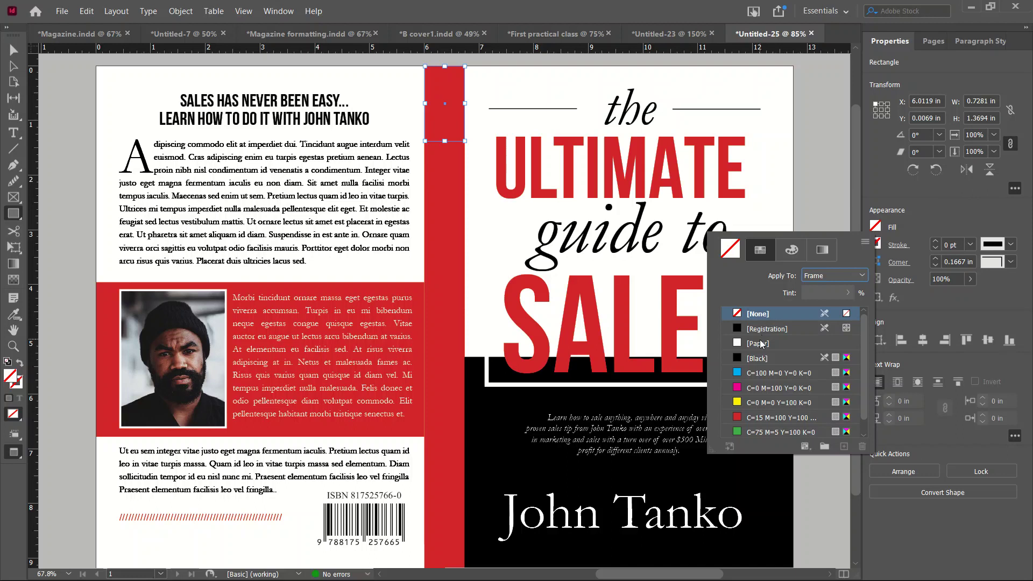
click(760, 344)
- Stretch the white rectangle's left and top edges to the spine's edges at X 6.005 in and Y 0 in
click(14, 51)
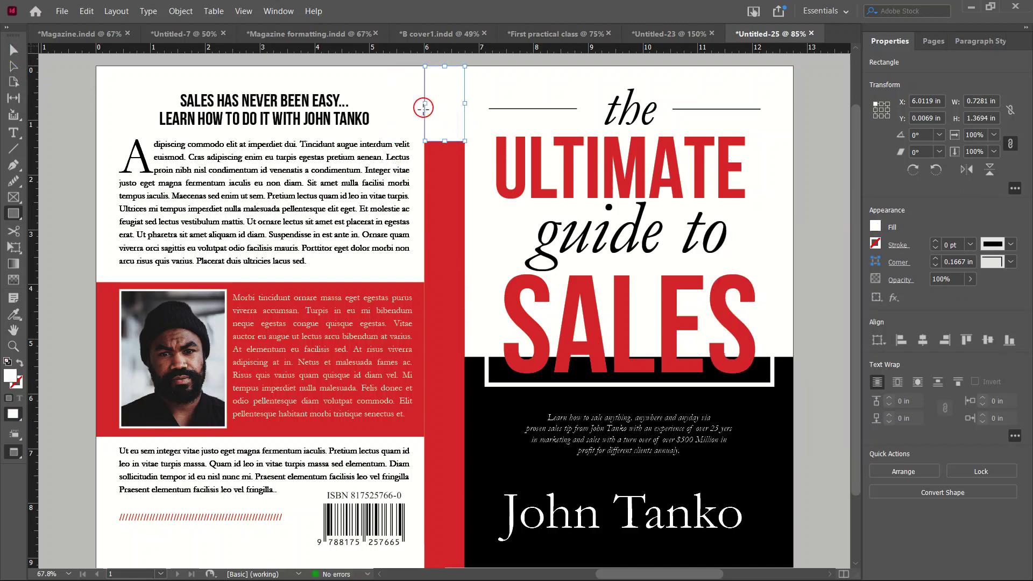
scroll(425, 89, up, 5)
scroll(427, 90, up, 4)
click(13, 50)
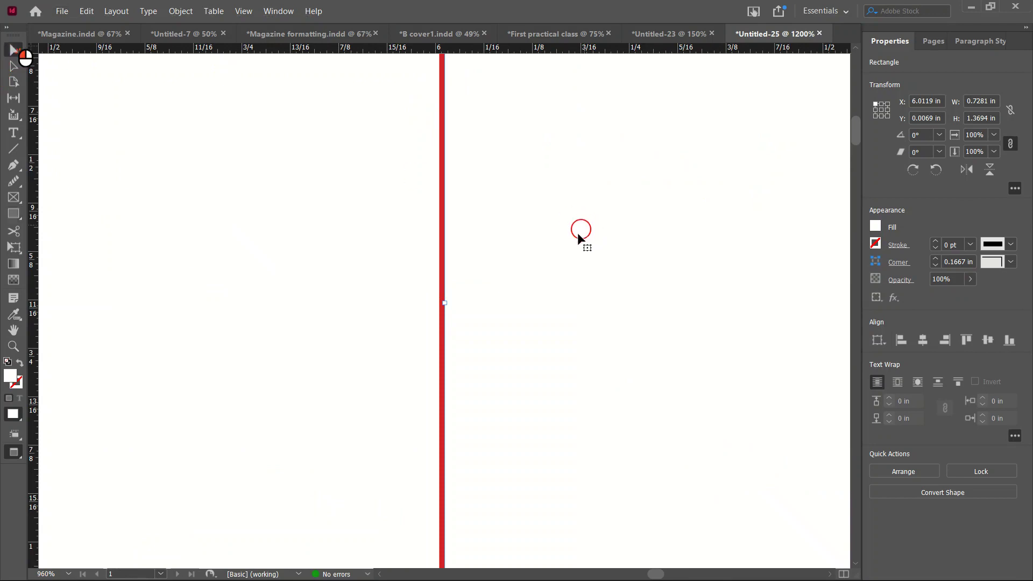
drag(441, 300, 438, 300)
scroll(439, 300, down, 5)
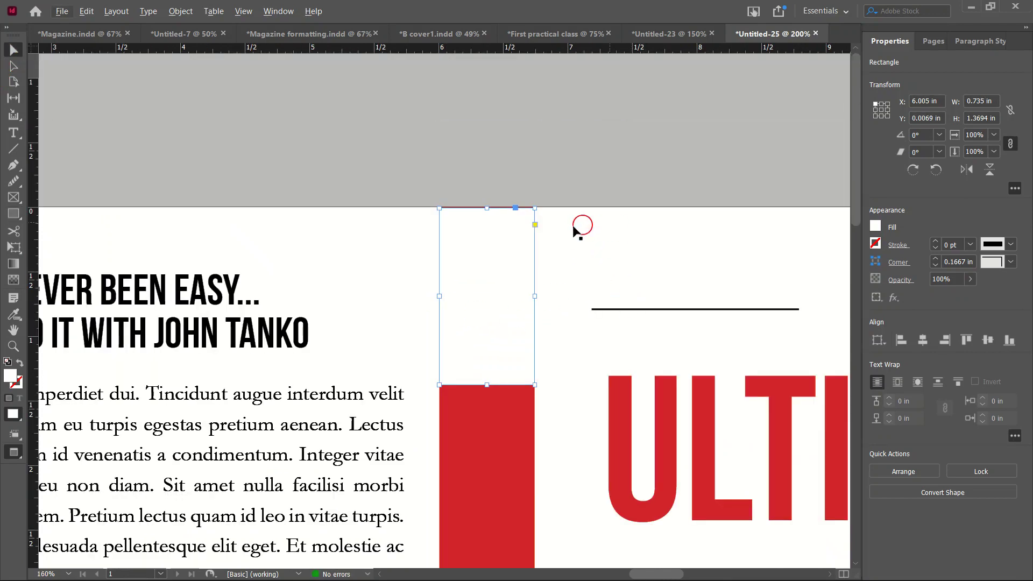
scroll(495, 202, up, 5)
drag(408, 349, 409, 344)
scroll(409, 342, down, 1)
scroll(409, 347, down, 10)
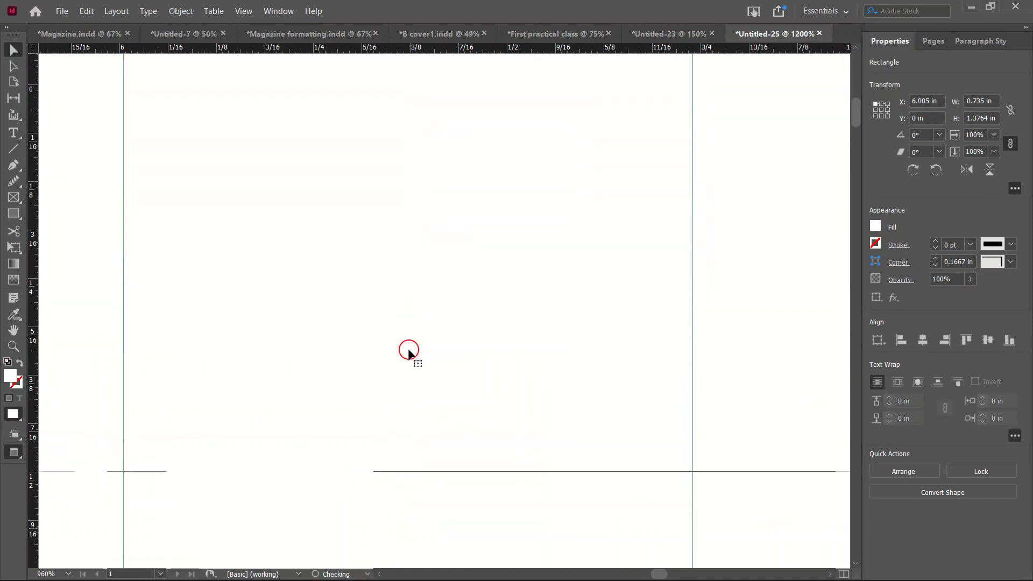
scroll(451, 350, down, 5)
scroll(450, 350, down, 6)
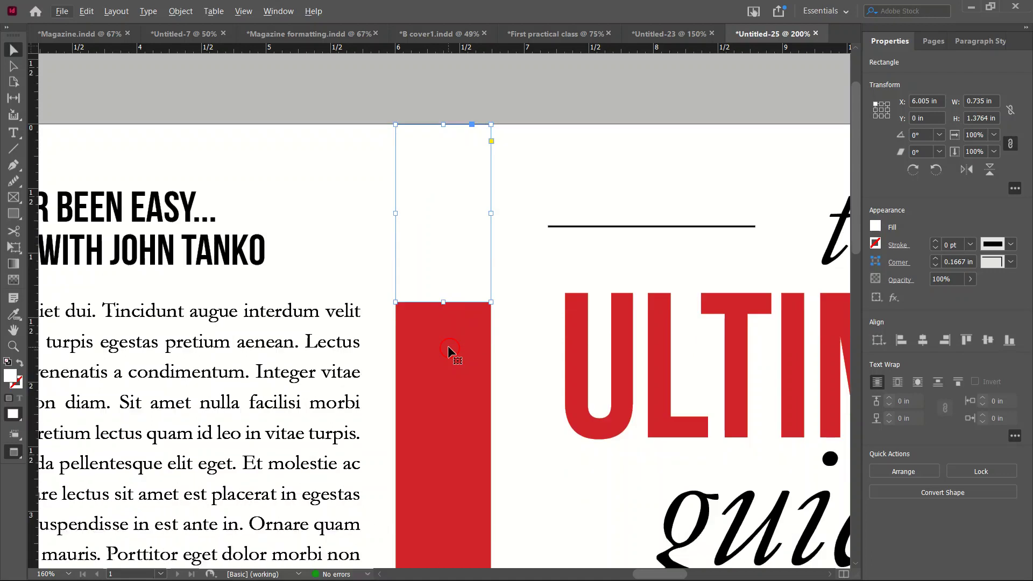
- Duplicate the white rectangle and place the copy at the bottom end of the spine, at Y about 7.87 in
scroll(444, 156, up, 4)
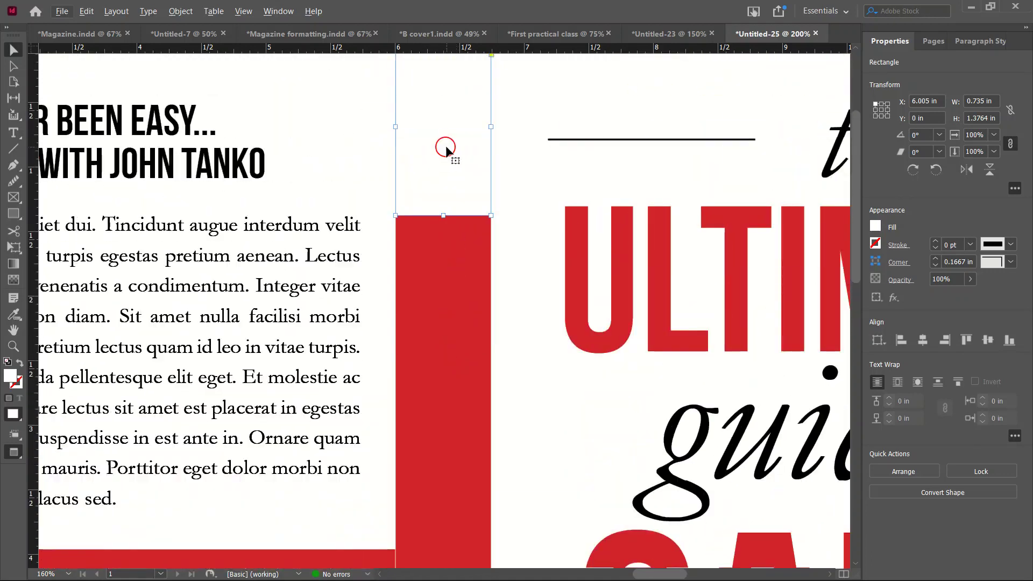
scroll(441, 152, down, 2)
scroll(433, 152, down, 1)
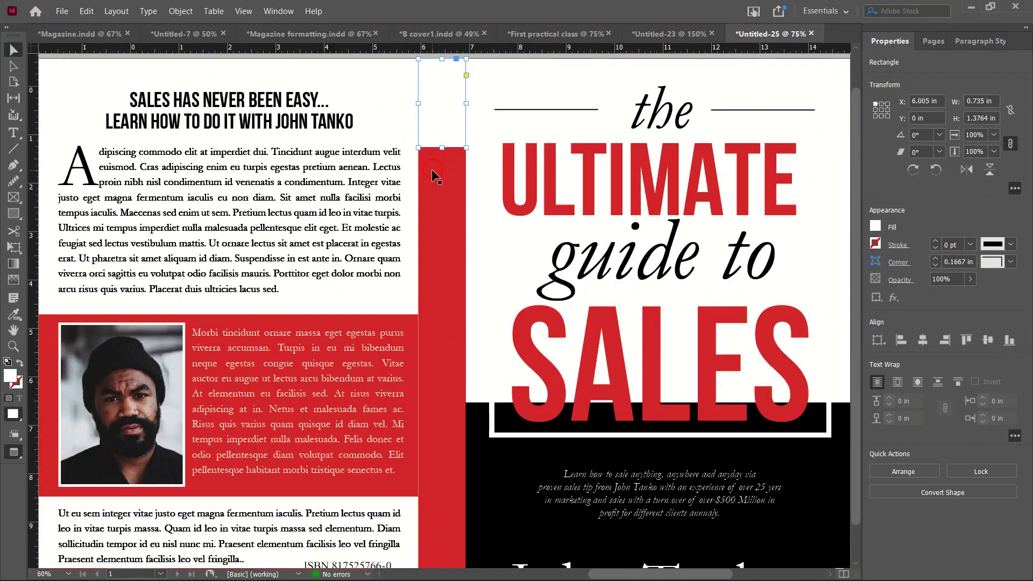
scroll(433, 152, down, 1)
drag(441, 145, 460, 450)
scroll(460, 451, down, 1)
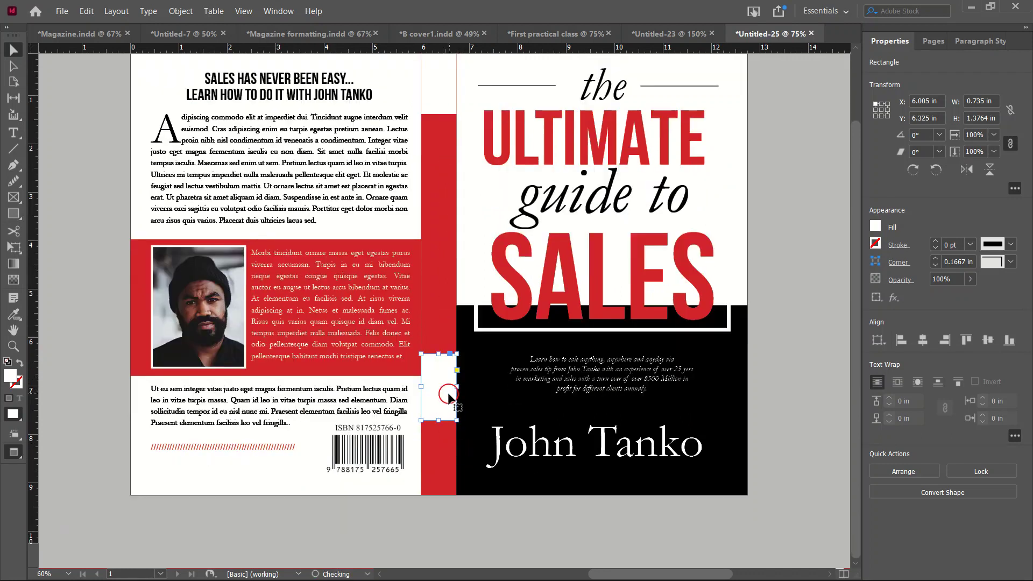
scroll(417, 424, up, 2)
scroll(436, 413, down, 3)
drag(473, 256, 473, 403)
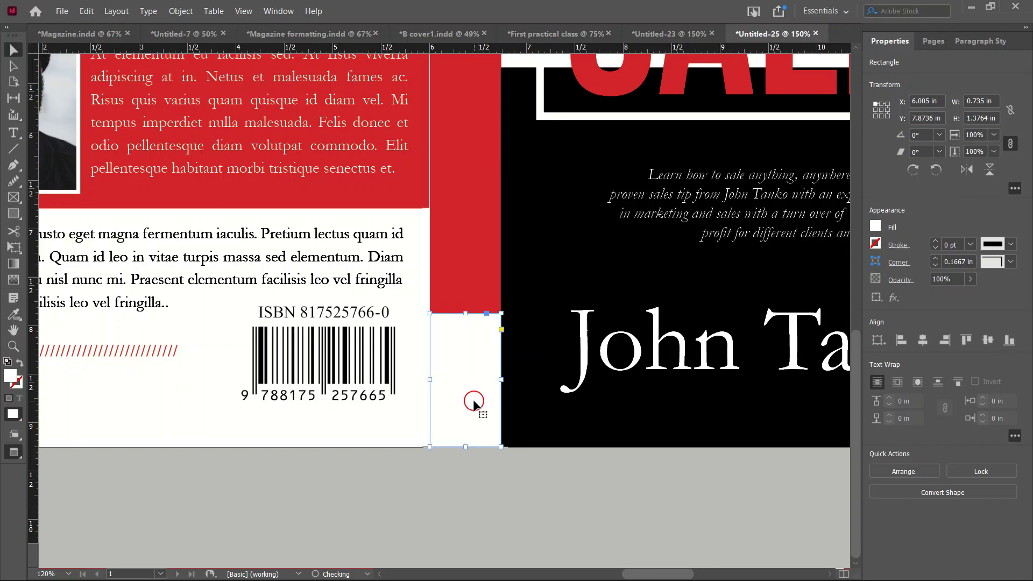
click(428, 480)
key(ctrl+0)
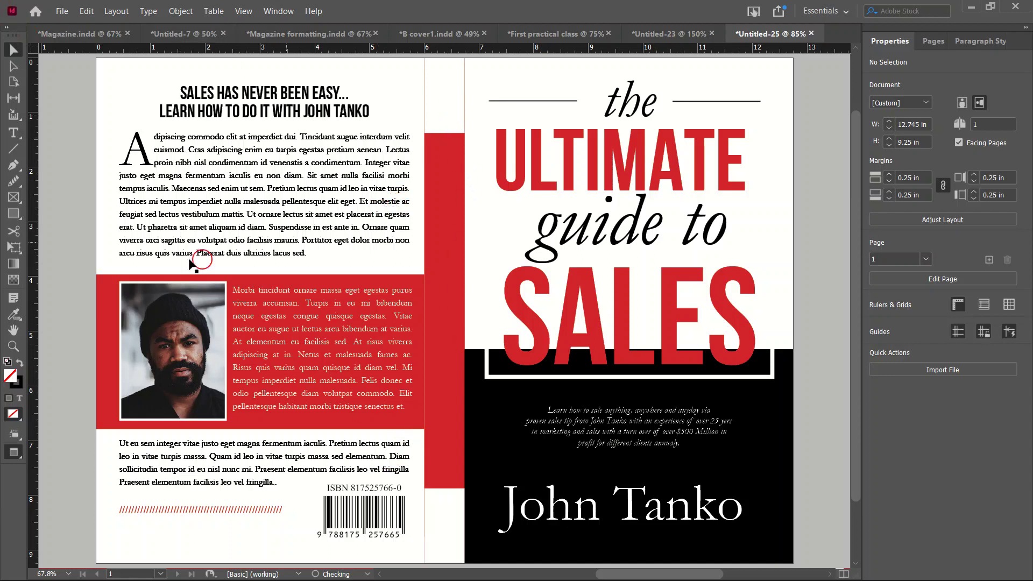
click(13, 132)
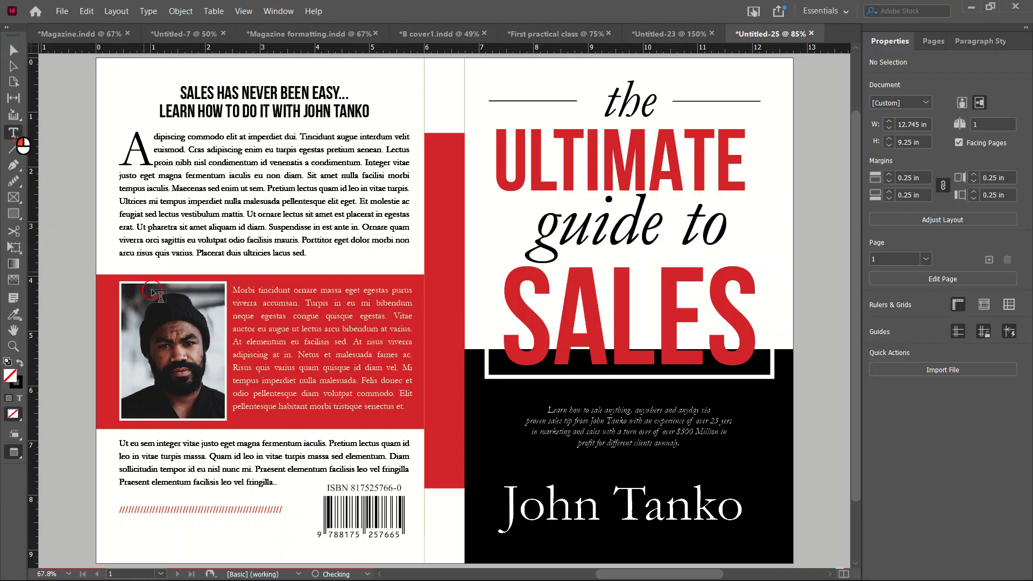
scroll(475, 340, down, 2)
scroll(476, 340, up, 2)
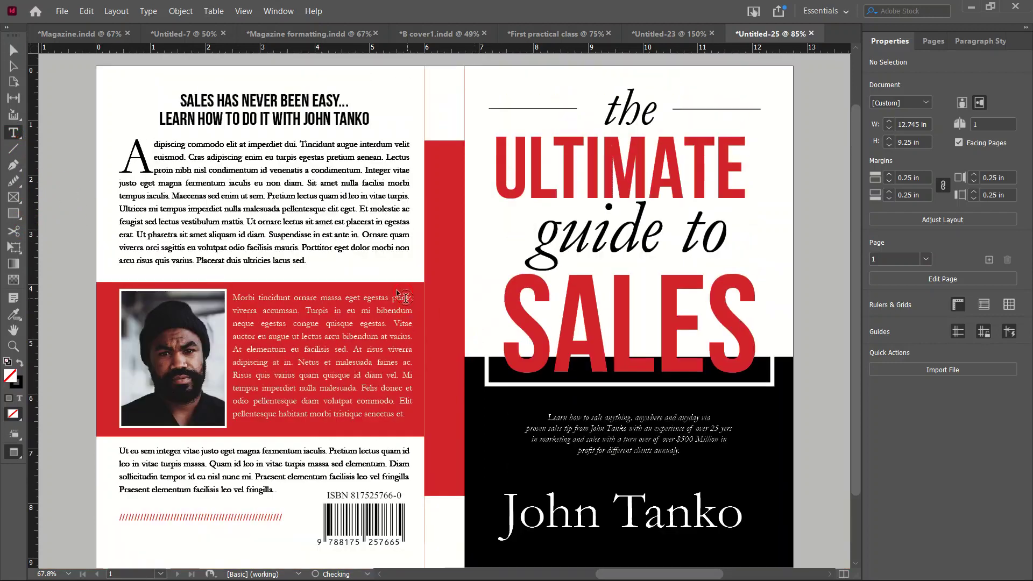
click(349, 269)
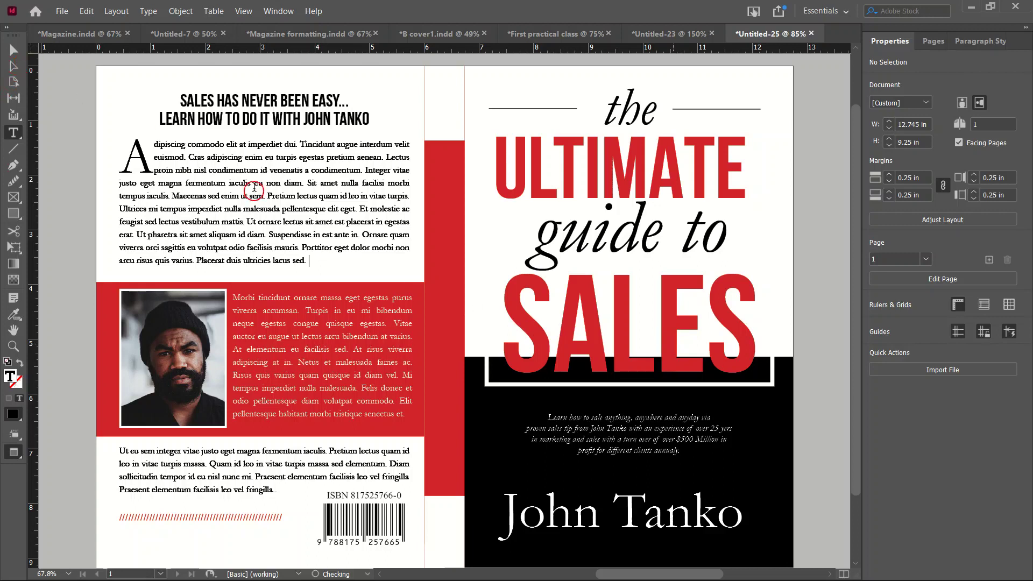
scroll(256, 193, up, 2)
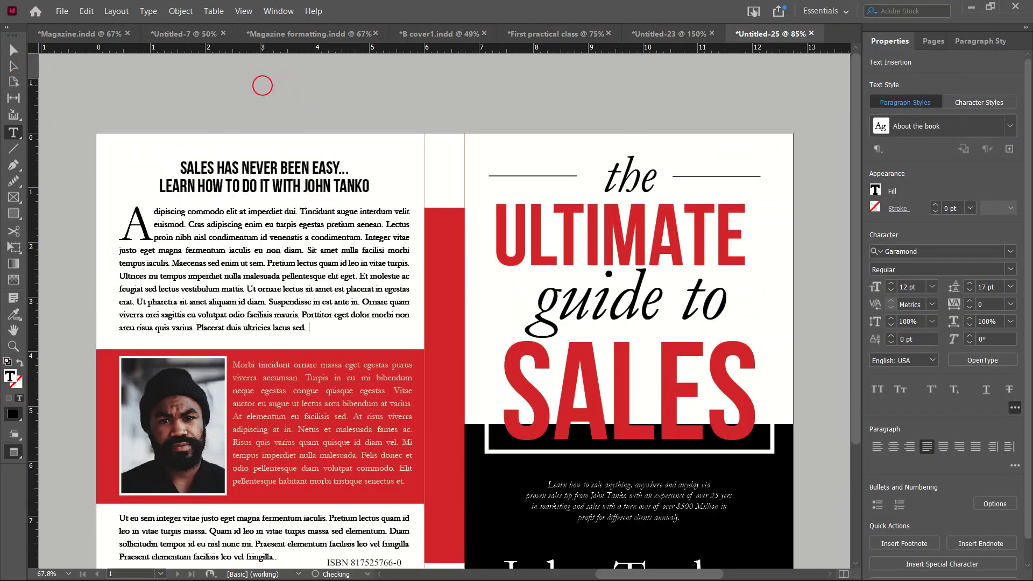
click(21, 53)
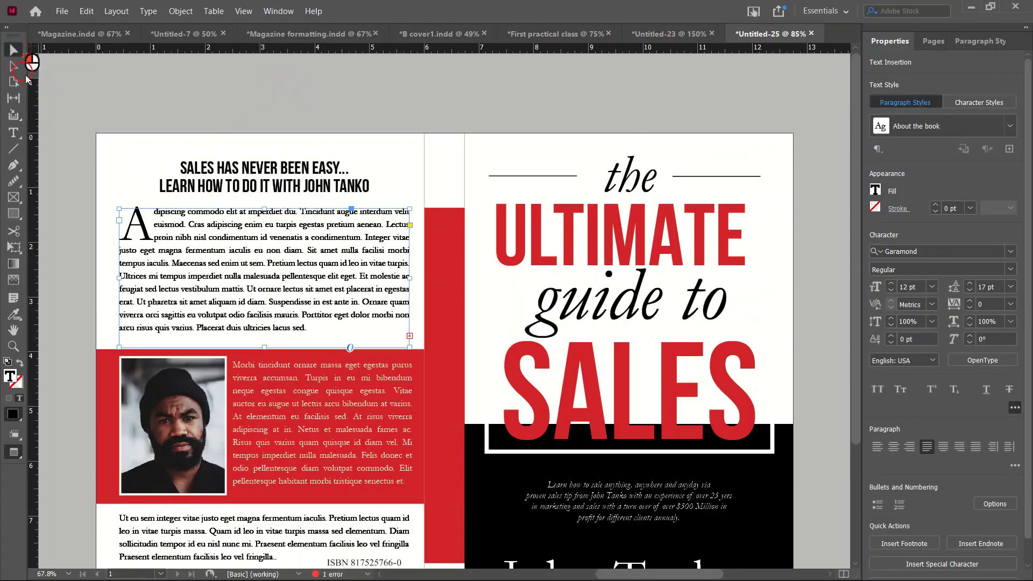
- Switch from preview to normal view with frame edges, and undo the duplication of the white rectangle at the spine's bottom end
key(w)
click(12, 133)
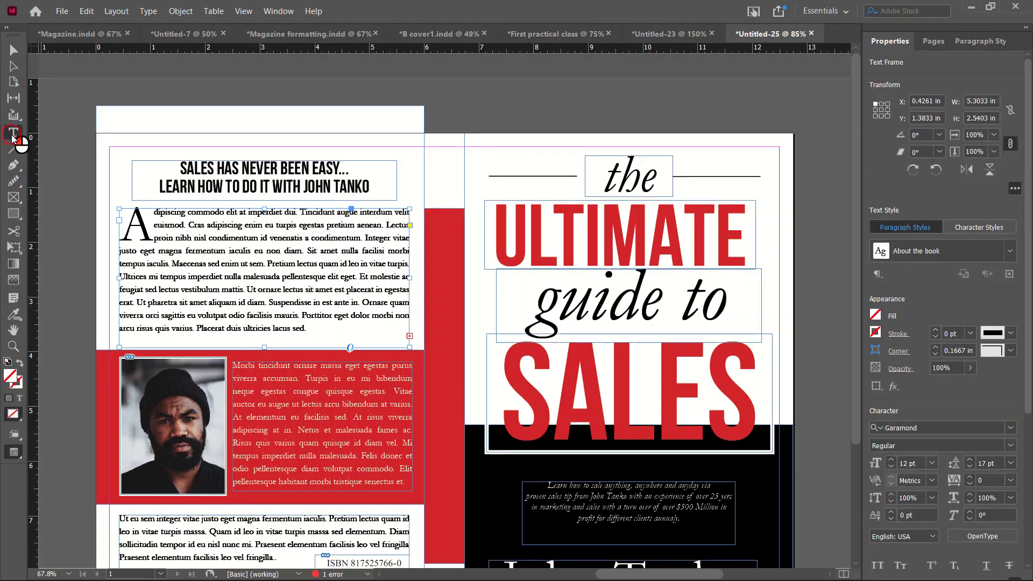
click(80, 110)
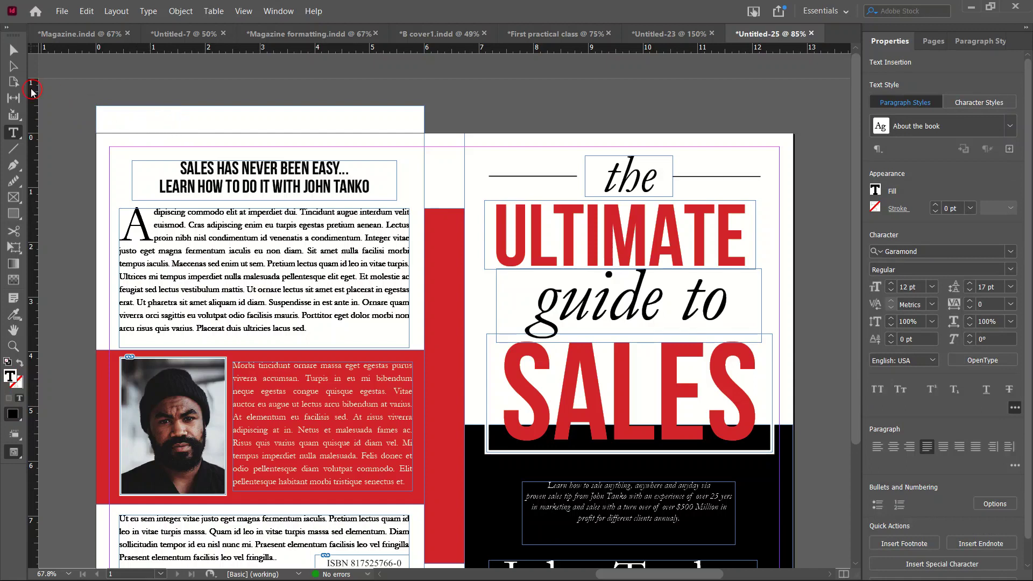
click(14, 51)
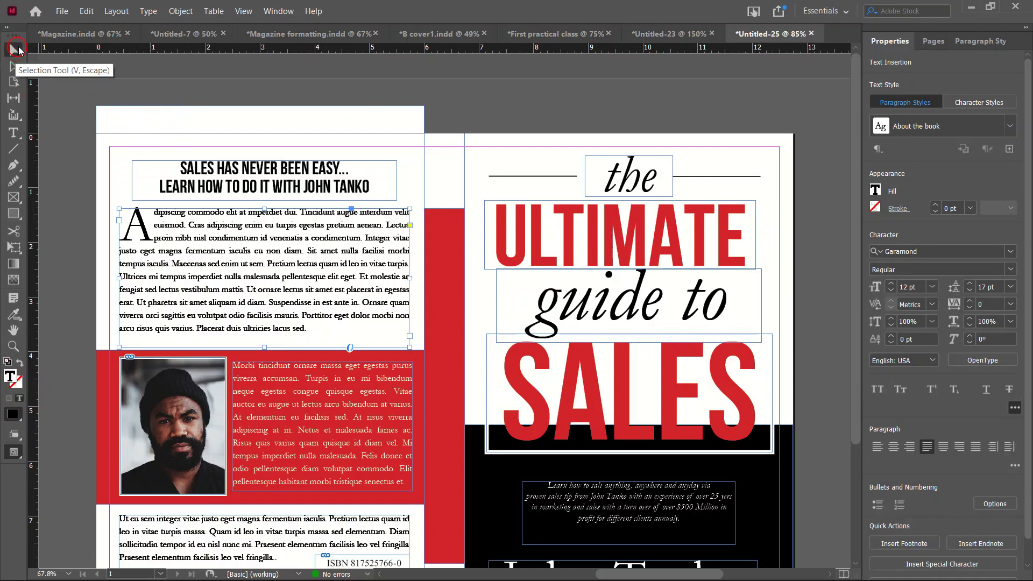
key(ctrl+z)
key(ctrl+z)
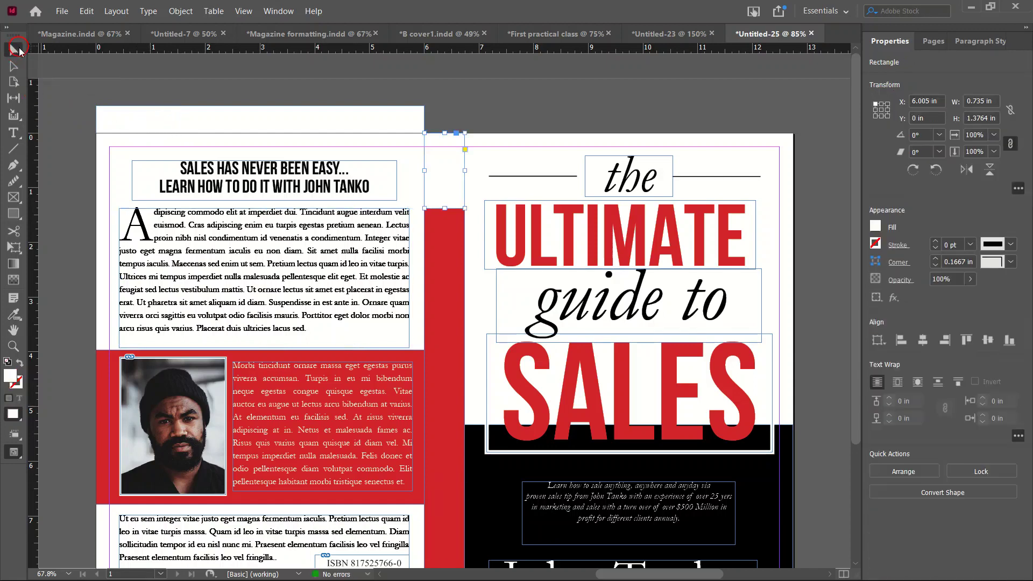
- Delete the large white rectangle behind the back cover that sticks out above the page edge
scroll(490, 130, down, 3)
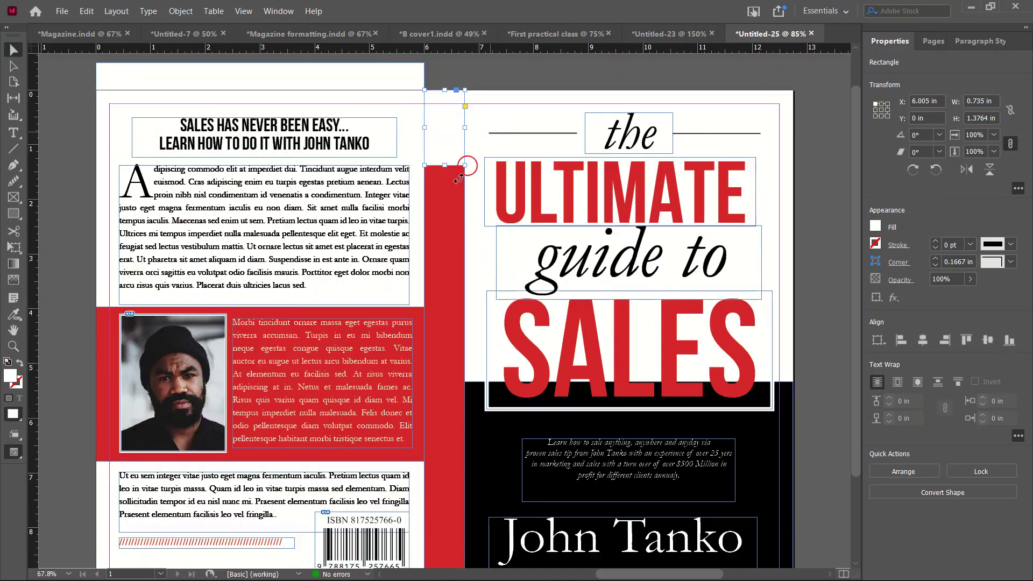
scroll(341, 295, up, 3)
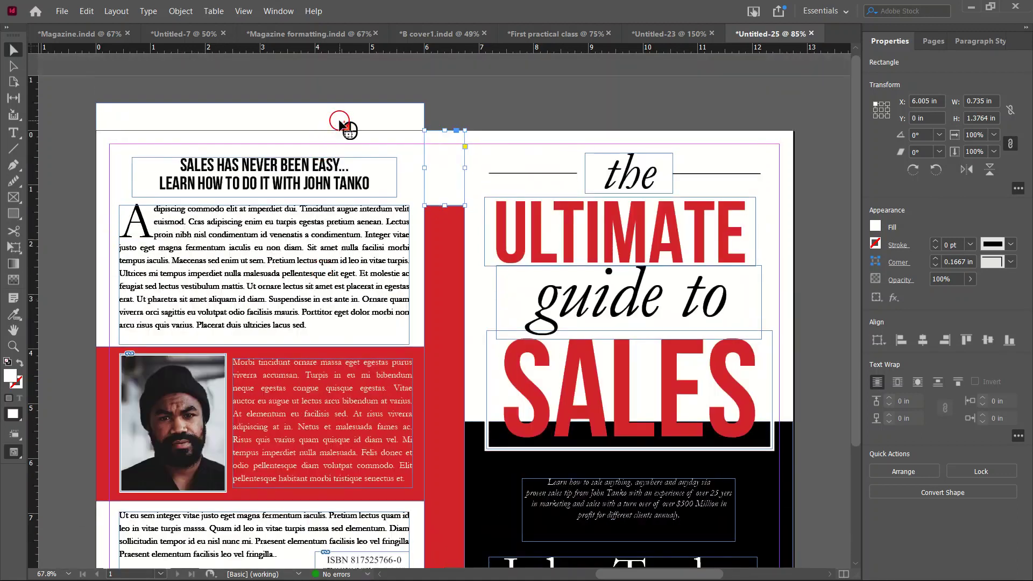
drag(345, 113, 569, 106)
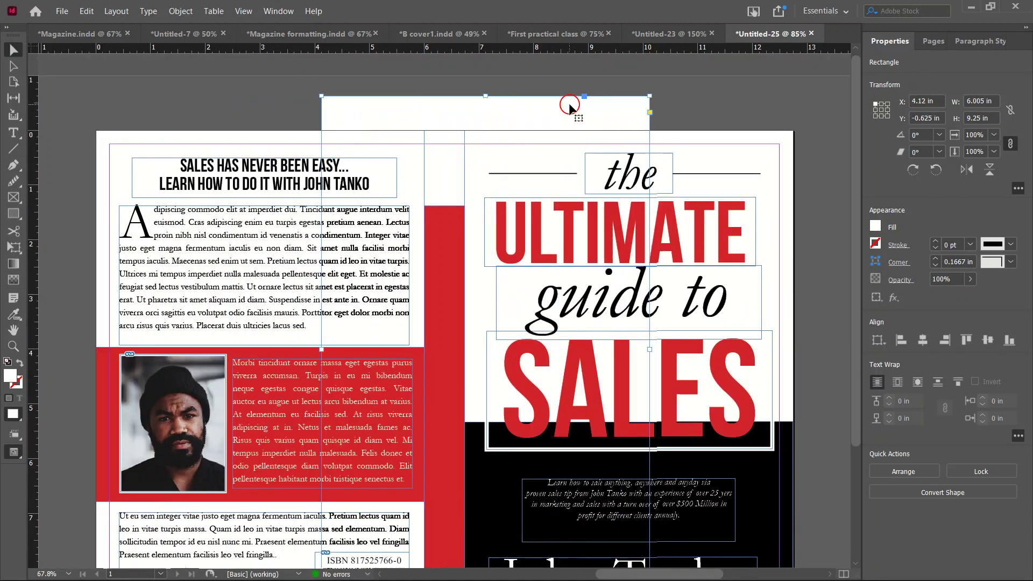
key(Delete)
click(440, 126)
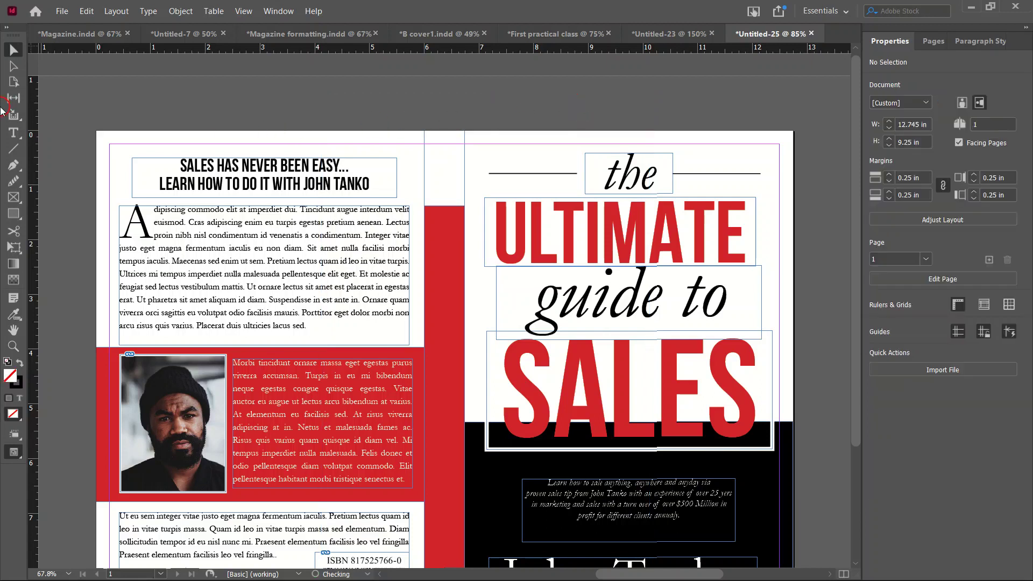
- Draw a text frame about 7.36 in wide on the pasteboard above the cover and enter "The Ultimate Guide to Sales"
click(15, 212)
click(14, 133)
drag(289, 80, 691, 114)
click(546, 110)
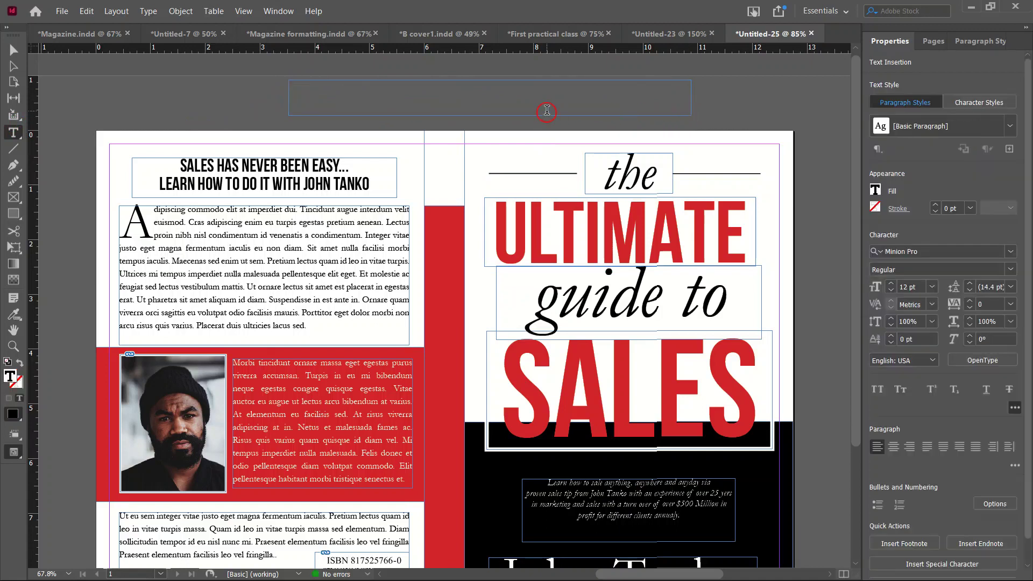
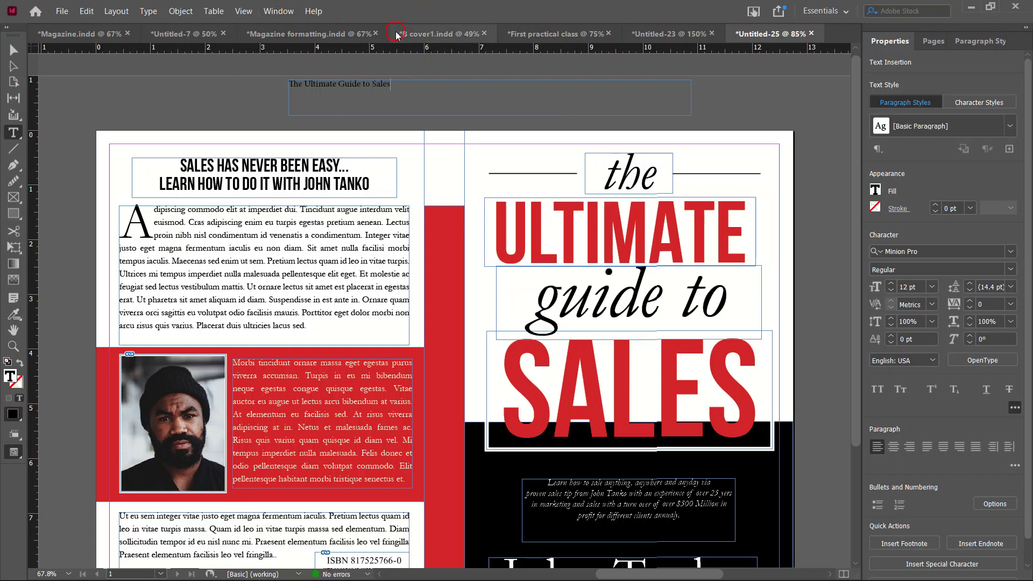
- Format the new title line in Bebas Neue Bold at 23 pt
triple_click(407, 89)
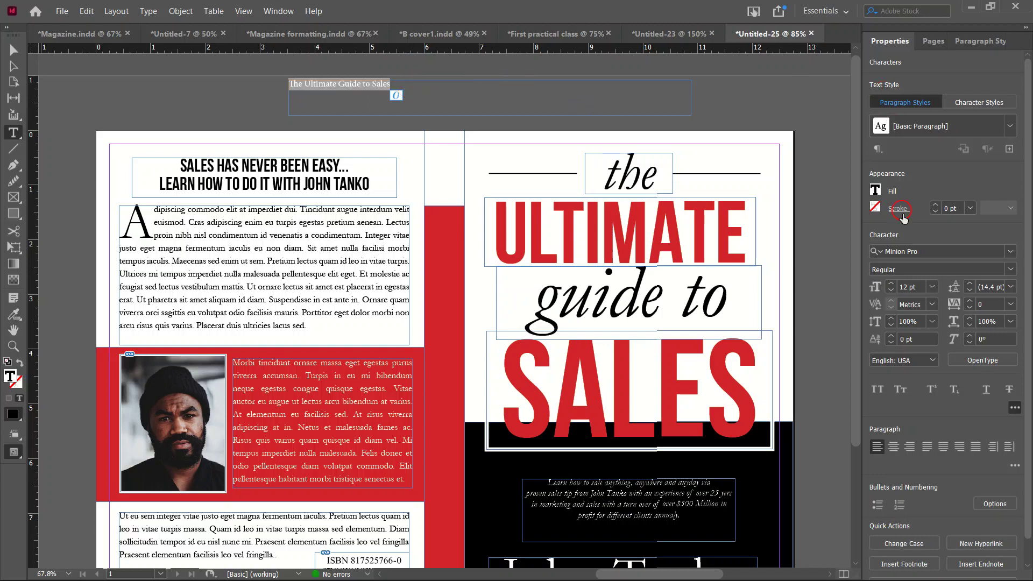
click(1002, 253)
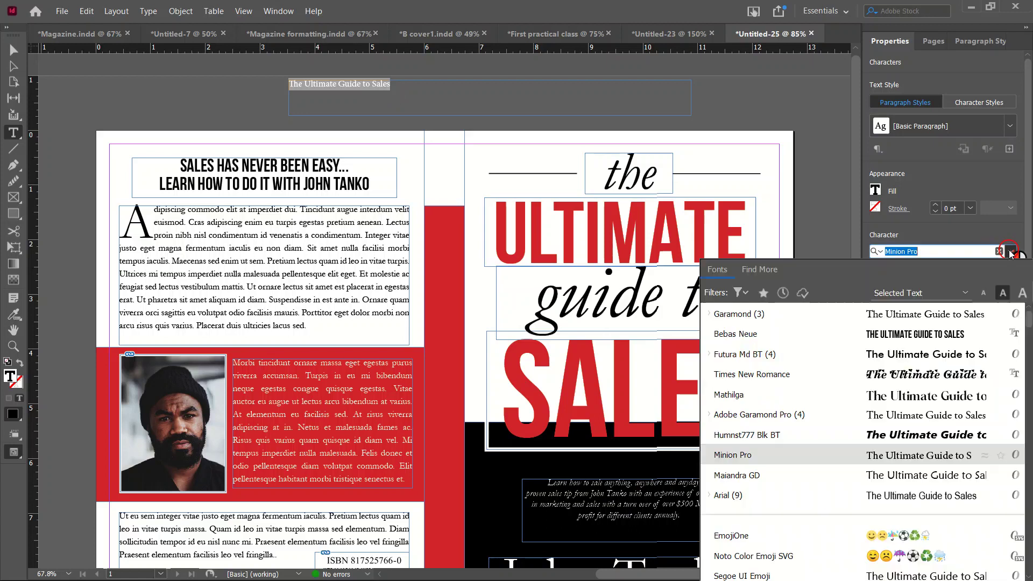
click(762, 337)
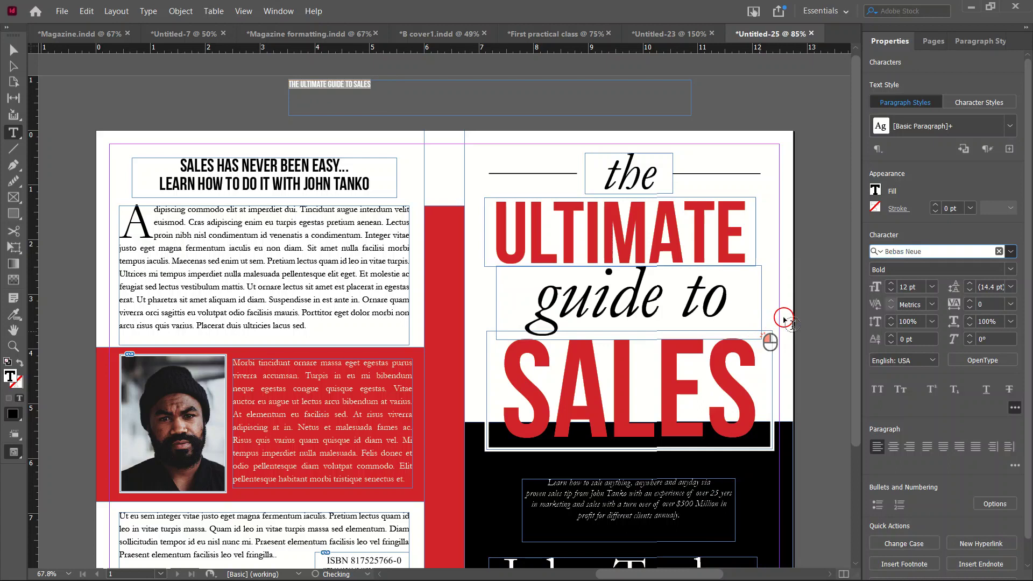
click(892, 289)
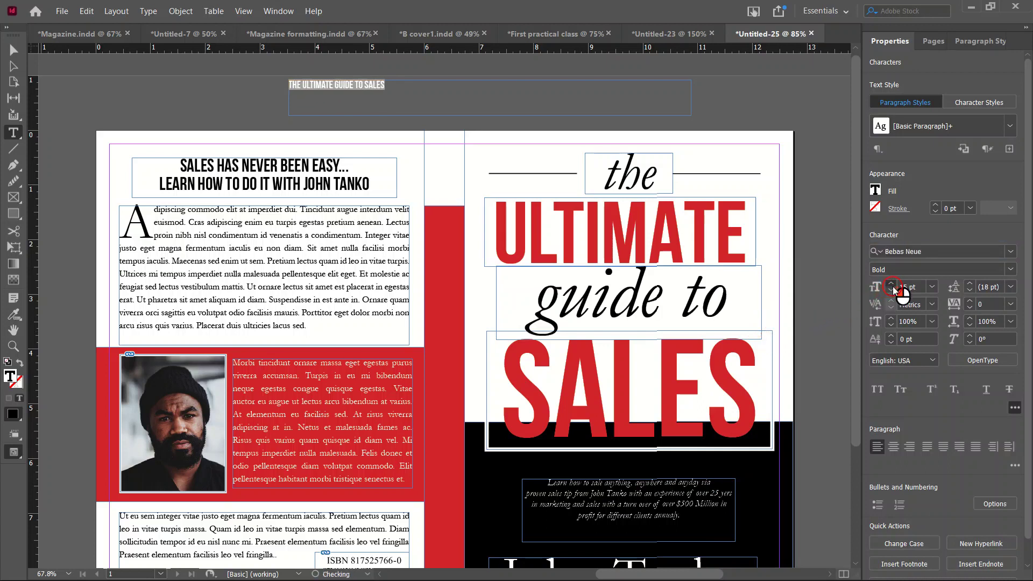
click(892, 290)
click(891, 289)
click(892, 289)
click(892, 289)
click(892, 289)
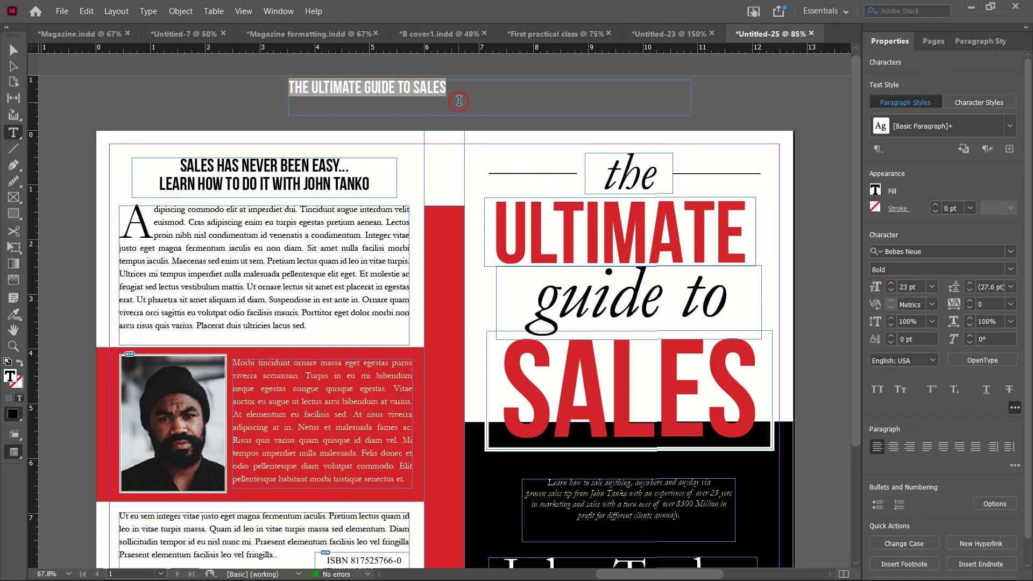
- Add the author's name after the title, separated by several spaces, and center the whole line in its frame
click(459, 101)
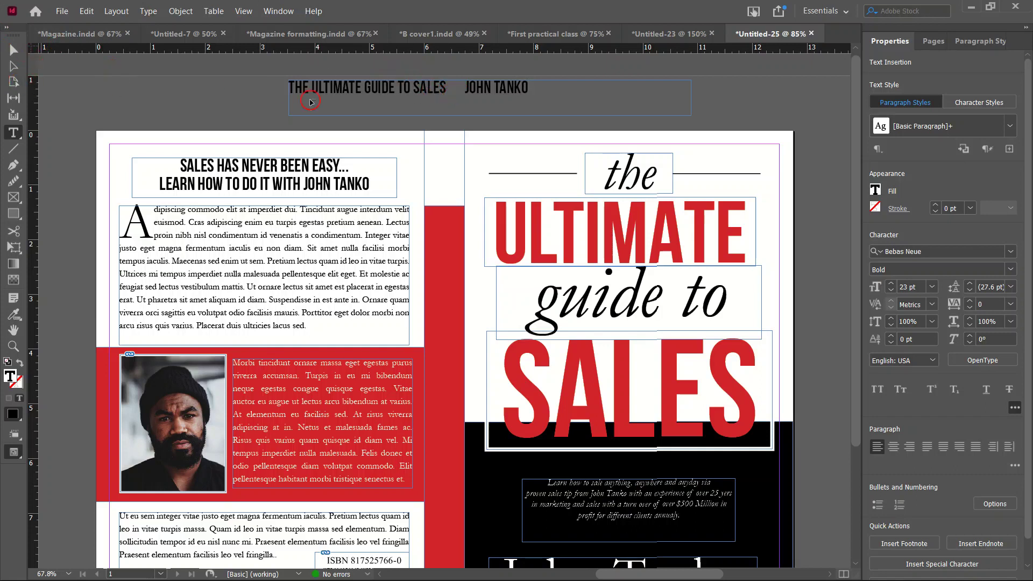
key(ctrl+a)
click(902, 448)
click(16, 51)
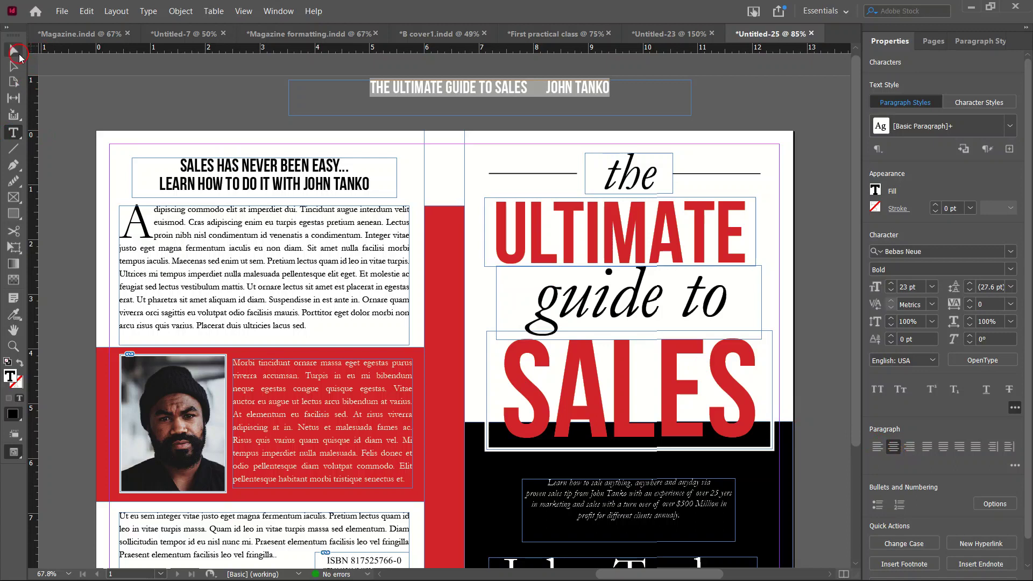
- Move the title and author text frame down over the spine and rotate it 90° so it reads upward
click(492, 115)
drag(492, 115, 448, 378)
scroll(446, 356, down, 3)
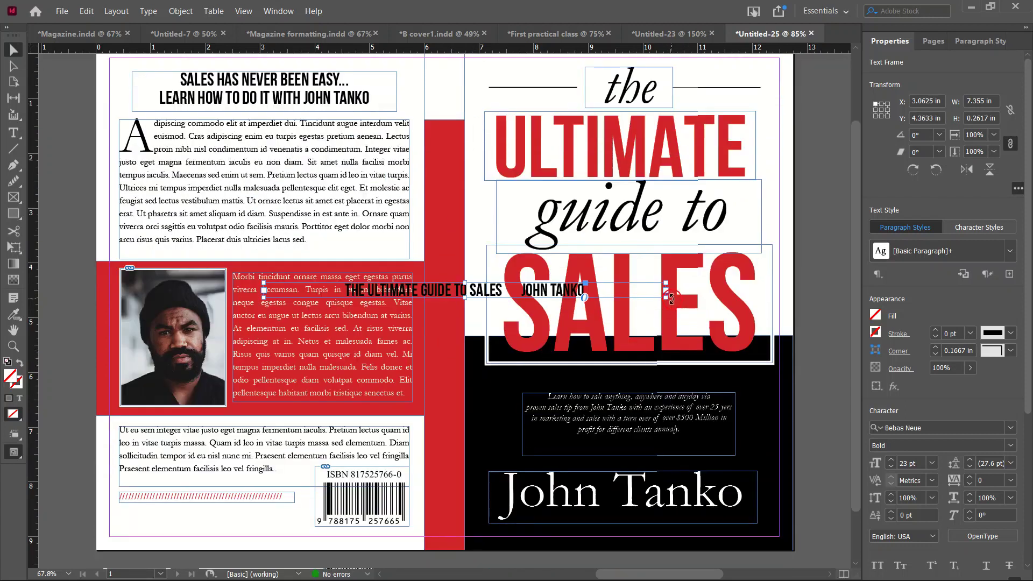
drag(671, 299, 445, 138)
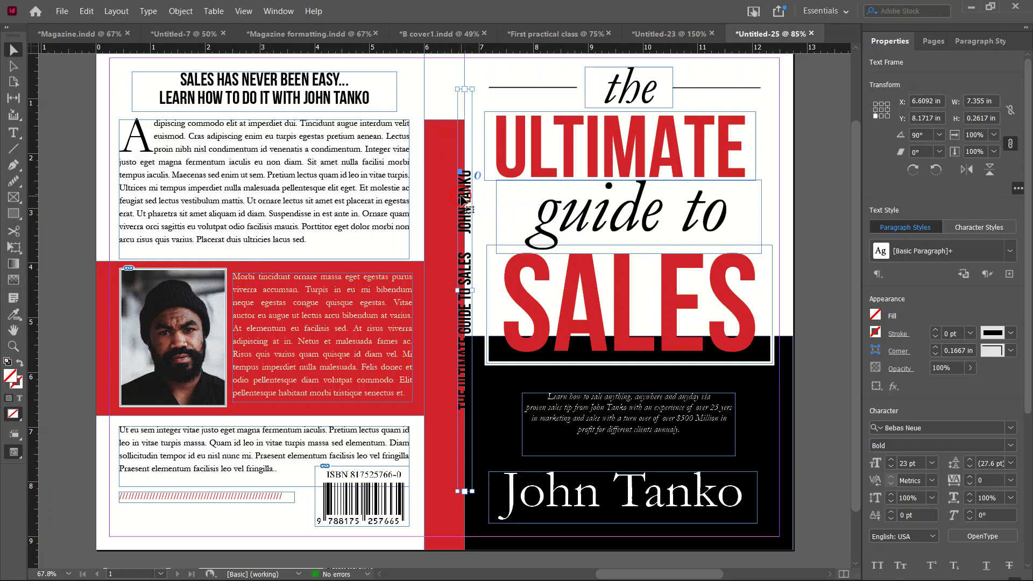
- Center the rotated text frame across the spine and enlarge its height to 0.575 in, almost spanning the spine's width
drag(466, 207, 445, 213)
drag(448, 100, 445, 95)
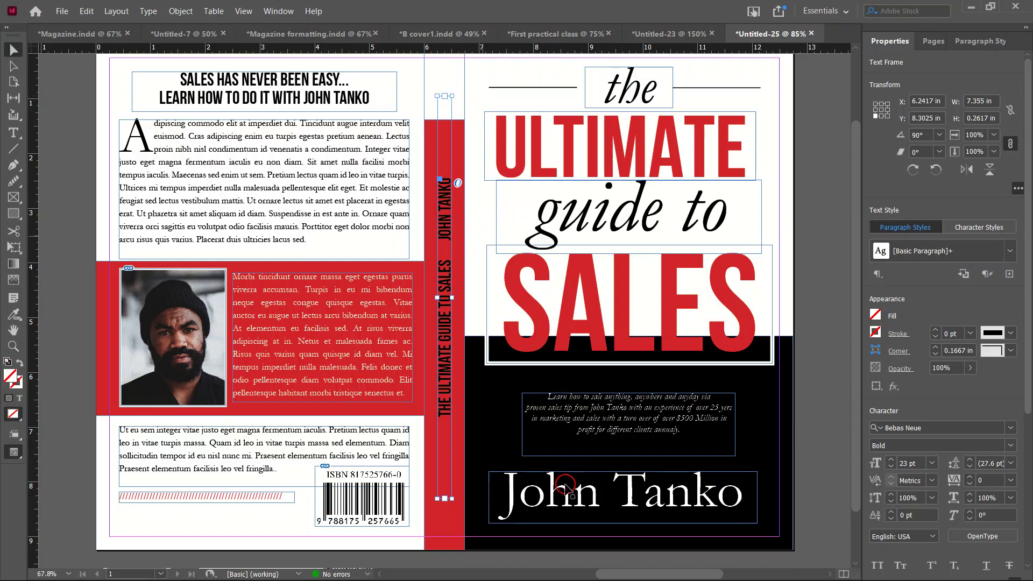
scroll(508, 429, up, 3)
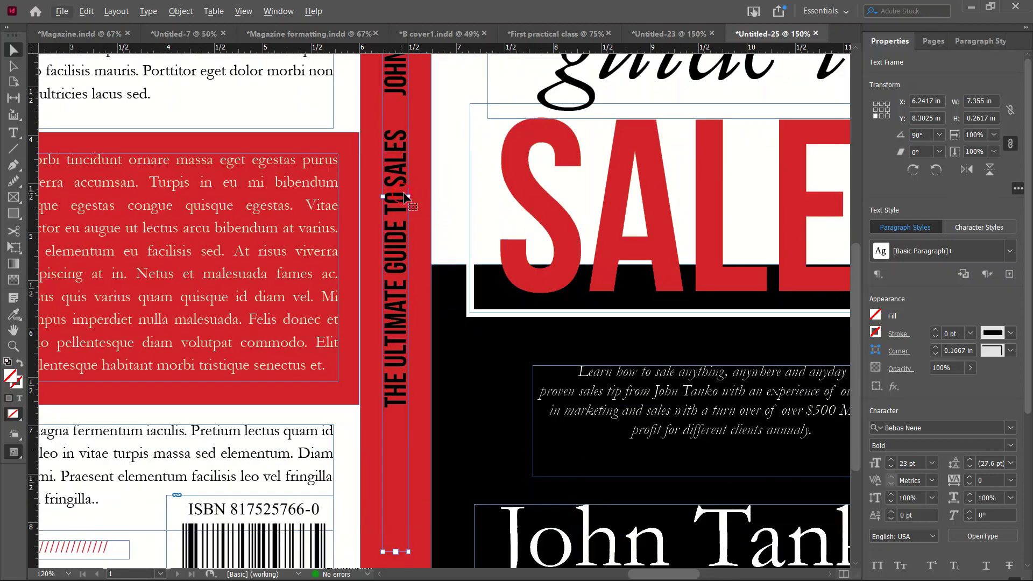
drag(409, 193, 423, 193)
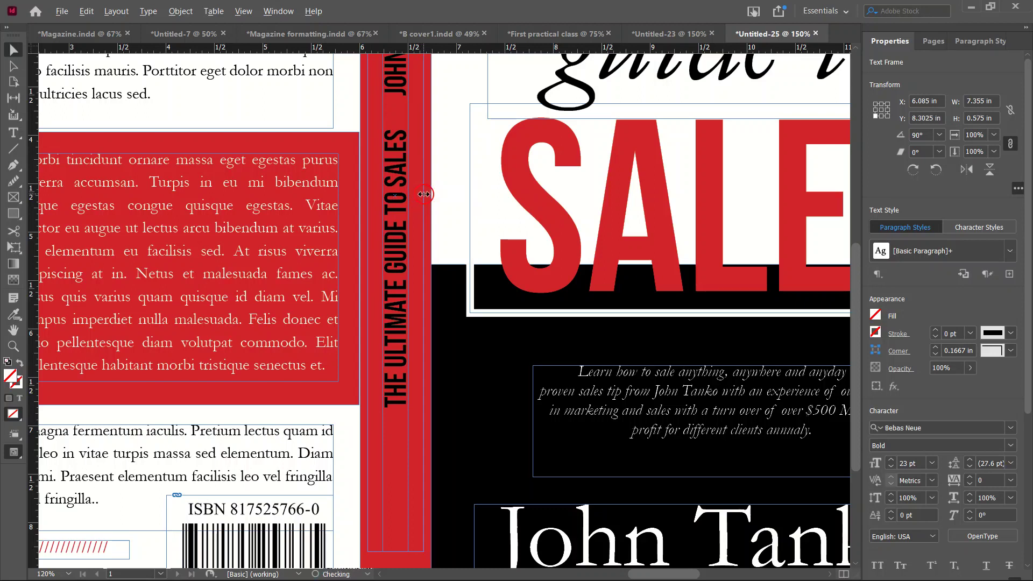
- Set the font size of all the spine text to 36 pt
double_click(380, 233)
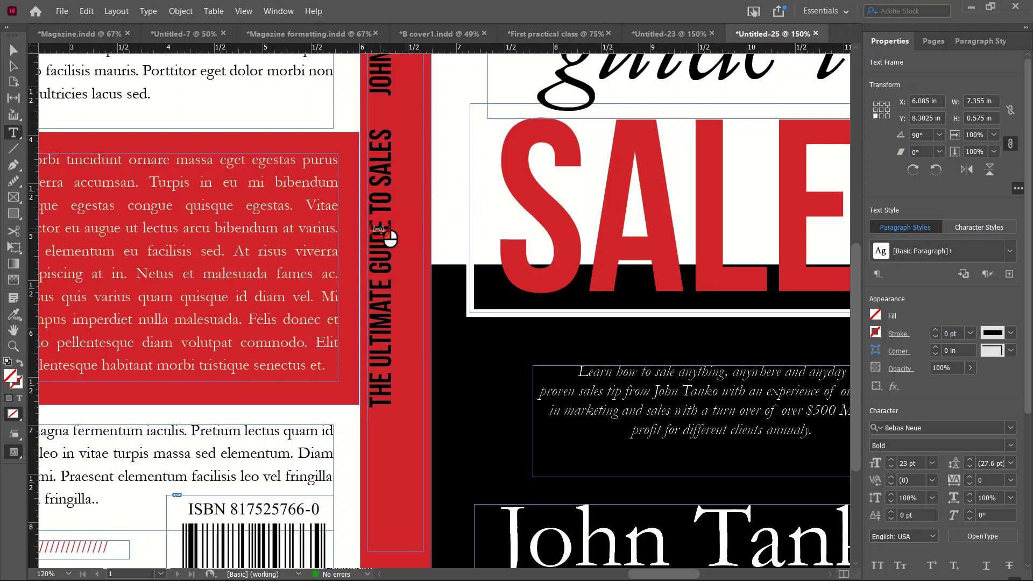
triple_click(380, 232)
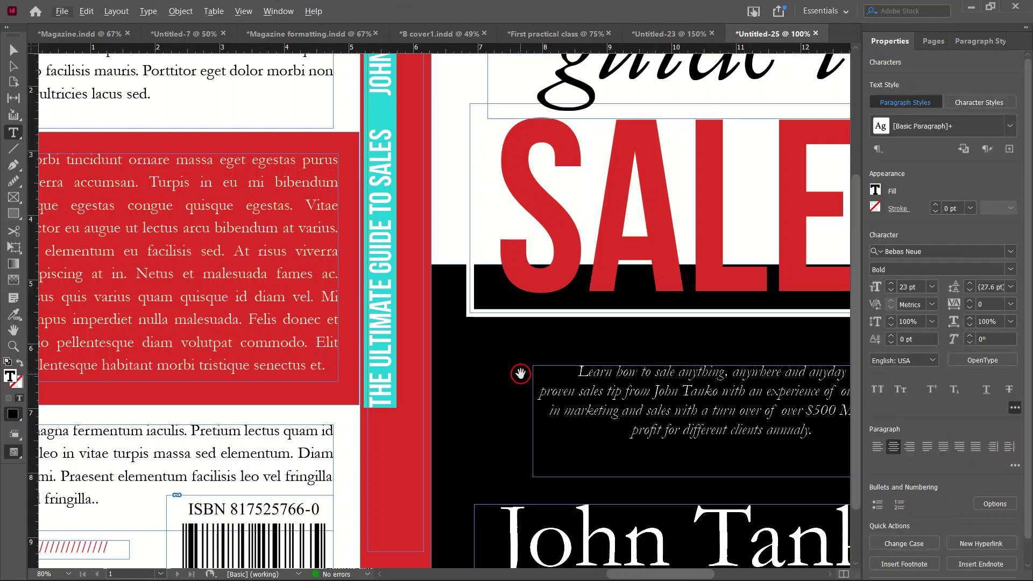
scroll(522, 370, down, 2)
scroll(780, 398, down, 1)
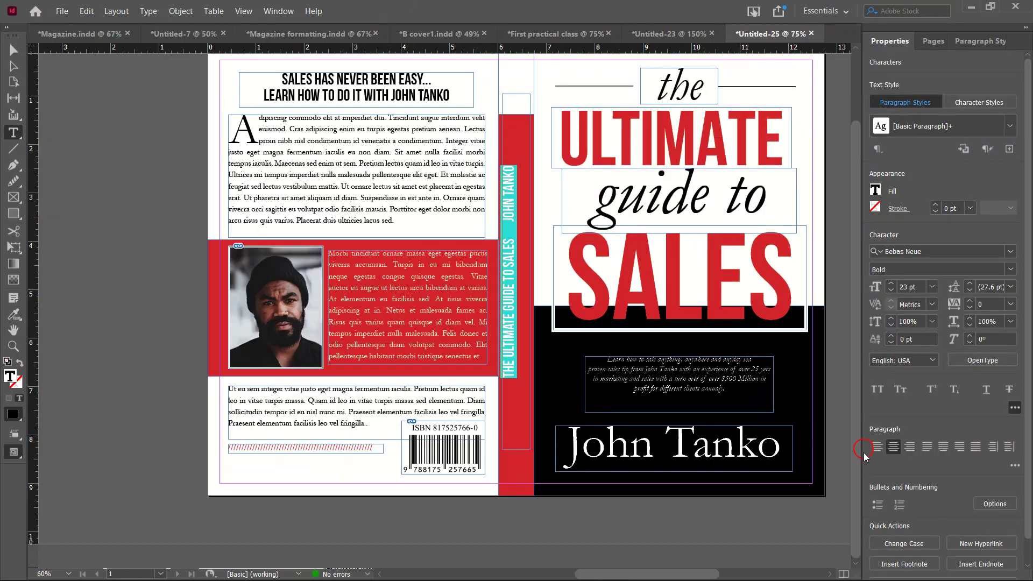
click(910, 286)
click(933, 288)
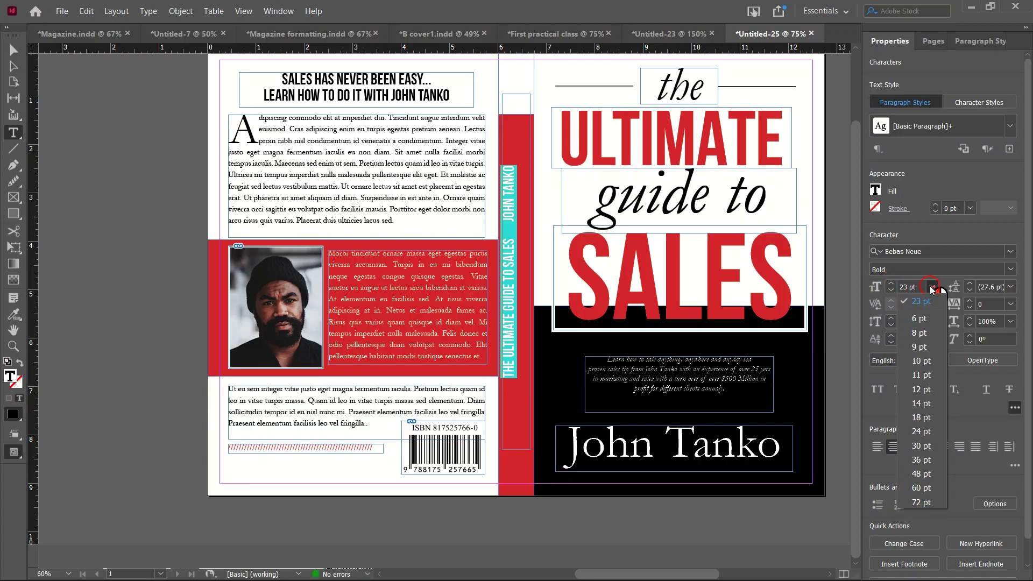
click(917, 460)
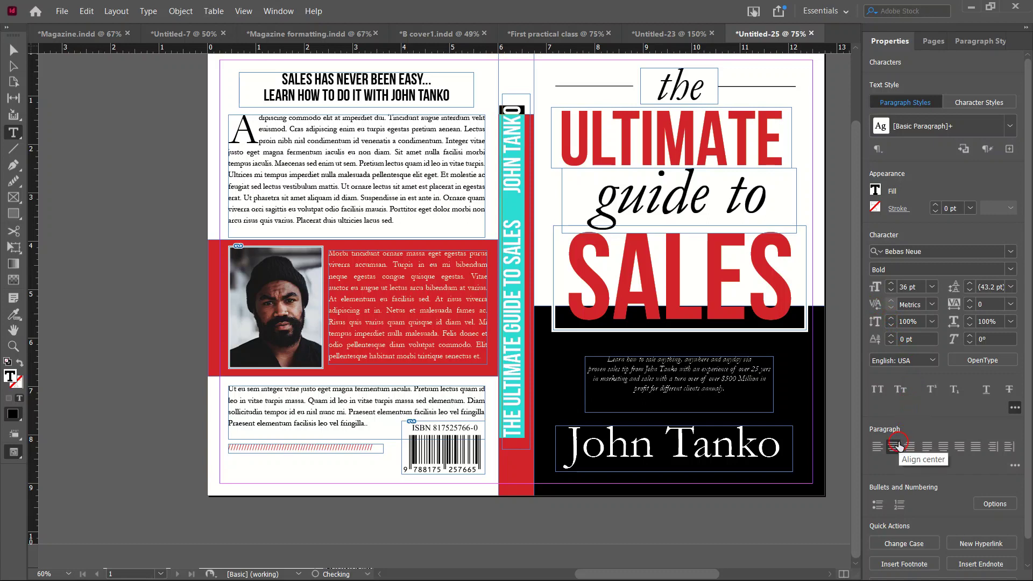
- Set the spine text's leading to 46 pt and add spaces between the title and the author's name
click(971, 285)
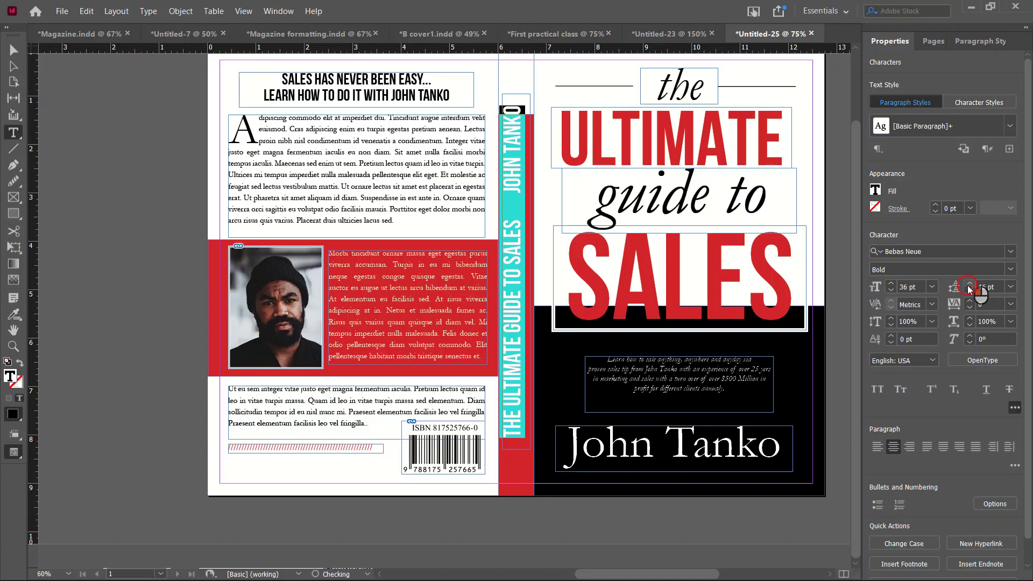
click(507, 209)
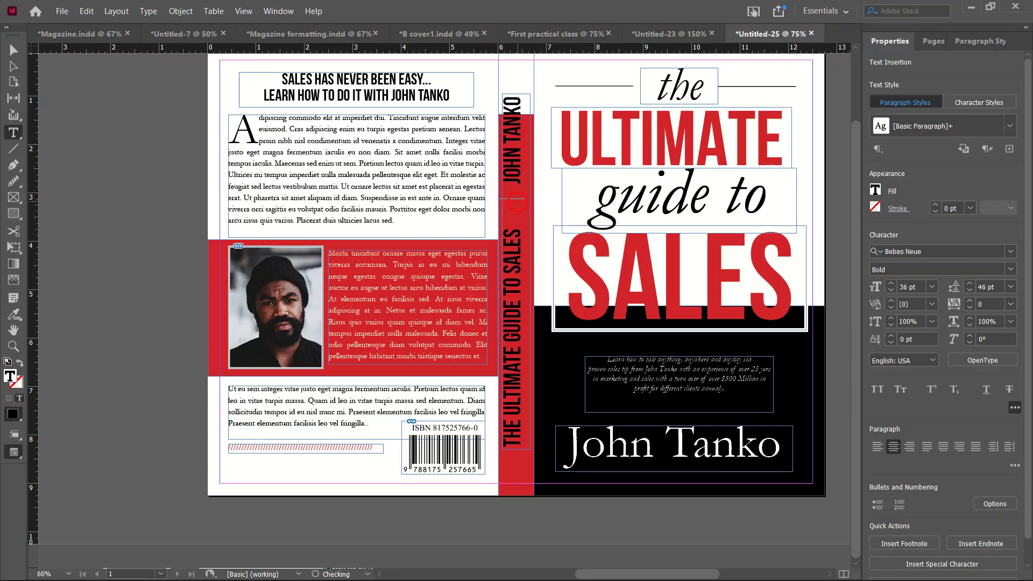
- Delete surplus spaces between the title and the author's name on the spine so the full name fits on one line
click(12, 49)
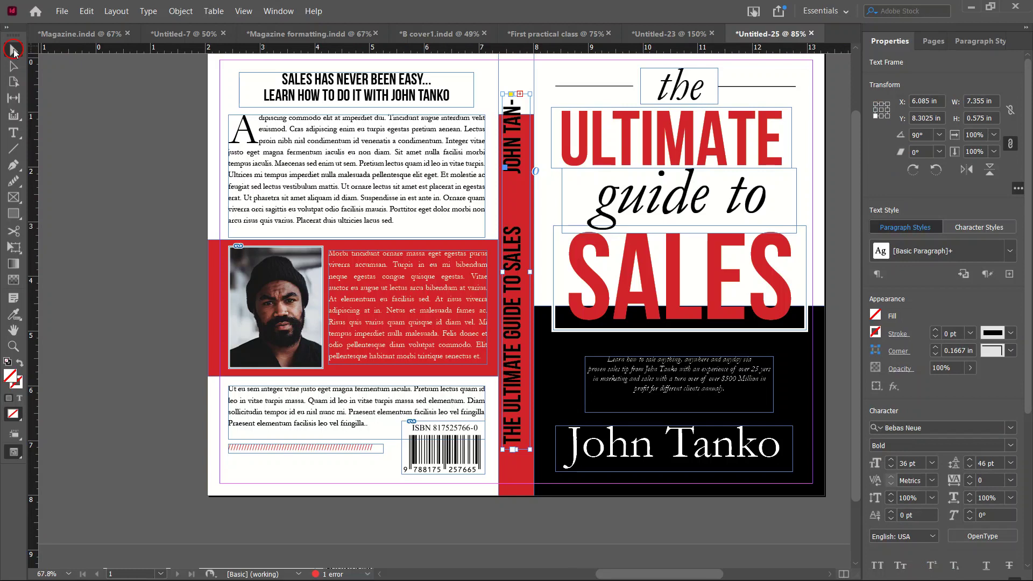
key(ctrl+0)
click(248, 4)
scroll(522, 228, down, 1)
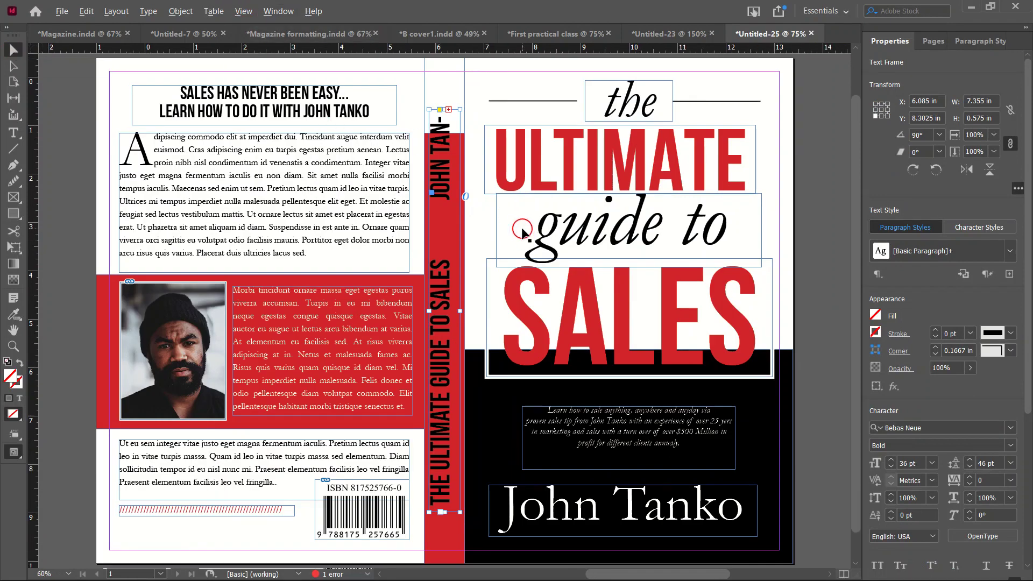
double_click(449, 212)
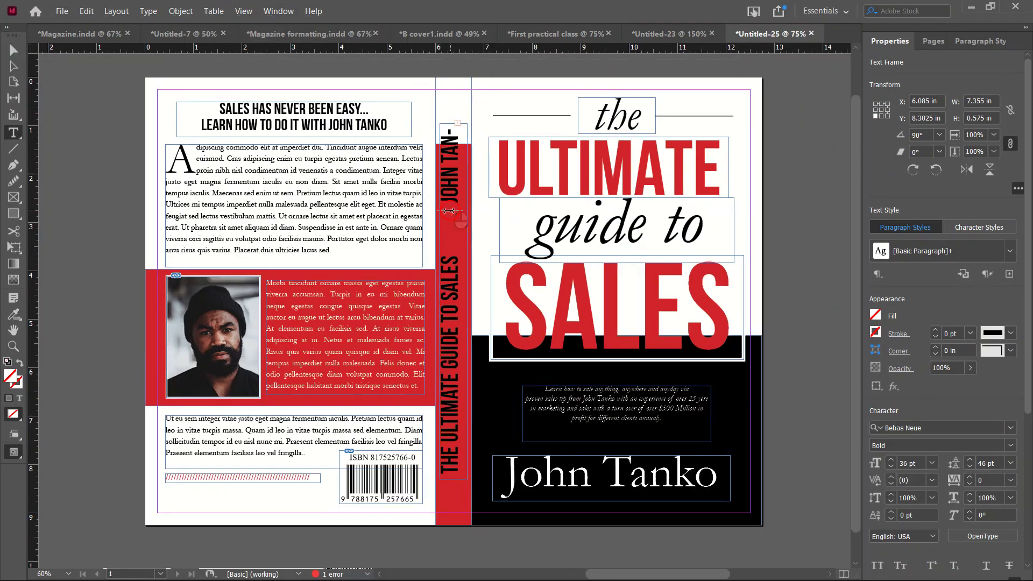
text(KO)
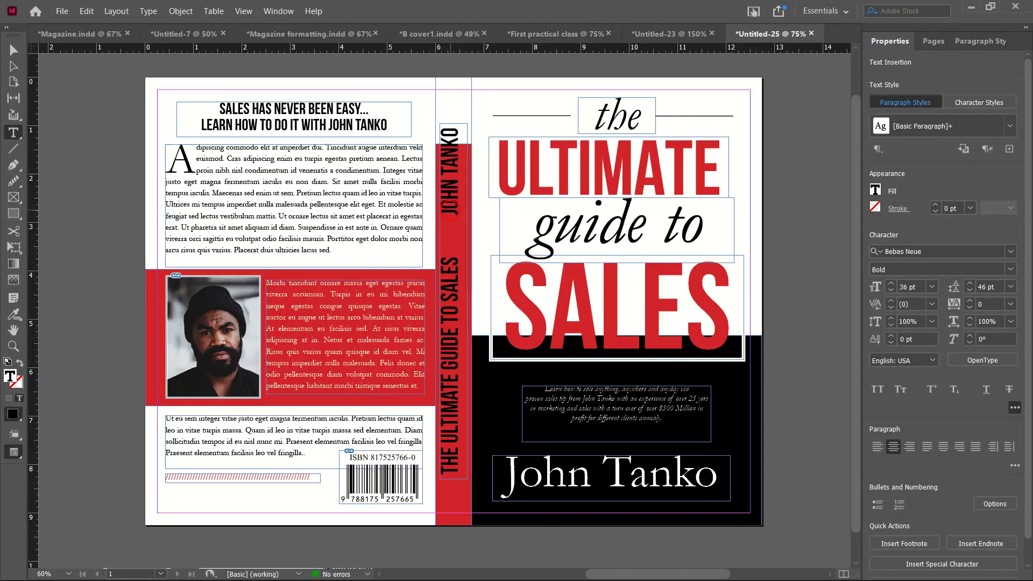
- Reduce the rotated spine text frame's height to 0.435 in, keeping it centered across the spine's width
click(9, 50)
scroll(334, 202, down, 1)
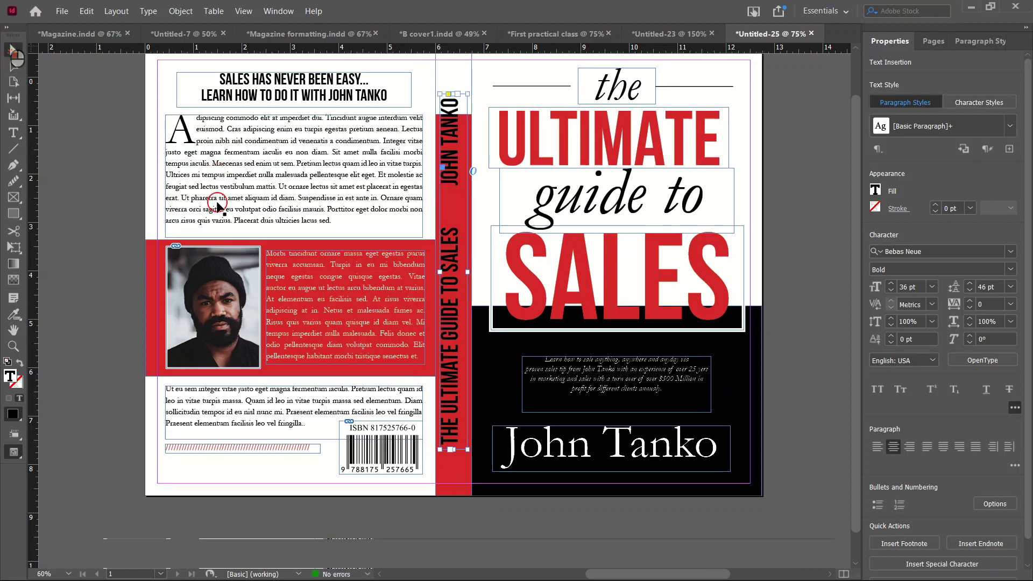
click(465, 272)
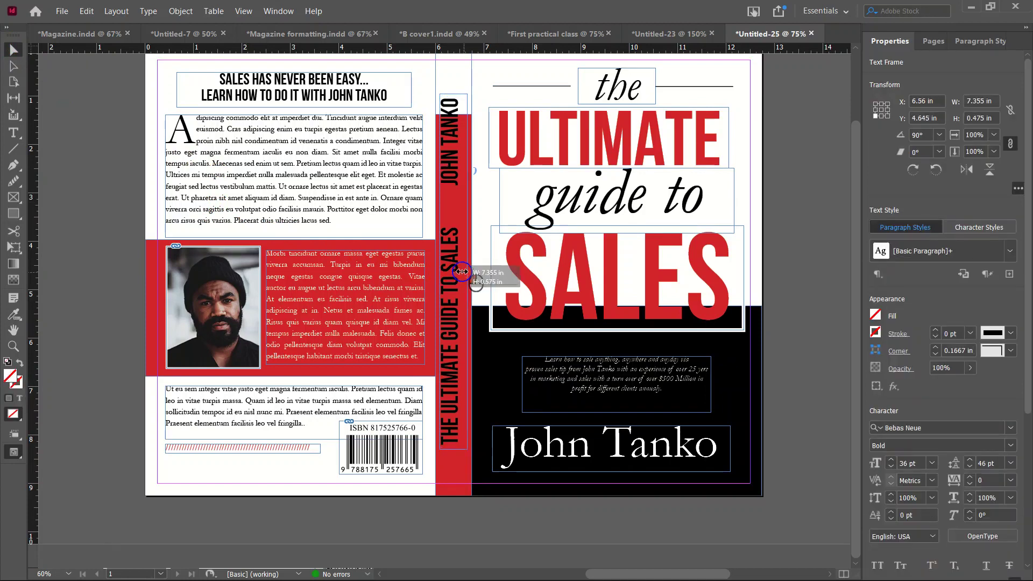
drag(461, 272, 456, 273)
- Shorten the white rectangle at the spine's top to about 0.87 in and place a copy at the spine's bottom edge
click(457, 86)
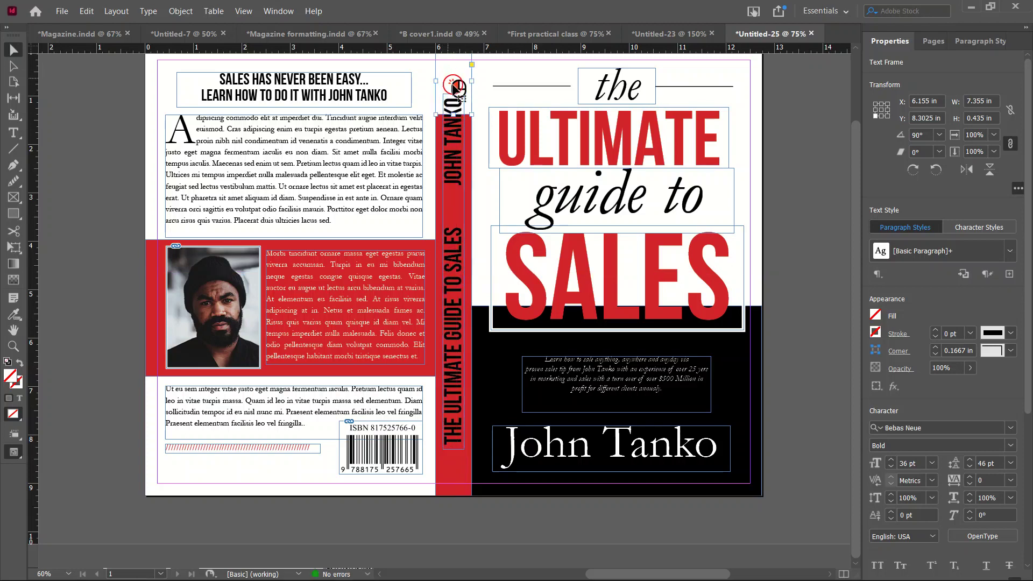
drag(454, 94, 455, 90)
scroll(454, 88, up, 1)
scroll(440, 105, down, 1)
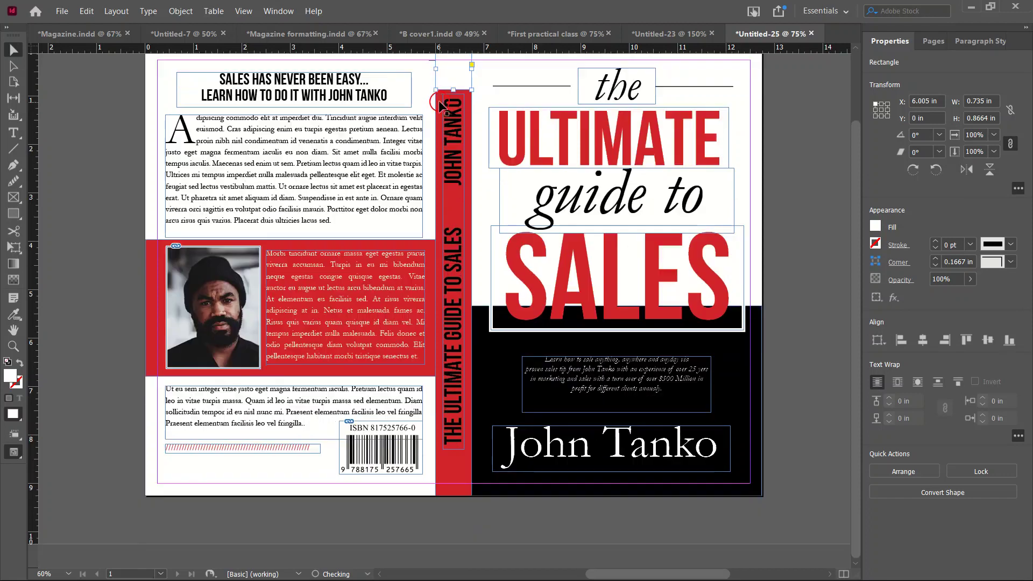
drag(454, 85, 451, 490)
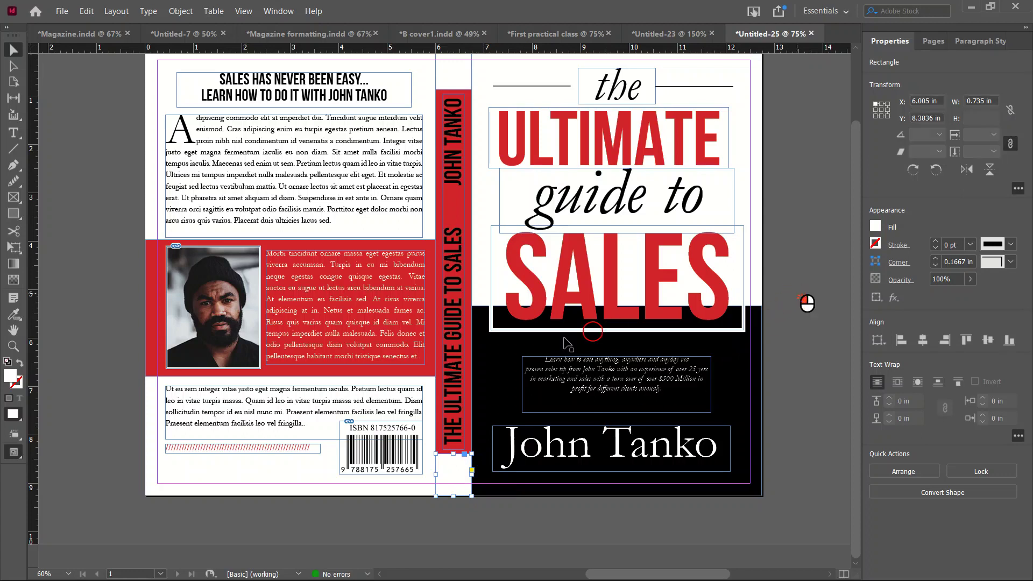
- Fill all the spine text with [Paper] white and preview the whole cover without frame edges
double_click(457, 271)
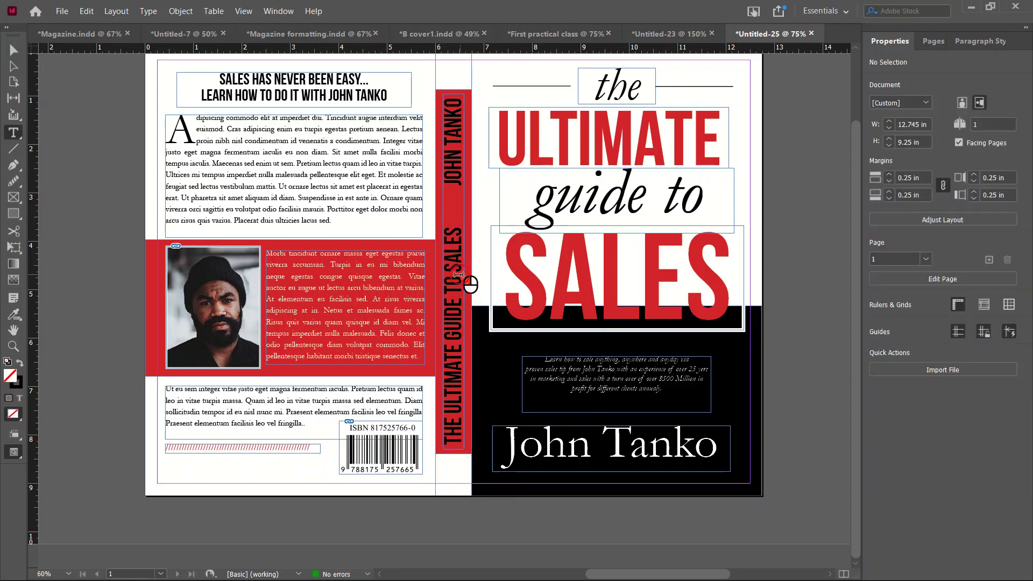
key(ctrl+a)
click(875, 189)
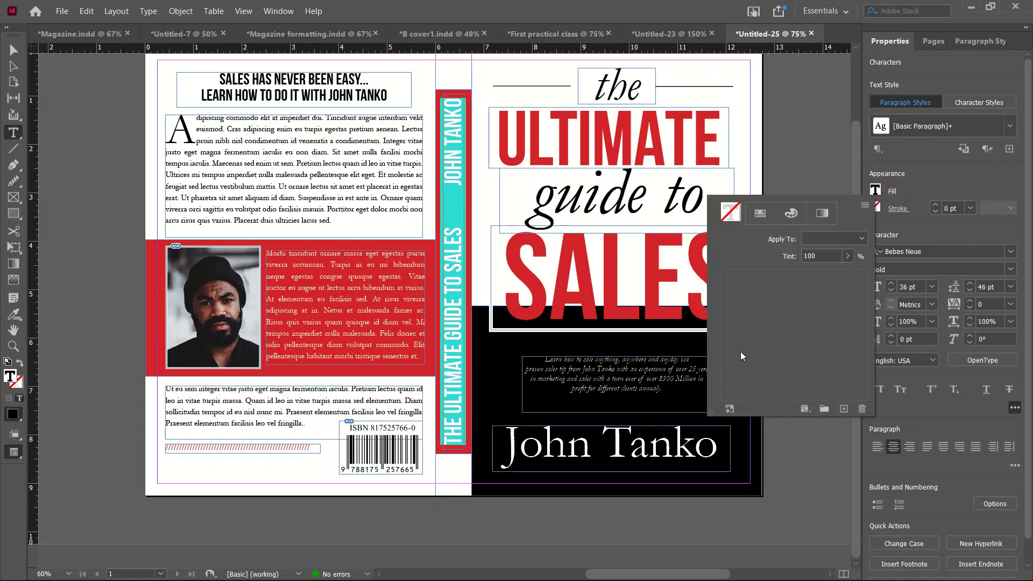
click(758, 307)
click(36, 60)
click(14, 50)
click(74, 114)
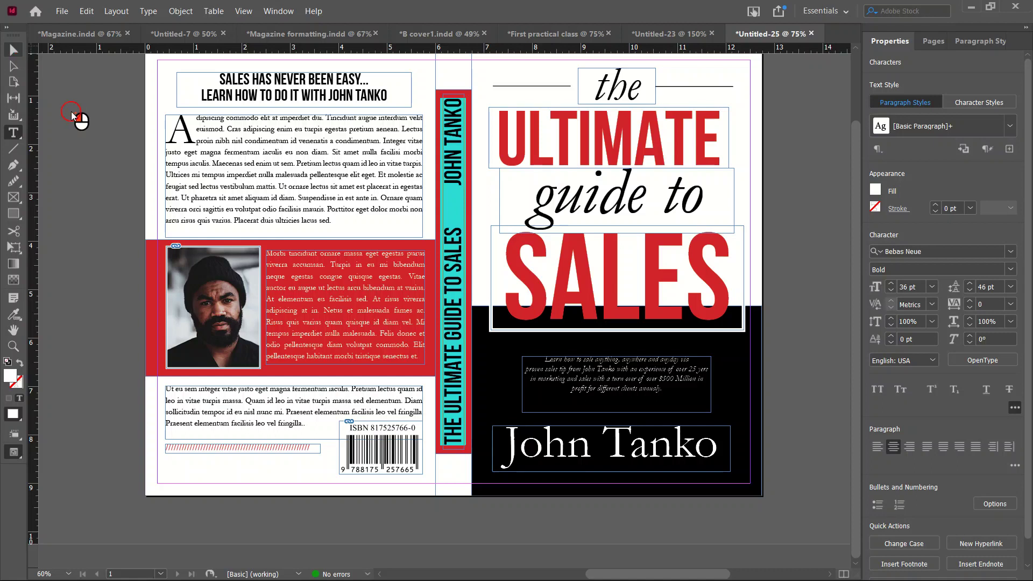
key(ctrl+0)
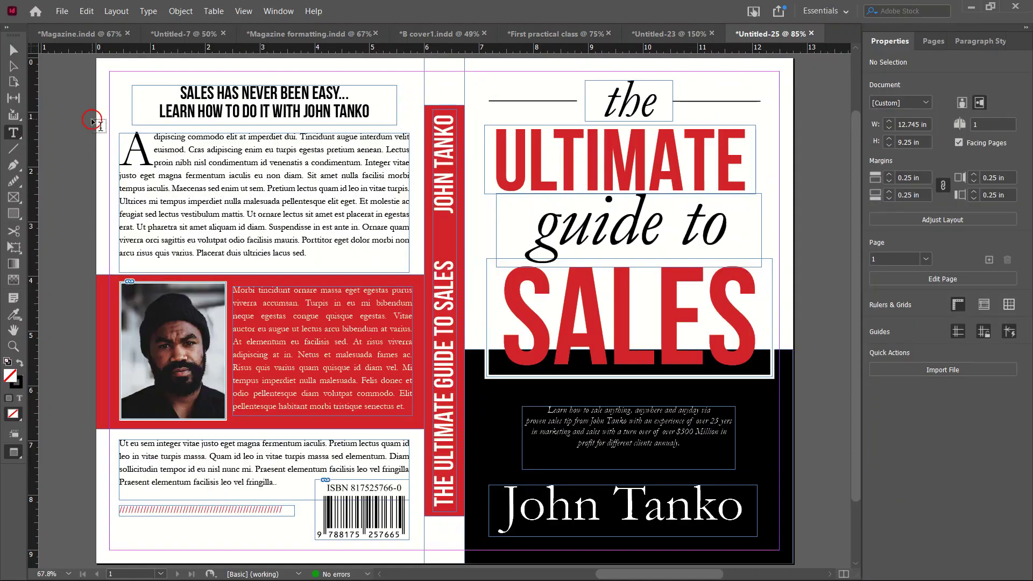
key(w)
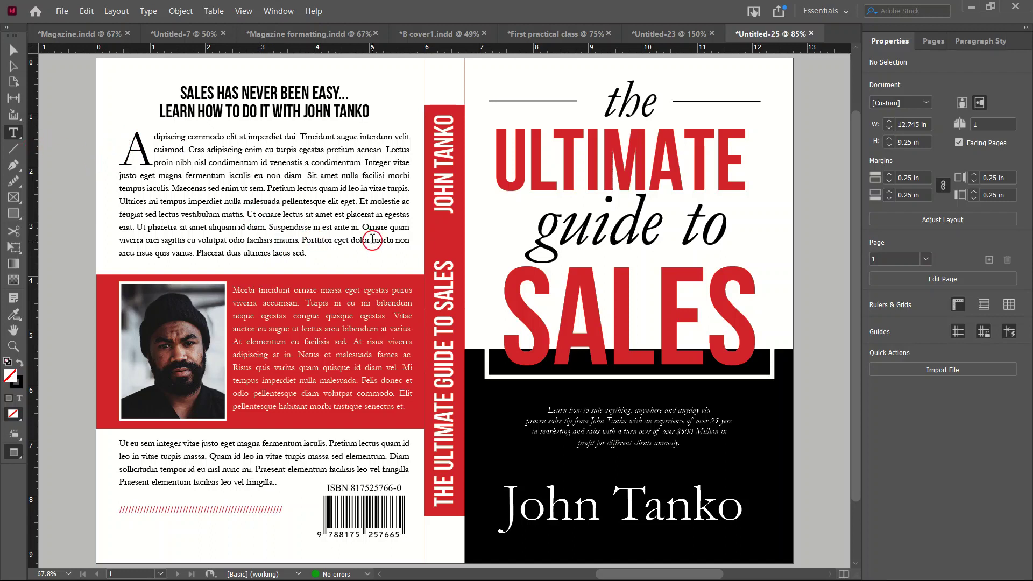
- Draw a horizontal line 0.435 in long between the spine's title and author name, with a 2 pt [Paper] stroke
click(13, 148)
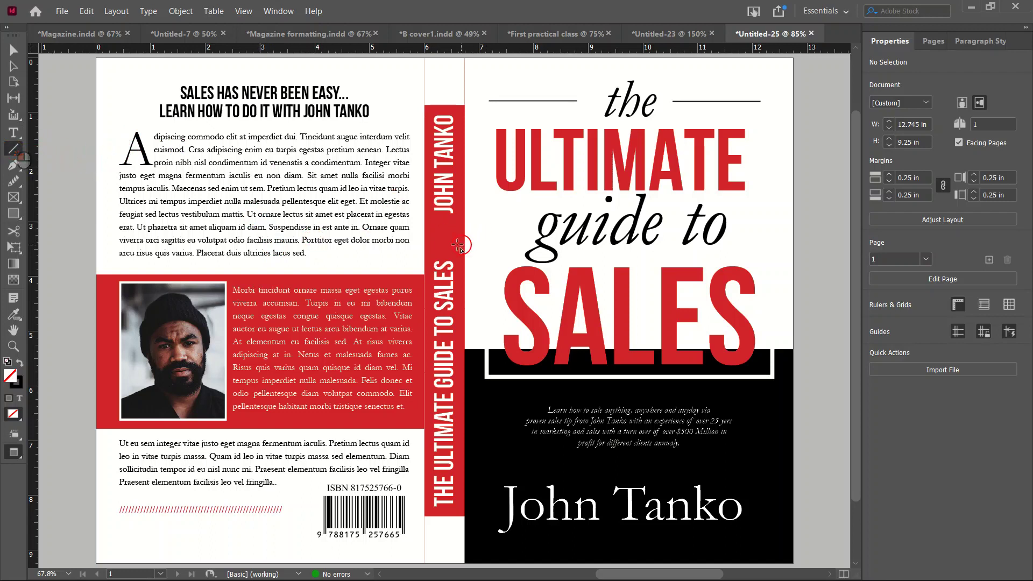
drag(432, 234, 458, 234)
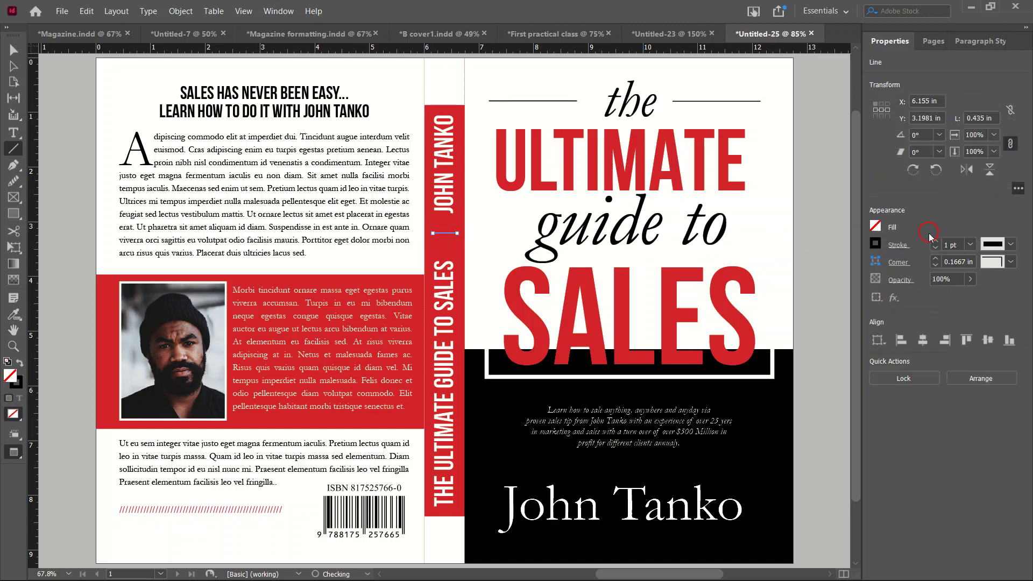
click(936, 243)
click(934, 248)
click(934, 248)
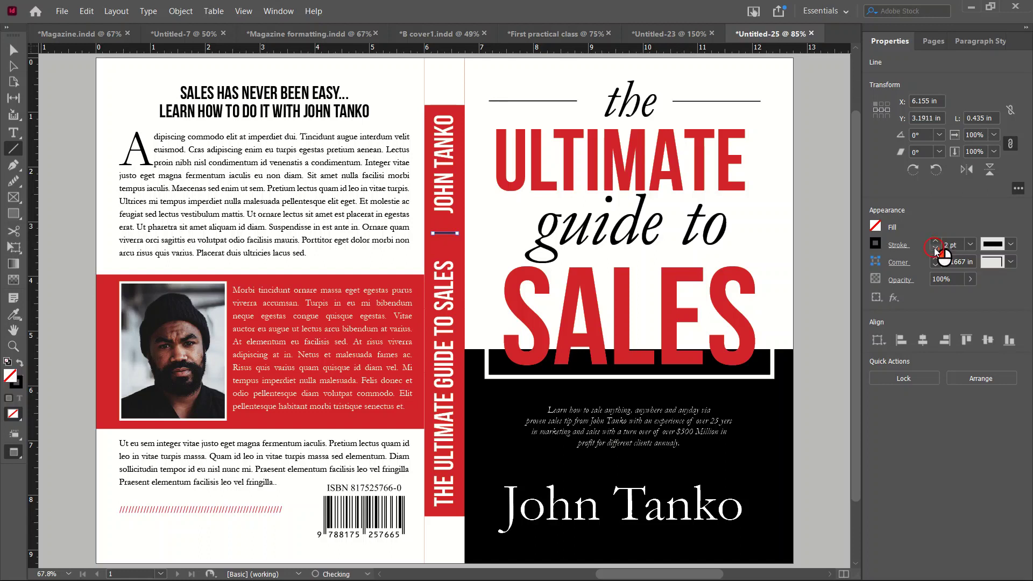
click(876, 245)
click(757, 360)
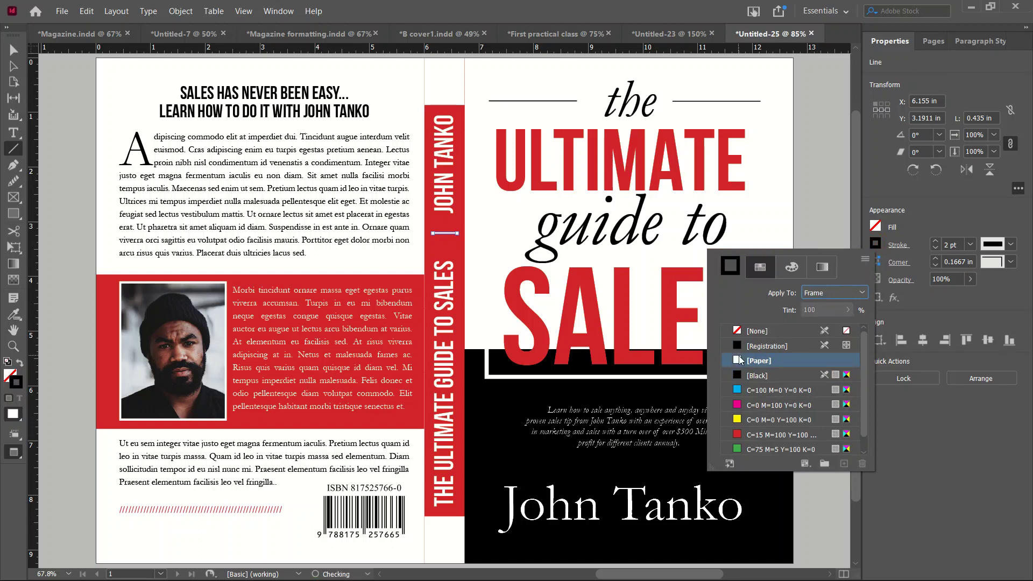
click(481, 290)
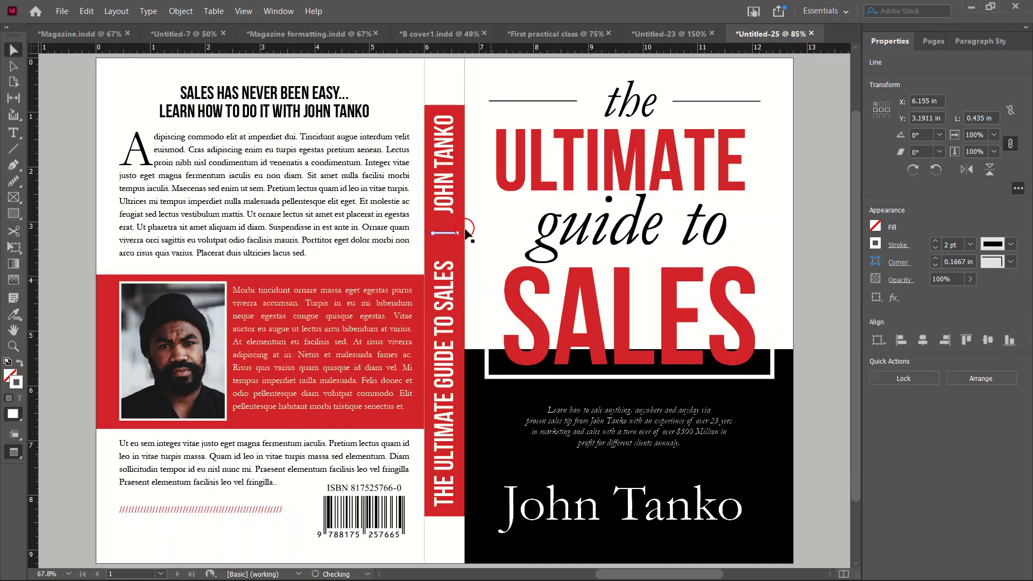
- Move the spine's divider line slightly down to Y 3.255 in, midway between the title and the author's name
key(backslash)
scroll(441, 238, up, 4)
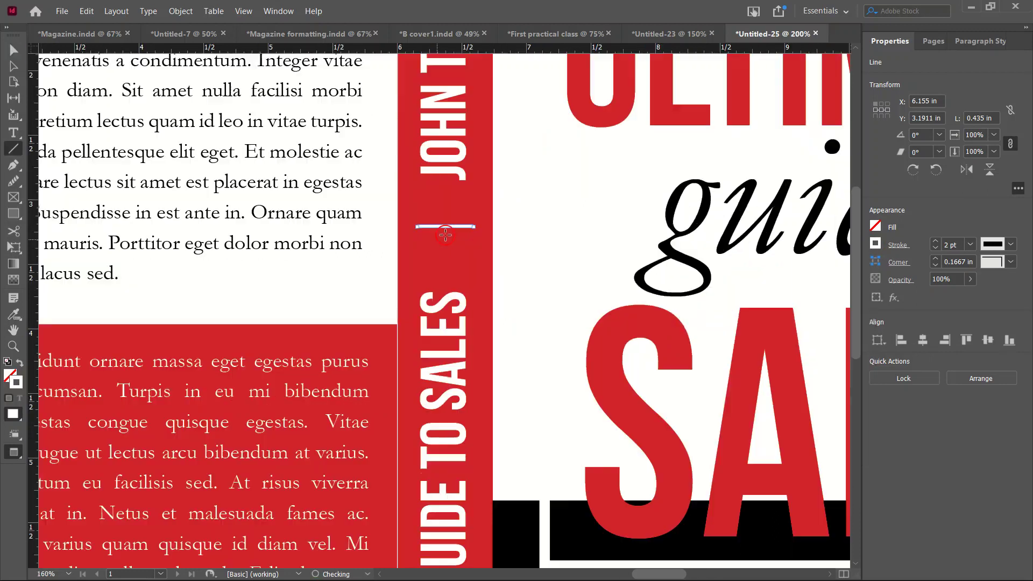
click(13, 49)
drag(447, 232, 449, 237)
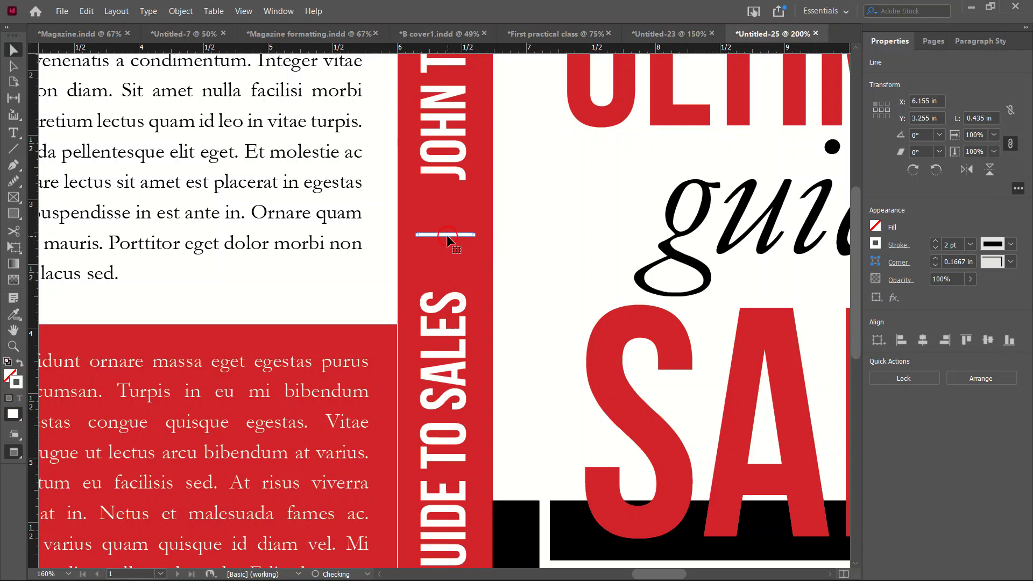
key(ctrl+0)
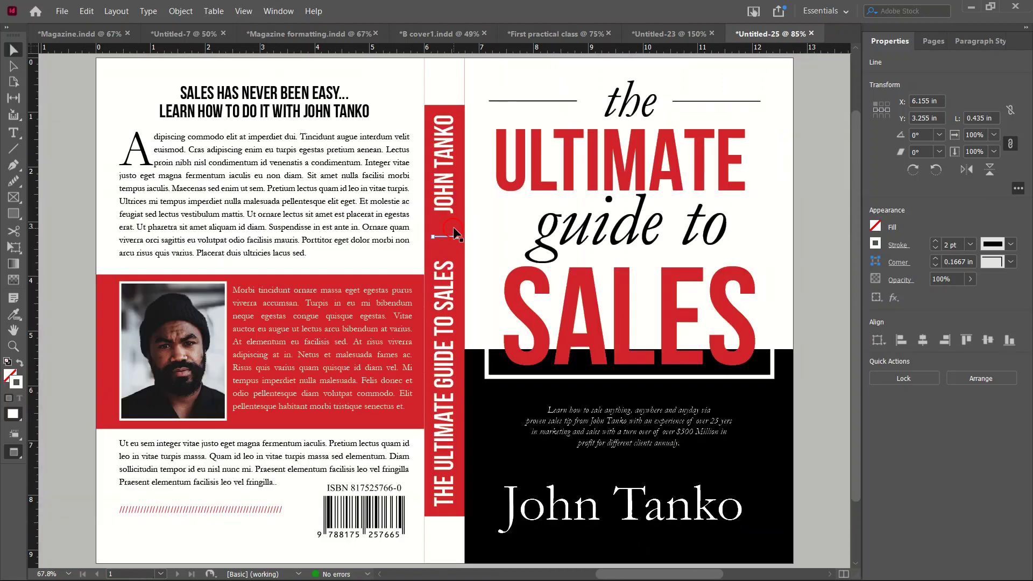
click(63, 247)
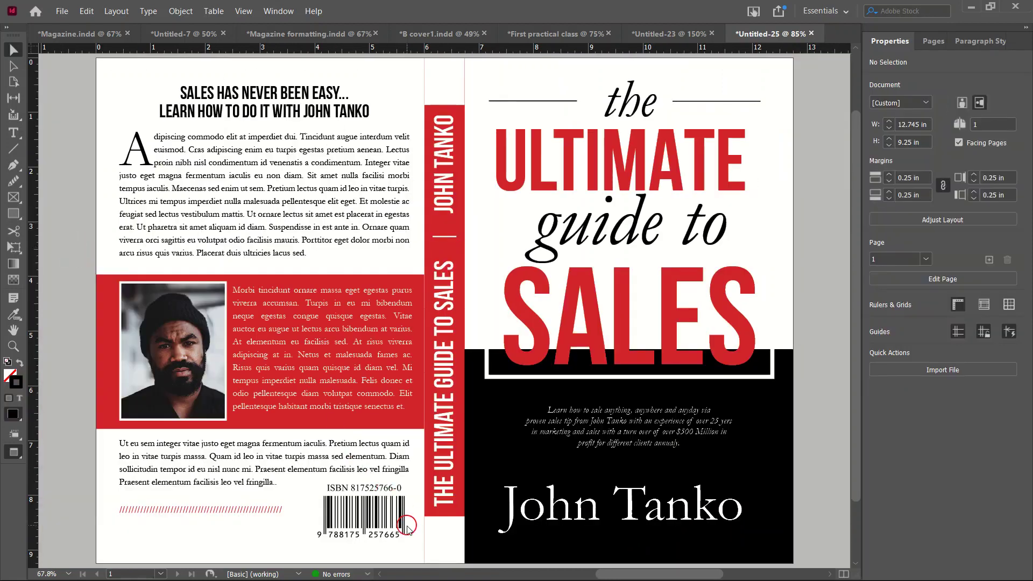
key(ctrl+e)
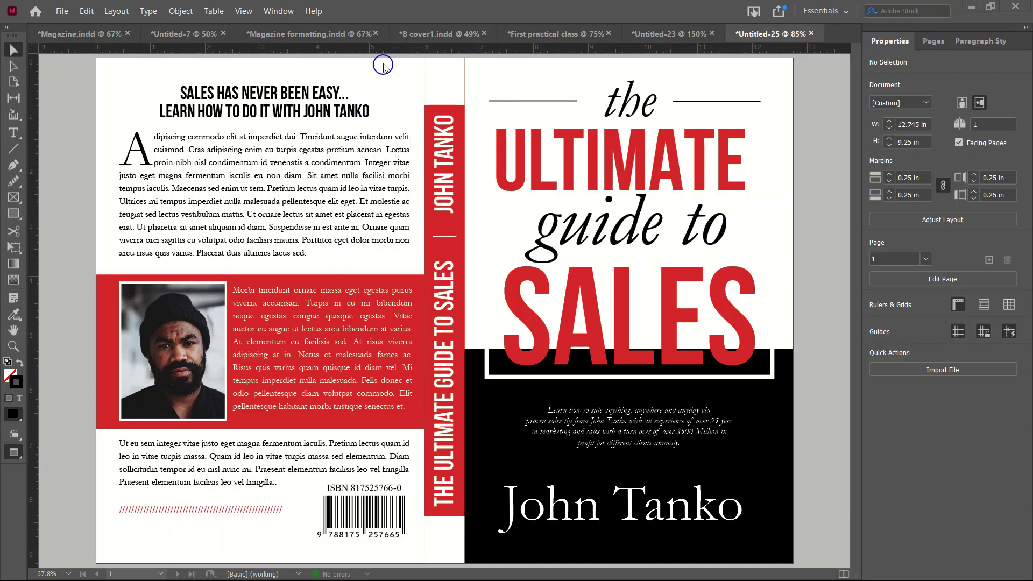
scroll(368, 370, down, 3)
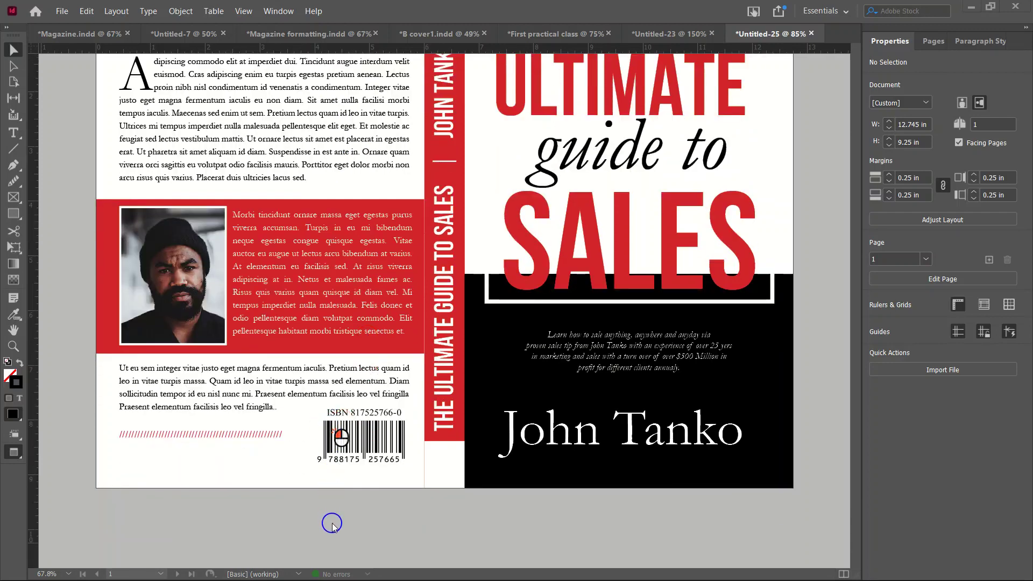
scroll(353, 398, up, 2)
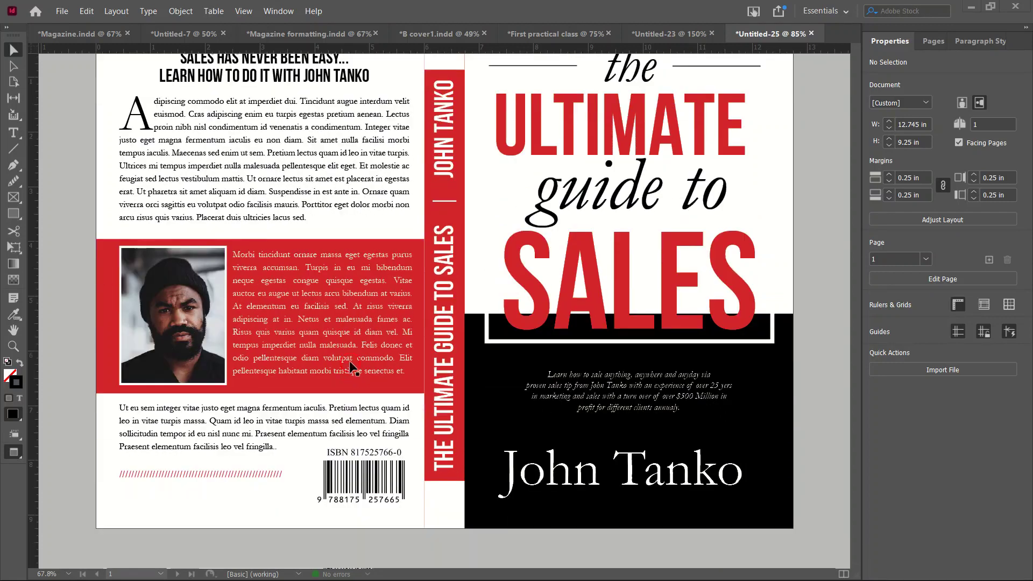
scroll(354, 357, up, 2)
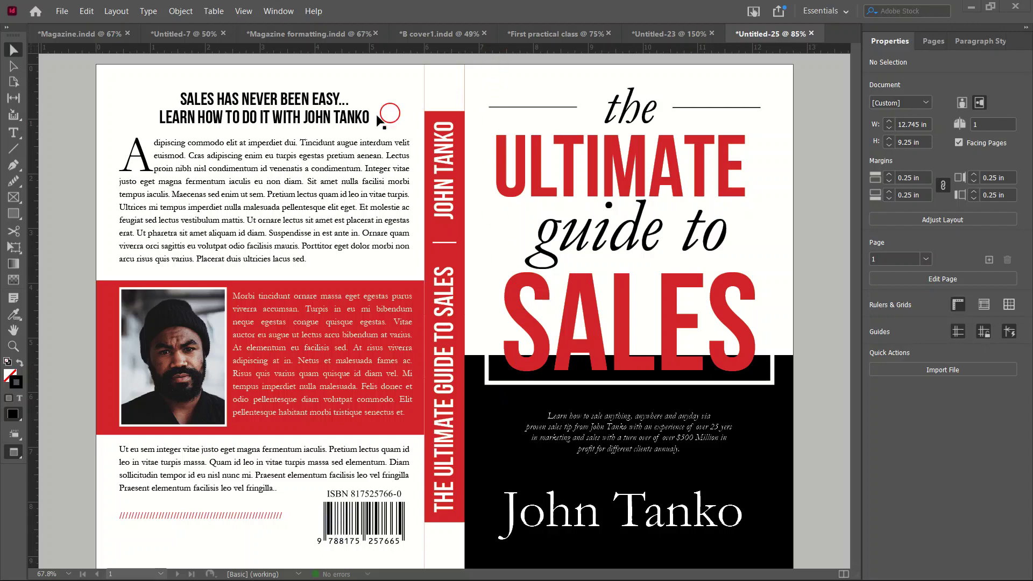
- Nudge the back cover's opening paragraph down to Y 1.4111 in and the paragraph below the red band slightly up
click(284, 169)
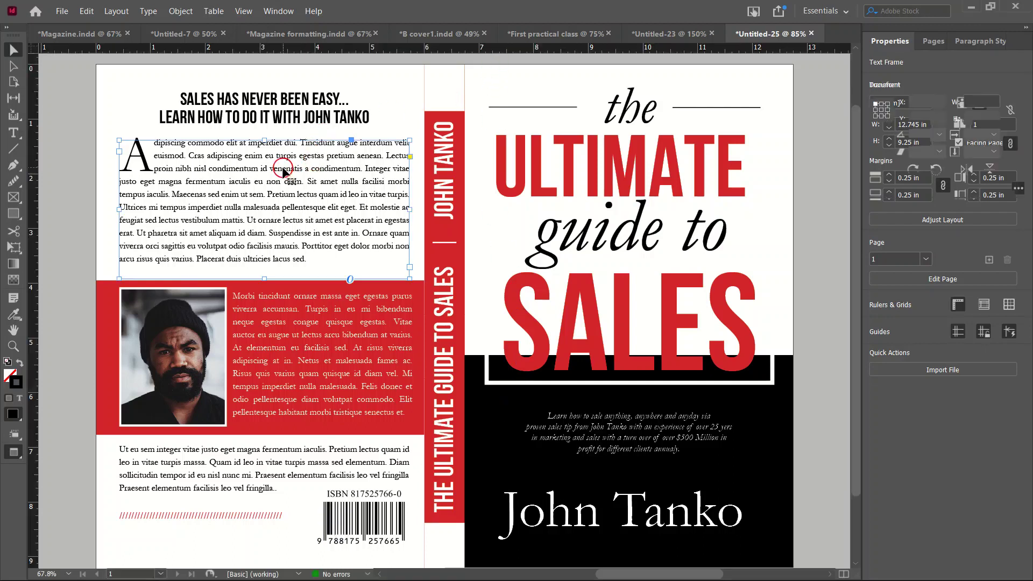
drag(284, 169, 284, 171)
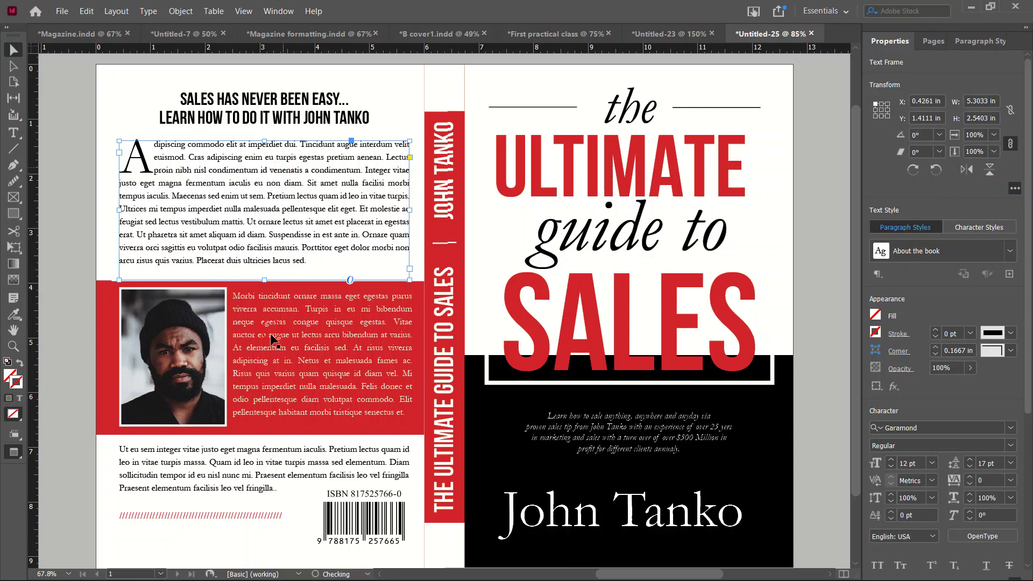
click(257, 450)
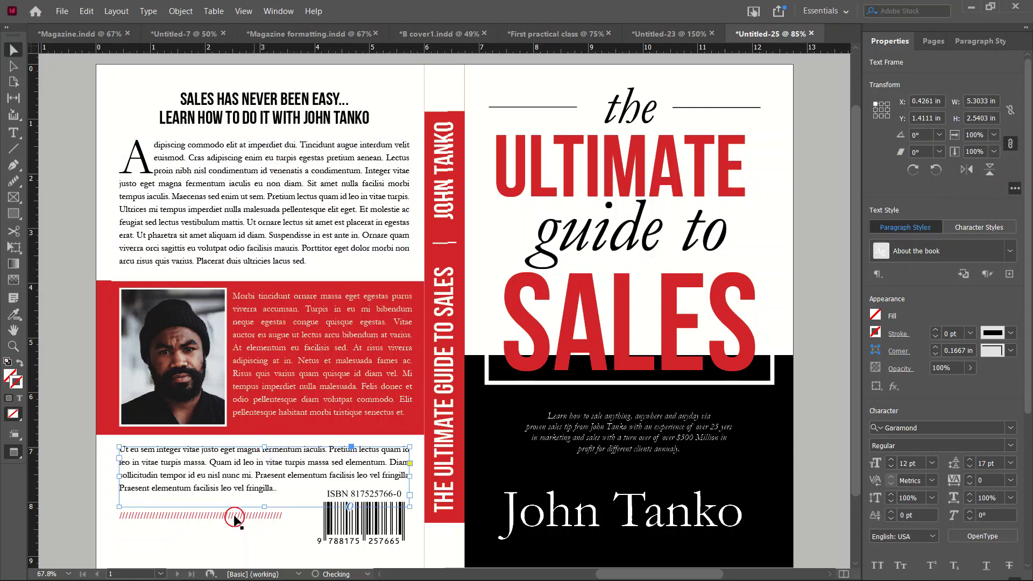
drag(232, 508, 235, 515)
key(Up)
key(Up)
key(Up)
key(Up)
key(Up)
key(Up)
key(Up)
key(Up)
key(Up)
key(Up)
key(Up)
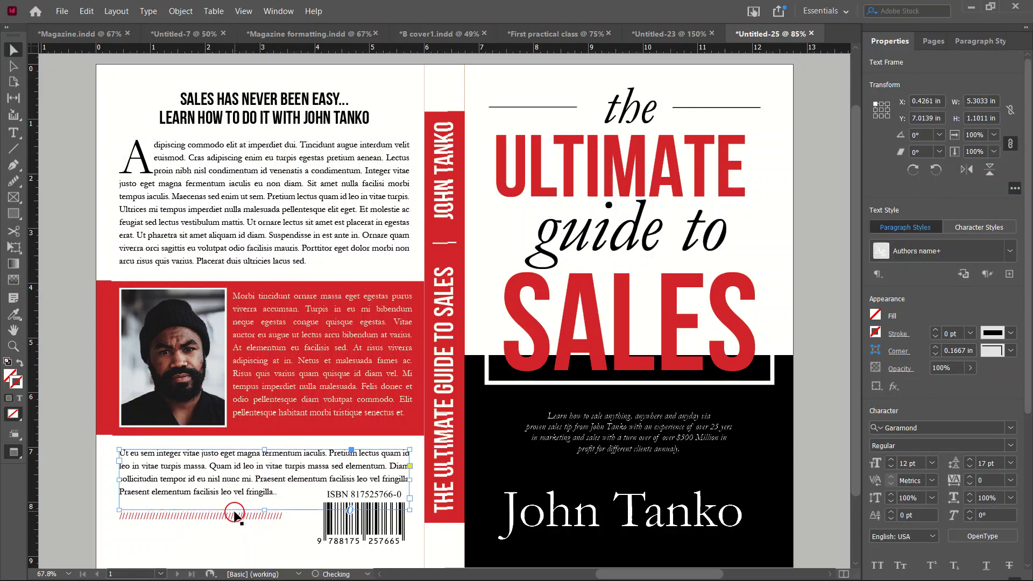
key(Up)
- Nudge the row of red slashes on the back cover down to Y 8.2242 in
click(232, 515)
key(Down)
key(Down)
key(Down)
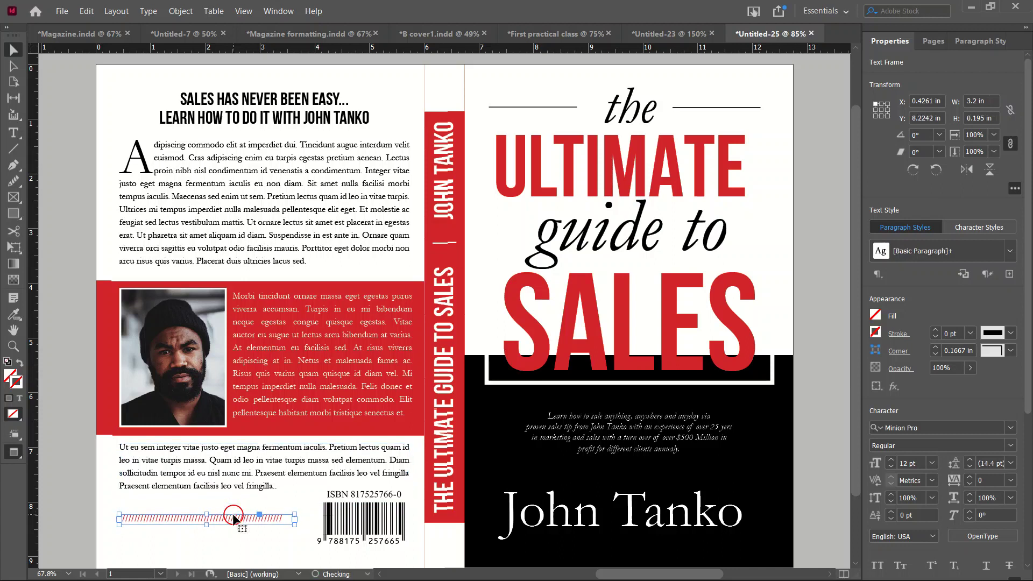
scroll(666, 280, up, 1)
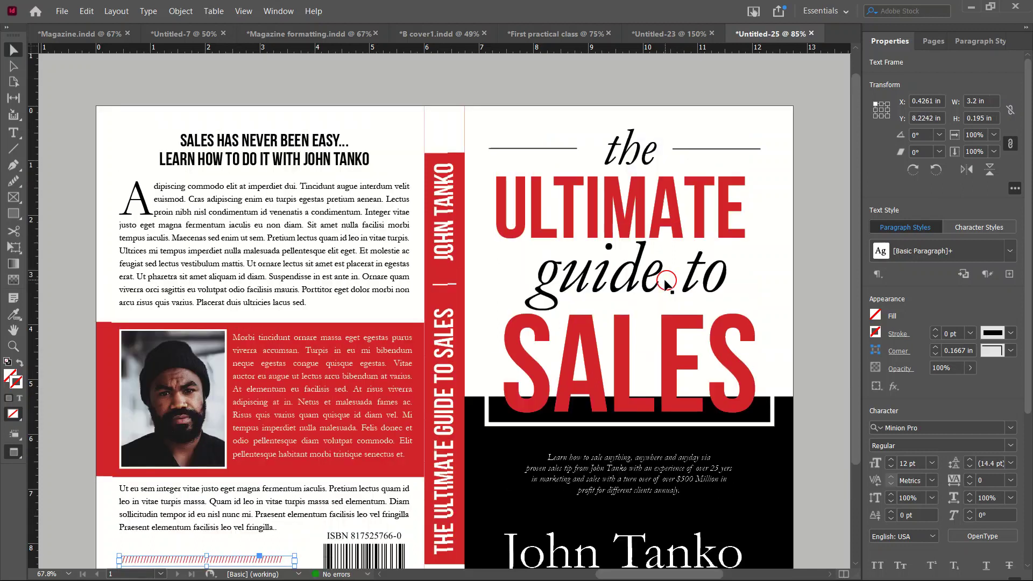
scroll(664, 279, down, 1)
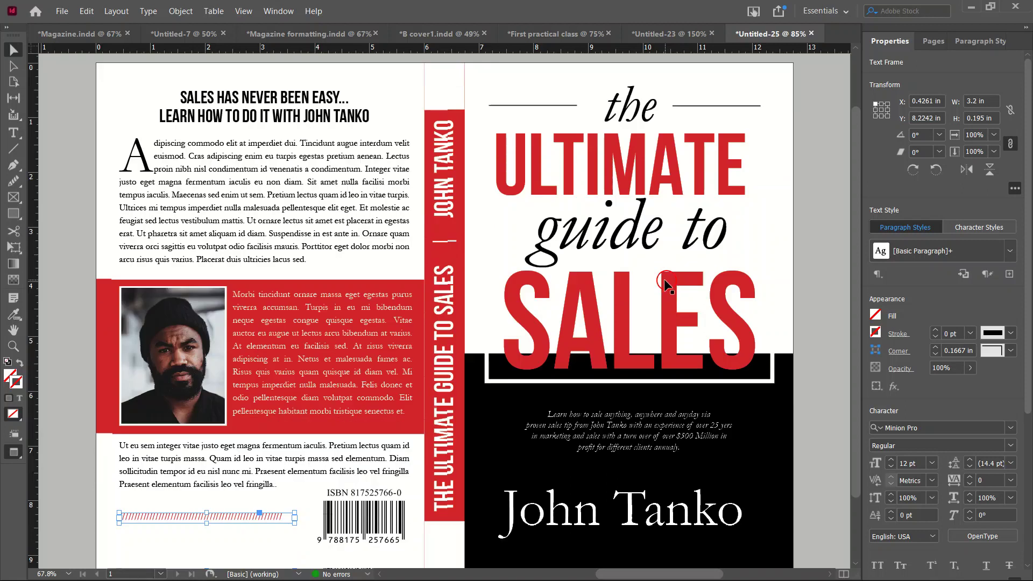
scroll(468, 190, up, 2)
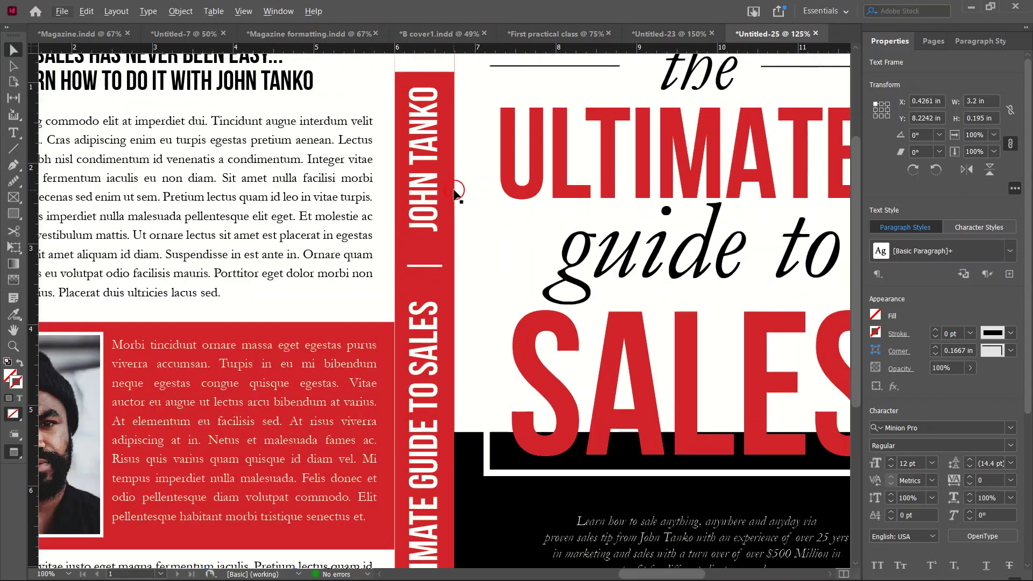
- Examine the reference covers in the moodboard document Untitled-23, including the back cover layout of the Results Driven Sales Management jacket
scroll(455, 191, down, 2)
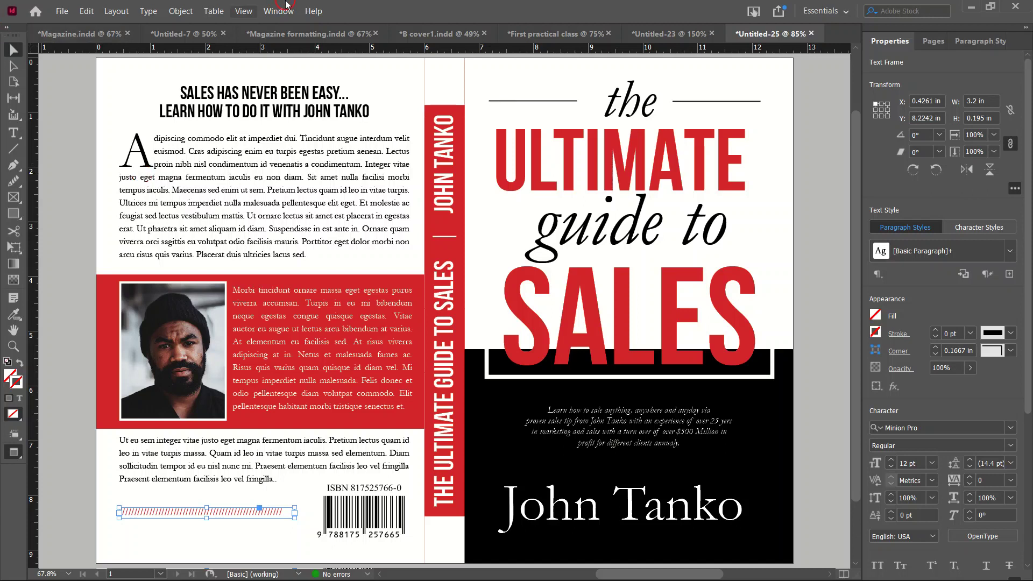
click(671, 36)
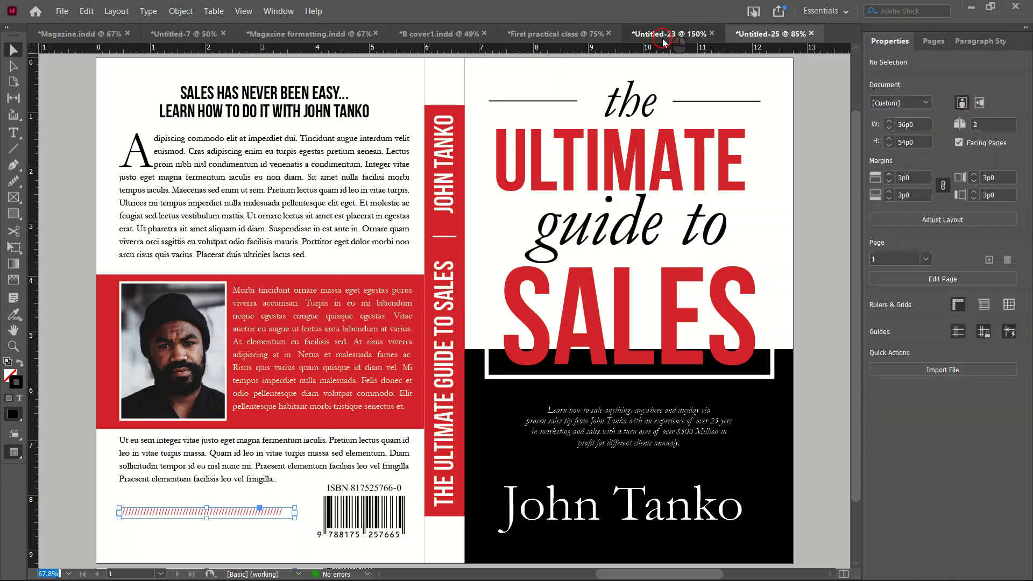
scroll(456, 208, up, 5)
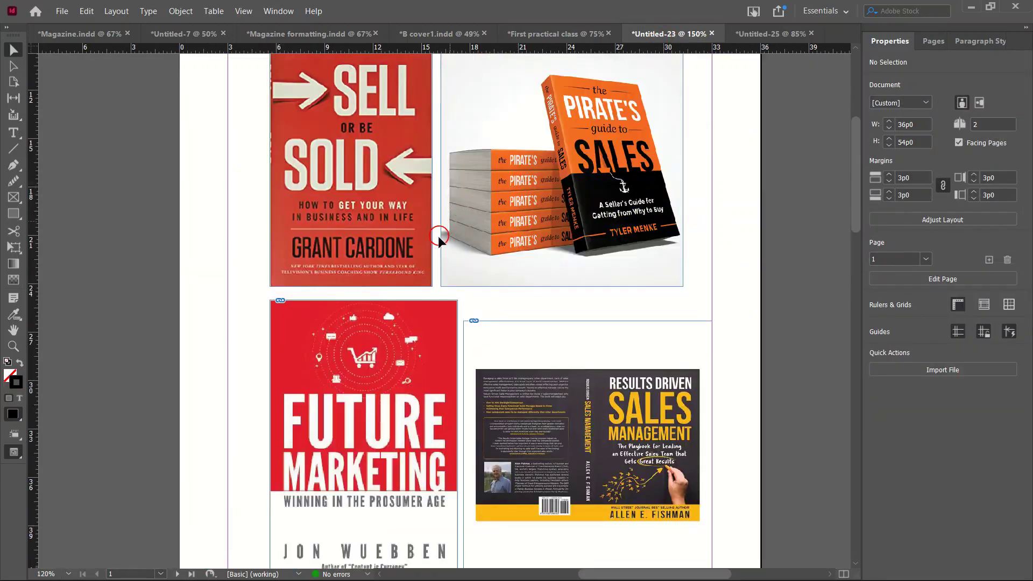
scroll(447, 328, up, 3)
scroll(527, 335, down, 1)
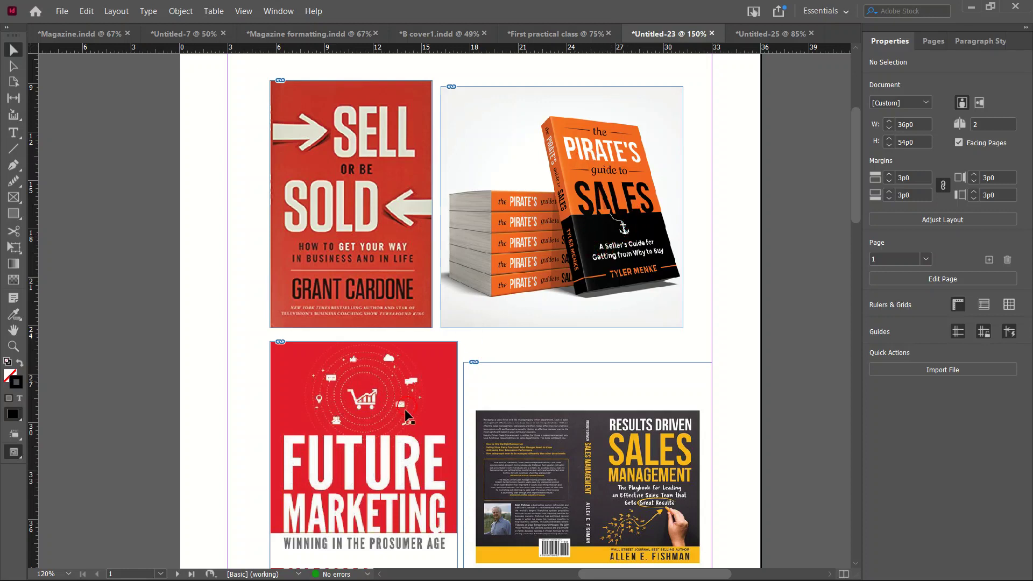
scroll(336, 408, down, 2)
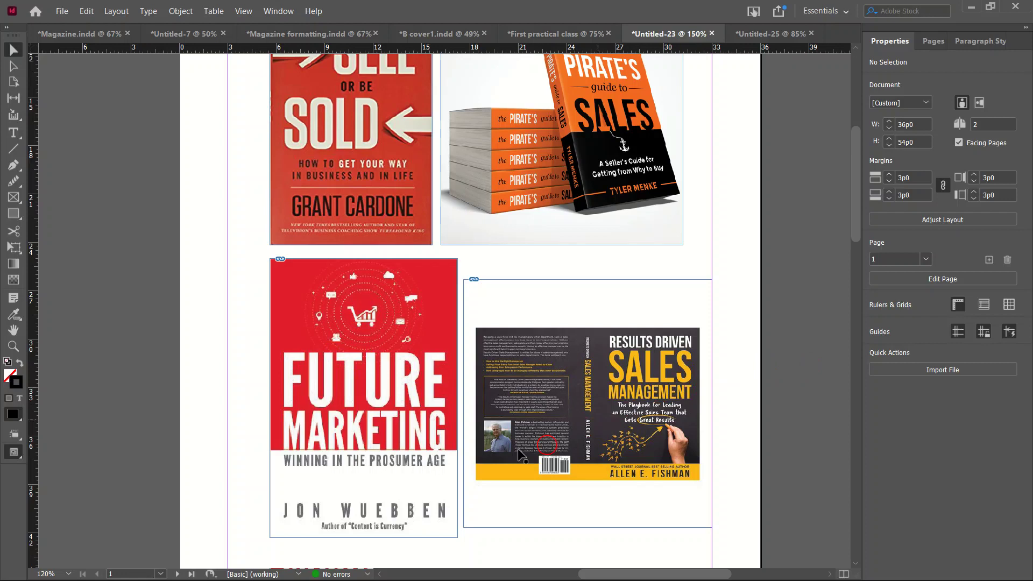
scroll(446, 198, up, 1)
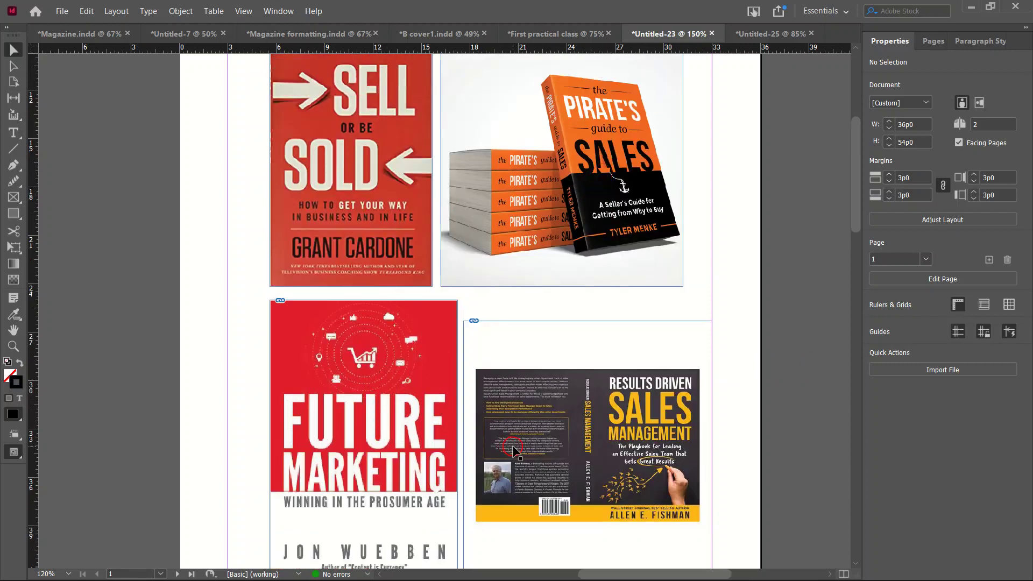
scroll(511, 452, down, 2)
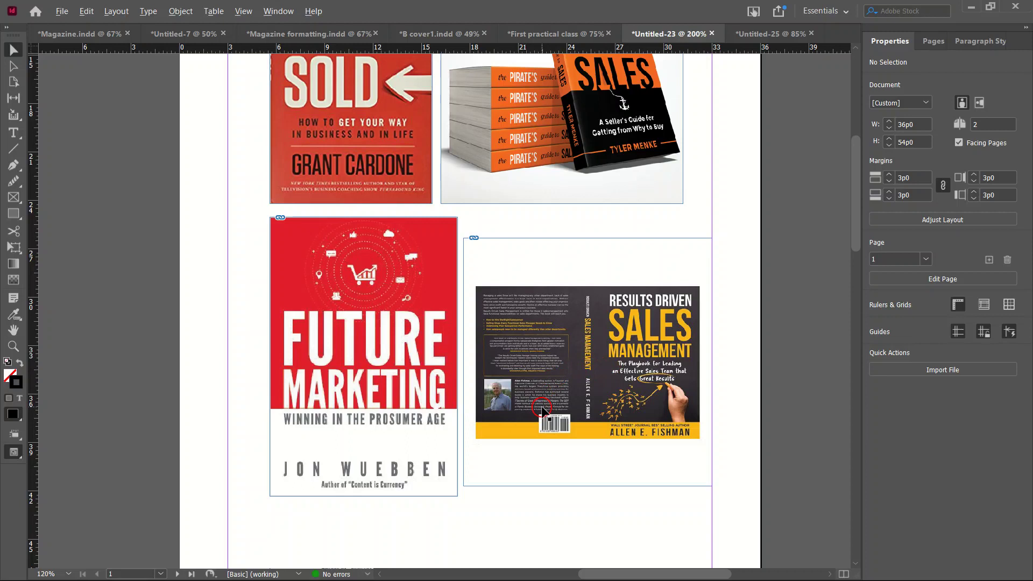
scroll(542, 407, up, 5)
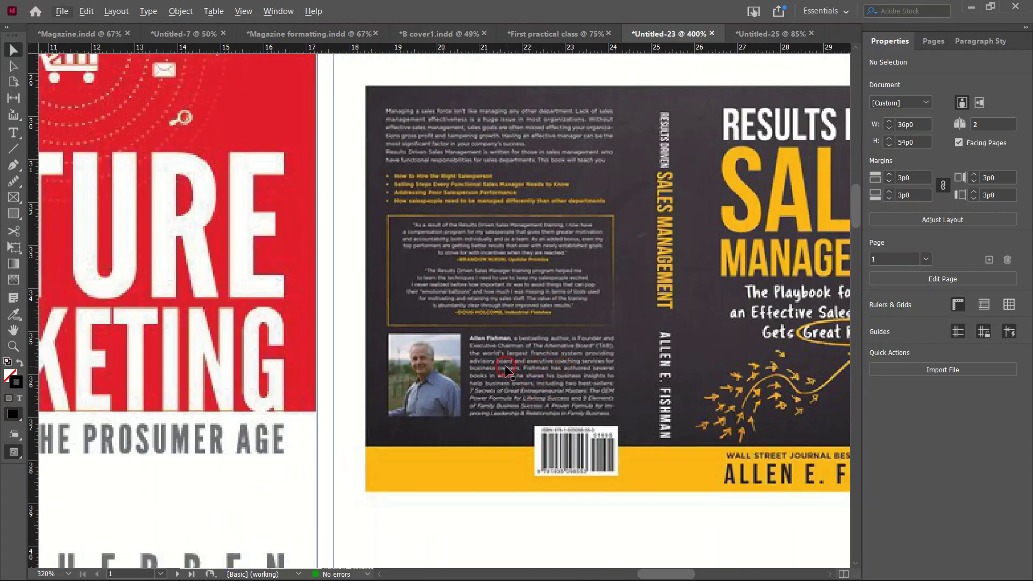
scroll(504, 369, down, 3)
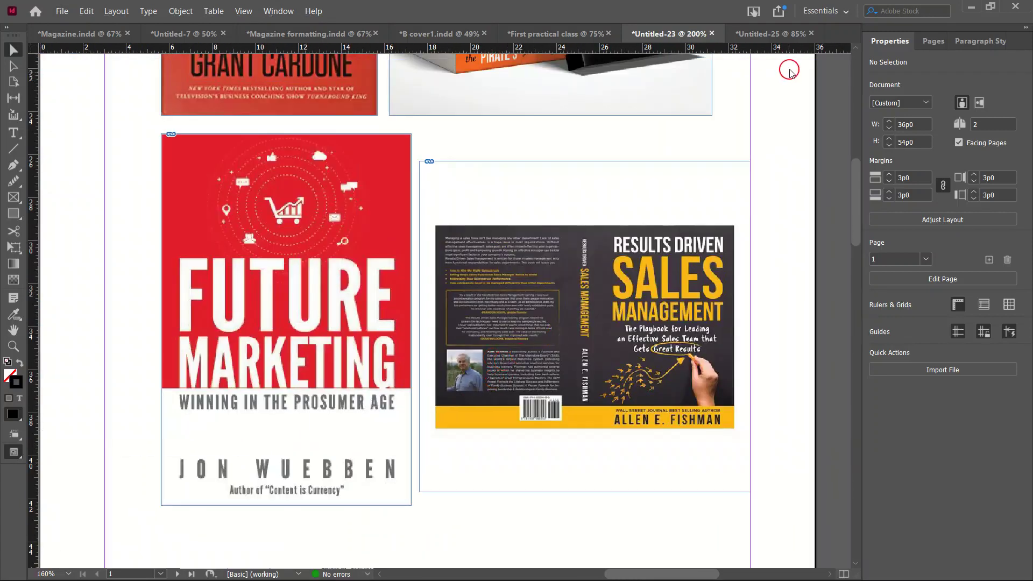
- Compare the Untitled-25 cover with the whole moodboard page, then return to the cover and deselect the row of slashes
click(770, 34)
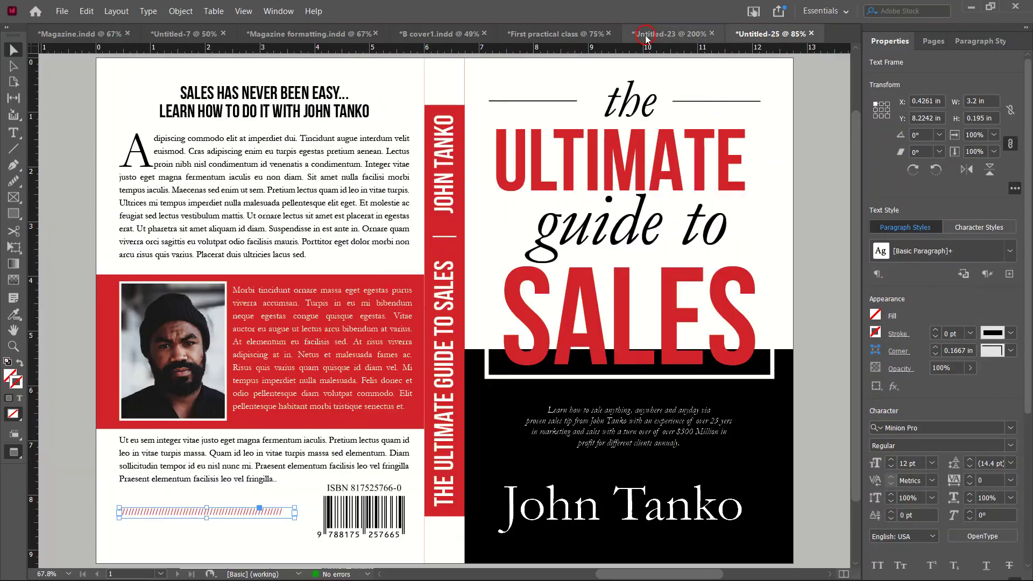
click(671, 37)
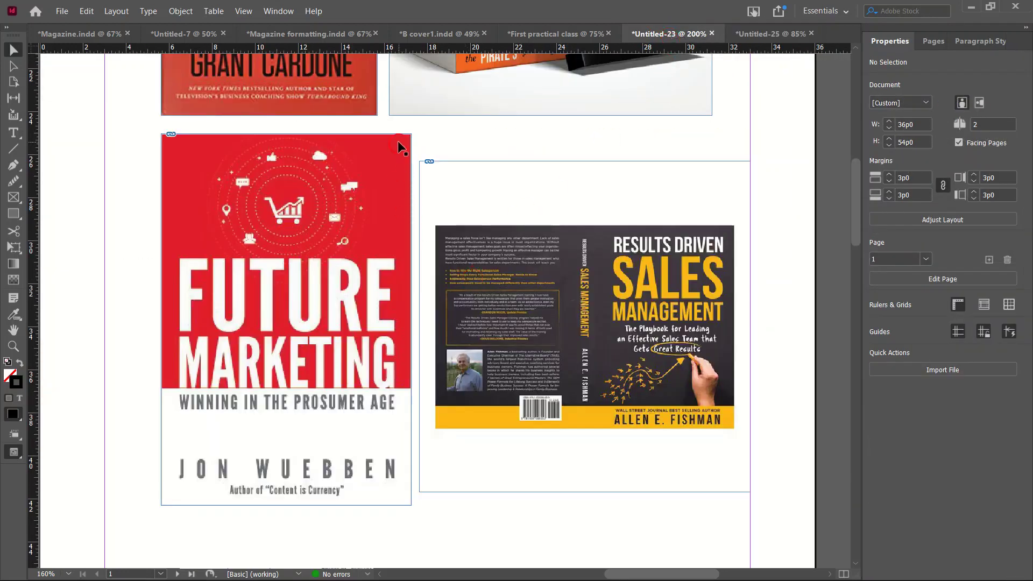
scroll(401, 237, up, 3)
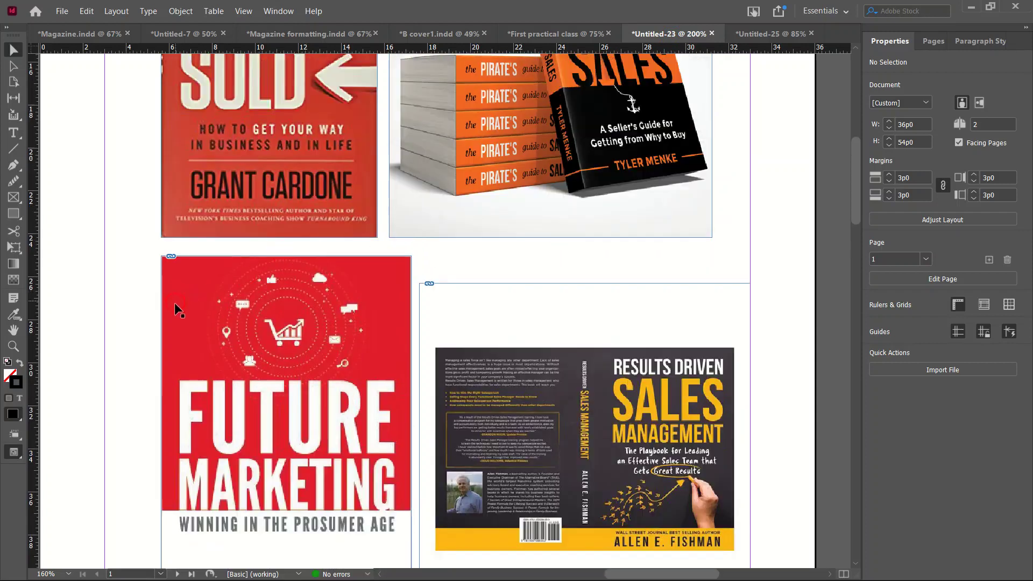
scroll(648, 355, up, 3)
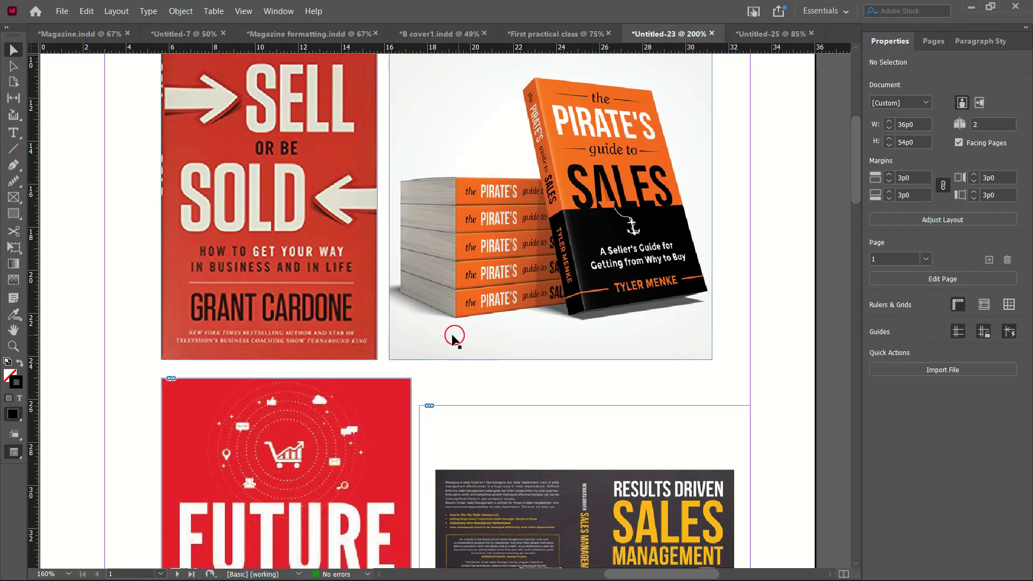
key(ctrl+0)
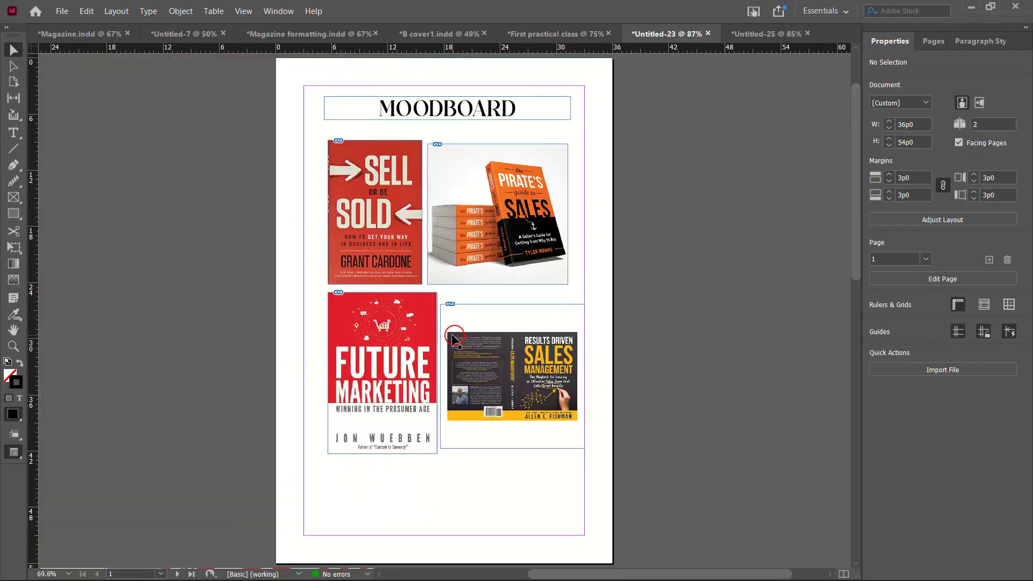
click(762, 41)
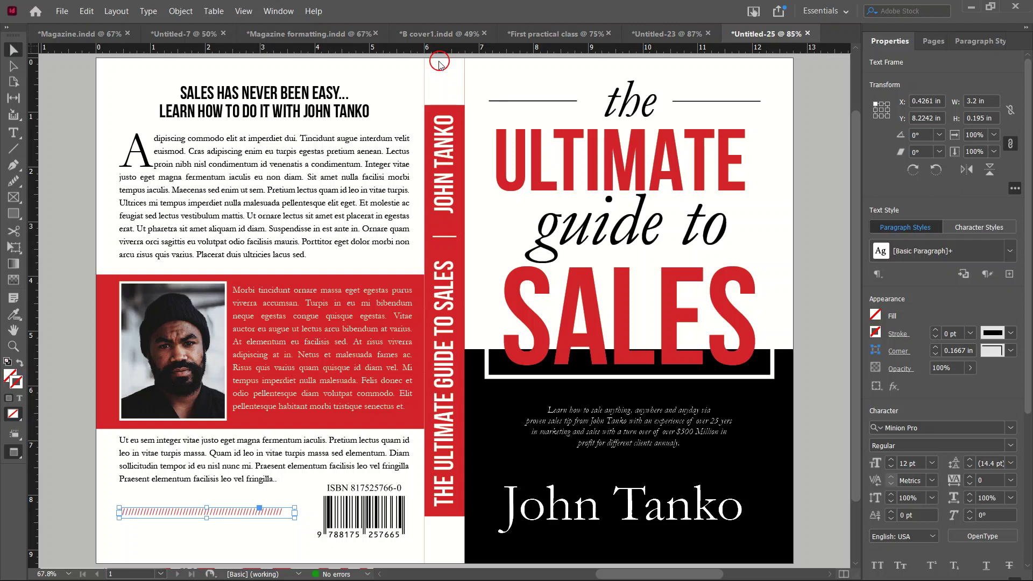
click(75, 169)
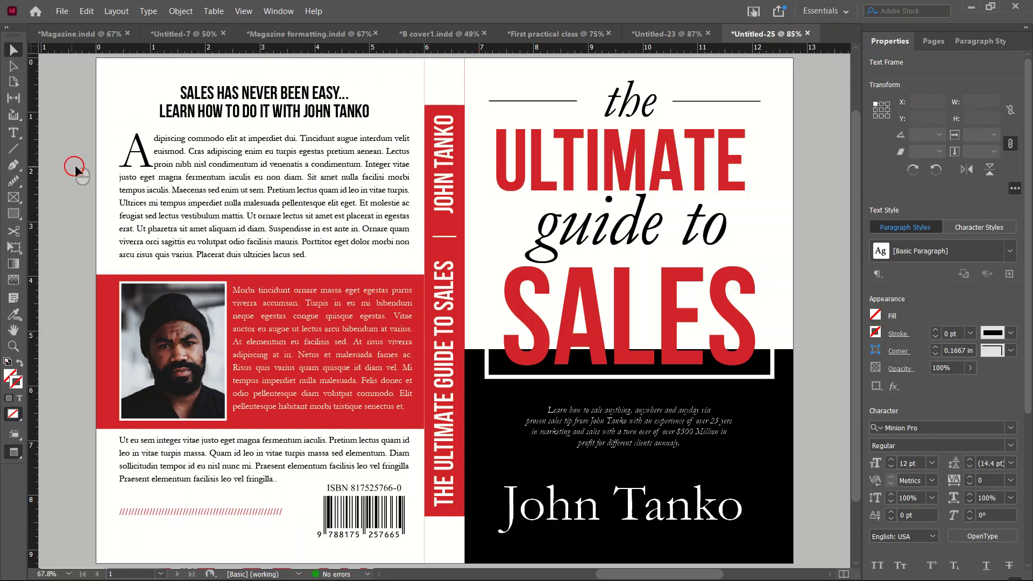